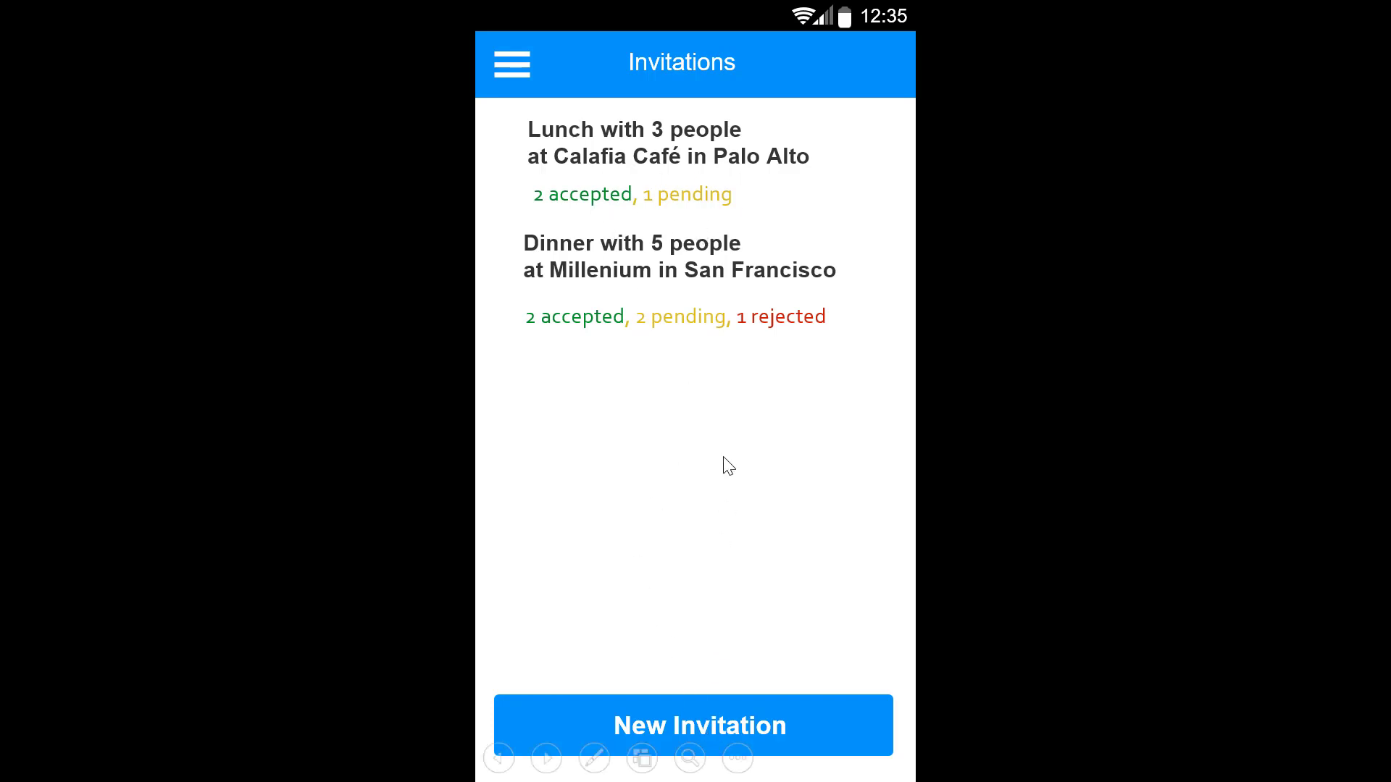
# Step: In the slide show, create a Calafia Café invitation, send it to the checked friends, and start another
pyautogui.click(673, 732)
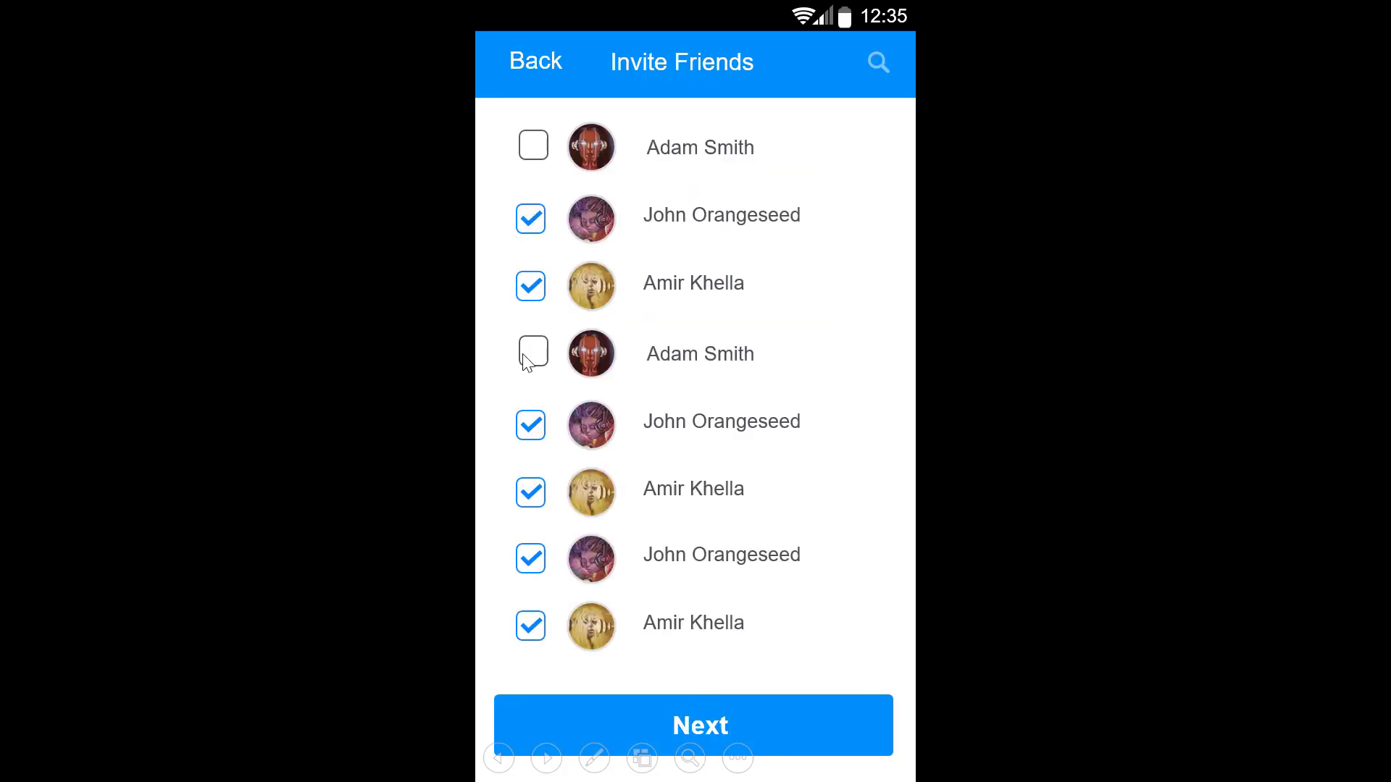
pyautogui.click(730, 721)
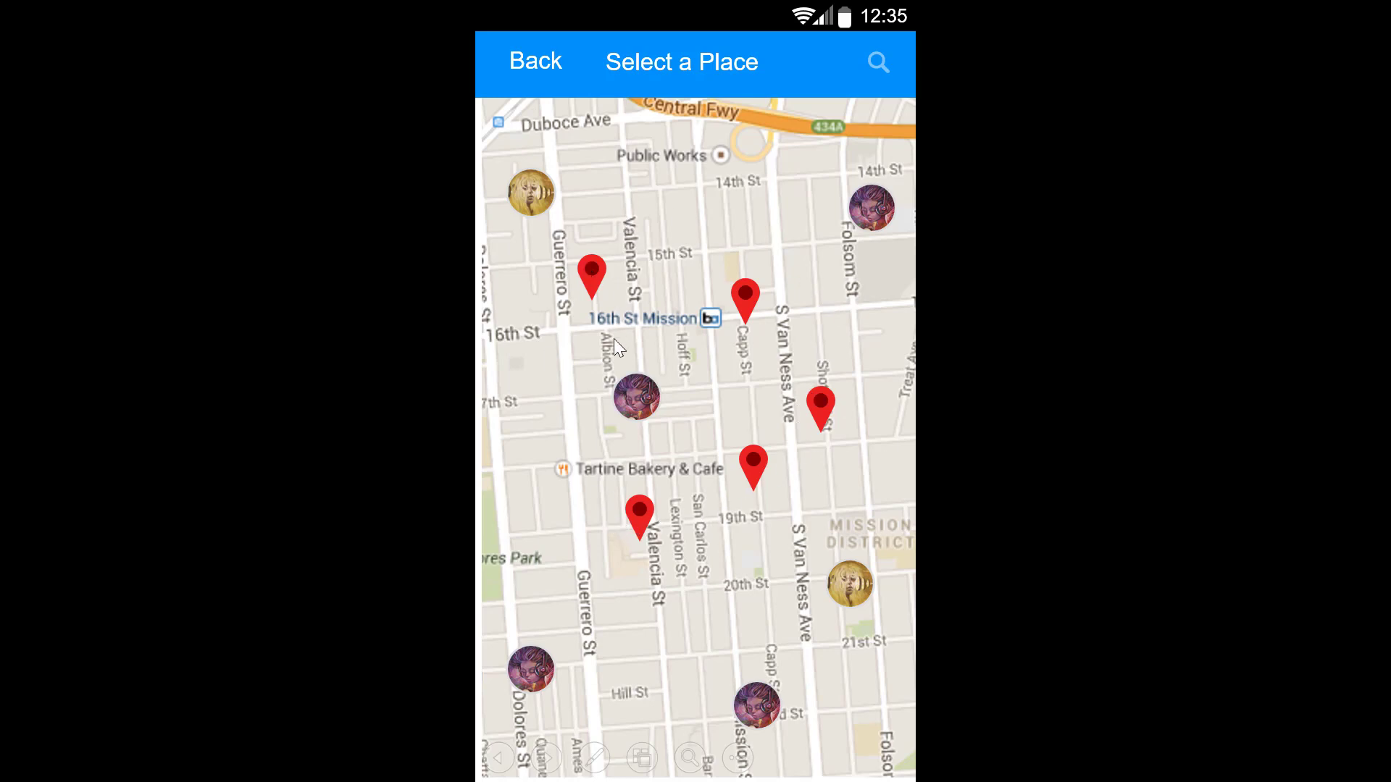
pyautogui.click(640, 515)
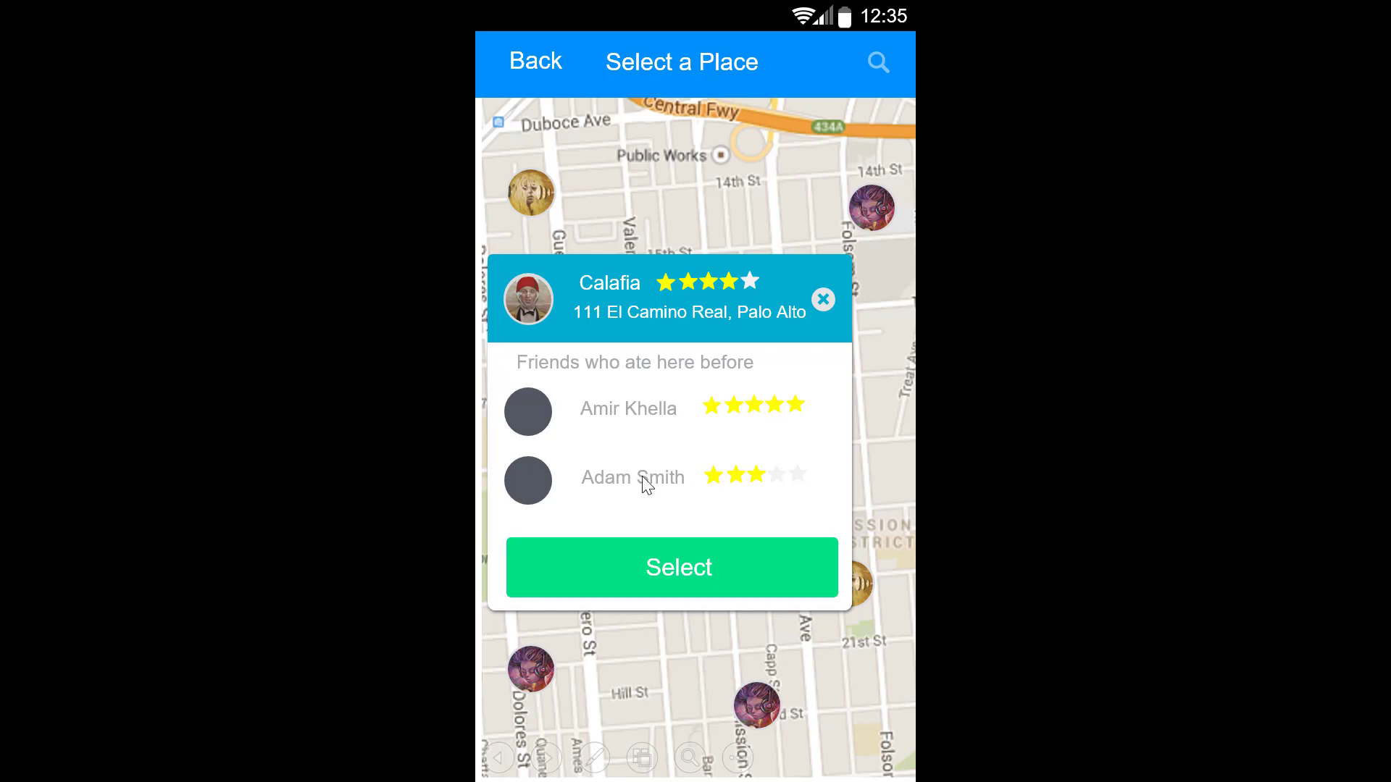
pyautogui.click(638, 567)
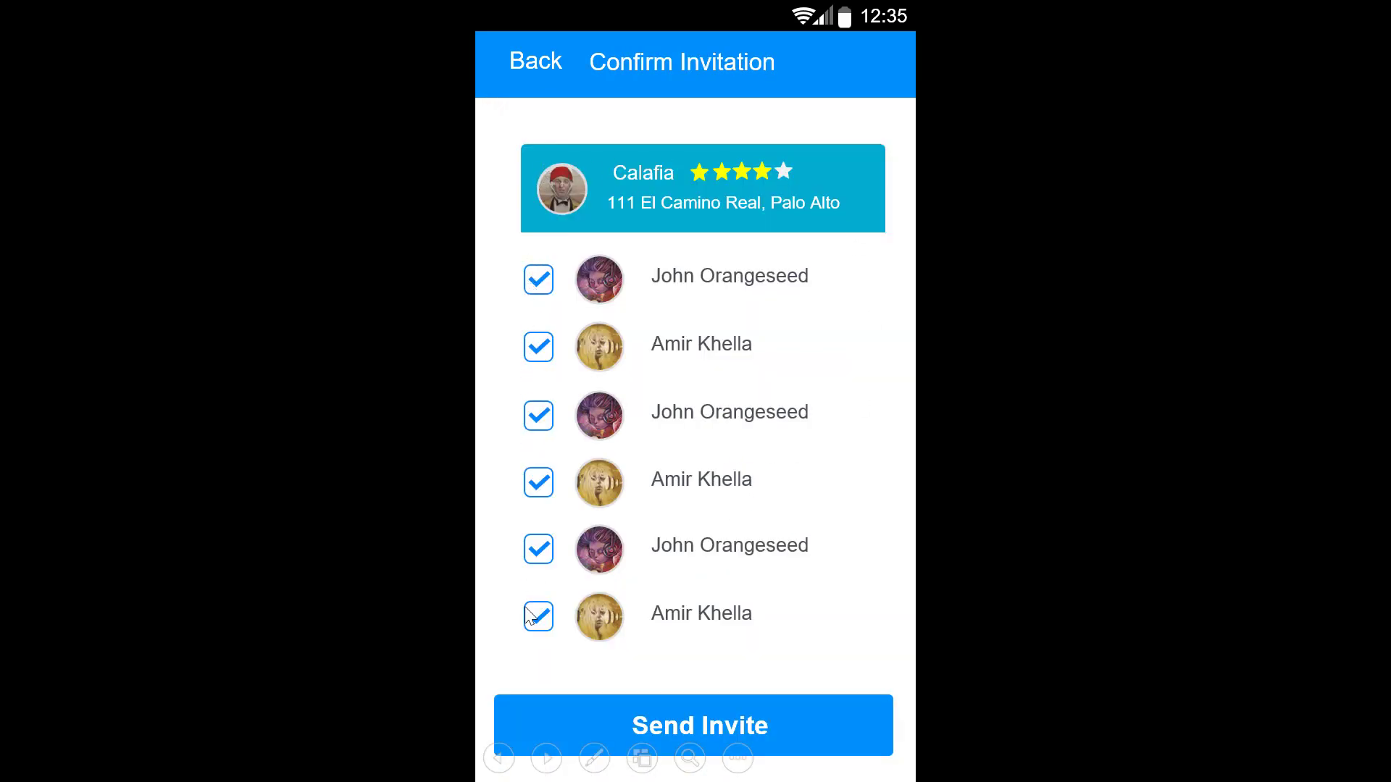
pyautogui.click(760, 710)
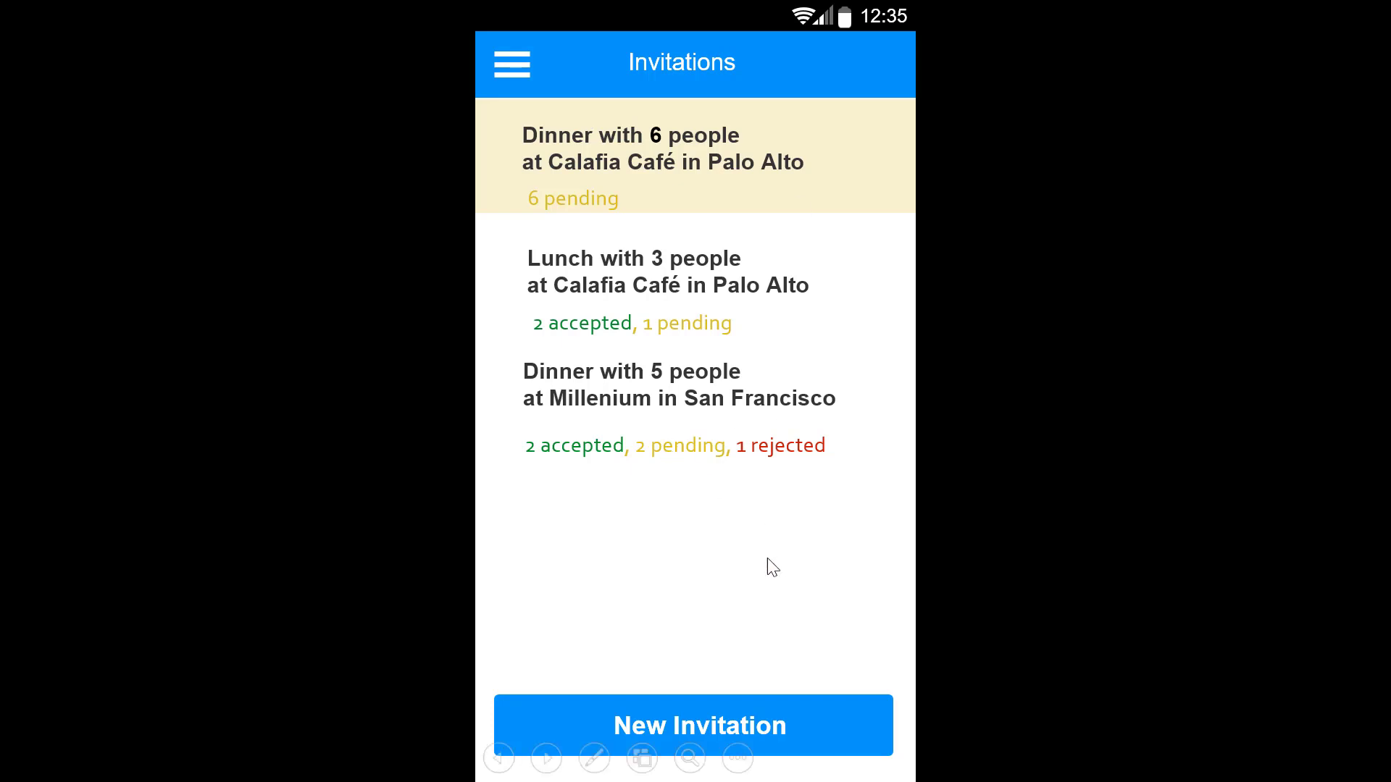
pyautogui.click(709, 711)
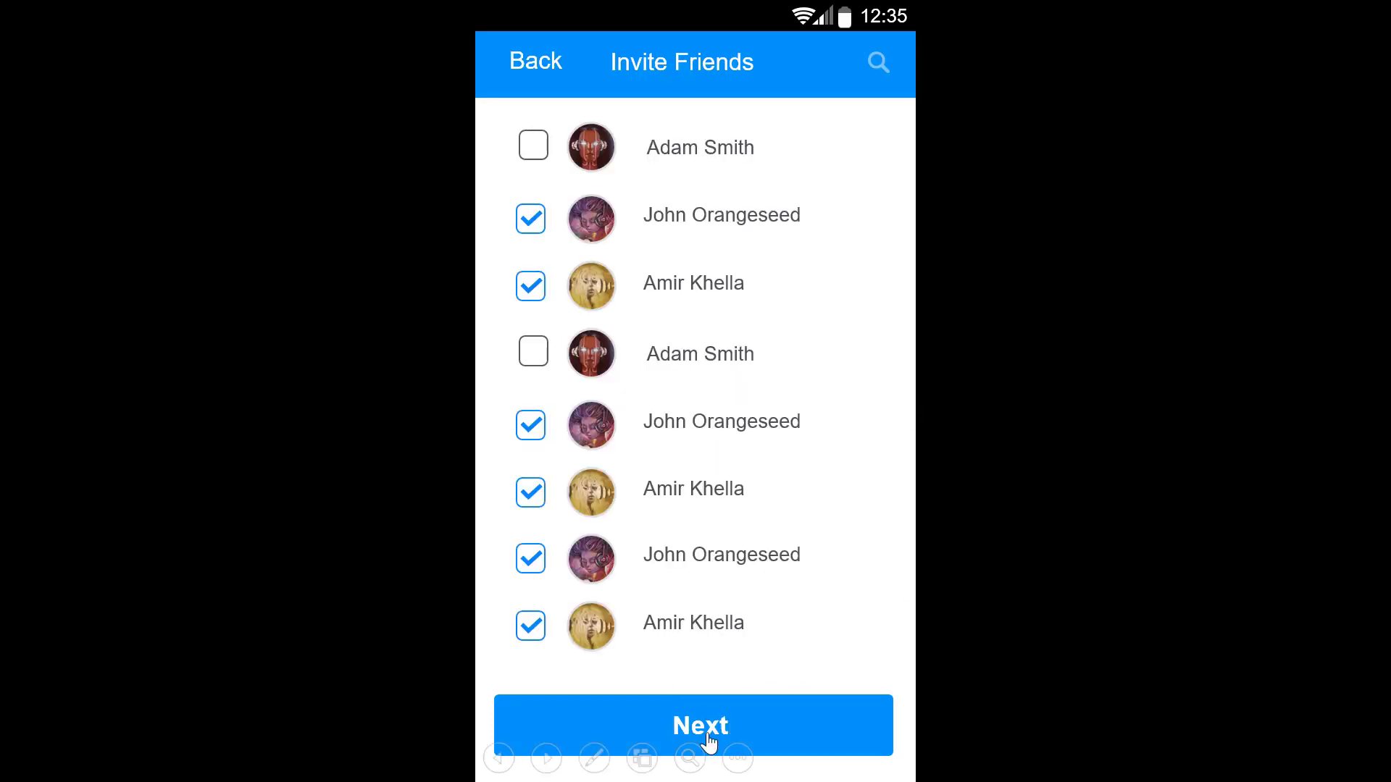
# Step: Advance to the Select a Place map and show the Calafia place details card
pyautogui.click(712, 721)
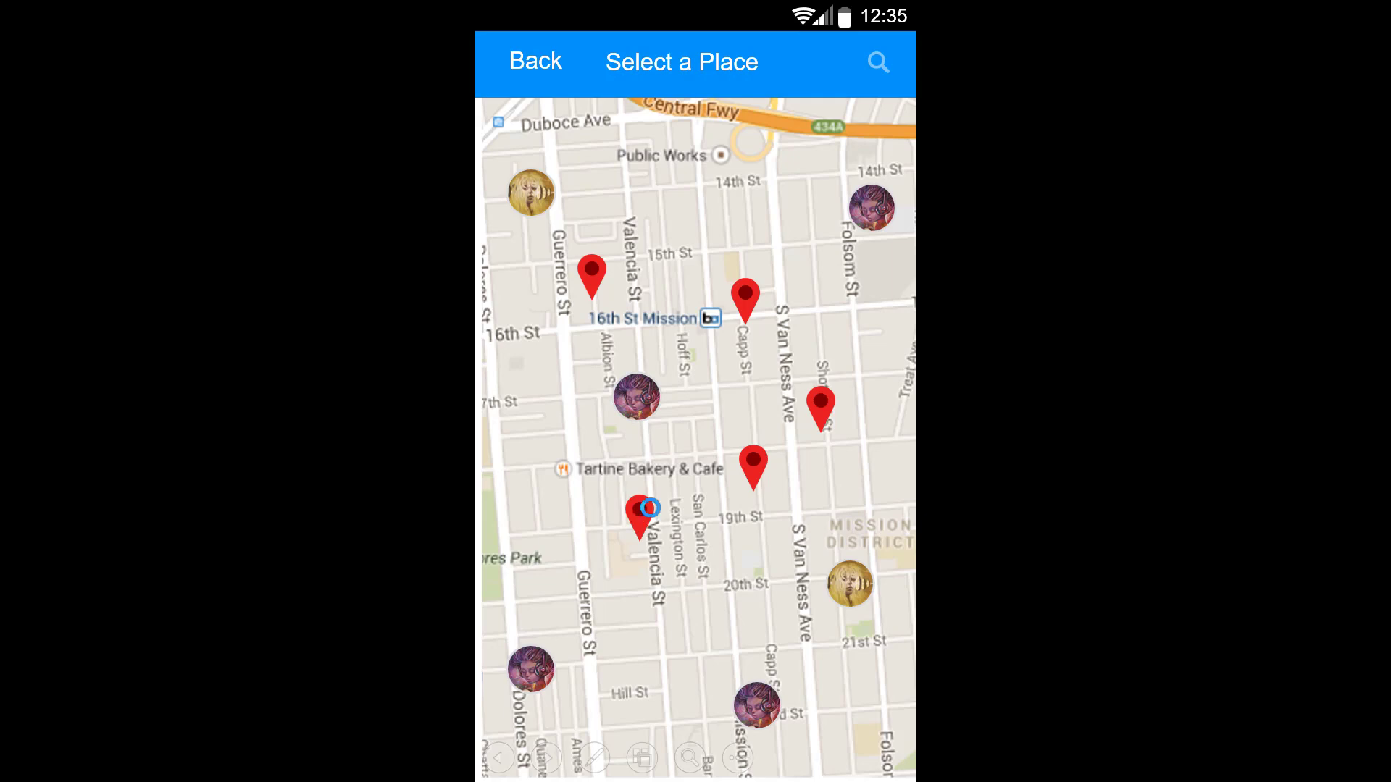
pyautogui.click(638, 514)
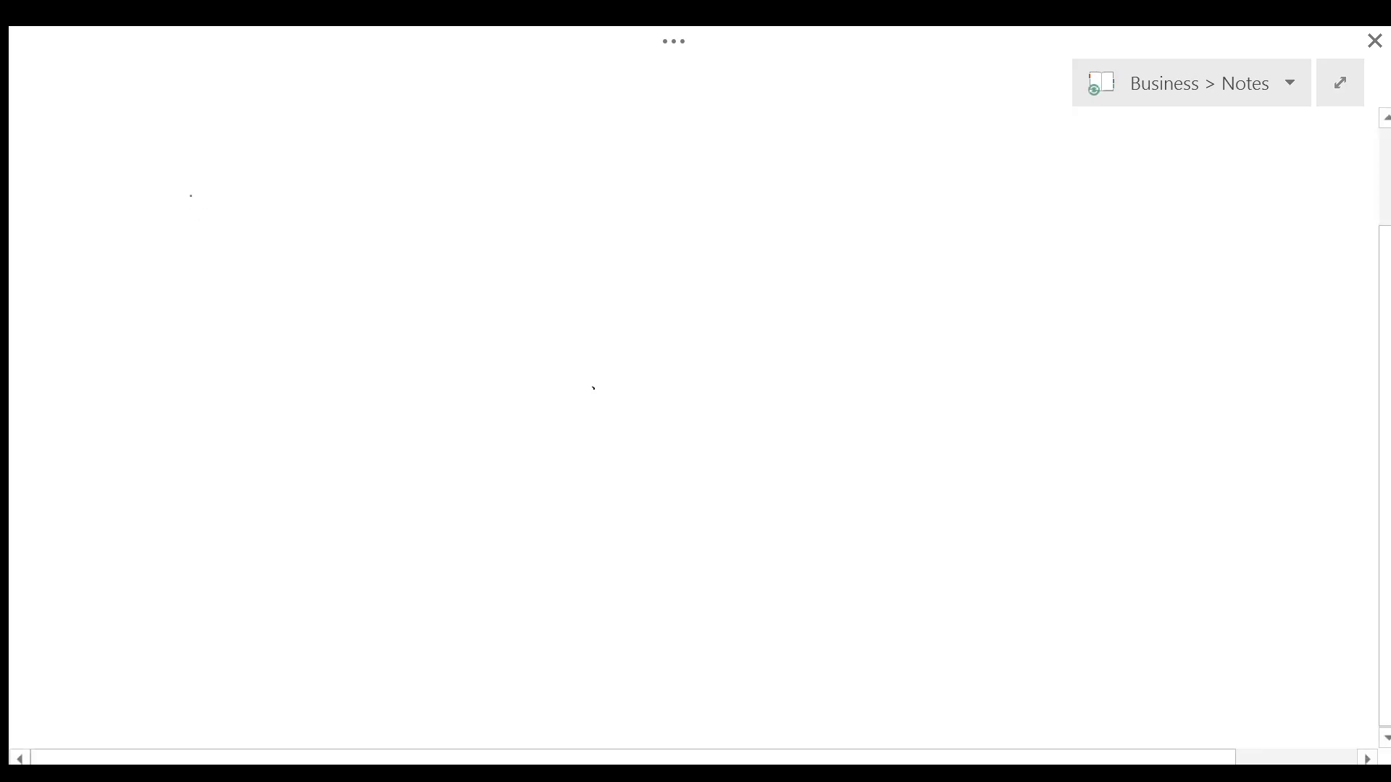
# Step: Handwrite 'Select a group of friends to invite', circle it, and draw an arrow to the right
pyautogui.moveTo(211, 199)
pyautogui.mouseDown()
pyautogui.moveTo(278, 181)
pyautogui.moveTo(331, 200)
pyautogui.moveTo(392, 162)
pyautogui.mouseUp()
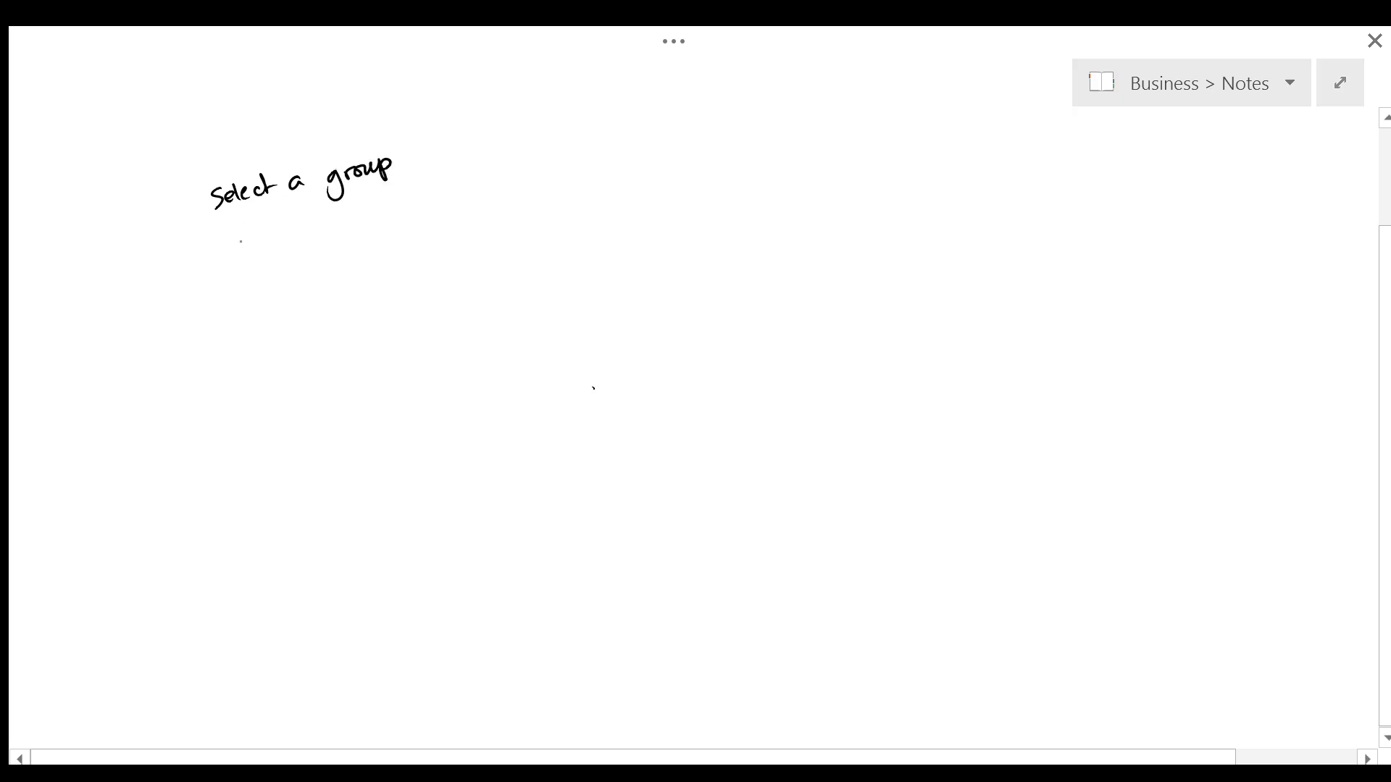
pyautogui.moveTo(240, 241); pyautogui.dragTo(396, 206)
pyautogui.moveTo(273, 280)
pyautogui.mouseDown()
pyautogui.moveTo(275, 293)
pyautogui.moveTo(323, 274)
pyautogui.mouseUp()
pyautogui.moveTo(323, 267); pyautogui.dragTo(345, 262)
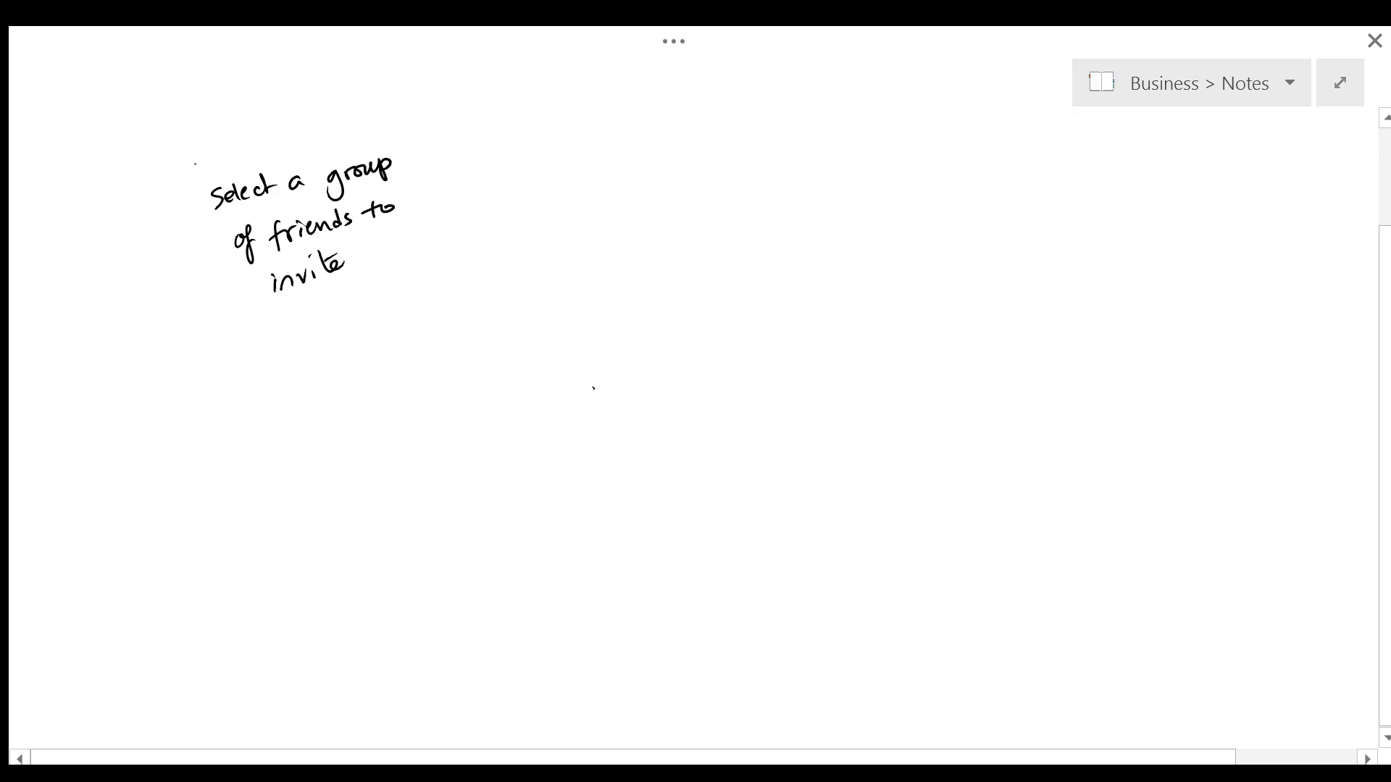
pyautogui.moveTo(385, 120); pyautogui.dragTo(383, 124)
pyautogui.moveTo(469, 201); pyautogui.dragTo(570, 191)
pyautogui.moveTo(557, 183); pyautogui.dragTo(559, 200)
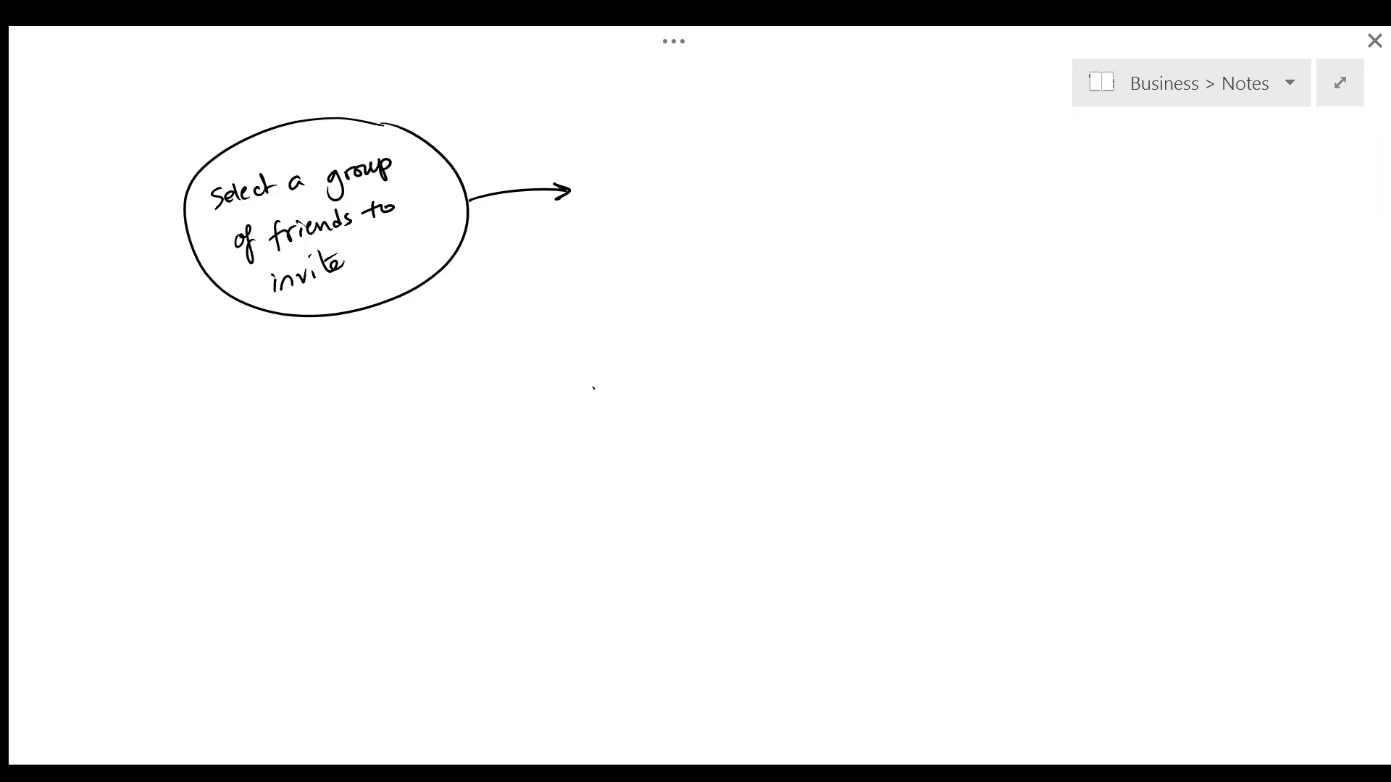
# Step: Handwrite 'See locations of friends', circle it, and add an arrow after it
pyautogui.moveTo(637, 156)
pyautogui.mouseDown()
pyautogui.moveTo(618, 178)
pyautogui.moveTo(735, 160)
pyautogui.mouseUp()
pyautogui.moveTo(742, 136)
pyautogui.mouseDown()
pyautogui.moveTo(741, 159)
pyautogui.moveTo(754, 144)
pyautogui.mouseUp()
pyautogui.moveTo(752, 156); pyautogui.dragTo(800, 143)
pyautogui.click(761, 128)
pyautogui.moveTo(640, 202); pyautogui.dragTo(680, 218)
pyautogui.moveTo(693, 212)
pyautogui.mouseDown()
pyautogui.moveTo(750, 197)
pyautogui.moveTo(766, 177)
pyautogui.moveTo(769, 201)
pyautogui.mouseUp()
pyautogui.moveTo(637, 118); pyautogui.dragTo(616, 140)
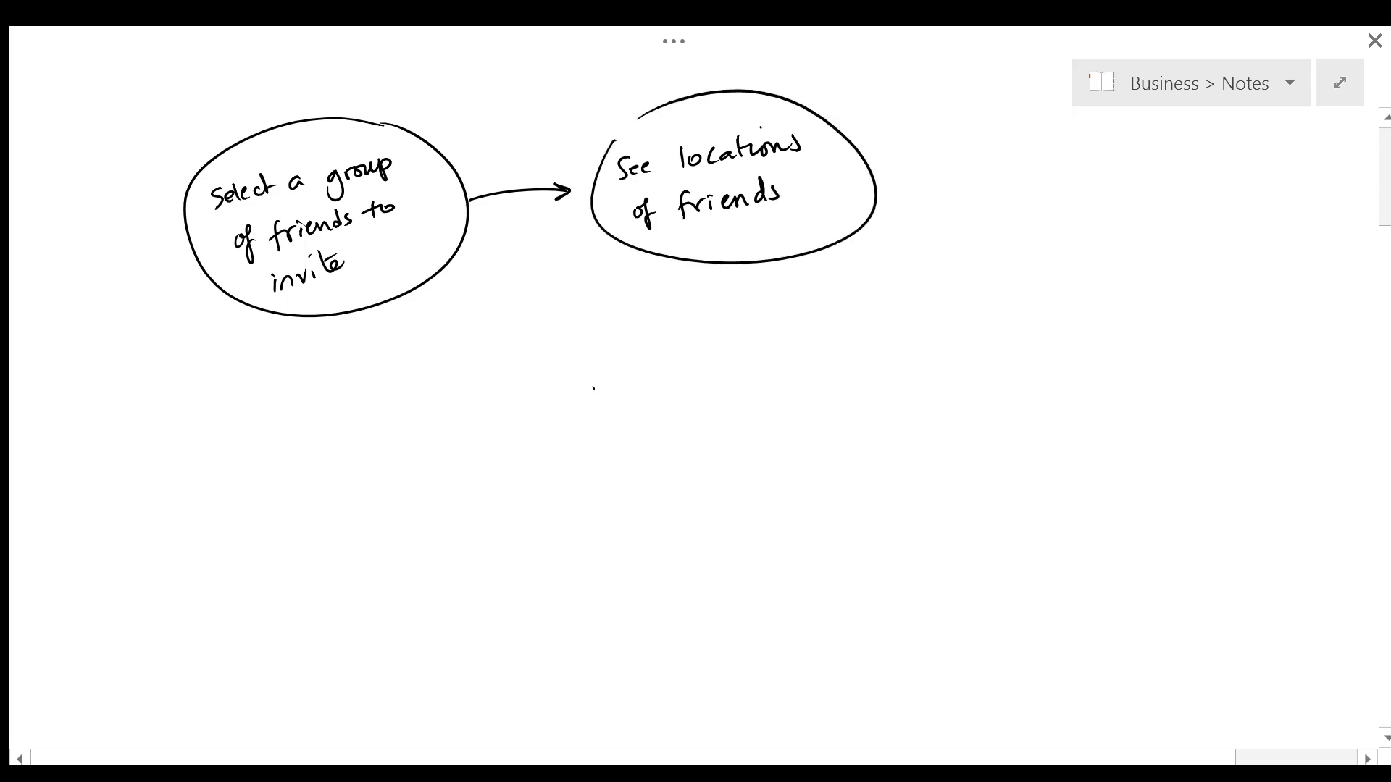
pyautogui.moveTo(881, 181); pyautogui.dragTo(947, 190)
pyautogui.moveTo(936, 181); pyautogui.dragTo(938, 196)
# Step: Handwrite 'Find places in the mittle', circle it, and draw a downward arrow below
pyautogui.moveTo(1000, 144); pyautogui.dragTo(1005, 167)
pyautogui.moveTo(996, 153)
pyautogui.mouseDown()
pyautogui.moveTo(1046, 163)
pyautogui.moveTo(1059, 140)
pyautogui.moveTo(1085, 176)
pyautogui.moveTo(1094, 158)
pyautogui.mouseUp()
pyautogui.moveTo(1099, 140)
pyautogui.mouseDown()
pyautogui.moveTo(1103, 164)
pyautogui.moveTo(1130, 162)
pyautogui.mouseUp()
pyautogui.moveTo(1137, 156); pyautogui.dragTo(1163, 149)
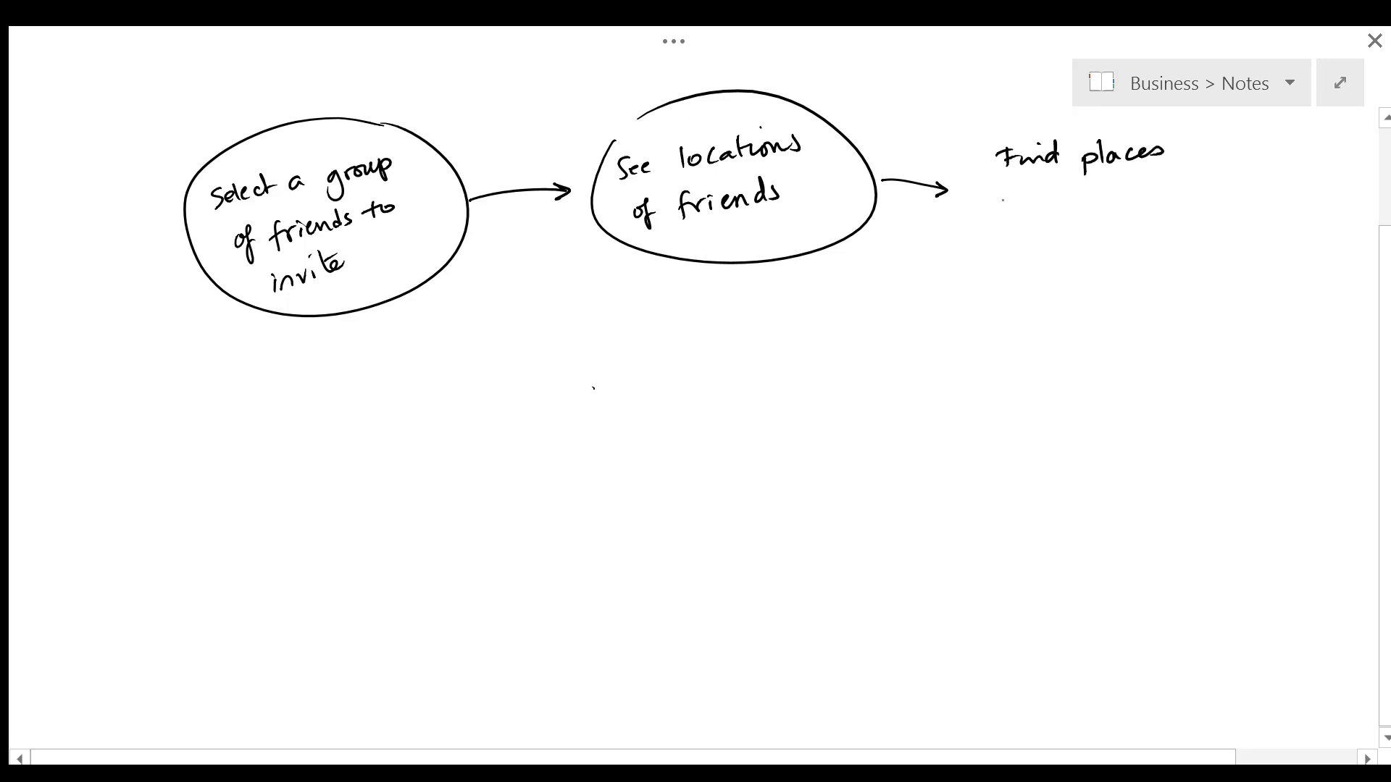
pyautogui.moveTo(1000, 197); pyautogui.dragTo(1030, 205)
pyautogui.moveTo(1047, 184)
pyautogui.mouseDown()
pyautogui.moveTo(1050, 202)
pyautogui.moveTo(1057, 187)
pyautogui.mouseUp()
pyautogui.moveTo(1060, 180); pyautogui.dragTo(1132, 205)
pyautogui.moveTo(1136, 190)
pyautogui.mouseDown()
pyautogui.moveTo(1137, 203)
pyautogui.moveTo(1172, 194)
pyautogui.mouseUp()
pyautogui.moveTo(1175, 166)
pyautogui.mouseDown()
pyautogui.moveTo(1180, 190)
pyautogui.moveTo(1197, 189)
pyautogui.mouseUp()
pyautogui.moveTo(992, 131); pyautogui.dragTo(1030, 128)
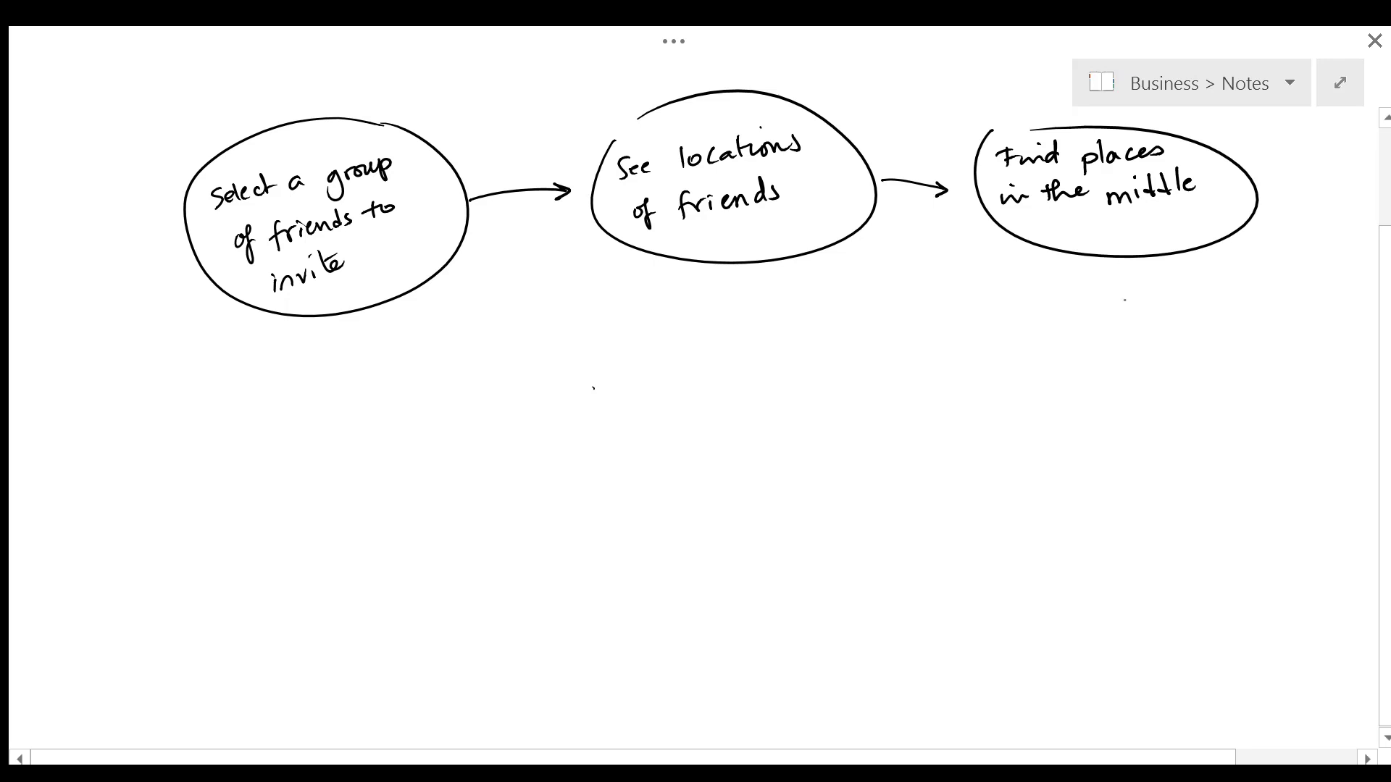
pyautogui.moveTo(1125, 258); pyautogui.dragTo(1134, 307)
pyautogui.moveTo(1127, 291); pyautogui.dragTo(1144, 289)
# Step: Handwrite 'Select a place (see reviews' below the down arrow
pyautogui.moveTo(1057, 335)
pyautogui.mouseDown()
pyautogui.moveTo(1041, 362)
pyautogui.moveTo(1076, 355)
pyautogui.mouseUp()
pyautogui.moveTo(1079, 351); pyautogui.dragTo(1088, 352)
pyautogui.moveTo(1098, 343); pyautogui.dragTo(1108, 354)
pyautogui.moveTo(1101, 339); pyautogui.dragTo(1193, 327)
pyautogui.moveTo(1201, 312)
pyautogui.mouseDown()
pyautogui.moveTo(1200, 335)
pyautogui.moveTo(1248, 315)
pyautogui.mouseUp()
pyautogui.moveTo(1055, 376); pyautogui.dragTo(1063, 397)
pyautogui.moveTo(1081, 391); pyautogui.dragTo(1136, 376)
pyautogui.moveTo(1141, 384)
pyautogui.mouseDown()
pyautogui.moveTo(1224, 360)
pyautogui.moveTo(1261, 369)
pyautogui.mouseUp()
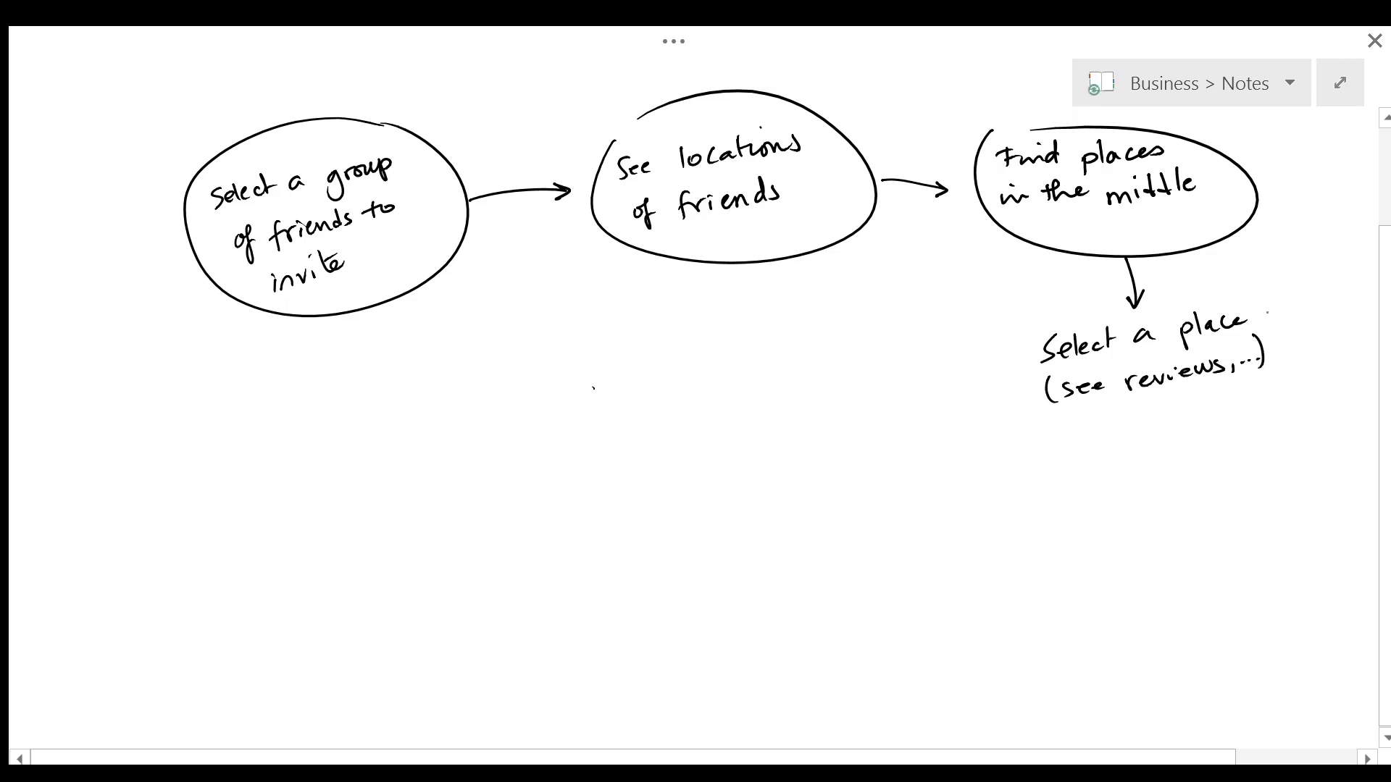
# Step: Circle 'Select a place', then write and circle 'Send invite to friends' with an arrow
pyautogui.moveTo(1094, 294); pyautogui.dragTo(1059, 303)
pyautogui.moveTo(973, 378)
pyautogui.mouseDown()
pyautogui.moveTo(897, 379)
pyautogui.moveTo(902, 390)
pyautogui.mouseUp()
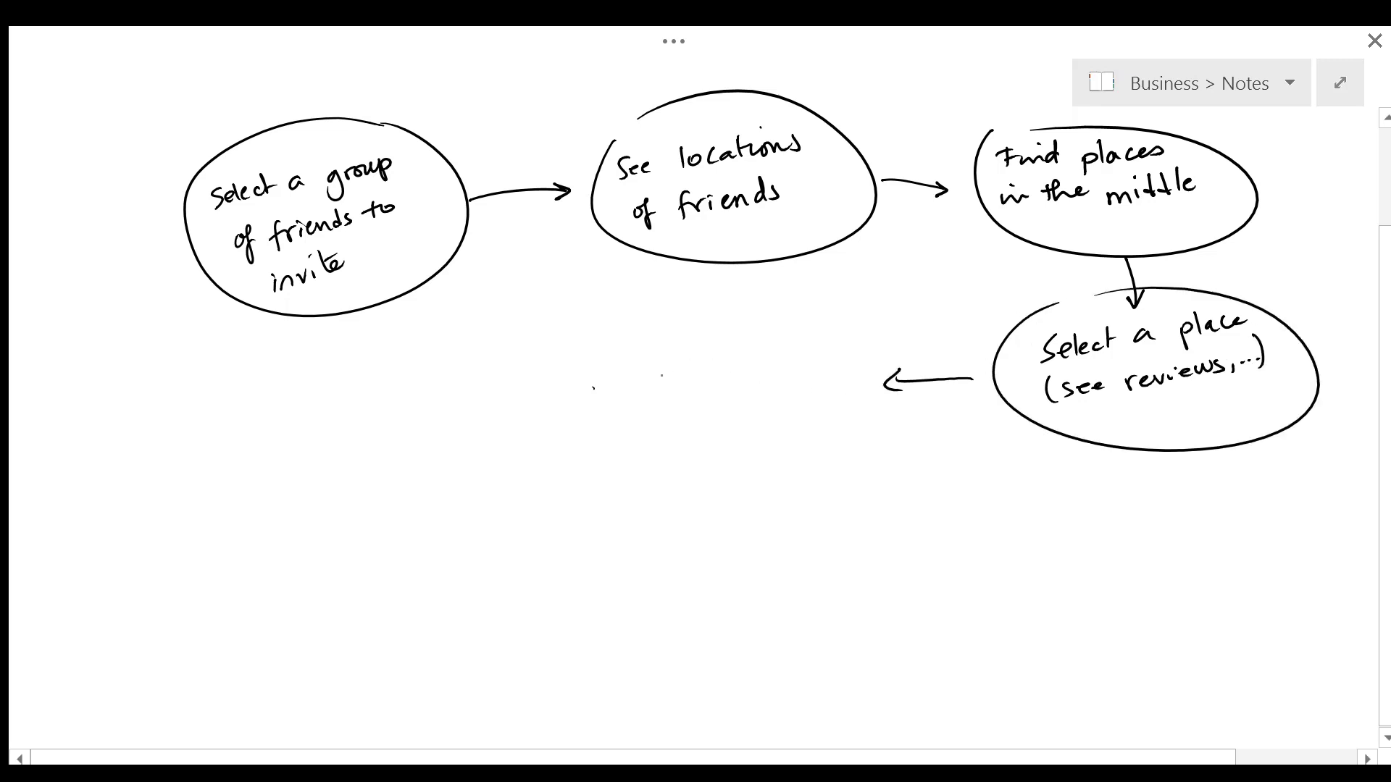
pyautogui.moveTo(681, 351)
pyautogui.mouseDown()
pyautogui.moveTo(667, 380)
pyautogui.moveTo(724, 373)
pyautogui.mouseUp()
pyautogui.moveTo(747, 359); pyautogui.dragTo(784, 354)
pyautogui.moveTo(791, 353)
pyautogui.mouseDown()
pyautogui.moveTo(820, 356)
pyautogui.moveTo(762, 359)
pyautogui.moveTo(785, 355)
pyautogui.mouseUp()
pyautogui.moveTo(791, 352)
pyautogui.mouseDown()
pyautogui.moveTo(791, 364)
pyautogui.moveTo(816, 356)
pyautogui.moveTo(814, 338)
pyautogui.mouseUp()
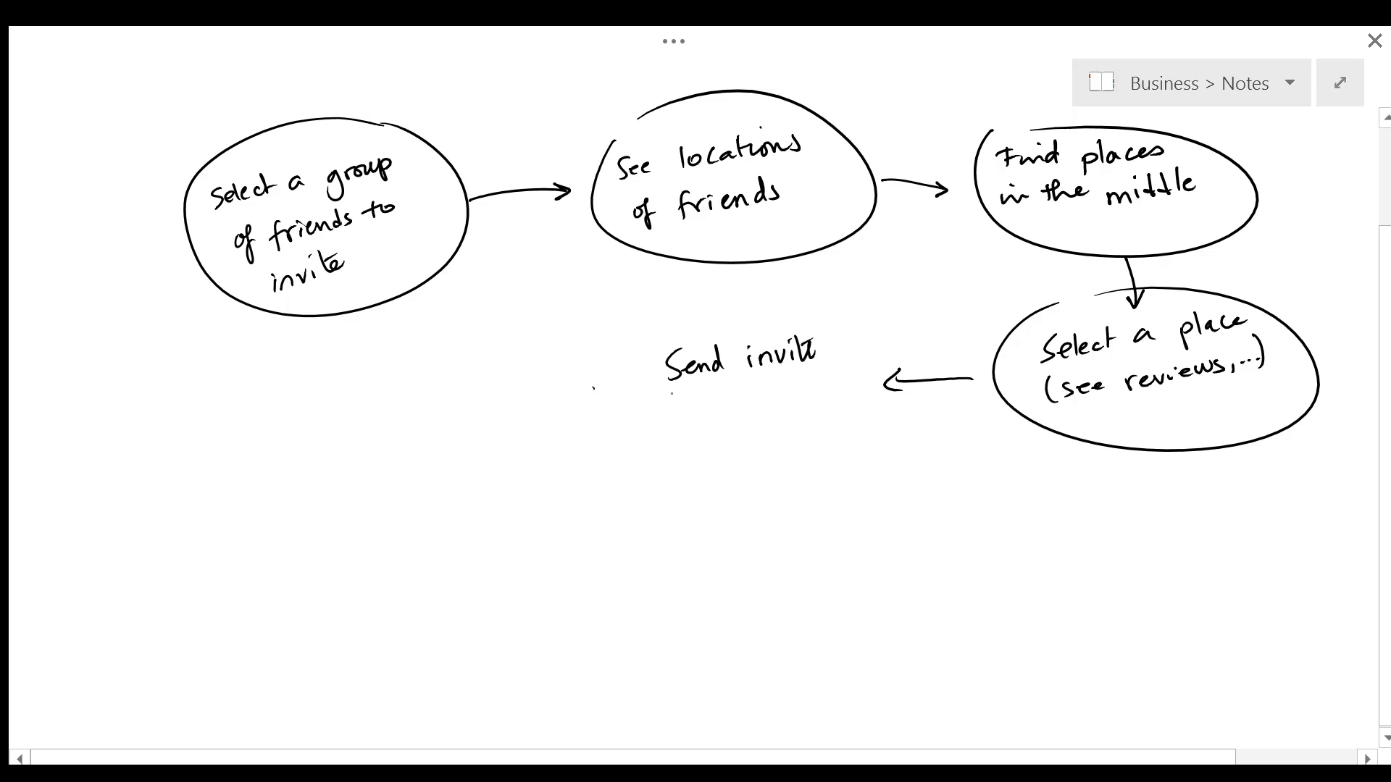
pyautogui.moveTo(674, 391)
pyautogui.mouseDown()
pyautogui.moveTo(679, 410)
pyautogui.moveTo(688, 395)
pyautogui.mouseUp()
pyautogui.moveTo(692, 397); pyautogui.dragTo(715, 407)
pyautogui.moveTo(727, 399); pyautogui.dragTo(797, 399)
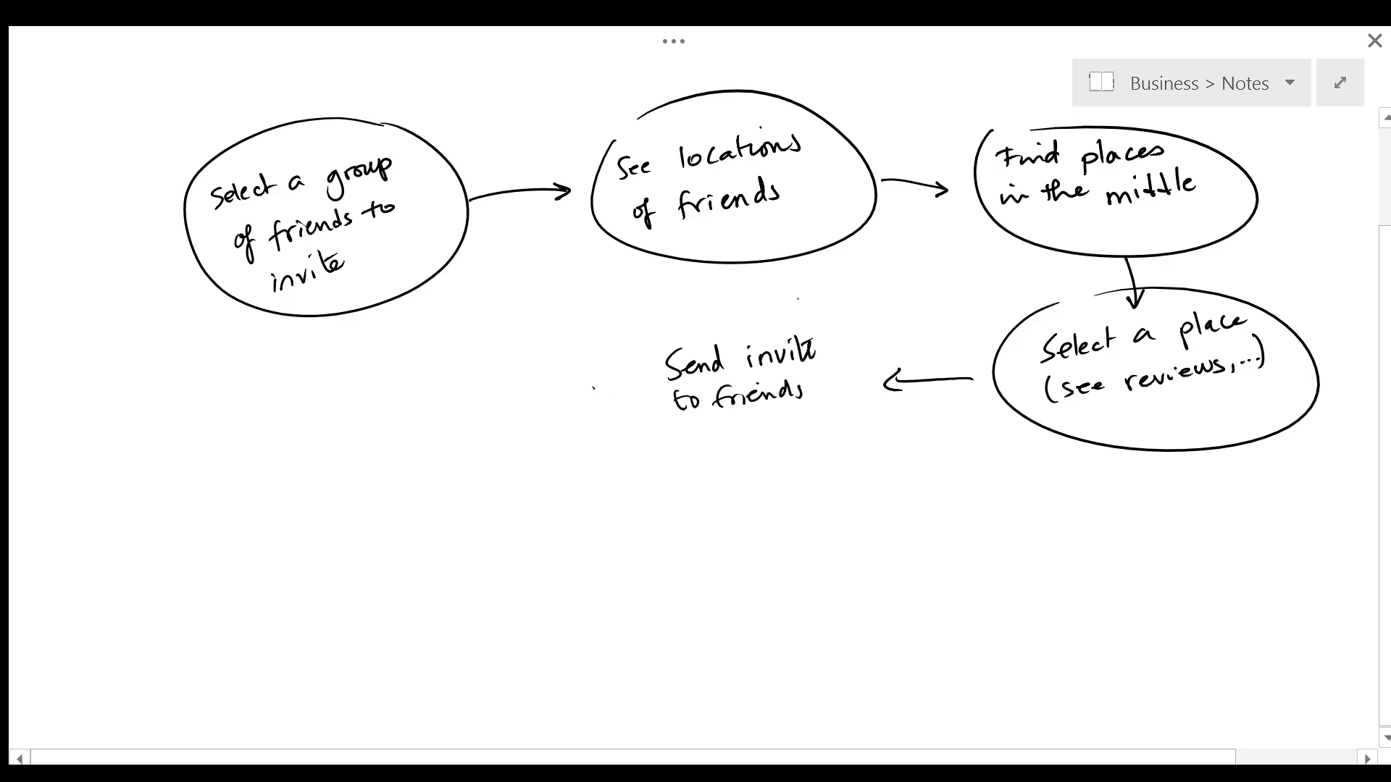
pyautogui.moveTo(779, 310); pyautogui.dragTo(806, 303)
pyautogui.moveTo(594, 405); pyautogui.dragTo(543, 426)
pyautogui.moveTo(555, 416); pyautogui.dragTo(564, 429)
# Step: Write and circle 'See who accepted the invite', and add entry arrows at the first and last steps
pyautogui.moveTo(287, 398)
pyautogui.mouseDown()
pyautogui.moveTo(278, 435)
pyautogui.moveTo(401, 397)
pyautogui.mouseUp()
pyautogui.moveTo(283, 472)
pyautogui.mouseDown()
pyautogui.moveTo(285, 484)
pyautogui.moveTo(326, 478)
pyautogui.mouseUp()
pyautogui.moveTo(339, 444)
pyautogui.mouseDown()
pyautogui.moveTo(356, 454)
pyautogui.moveTo(372, 430)
pyautogui.moveTo(400, 432)
pyautogui.mouseUp()
pyautogui.moveTo(402, 437); pyautogui.dragTo(432, 419)
pyautogui.moveTo(304, 509); pyautogui.dragTo(364, 472)
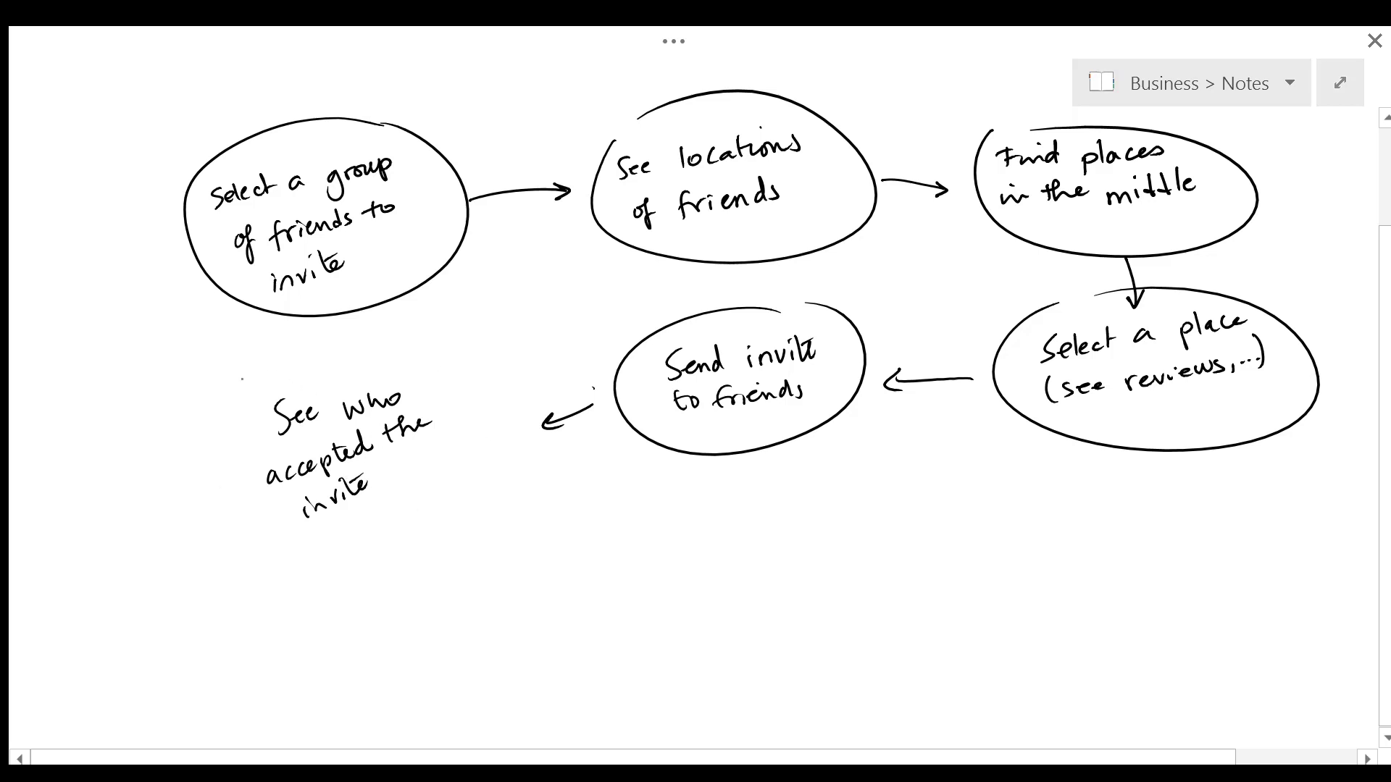
pyautogui.moveTo(250, 380); pyautogui.dragTo(270, 374)
pyautogui.moveTo(138, 146); pyautogui.dragTo(176, 171)
pyautogui.moveTo(168, 154); pyautogui.dragTo(159, 172)
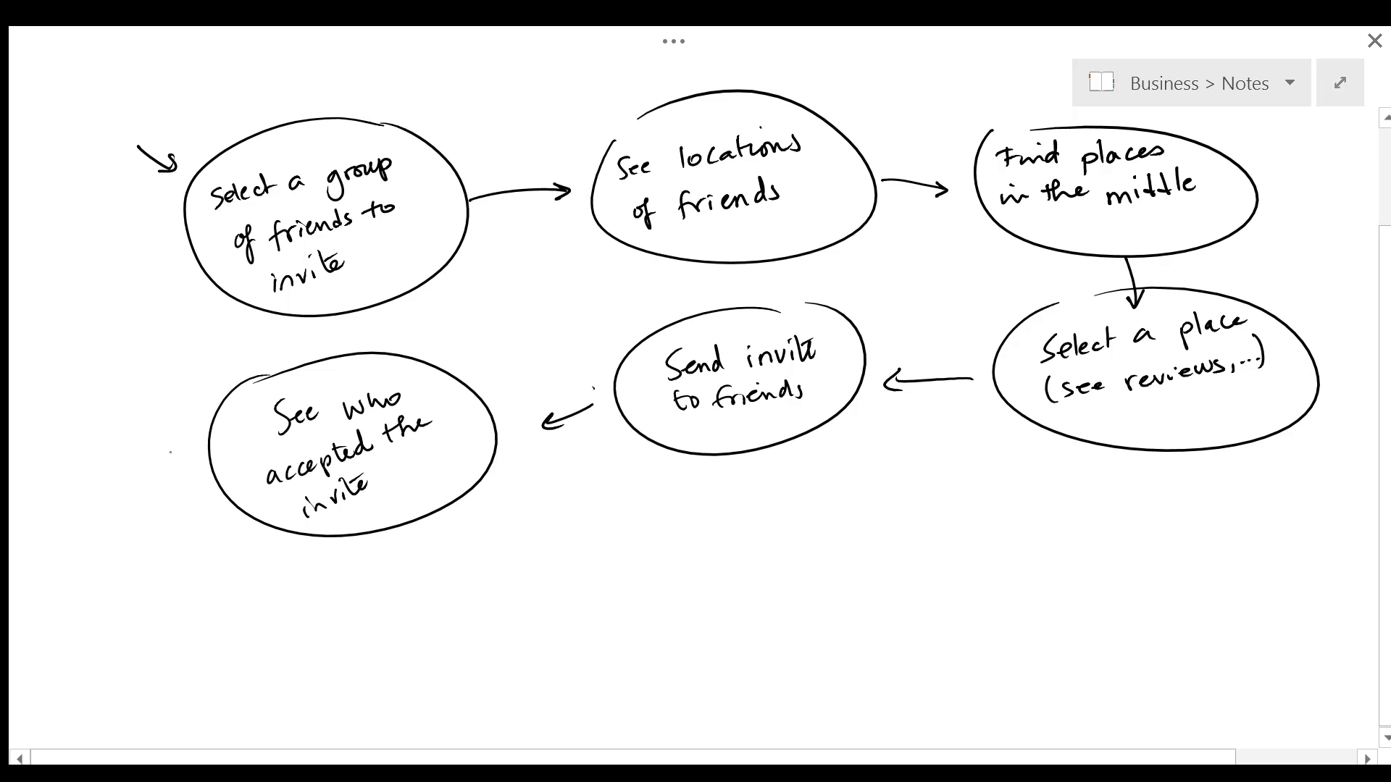
pyautogui.moveTo(154, 443); pyautogui.dragTo(200, 449)
pyautogui.moveTo(187, 438); pyautogui.dragTo(188, 457)
# Step: Scroll the page up and down to reach the blank area under the flow diagram
pyautogui.scroll(1, 694, 406)
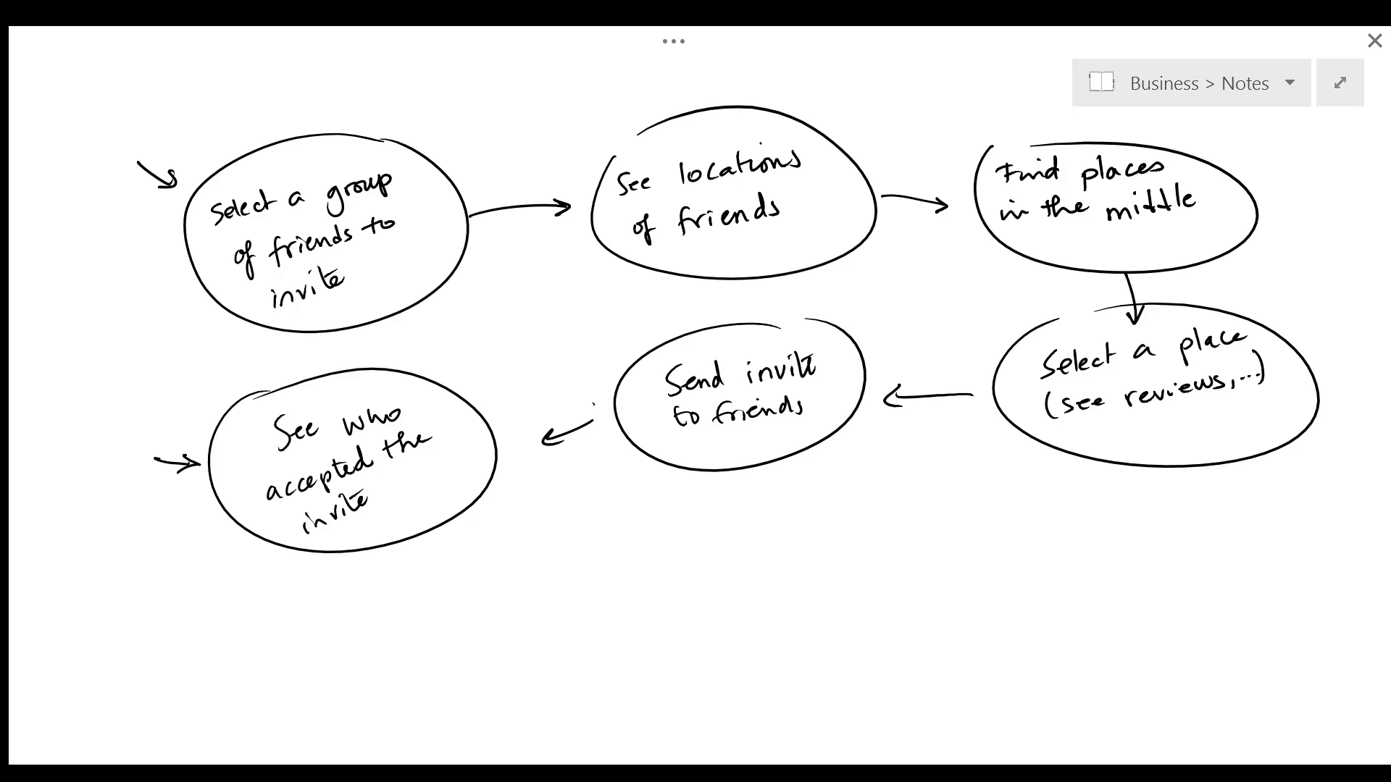
pyautogui.scroll(-6, 695, 391)
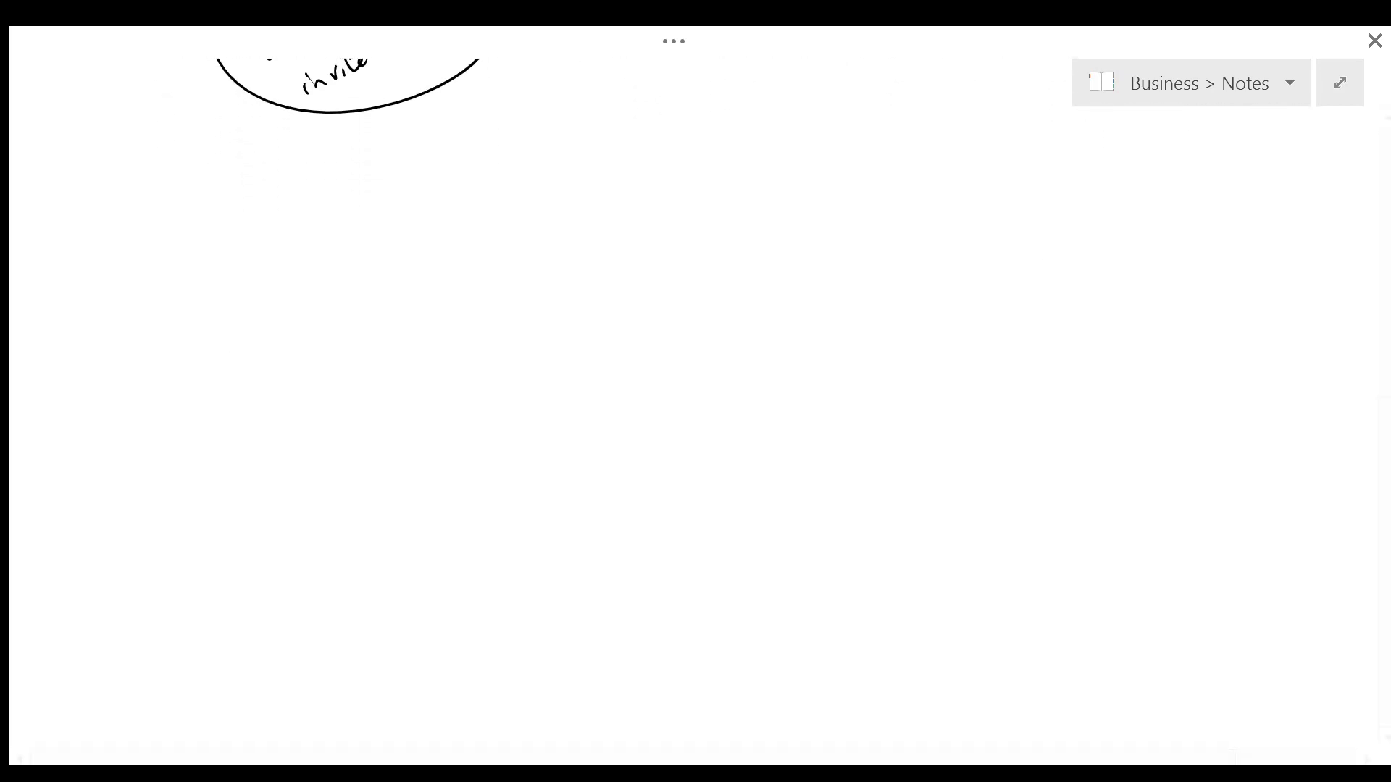
pyautogui.scroll(5, 695, 392)
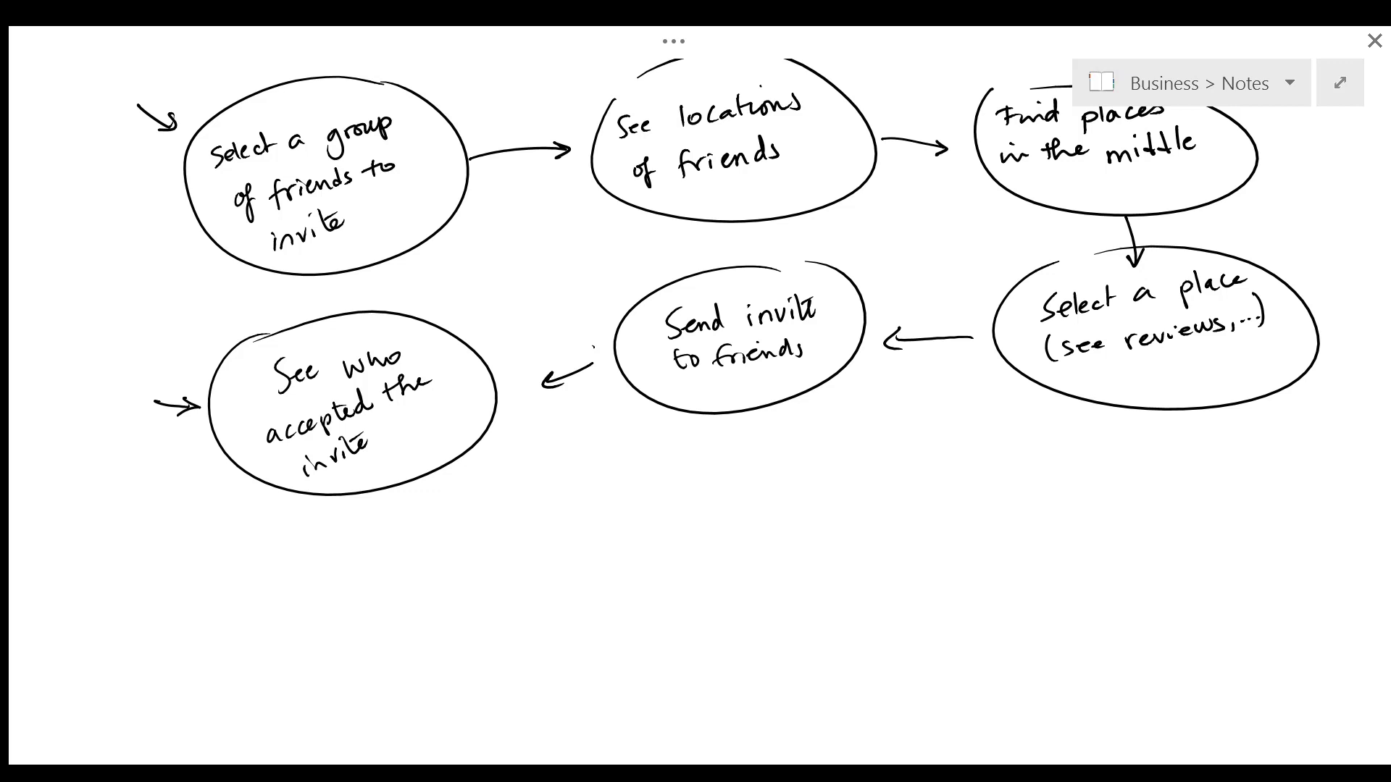
pyautogui.scroll(-5, 695, 406)
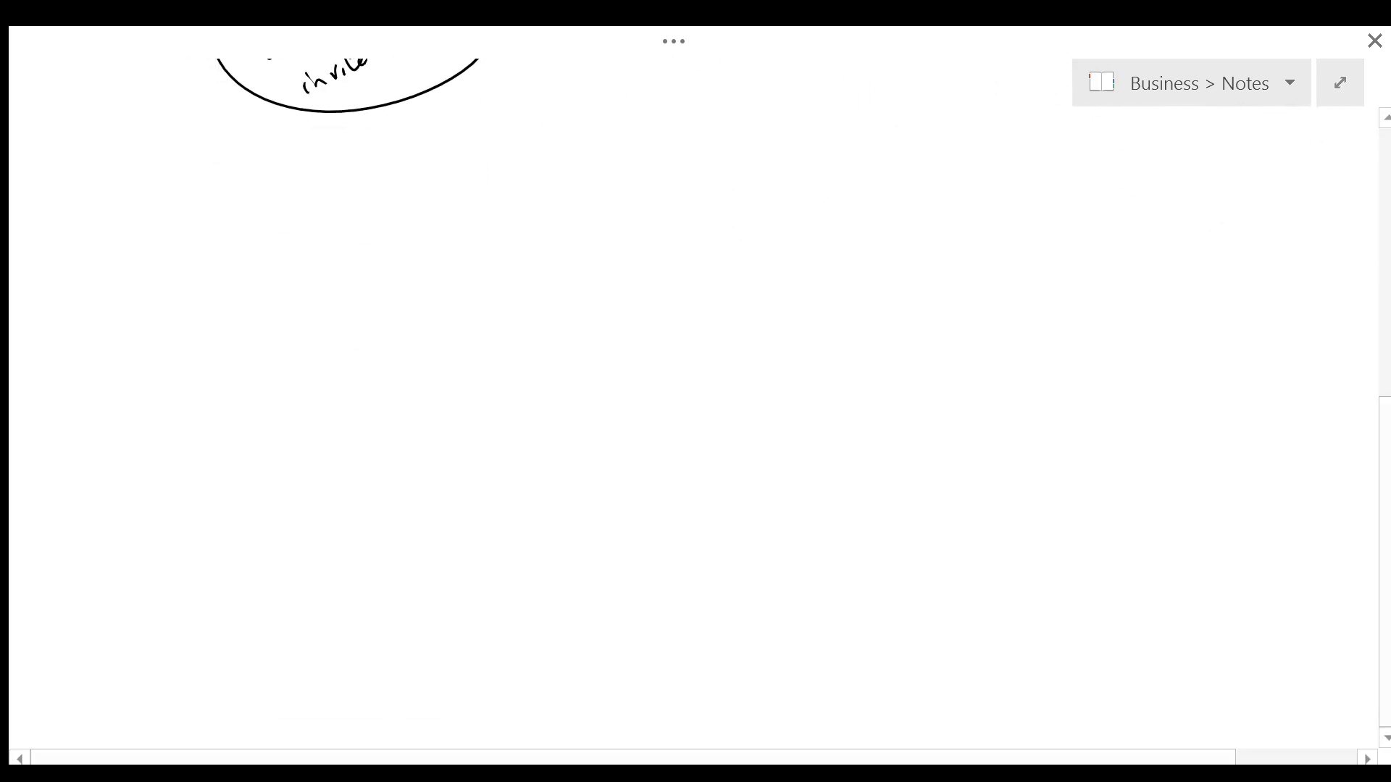
# Step: Draw a phone frame with a title bar, a small icon, and the first checkbox row
pyautogui.moveTo(191, 247)
pyautogui.mouseDown()
pyautogui.moveTo(442, 233)
pyautogui.moveTo(186, 613)
pyautogui.mouseUp()
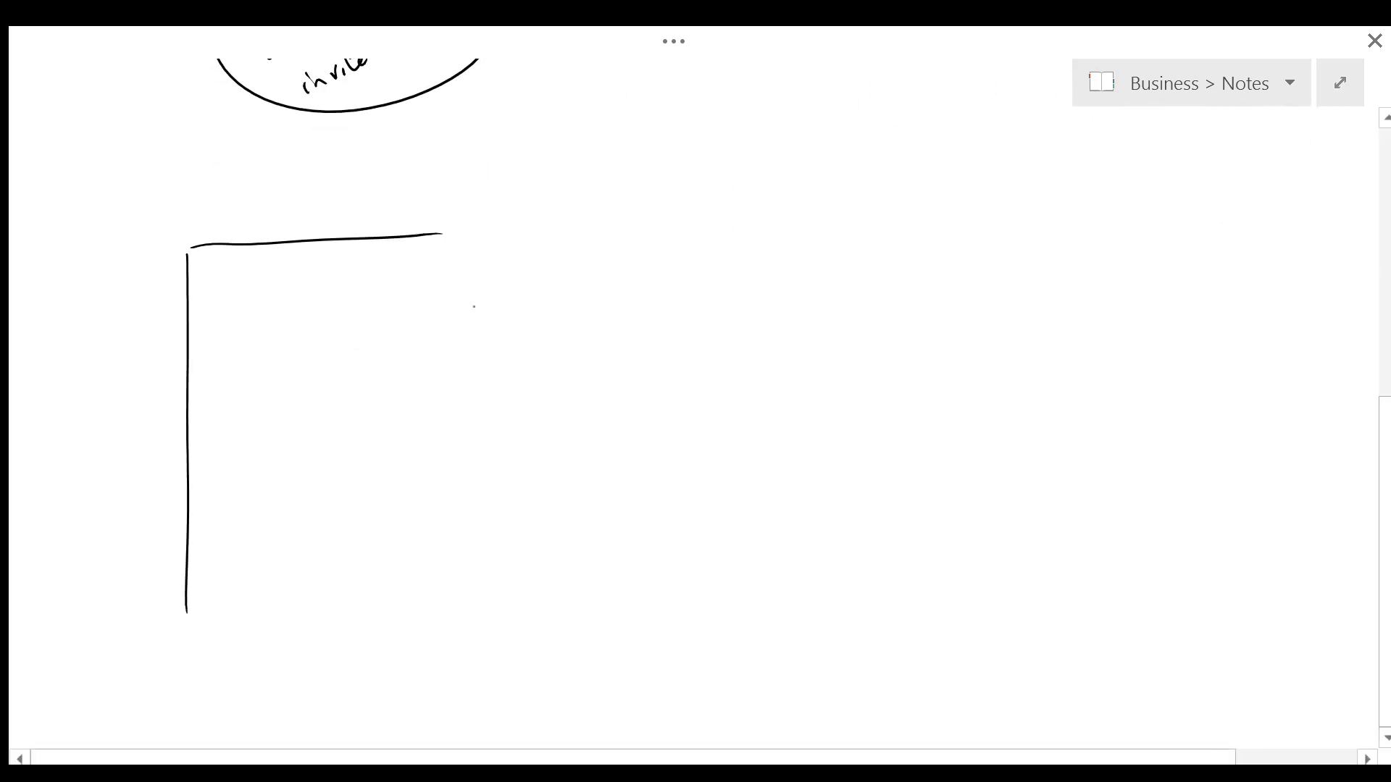
pyautogui.moveTo(462, 244); pyautogui.dragTo(450, 576)
pyautogui.moveTo(179, 595); pyautogui.dragTo(476, 576)
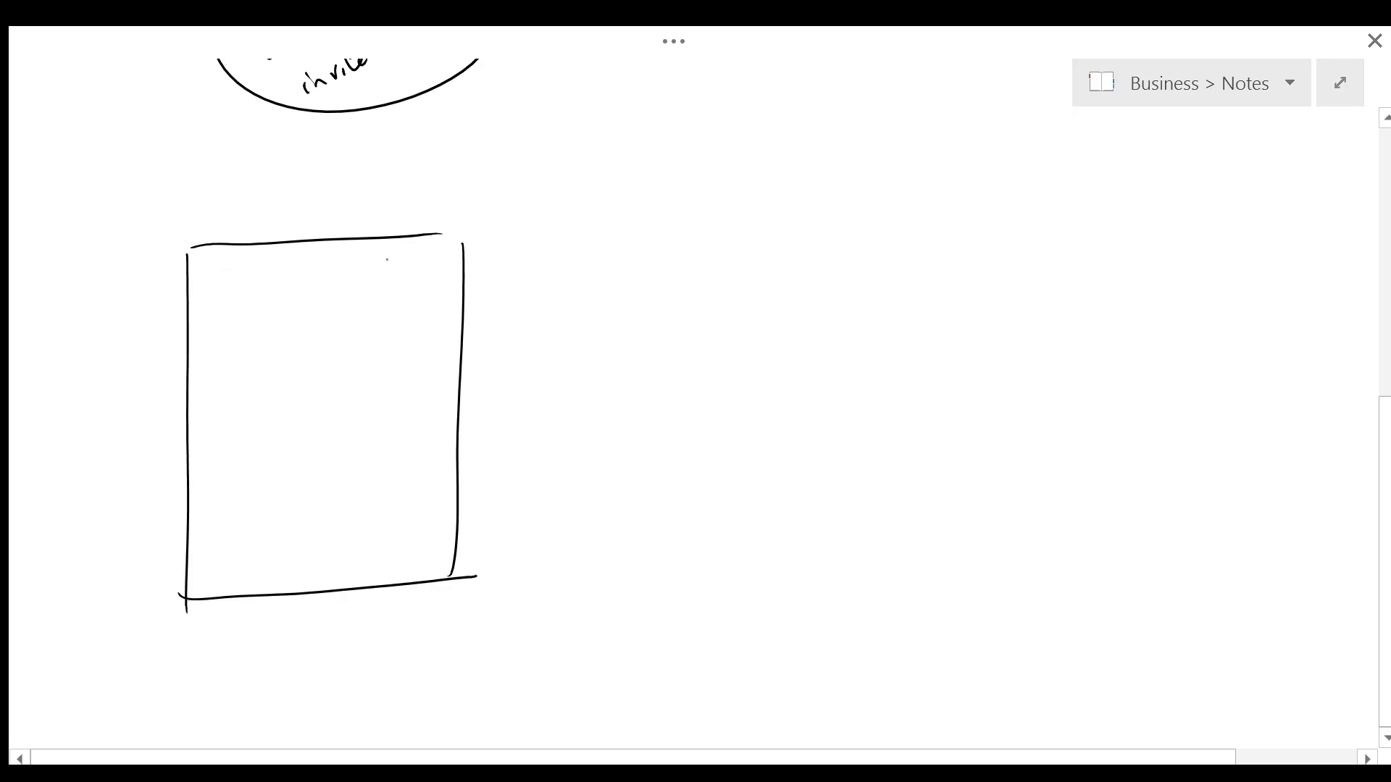
pyautogui.moveTo(238, 263); pyautogui.dragTo(234, 268)
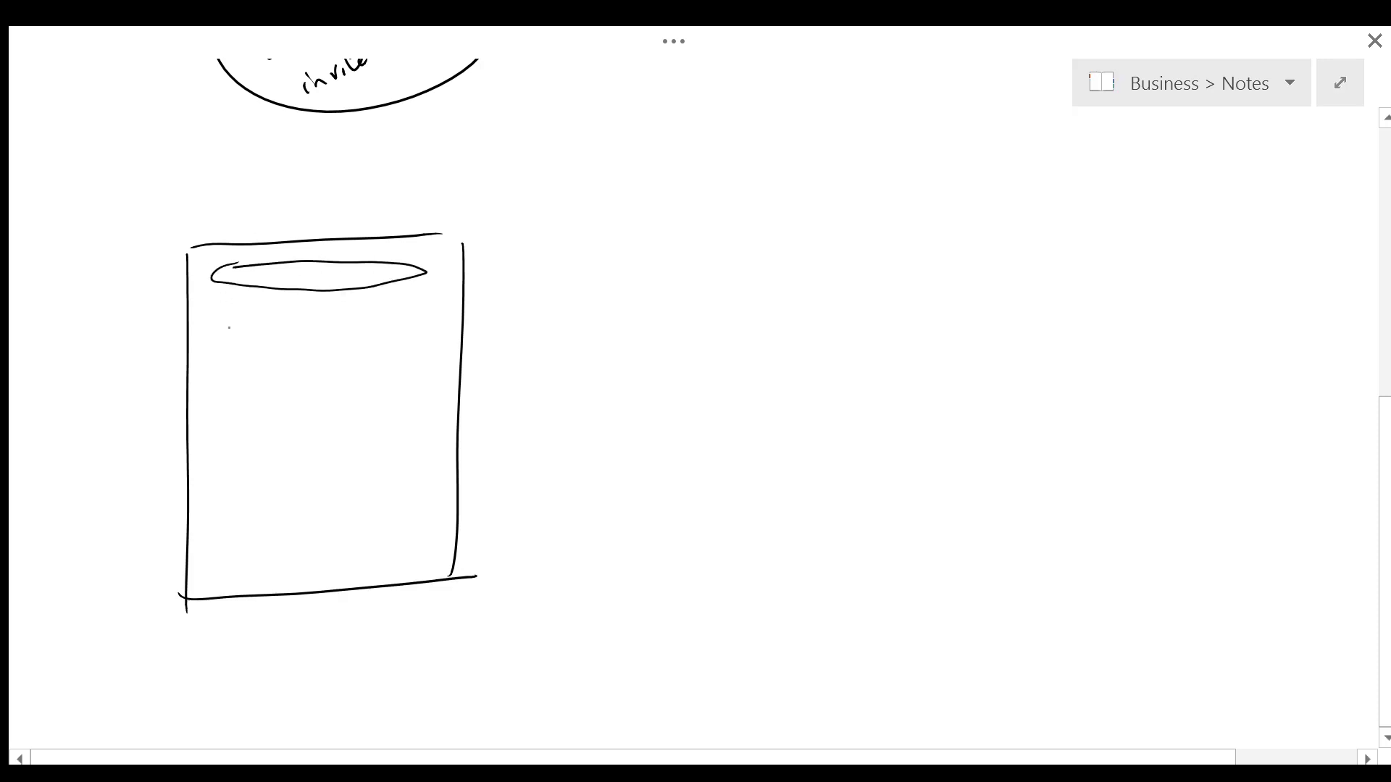
pyautogui.moveTo(217, 320); pyautogui.dragTo(229, 337)
pyautogui.moveTo(229, 324); pyautogui.dragTo(234, 341)
pyautogui.moveTo(229, 365); pyautogui.dragTo(215, 385)
pyautogui.moveTo(258, 309)
pyautogui.mouseDown()
pyautogui.moveTo(276, 344)
pyautogui.moveTo(404, 309)
pyautogui.mouseUp()
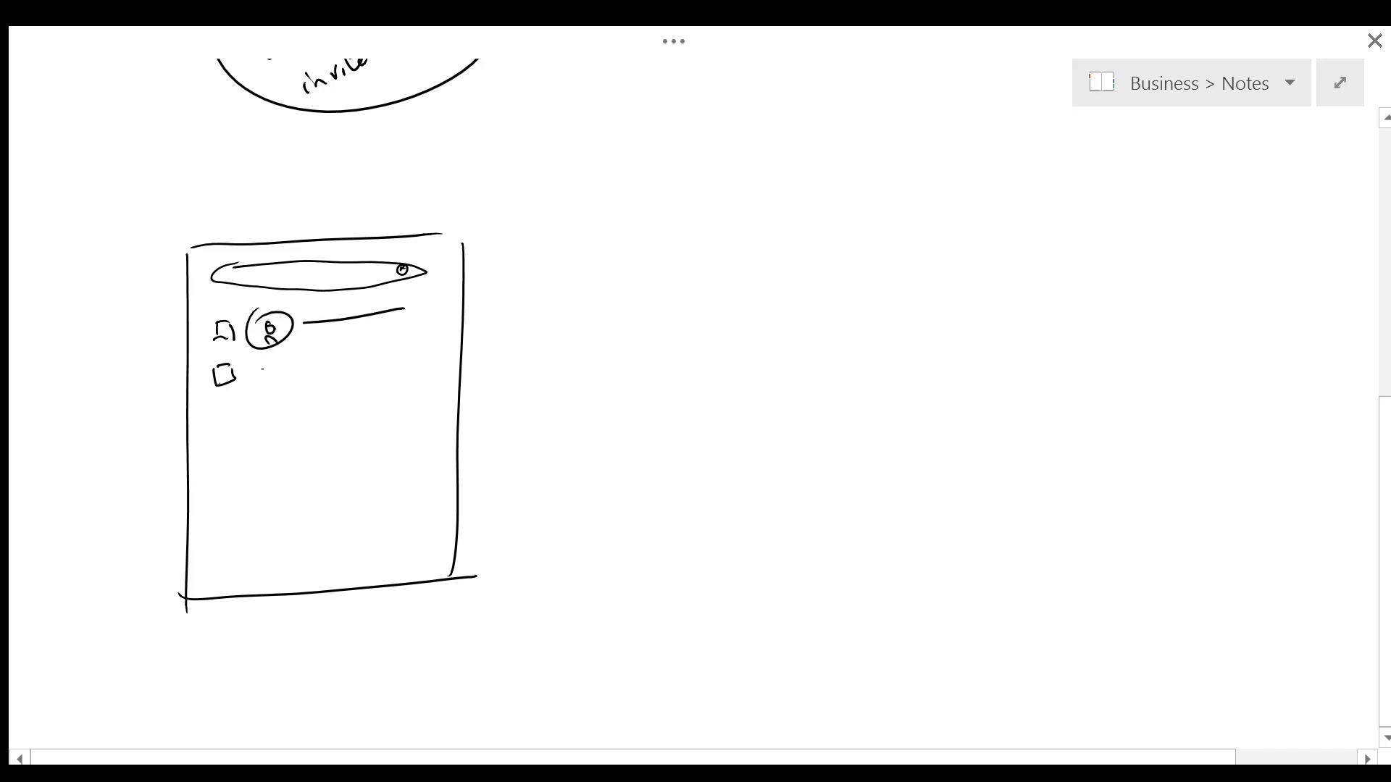
# Step: Sketch the second through fourth rows with checkboxes, person avatars and text lines
pyautogui.moveTo(265, 353); pyautogui.dragTo(261, 356)
pyautogui.moveTo(265, 360)
pyautogui.mouseDown()
pyautogui.moveTo(281, 381)
pyautogui.moveTo(418, 361)
pyautogui.mouseUp()
pyautogui.moveTo(221, 413); pyautogui.dragTo(242, 410)
pyautogui.moveTo(225, 414); pyautogui.dragTo(224, 435)
pyautogui.moveTo(285, 395)
pyautogui.mouseDown()
pyautogui.moveTo(273, 419)
pyautogui.moveTo(432, 396)
pyautogui.mouseUp()
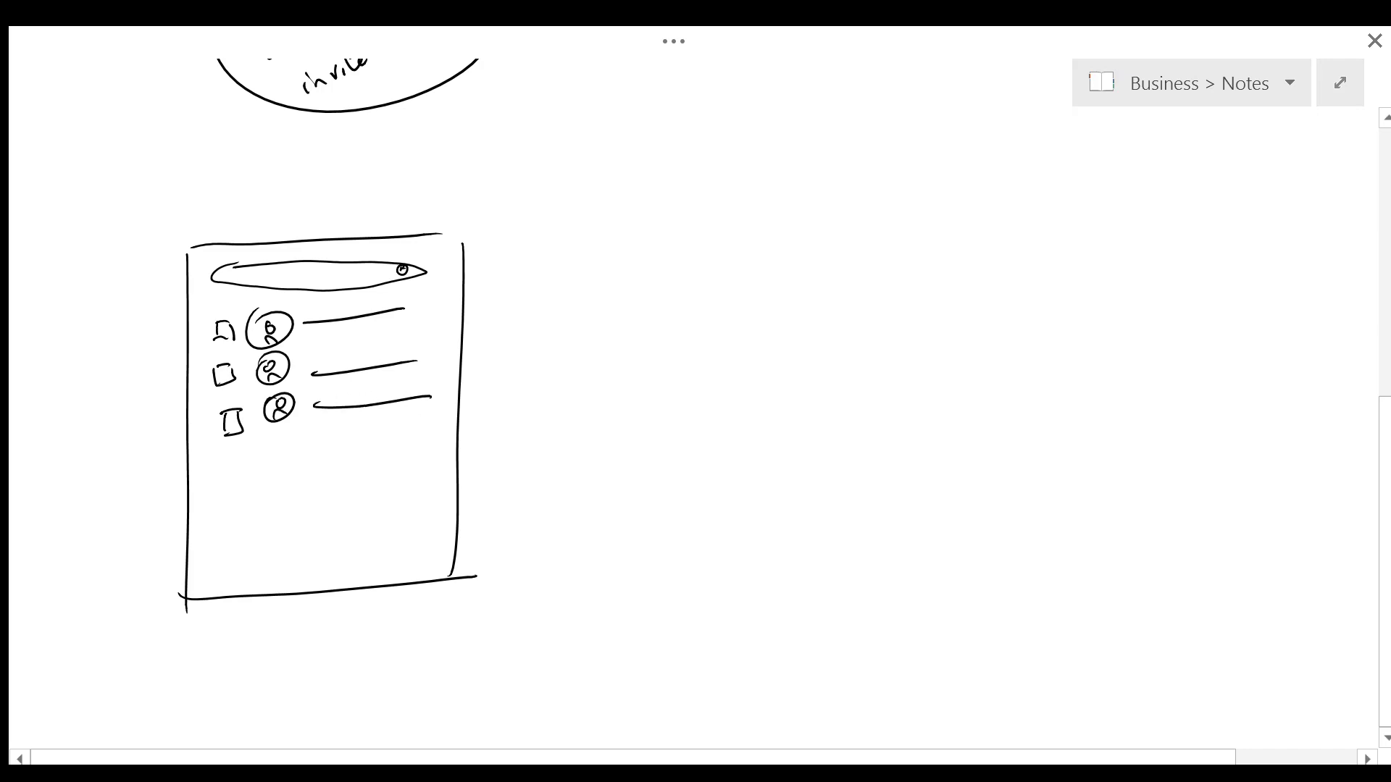
pyautogui.moveTo(227, 467); pyautogui.dragTo(230, 483)
pyautogui.click(237, 480)
pyautogui.moveTo(276, 446)
pyautogui.mouseDown()
pyautogui.moveTo(293, 472)
pyautogui.moveTo(310, 457)
pyautogui.moveTo(412, 463)
pyautogui.mouseUp()
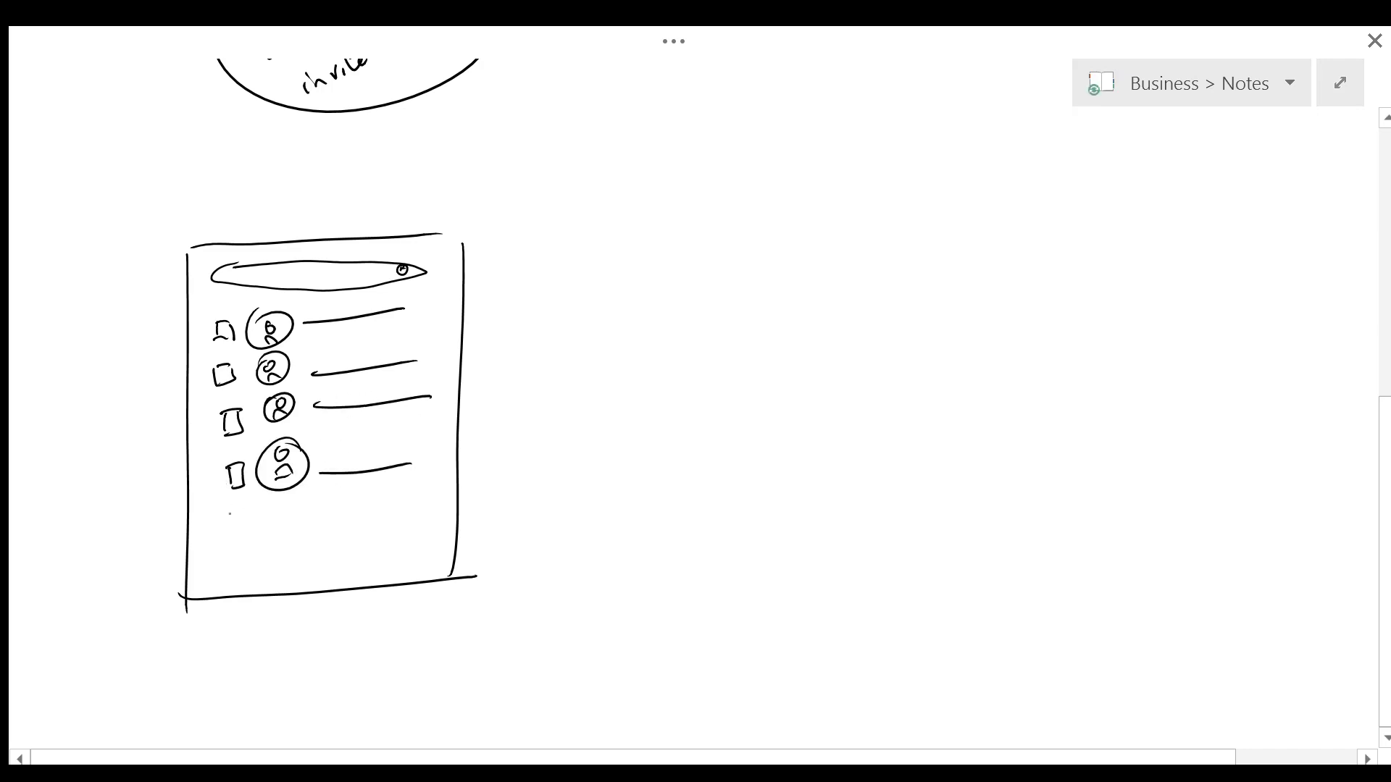
# Step: Add the fifth row, then lasso the list sketch and drag it to the right
pyautogui.moveTo(231, 523)
pyautogui.mouseDown()
pyautogui.moveTo(233, 539)
pyautogui.moveTo(246, 520)
pyautogui.moveTo(295, 543)
pyautogui.moveTo(297, 512)
pyautogui.moveTo(440, 531)
pyautogui.mouseUp()
pyautogui.moveTo(207, 176)
pyautogui.mouseDown()
pyautogui.moveTo(308, 649)
pyautogui.moveTo(384, 185)
pyautogui.moveTo(326, 196)
pyautogui.mouseUp()
pyautogui.moveTo(326, 419); pyautogui.dragTo(637, 412)
pyautogui.click(194, 281)
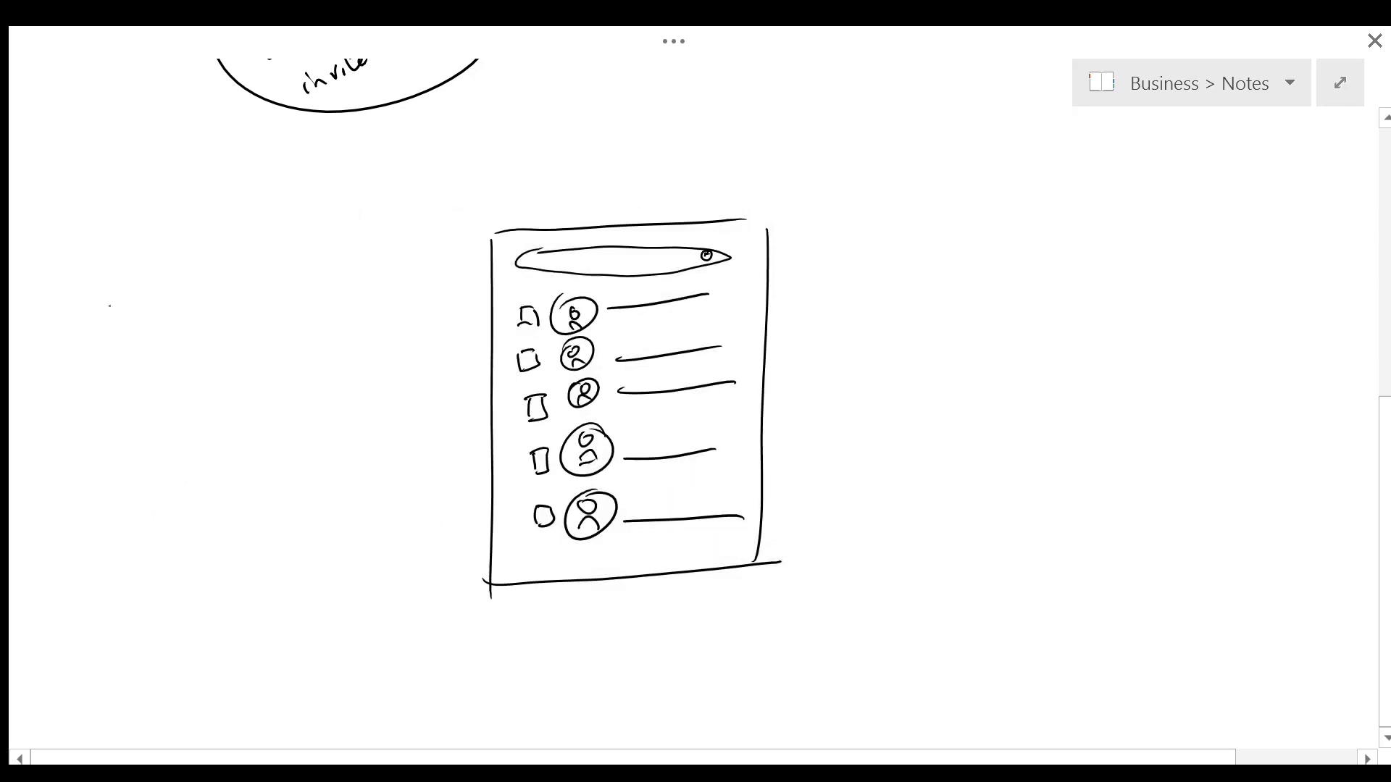
# Step: Draw a new phone frame with a header titled 'invitations'
pyautogui.moveTo(111, 252); pyautogui.dragTo(134, 601)
pyautogui.moveTo(115, 225)
pyautogui.mouseDown()
pyautogui.moveTo(408, 233)
pyautogui.moveTo(439, 572)
pyautogui.mouseUp()
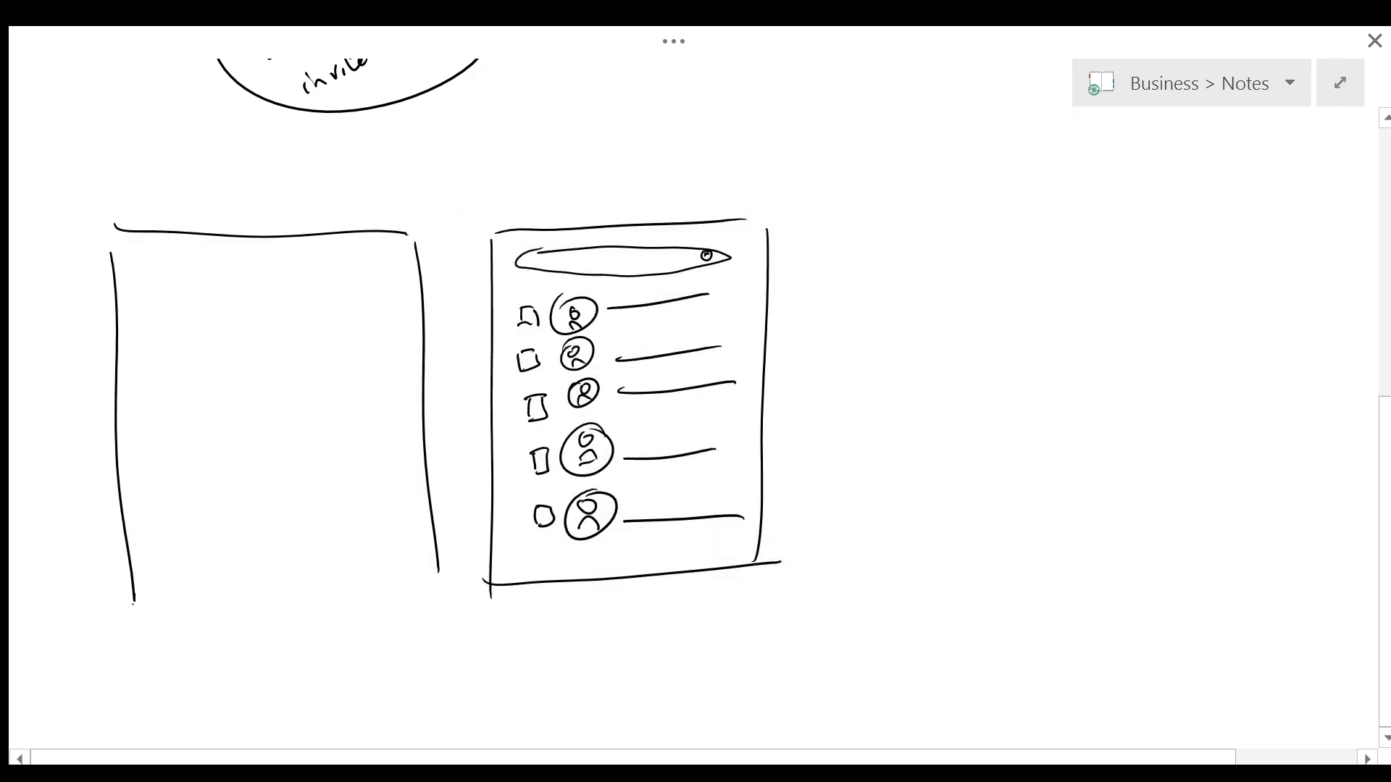
pyautogui.moveTo(138, 607); pyautogui.dragTo(422, 605)
pyautogui.moveTo(128, 290); pyautogui.dragTo(398, 285)
pyautogui.click(191, 257)
pyautogui.moveTo(192, 261)
pyautogui.mouseDown()
pyautogui.moveTo(195, 277)
pyautogui.moveTo(250, 266)
pyautogui.moveTo(270, 279)
pyautogui.mouseUp()
pyautogui.moveTo(260, 263); pyautogui.dragTo(277, 261)
pyautogui.moveTo(282, 266); pyautogui.dragTo(293, 277)
pyautogui.moveTo(284, 263); pyautogui.dragTo(304, 259)
# Step: Sketch two invitation rows, each with a calendar icon and a text line
pyautogui.moveTo(308, 265); pyautogui.dragTo(347, 275)
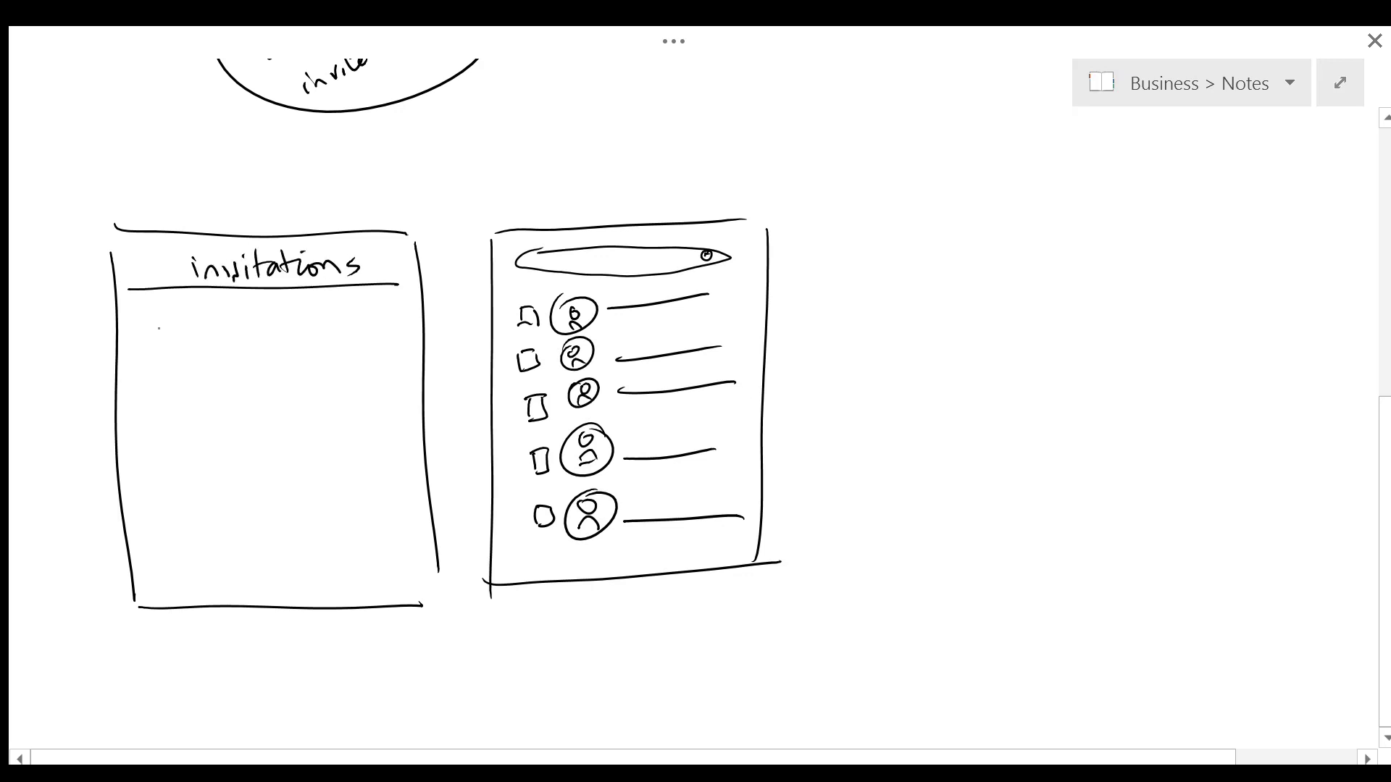
pyautogui.moveTo(139, 328)
pyautogui.mouseDown()
pyautogui.moveTo(176, 324)
pyautogui.moveTo(144, 356)
pyautogui.moveTo(184, 354)
pyautogui.mouseUp()
pyautogui.moveTo(143, 356); pyautogui.dragTo(178, 349)
pyautogui.moveTo(156, 328)
pyautogui.mouseDown()
pyautogui.moveTo(159, 355)
pyautogui.moveTo(331, 334)
pyautogui.mouseUp()
pyautogui.moveTo(138, 391)
pyautogui.mouseDown()
pyautogui.moveTo(142, 407)
pyautogui.moveTo(183, 386)
pyautogui.mouseUp()
pyautogui.moveTo(145, 407)
pyautogui.mouseDown()
pyautogui.moveTo(184, 415)
pyautogui.moveTo(185, 390)
pyautogui.moveTo(168, 411)
pyautogui.moveTo(339, 382)
pyautogui.mouseUp()
# Step: Add accept ticks and decline crosses to both invites, plus a '+ create a new' row
pyautogui.moveTo(351, 316); pyautogui.dragTo(400, 330)
pyautogui.moveTo(398, 310)
pyautogui.mouseDown()
pyautogui.moveTo(372, 359)
pyautogui.moveTo(398, 375)
pyautogui.mouseUp()
pyautogui.moveTo(397, 356); pyautogui.dragTo(379, 376)
pyautogui.moveTo(156, 459); pyautogui.dragTo(177, 457)
pyautogui.moveTo(166, 447)
pyautogui.mouseDown()
pyautogui.moveTo(168, 468)
pyautogui.moveTo(175, 433)
pyautogui.moveTo(153, 476)
pyautogui.mouseUp()
pyautogui.moveTo(226, 448)
pyautogui.mouseDown()
pyautogui.moveTo(350, 442)
pyautogui.moveTo(455, 348)
pyautogui.moveTo(464, 357)
pyautogui.mouseUp()
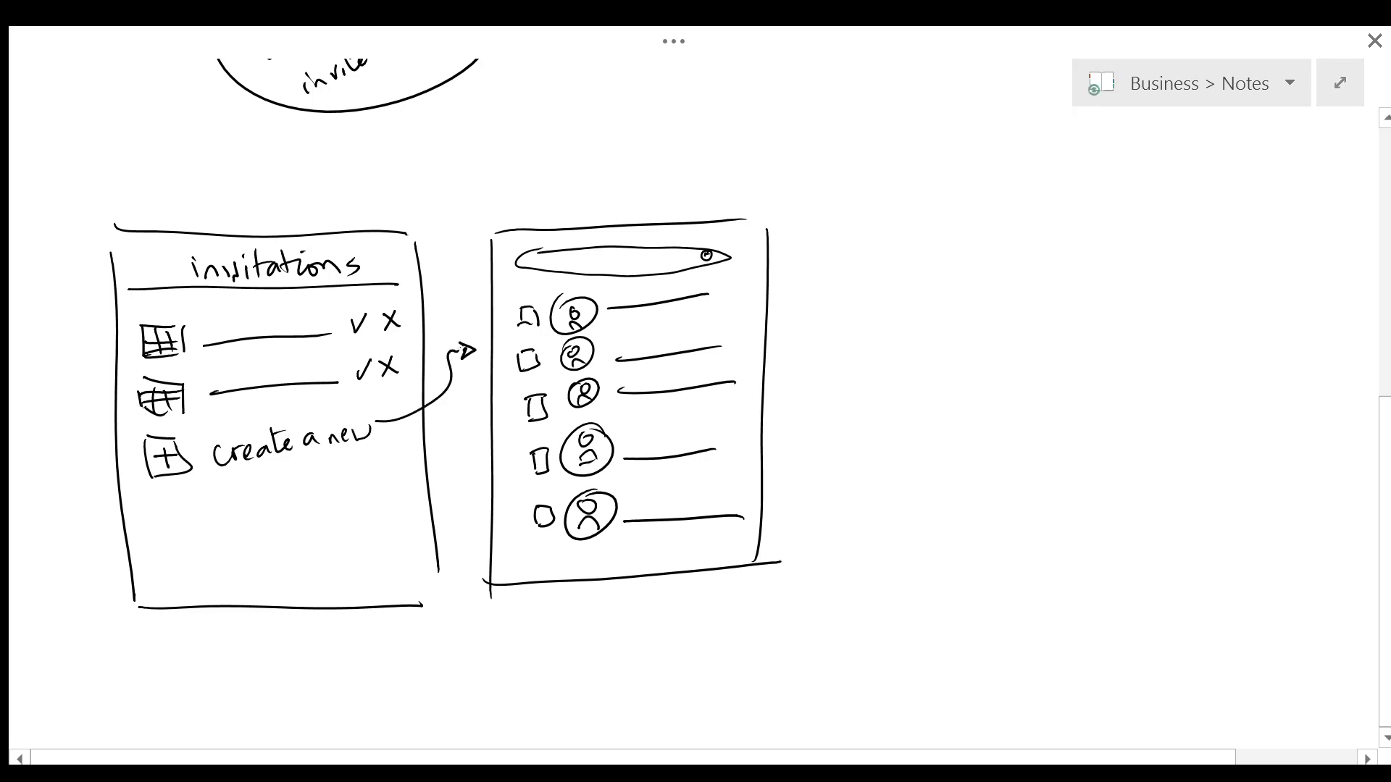
# Step: Tick the first, second and fourth people in the list and outline a third phone frame
pyautogui.moveTo(522, 308); pyautogui.dragTo(539, 295)
pyautogui.moveTo(523, 349); pyautogui.dragTo(543, 337)
pyautogui.moveTo(536, 450); pyautogui.dragTo(563, 423)
pyautogui.moveTo(832, 230); pyautogui.dragTo(846, 527)
pyautogui.moveTo(833, 217); pyautogui.dragTo(1072, 224)
pyautogui.moveTo(860, 510); pyautogui.dragTo(1190, 500)
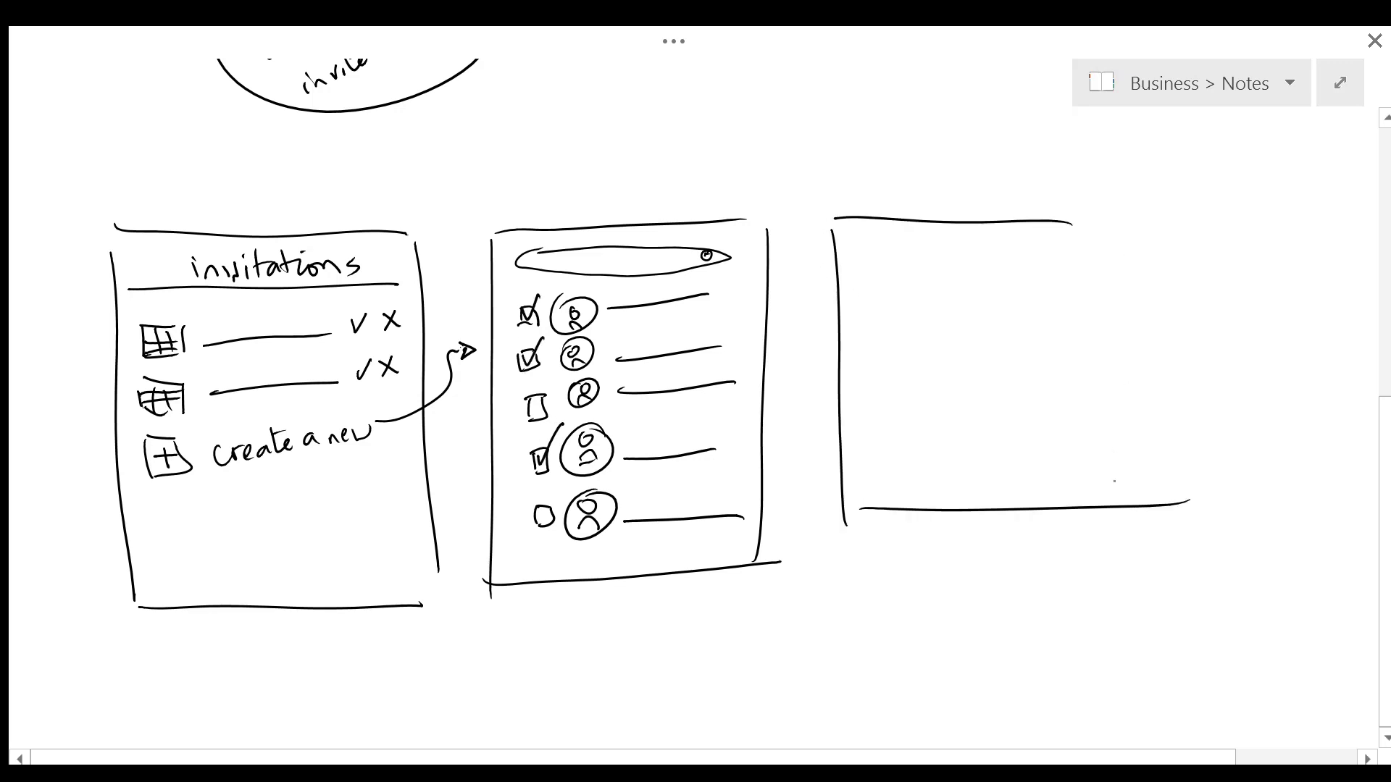
pyautogui.moveTo(1135, 238); pyautogui.dragTo(1125, 494)
# Step: Add a footer bar under the contact list labelled 'Next'
pyautogui.moveTo(504, 549); pyautogui.dragTo(754, 531)
pyautogui.moveTo(593, 551)
pyautogui.mouseDown()
pyautogui.moveTo(594, 573)
pyautogui.moveTo(613, 552)
pyautogui.mouseUp()
pyautogui.moveTo(614, 564); pyautogui.dragTo(641, 572)
pyautogui.moveTo(641, 552)
pyautogui.mouseDown()
pyautogui.moveTo(627, 572)
pyautogui.moveTo(652, 571)
pyautogui.mouseUp()
pyautogui.moveTo(640, 558); pyautogui.dragTo(661, 555)
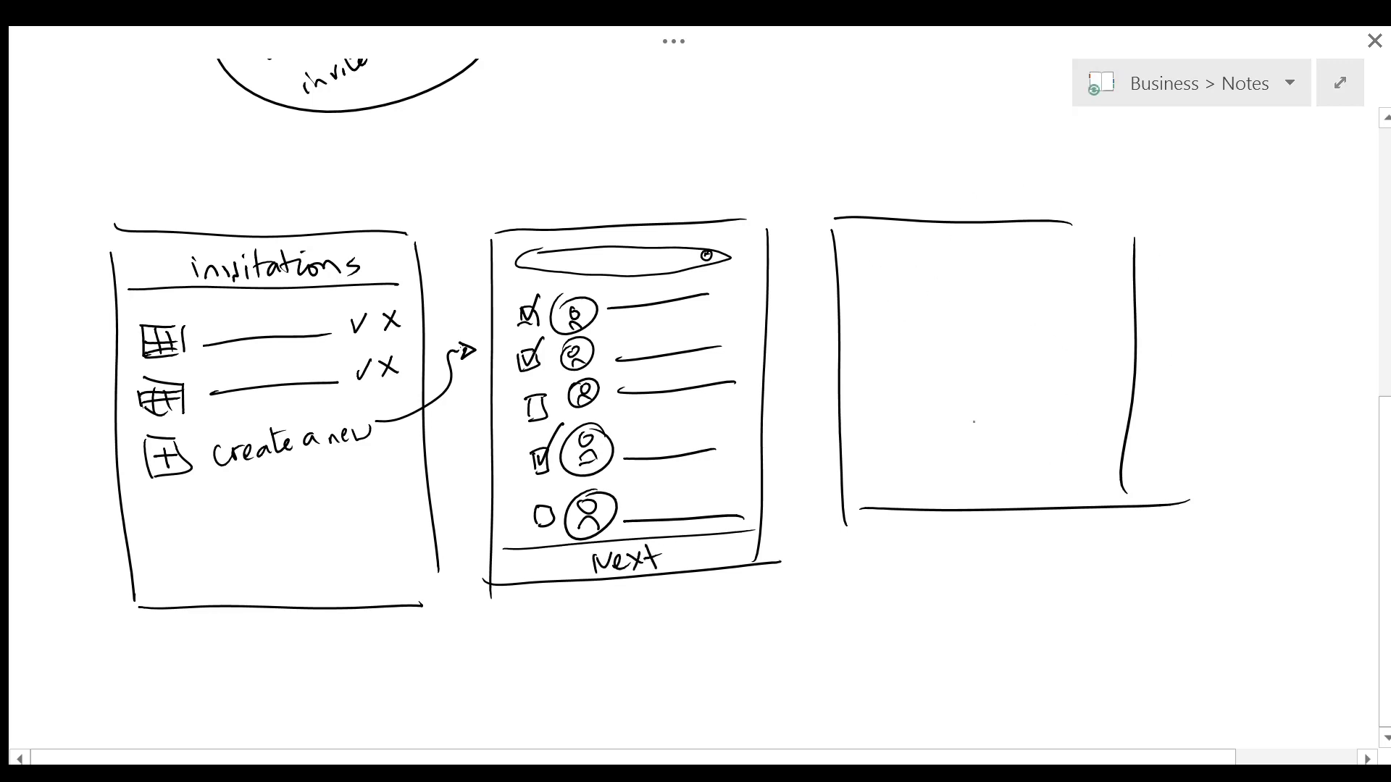
# Step: Draw winding map roads inside the third frame
pyautogui.moveTo(890, 274); pyautogui.dragTo(1036, 480)
pyautogui.moveTo(833, 300); pyautogui.dragTo(994, 488)
pyautogui.moveTo(1102, 343); pyautogui.dragTo(974, 265)
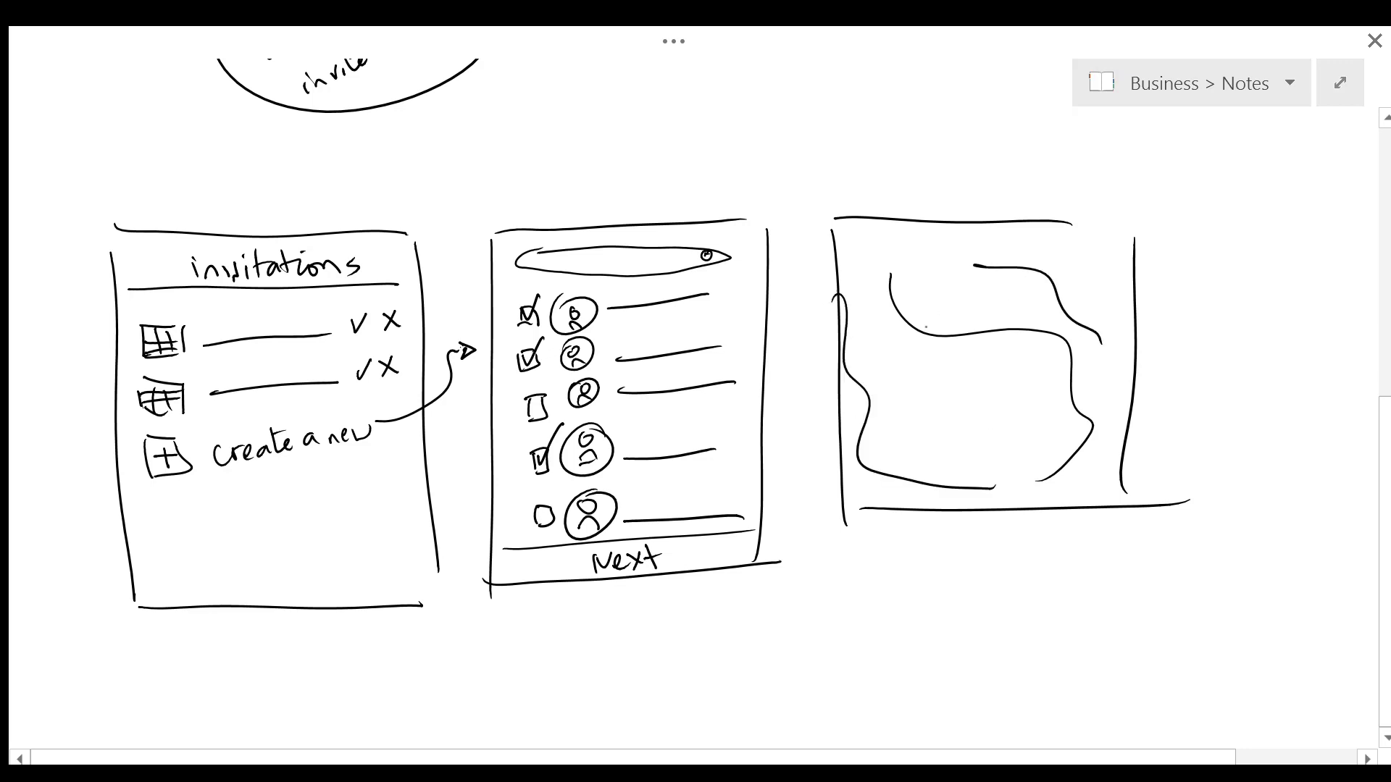
# Step: Place person markers at the map's top-left, top-right, middle and bottom-left
pyautogui.moveTo(909, 304)
pyautogui.mouseDown()
pyautogui.moveTo(878, 303)
pyautogui.moveTo(907, 353)
pyautogui.mouseUp()
pyautogui.moveTo(1080, 249); pyautogui.dragTo(1085, 261)
pyautogui.moveTo(1074, 287); pyautogui.dragTo(1091, 283)
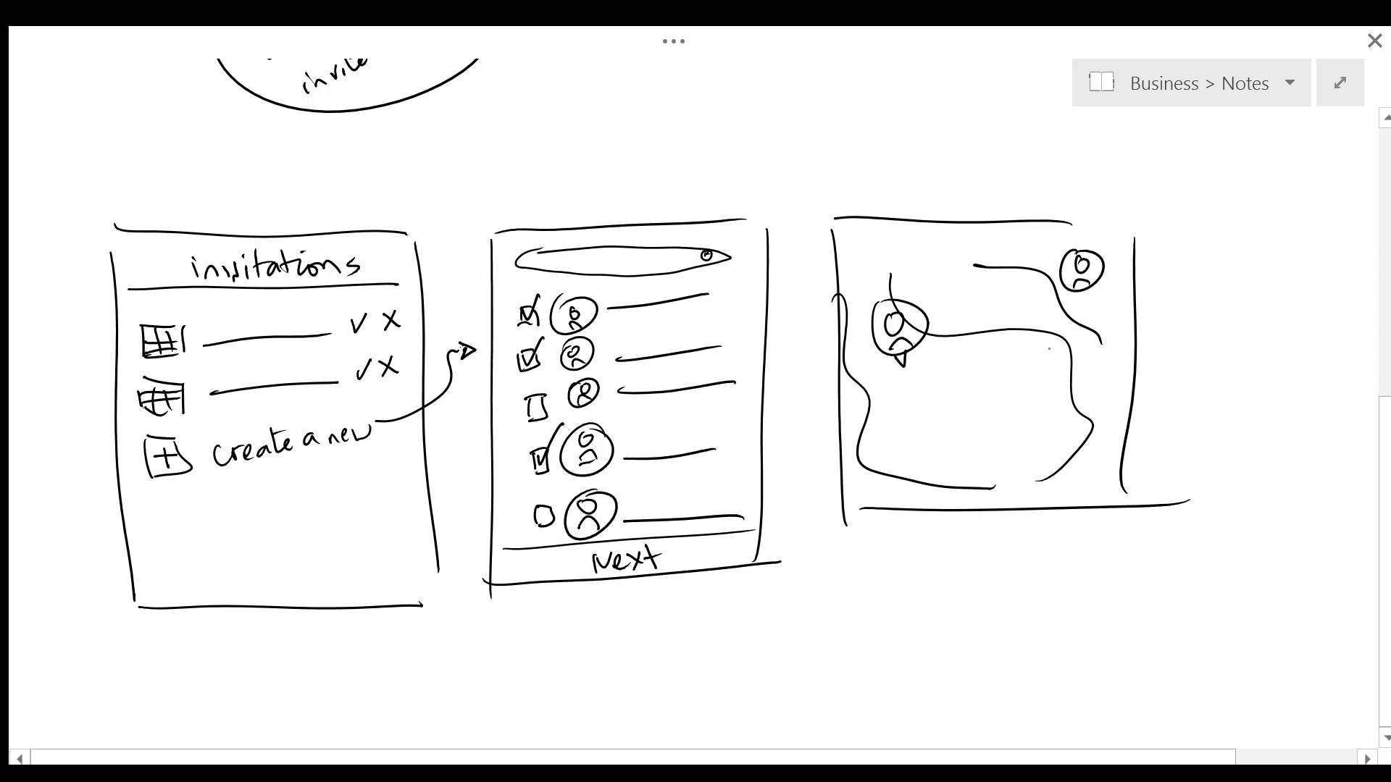
pyautogui.moveTo(1010, 365)
pyautogui.mouseDown()
pyautogui.moveTo(985, 358)
pyautogui.moveTo(1001, 397)
pyautogui.mouseUp()
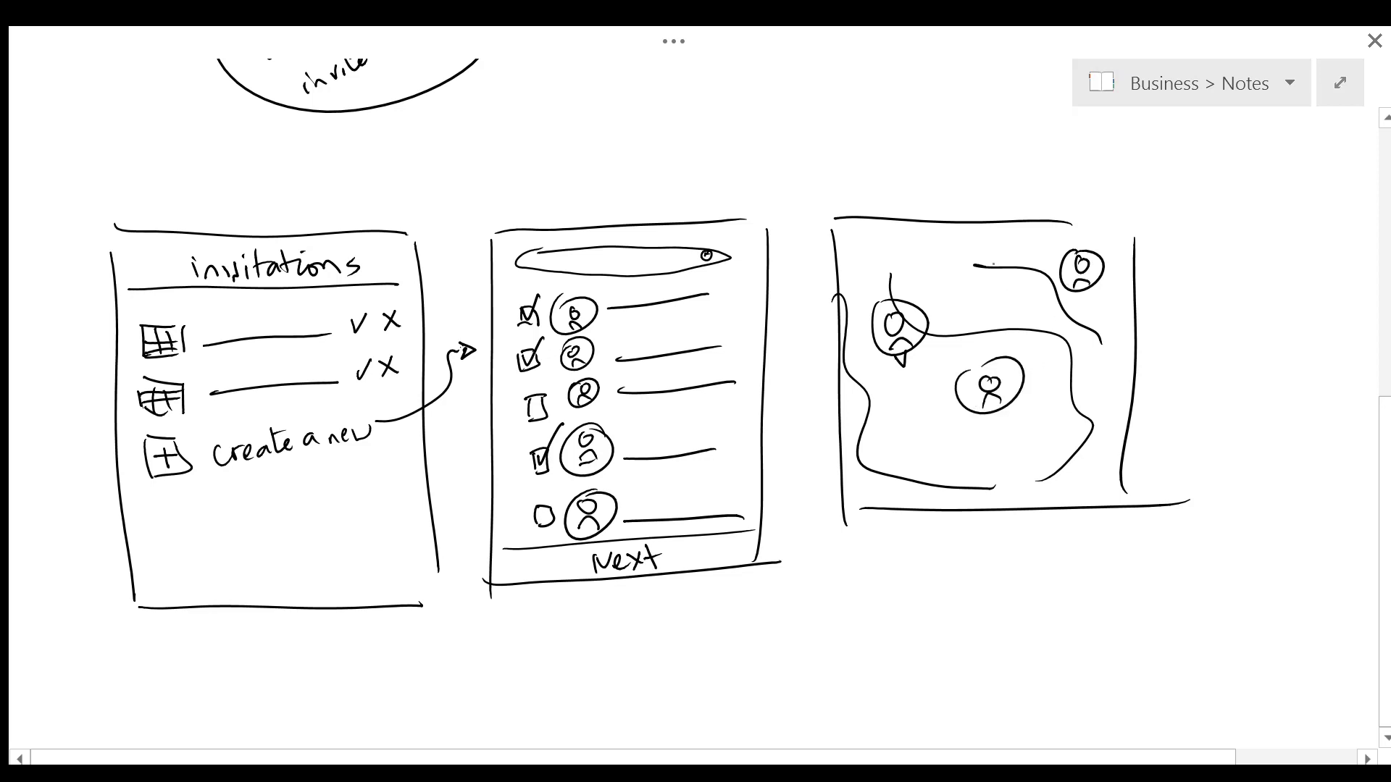
pyautogui.moveTo(904, 430); pyautogui.dragTo(898, 433)
pyautogui.moveTo(897, 484); pyautogui.dragTo(919, 478)
pyautogui.moveTo(927, 411); pyautogui.dragTo(893, 415)
# Step: Add small location dots and route marks along the map's roads
pyautogui.moveTo(972, 299); pyautogui.dragTo(973, 308)
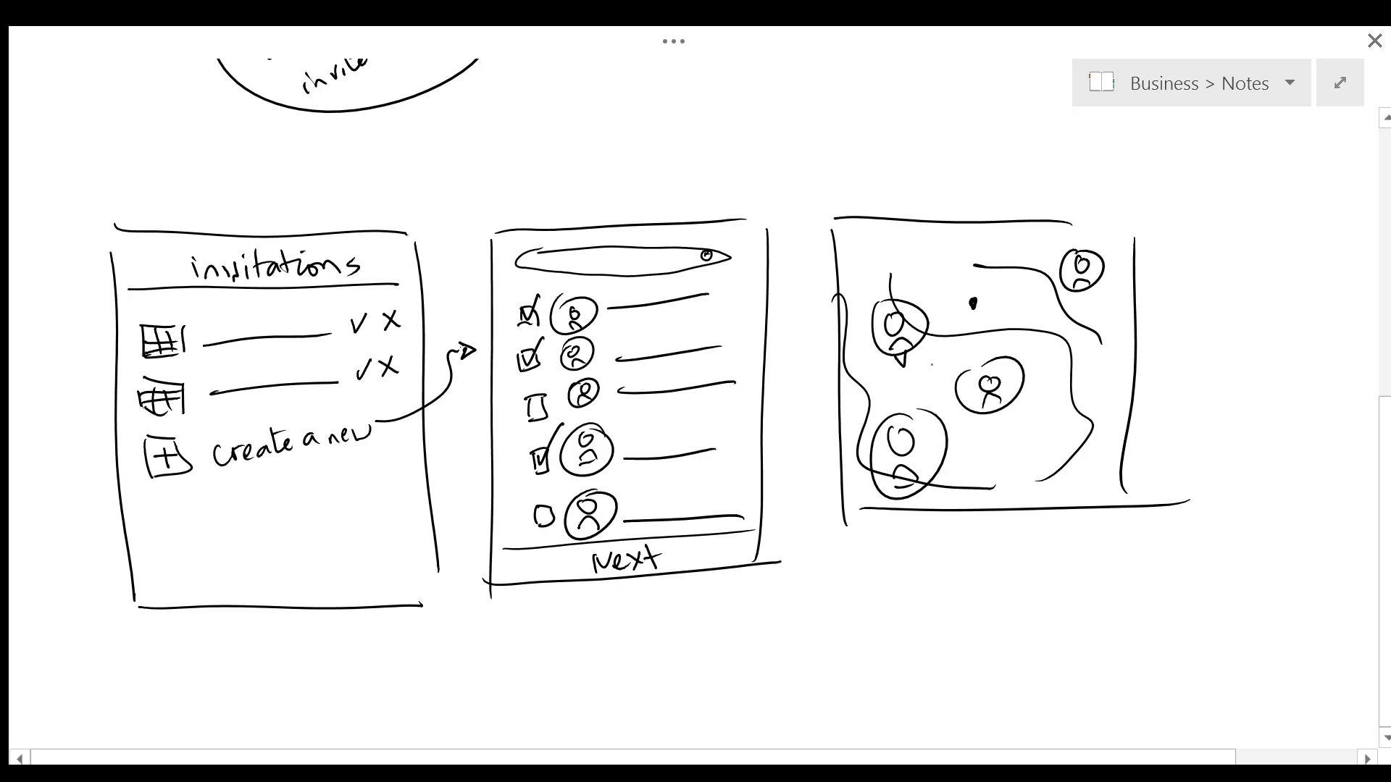
pyautogui.moveTo(935, 364); pyautogui.dragTo(938, 368)
pyautogui.moveTo(1043, 332); pyautogui.dragTo(1045, 345)
pyautogui.moveTo(970, 300); pyautogui.dragTo(982, 293)
pyautogui.moveTo(938, 364); pyautogui.dragTo(942, 373)
pyautogui.moveTo(1001, 326); pyautogui.dragTo(1004, 338)
# Step: Add a bottom bar to the map frame and touch up the location mark
pyautogui.scroll(-2, 994, 246)
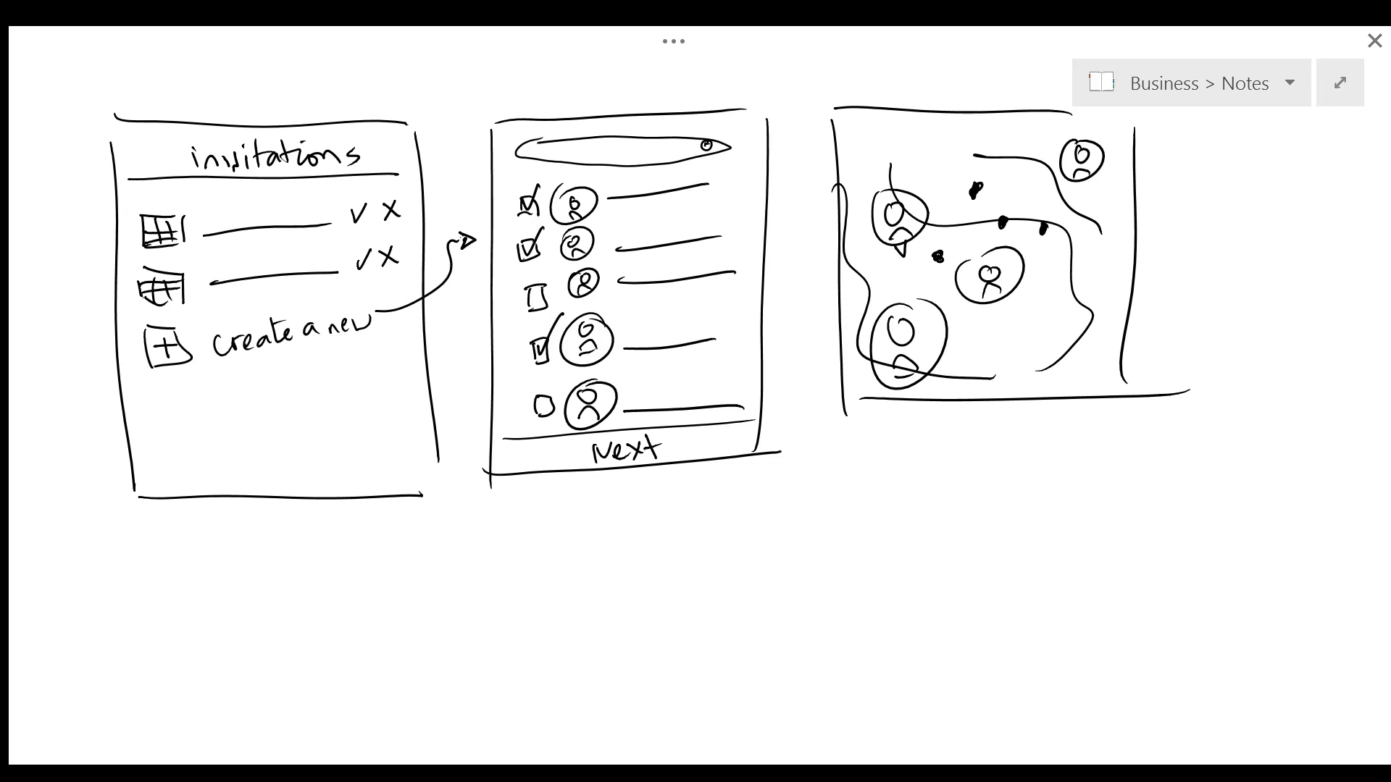
pyautogui.scroll(-1, 994, 246)
pyautogui.scroll(1, 995, 246)
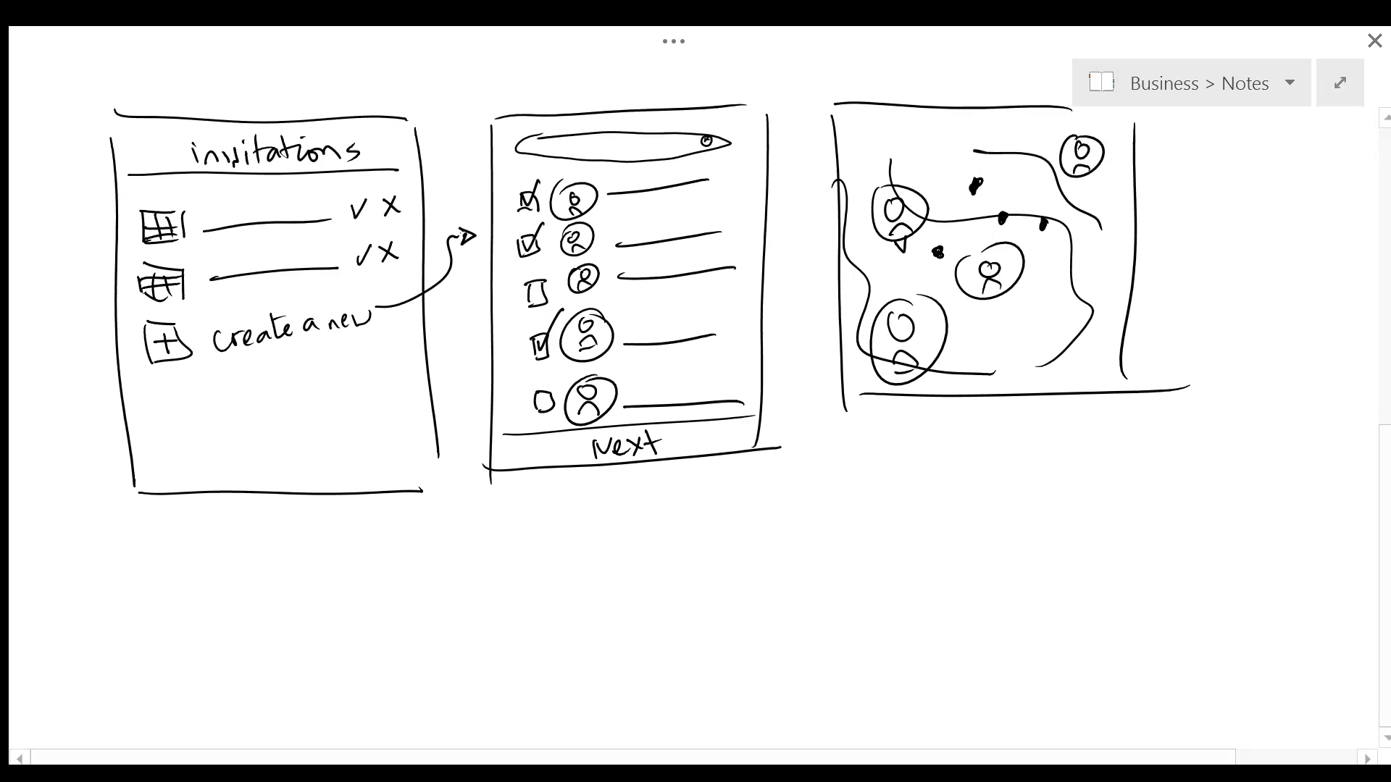
pyautogui.moveTo(846, 391); pyautogui.dragTo(1139, 439)
pyautogui.moveTo(1149, 391); pyautogui.dragTo(1152, 432)
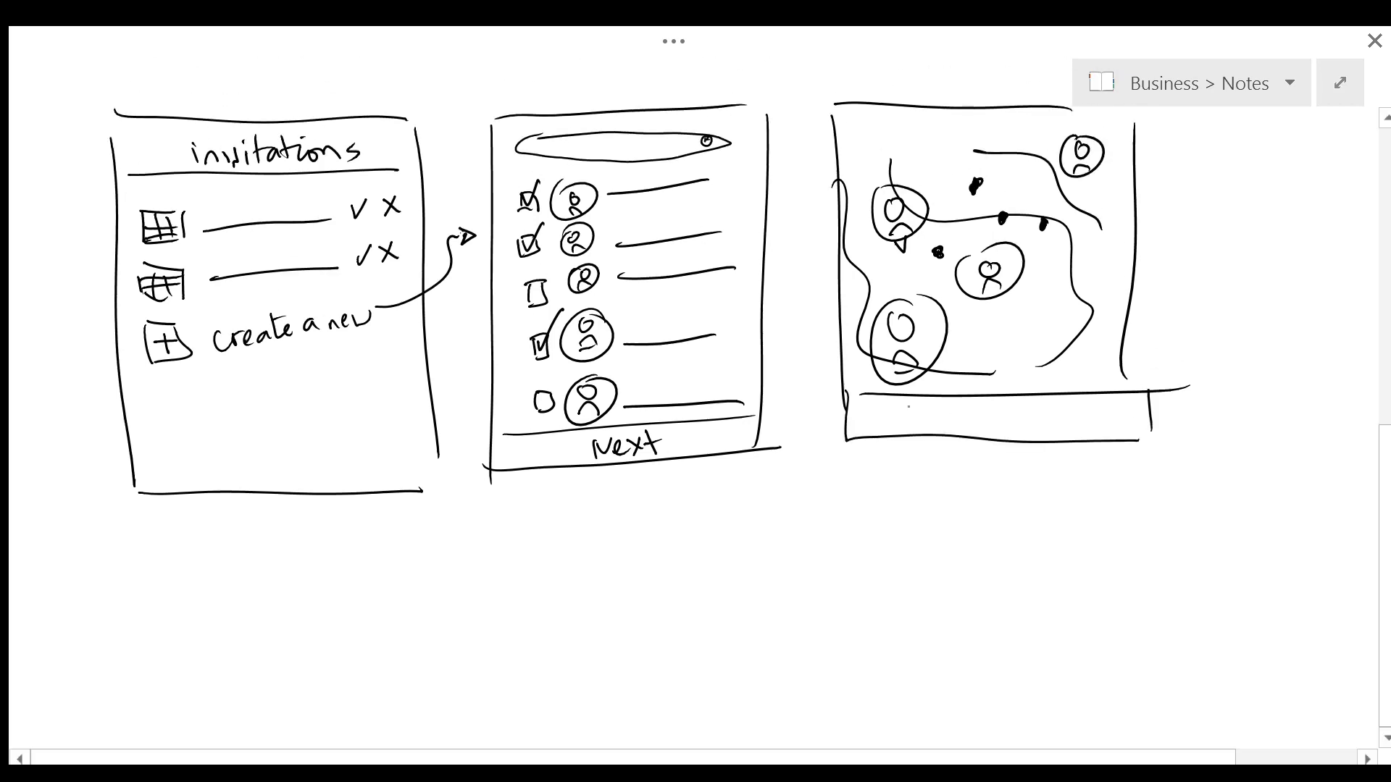
pyautogui.moveTo(916, 425)
pyautogui.mouseDown()
pyautogui.moveTo(933, 404)
pyautogui.moveTo(947, 422)
pyautogui.mouseUp()
pyautogui.moveTo(947, 410); pyautogui.dragTo(949, 424)
pyautogui.moveTo(971, 399); pyautogui.dragTo(970, 425)
pyautogui.moveTo(962, 410)
pyautogui.mouseDown()
pyautogui.moveTo(979, 408)
pyautogui.moveTo(924, 417)
pyautogui.mouseUp()
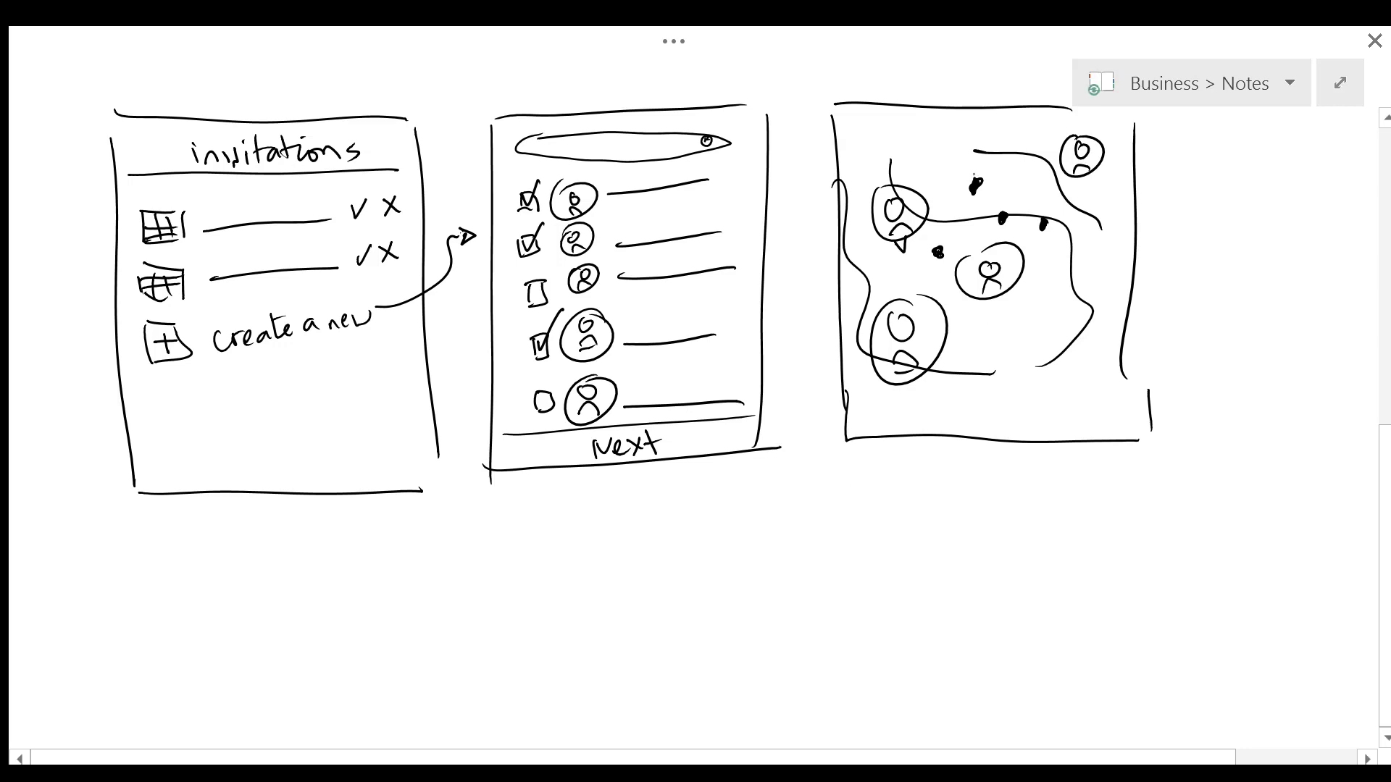
pyautogui.moveTo(971, 182); pyautogui.dragTo(978, 174)
# Step: Draw a fourth phone frame below the map, split into top and bottom sections
pyautogui.scroll(-3, 695, 391)
pyautogui.moveTo(851, 329); pyautogui.dragTo(1112, 327)
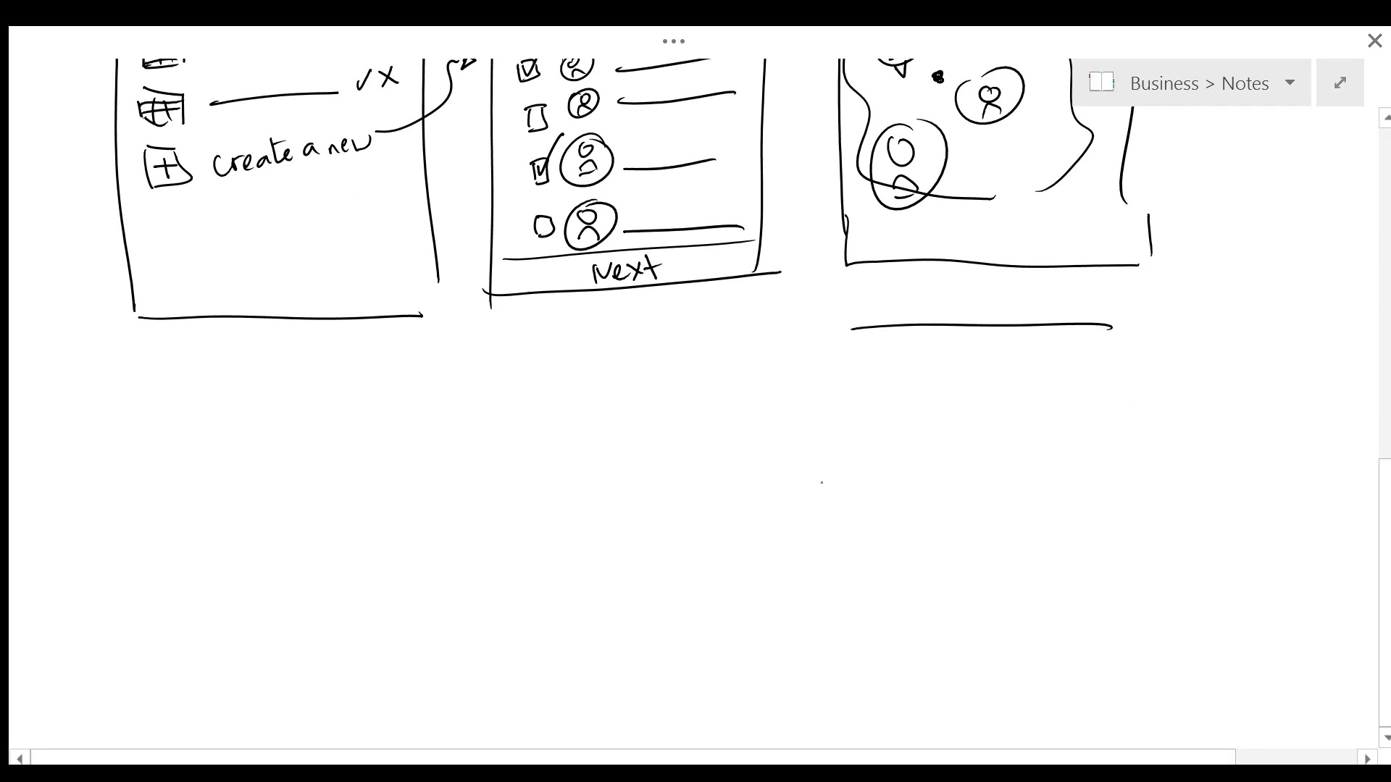
pyautogui.moveTo(810, 354); pyautogui.dragTo(844, 630)
pyautogui.moveTo(1124, 342); pyautogui.dragTo(1094, 665)
pyautogui.moveTo(849, 652); pyautogui.dragTo(1094, 654)
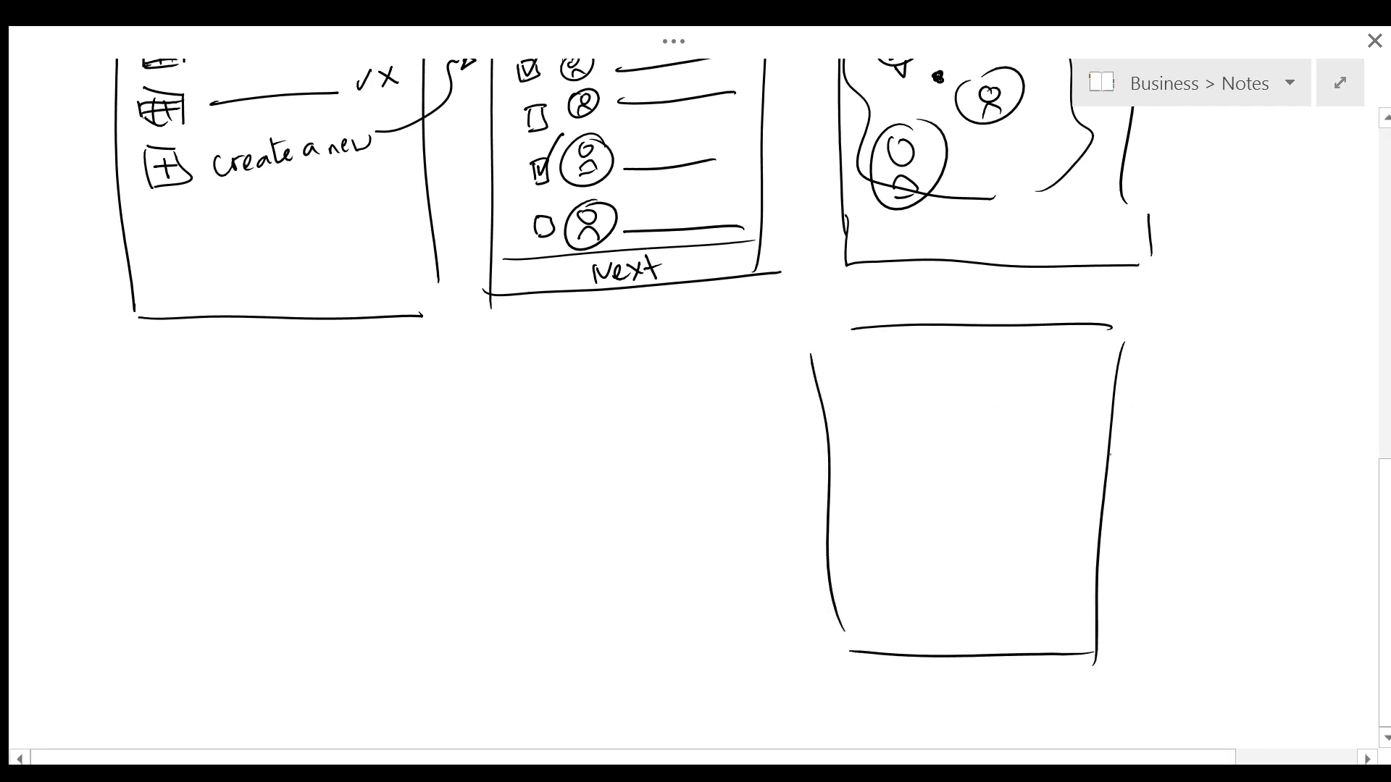
pyautogui.moveTo(830, 459); pyautogui.dragTo(1124, 462)
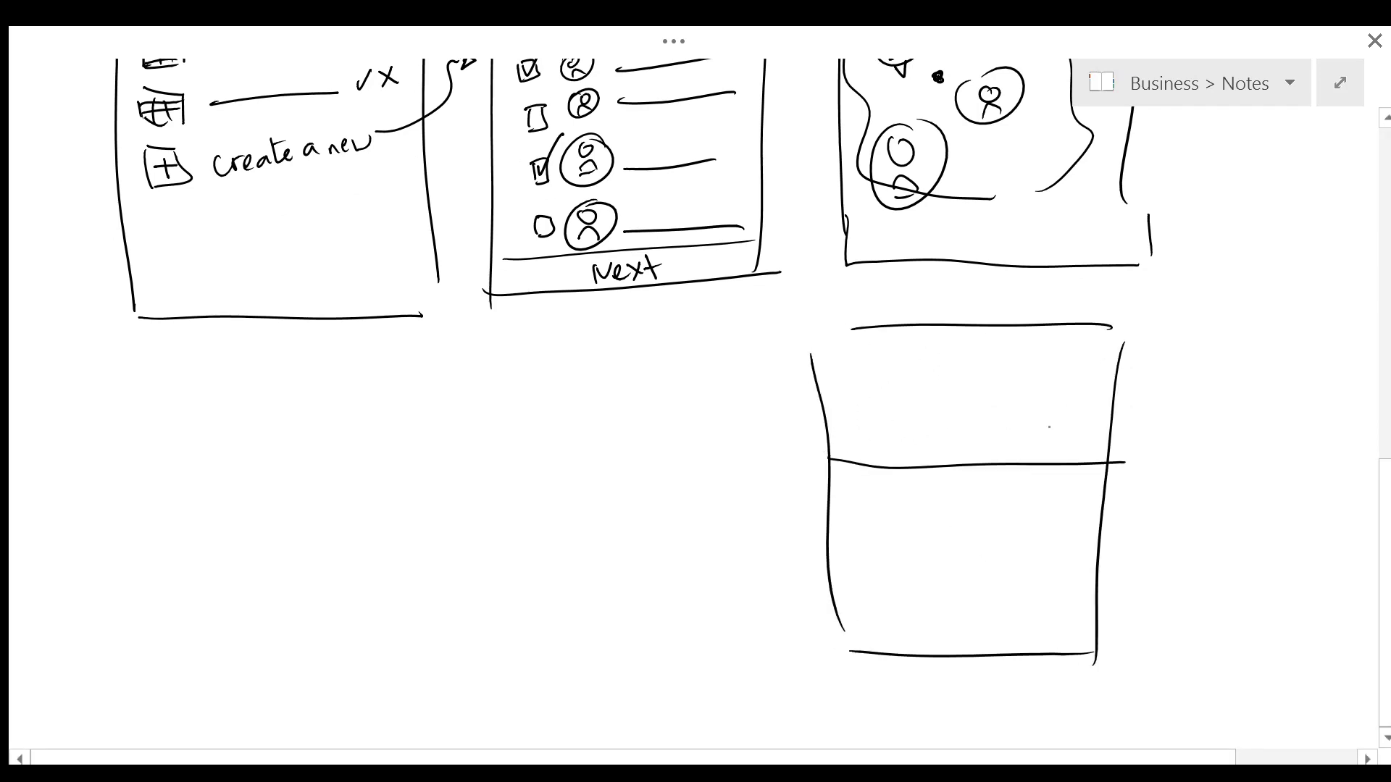
# Step: Sketch a scenery picture with wavy lines and a mountain peak in the top section
pyautogui.moveTo(858, 447); pyautogui.dragTo(1061, 432)
pyautogui.moveTo(920, 375); pyautogui.dragTo(1098, 366)
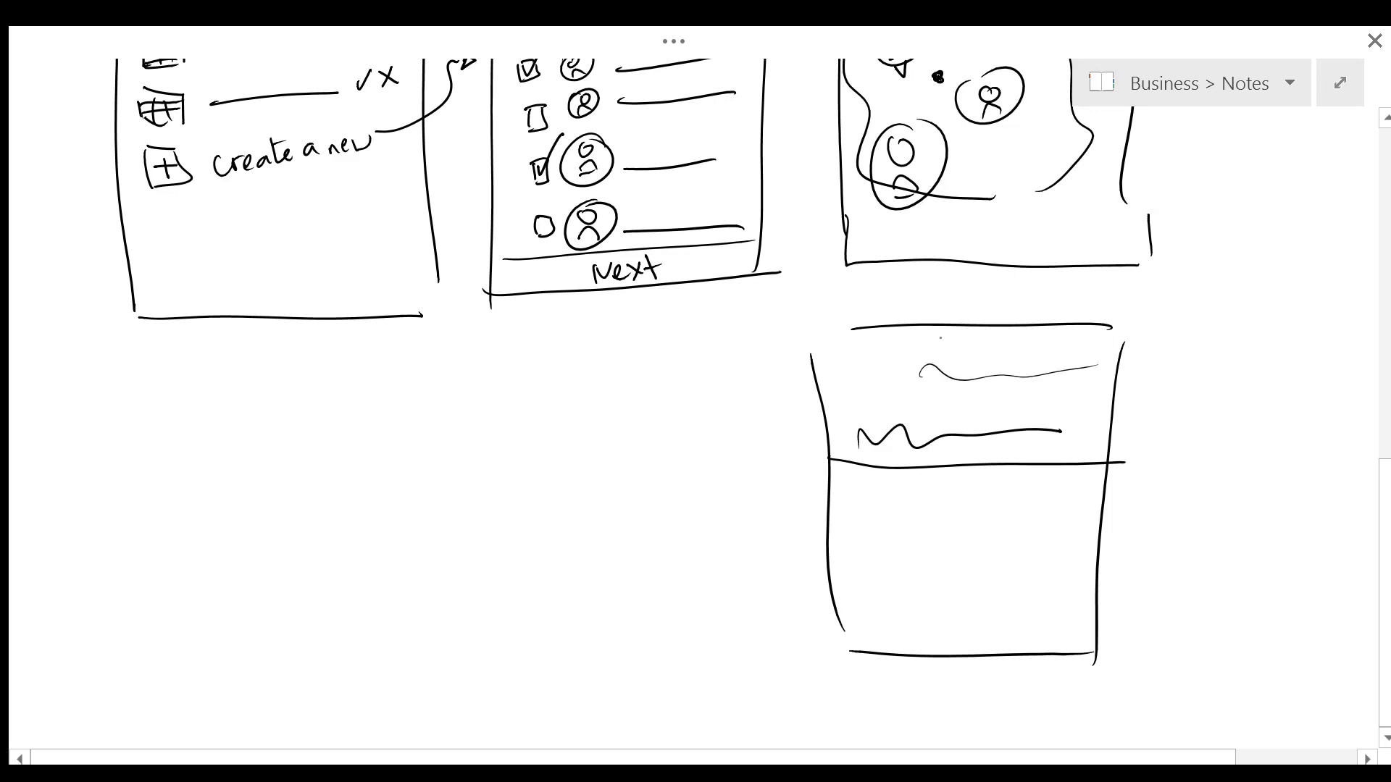
pyautogui.moveTo(865, 380); pyautogui.dragTo(1019, 384)
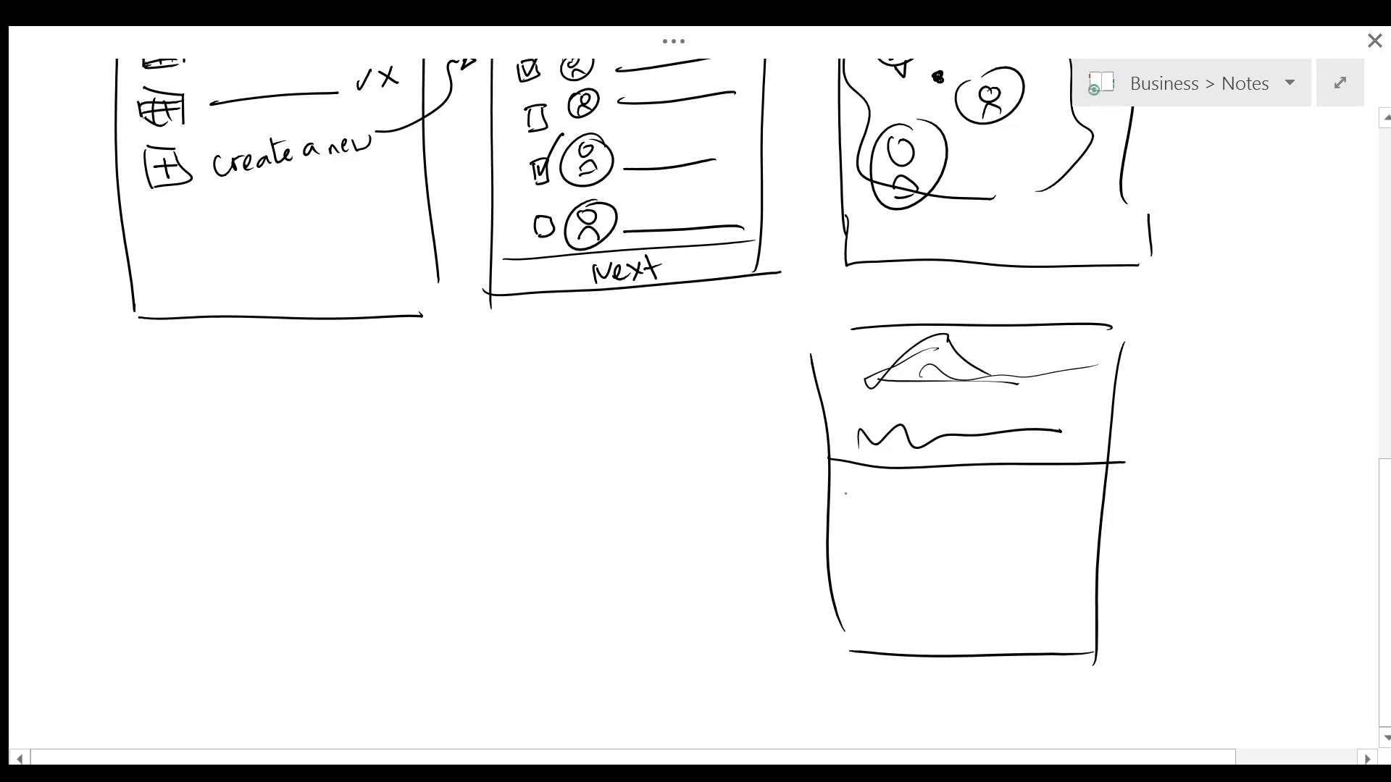
# Step: Add three description lines and three person avatars in the lower section
pyautogui.moveTo(849, 496)
pyautogui.mouseDown()
pyautogui.moveTo(955, 491)
pyautogui.moveTo(956, 513)
pyautogui.mouseUp()
pyautogui.moveTo(855, 543); pyautogui.dragTo(961, 539)
pyautogui.moveTo(856, 574); pyautogui.dragTo(941, 566)
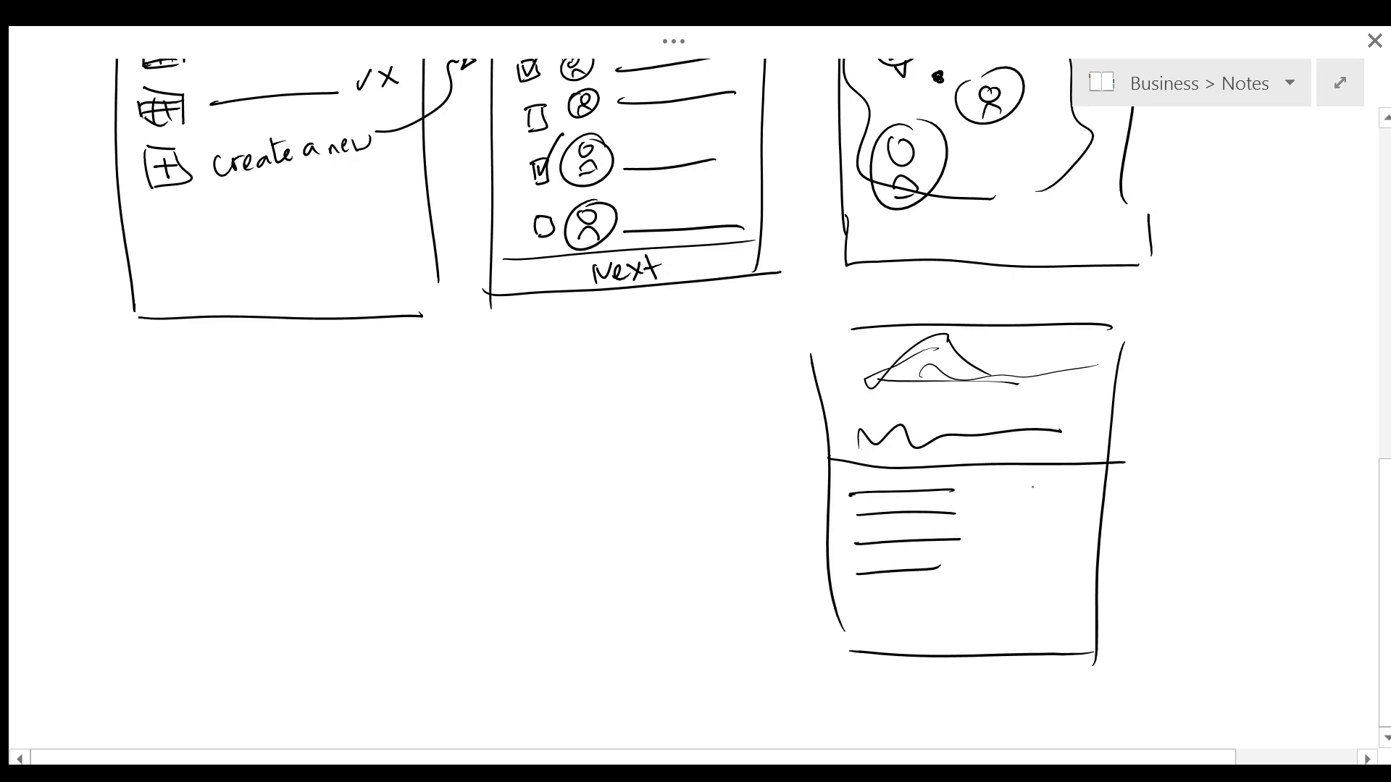
pyautogui.moveTo(1002, 481)
pyautogui.mouseDown()
pyautogui.moveTo(1012, 516)
pyautogui.moveTo(1007, 473)
pyautogui.moveTo(1052, 481)
pyautogui.moveTo(1058, 508)
pyautogui.moveTo(1054, 472)
pyautogui.mouseUp()
pyautogui.moveTo(994, 538); pyautogui.dragTo(999, 557)
pyautogui.moveTo(980, 567); pyautogui.dragTo(1002, 564)
pyautogui.moveTo(1007, 515); pyautogui.dragTo(1003, 513)
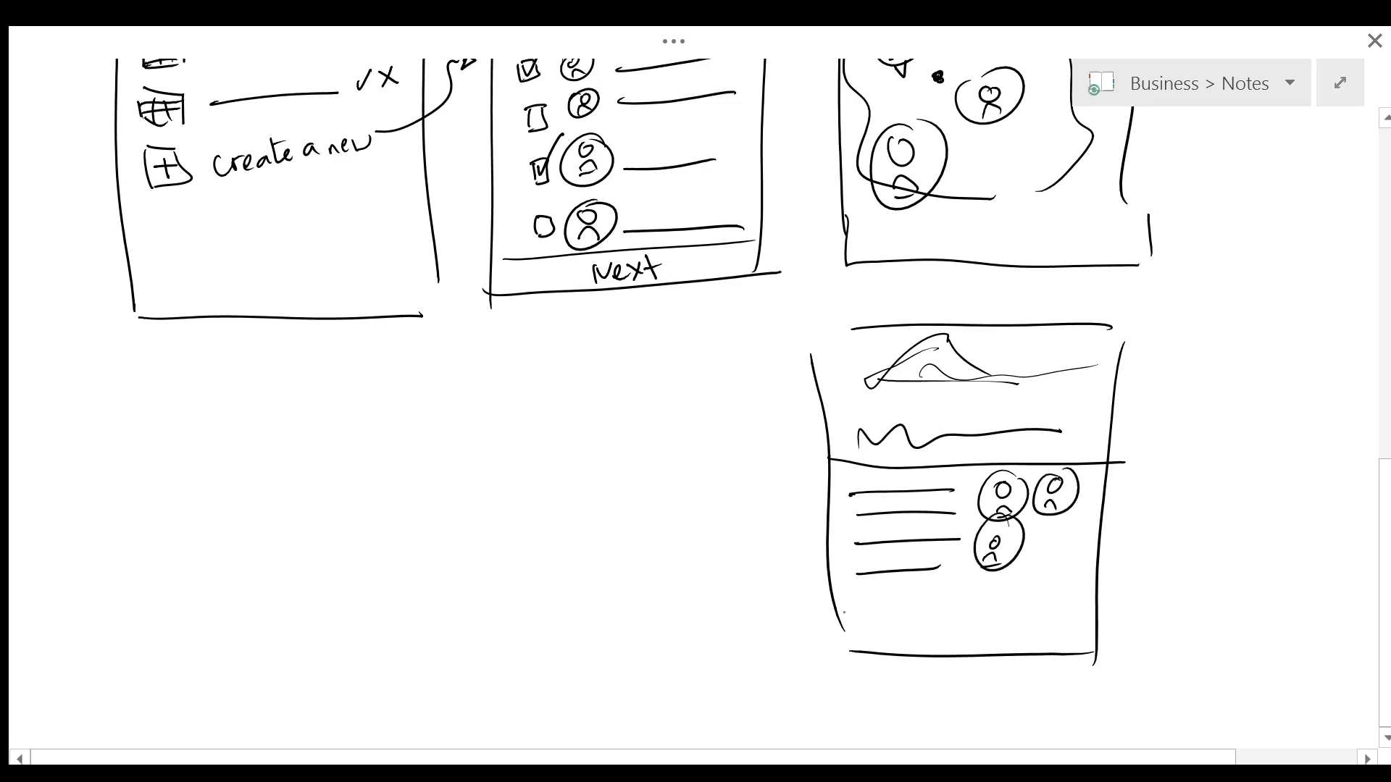
# Step: Draw a bottom bar split into 'Back' and 'Select' buttons
pyautogui.moveTo(837, 614); pyautogui.dragTo(1090, 602)
pyautogui.moveTo(960, 612); pyautogui.dragTo(962, 651)
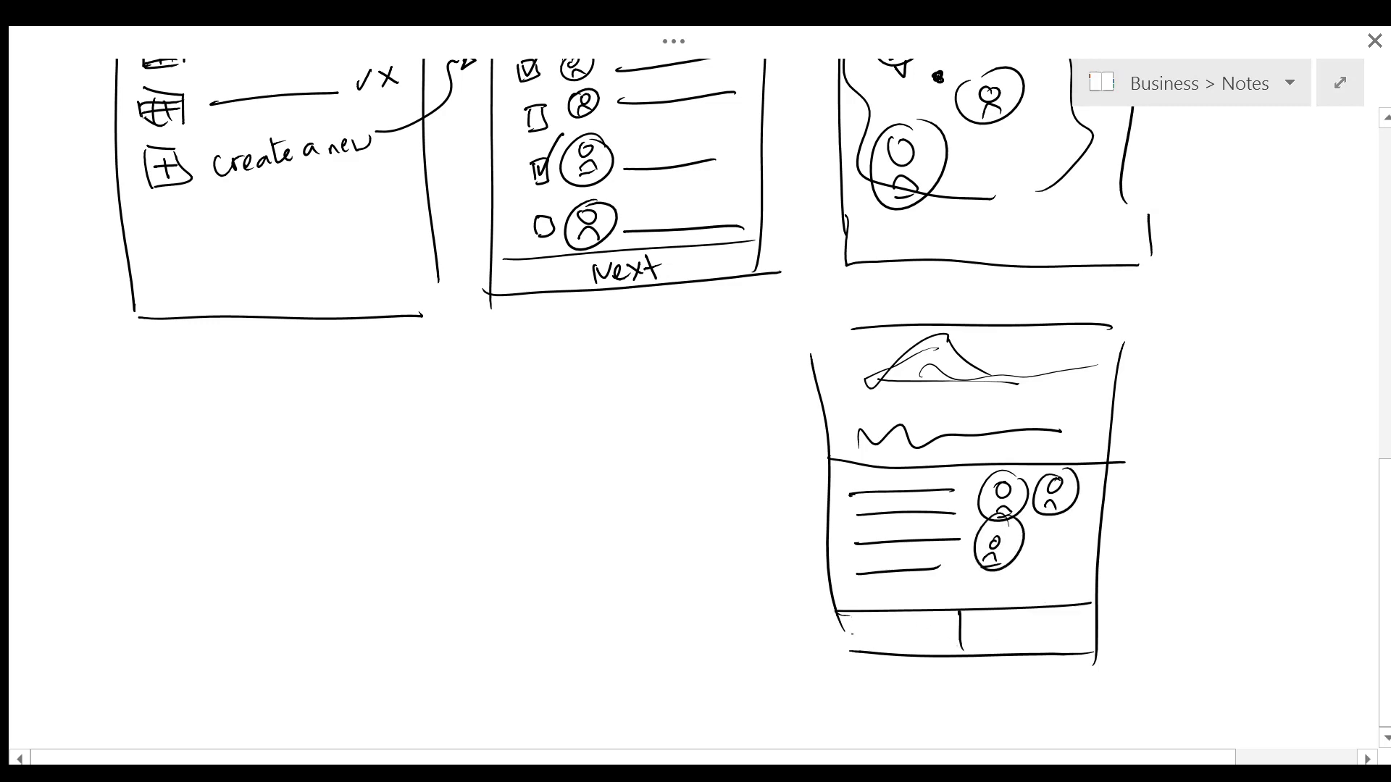
pyautogui.moveTo(858, 615); pyautogui.dragTo(859, 639)
pyautogui.moveTo(856, 617); pyautogui.dragTo(859, 637)
pyautogui.moveTo(884, 624); pyautogui.dragTo(904, 636)
pyautogui.moveTo(912, 614); pyautogui.dragTo(913, 638)
pyautogui.moveTo(924, 619)
pyautogui.mouseDown()
pyautogui.moveTo(926, 638)
pyautogui.moveTo(998, 637)
pyautogui.mouseUp()
pyautogui.moveTo(1003, 613)
pyautogui.mouseDown()
pyautogui.moveTo(1001, 637)
pyautogui.moveTo(1025, 636)
pyautogui.mouseUp()
pyautogui.moveTo(1041, 610); pyautogui.dragTo(1040, 638)
pyautogui.moveTo(1035, 625); pyautogui.dragTo(1052, 623)
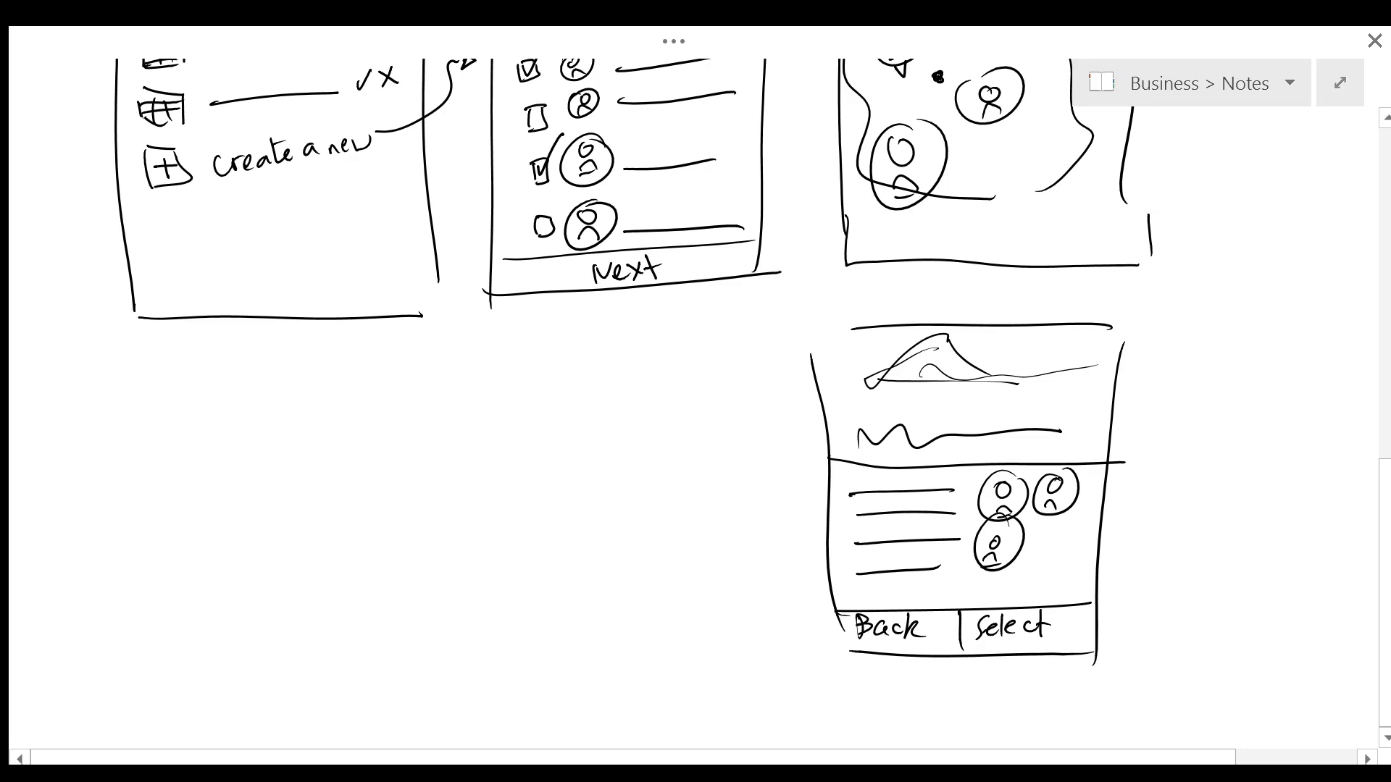
pyautogui.scroll(3, 695, 391)
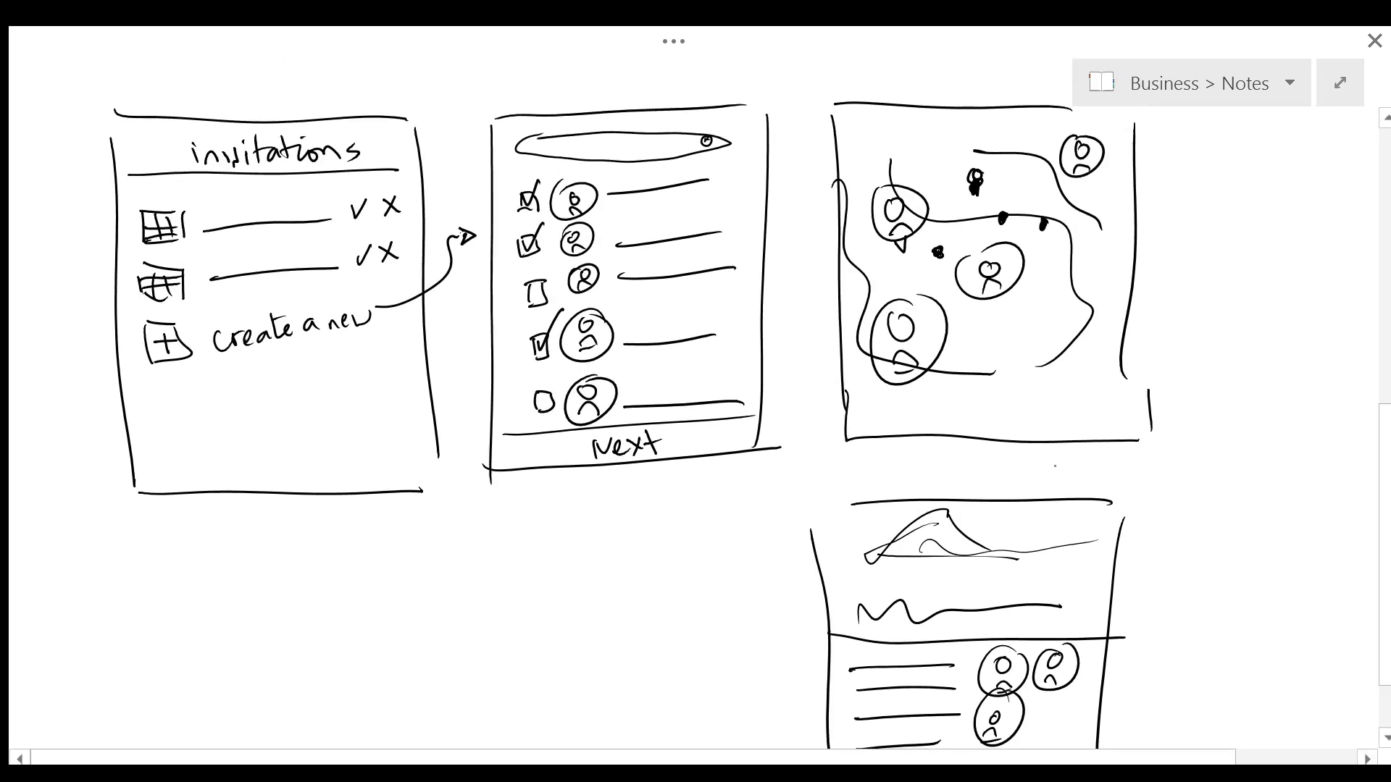
# Step: Draw an arrow from the map to the lower screen and outline a new phone frame
pyautogui.moveTo(982, 179); pyautogui.dragTo(1087, 470)
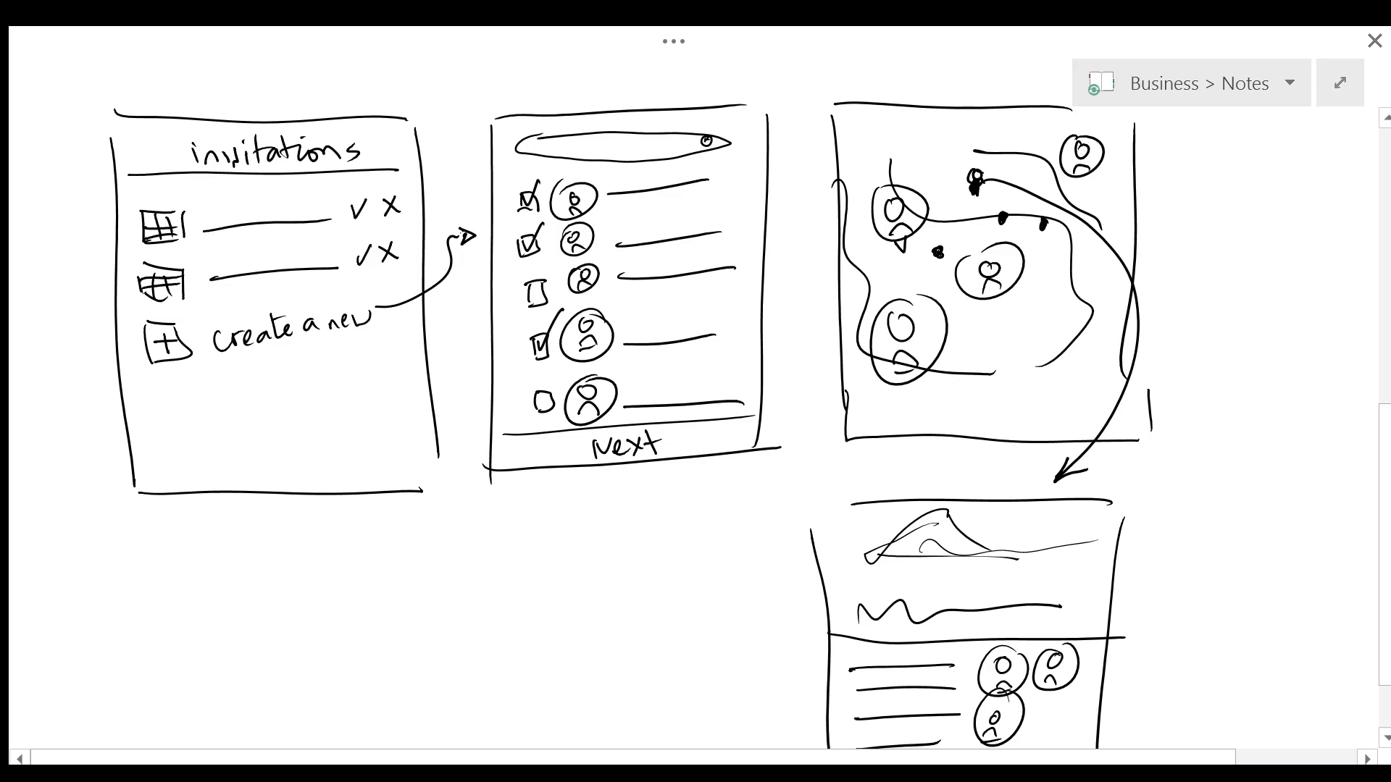
pyautogui.scroll(-5, 696, 391)
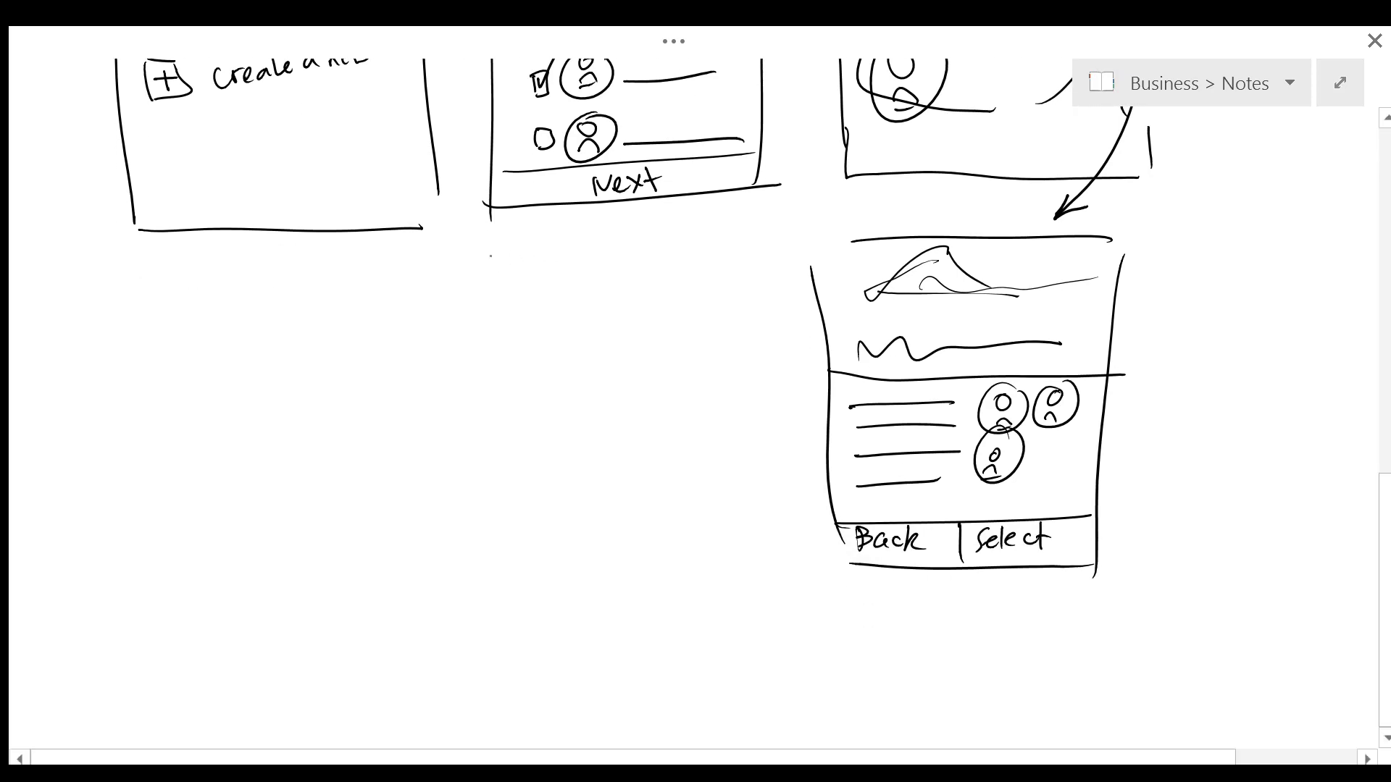
pyautogui.moveTo(498, 259); pyautogui.dragTo(757, 247)
pyautogui.moveTo(497, 256); pyautogui.dragTo(548, 533)
pyautogui.moveTo(767, 280); pyautogui.dragTo(772, 578)
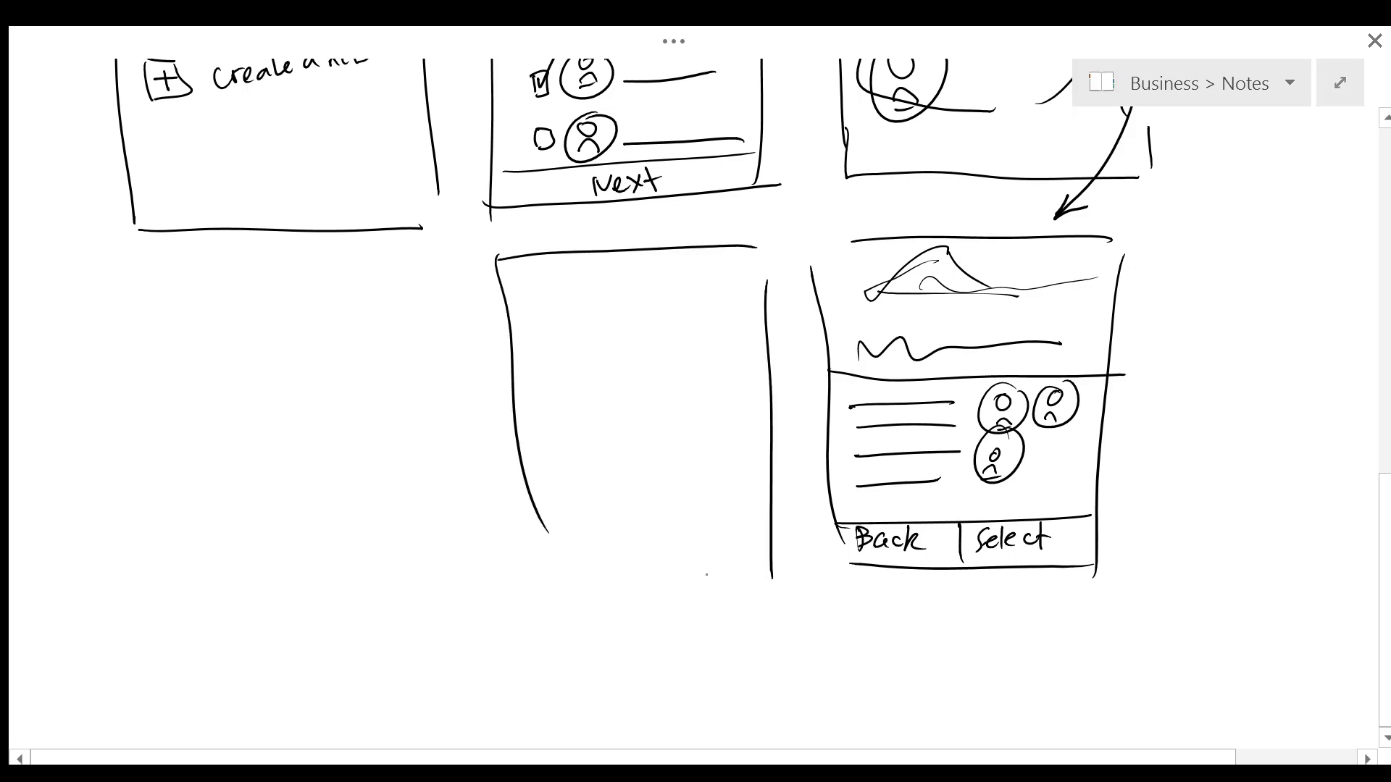
pyautogui.moveTo(537, 565); pyautogui.dragTo(713, 577)
# Step: Mark off the header strip and bottom action bar, divide the screen, and scribble a wavy title
pyautogui.moveTo(503, 301); pyautogui.dragTo(764, 310)
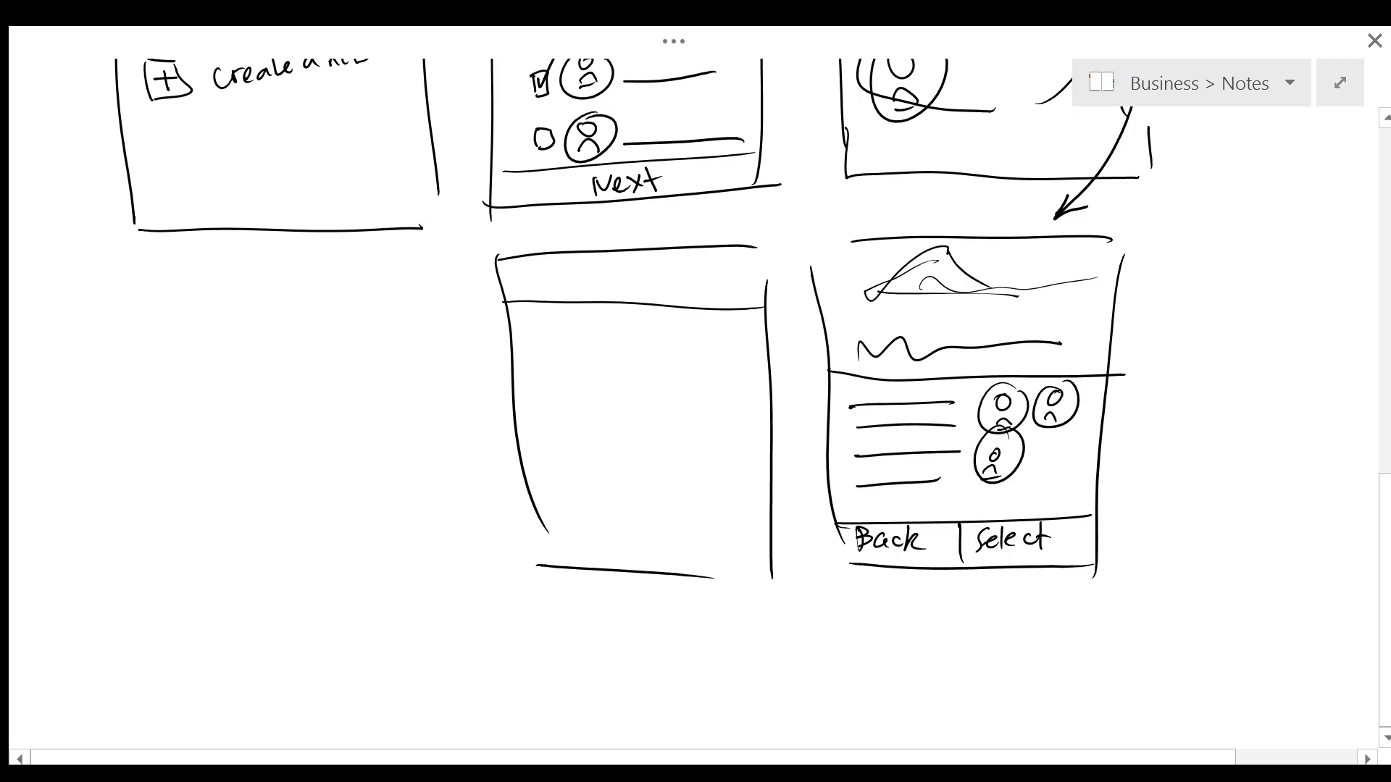
pyautogui.moveTo(536, 533); pyautogui.dragTo(753, 539)
pyautogui.moveTo(537, 509)
pyautogui.mouseDown()
pyautogui.moveTo(545, 557)
pyautogui.moveTo(731, 558)
pyautogui.mouseUp()
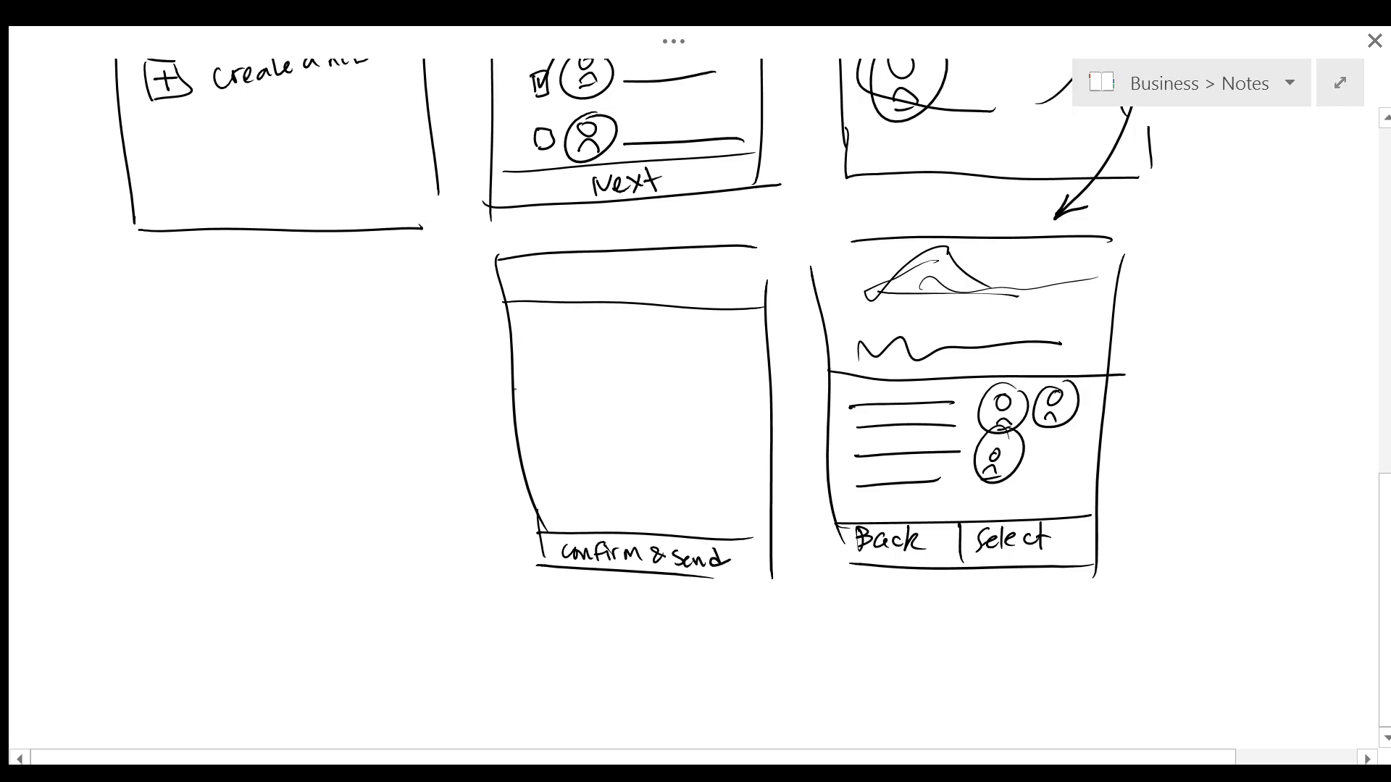
pyautogui.moveTo(520, 396); pyautogui.dragTo(799, 398)
pyautogui.moveTo(534, 349); pyautogui.dragTo(664, 330)
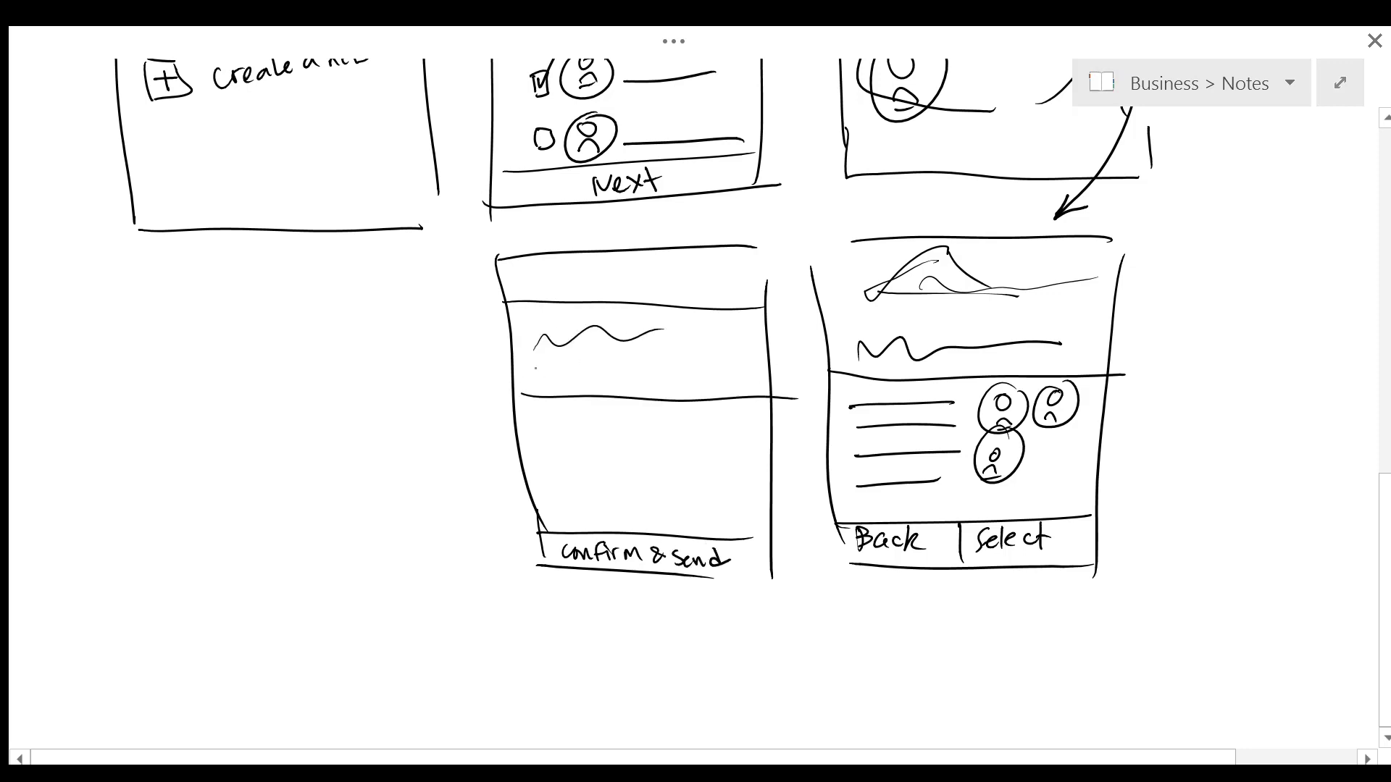
# Step: Add detail lines and two invitee icons, then arrow Select to this screen
pyautogui.moveTo(532, 375)
pyautogui.mouseDown()
pyautogui.moveTo(642, 370)
pyautogui.moveTo(634, 382)
pyautogui.mouseUp()
pyautogui.moveTo(555, 410)
pyautogui.mouseDown()
pyautogui.moveTo(574, 439)
pyautogui.moveTo(562, 410)
pyautogui.moveTo(694, 430)
pyautogui.mouseUp()
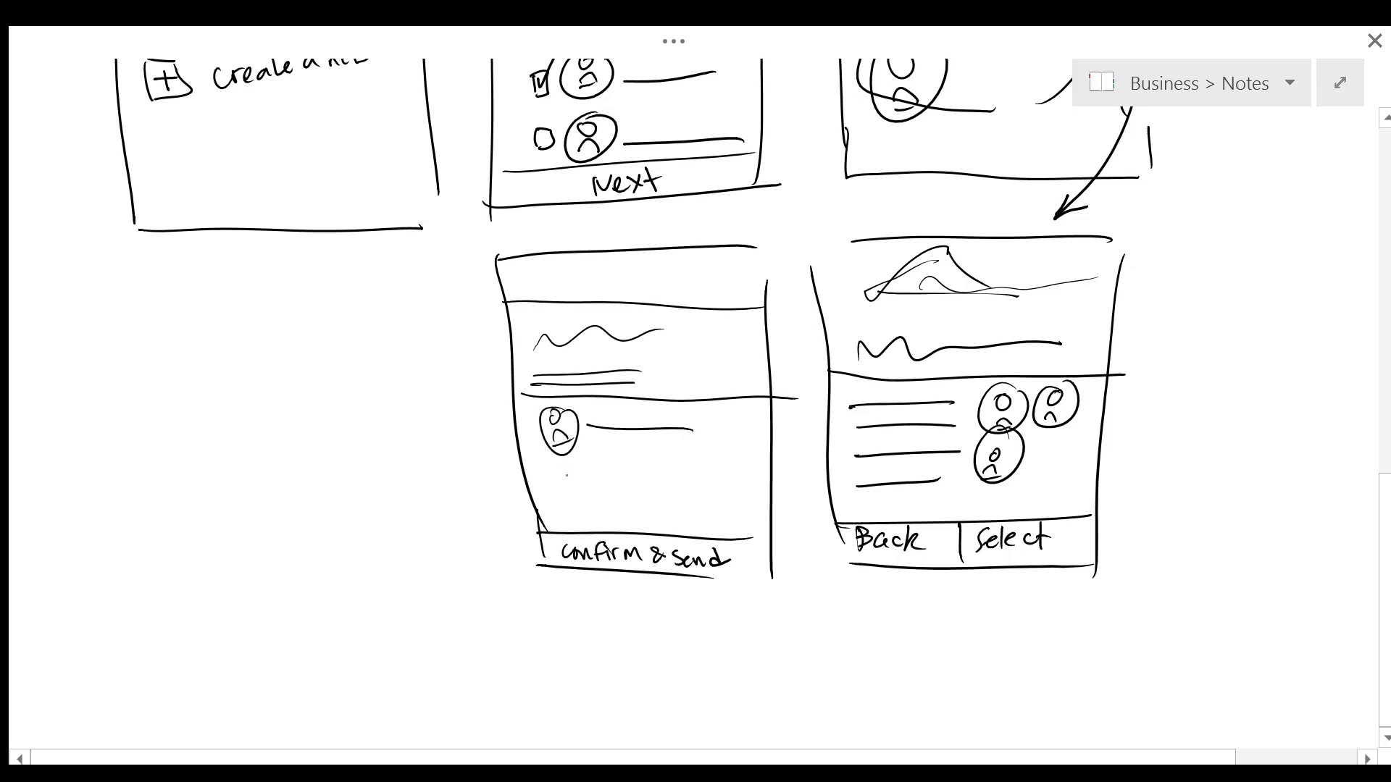
pyautogui.moveTo(577, 462)
pyautogui.mouseDown()
pyautogui.moveTo(592, 491)
pyautogui.moveTo(580, 456)
pyautogui.mouseUp()
pyautogui.moveTo(612, 487); pyautogui.dragTo(714, 484)
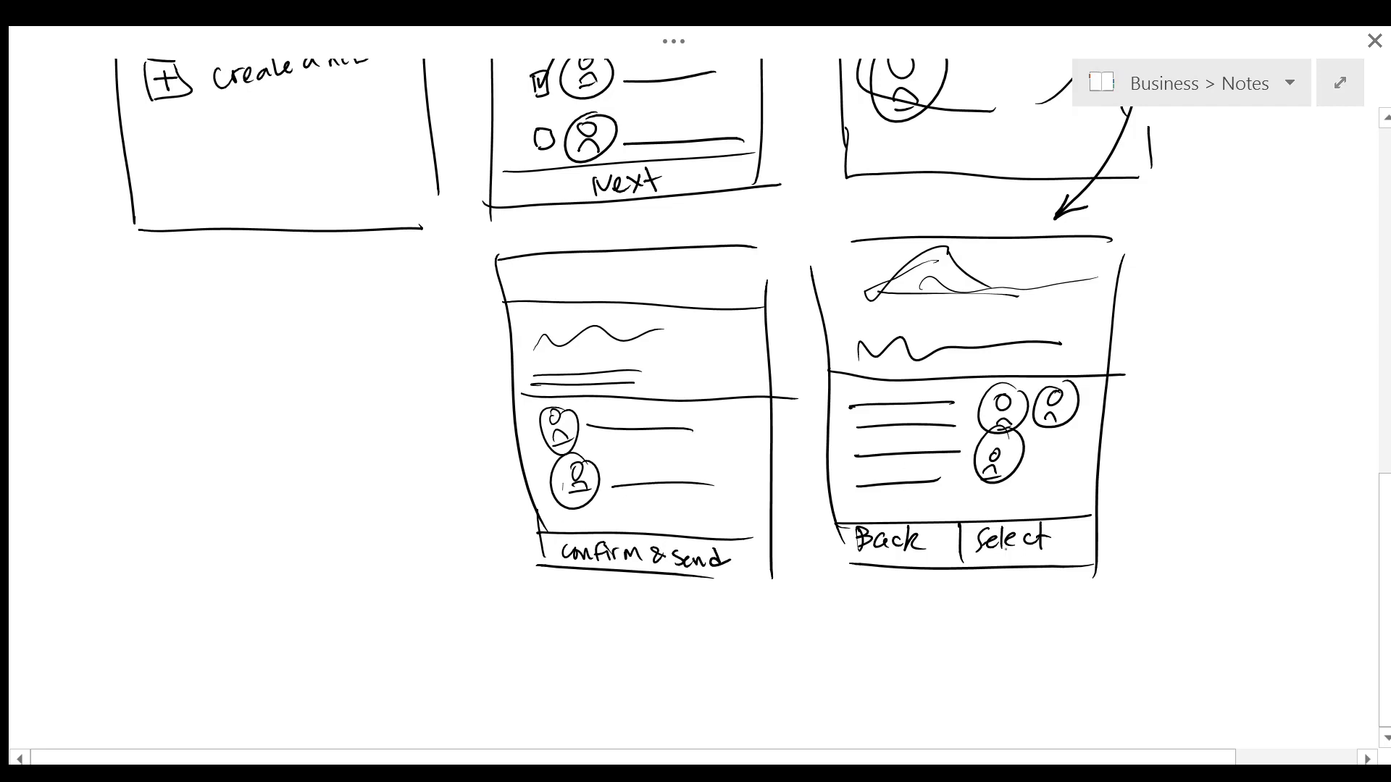
pyautogui.moveTo(1012, 555); pyautogui.dragTo(768, 600)
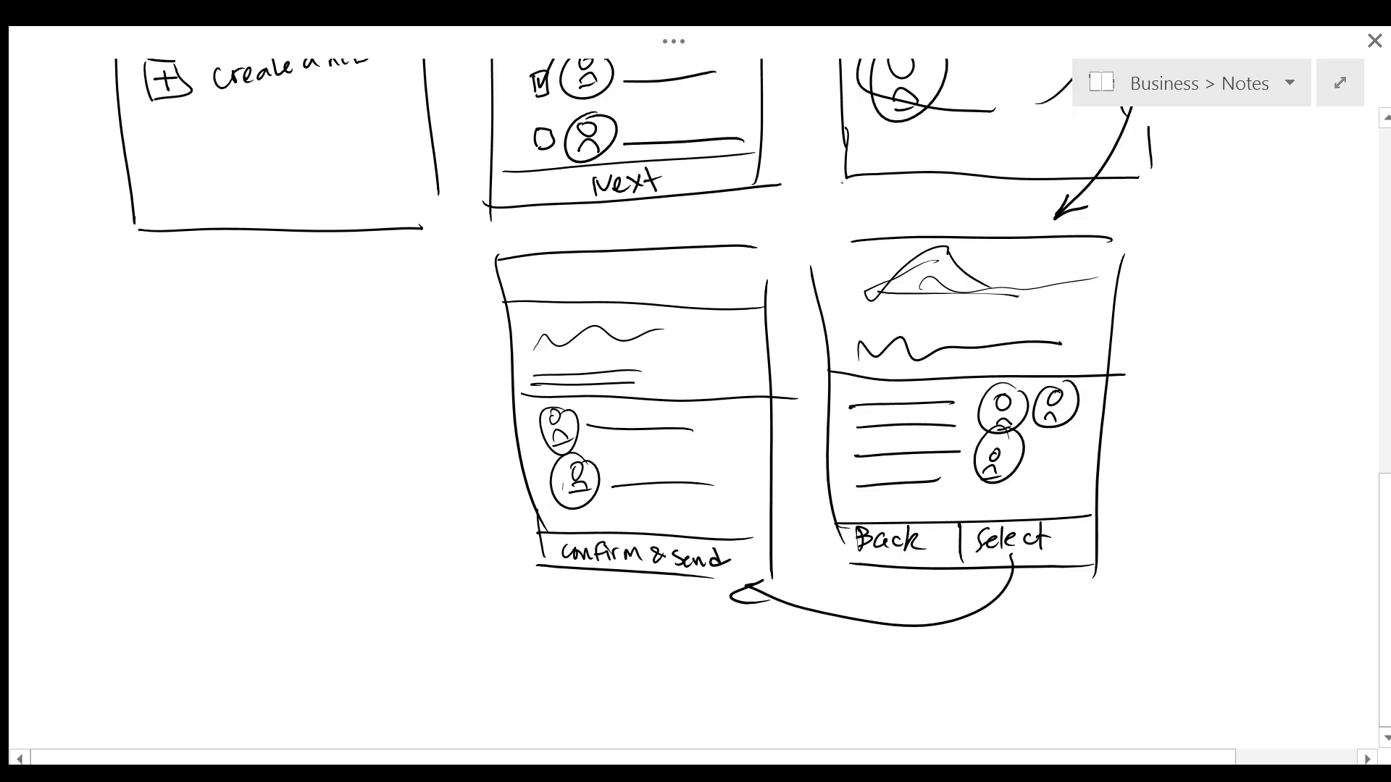
# Step: Draw arrows from Back up to the photo screen and from Confirm & send to Invitations
pyautogui.moveTo(846, 534); pyautogui.dragTo(851, 190)
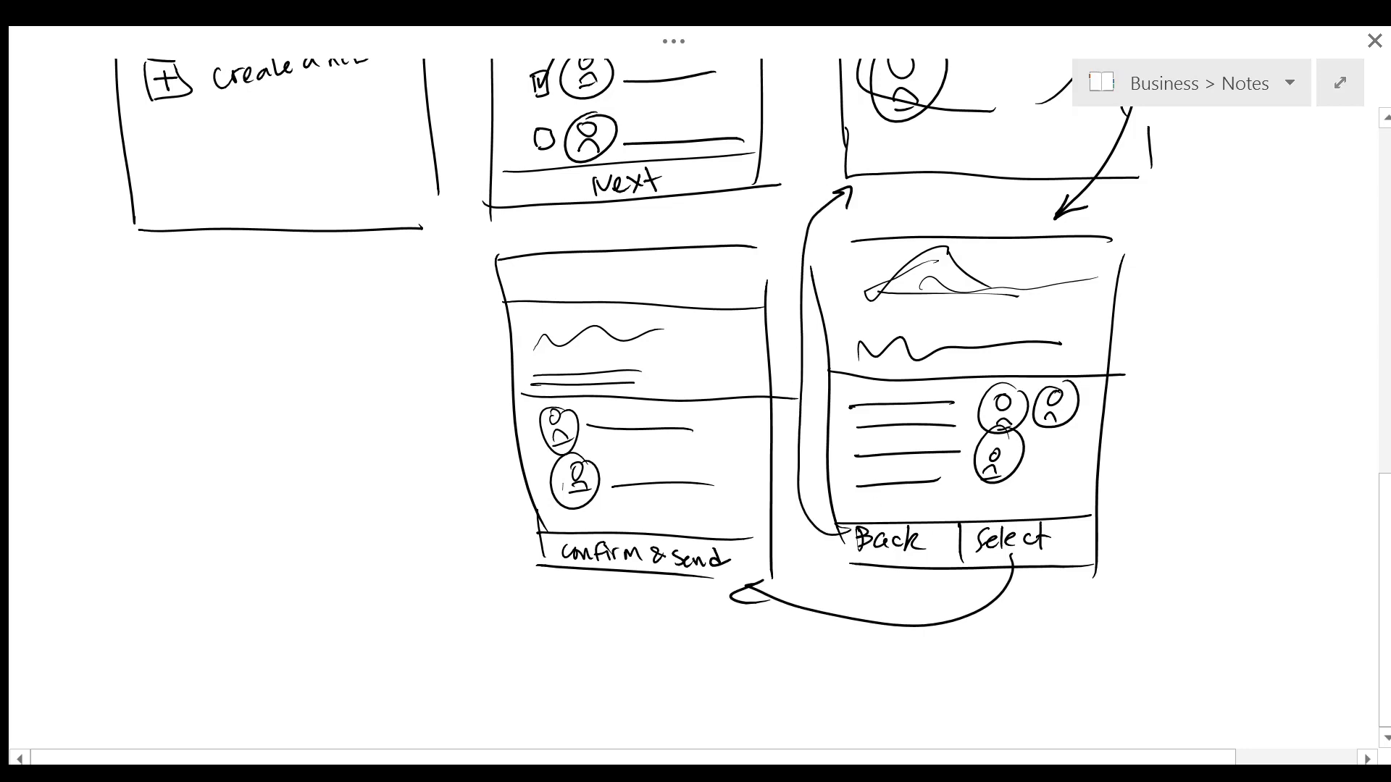
pyautogui.scroll(3, 752, 370)
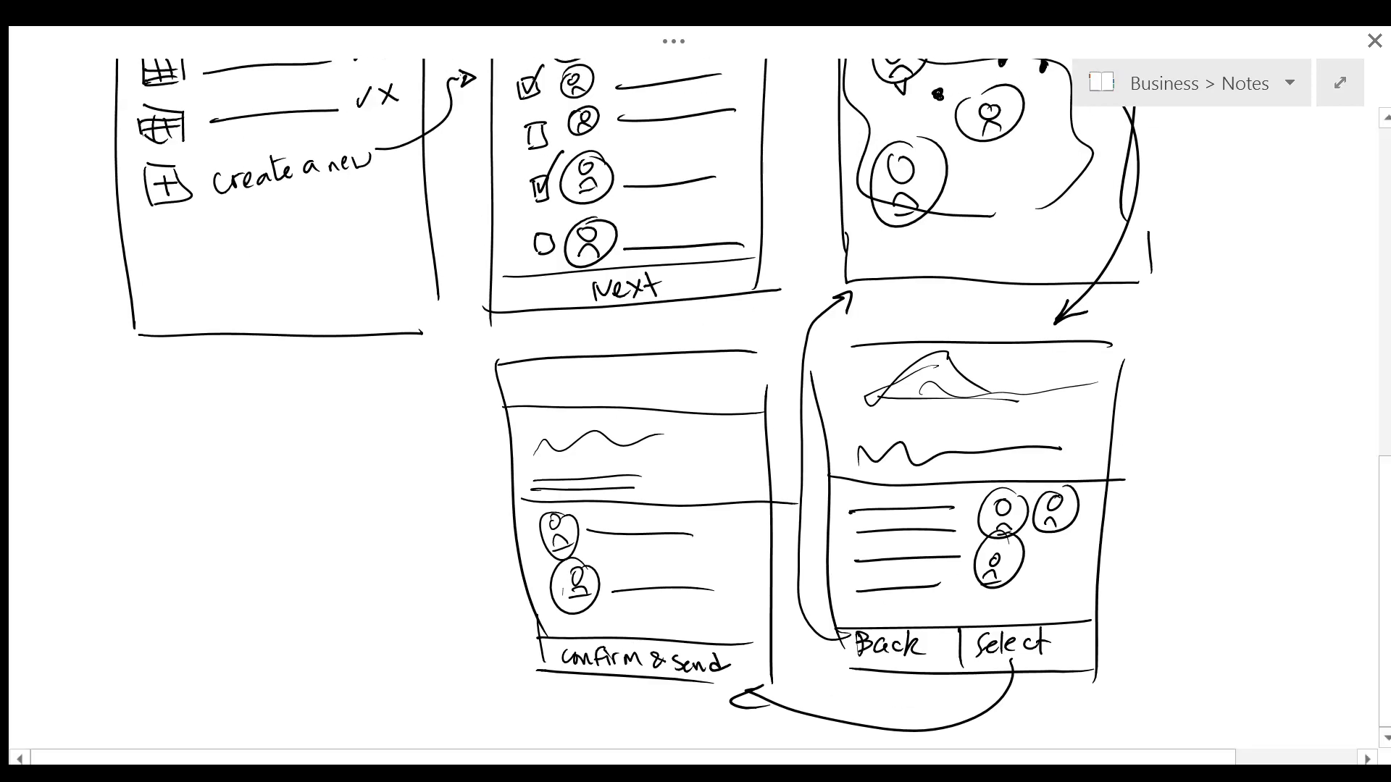
pyautogui.scroll(1, 752, 404)
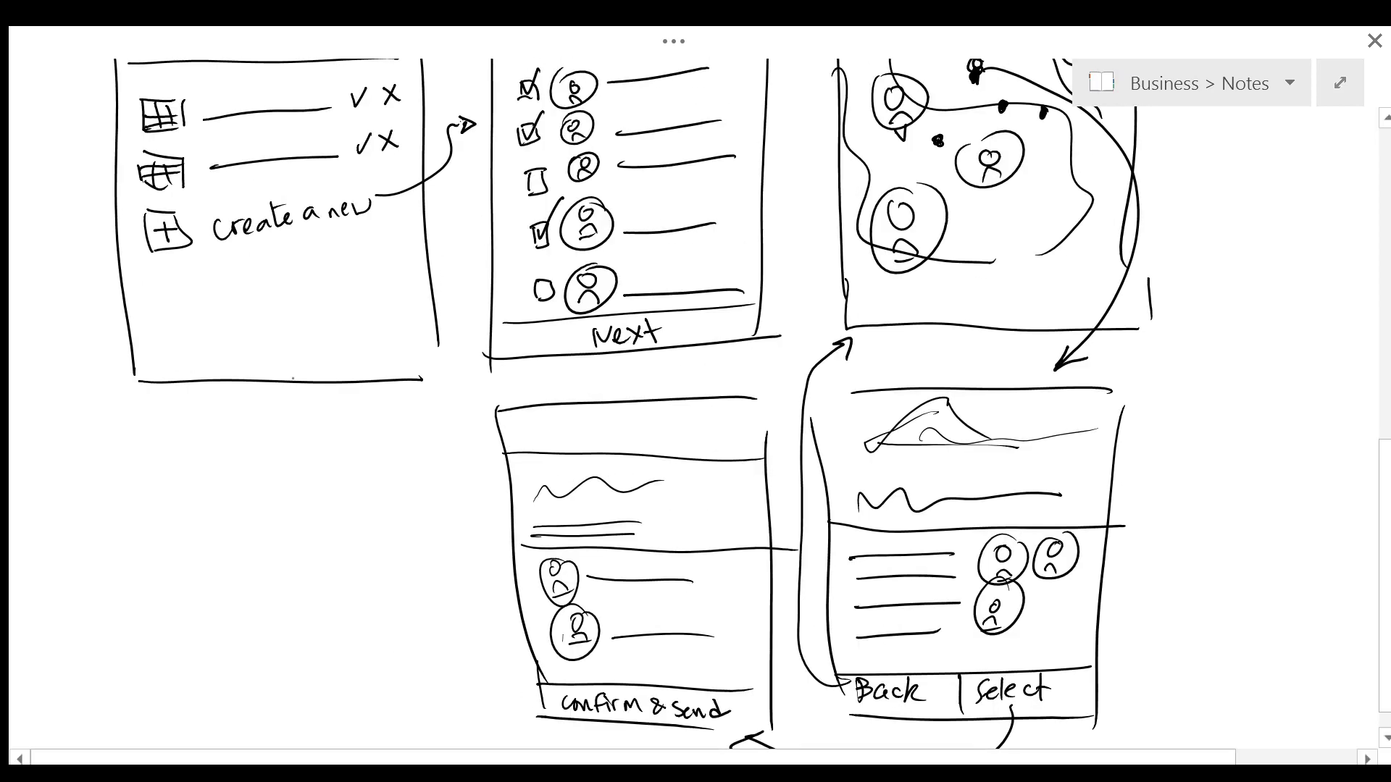
pyautogui.moveTo(544, 699); pyautogui.dragTo(295, 378)
# Step: Scroll through the OneNote page to review the five linked screen sketches
pyautogui.scroll(3, 751, 404)
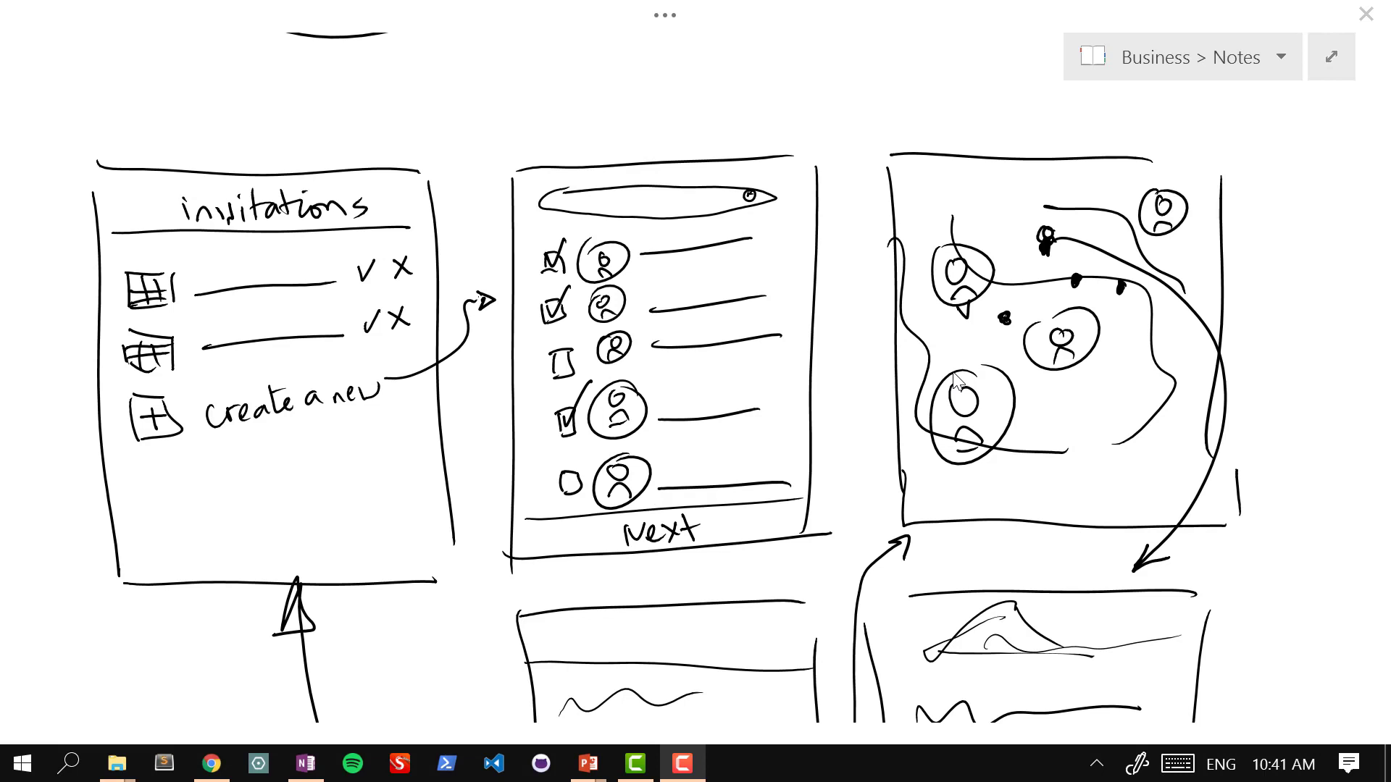
pyautogui.click(954, 374)
pyautogui.scroll(-3, 666, 378)
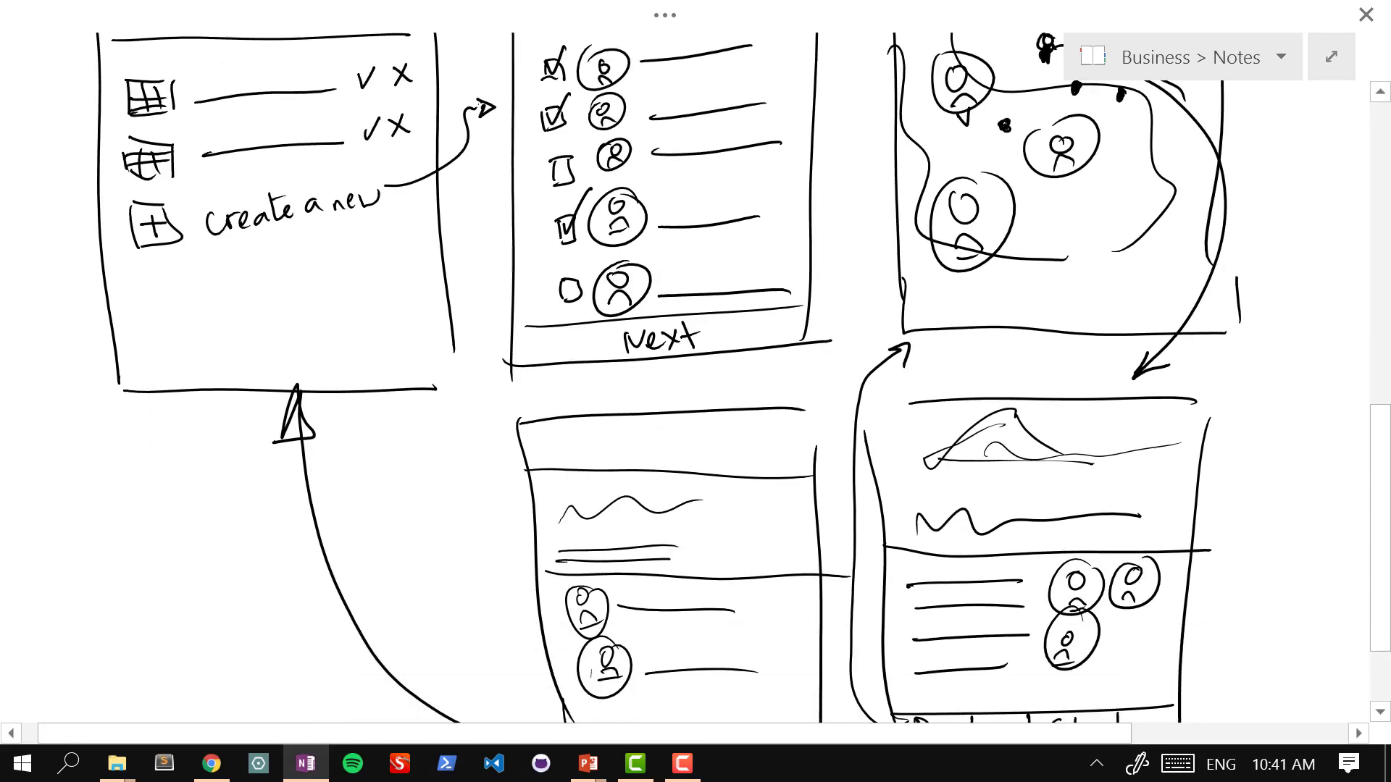
pyautogui.scroll(2, 728, 313)
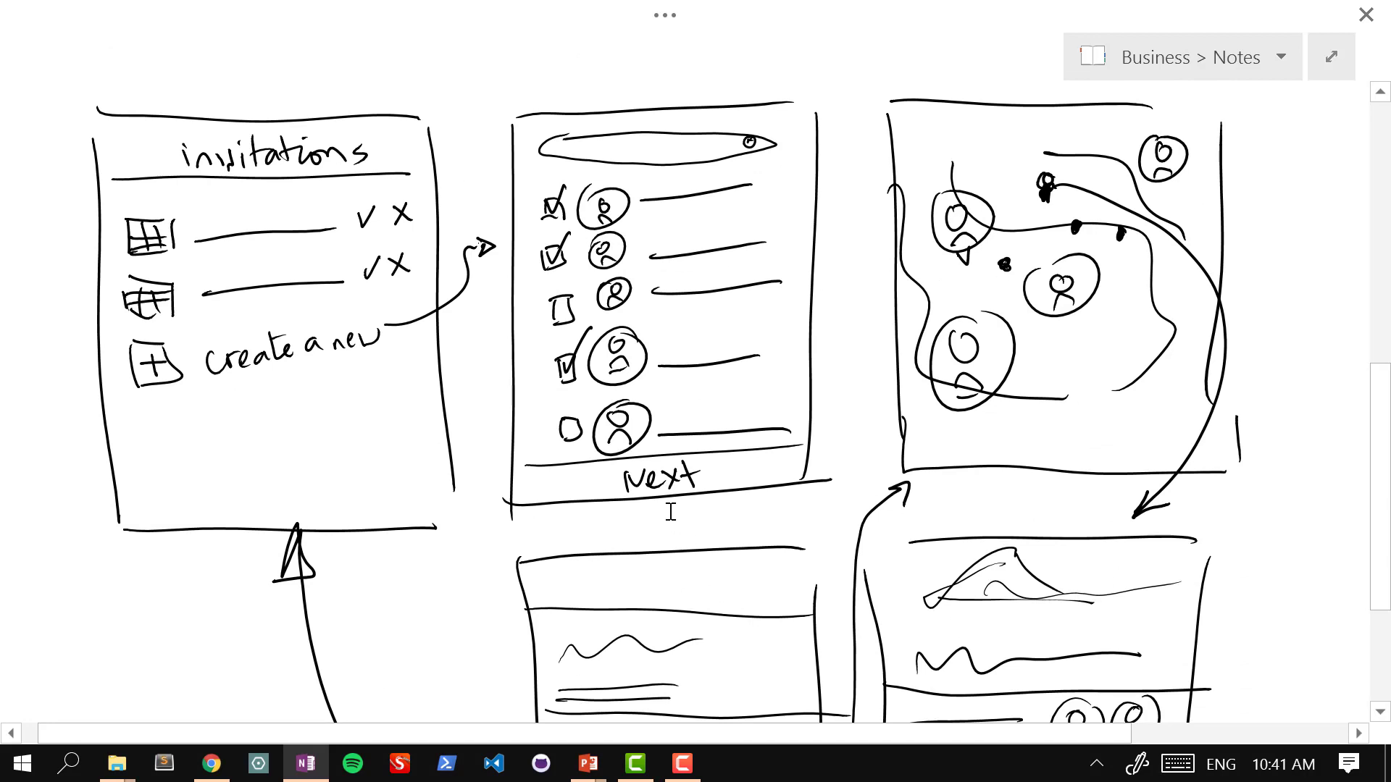
pyautogui.scroll(-1, 670, 512)
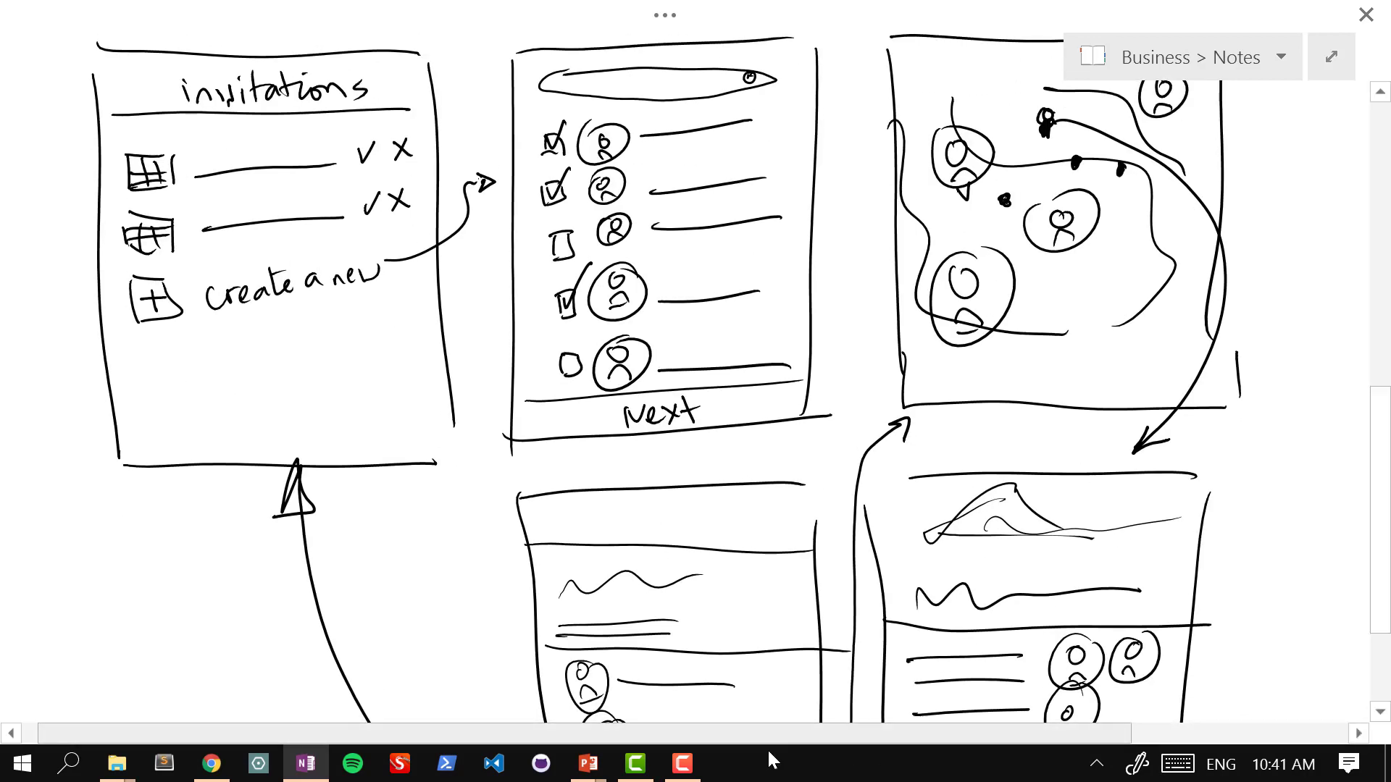
# Step: Bring the Android L UI Kit and demo.pptx windows up side by side
pyautogui.moveTo(577, 771)
pyautogui.click(693, 667)
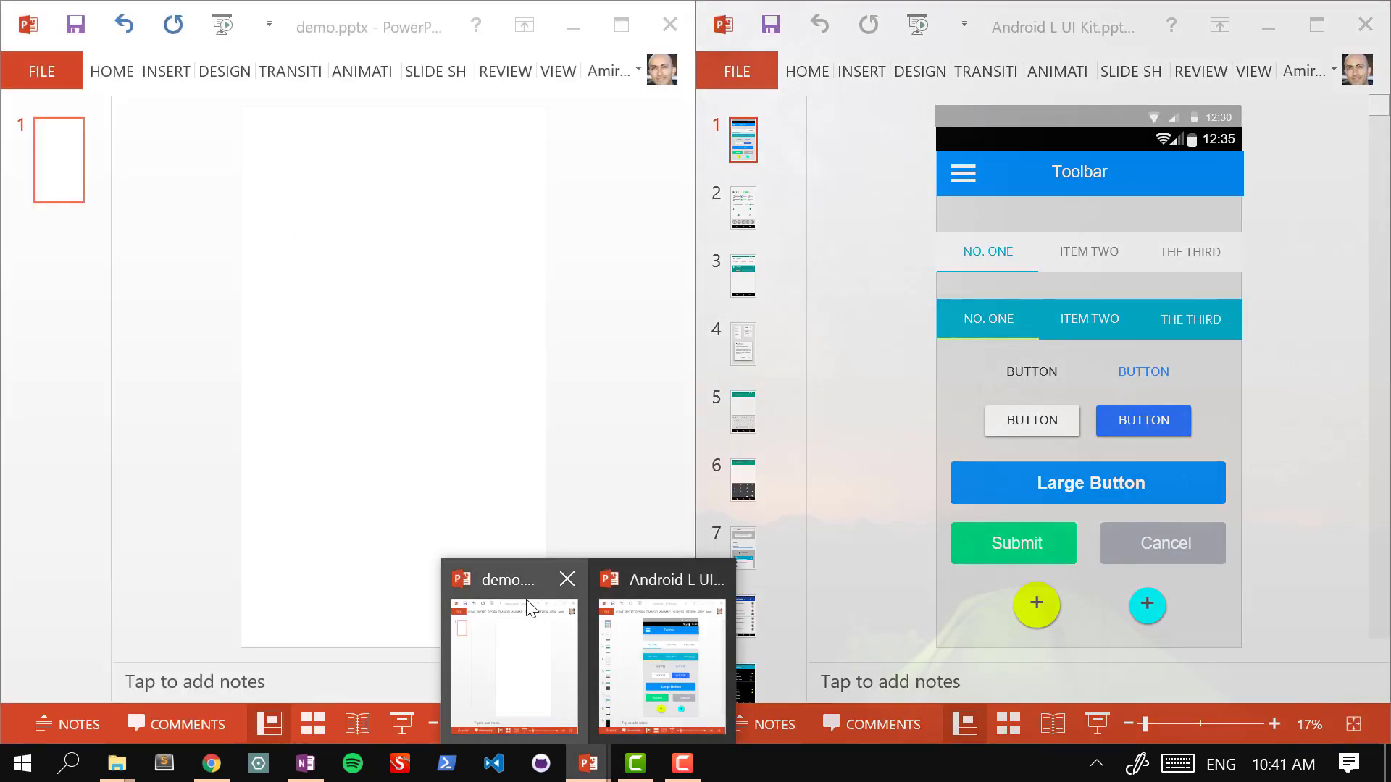
pyautogui.click(534, 618)
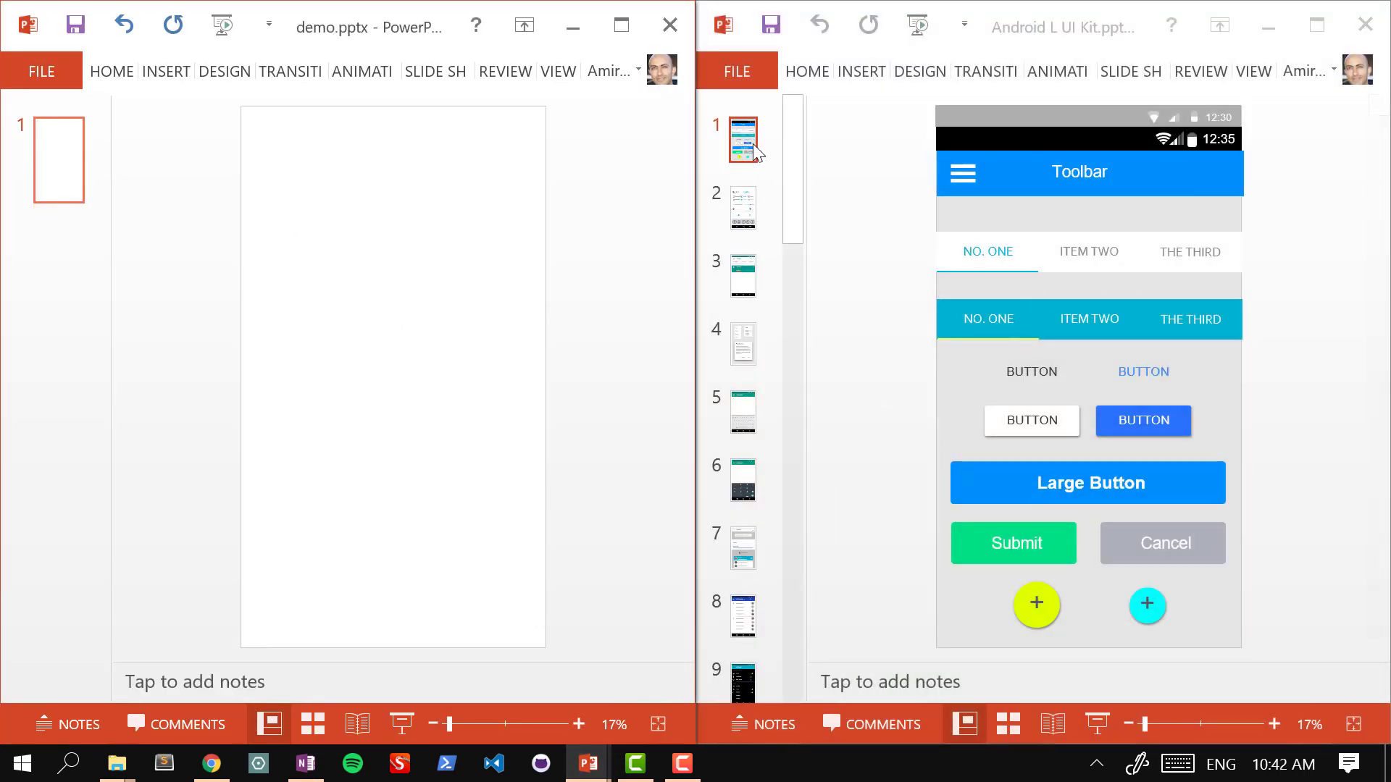
# Step: Browse the kit's toolbar, toggles and Tab bar slides, ending on Tab bar designs
pyautogui.click(749, 207)
pyautogui.click(745, 279)
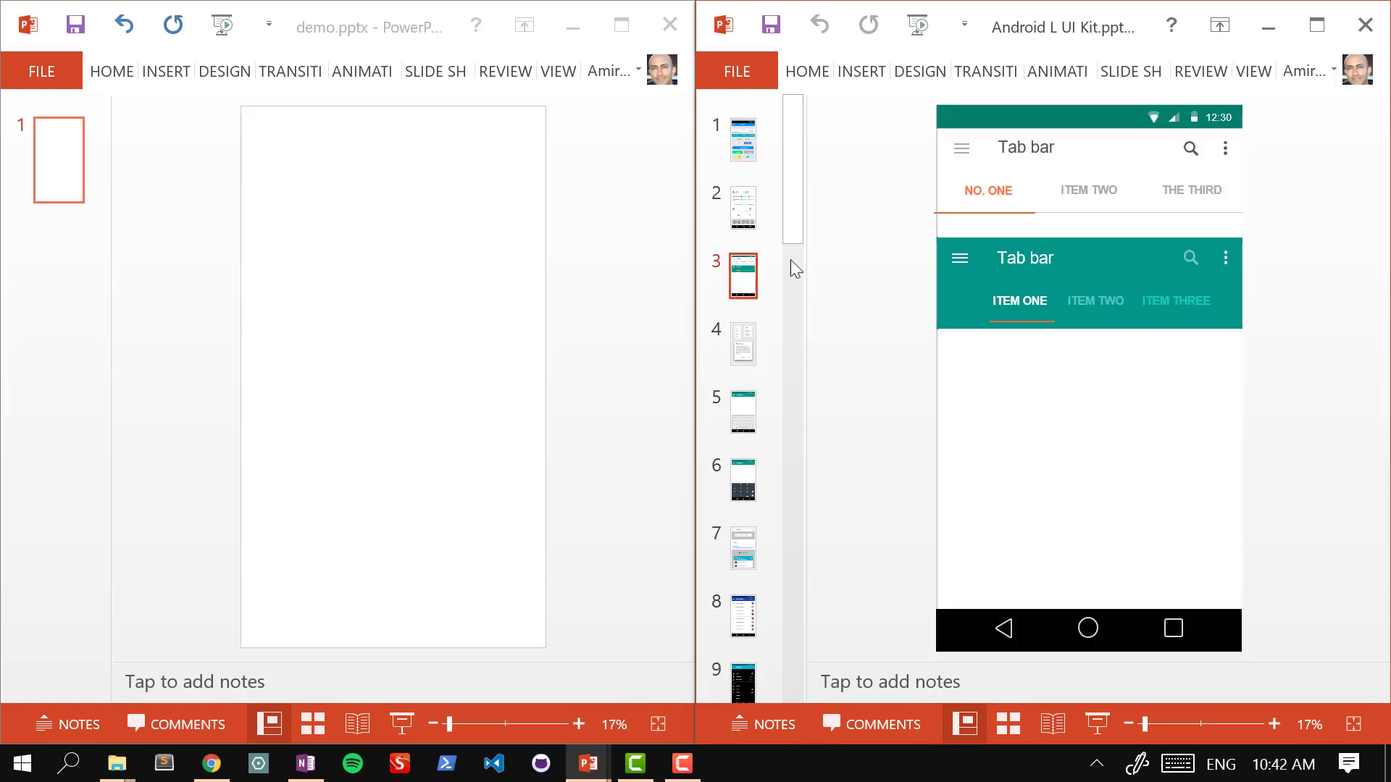
pyautogui.click(748, 207)
pyautogui.click(744, 141)
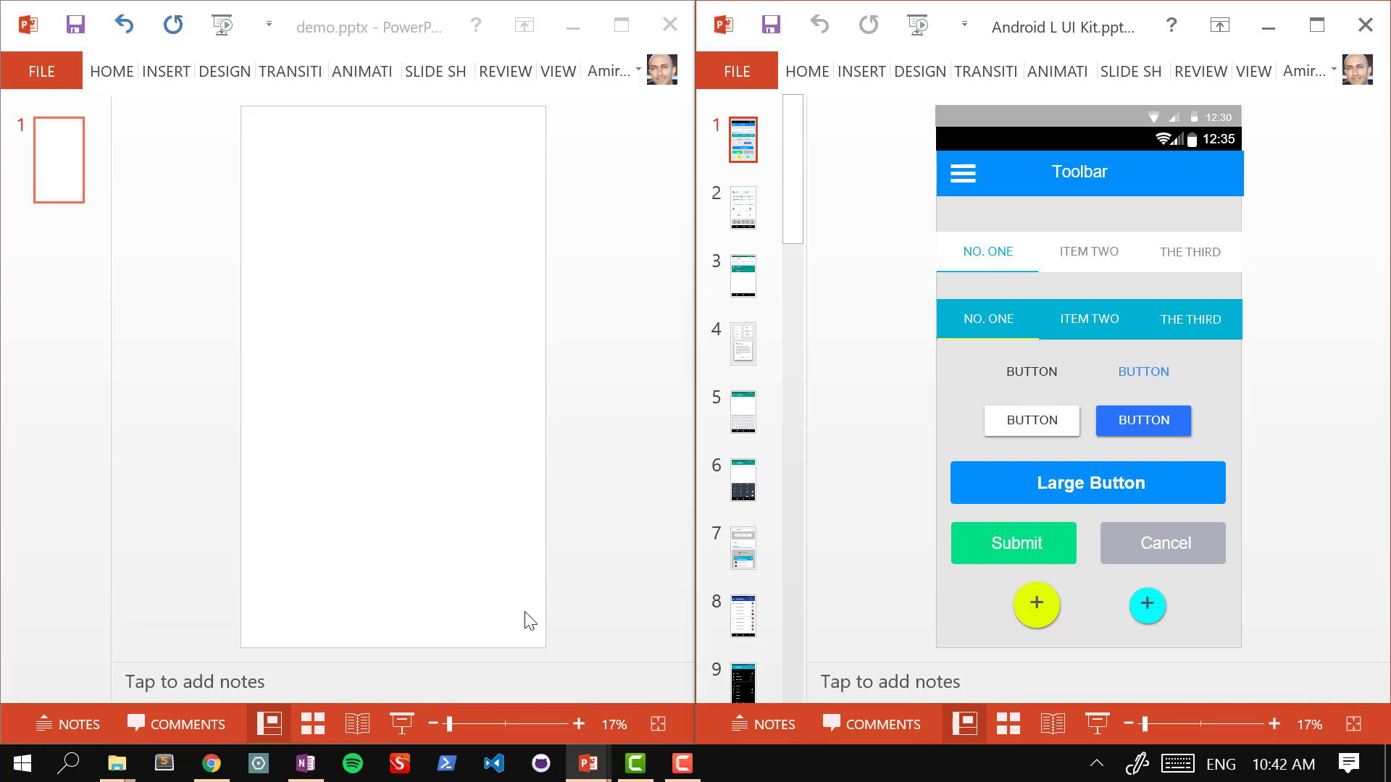
pyautogui.click(752, 218)
pyautogui.click(748, 292)
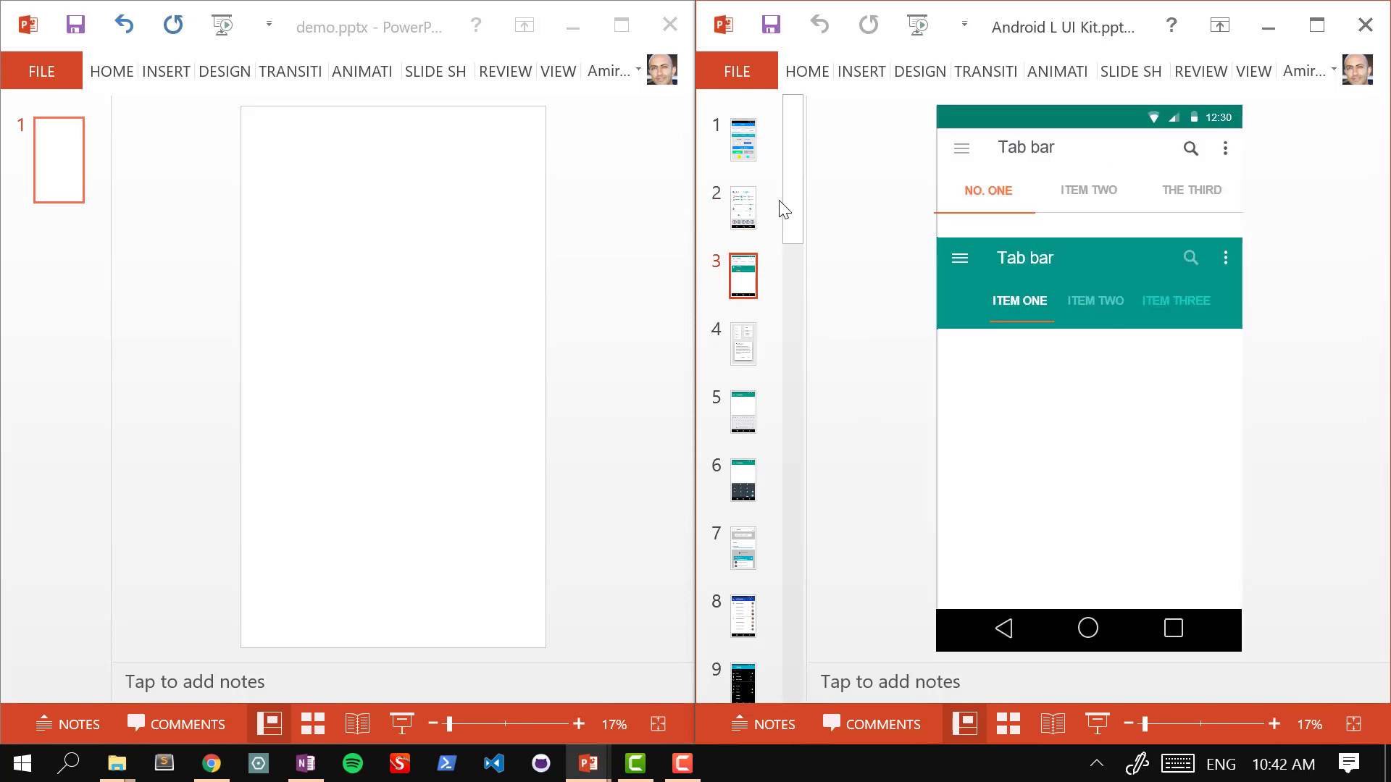
# Step: View the kit's contact profile and chat conversation mockup slides
pyautogui.moveTo(794, 192); pyautogui.dragTo(794, 467)
pyautogui.click(741, 324)
pyautogui.click(752, 397)
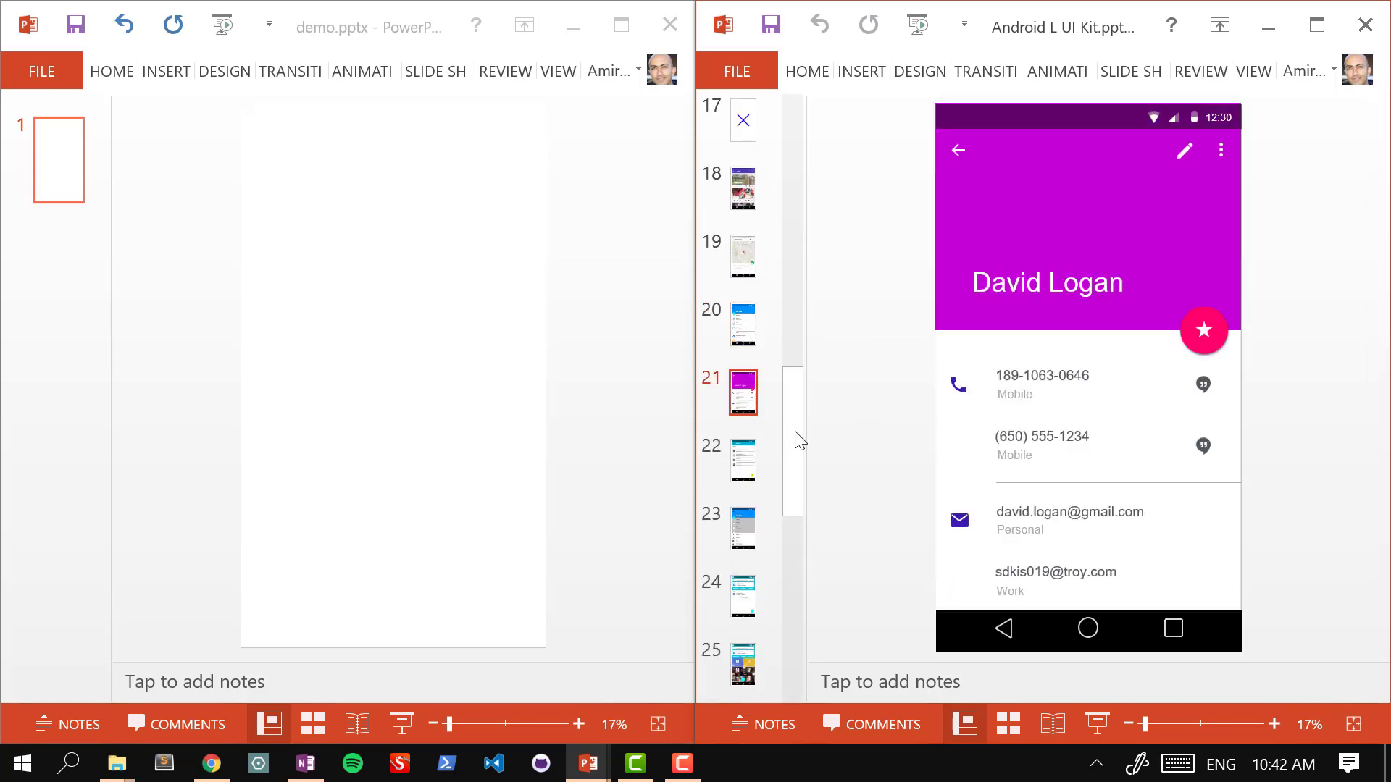
pyautogui.scroll(-8, 793, 536)
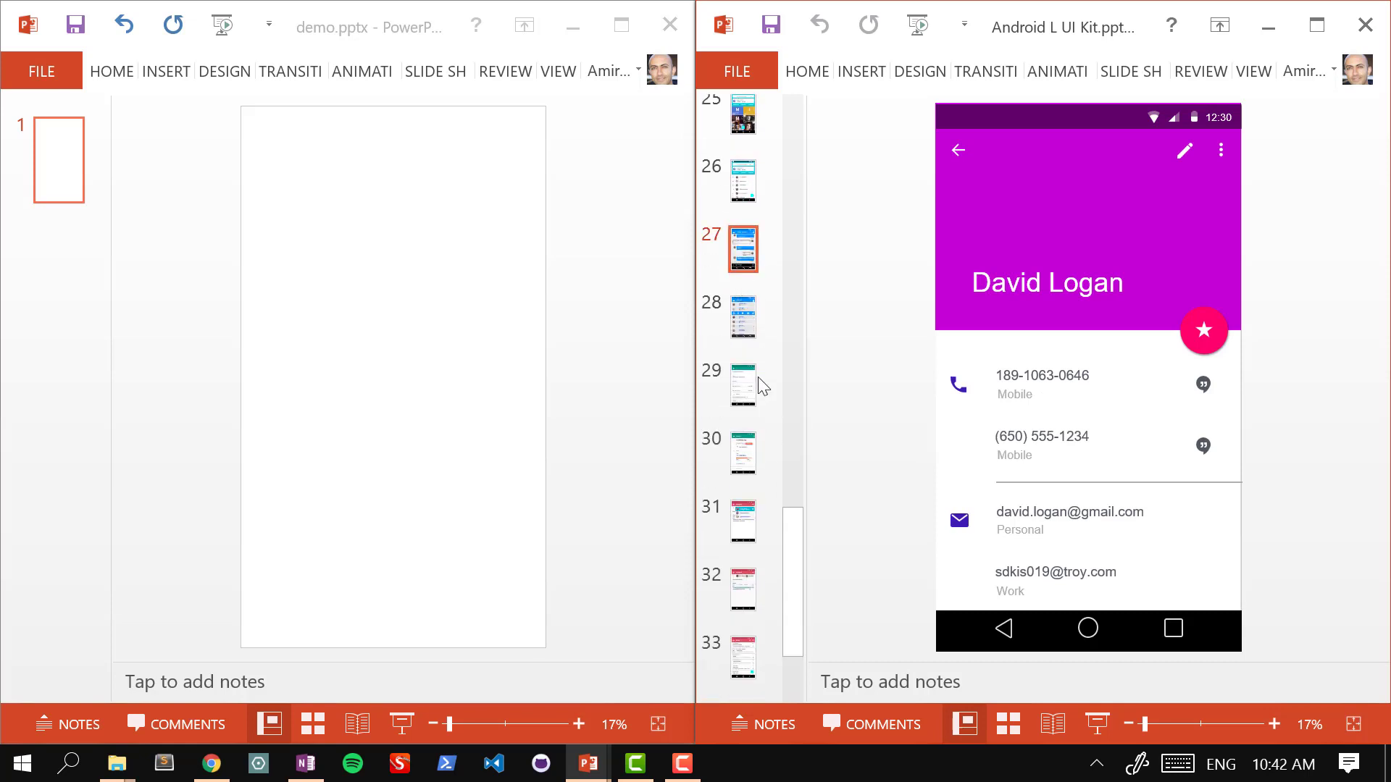
pyautogui.click(750, 254)
pyautogui.click(971, 354)
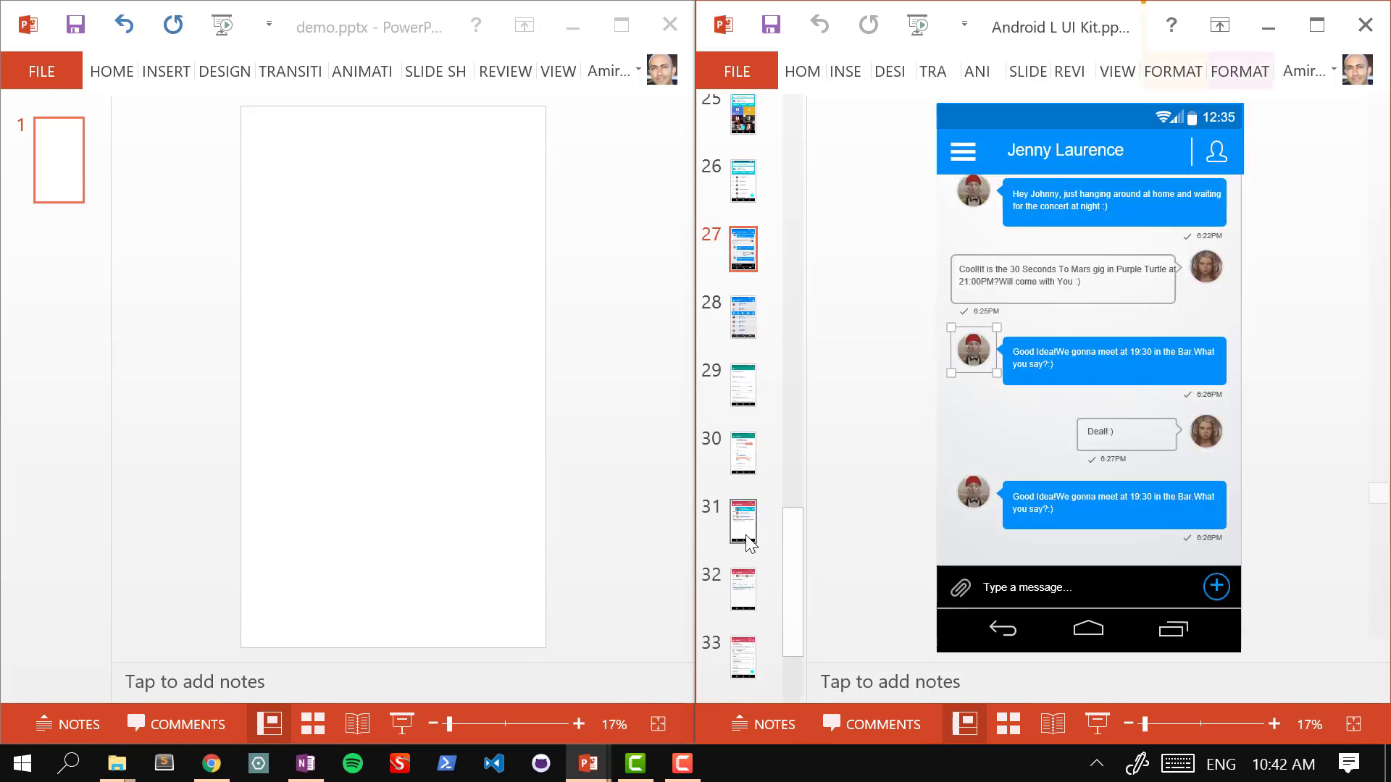
# Step: Open the toggles and checkboxes slide, enlarge the green ON knob, then undo it
pyautogui.moveTo(784, 549); pyautogui.dragTo(797, 94)
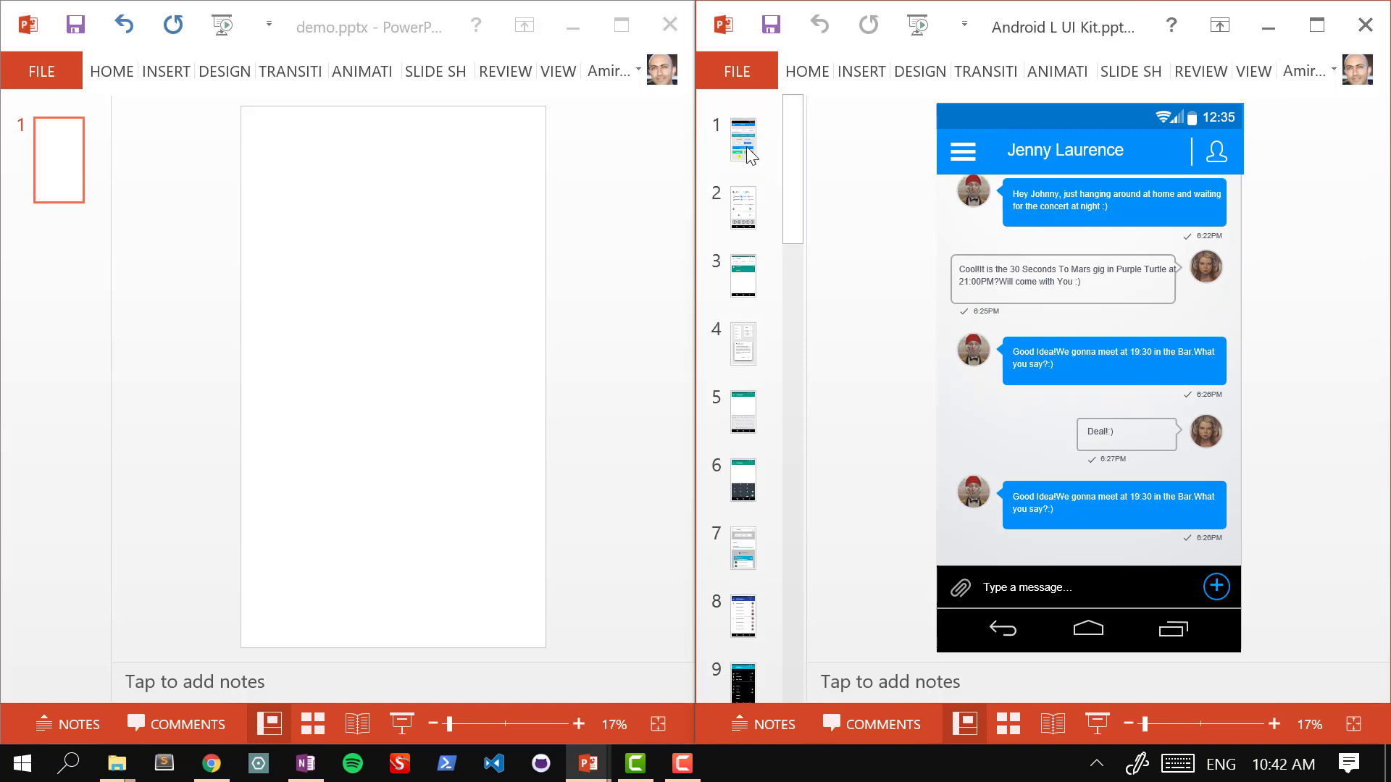
pyautogui.click(733, 214)
pyautogui.scroll(3, 1157, 288)
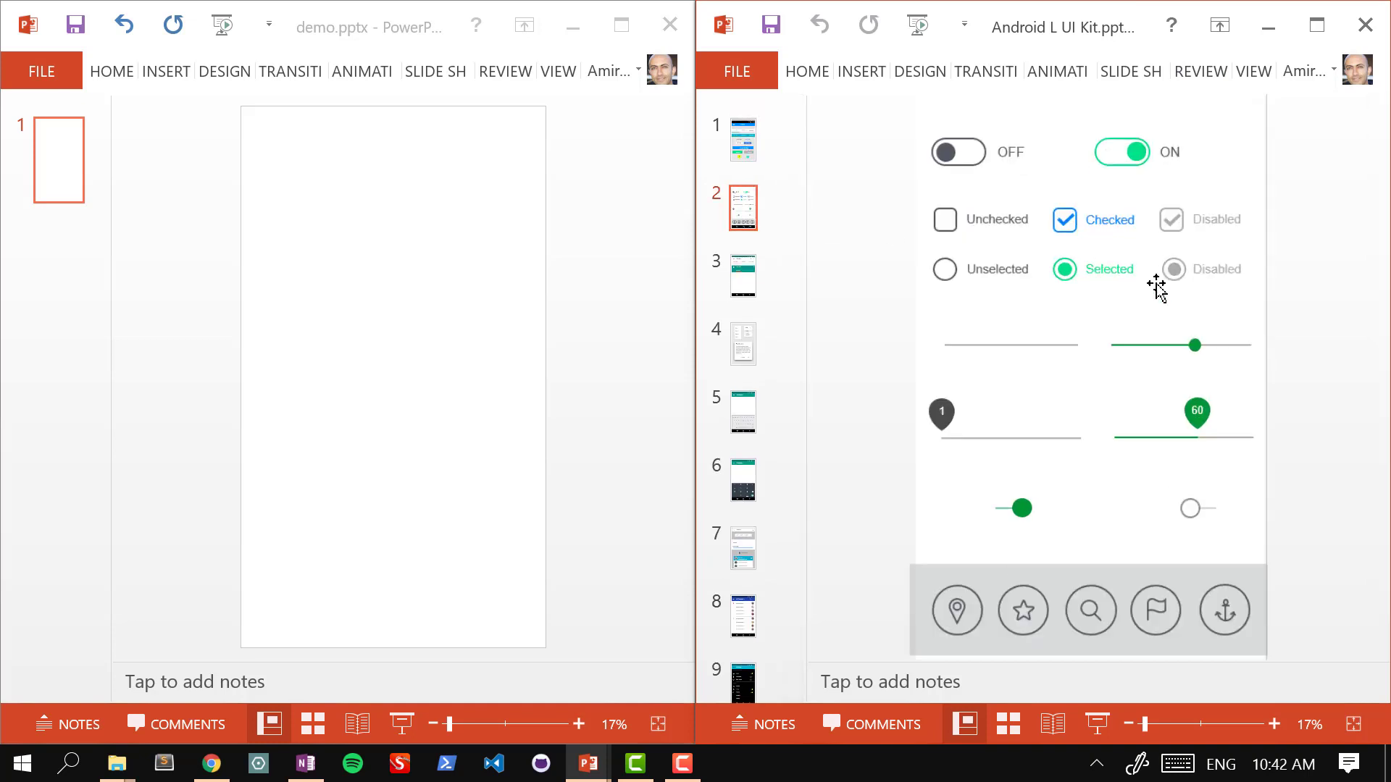
pyautogui.scroll(6, 1157, 288)
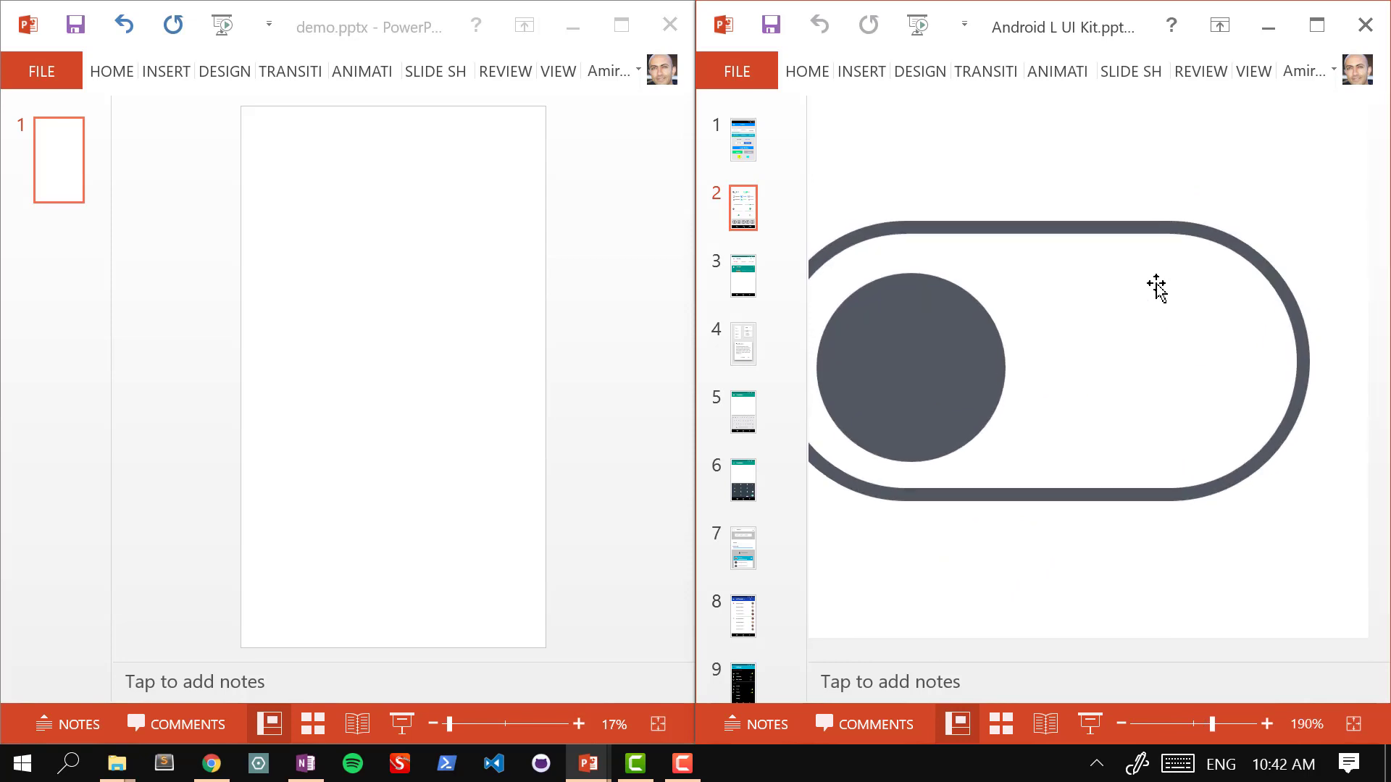
pyautogui.scroll(-8, 1157, 288)
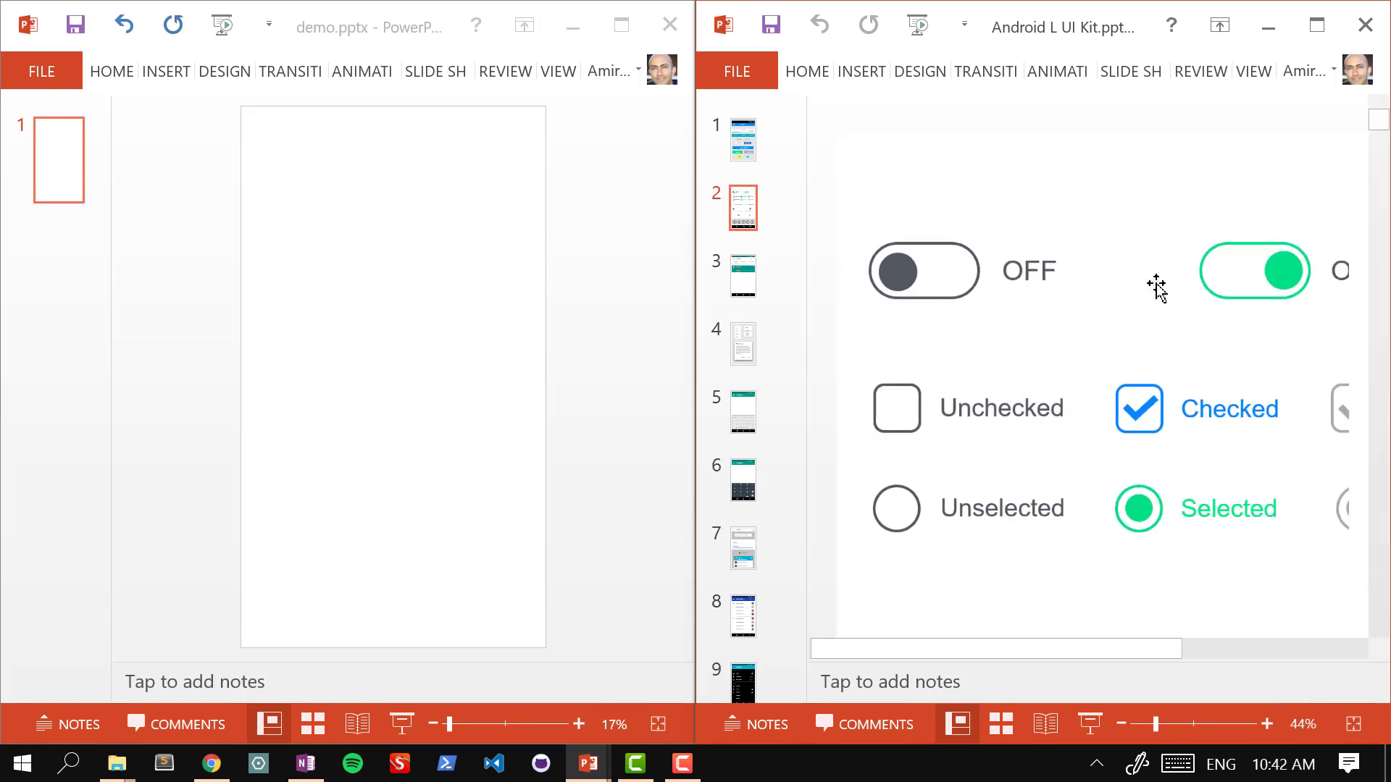
pyautogui.scroll(-2, 1155, 289)
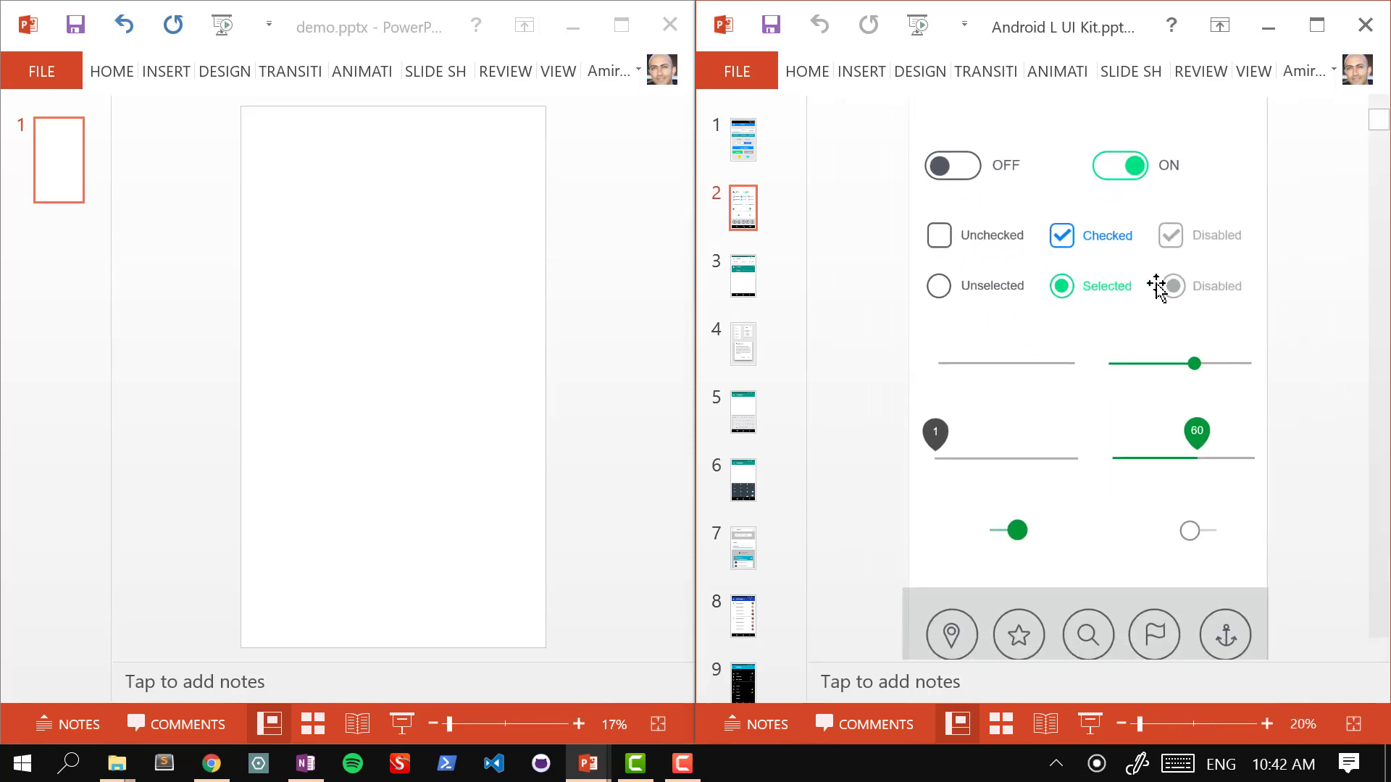
pyautogui.click(1128, 166)
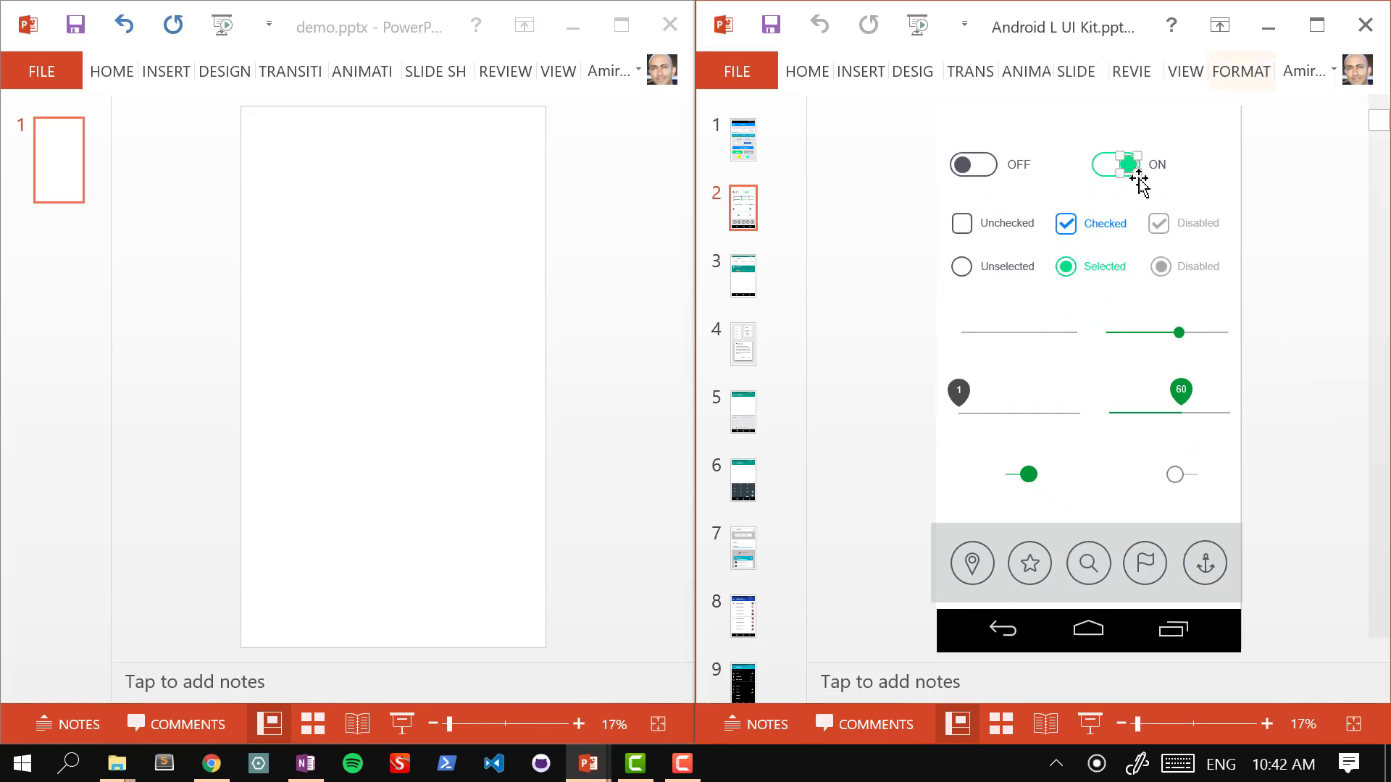
pyautogui.moveTo(1136, 172); pyautogui.dragTo(1202, 254)
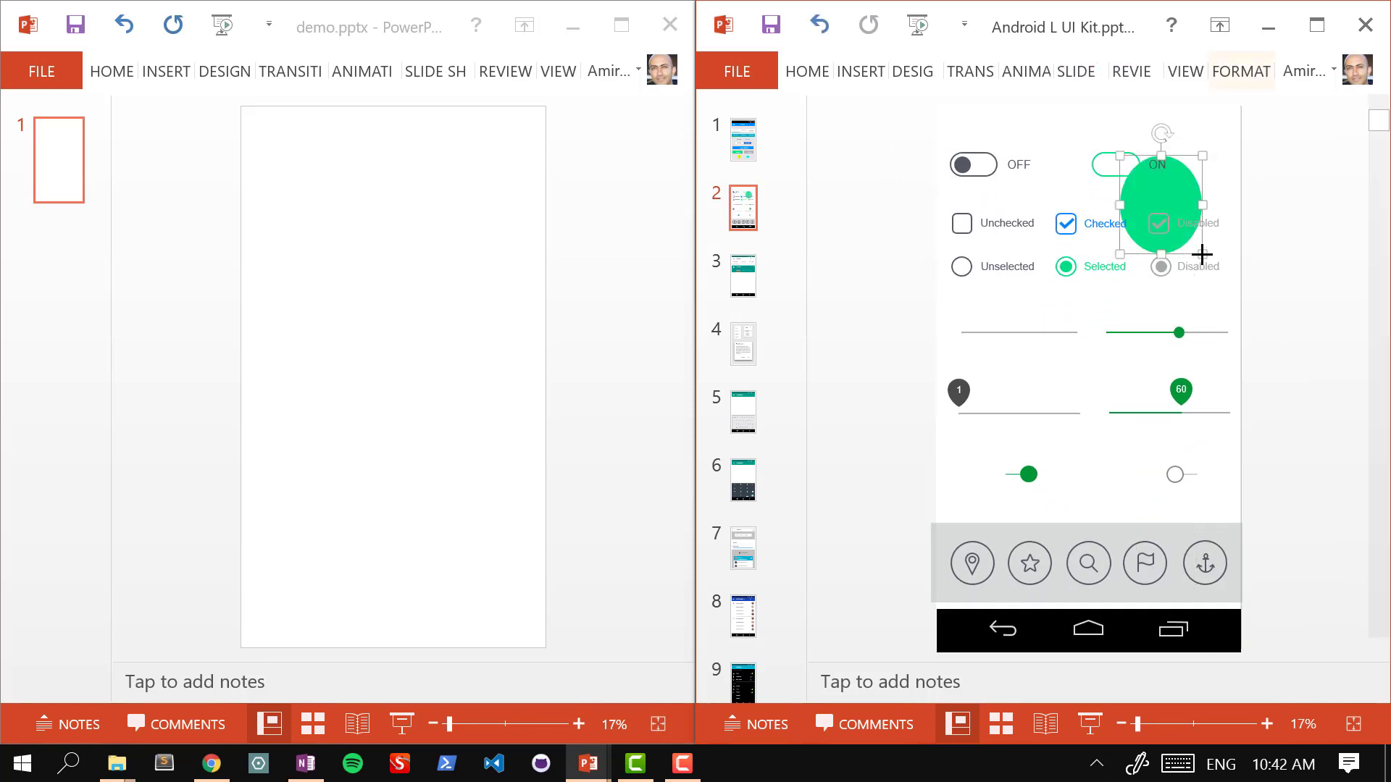
pyautogui.hotkey('ctrl', 'z')
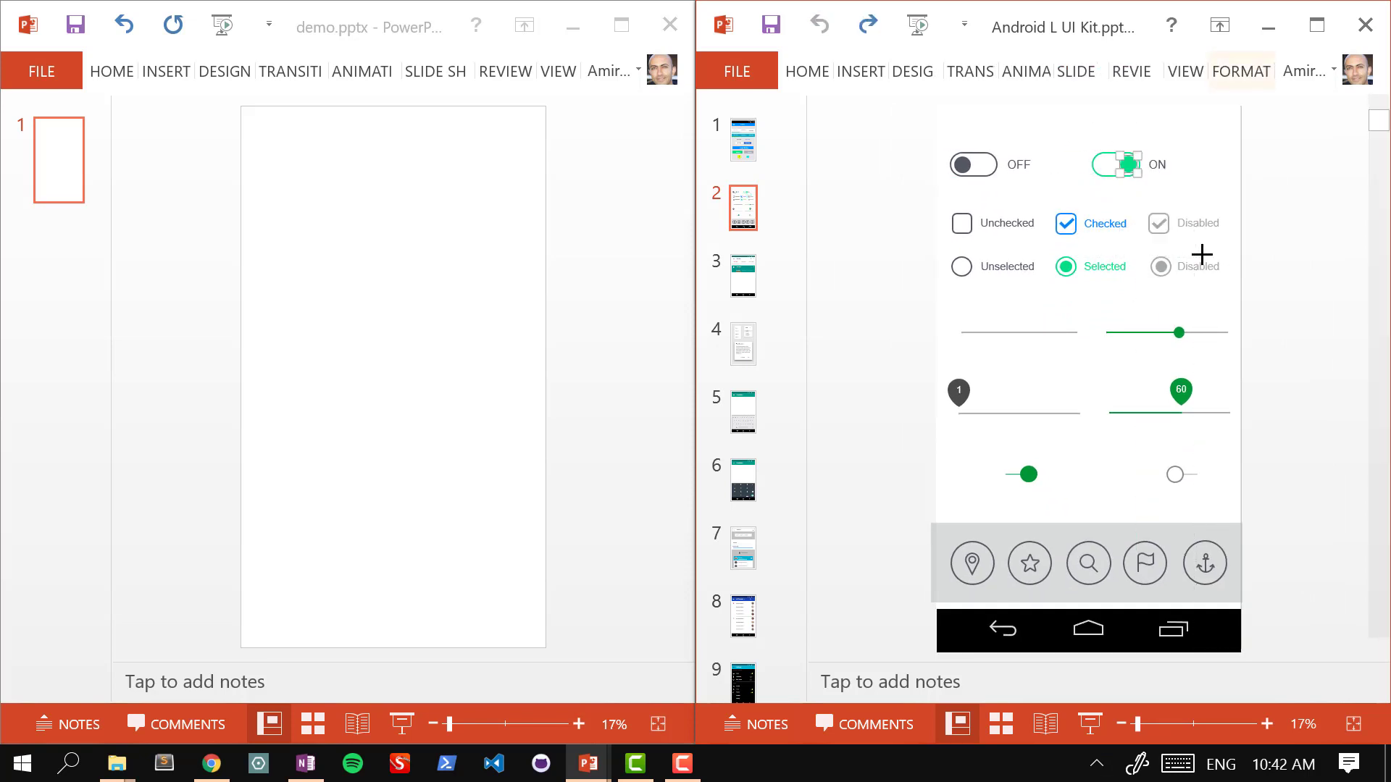
# Step: Show the kit's Inbox mockup slide, then switch to the OneNote invitations sketch
pyautogui.click(751, 138)
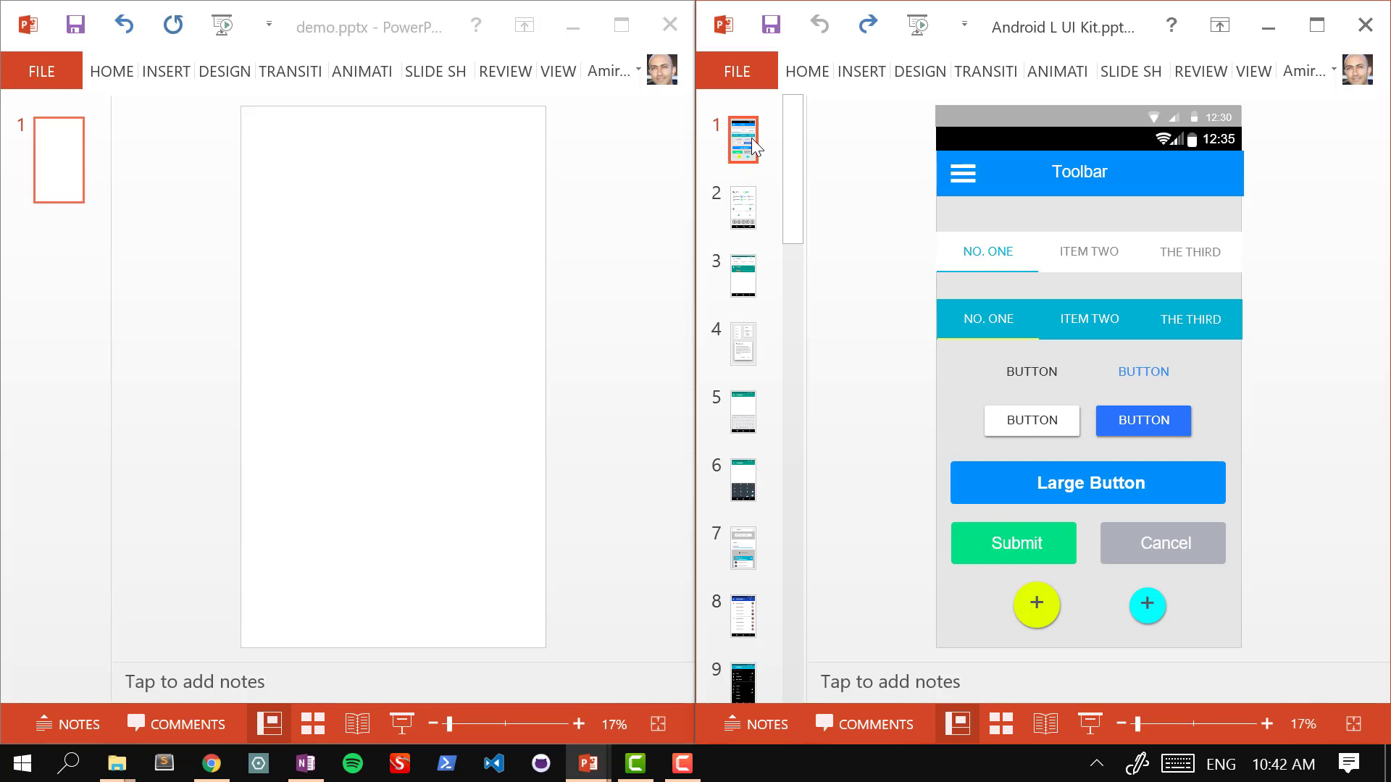
pyautogui.moveTo(792, 126)
pyautogui.mouseDown()
pyautogui.moveTo(782, 636)
pyautogui.moveTo(788, 111)
pyautogui.mouseUp()
pyautogui.click(743, 479)
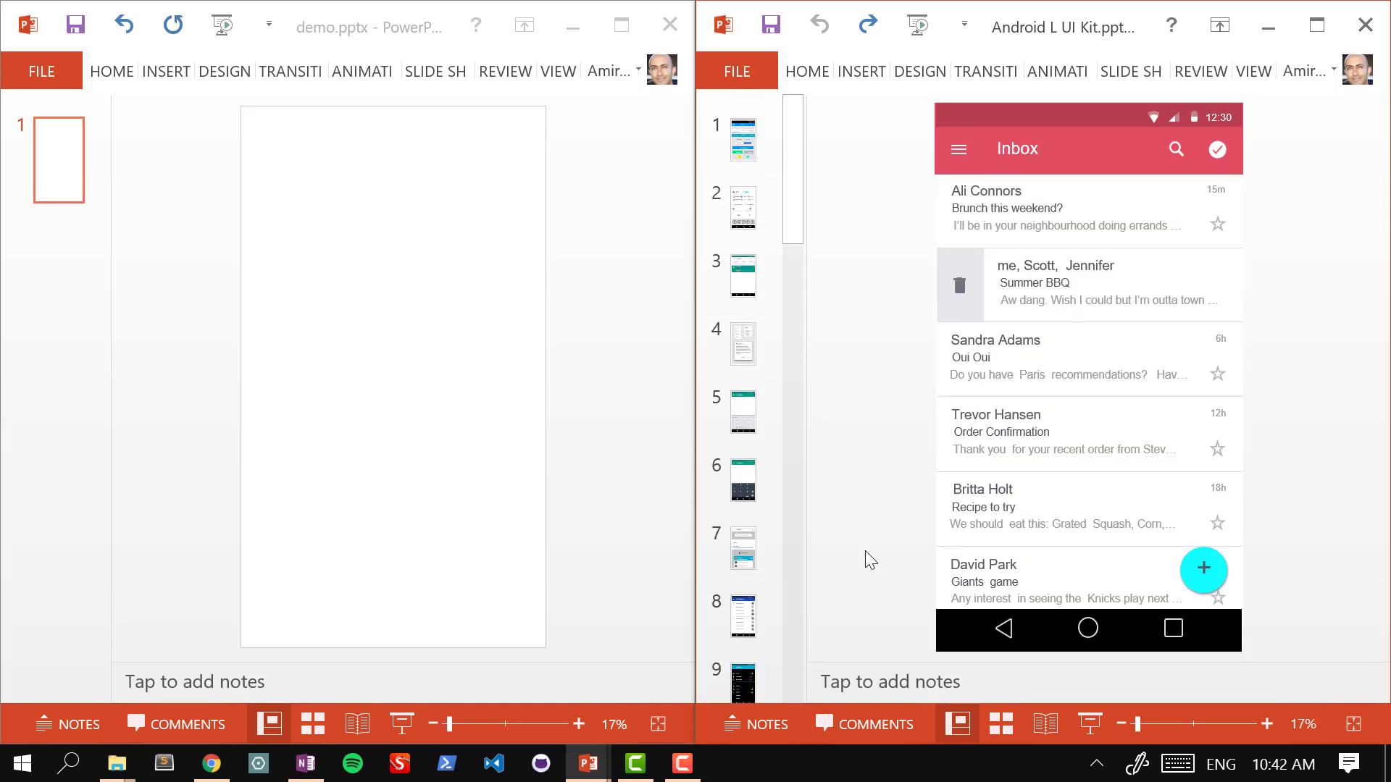
pyautogui.click(683, 763)
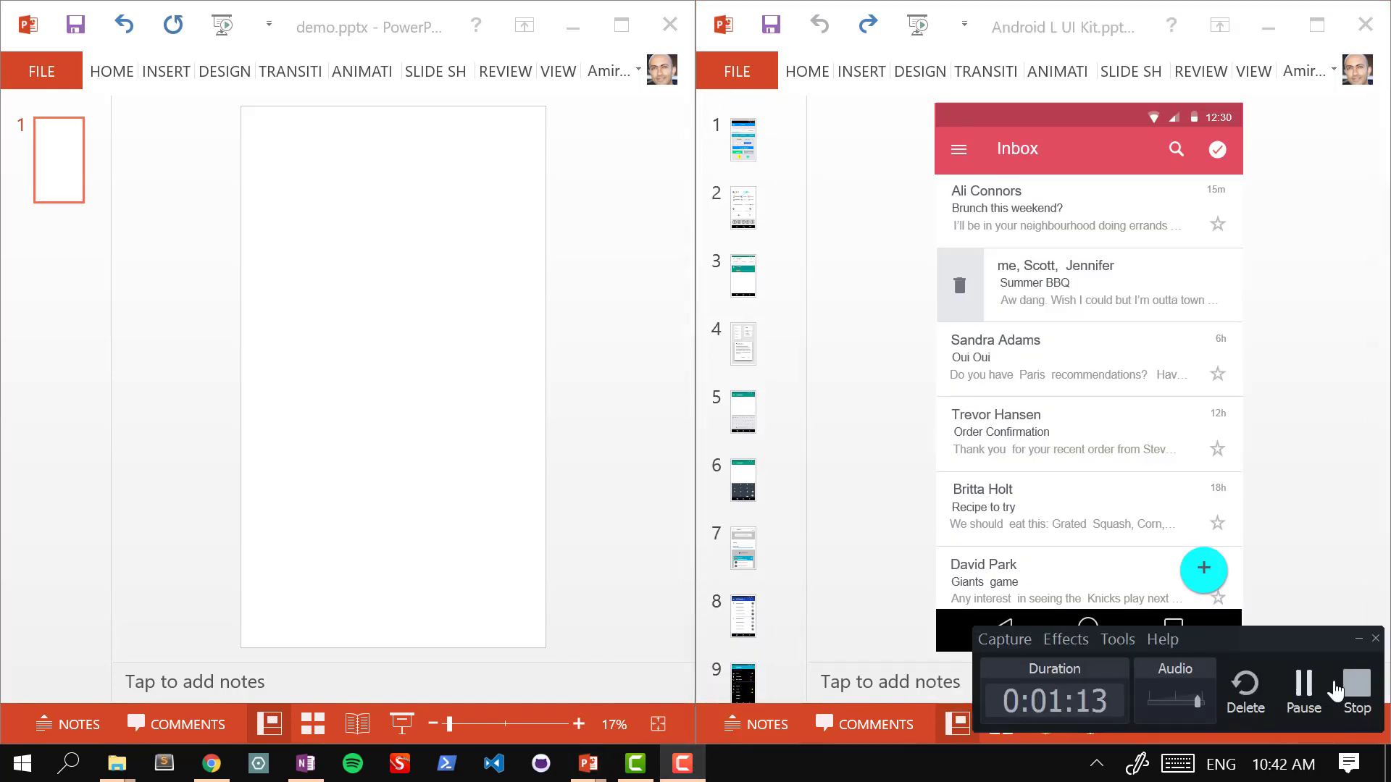
pyautogui.click(1337, 687)
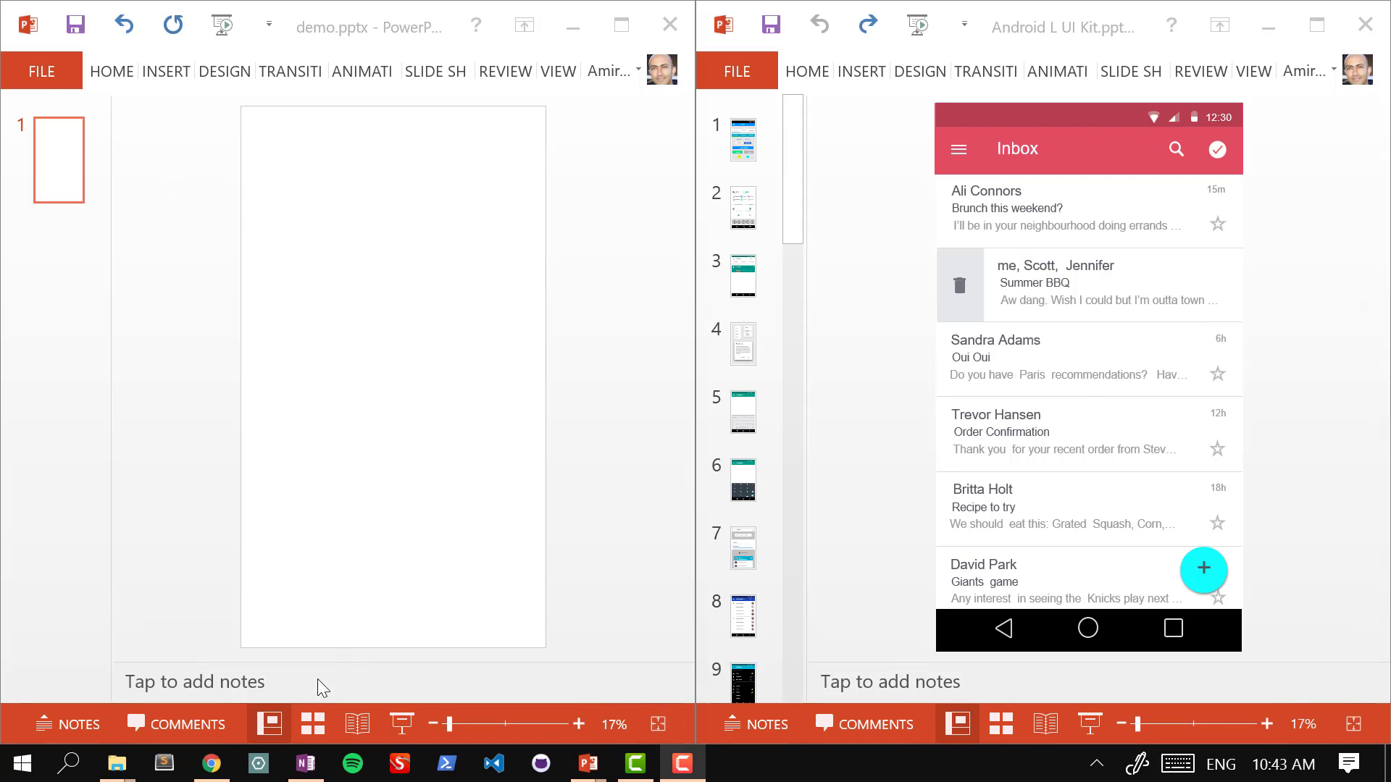
pyautogui.click(306, 763)
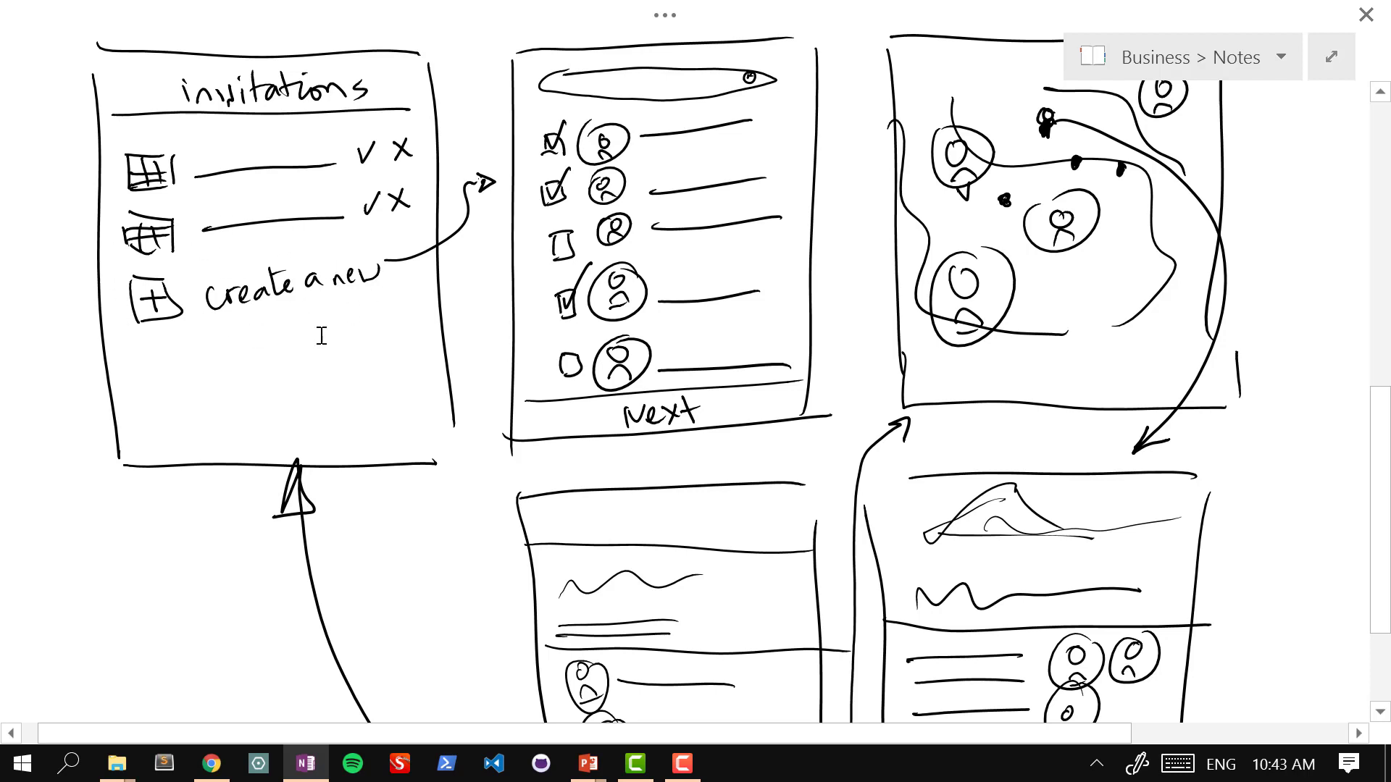
# Step: Minimize OneNote so the two PowerPoint presentations are visible again
pyautogui.click(298, 764)
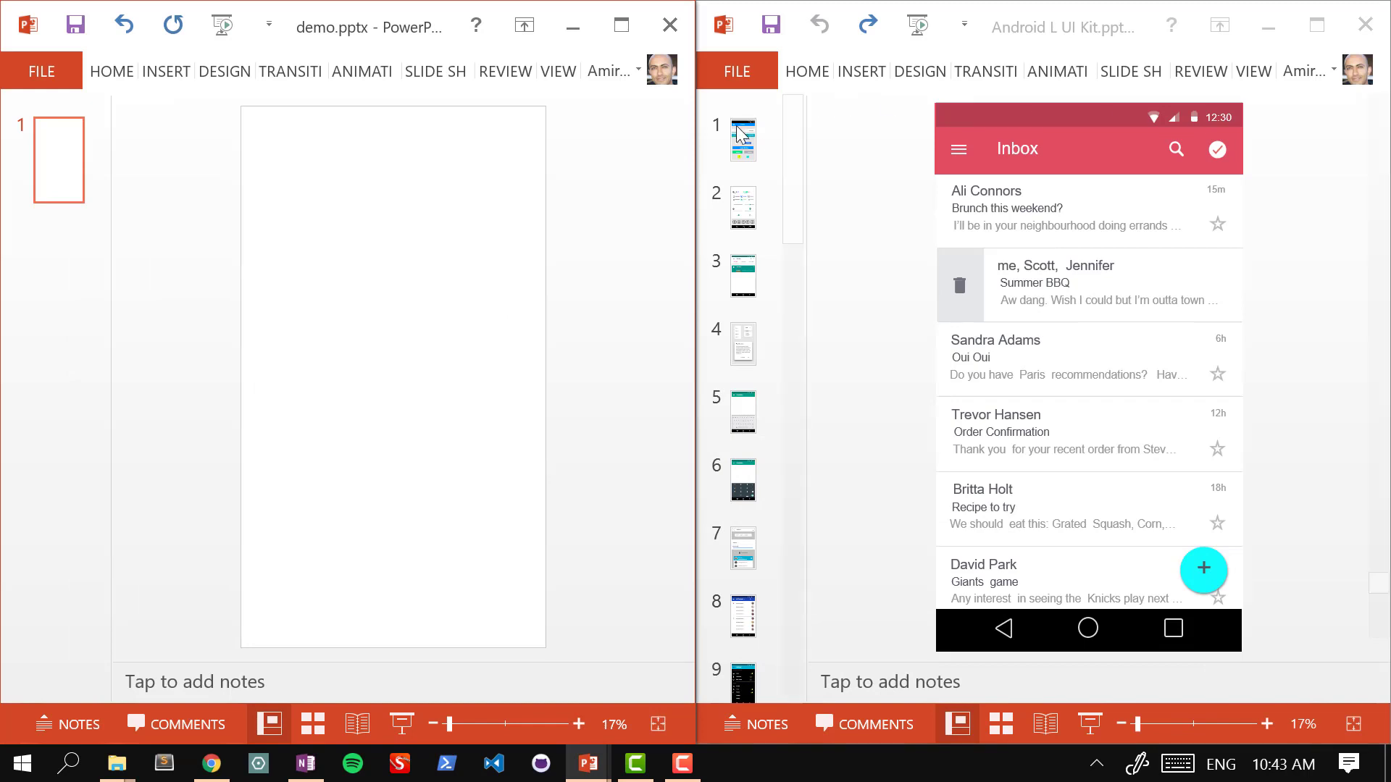
# Step: On UI kit slide 1, select the black status bar, undoing an accidental move
pyautogui.click(1059, 28)
pyautogui.click(741, 123)
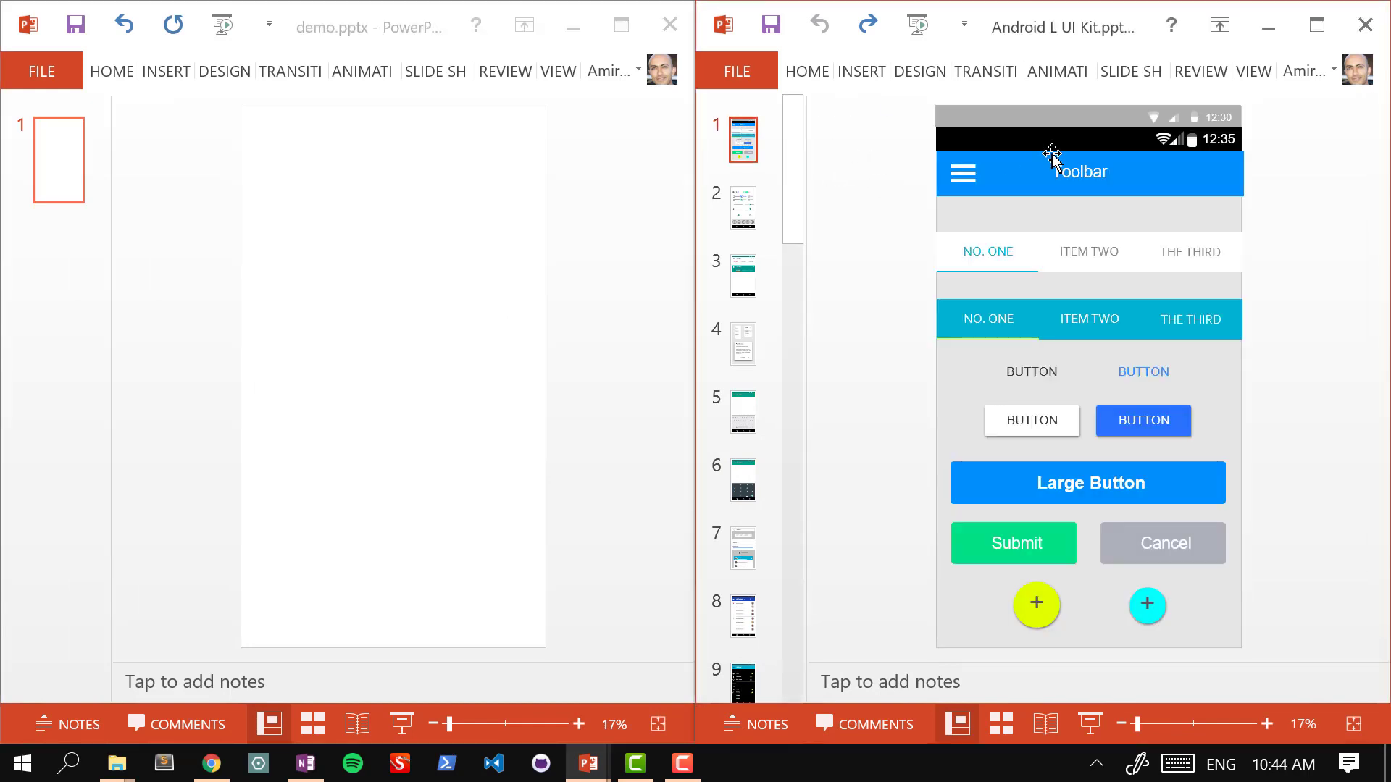
pyautogui.click(1151, 149)
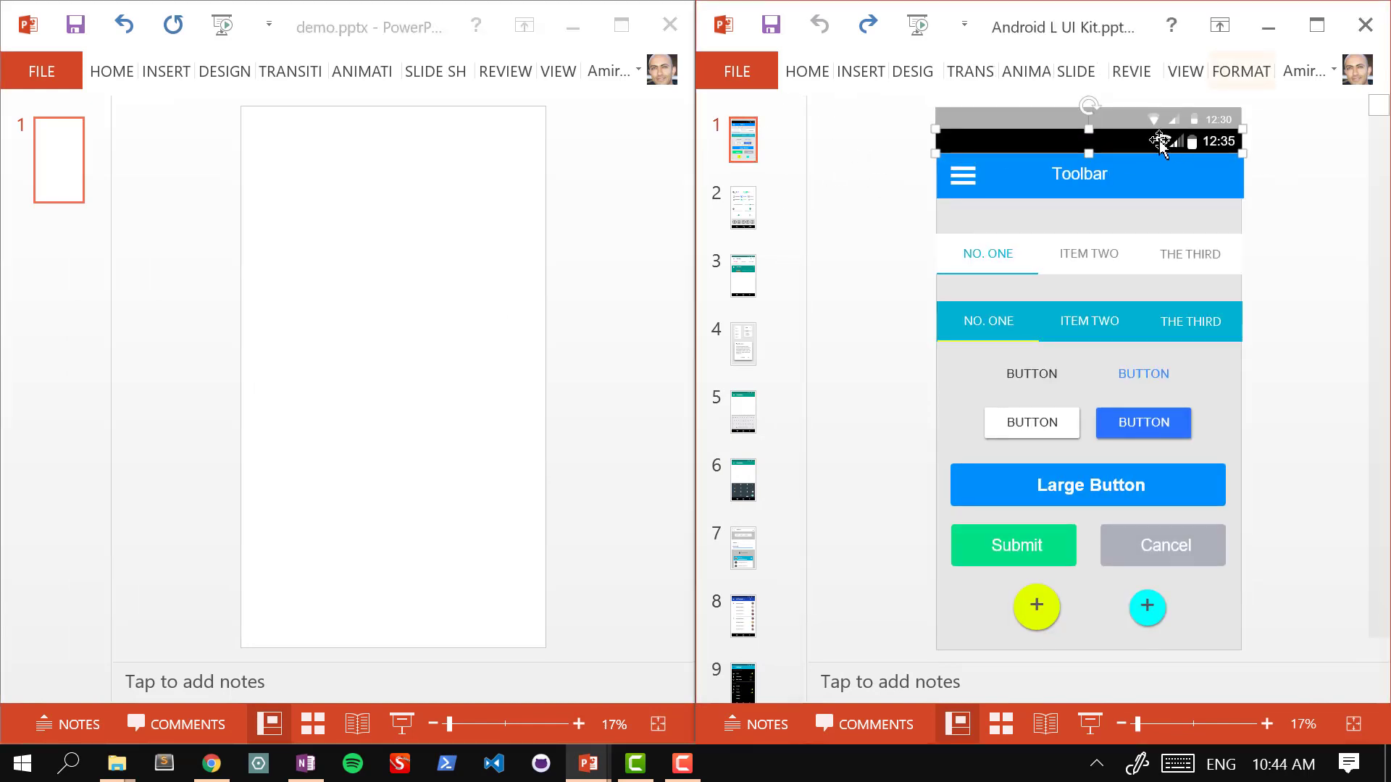
pyautogui.moveTo(1138, 142); pyautogui.dragTo(1073, 142)
pyautogui.hotkey('ctrl', 'z')
# Step: Box-select all the 12:35 status bar pieces and copy them onto the demo slide's top
pyautogui.moveTo(885, 130); pyautogui.dragTo(1274, 147)
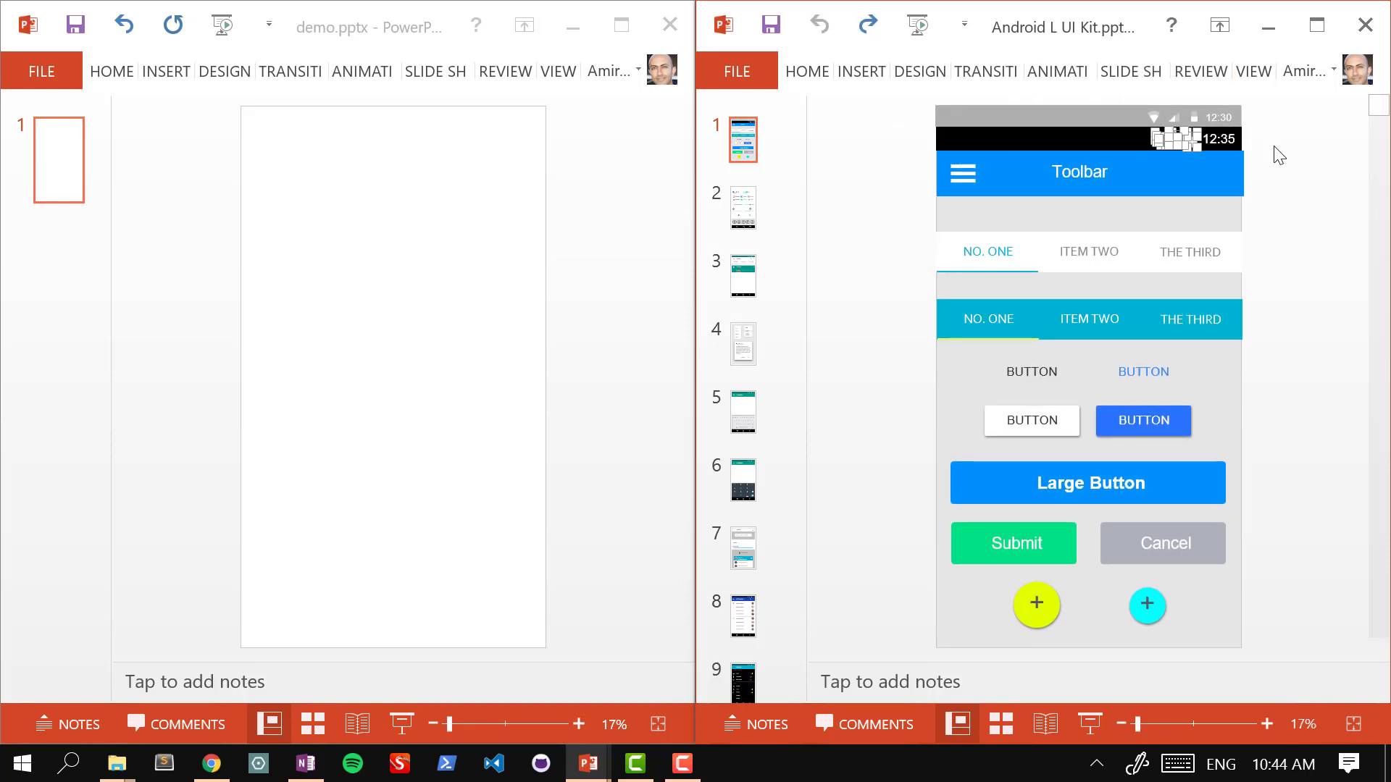
pyautogui.moveTo(899, 119); pyautogui.dragTo(1296, 157)
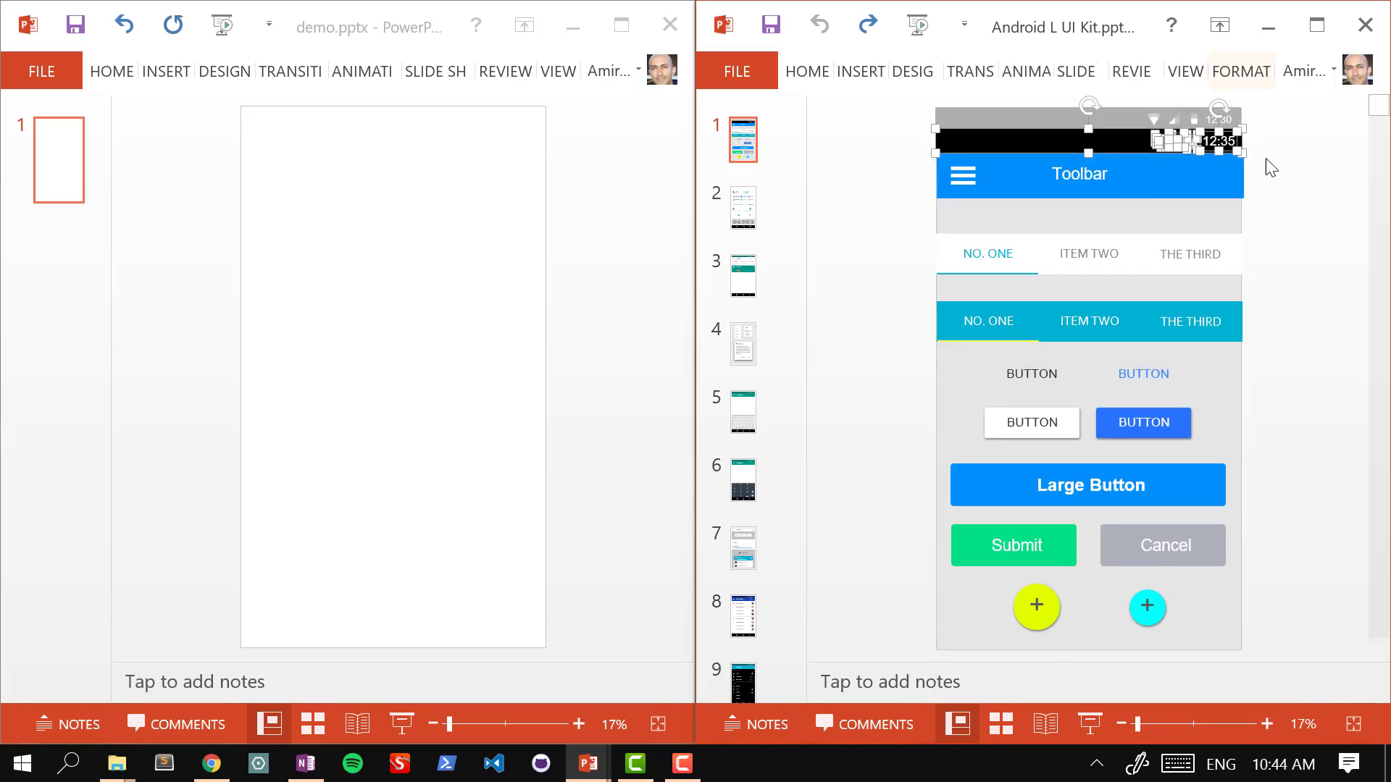
pyautogui.moveTo(1116, 163); pyautogui.dragTo(413, 119)
pyautogui.click(584, 193)
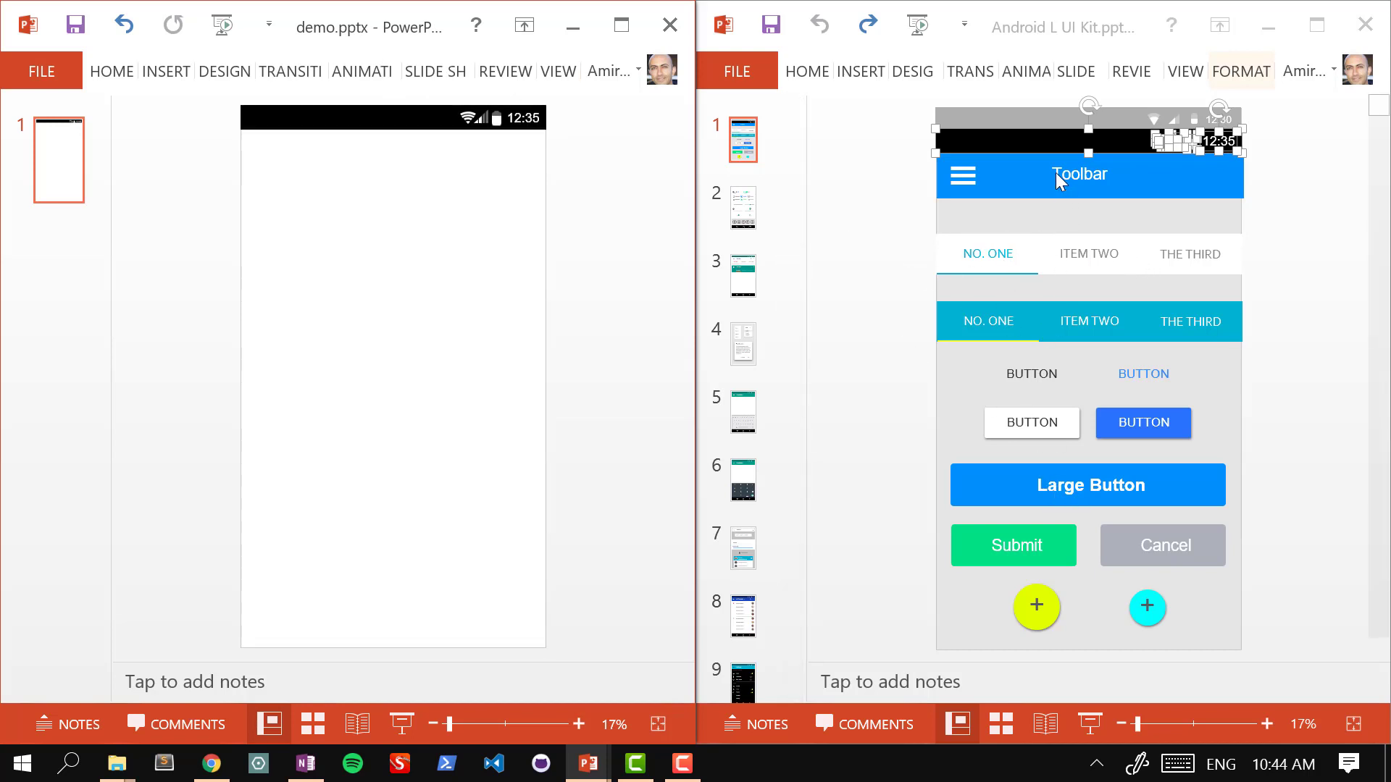
pyautogui.click(899, 177)
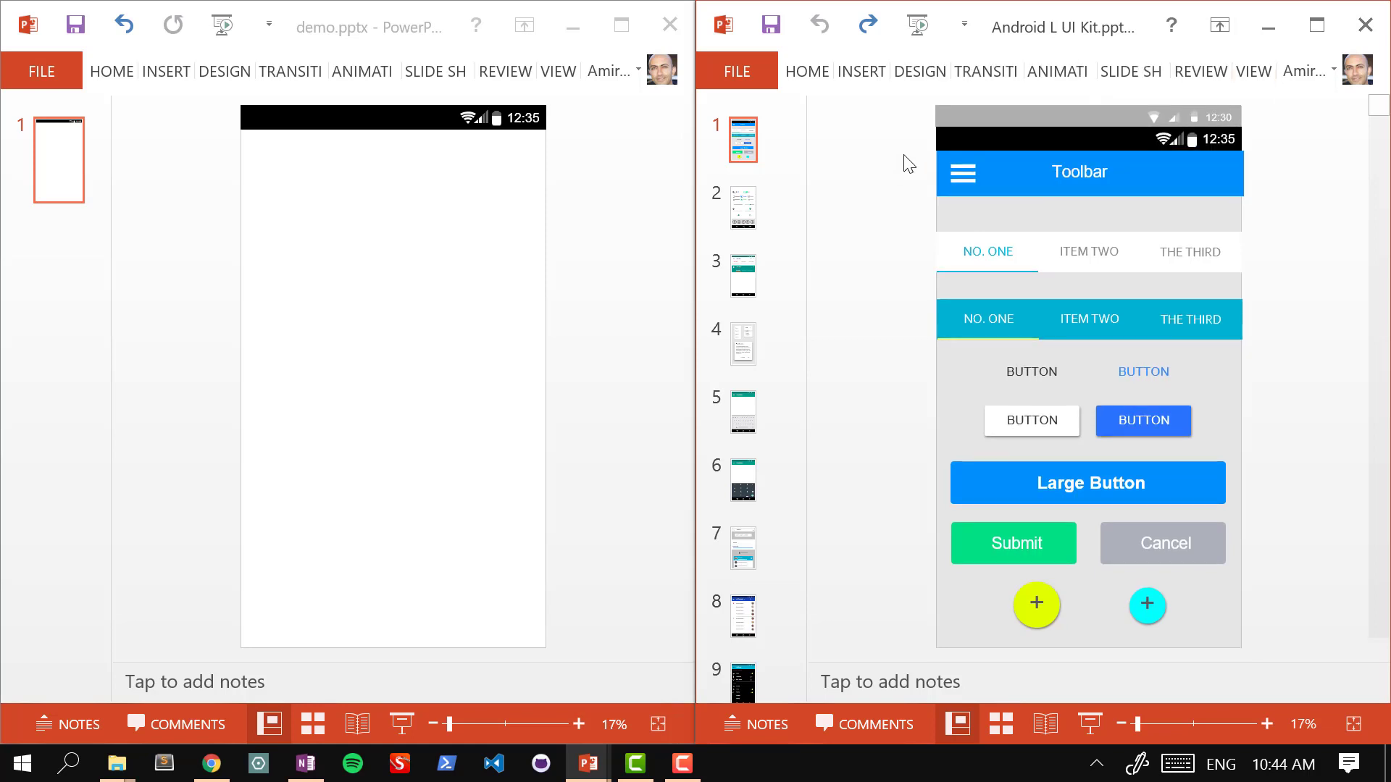
# Step: Copy the UI kit's blue Toolbar group and paste it just under the demo slide's status bar
pyautogui.click(1070, 186)
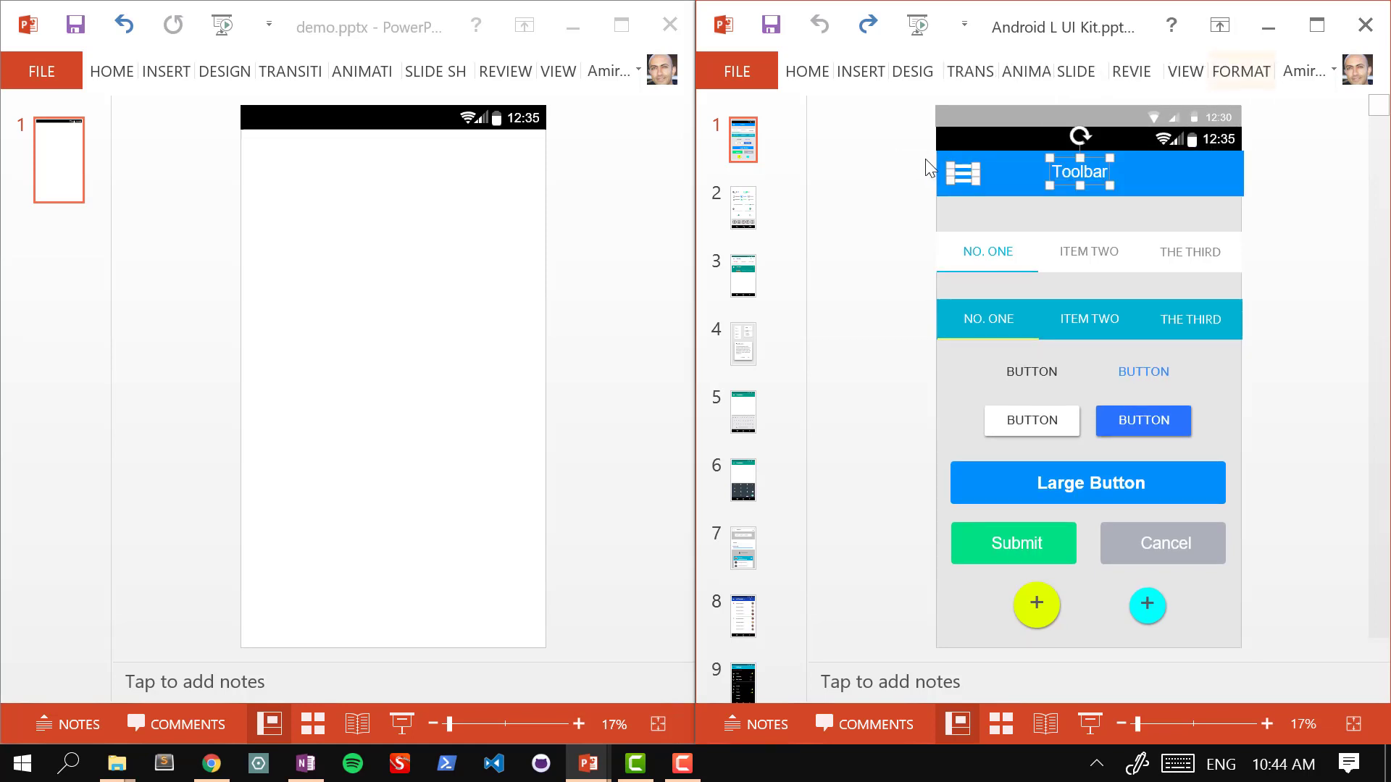
pyautogui.click(891, 152)
pyautogui.moveTo(882, 136); pyautogui.dragTo(792, 150)
pyautogui.click(1302, 184)
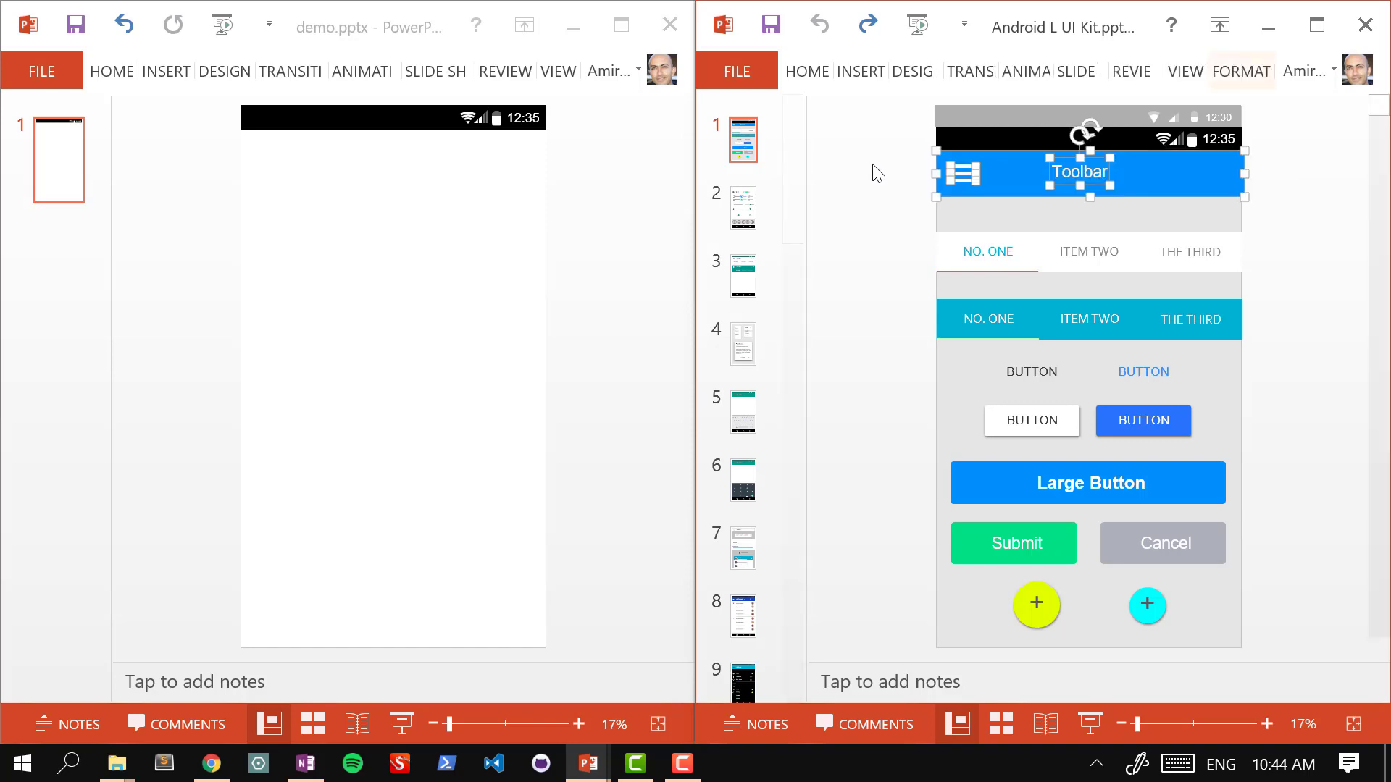
pyautogui.click(413, 215)
pyautogui.hotkey('ctrl', 'v')
pyautogui.moveTo(459, 184); pyautogui.dragTo(458, 163)
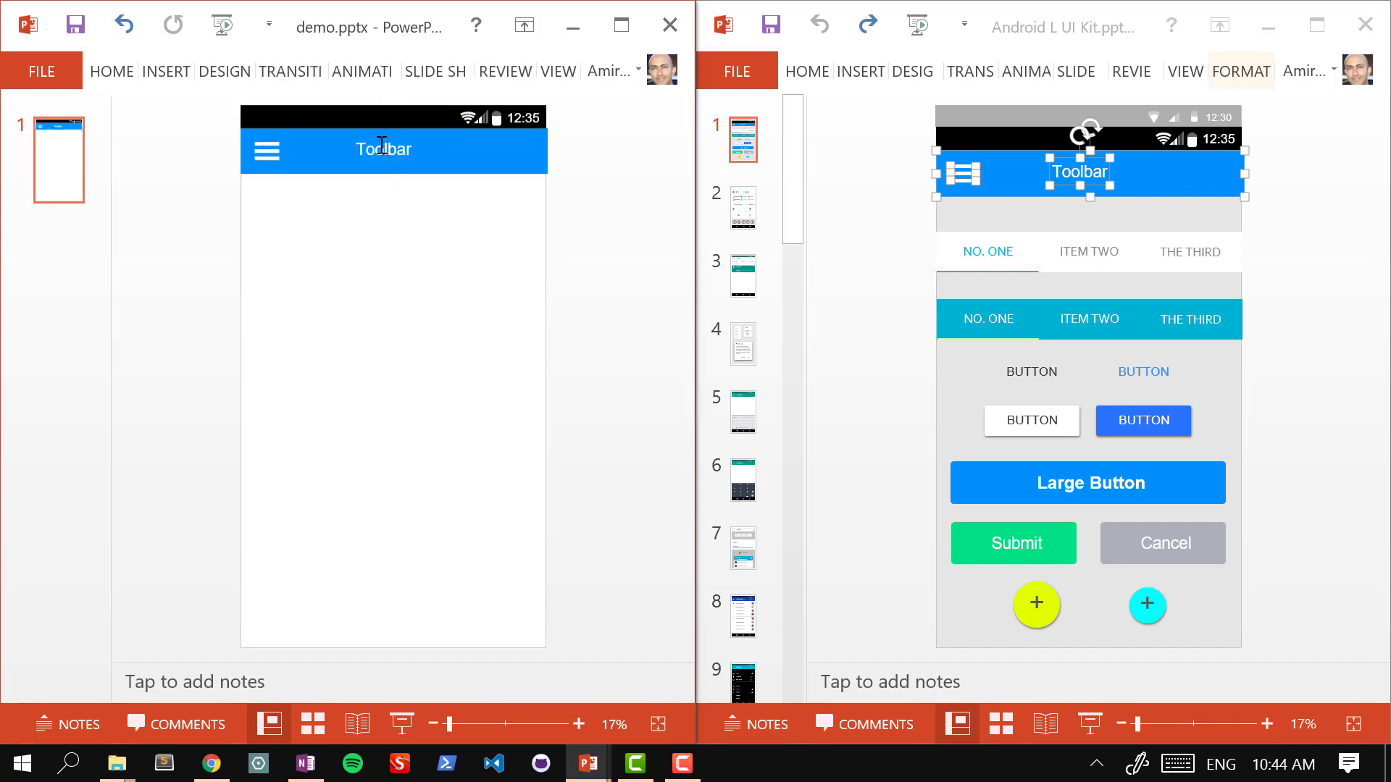
# Step: Retitle the pasted toolbar from 'Toolbar' to 'Invitations'
pyautogui.click(382, 158)
pyautogui.click(382, 157)
pyautogui.doubleClick(383, 157)
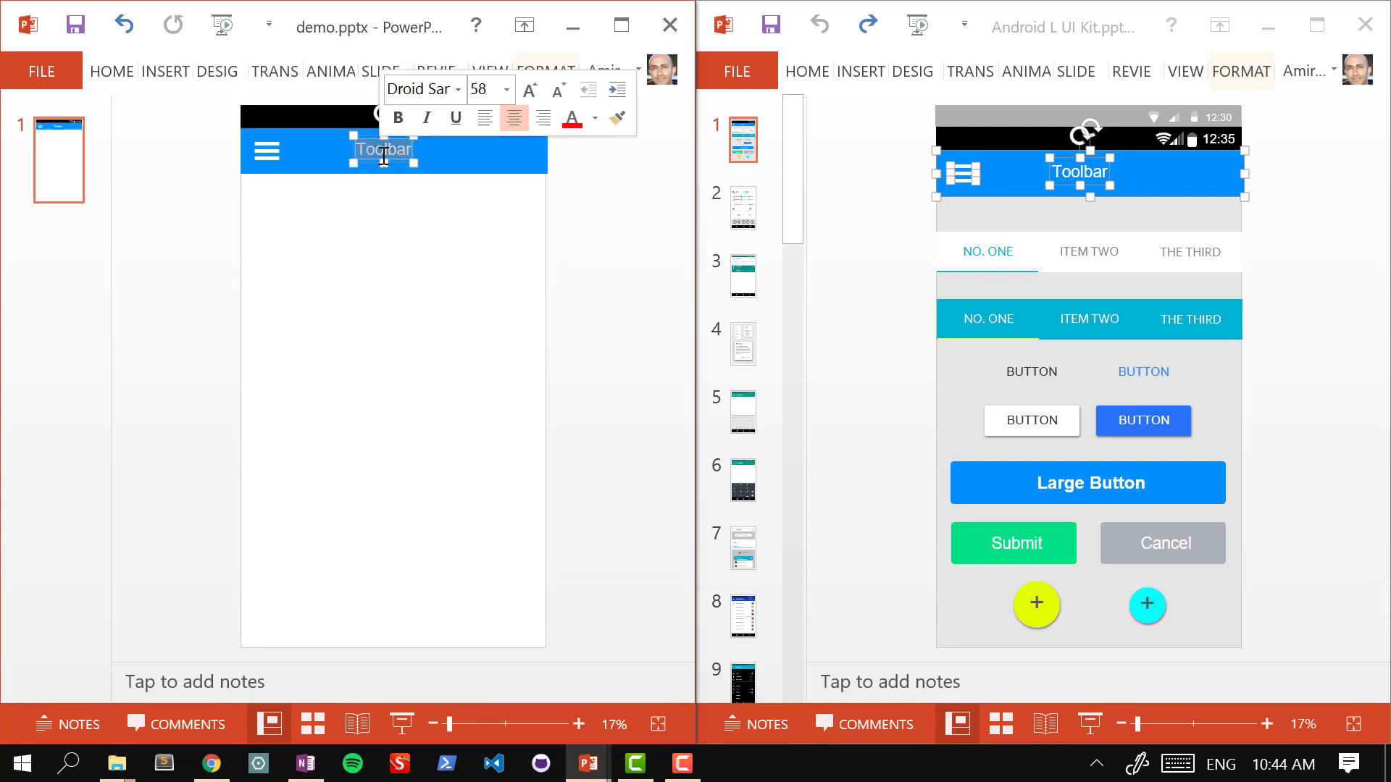
pyautogui.write('Invitations')
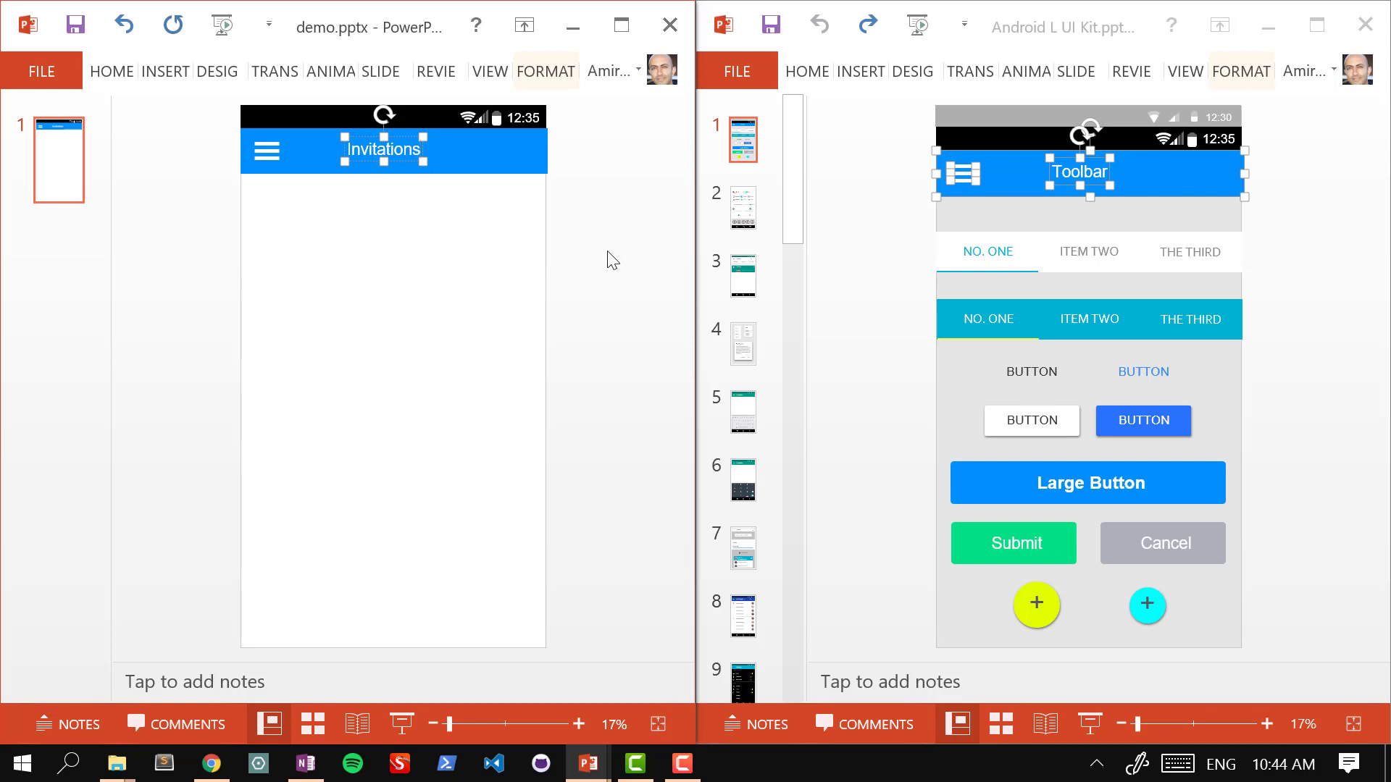
pyautogui.click(609, 253)
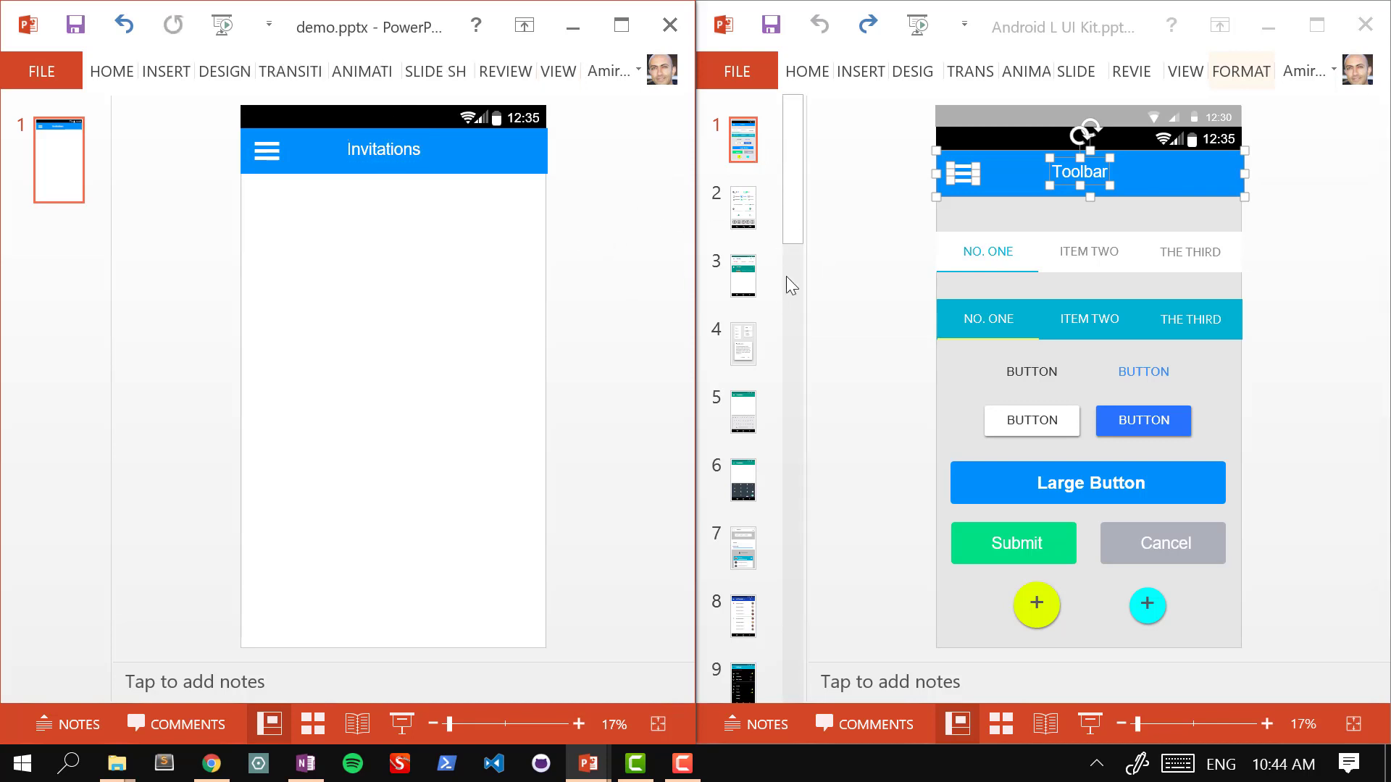
# Step: Copy the UI kit's BUTTON text box onto the demo slide, undoing a wrong first paste
pyautogui.click(1050, 374)
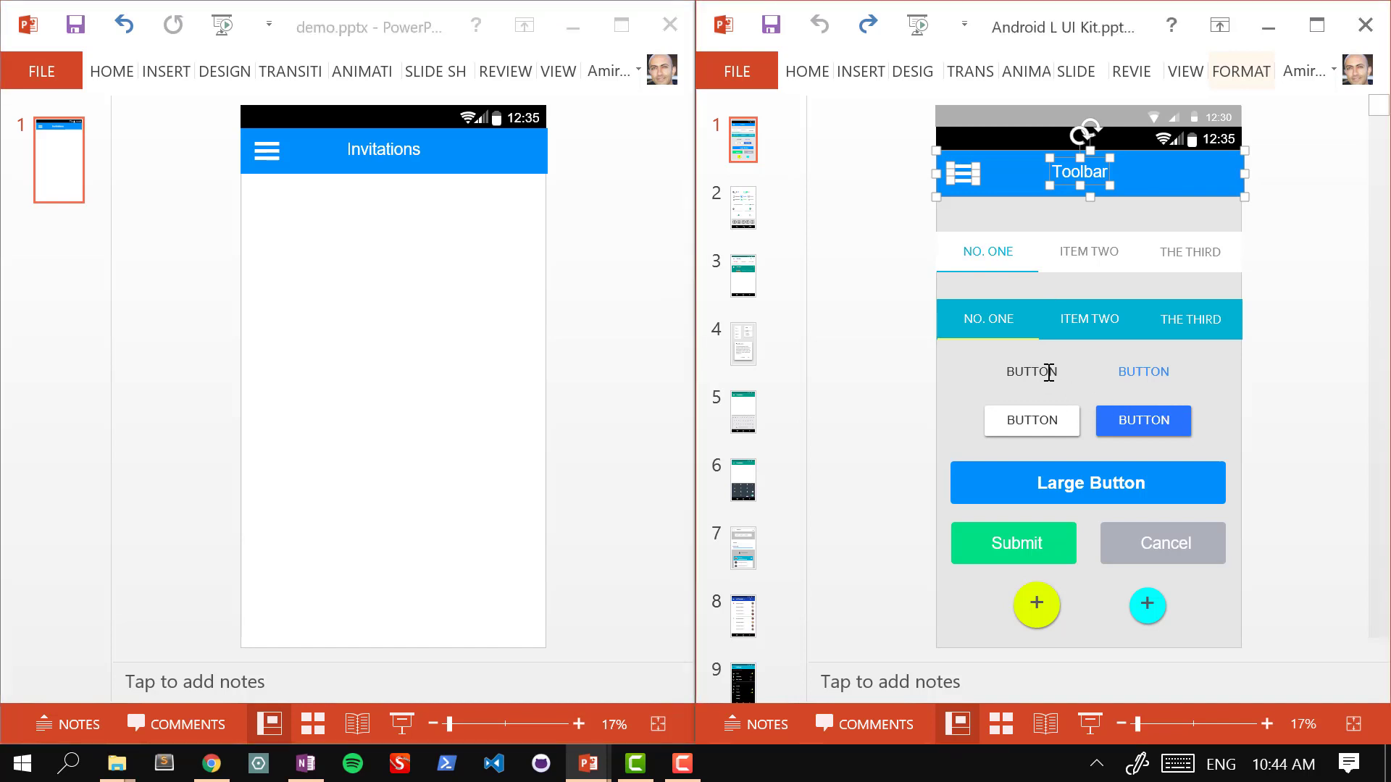
pyautogui.click(1018, 371)
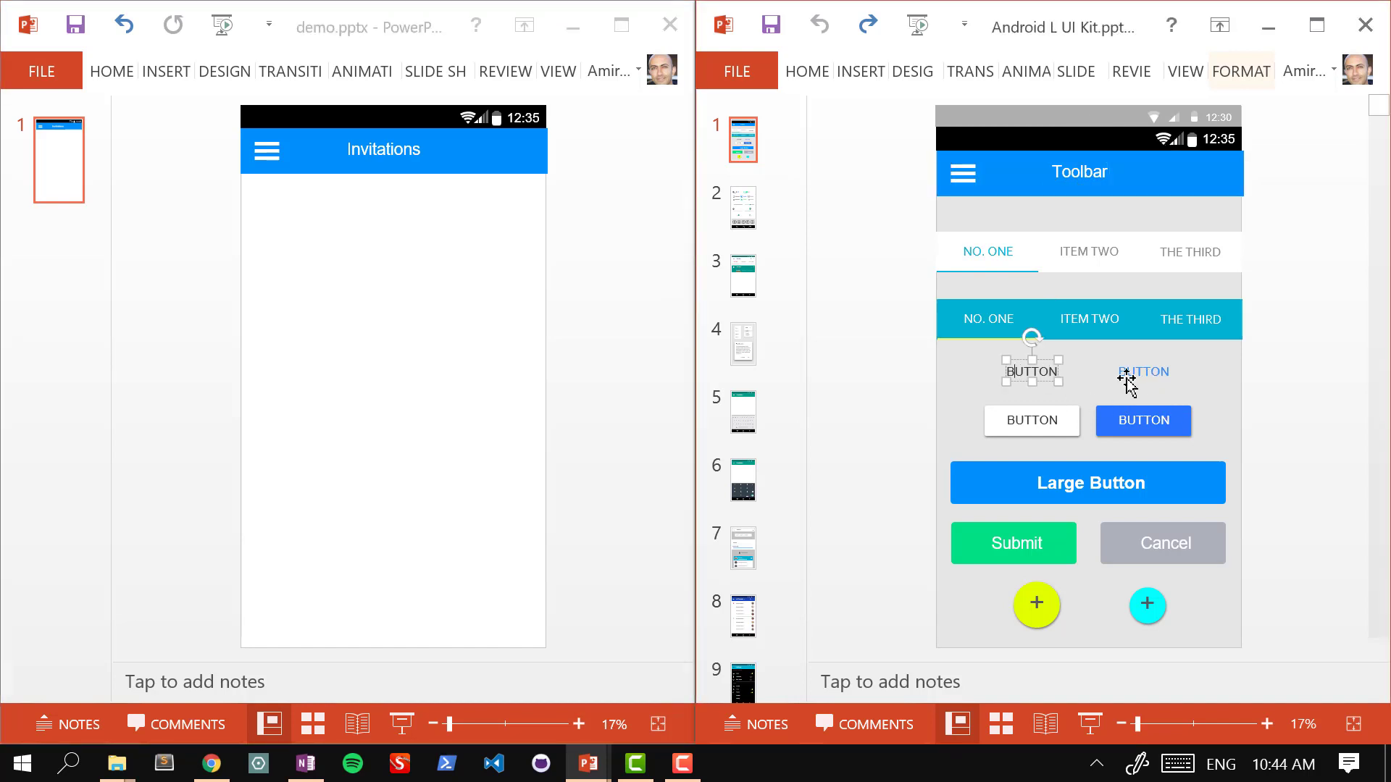
pyautogui.click(373, 287)
pyautogui.hotkey('ctrl', 'v')
pyautogui.hotkey('ctrl', 'z')
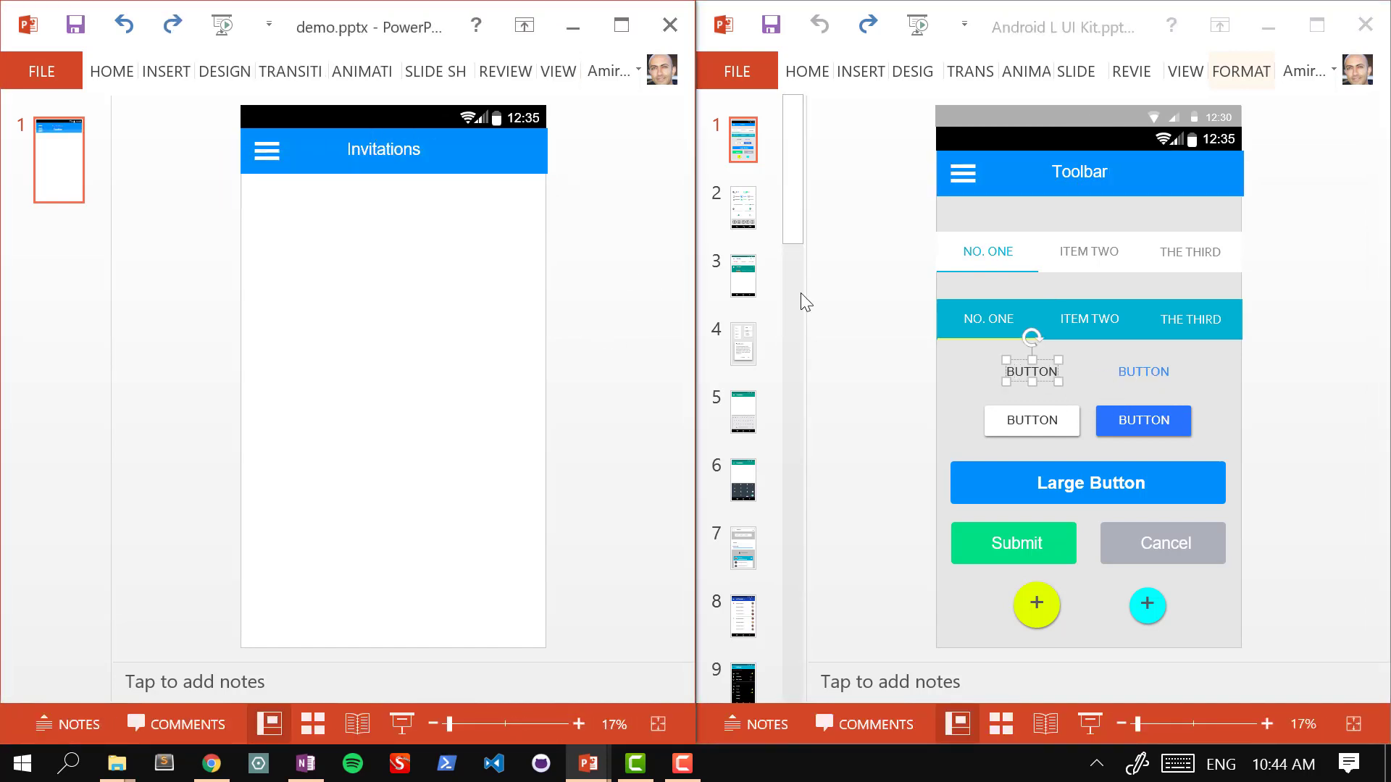
pyautogui.click(1039, 374)
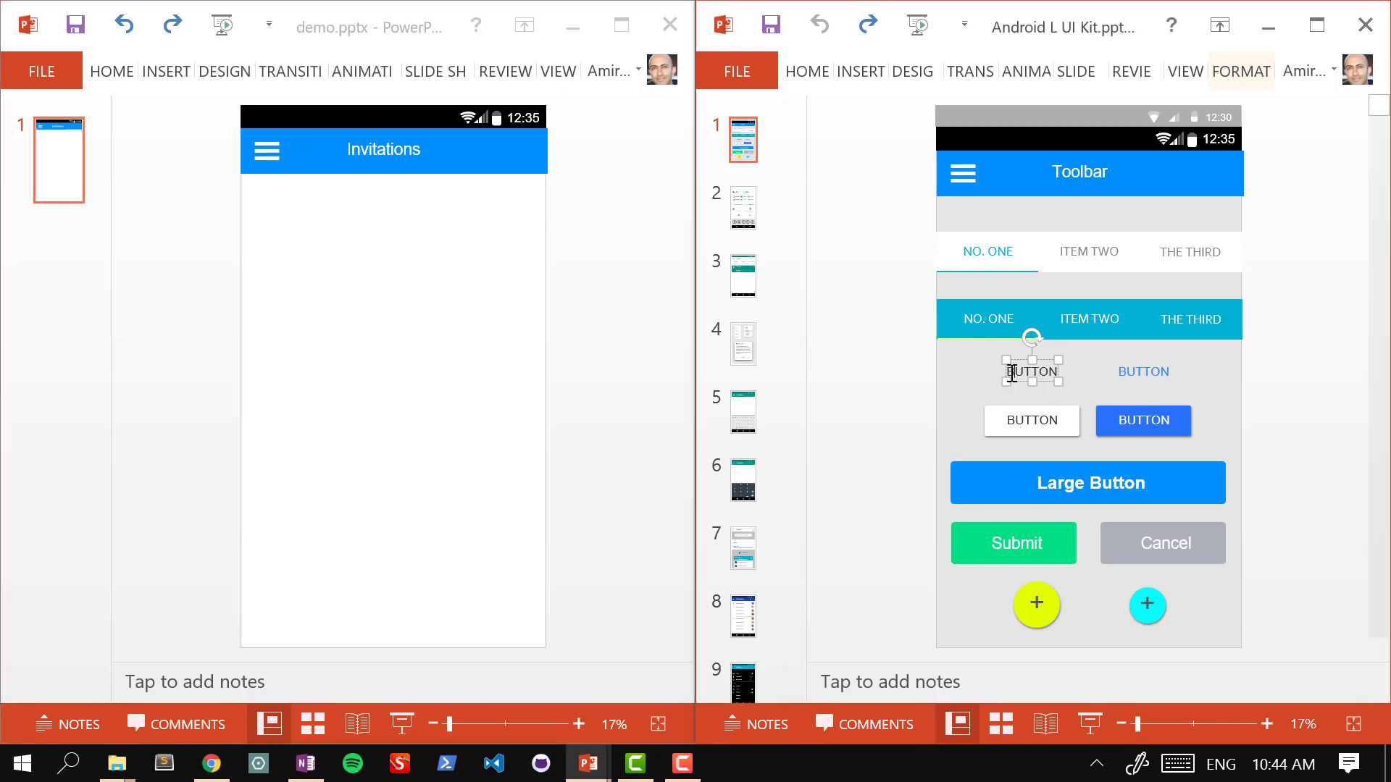
pyautogui.click(487, 301)
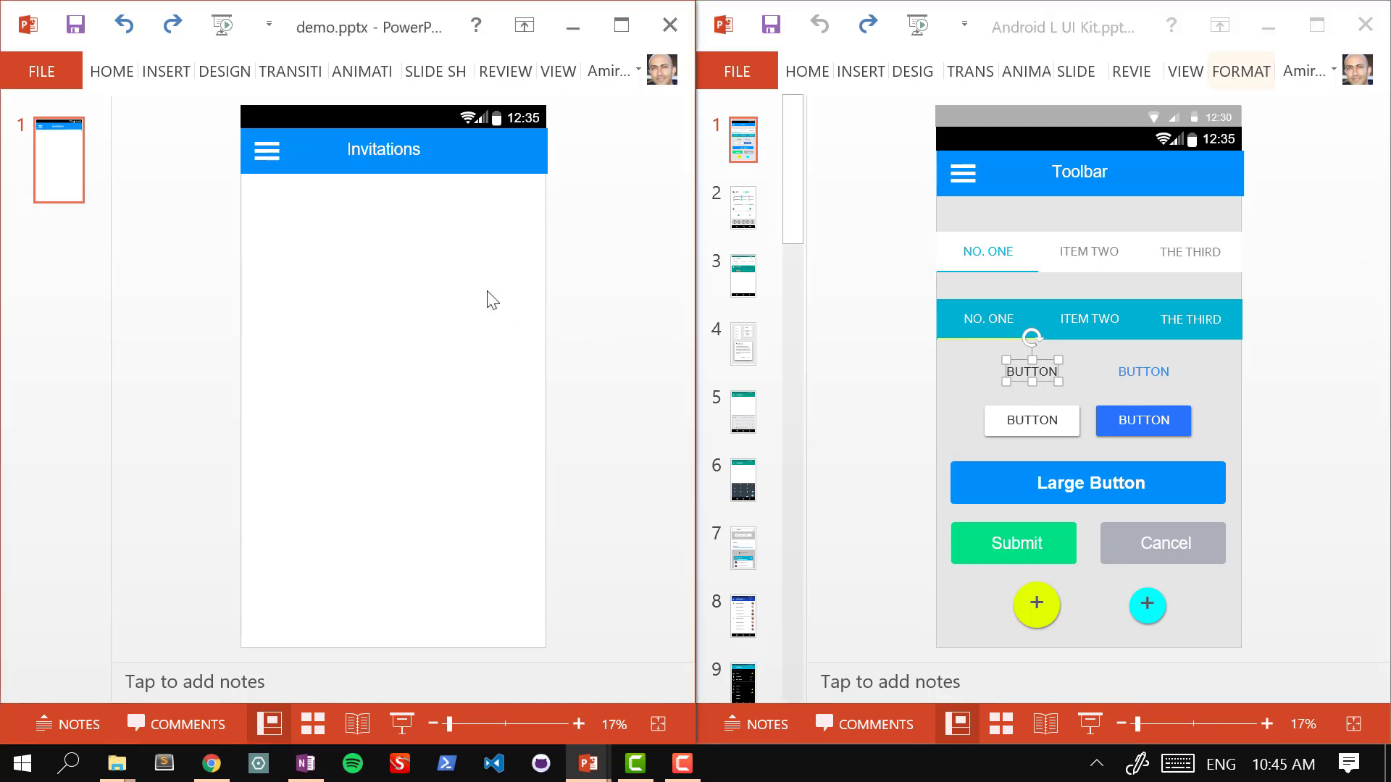
pyautogui.hotkey('ctrl', 'v')
# Step: Move the pasted BUTTON text box just below the Invitations bar
pyautogui.click(438, 358)
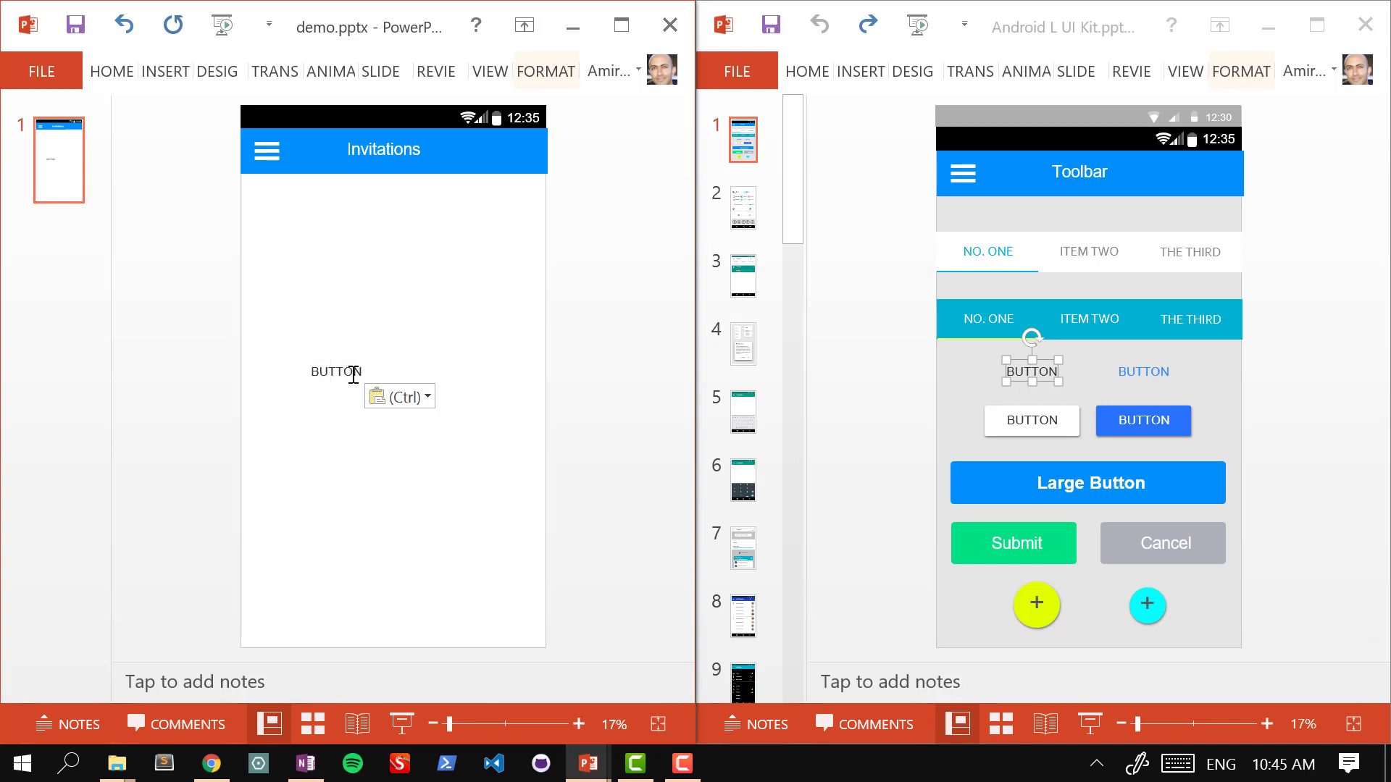
pyautogui.doubleClick(345, 373)
pyautogui.click(377, 279)
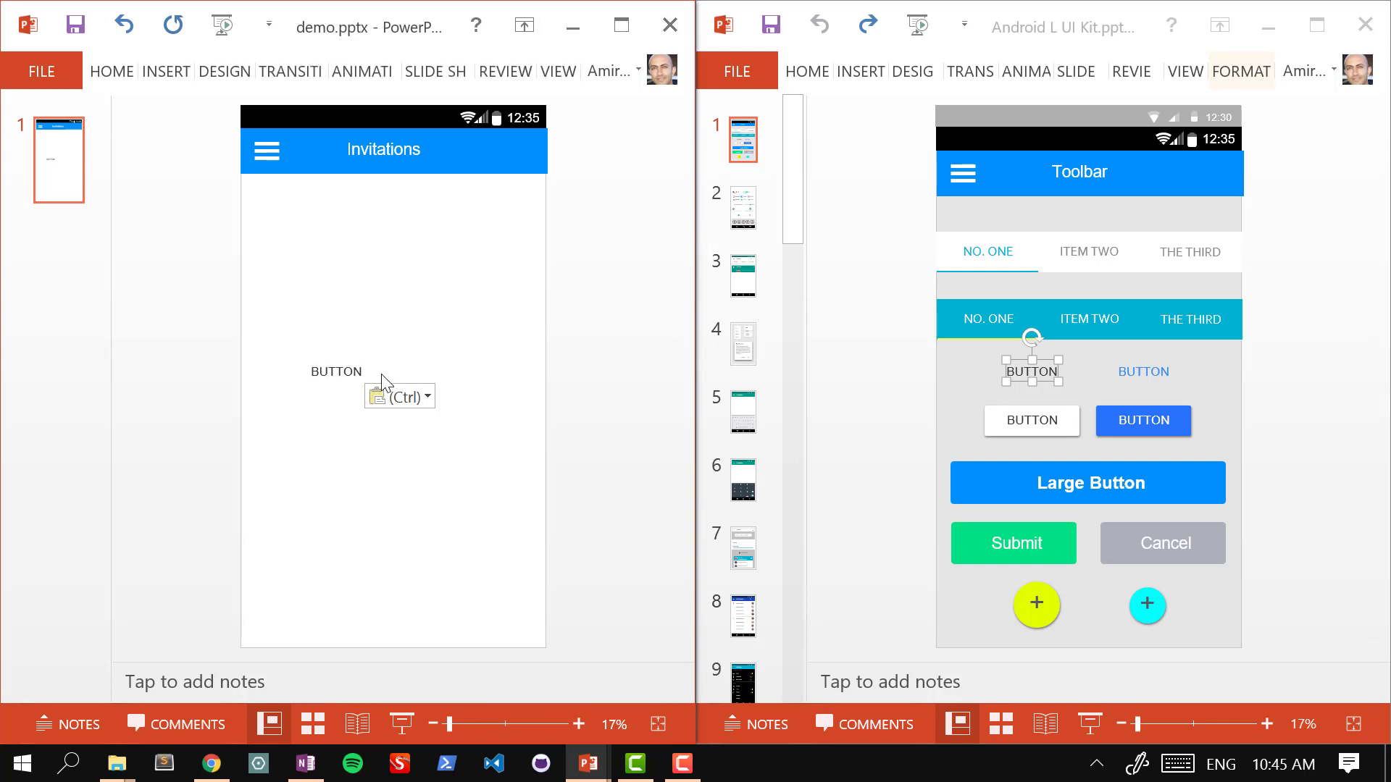
pyautogui.click(335, 366)
pyautogui.moveTo(320, 366); pyautogui.dragTo(311, 210)
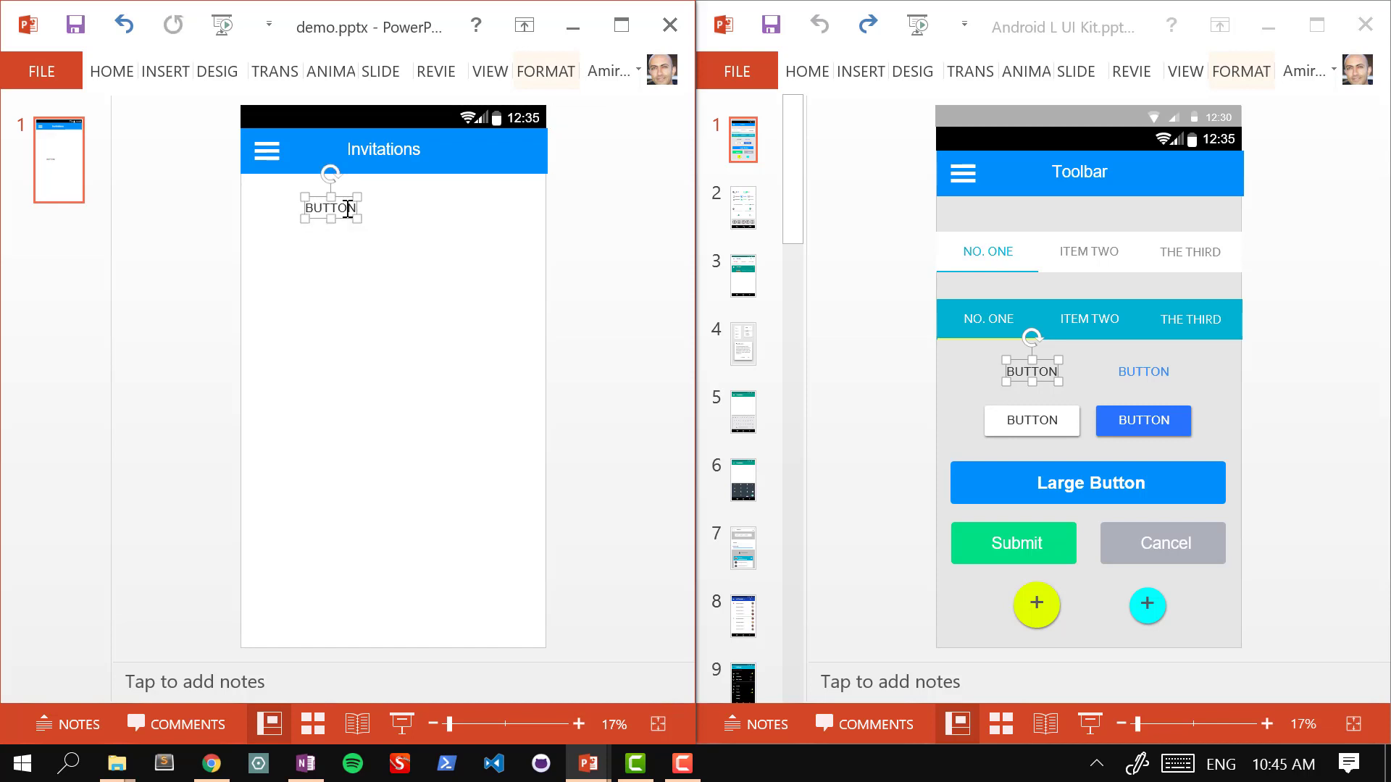
# Step: Replace BUTTON with 'Lunch at Calafia Café in Palo Alto' and nudge it up under the toolbar
pyautogui.doubleClick(348, 208)
pyautogui.write('Lunch')
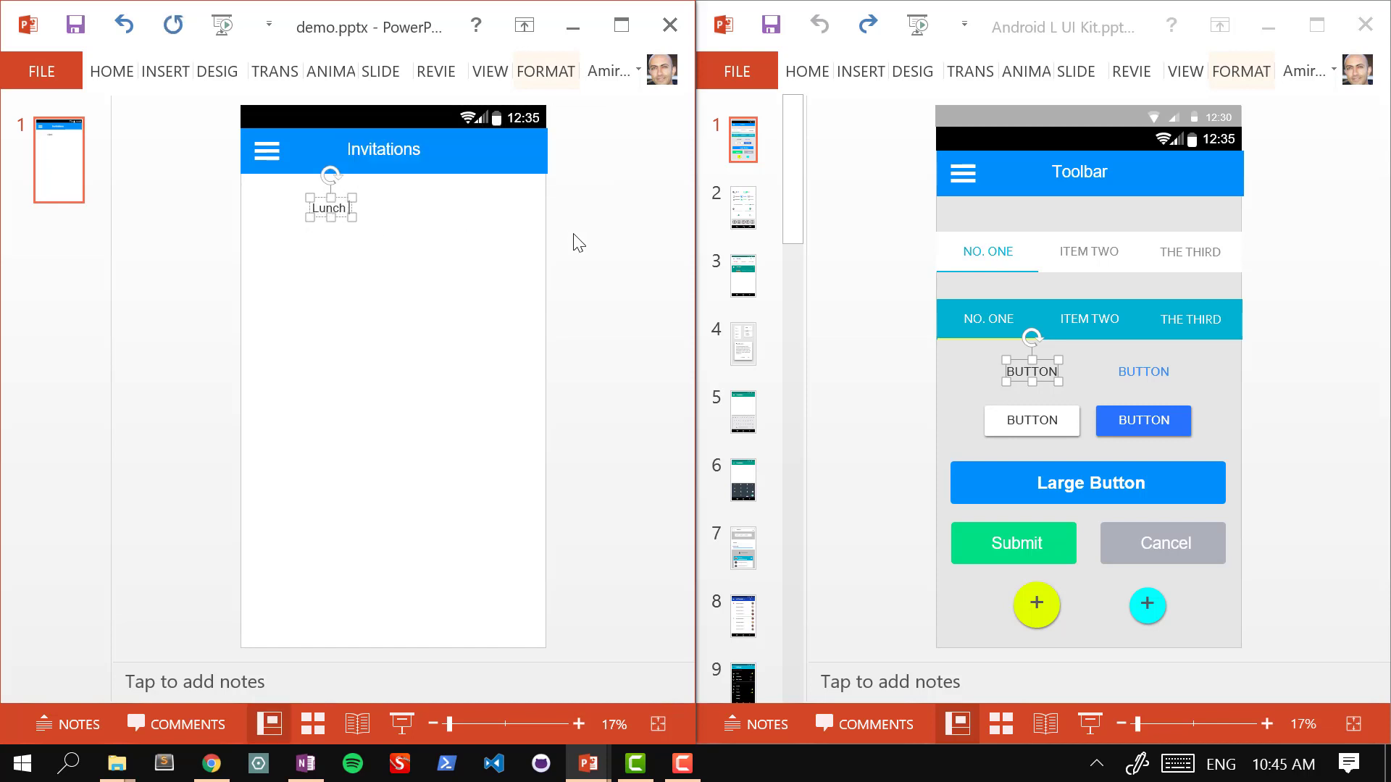
pyautogui.write(' at Cala')
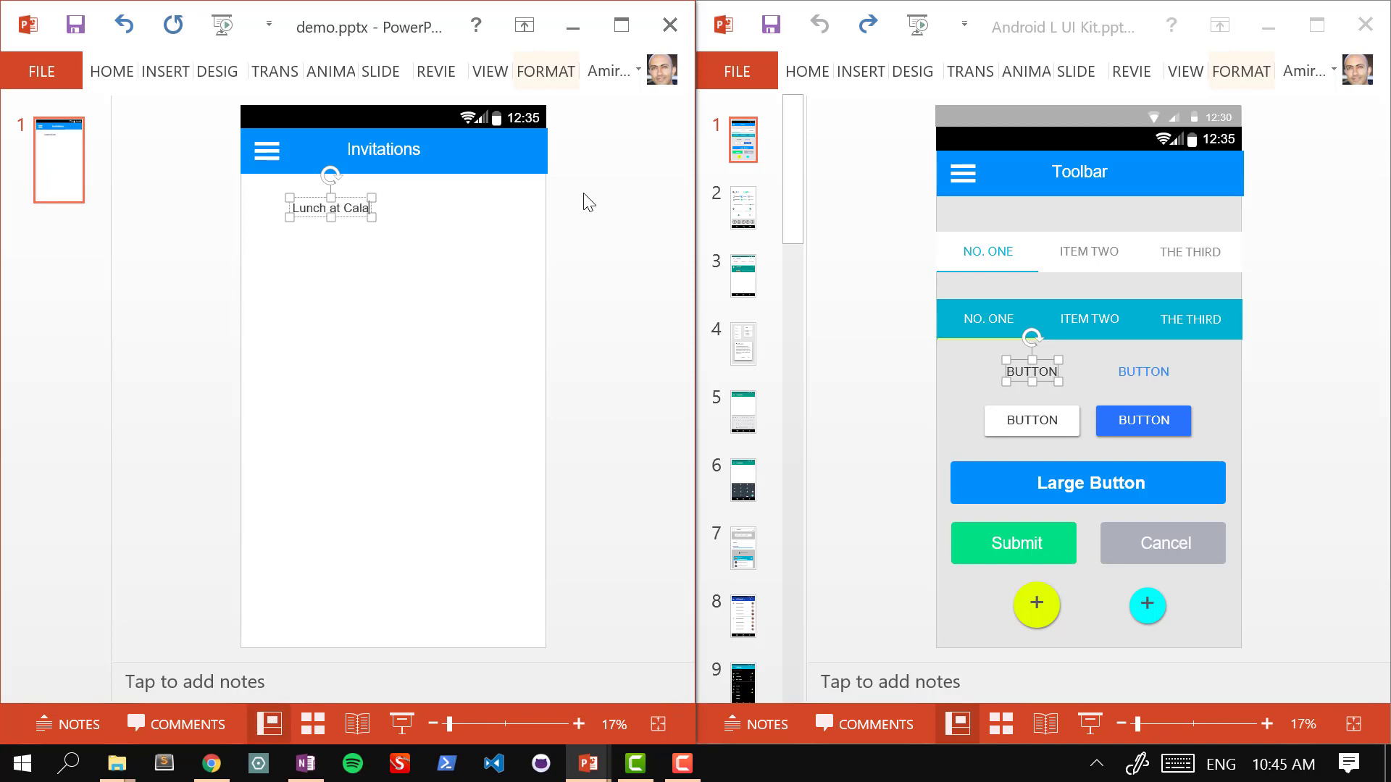
pyautogui.write('fia Café in')
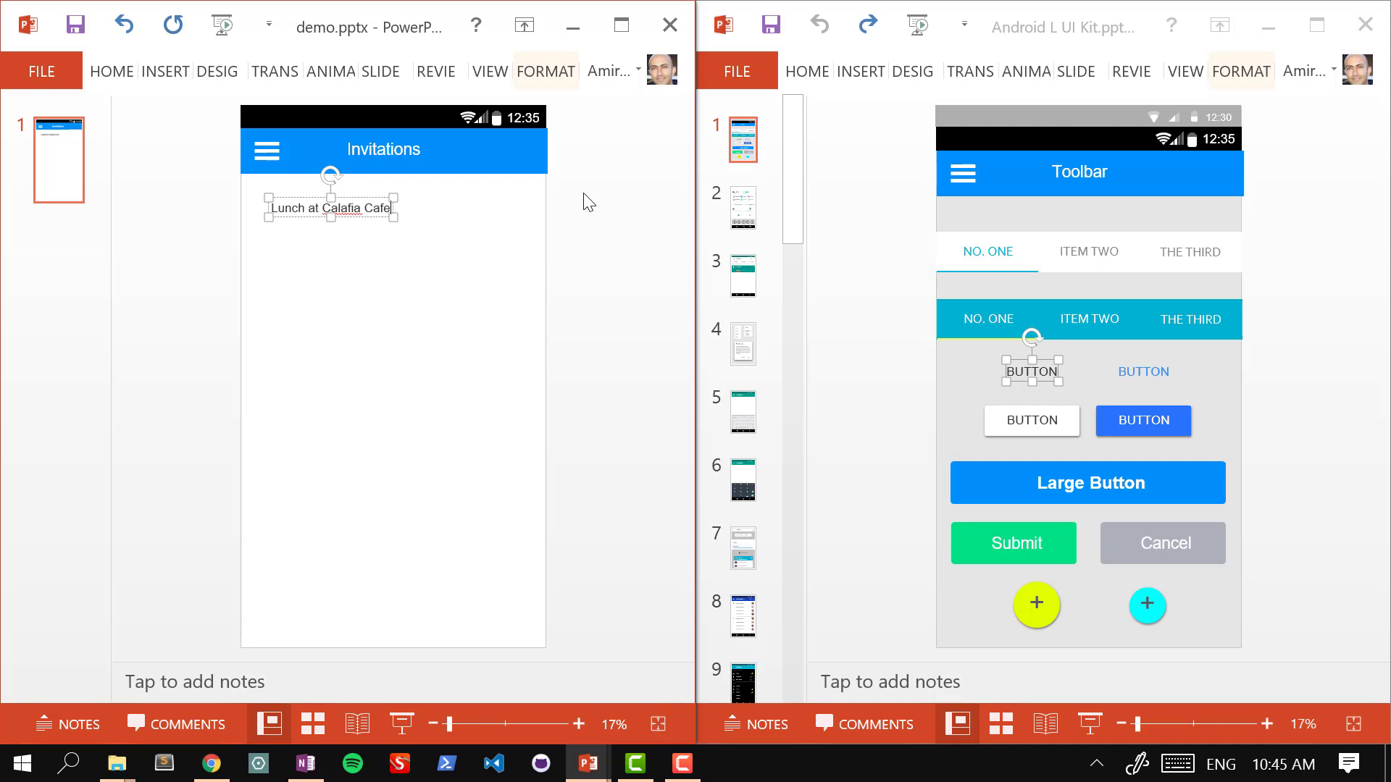
pyautogui.write(' Palo Alto')
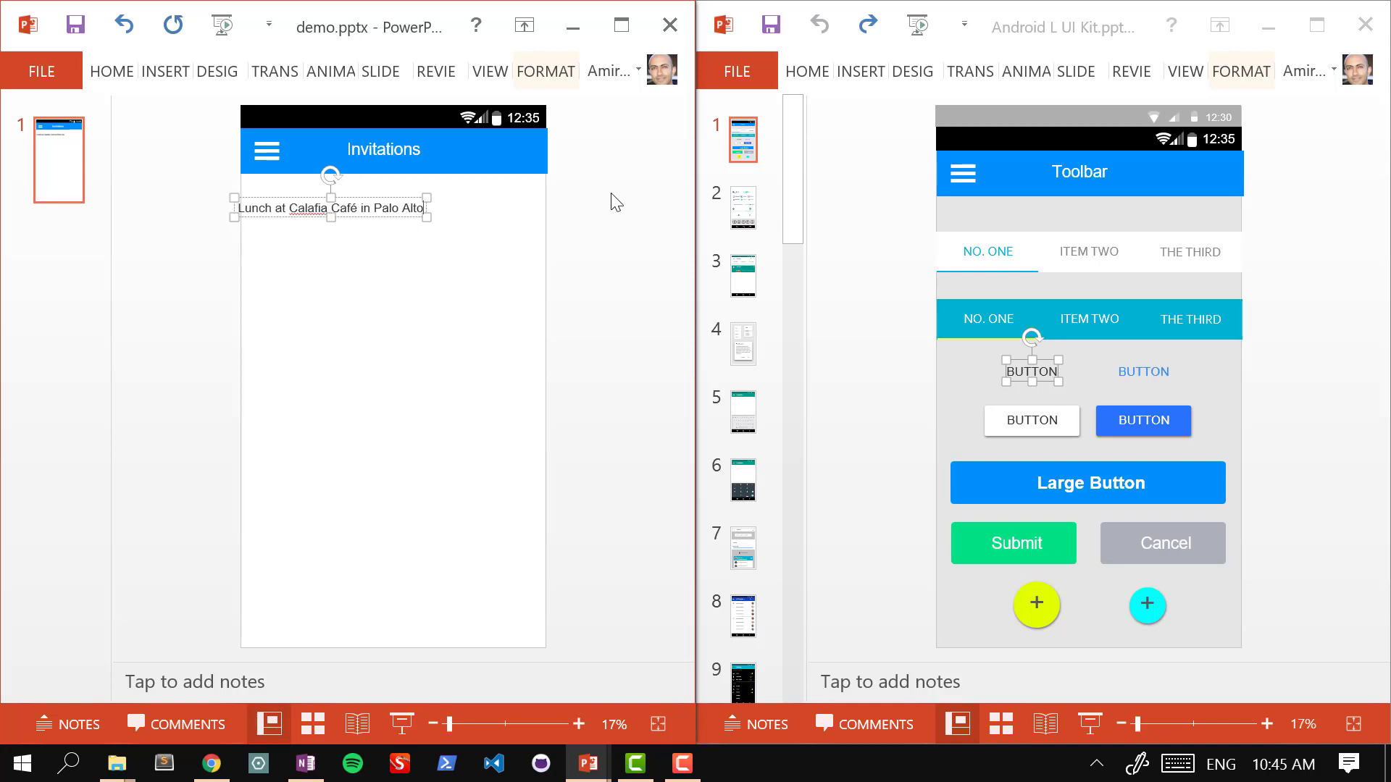
pyautogui.click(611, 194)
pyautogui.click(352, 210)
pyautogui.moveTo(612, 128); pyautogui.dragTo(352, 193)
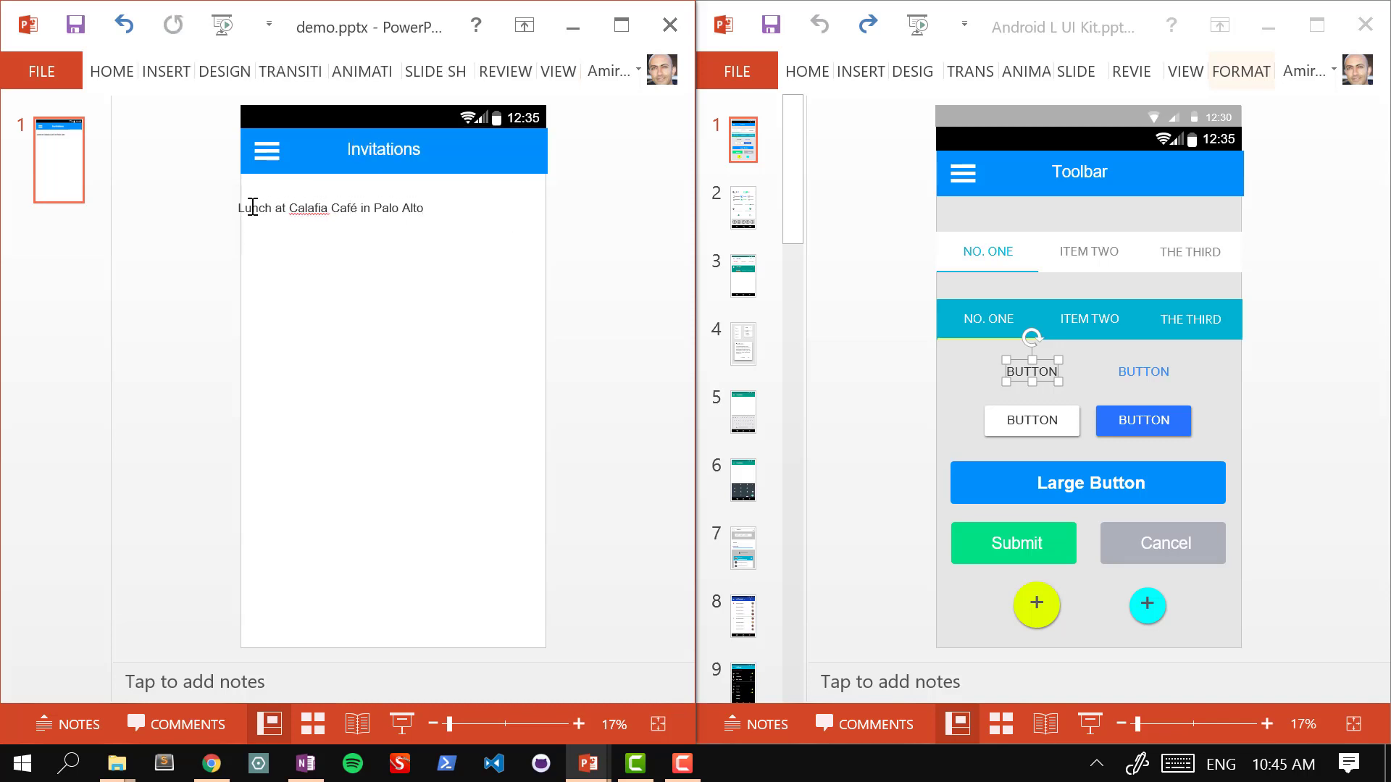
pyautogui.moveTo(234, 208); pyautogui.dragTo(273, 197)
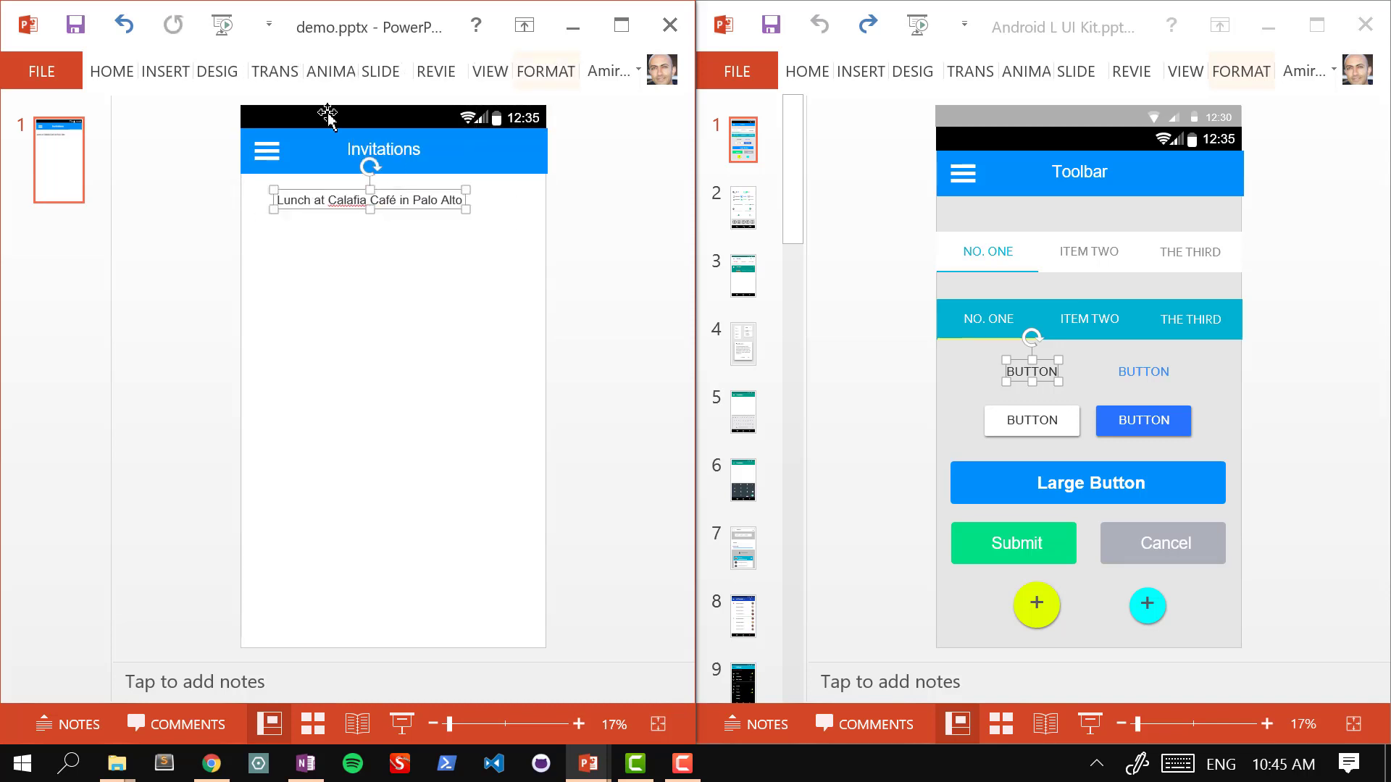
# Step: Make the lunch entry bold with a larger font size
pyautogui.click(110, 72)
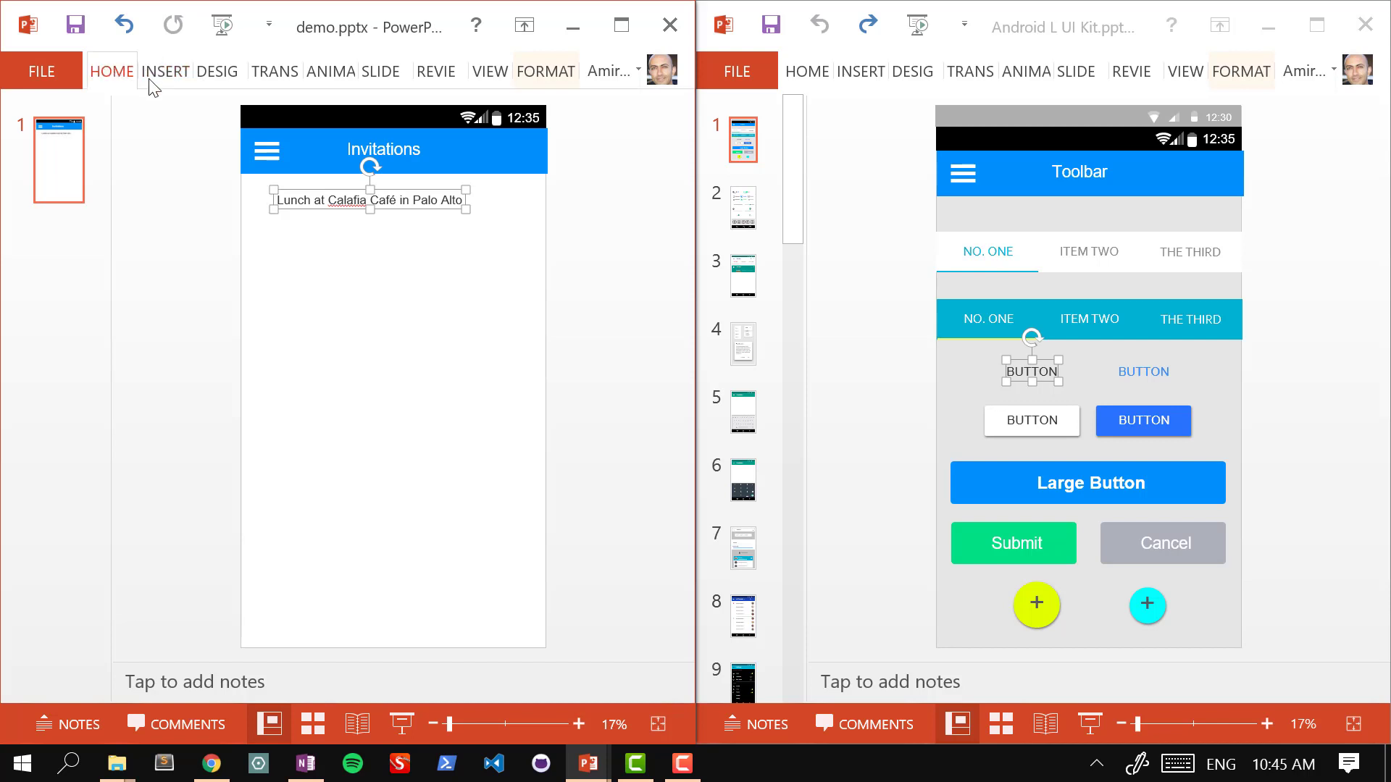
pyautogui.click(210, 182)
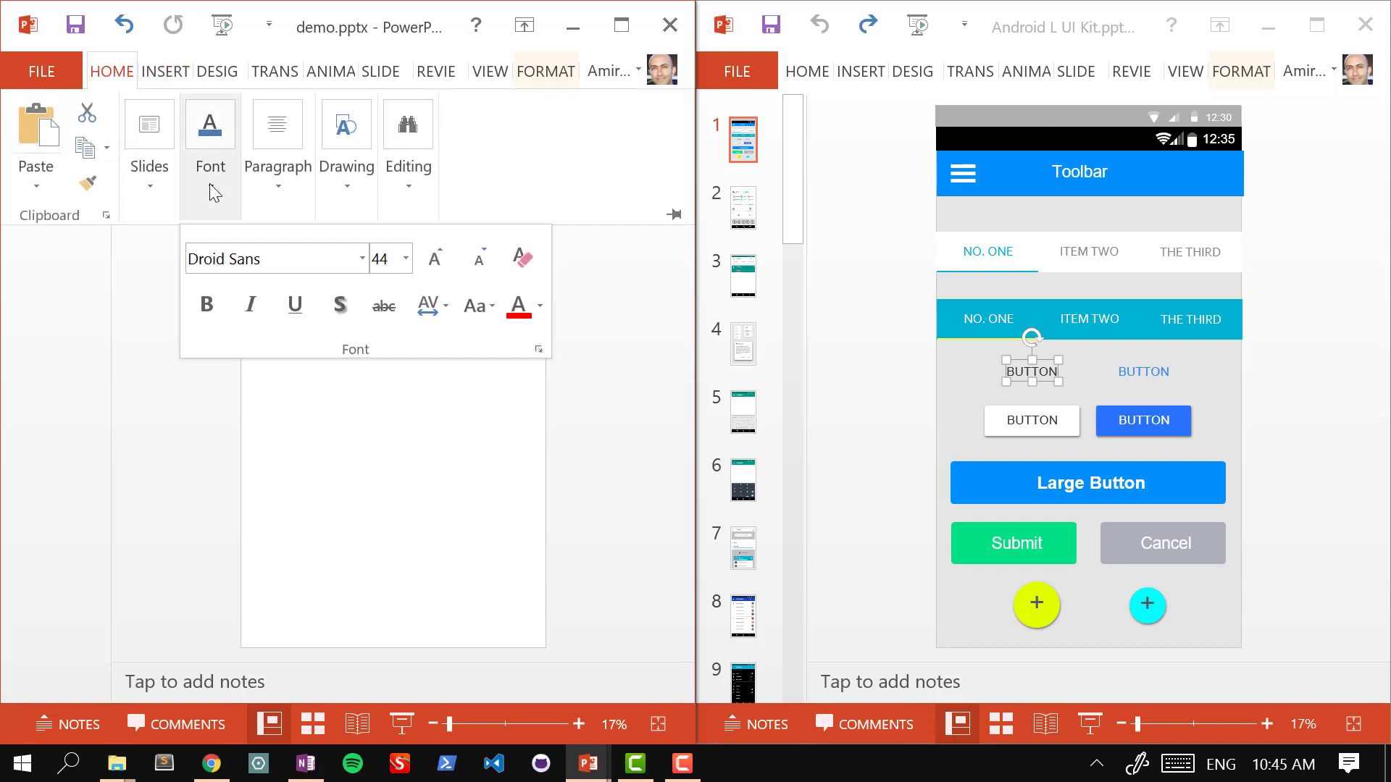
pyautogui.click(198, 308)
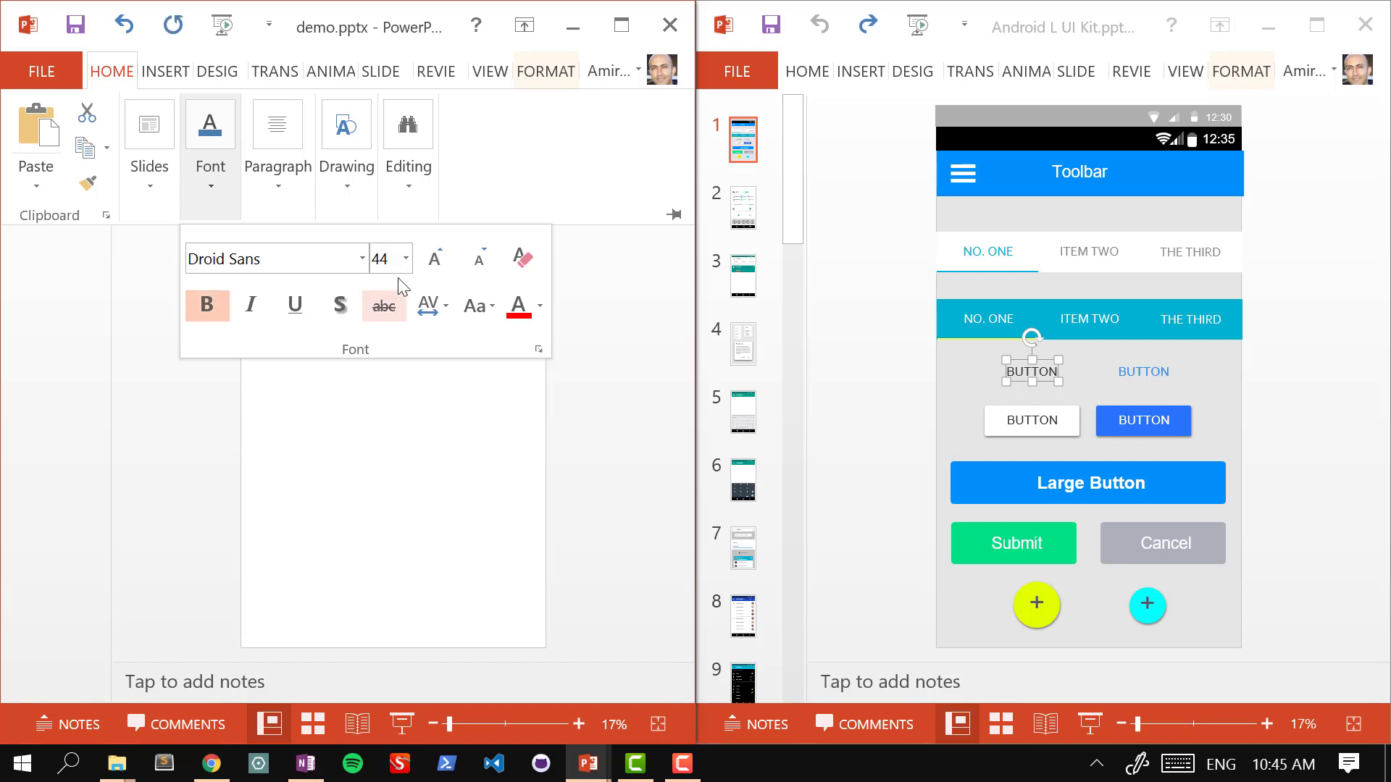
pyautogui.click(406, 259)
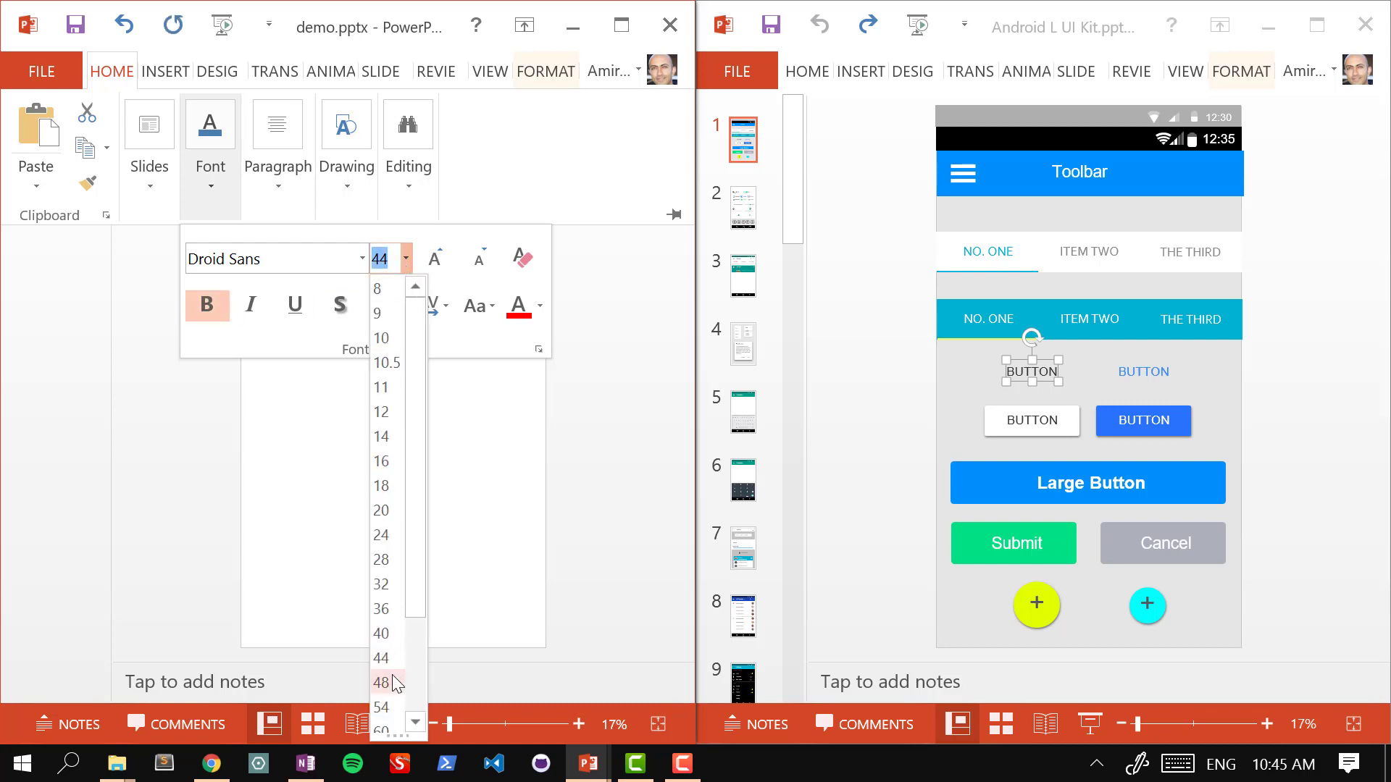
pyautogui.click(517, 589)
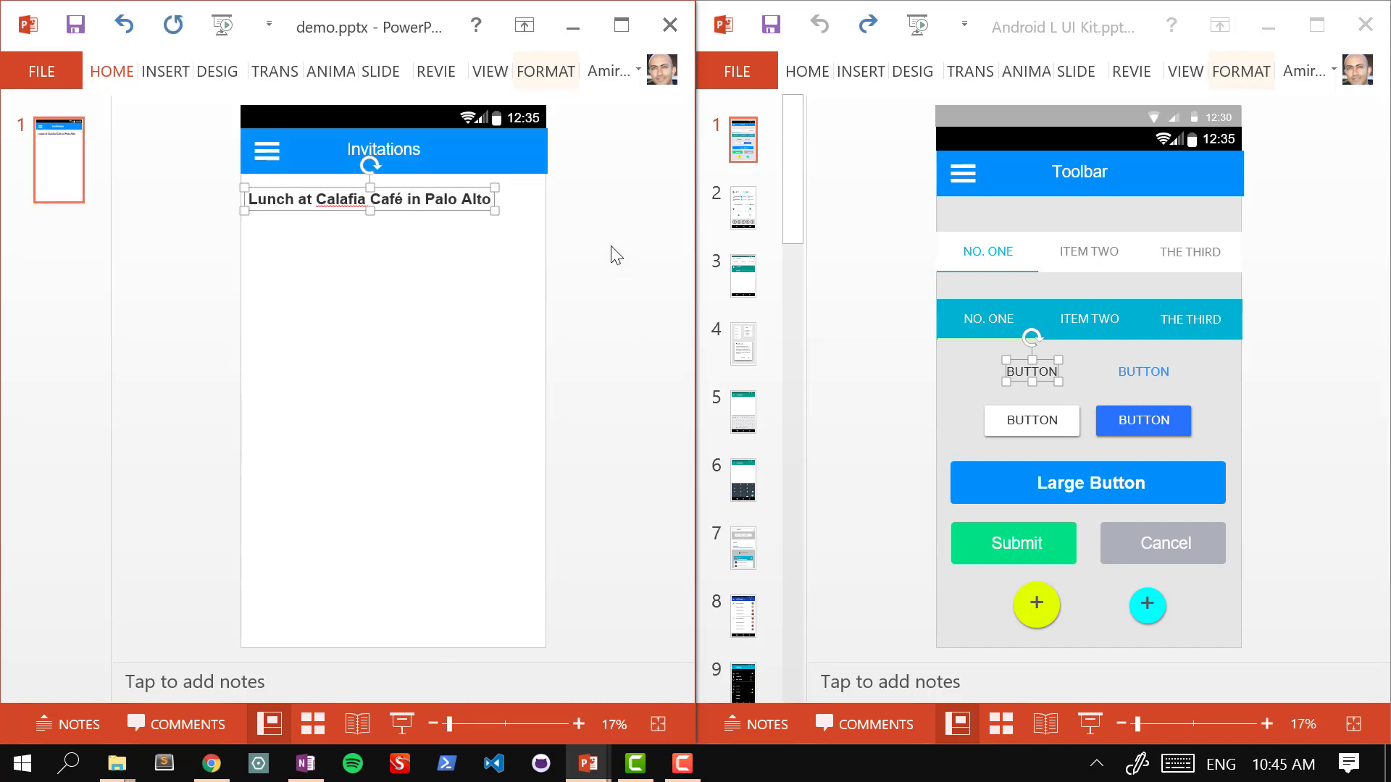
pyautogui.click(331, 265)
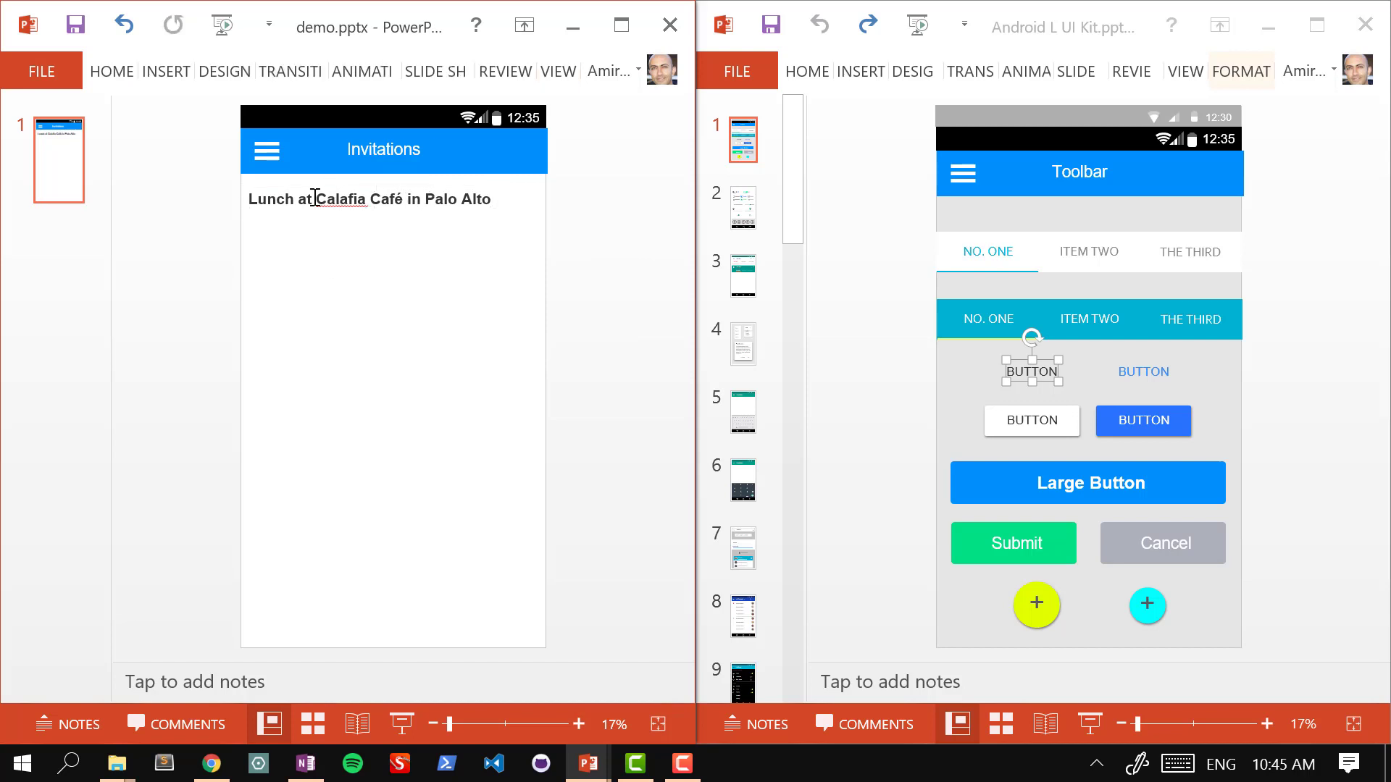
# Step: Nudge the lunch entry right to centre it under the Invitations bar, then paste a copy
pyautogui.click(286, 198)
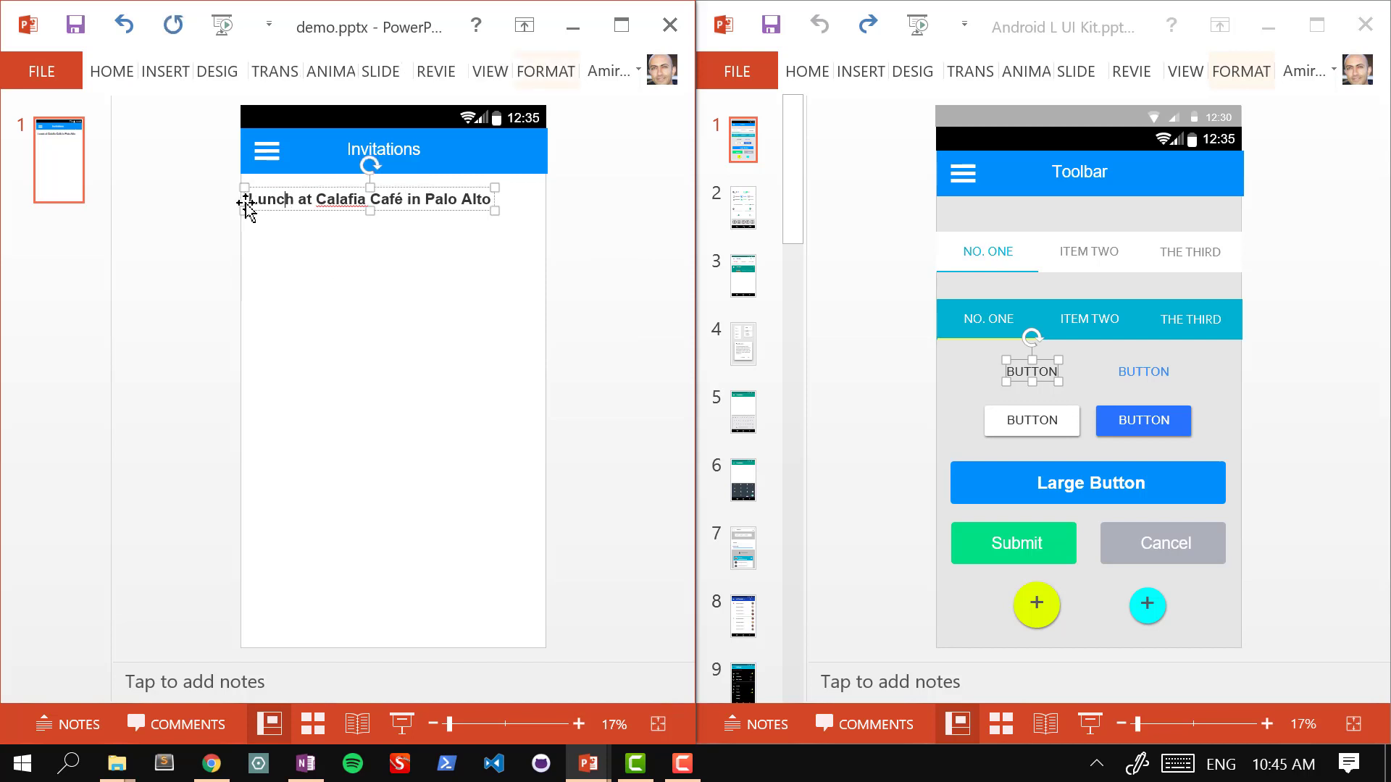
pyautogui.click(254, 244)
pyautogui.click(302, 198)
pyautogui.press('Right')
pyautogui.press('Right')
pyautogui.press('Right')
pyautogui.press('Right')
pyautogui.press('Right')
pyautogui.press('Right')
pyautogui.press('Right')
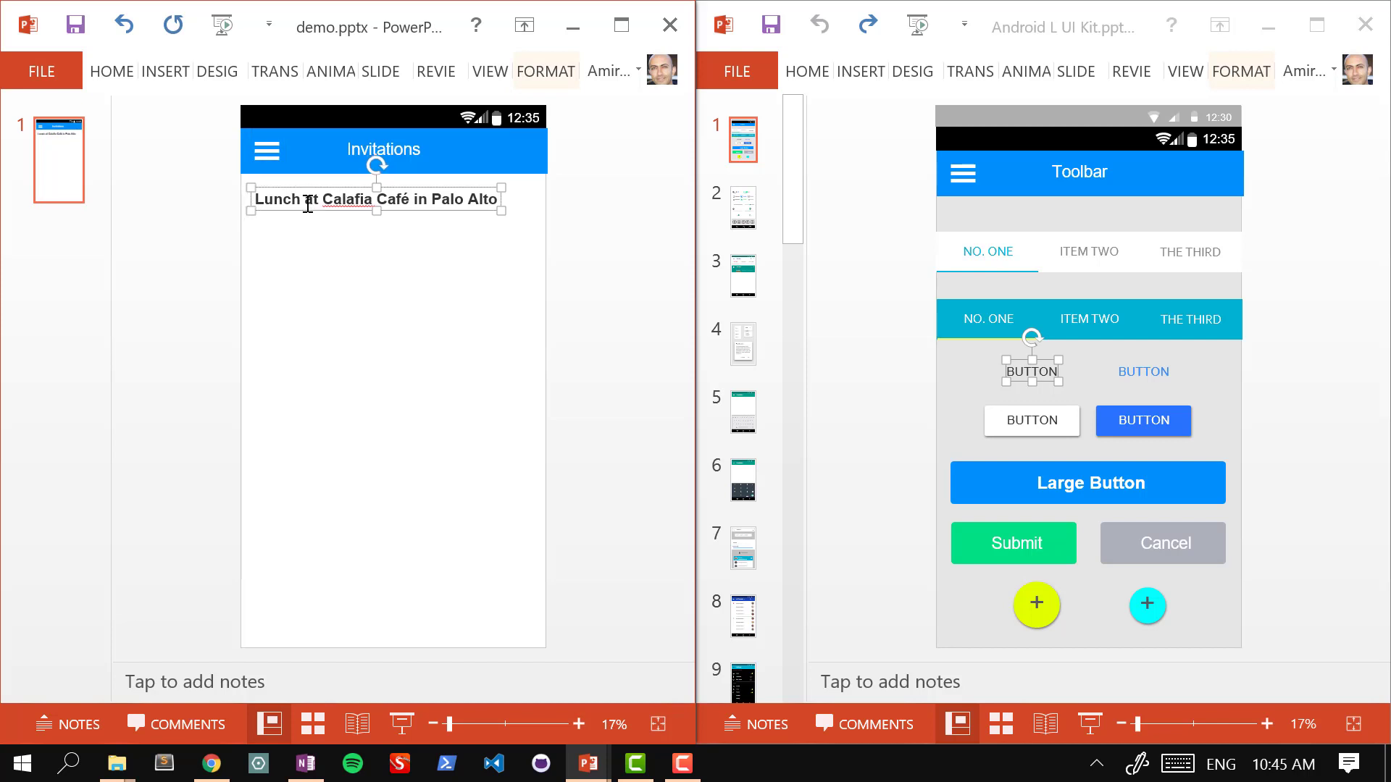
pyautogui.press('Right')
pyautogui.press('Right')
pyautogui.press('Right')
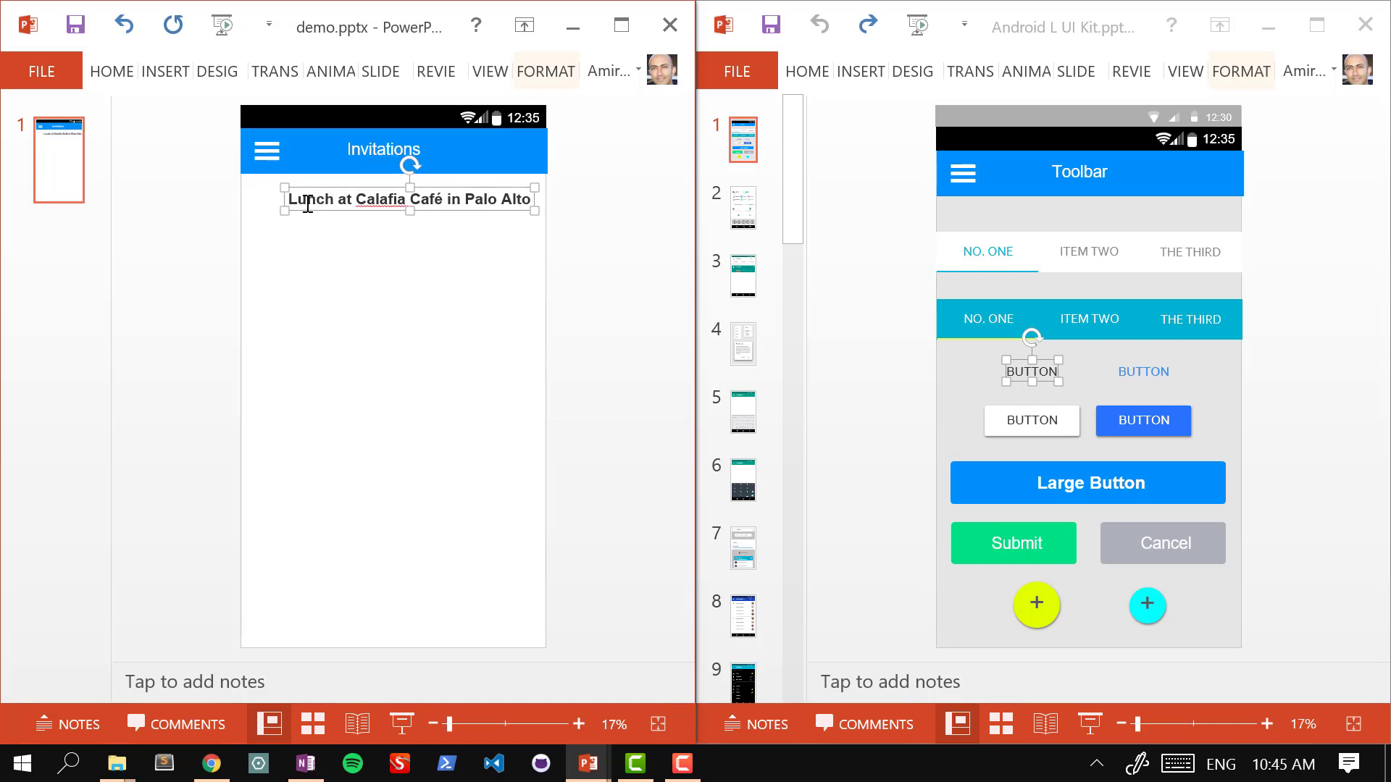
pyautogui.press('Left')
pyautogui.press('Left')
pyautogui.press('Left')
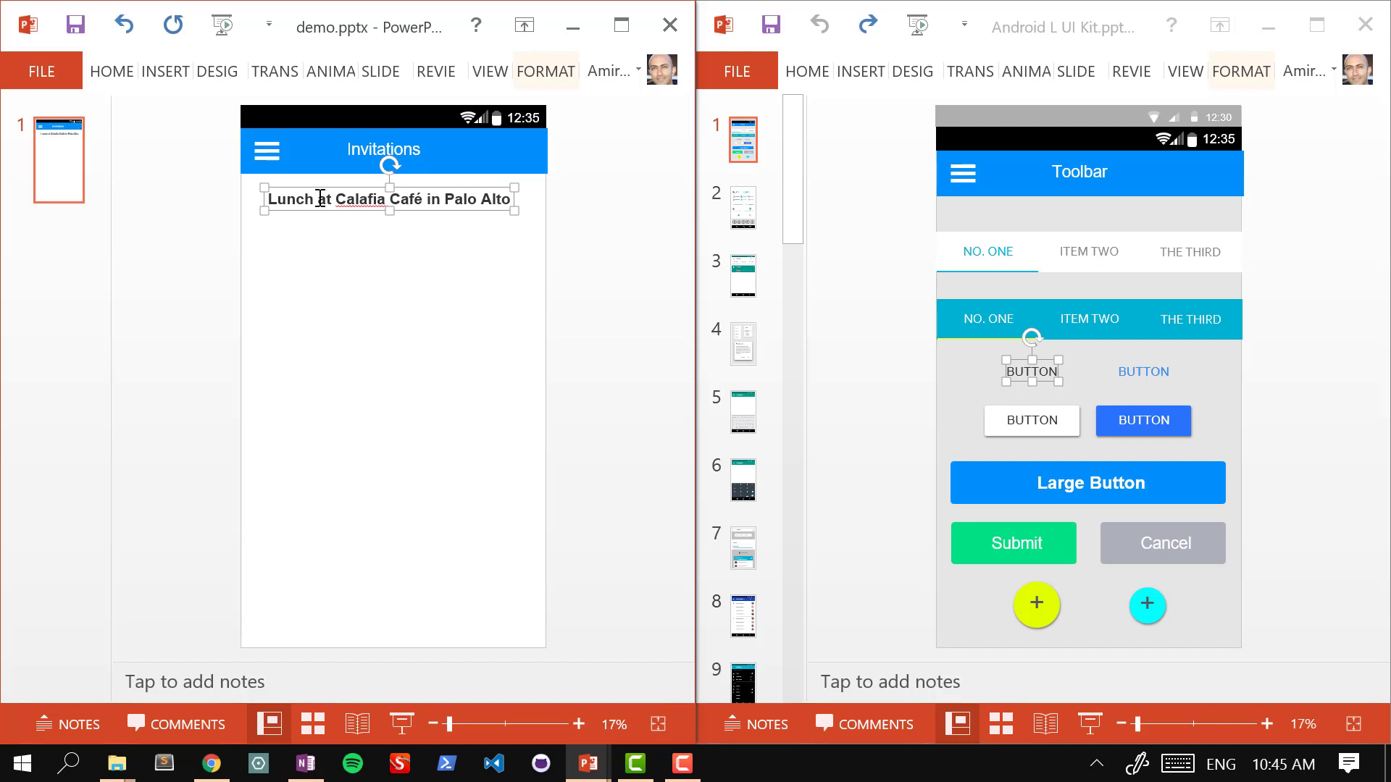
pyautogui.hotkey('ctrl', 'v')
# Step: Move the copy below the lunch entry and retype it as 'Dinner at Millenium in San Francisco'
pyautogui.moveTo(342, 214); pyautogui.dragTo(330, 264)
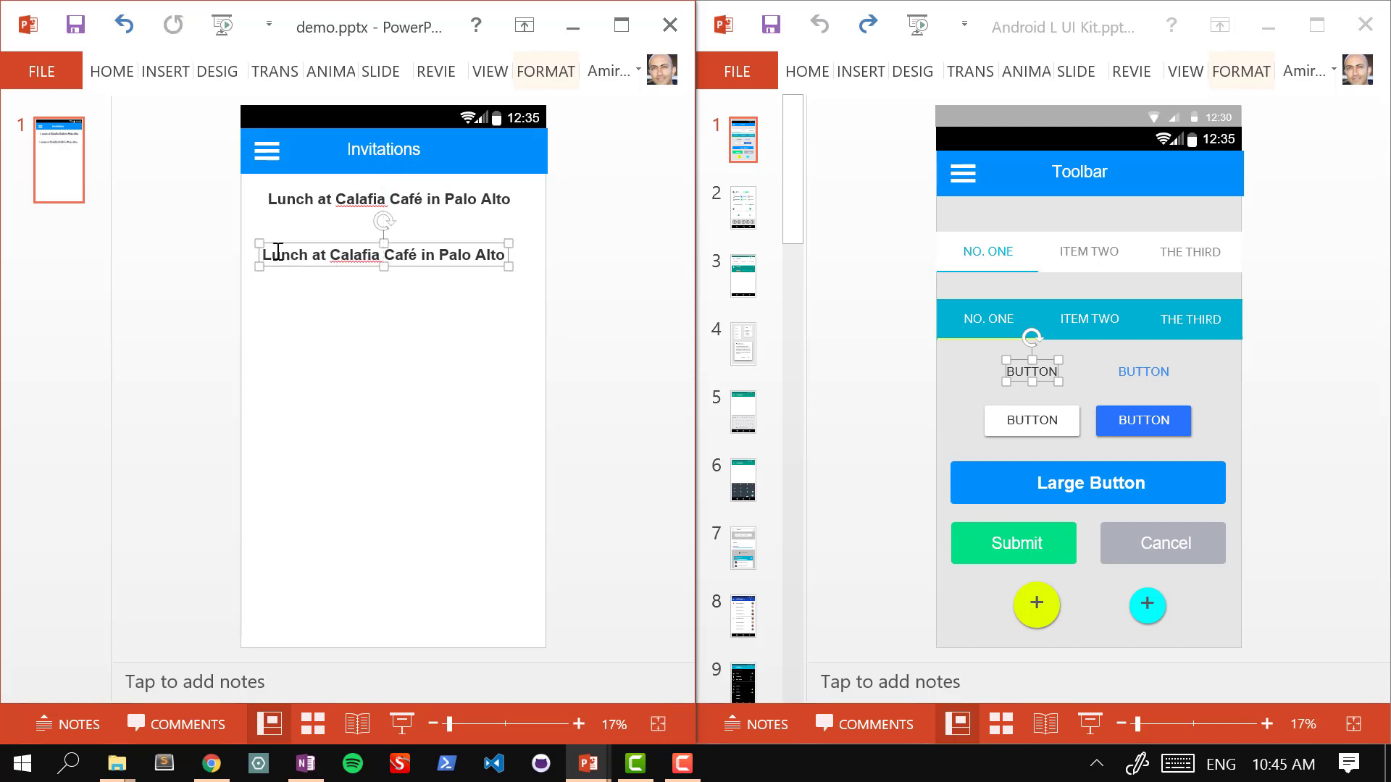
pyautogui.tripleClick(278, 252)
pyautogui.write('Dinner')
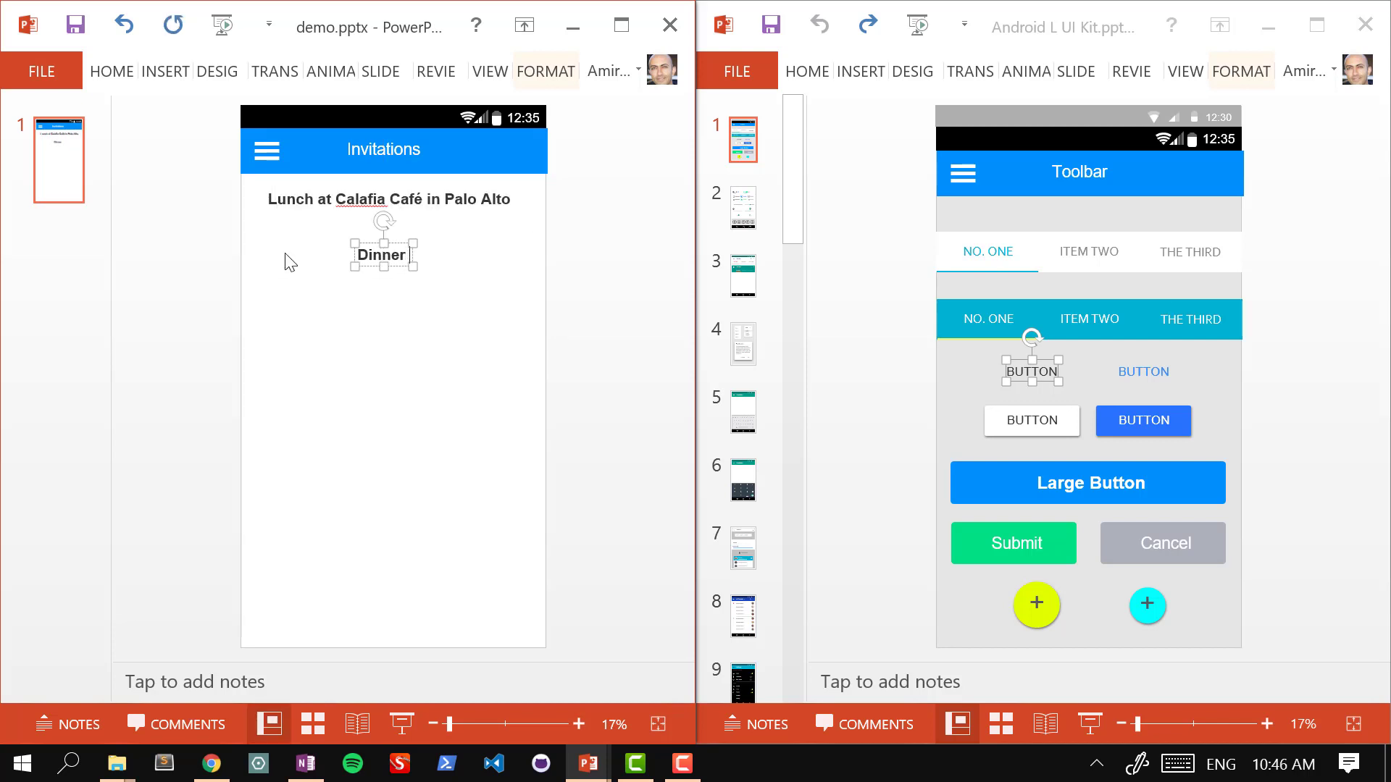
pyautogui.write(' at Milleniu')
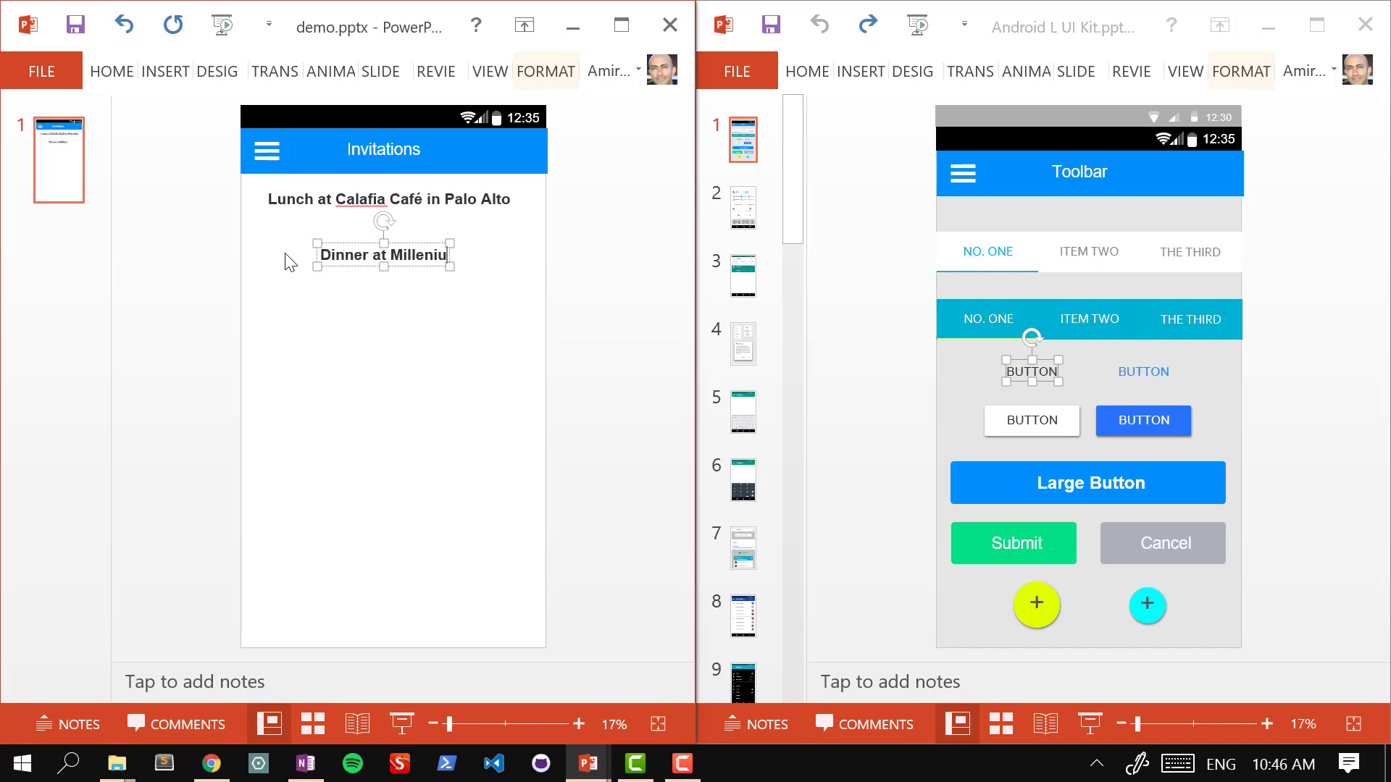
pyautogui.write('m in San Franc')
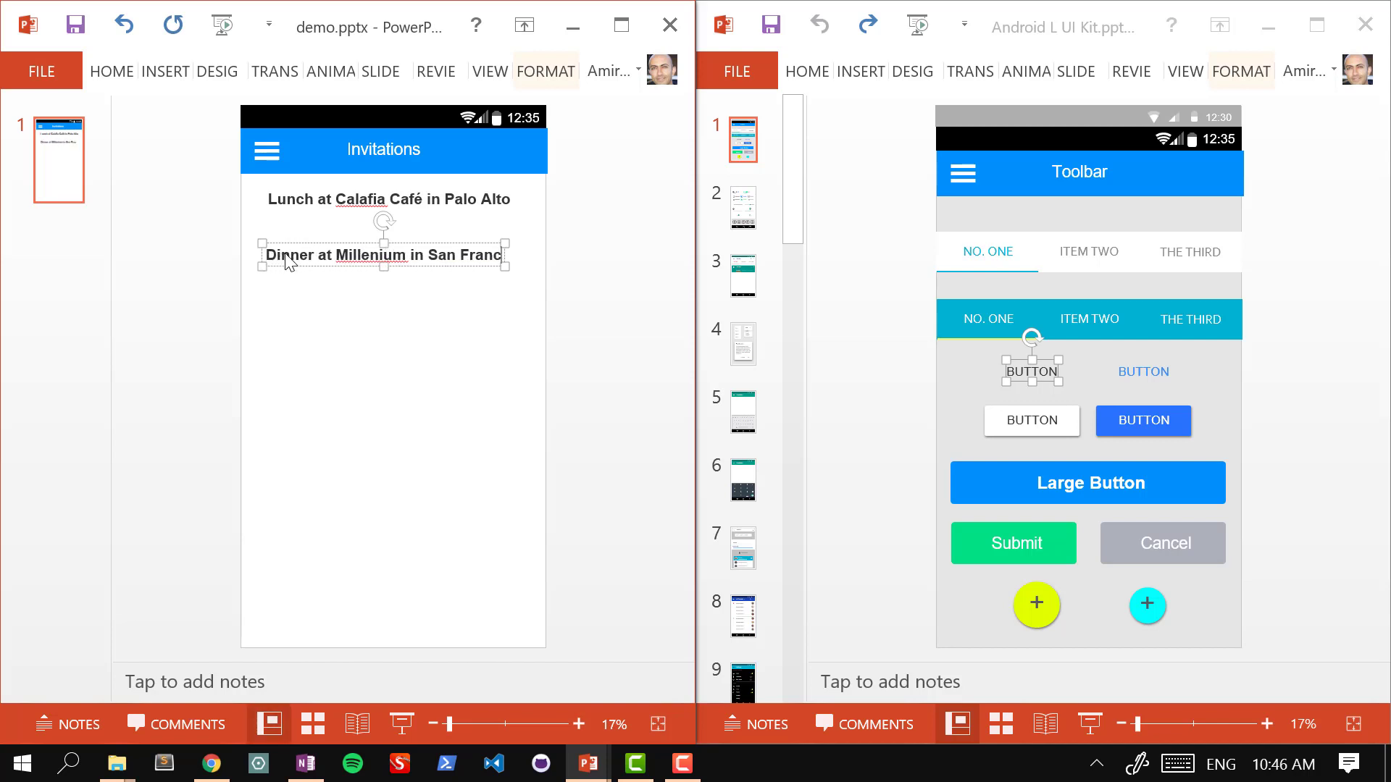
pyautogui.write('isco')
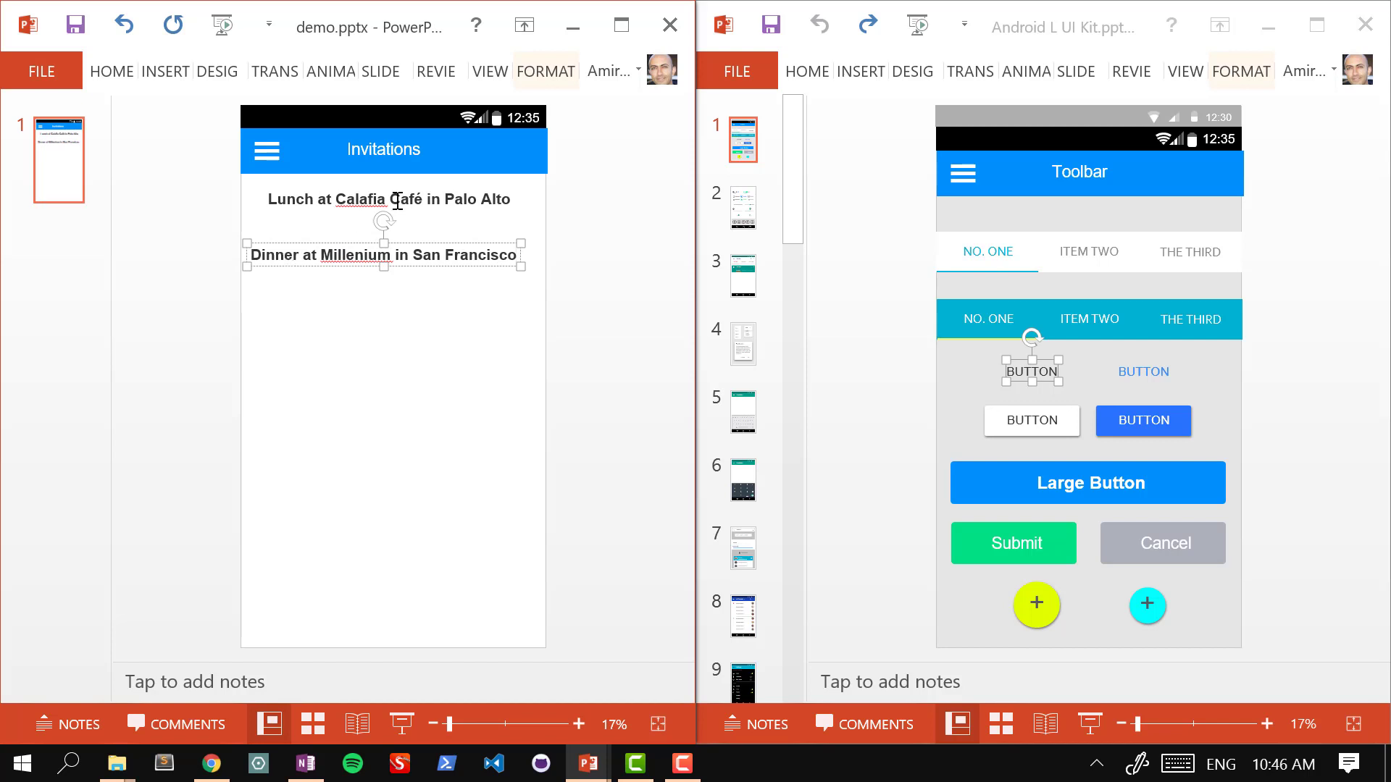
pyautogui.click(586, 244)
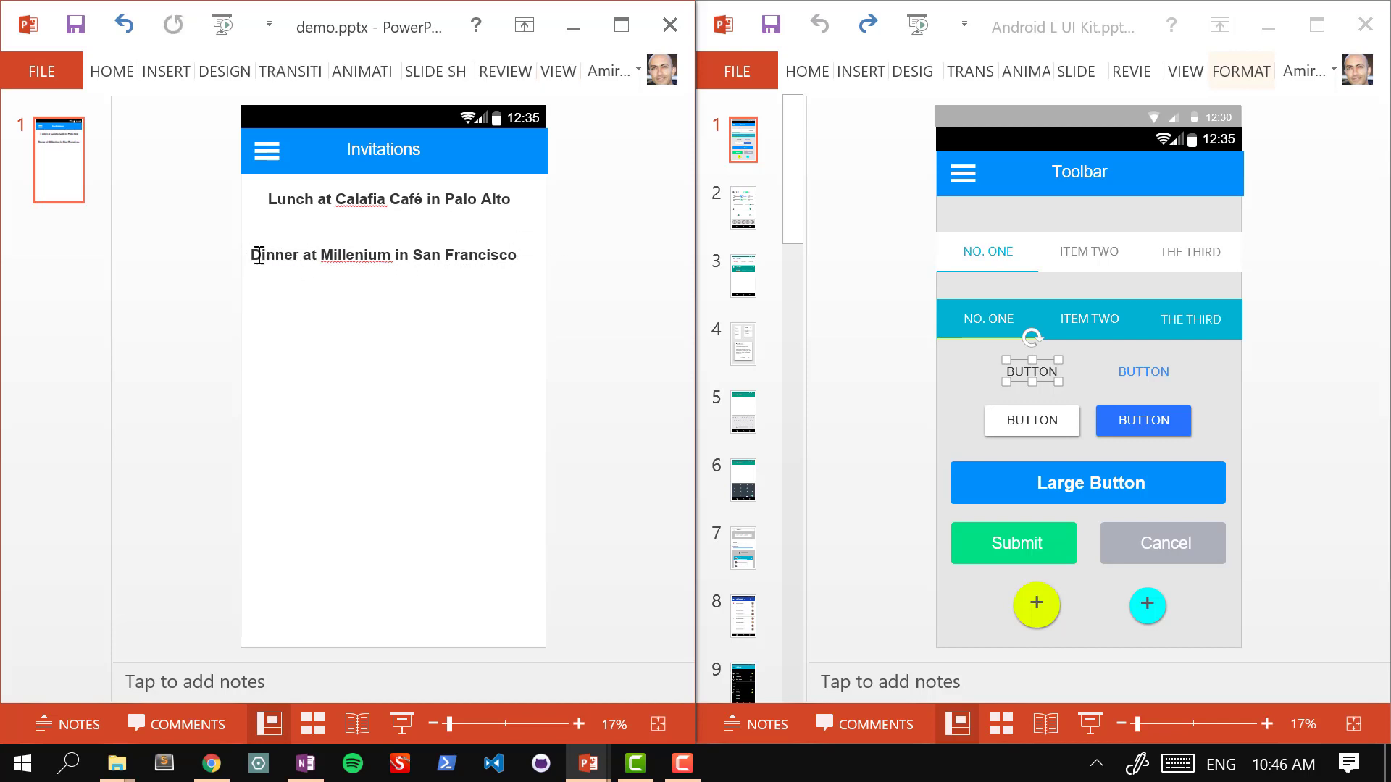
# Step: Place the text cursor inside the dinner entry, ready to split it onto two lines
pyautogui.moveTo(255, 254); pyautogui.dragTo(279, 256)
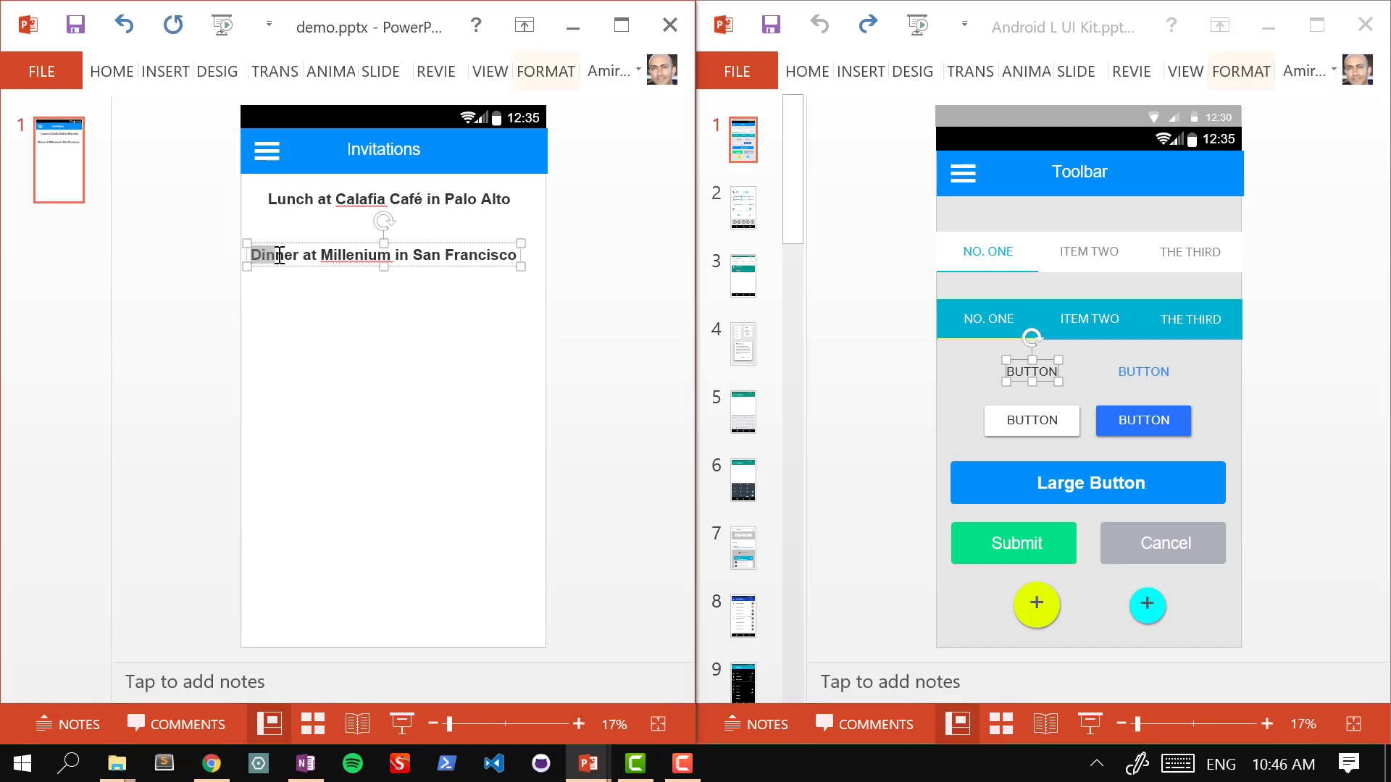
pyautogui.click(309, 290)
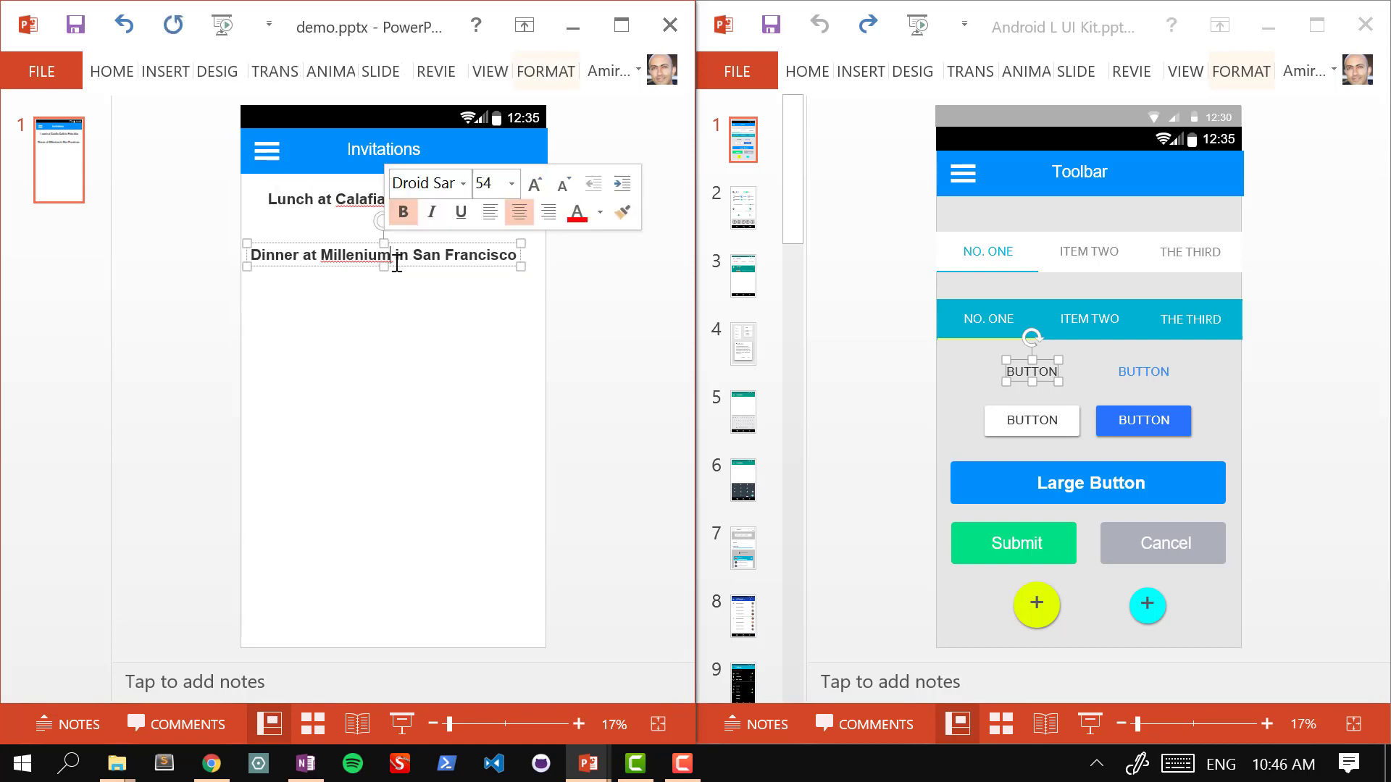
pyautogui.press('Escape')
pyautogui.press('Escape')
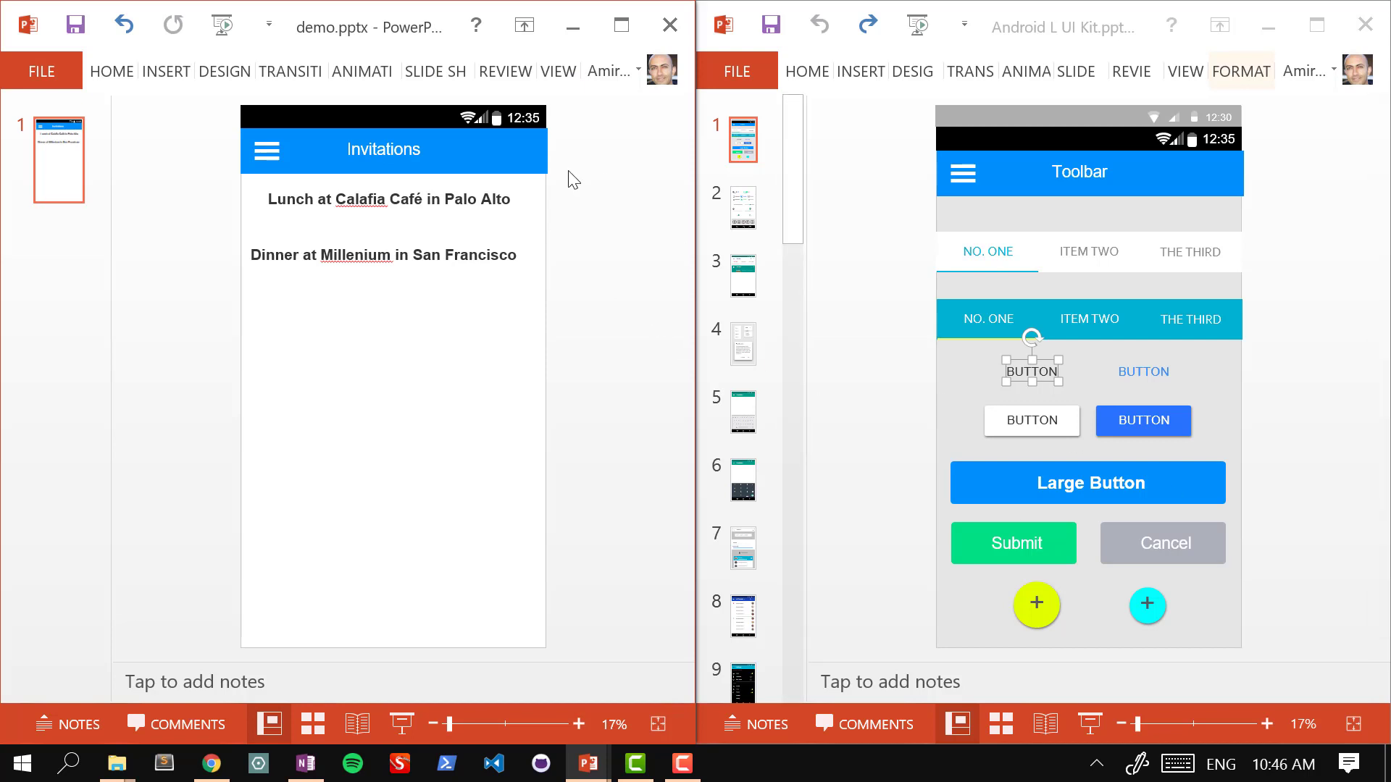
pyautogui.click(392, 258)
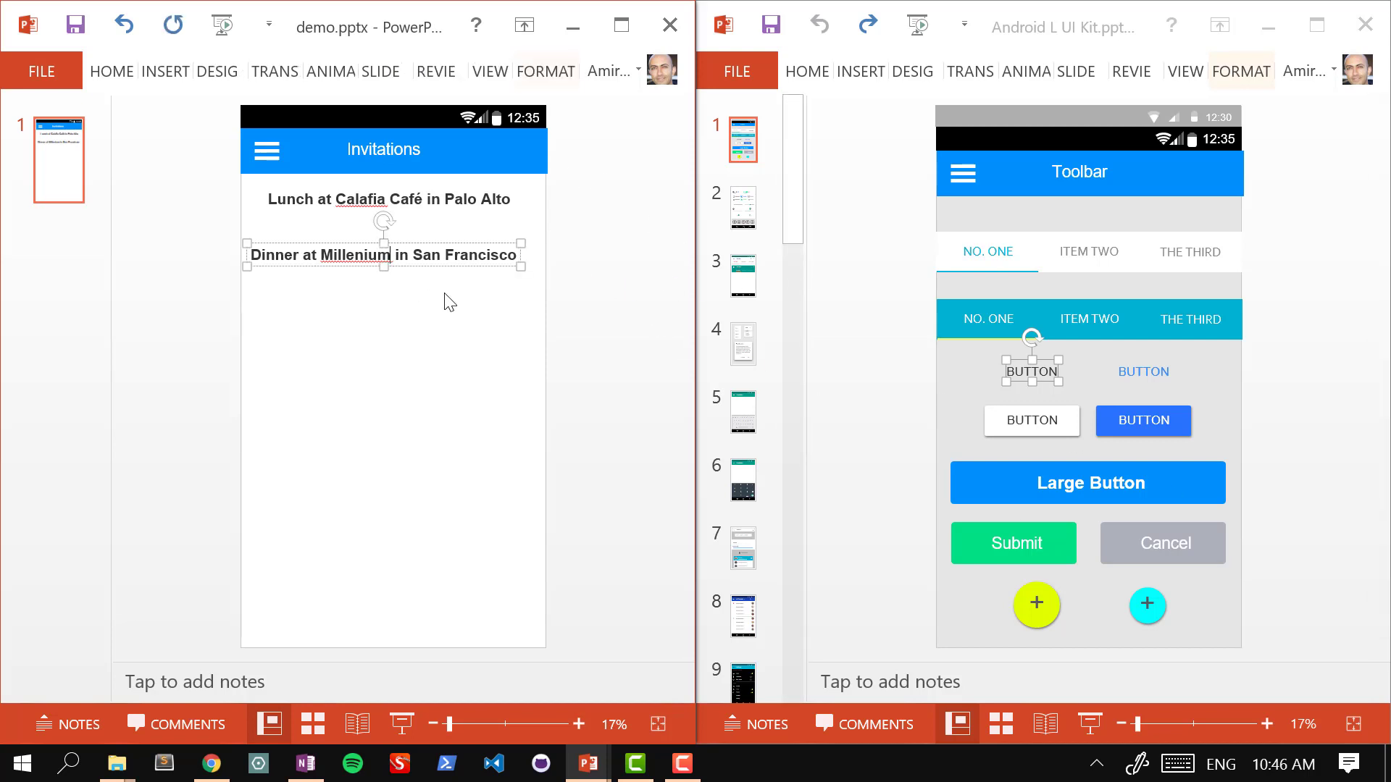
pyautogui.doubleClick(391, 258)
pyautogui.press('Right')
# Step: Break the Dinner entry onto two lines and left-align its text
pyautogui.press('Return')
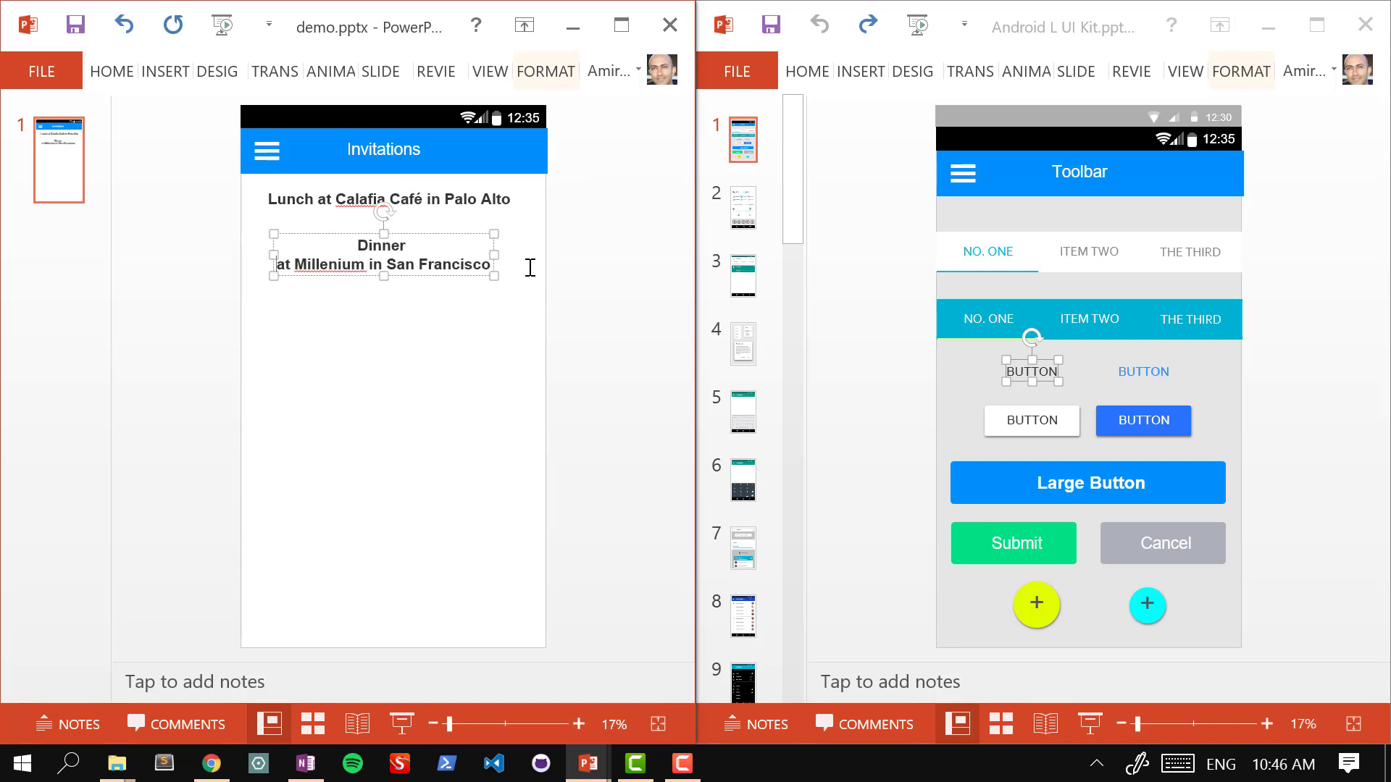
pyautogui.hotkey('ctrl', 'a')
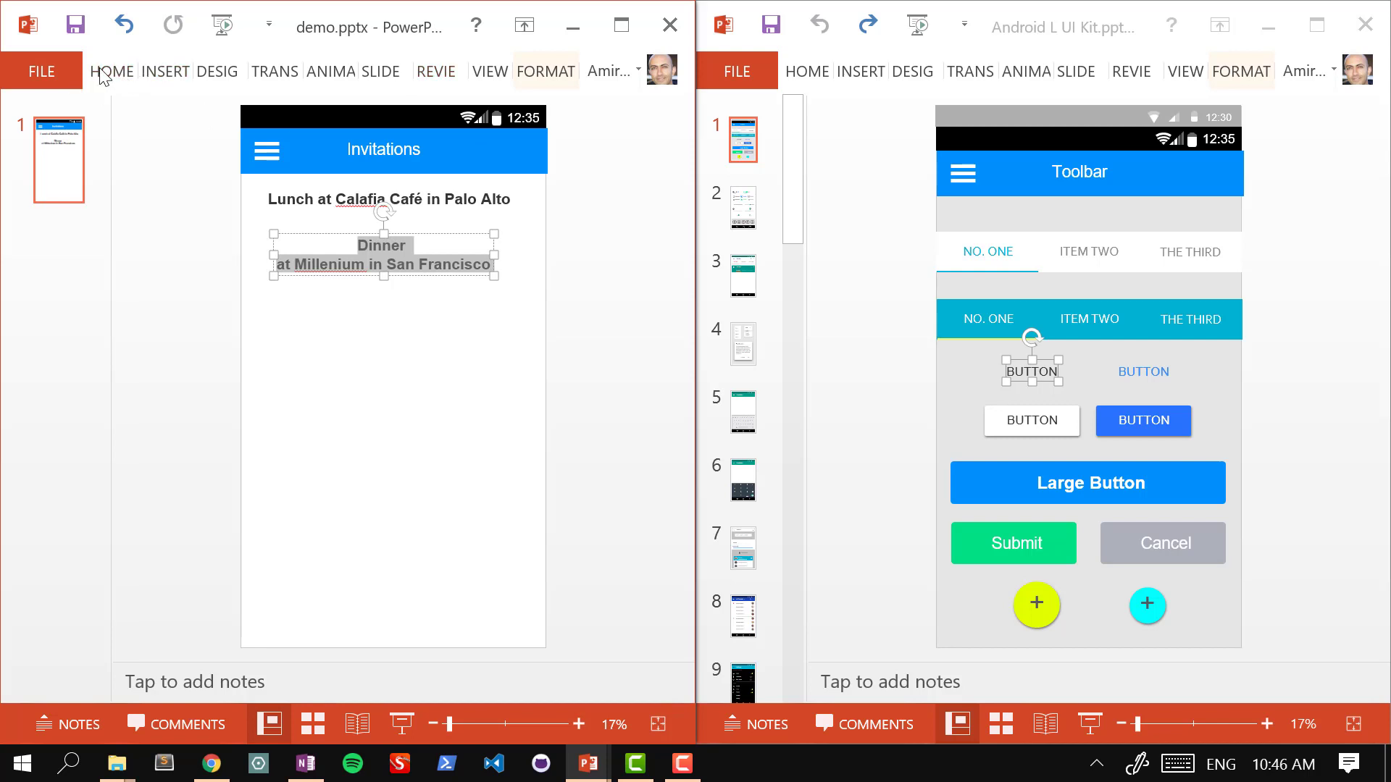
pyautogui.click(102, 76)
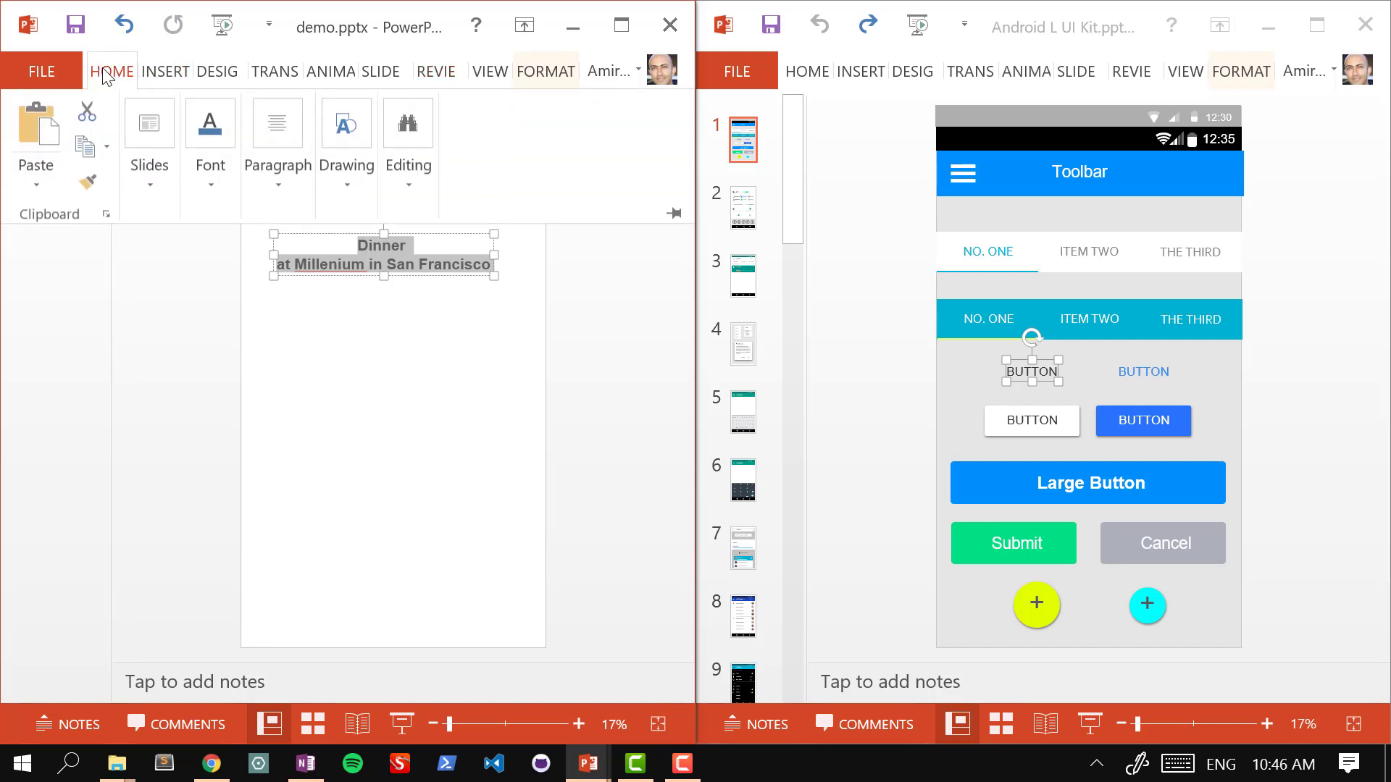
pyautogui.click(277, 181)
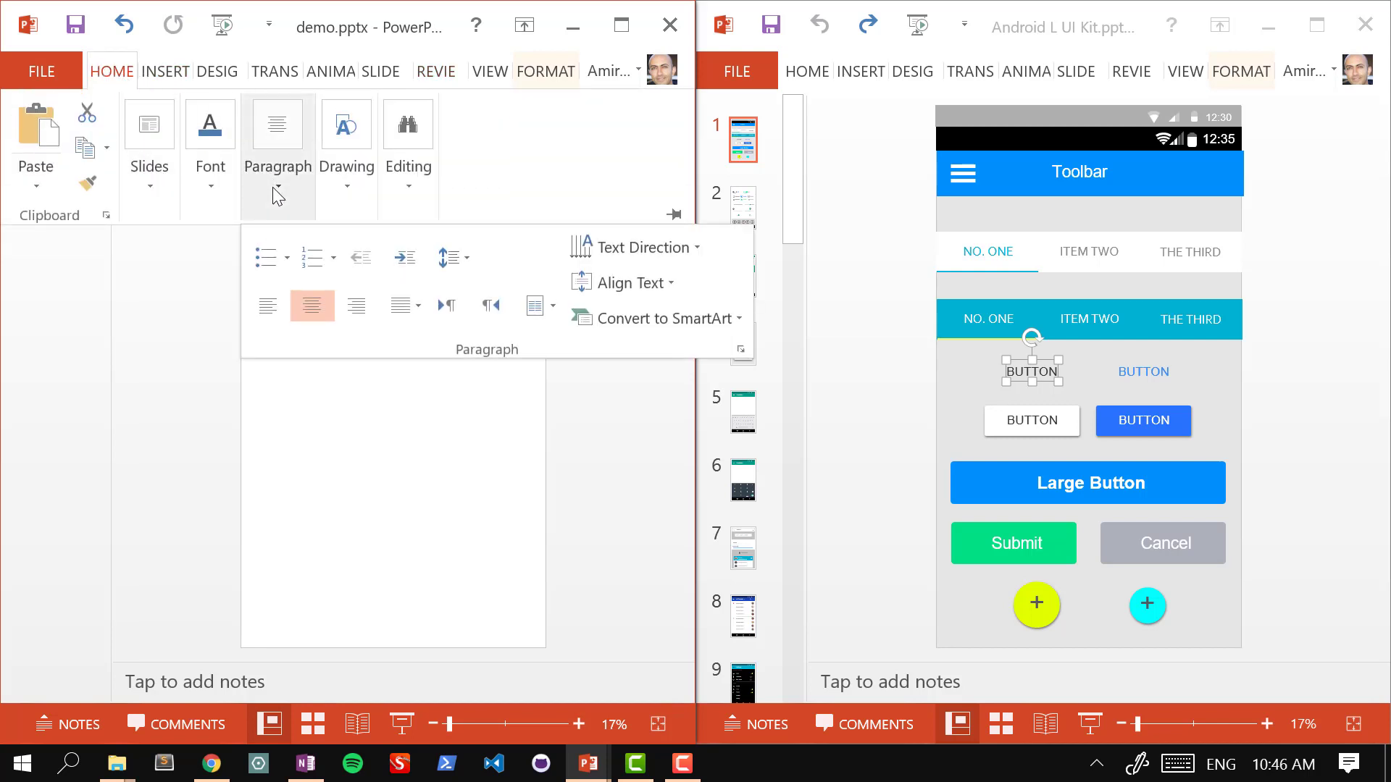
pyautogui.click(274, 310)
pyautogui.click(363, 405)
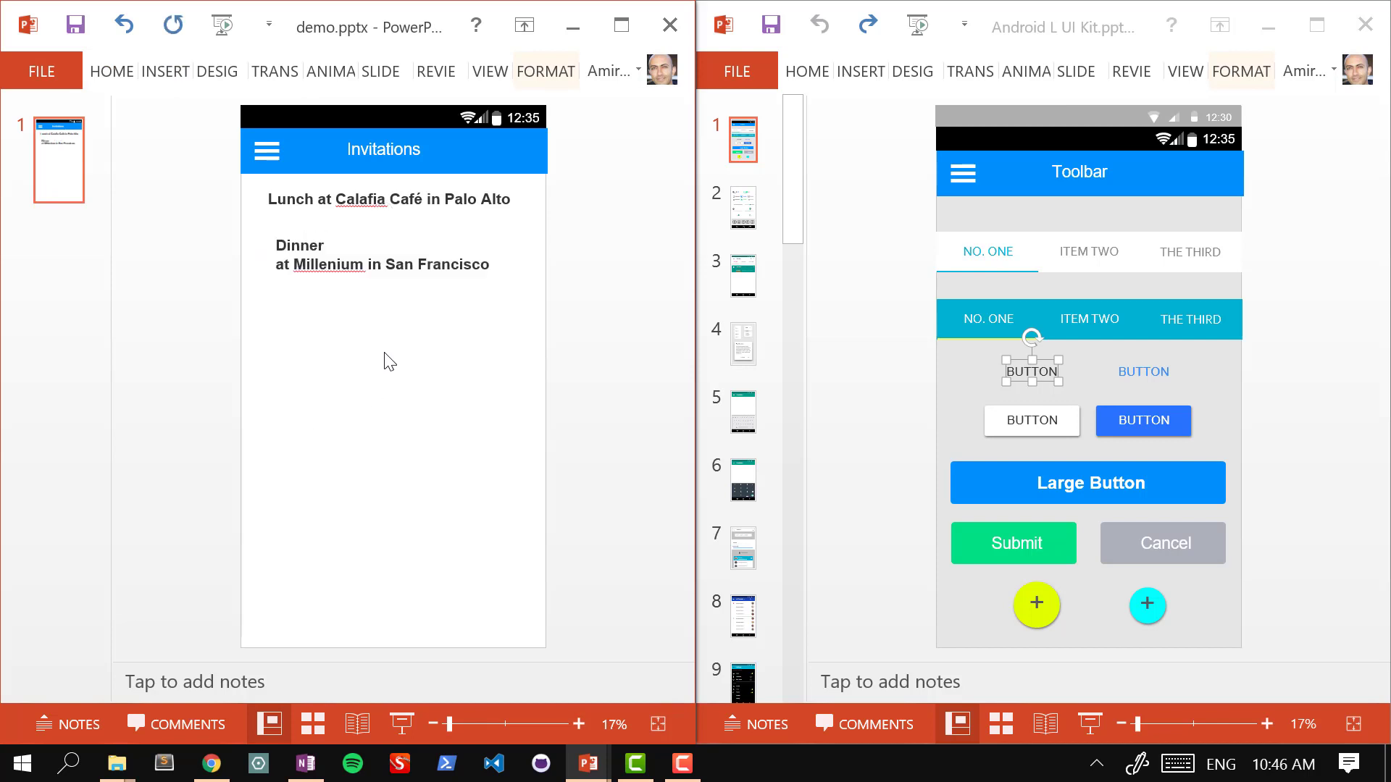
pyautogui.click(338, 263)
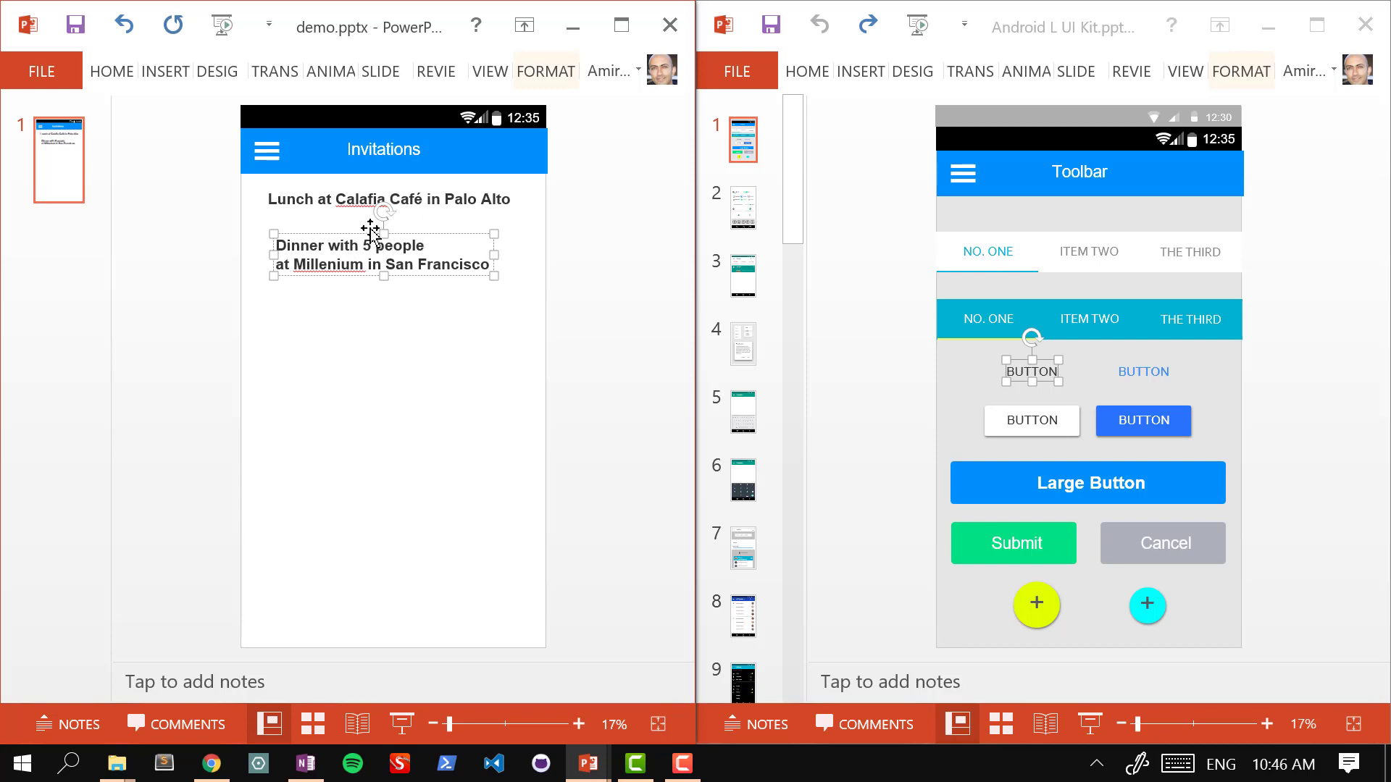
# Step: Break the Lunch entry onto two lines after 'Lunch' and left-align its text
pyautogui.click(367, 198)
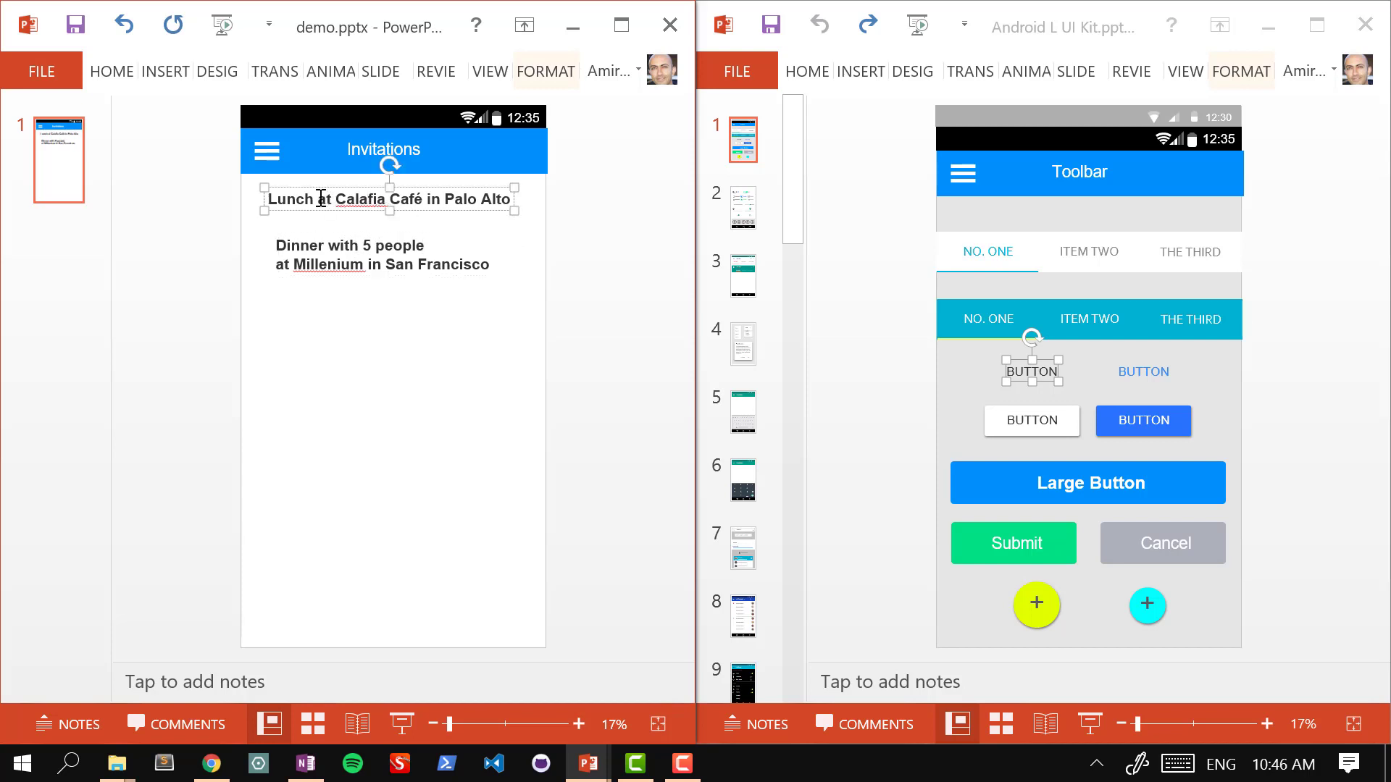
pyautogui.click(319, 198)
pyautogui.press('Return')
pyautogui.hotkey('ctrl', 'a')
pyautogui.hotkey('ctrl', 'c')
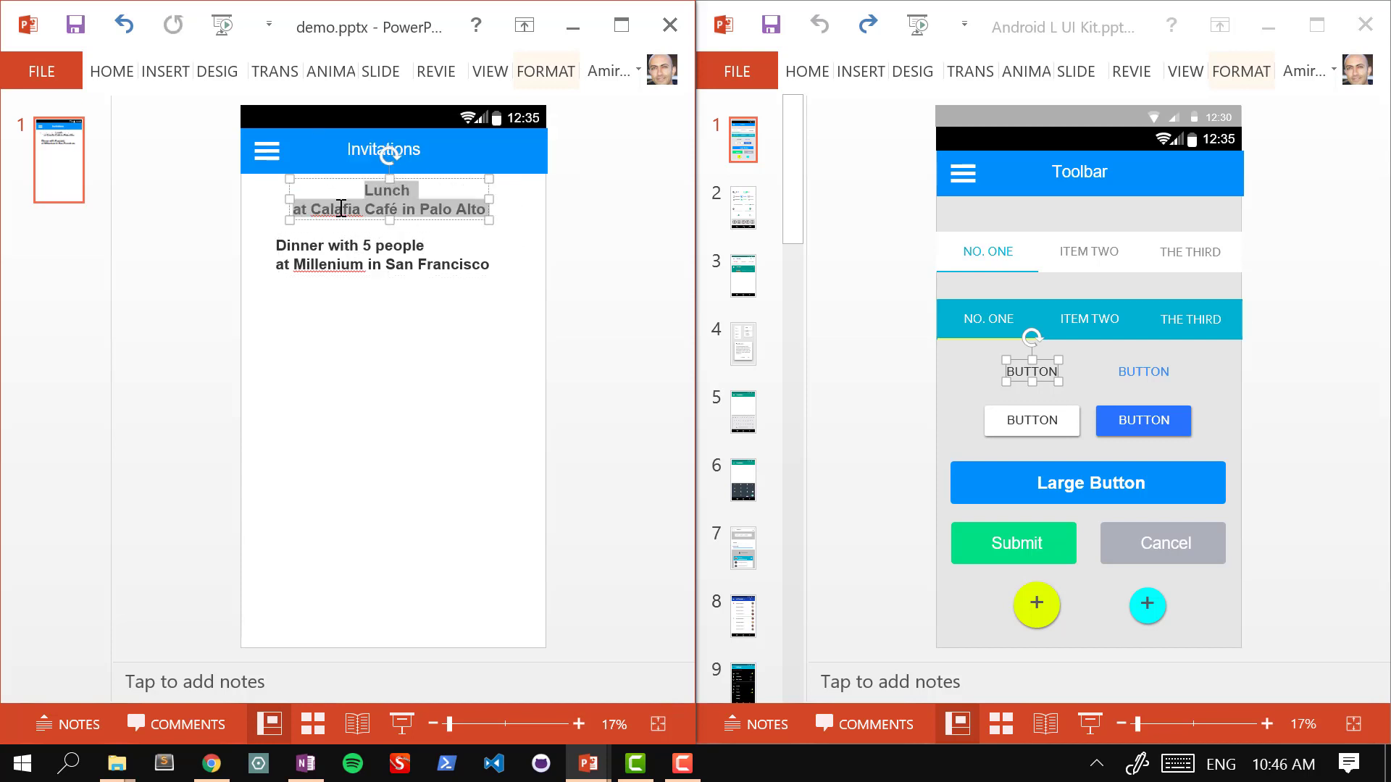
pyautogui.rightClick(392, 194)
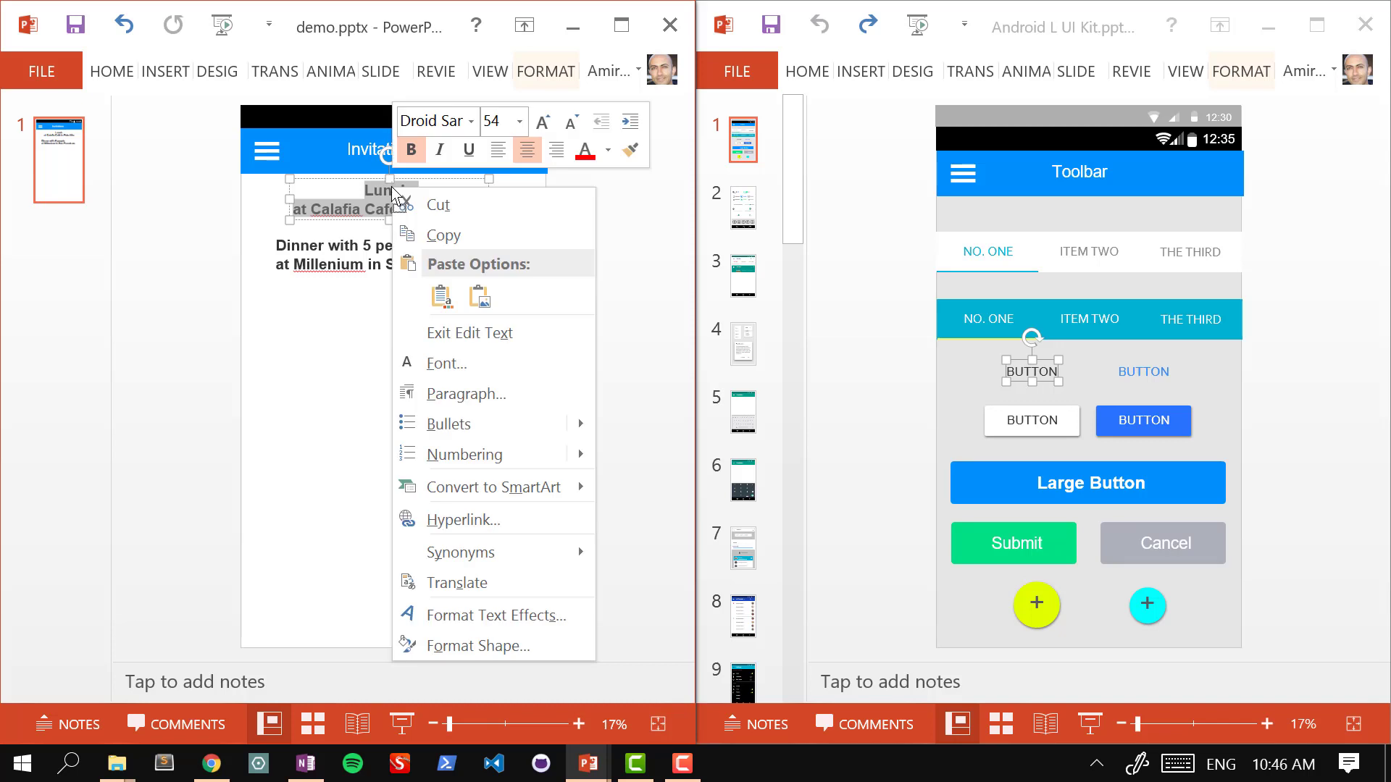
pyautogui.click(495, 154)
pyautogui.click(314, 343)
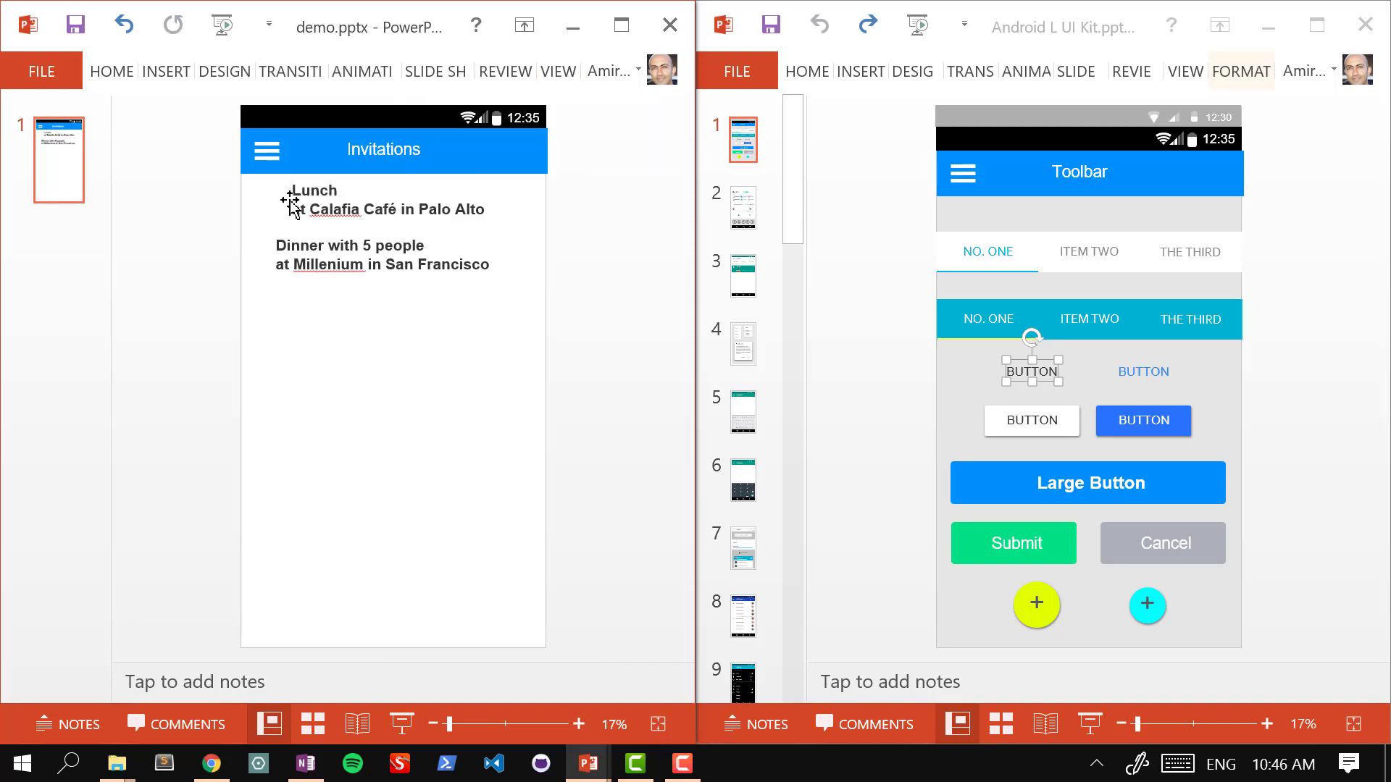
pyautogui.click(364, 191)
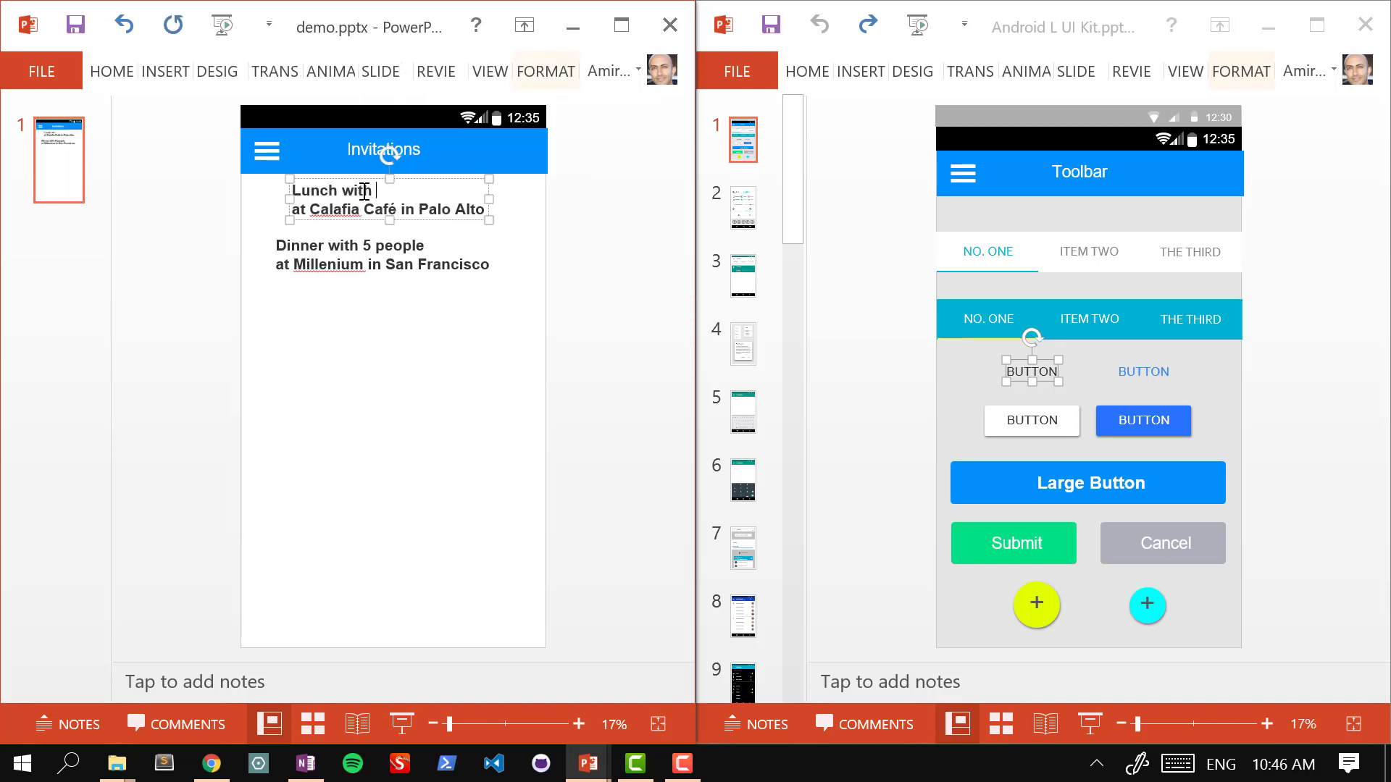
pyautogui.click(341, 348)
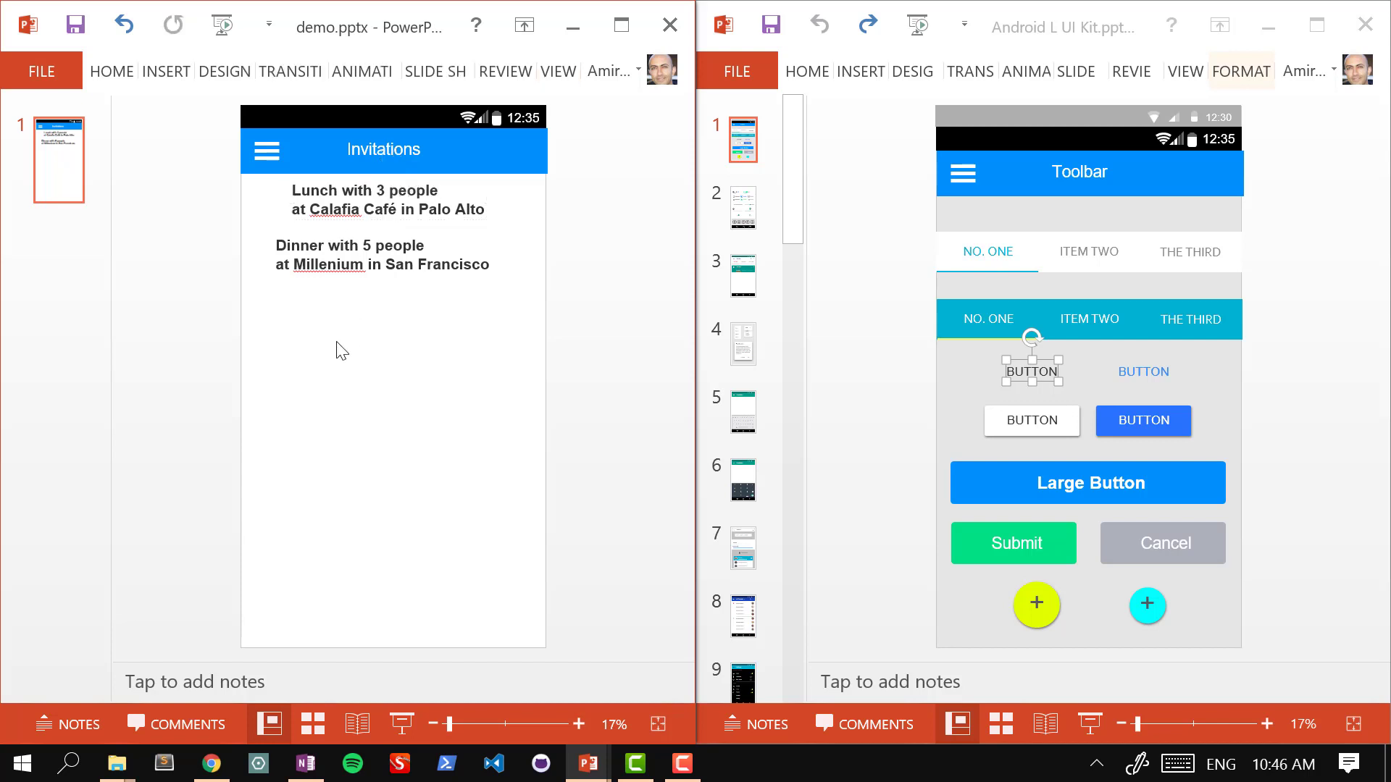
# Step: Line the Lunch box up with the Dinner box and shift Dinner slightly lower
pyautogui.moveTo(287, 193); pyautogui.dragTo(271, 196)
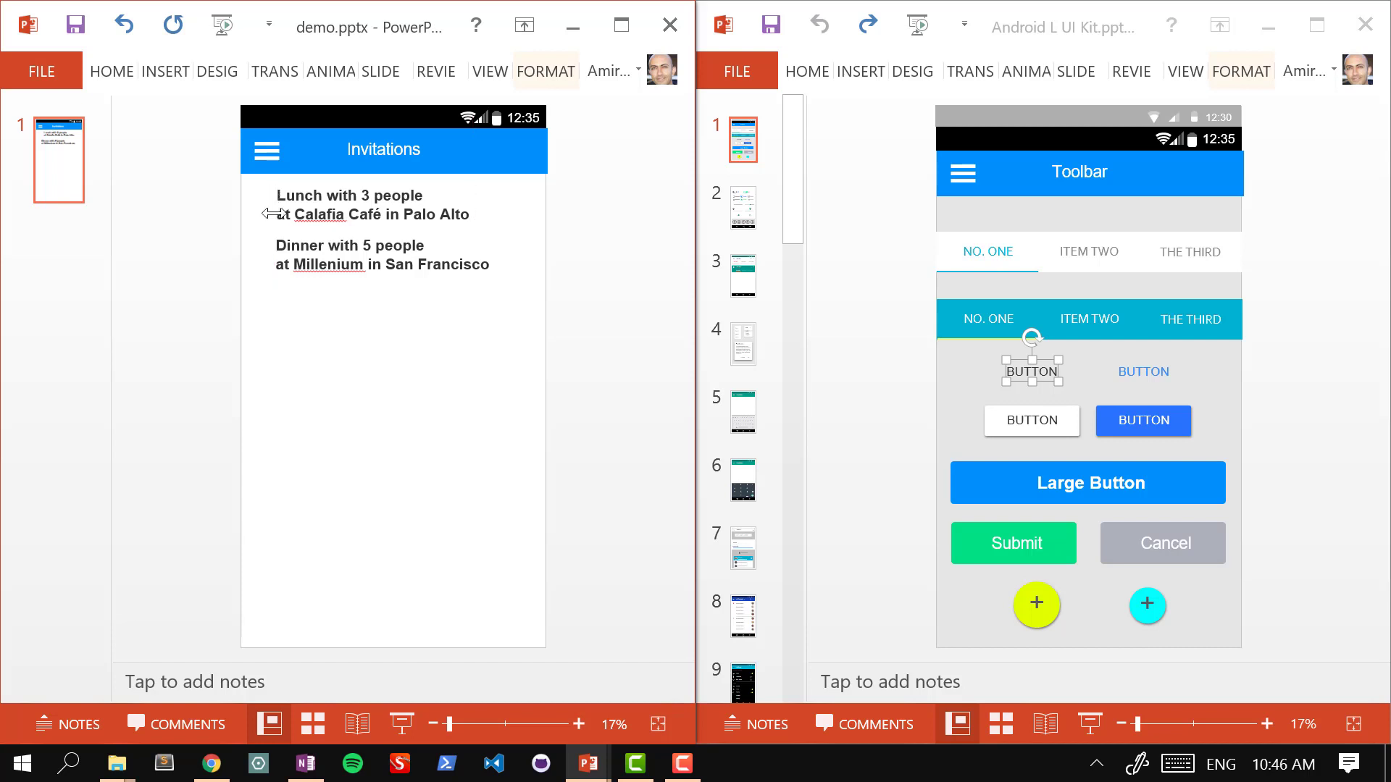
pyautogui.click(288, 247)
pyautogui.click(284, 235)
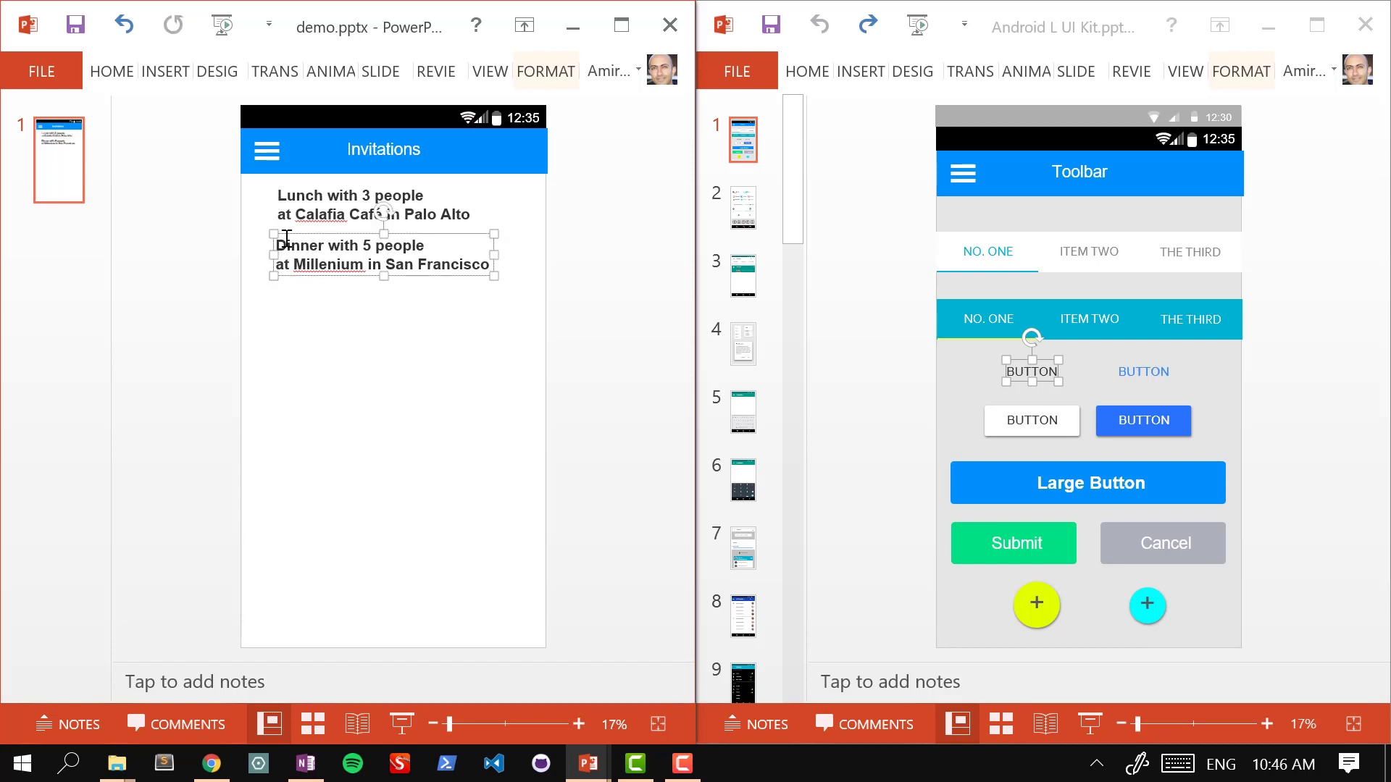
pyautogui.moveTo(282, 232); pyautogui.dragTo(281, 240)
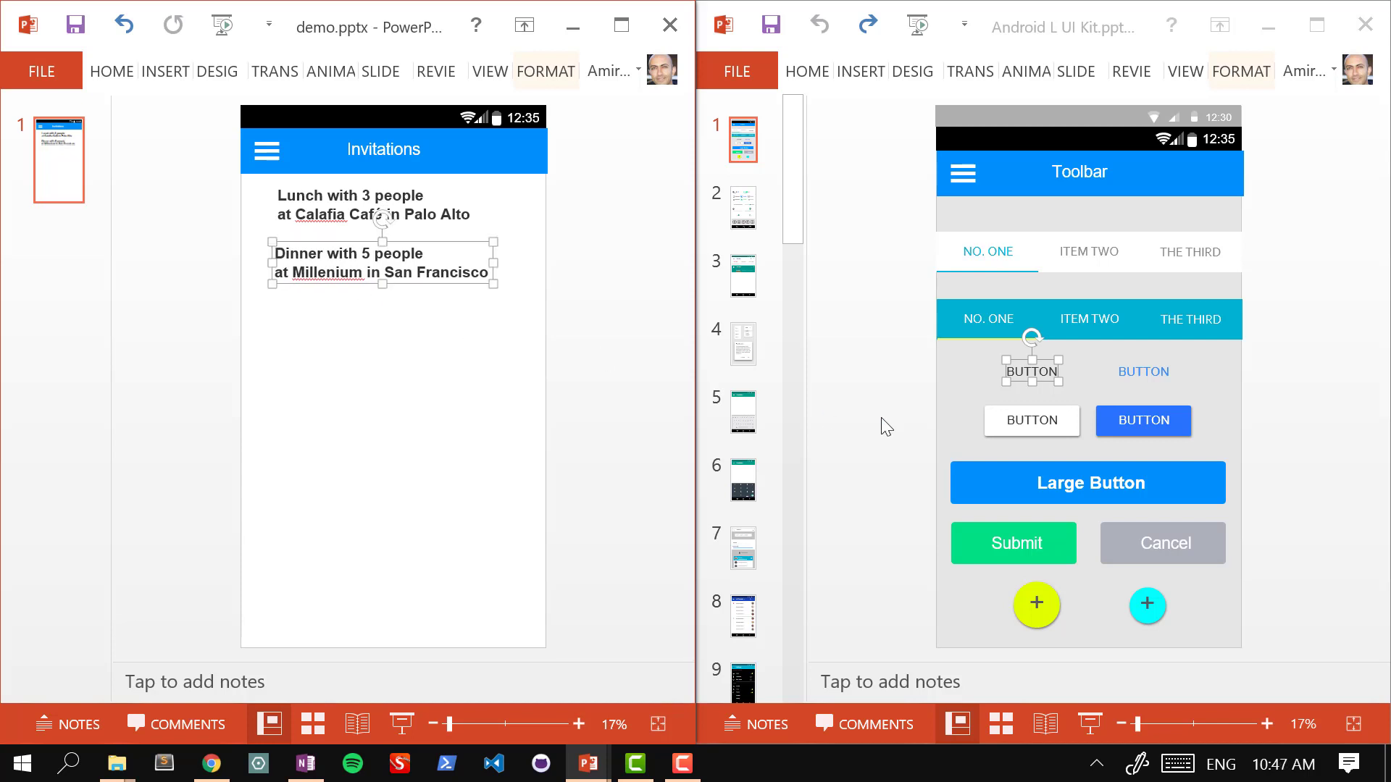
# Step: Paste the UI kit's Large Button onto the demo slide and move it to the bottom of the phone screen
pyautogui.click(1032, 456)
pyautogui.click(1058, 490)
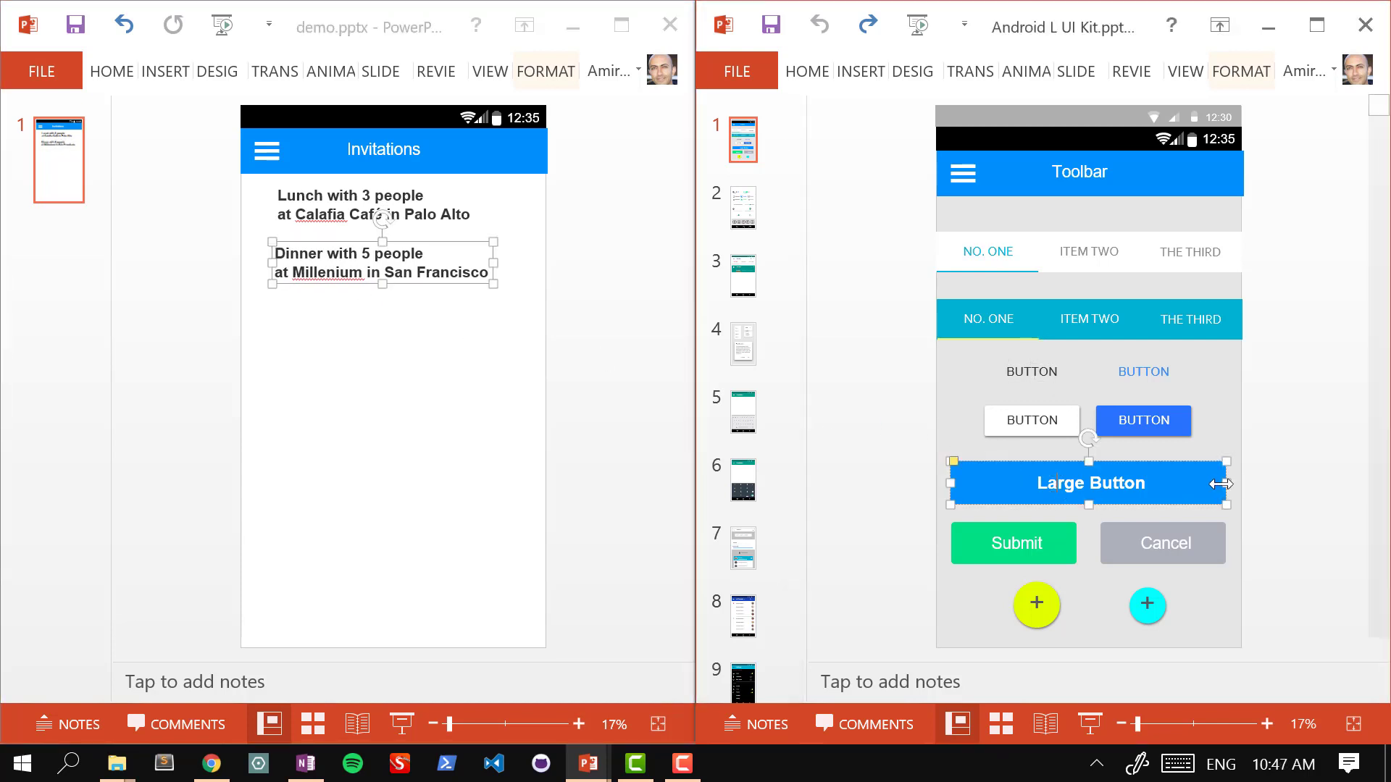
pyautogui.click(528, 488)
pyautogui.hotkey('ctrl', 'v')
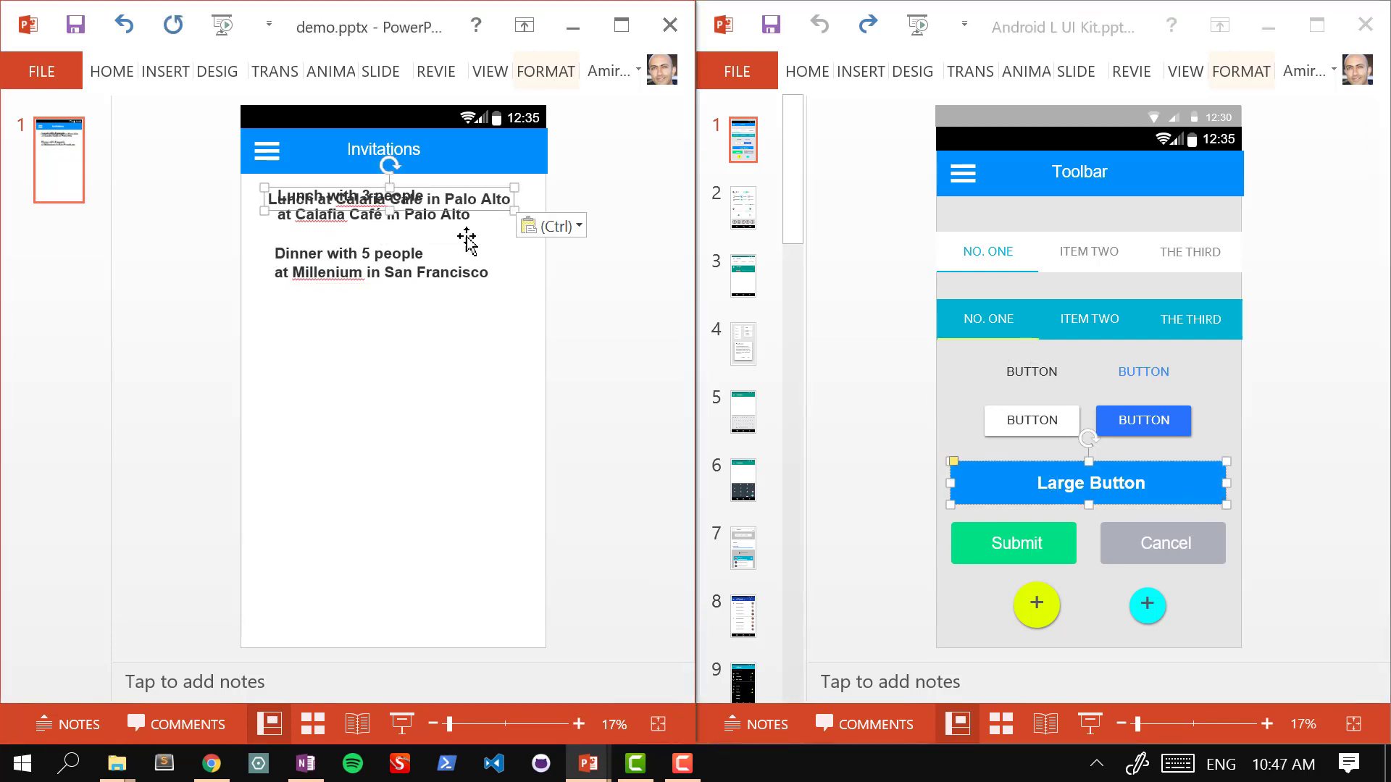
pyautogui.hotkey('ctrl', 'z')
pyautogui.click(1057, 482)
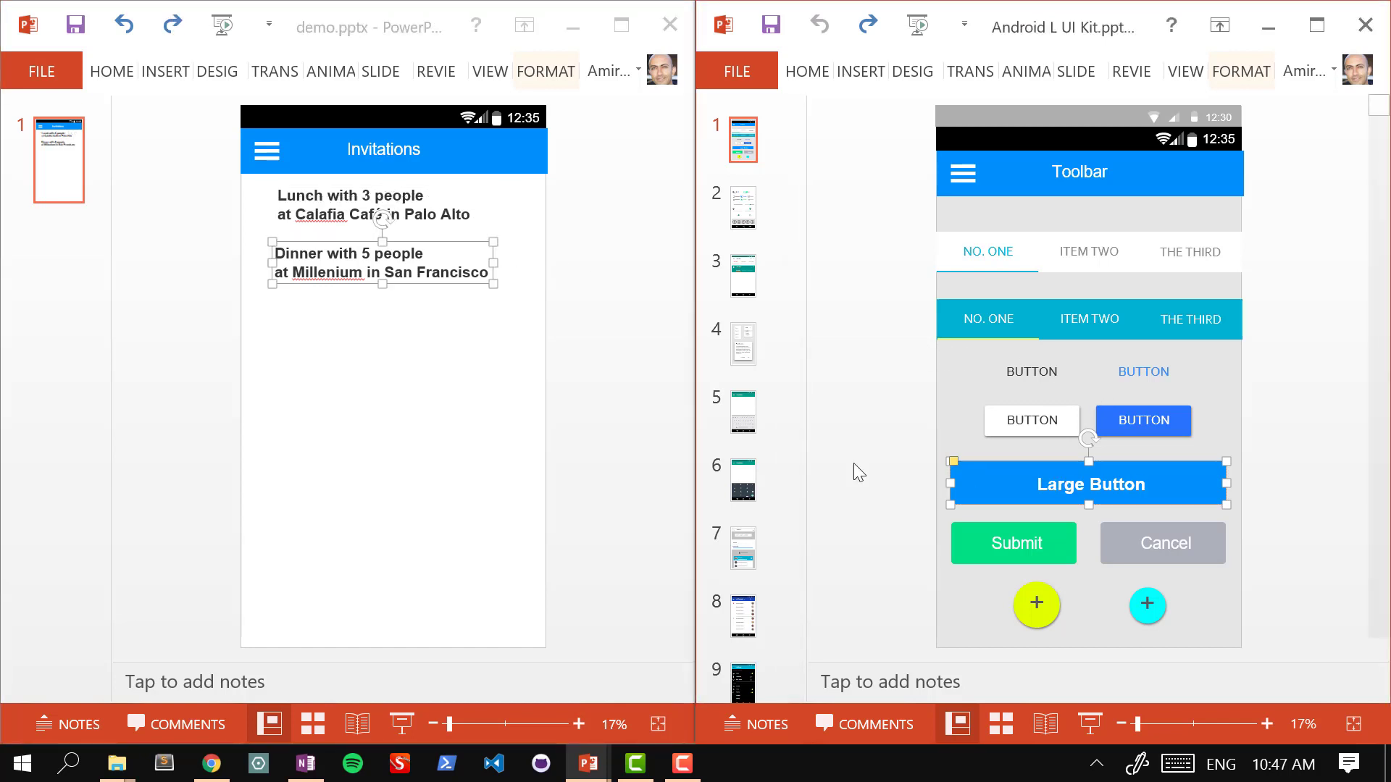
pyautogui.click(475, 450)
pyautogui.hotkey('ctrl', 'v')
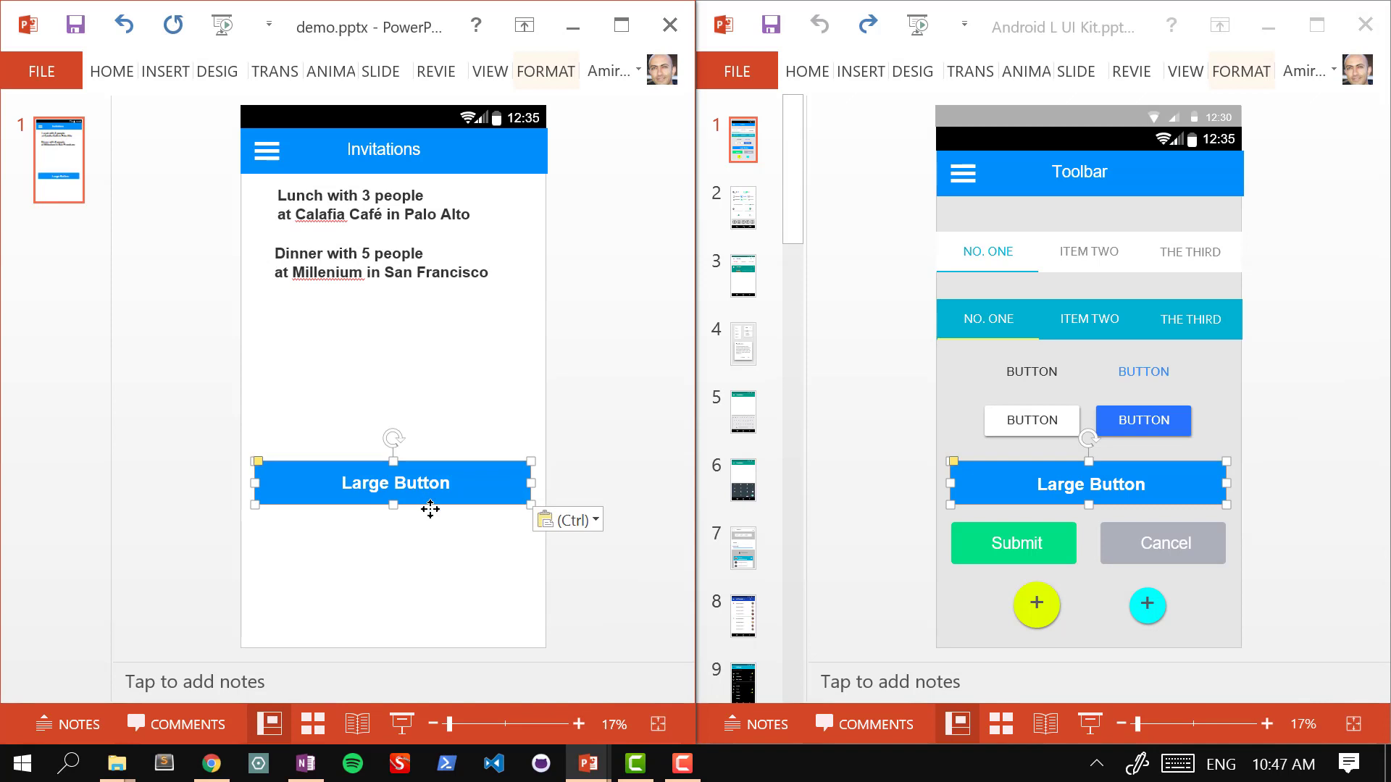
pyautogui.moveTo(428, 502); pyautogui.dragTo(416, 619)
# Step: Relabel the button 'New Invitation'
pyautogui.press('BackSpace')
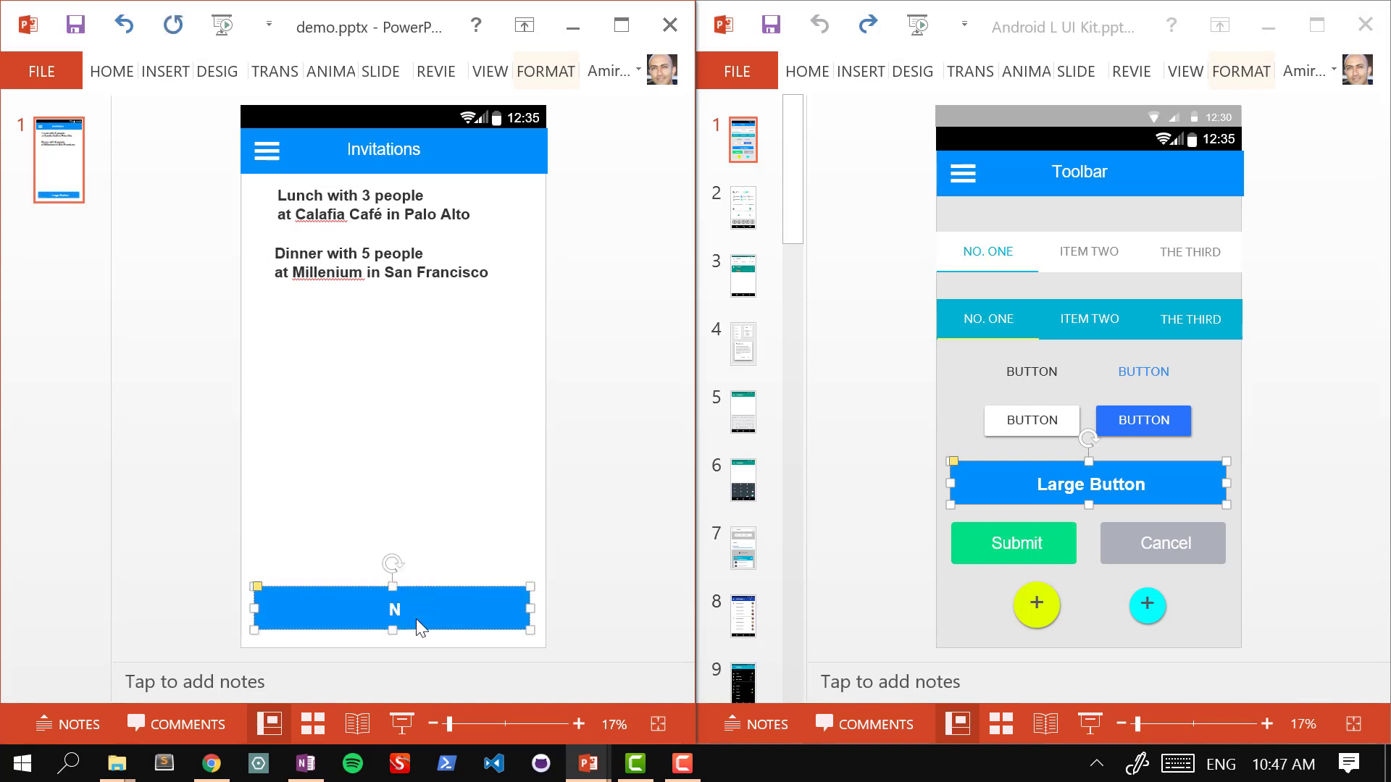
pyautogui.write('New Invitation')
pyautogui.click(438, 451)
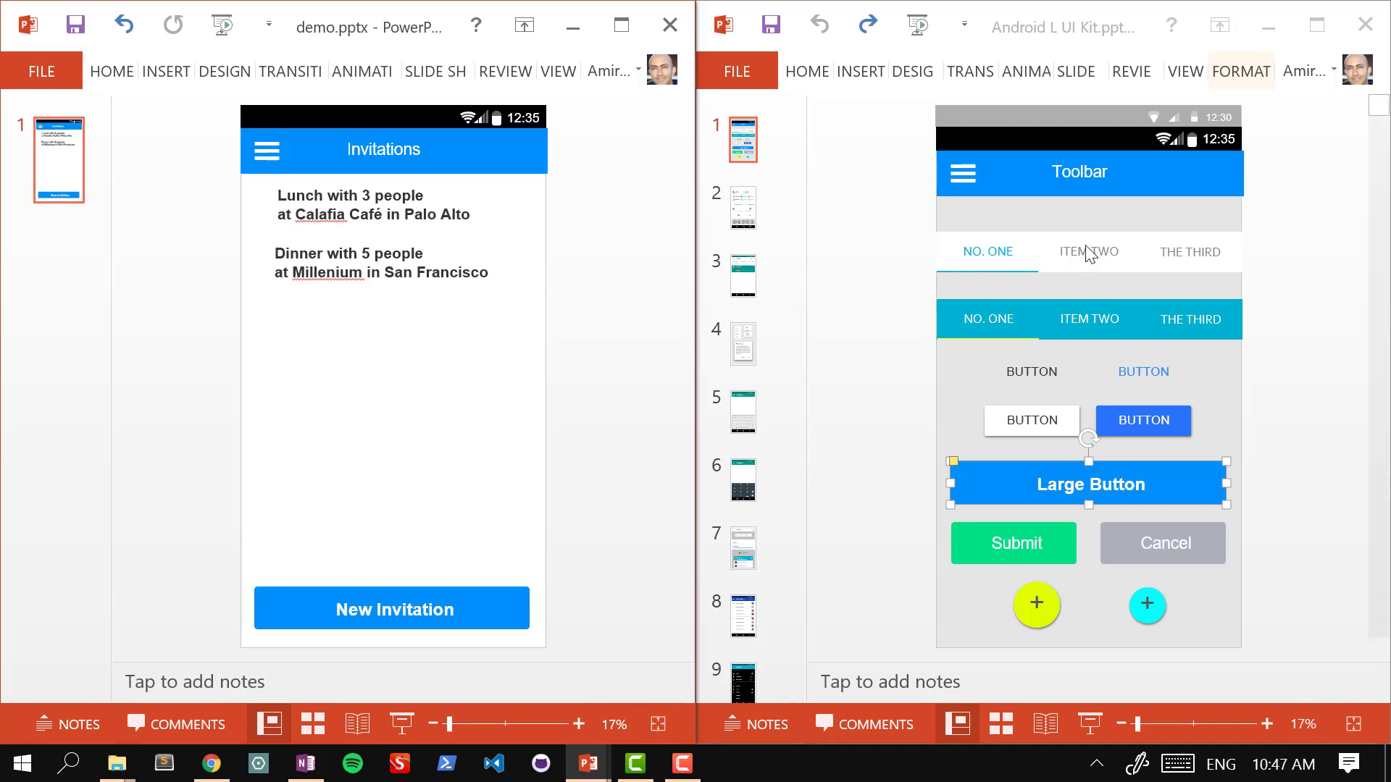
pyautogui.click(376, 254)
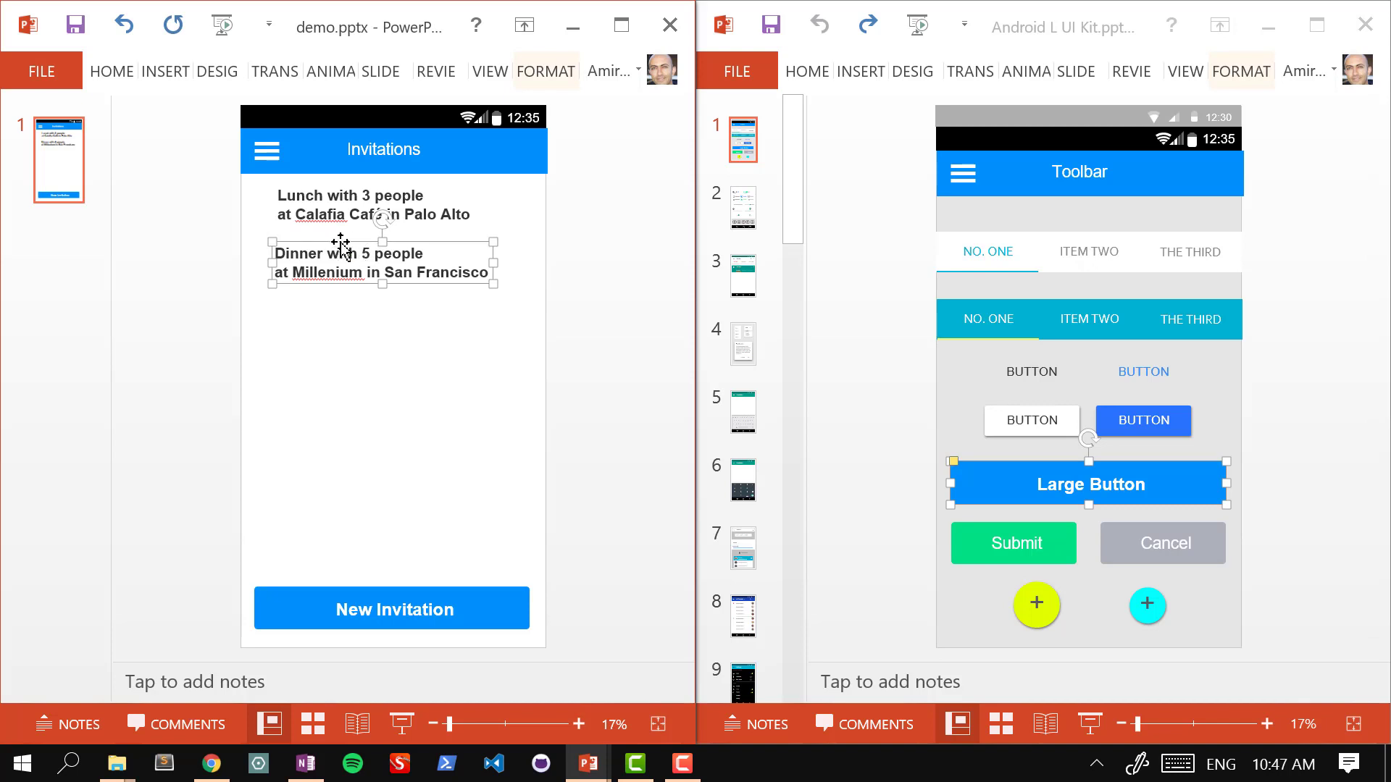
# Step: Move the Dinner entry further down and copy the UI kit's ITEM TWO text box
pyautogui.moveTo(334, 258)
pyautogui.mouseDown()
pyautogui.moveTo(329, 276)
pyautogui.moveTo(342, 261)
pyautogui.mouseUp()
pyautogui.click(1094, 239)
pyautogui.click(1096, 246)
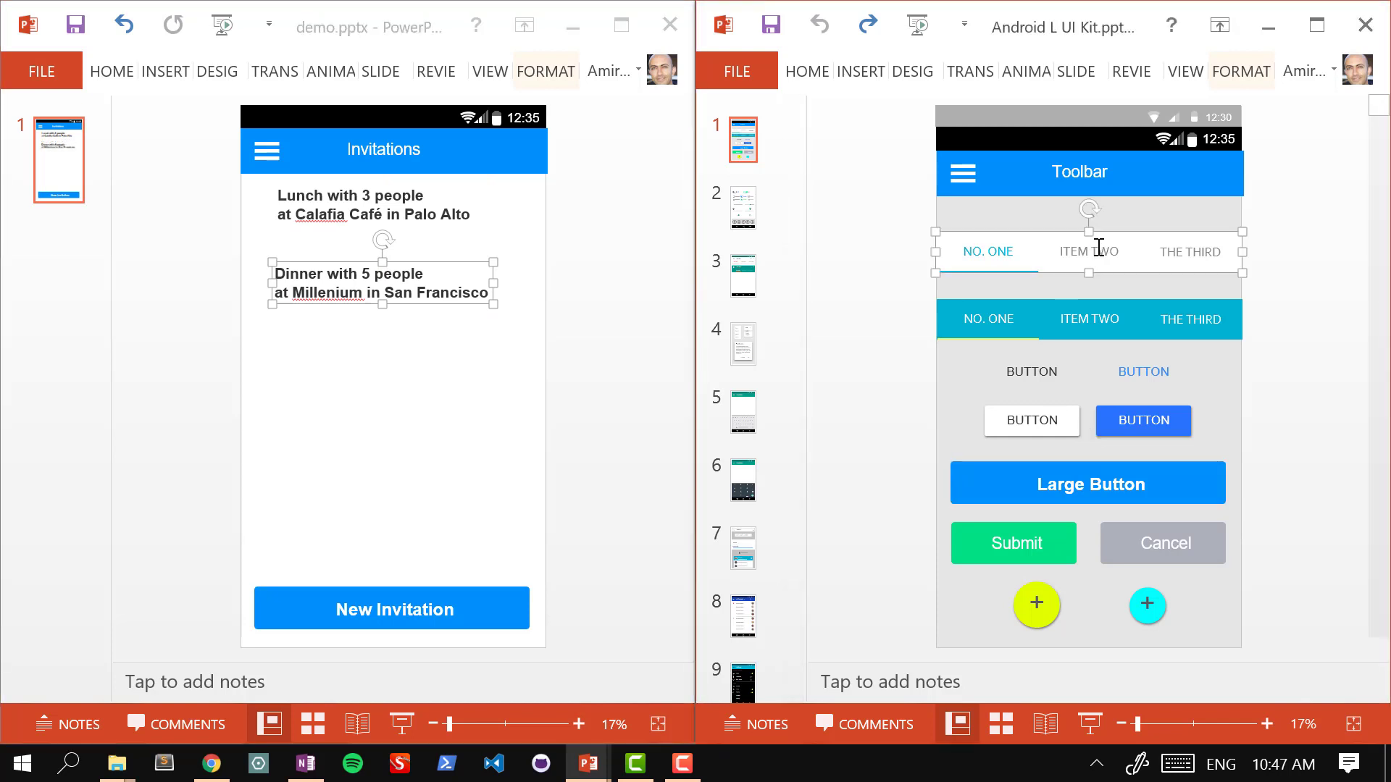
pyautogui.doubleClick(1099, 248)
pyautogui.press('Escape')
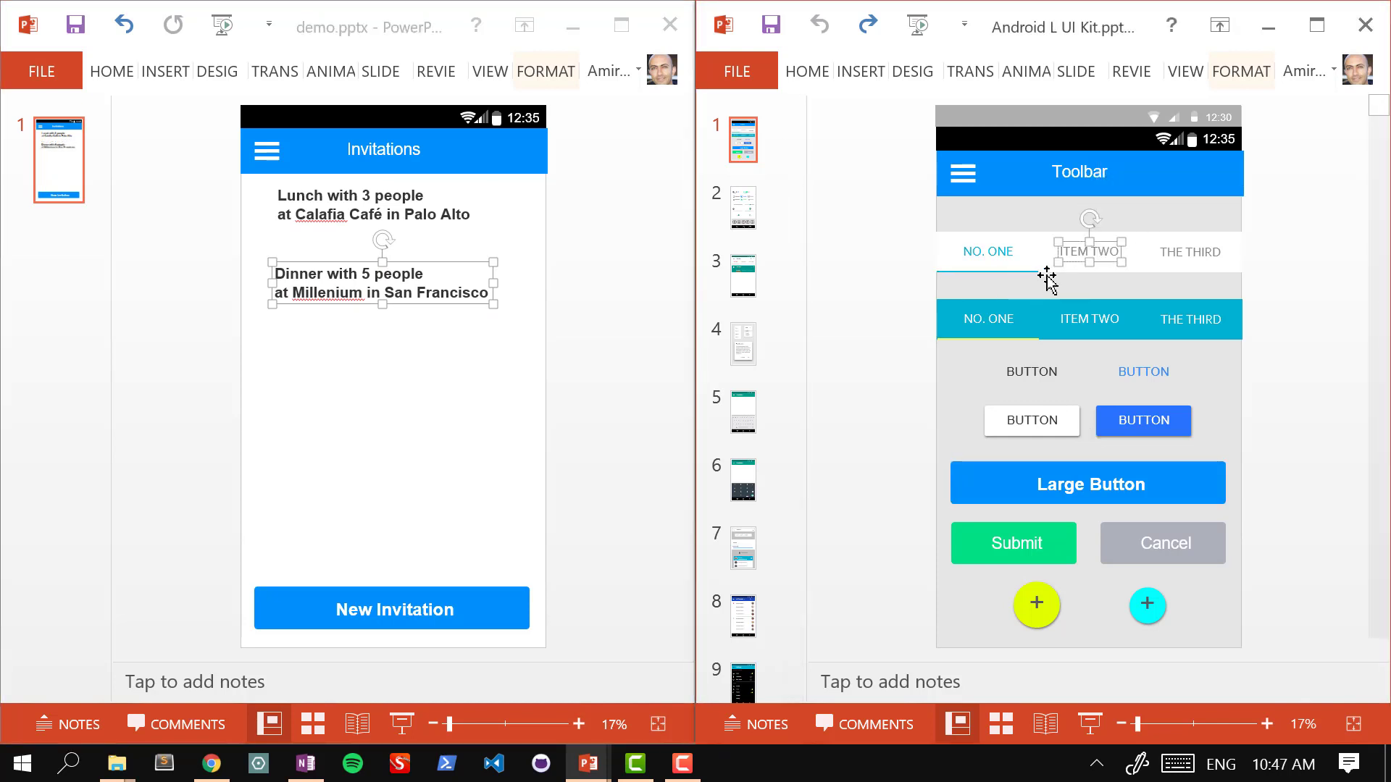
pyautogui.hotkey('ctrl', 'c')
# Step: Paste ITEM TWO onto the demo slide just under the Lunch entry
pyautogui.click(538, 214)
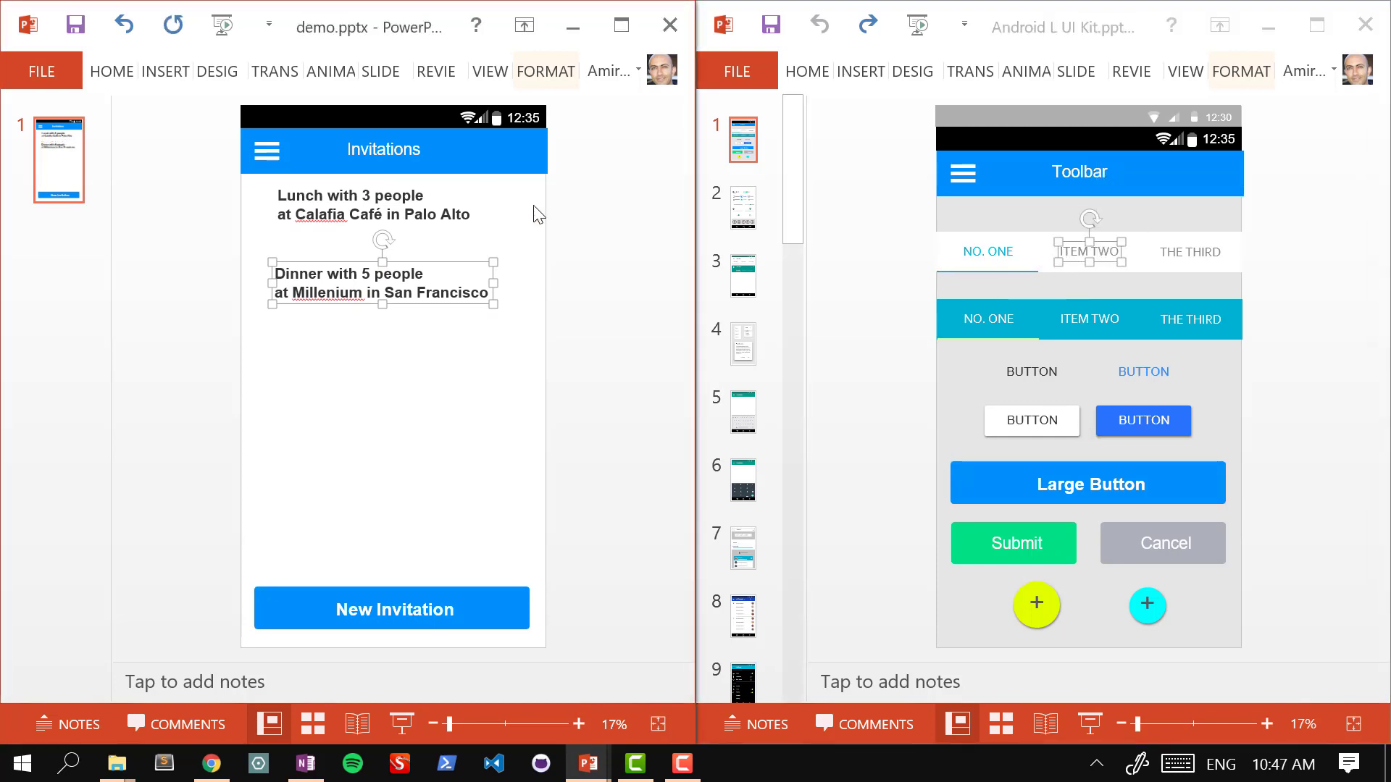
pyautogui.hotkey('ctrl', 'v')
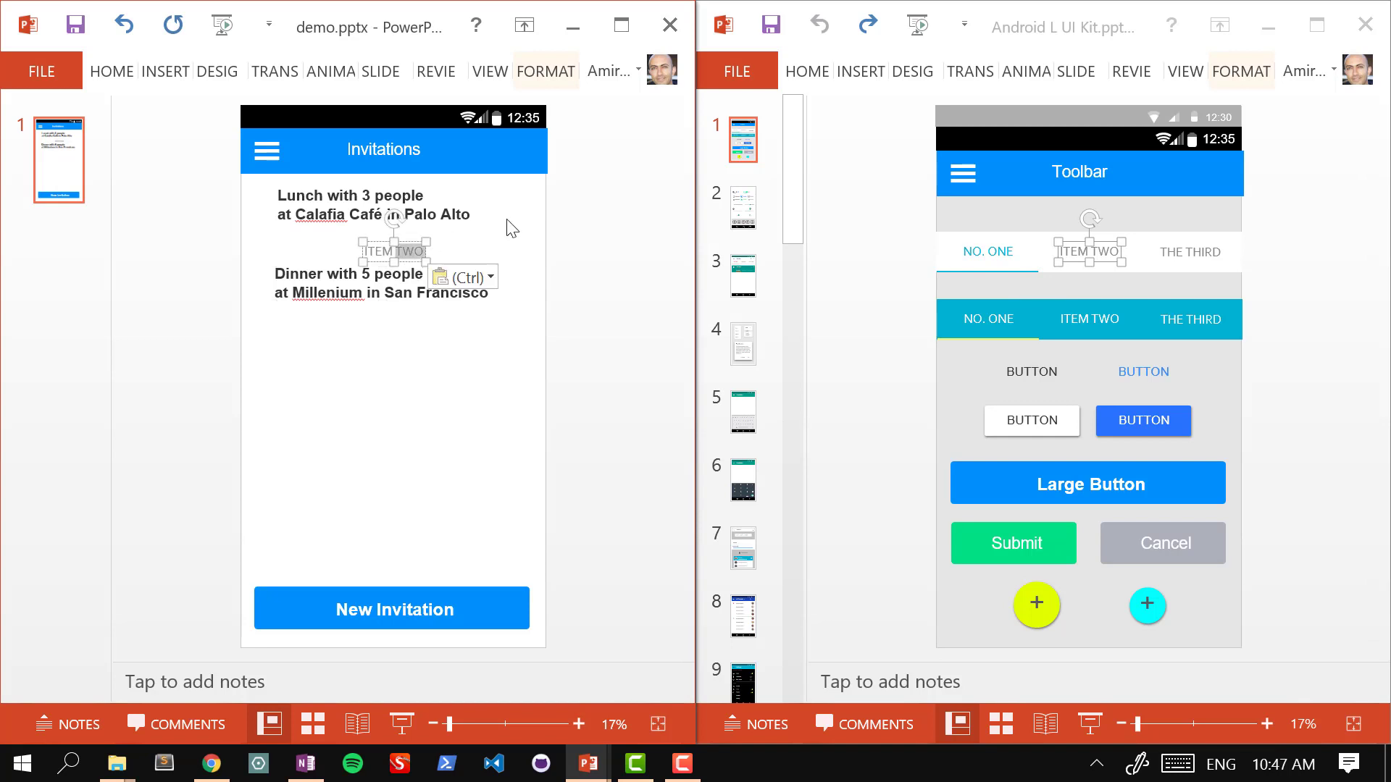
pyautogui.click(479, 233)
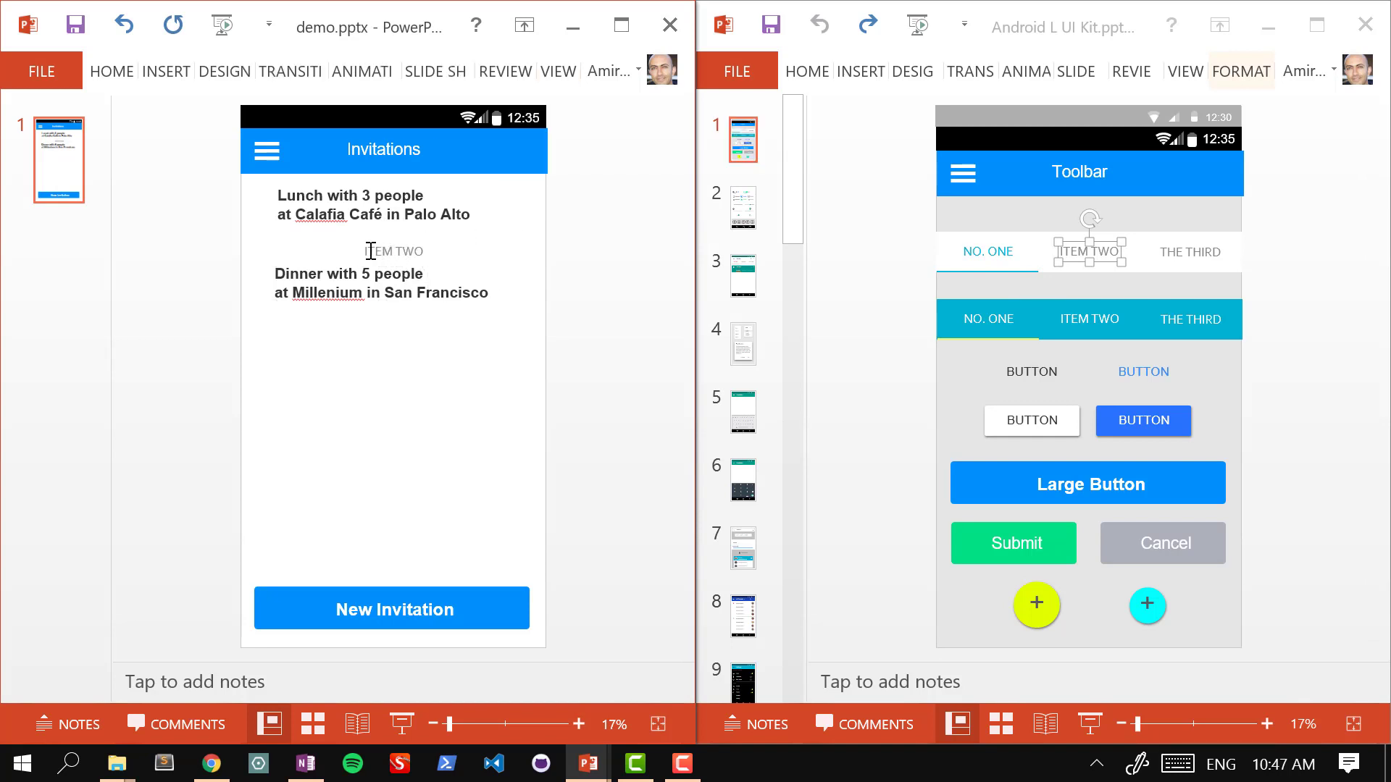
pyautogui.moveTo(362, 254); pyautogui.dragTo(275, 239)
pyautogui.click(293, 239)
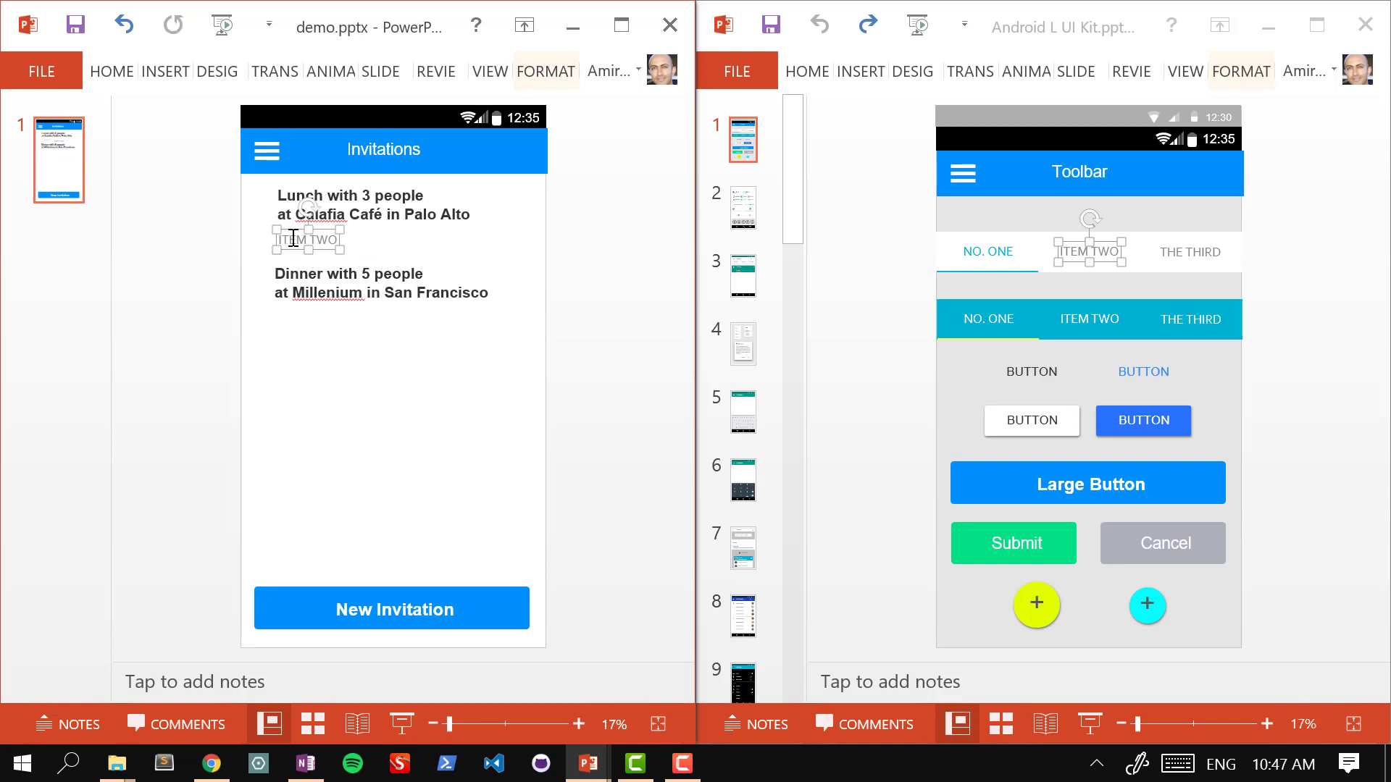
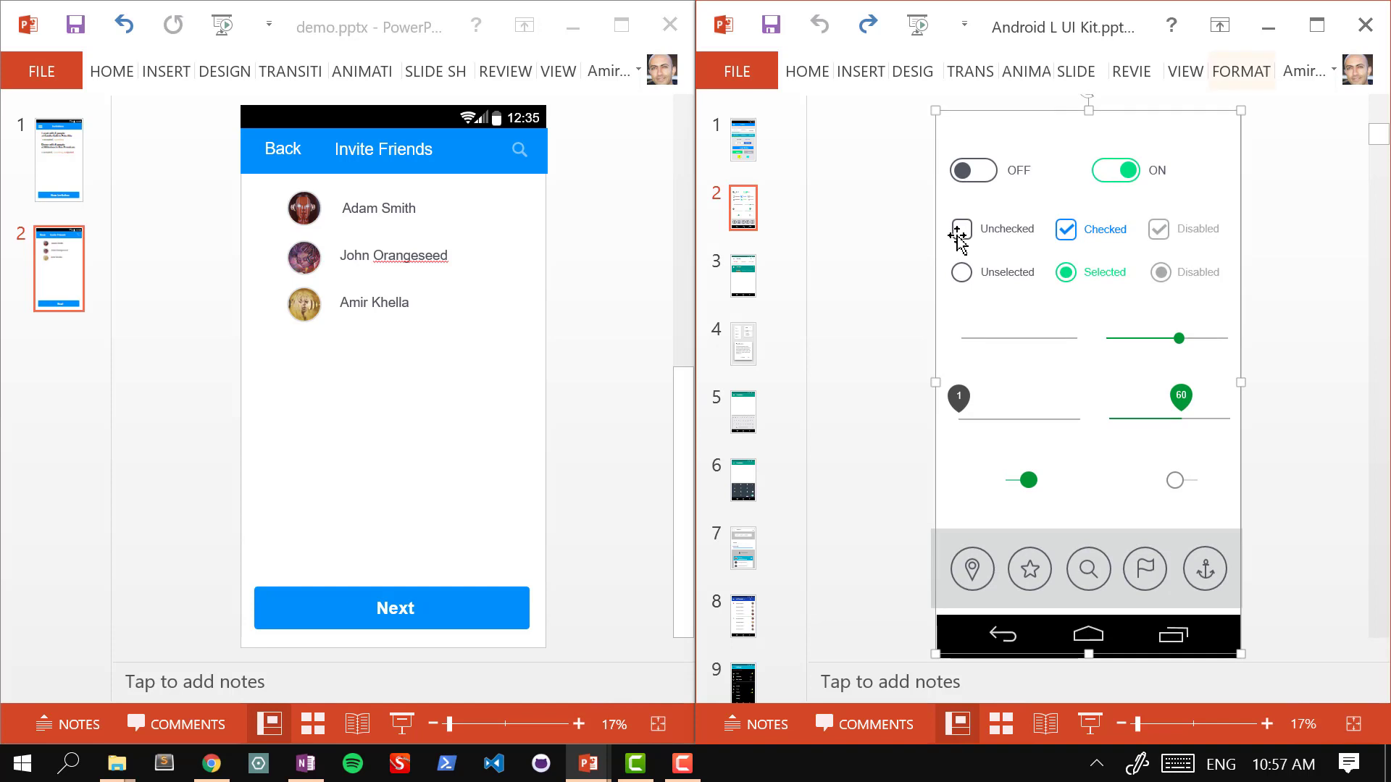
# Step: Copy the UI kit's Unchecked and Checked checkbox samples onto the Invite Friends slide
pyautogui.click(969, 232)
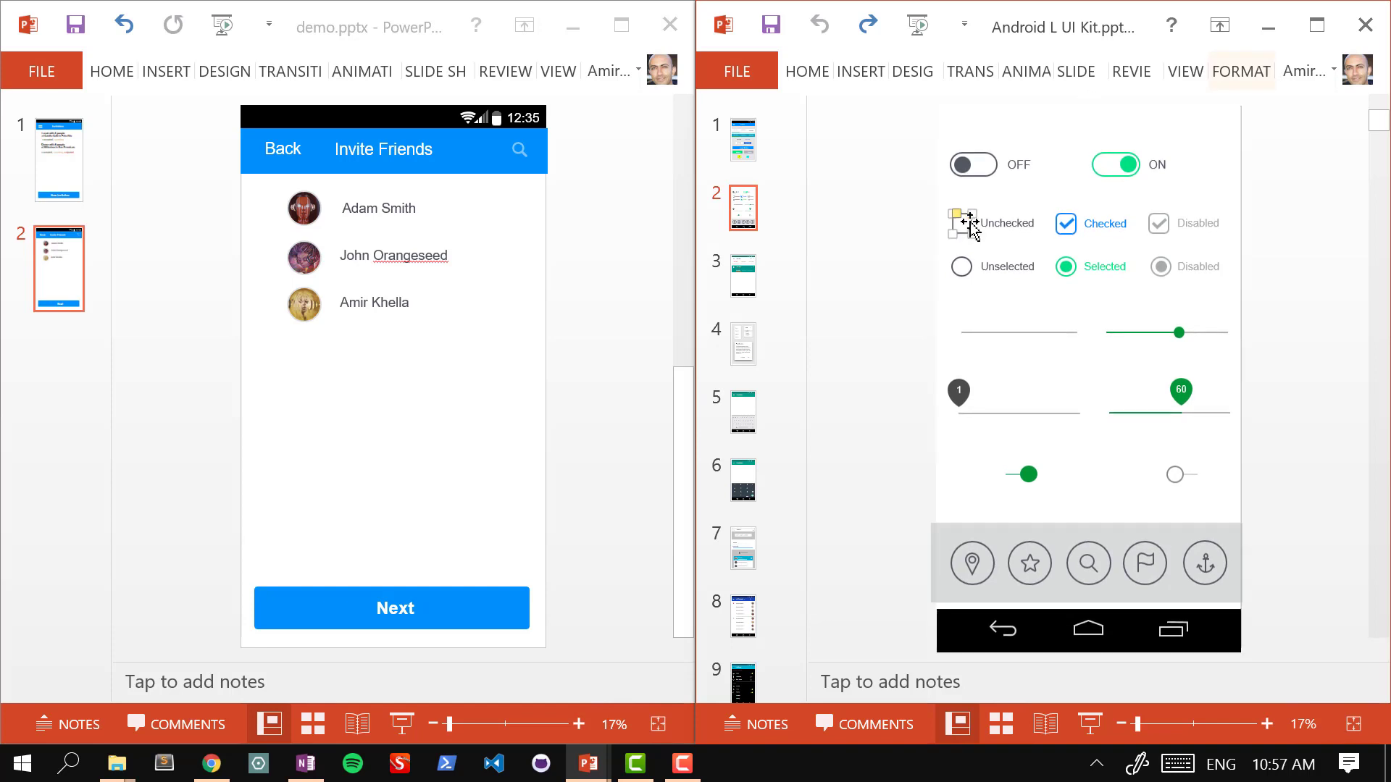
pyautogui.keyDown('shift'); pyautogui.click(1068, 226); pyautogui.keyUp('shift')
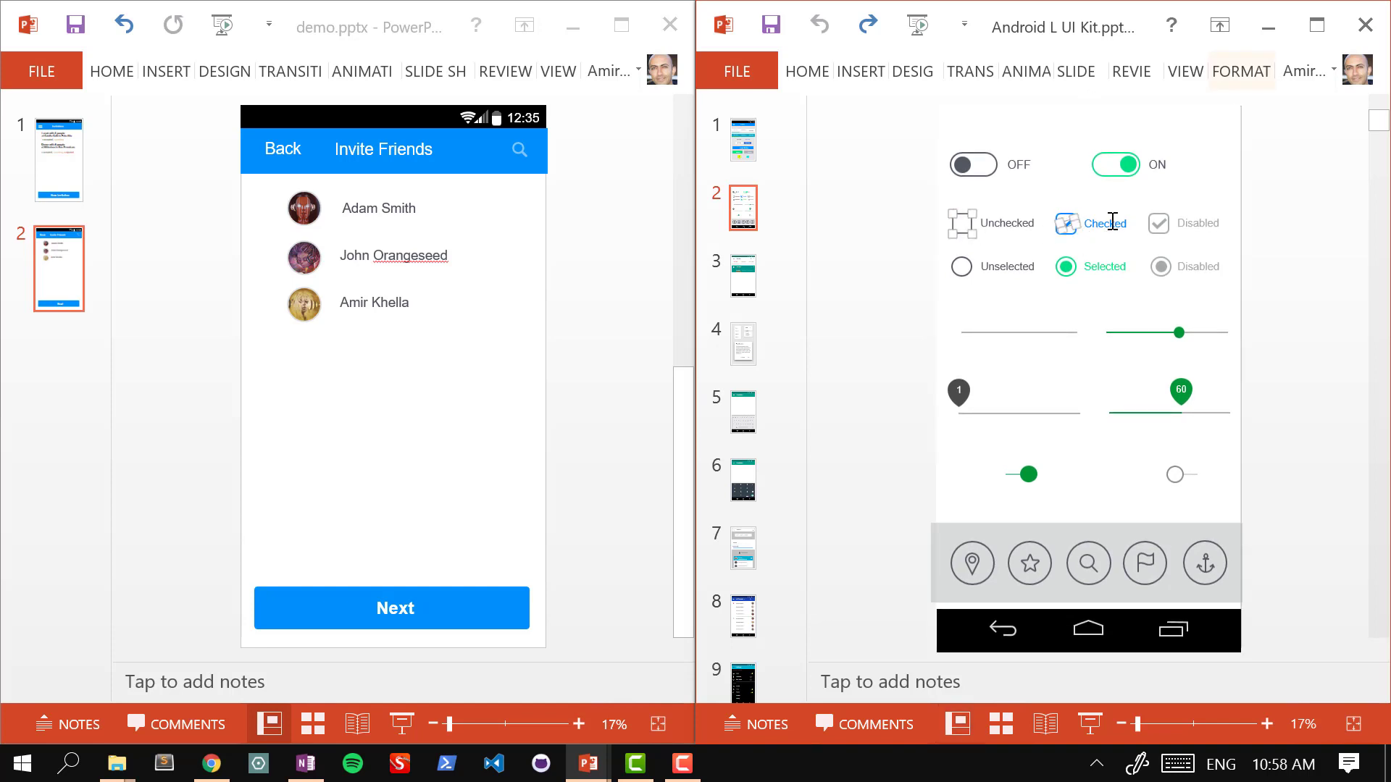
pyautogui.click(1045, 194)
pyautogui.click(1060, 223)
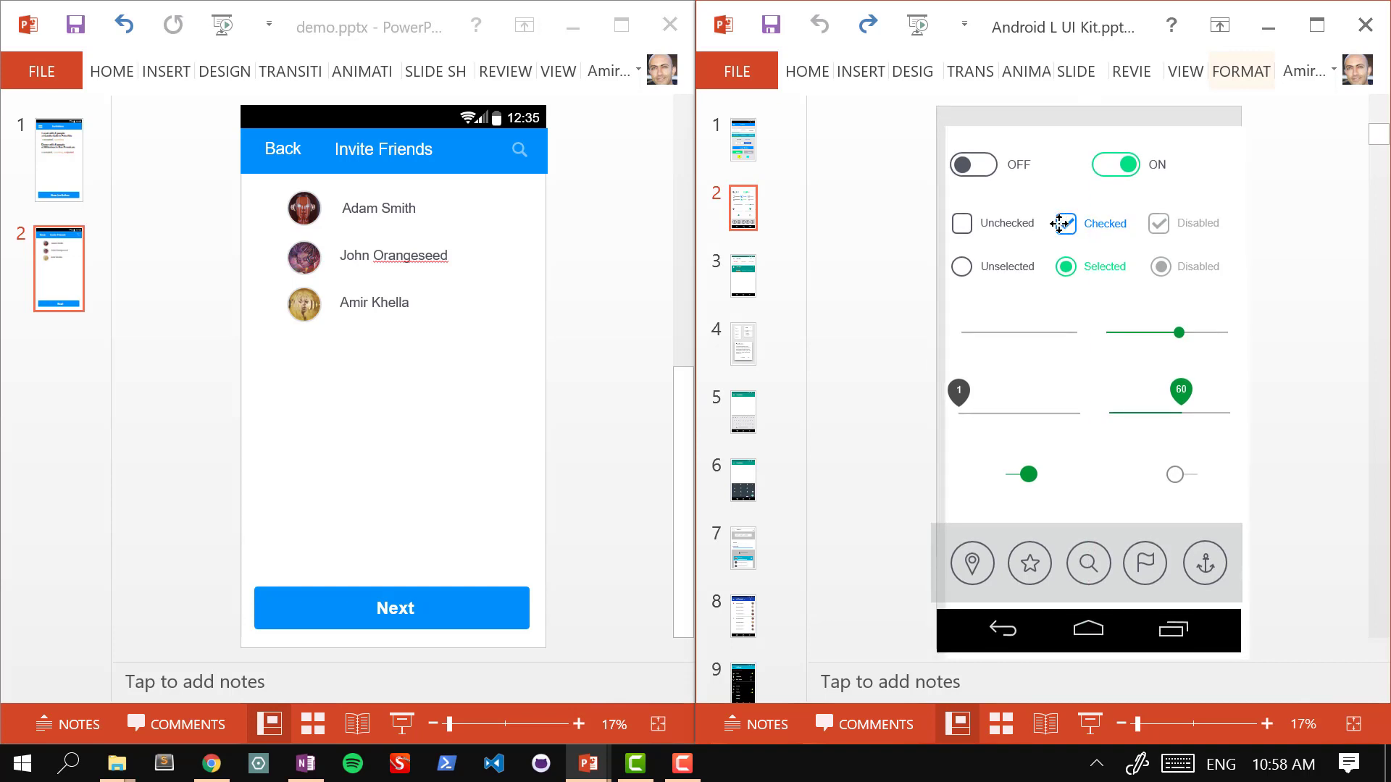
pyautogui.moveTo(1062, 224); pyautogui.dragTo(1065, 225)
pyautogui.hotkey('ctrl', 'z')
pyautogui.moveTo(891, 186); pyautogui.dragTo(1140, 238)
pyautogui.hotkey('ctrl', 'c')
pyautogui.click(590, 302)
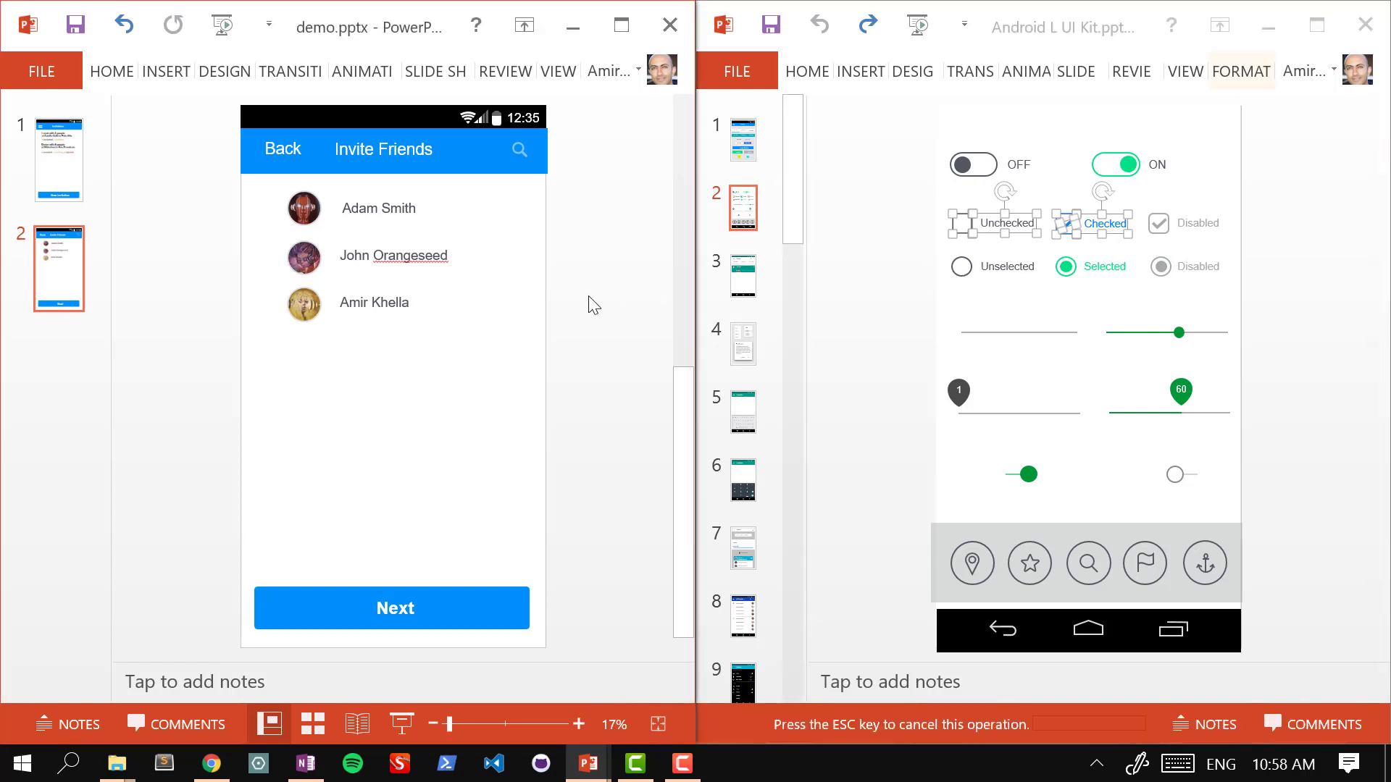
pyautogui.hotkey('ctrl', 'v')
pyautogui.moveTo(272, 224); pyautogui.dragTo(309, 388)
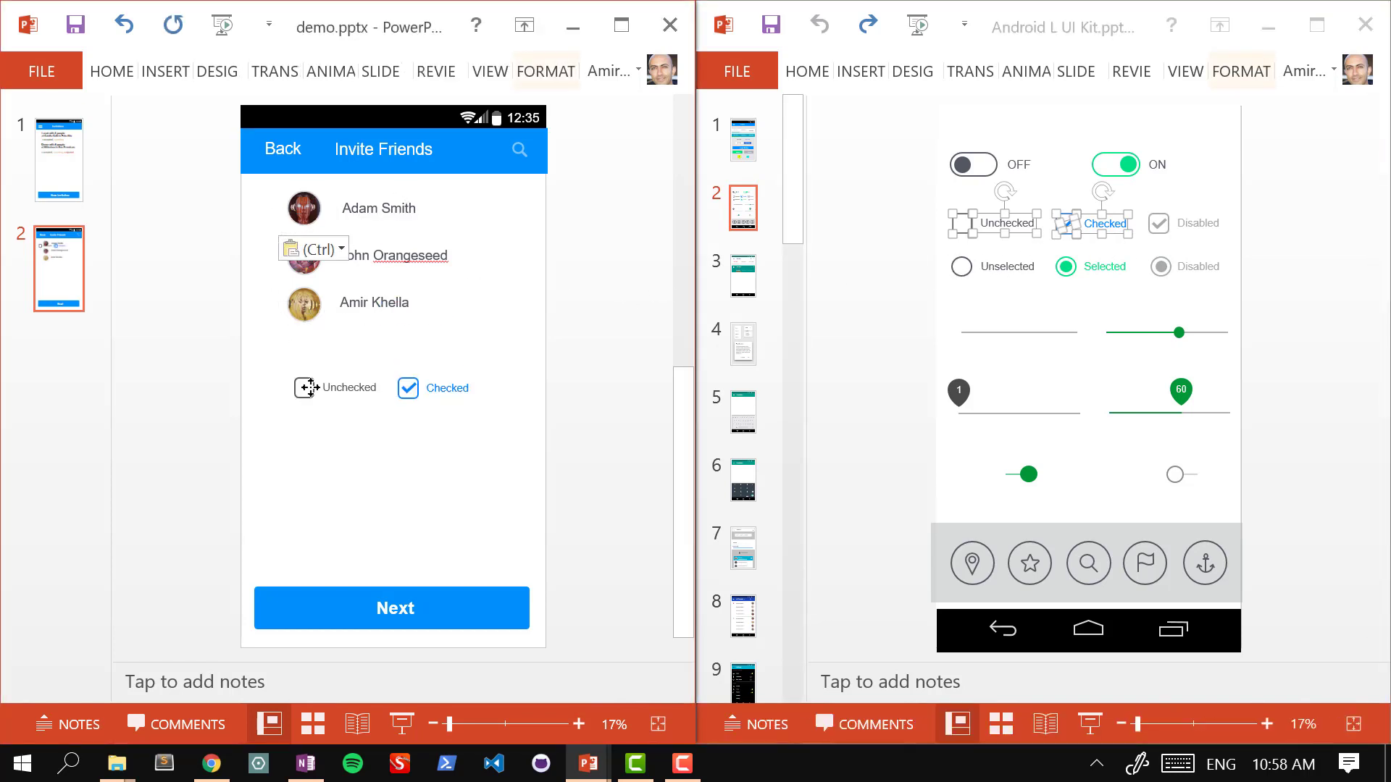
pyautogui.click(537, 345)
# Step: Delete the Unchecked and Checked text labels from the pasted checkboxes
pyautogui.click(361, 391)
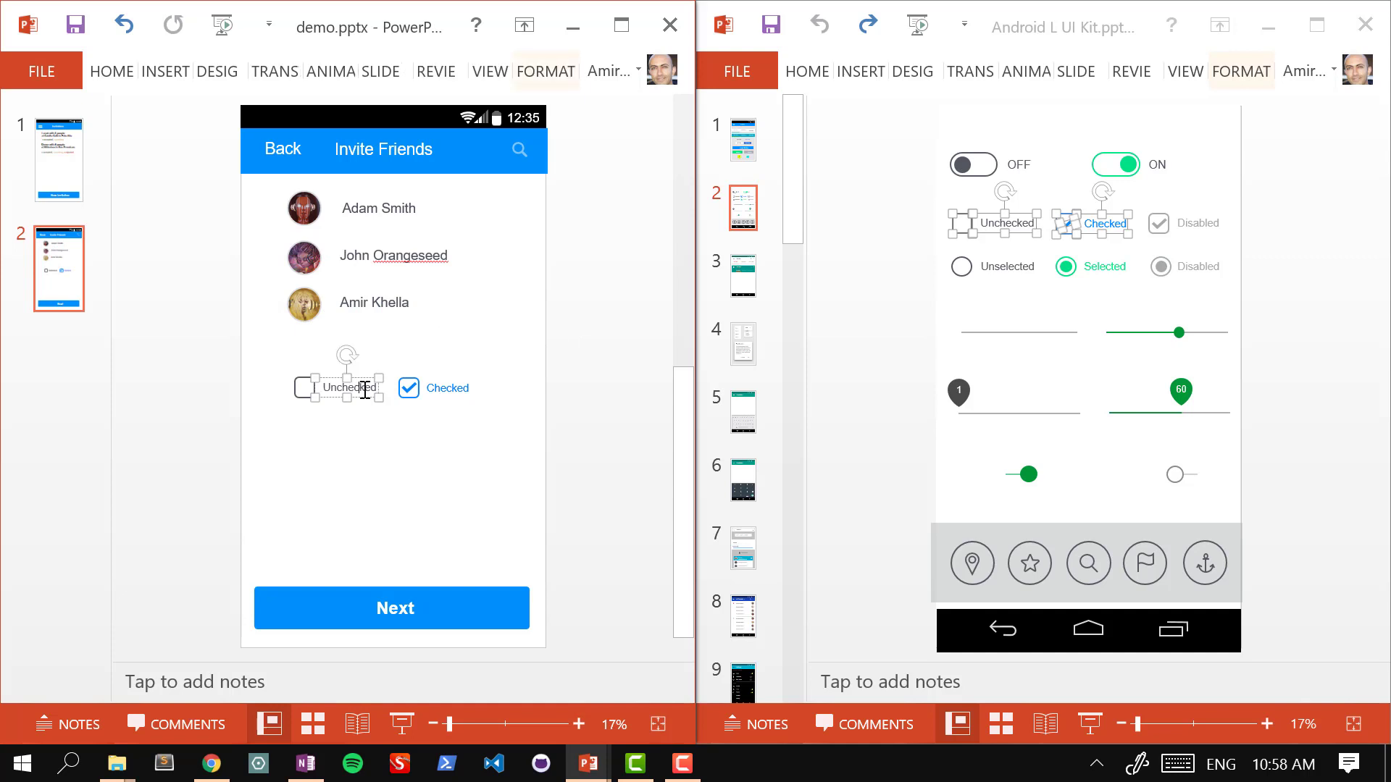
pyautogui.press('Delete')
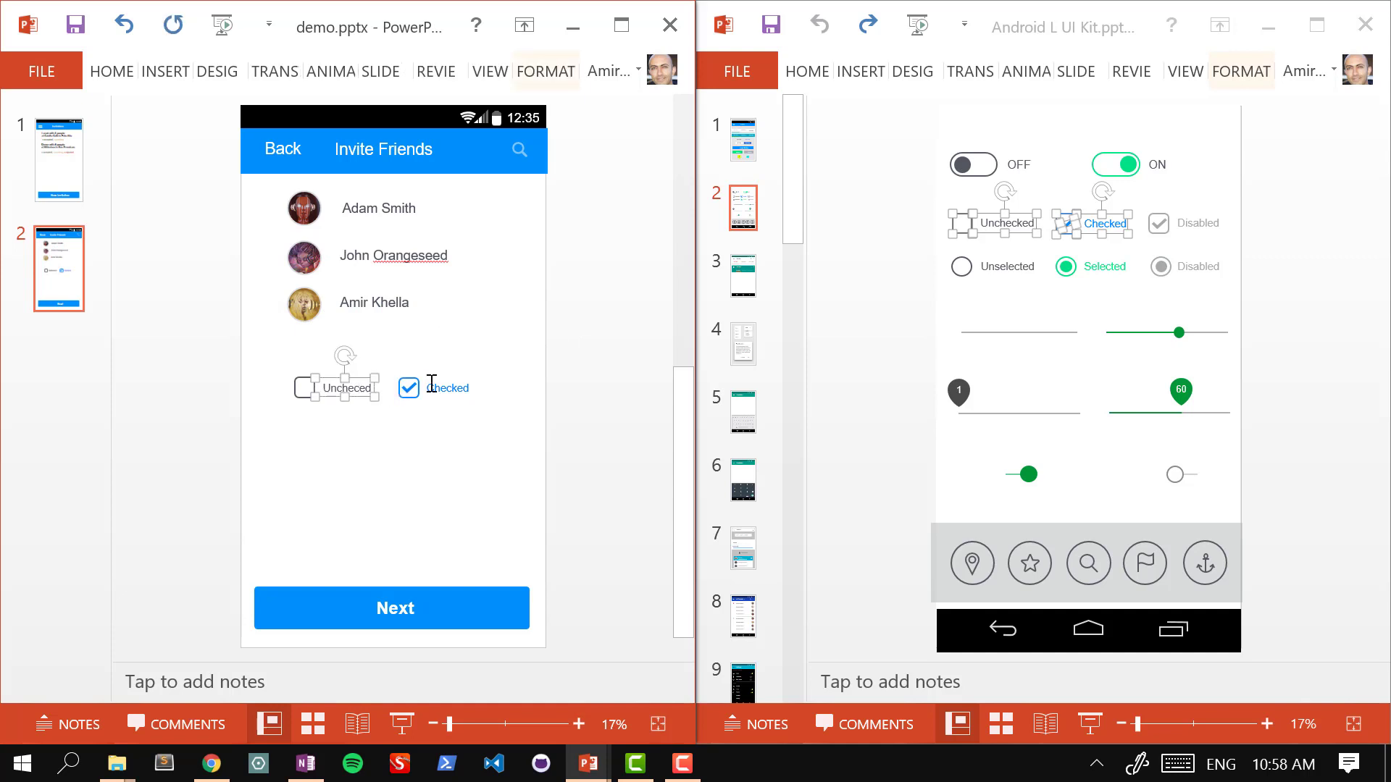
pyautogui.press('Escape')
pyautogui.press('Delete')
pyautogui.click(433, 386)
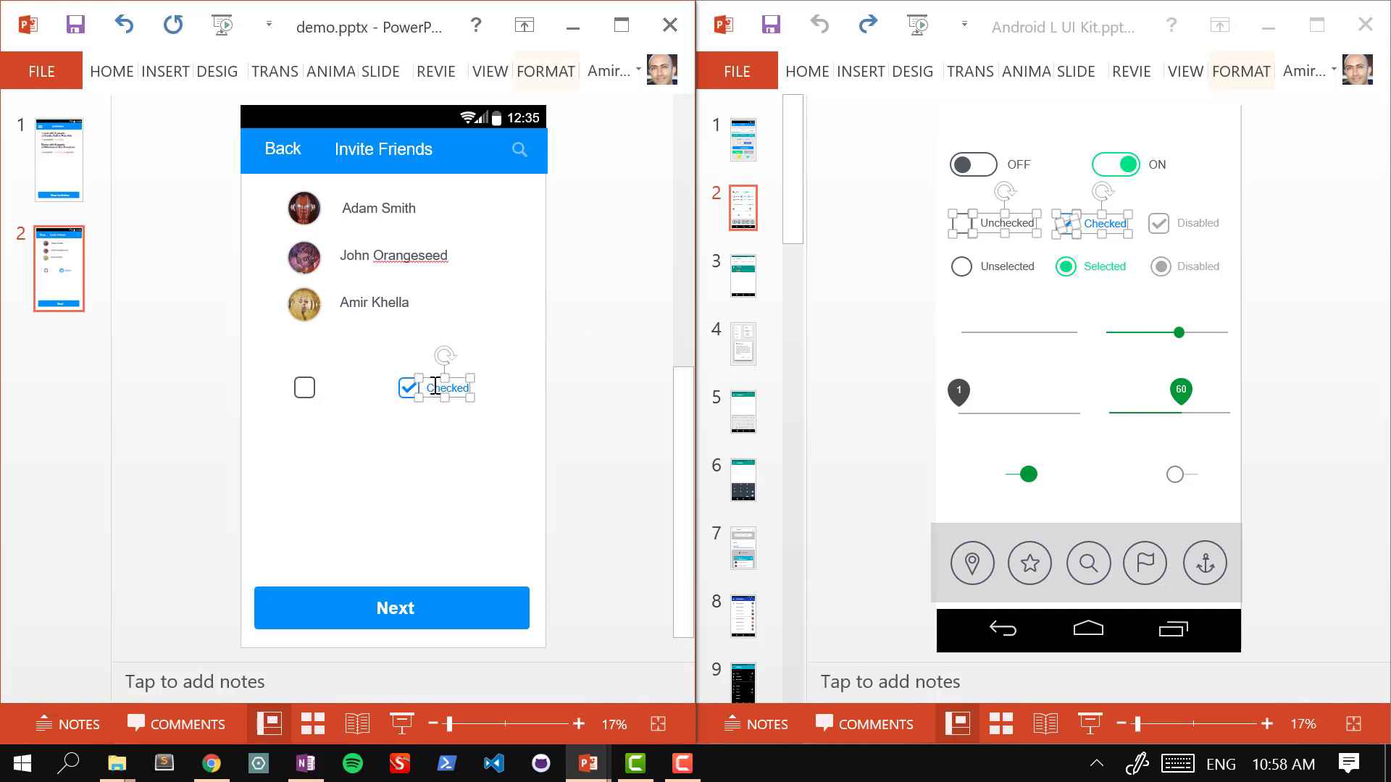
pyautogui.press('Escape')
pyautogui.press('Delete')
# Step: Place the unchecked box beside the first friend and group the checked box with its check mark
pyautogui.moveTo(305, 384); pyautogui.dragTo(271, 189)
pyautogui.click(408, 386)
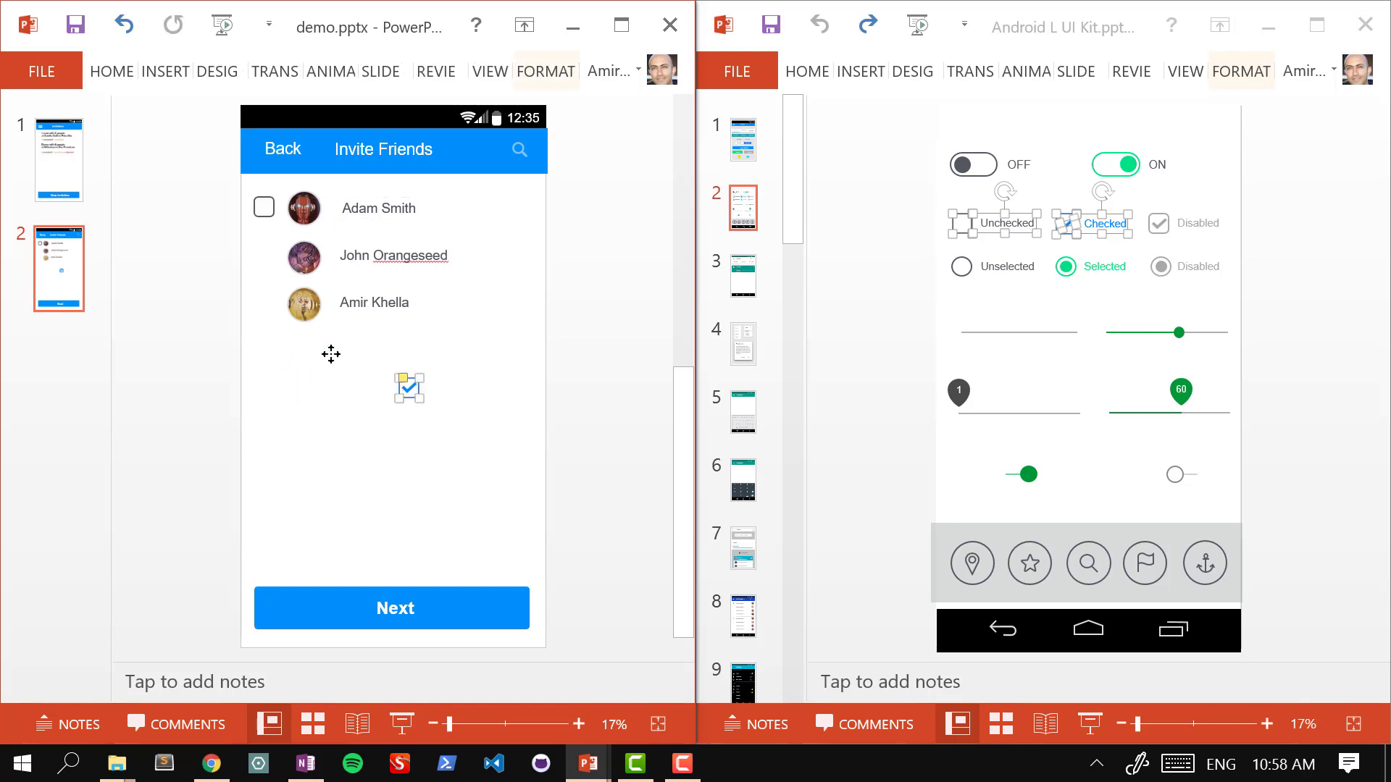
pyautogui.moveTo(331, 354); pyautogui.dragTo(255, 269)
pyautogui.hotkey('ctrl', 'z')
pyautogui.moveTo(377, 362); pyautogui.dragTo(264, 311)
pyautogui.hotkey('ctrl', 'g')
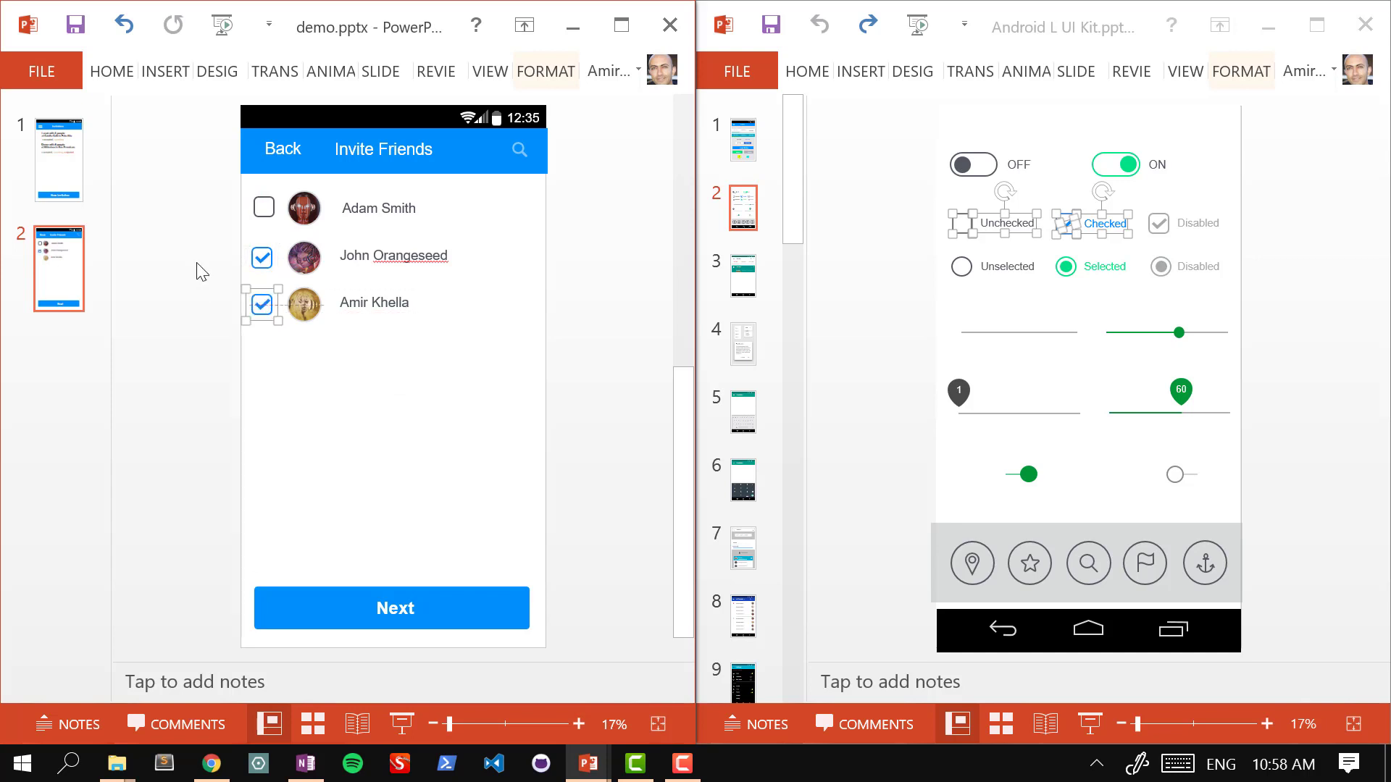
# Step: Duplicate the three friend rows, then two more rows, giving eight checkbox rows
pyautogui.click(205, 197)
pyautogui.moveTo(202, 177); pyautogui.dragTo(551, 362)
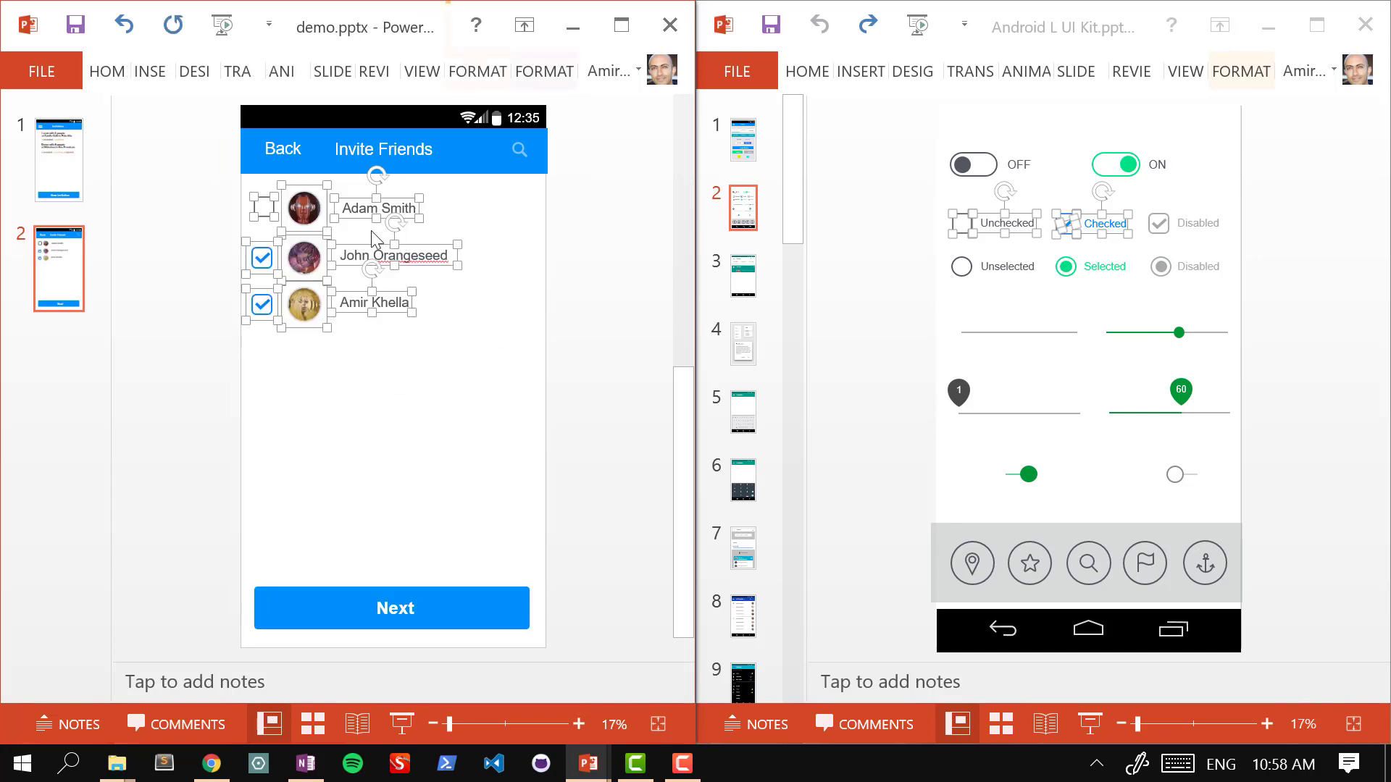
pyautogui.moveTo(307, 303); pyautogui.dragTo(305, 353)
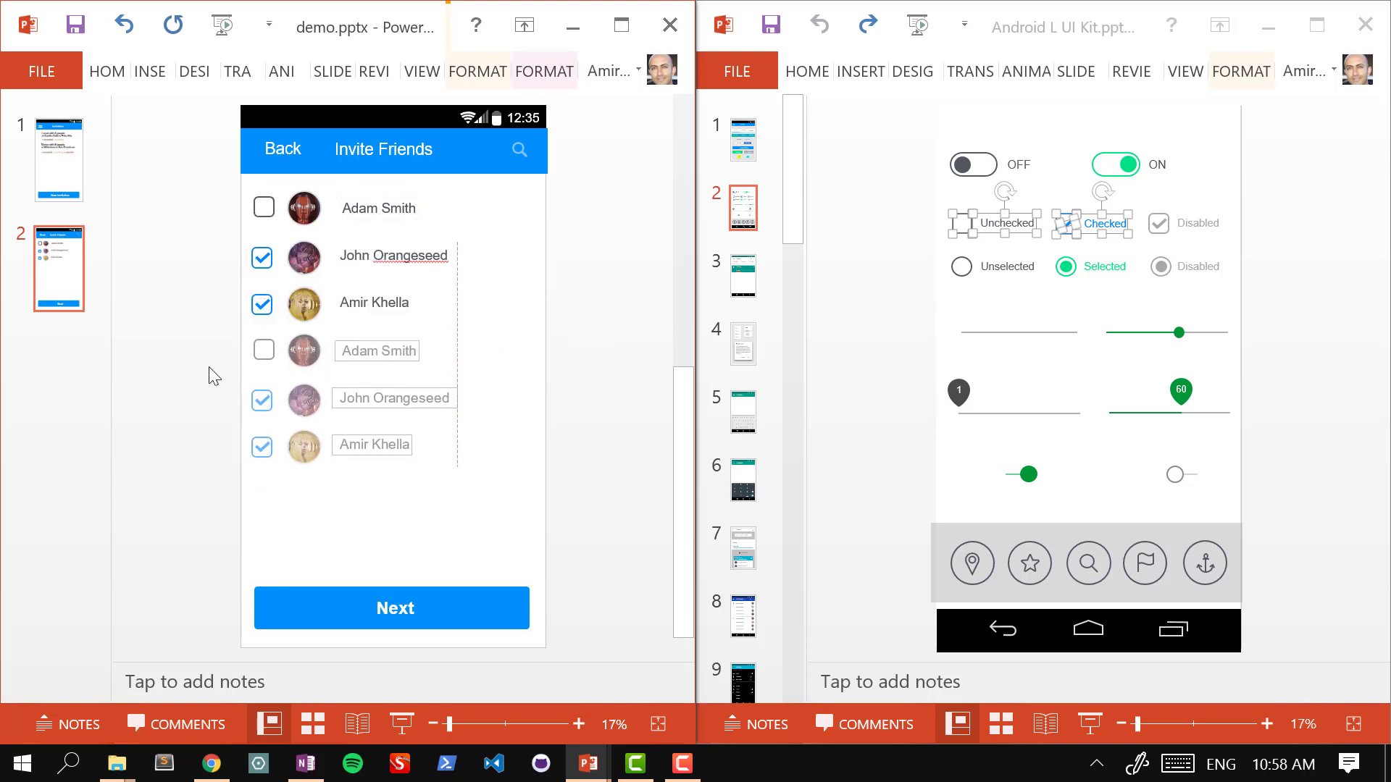
pyautogui.click(177, 369)
pyautogui.moveTo(216, 375); pyautogui.dragTo(459, 481)
pyautogui.moveTo(304, 455); pyautogui.dragTo(302, 541)
pyautogui.click(605, 363)
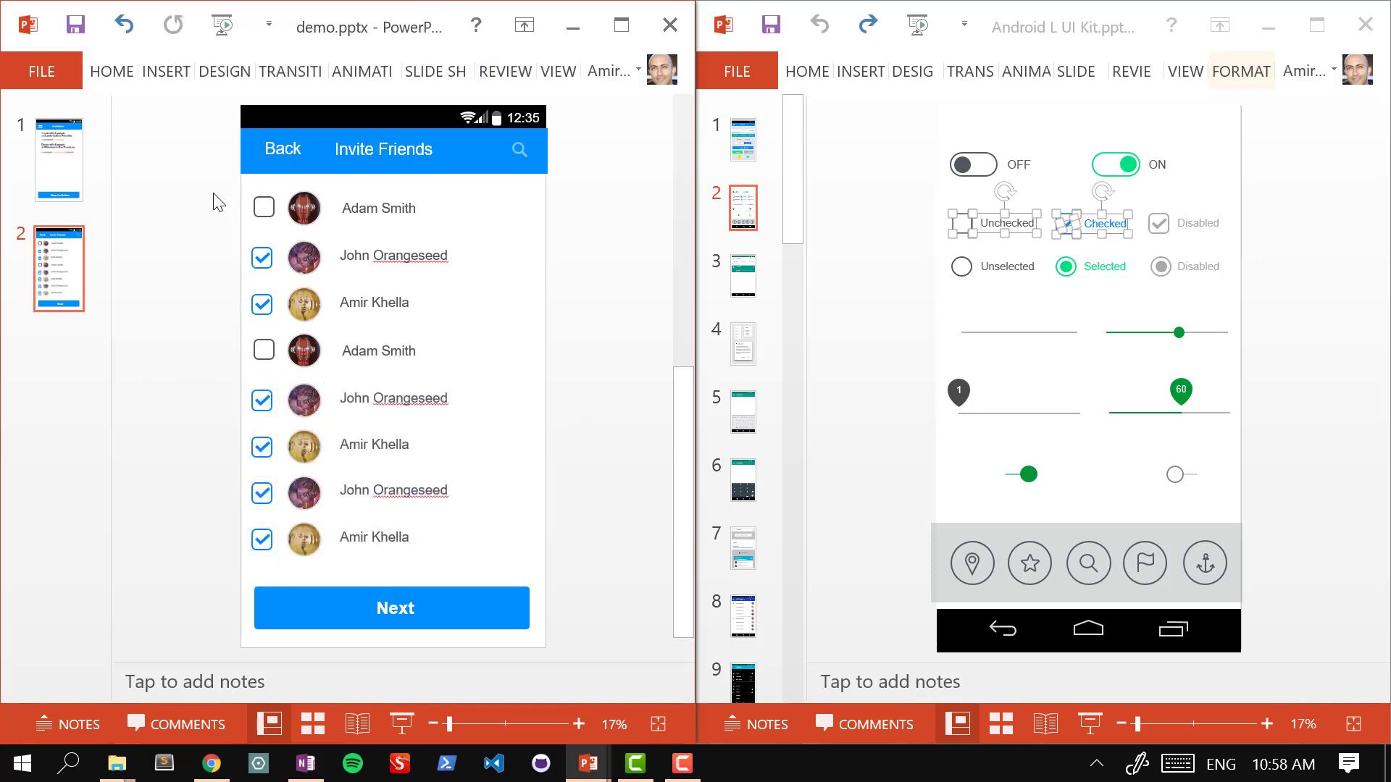
# Step: Shift the entire eight-row friends list slightly to the right
pyautogui.moveTo(214, 194); pyautogui.dragTo(581, 572)
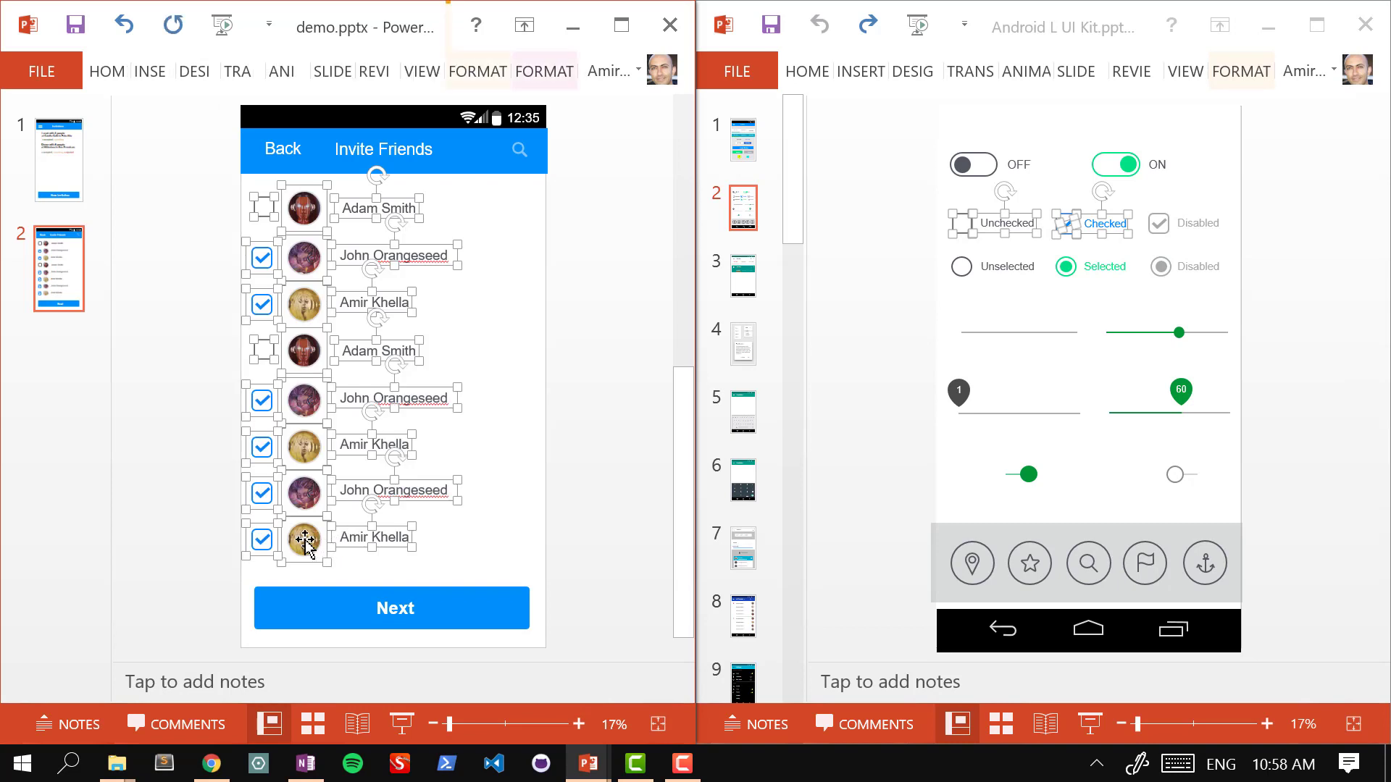
pyautogui.moveTo(305, 542); pyautogui.dragTo(323, 539)
pyautogui.click(605, 338)
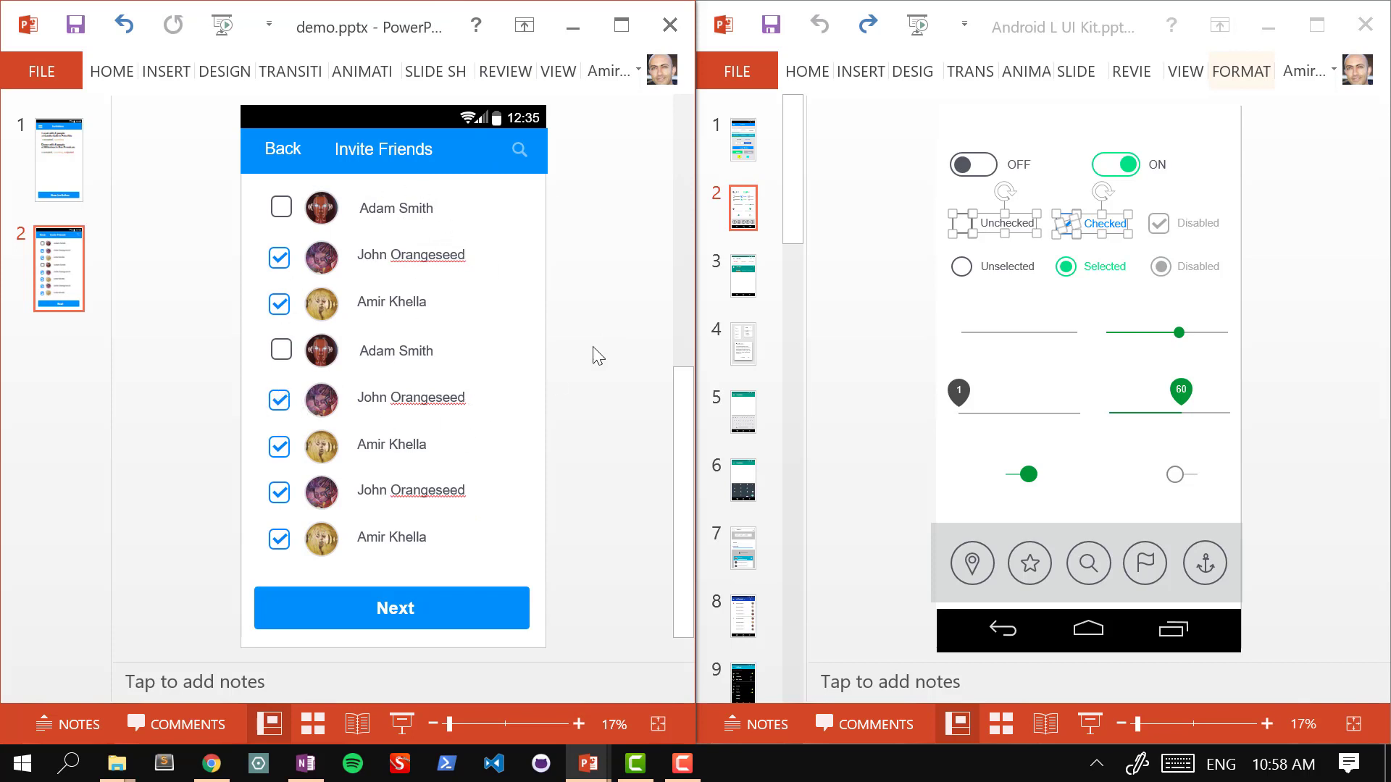
pyautogui.click(72, 170)
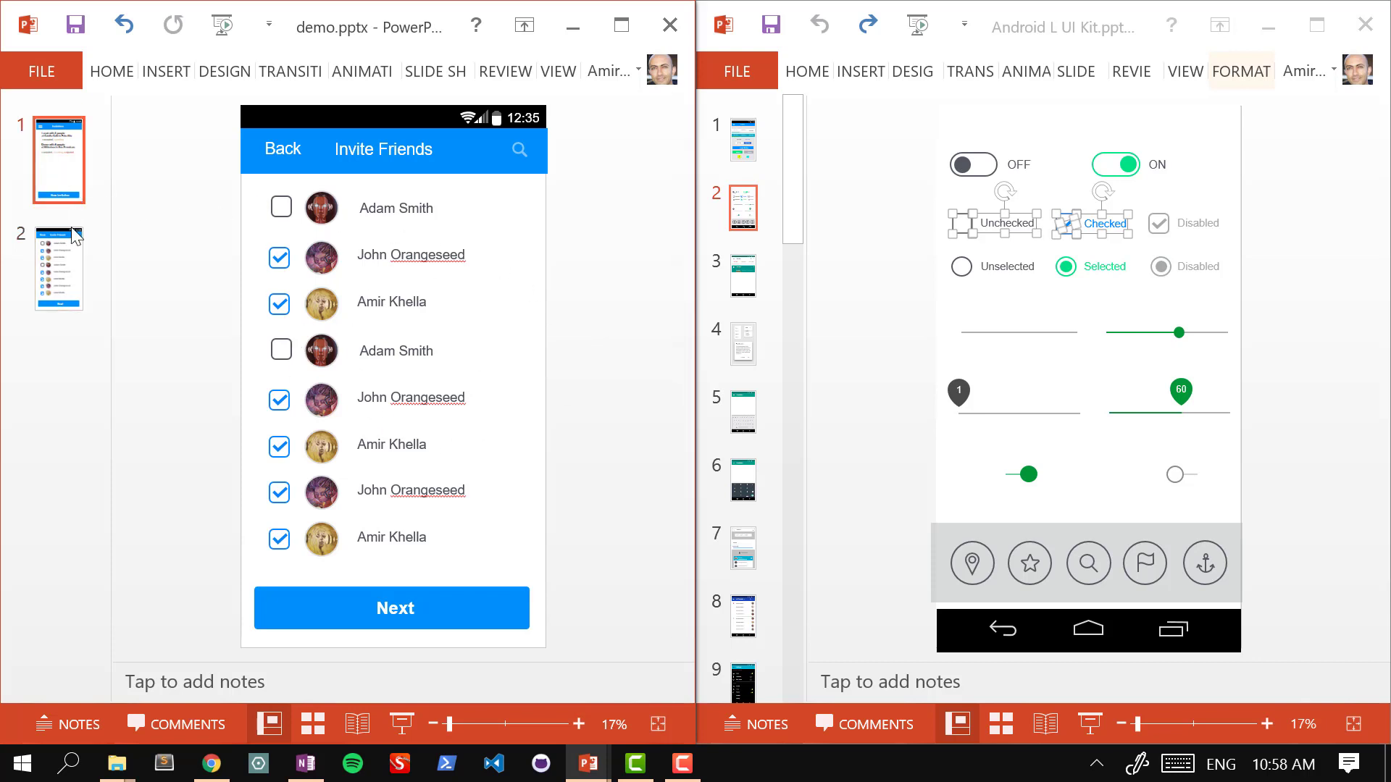
pyautogui.click(56, 304)
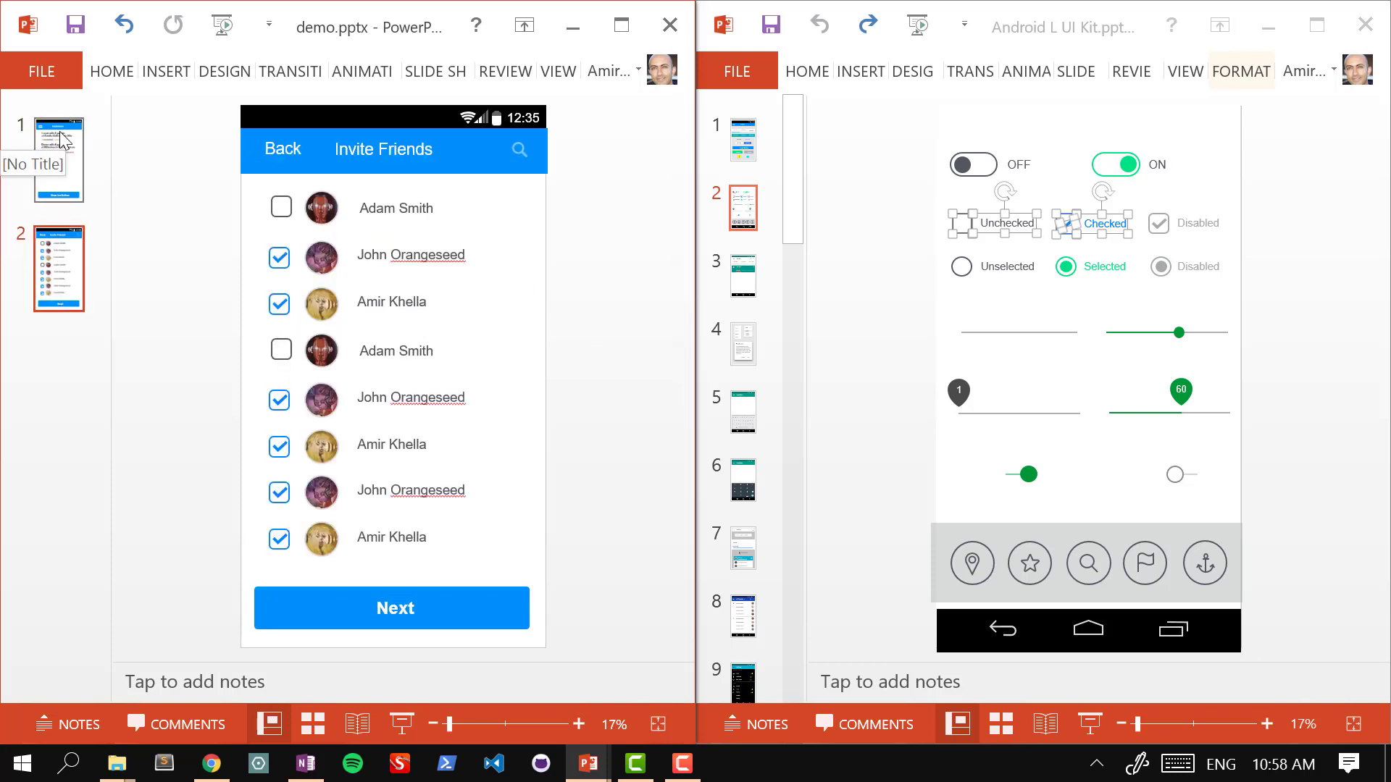
pyautogui.click(64, 141)
pyautogui.click(64, 286)
pyautogui.click(450, 608)
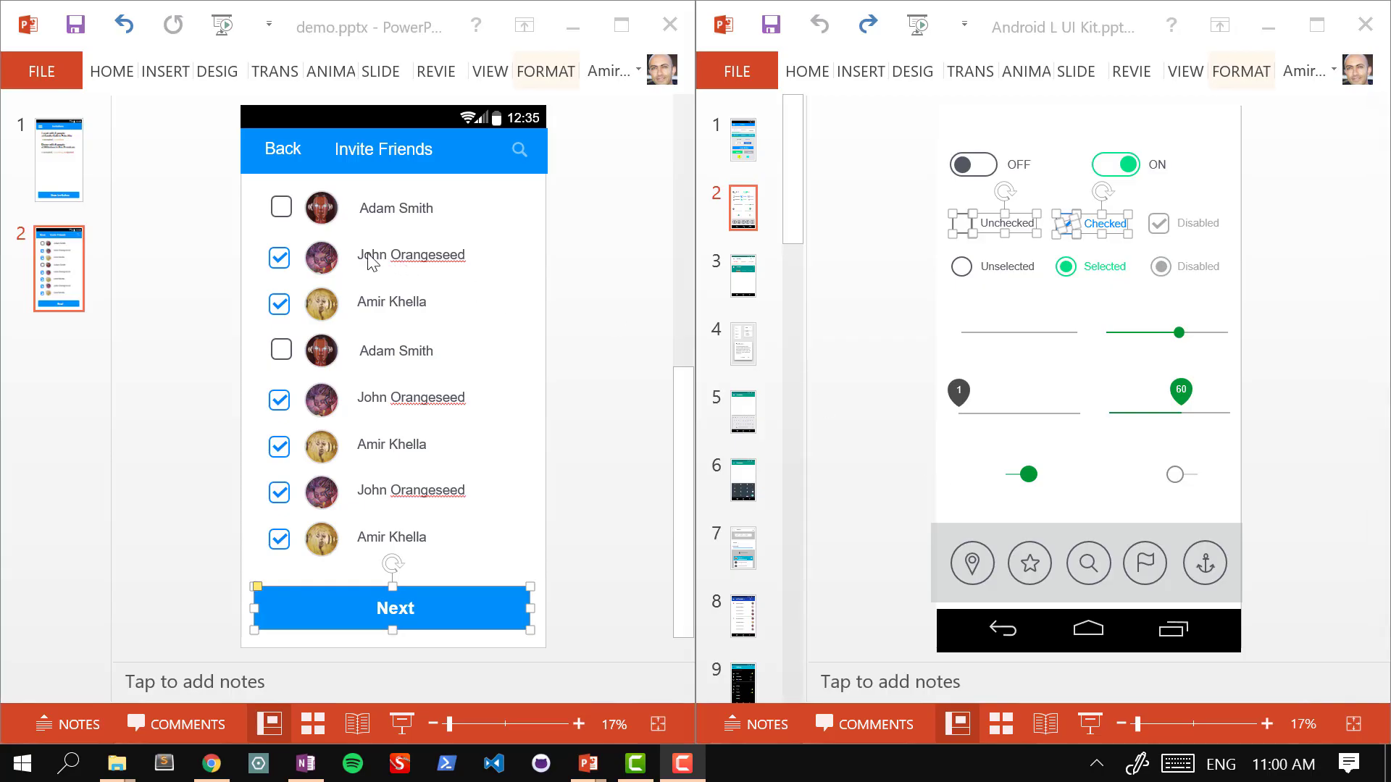
pyautogui.click(306, 763)
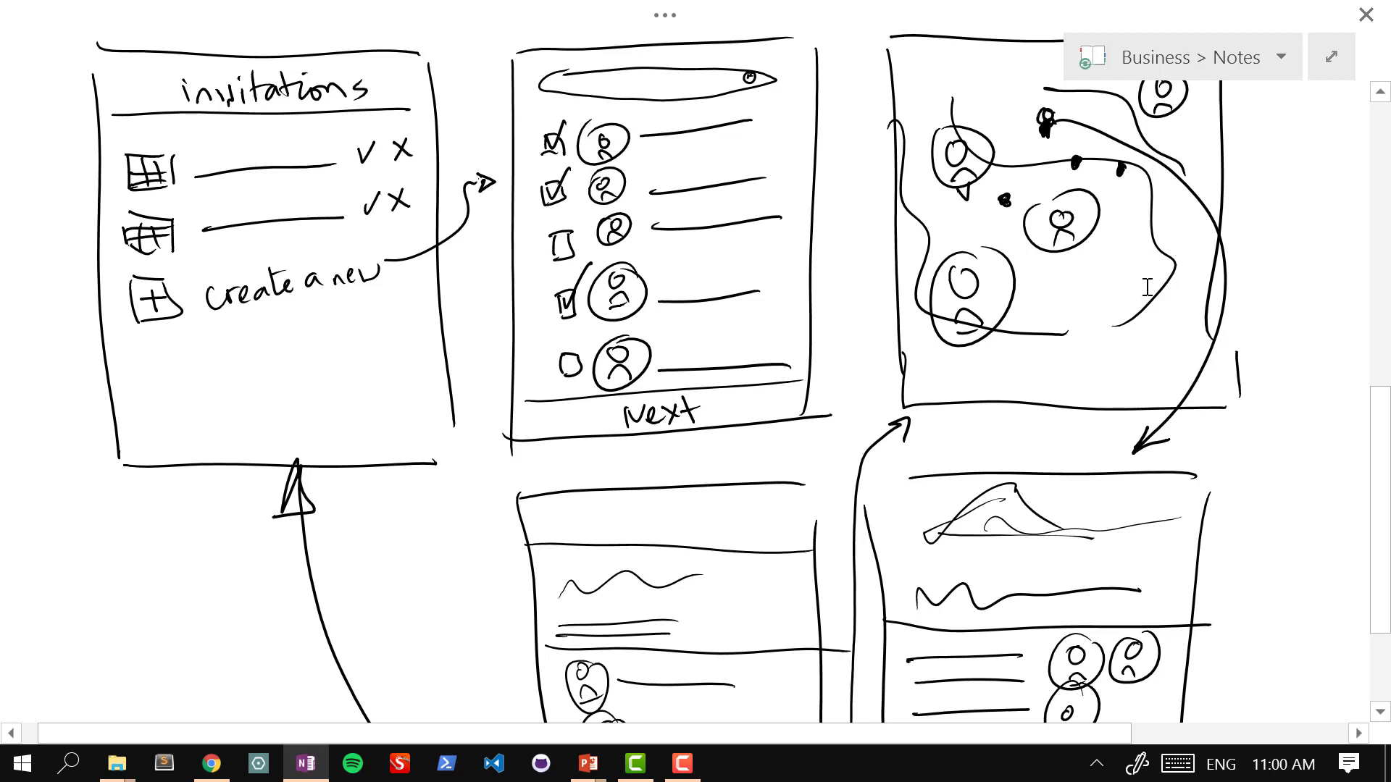
pyautogui.scroll(2, 1144, 288)
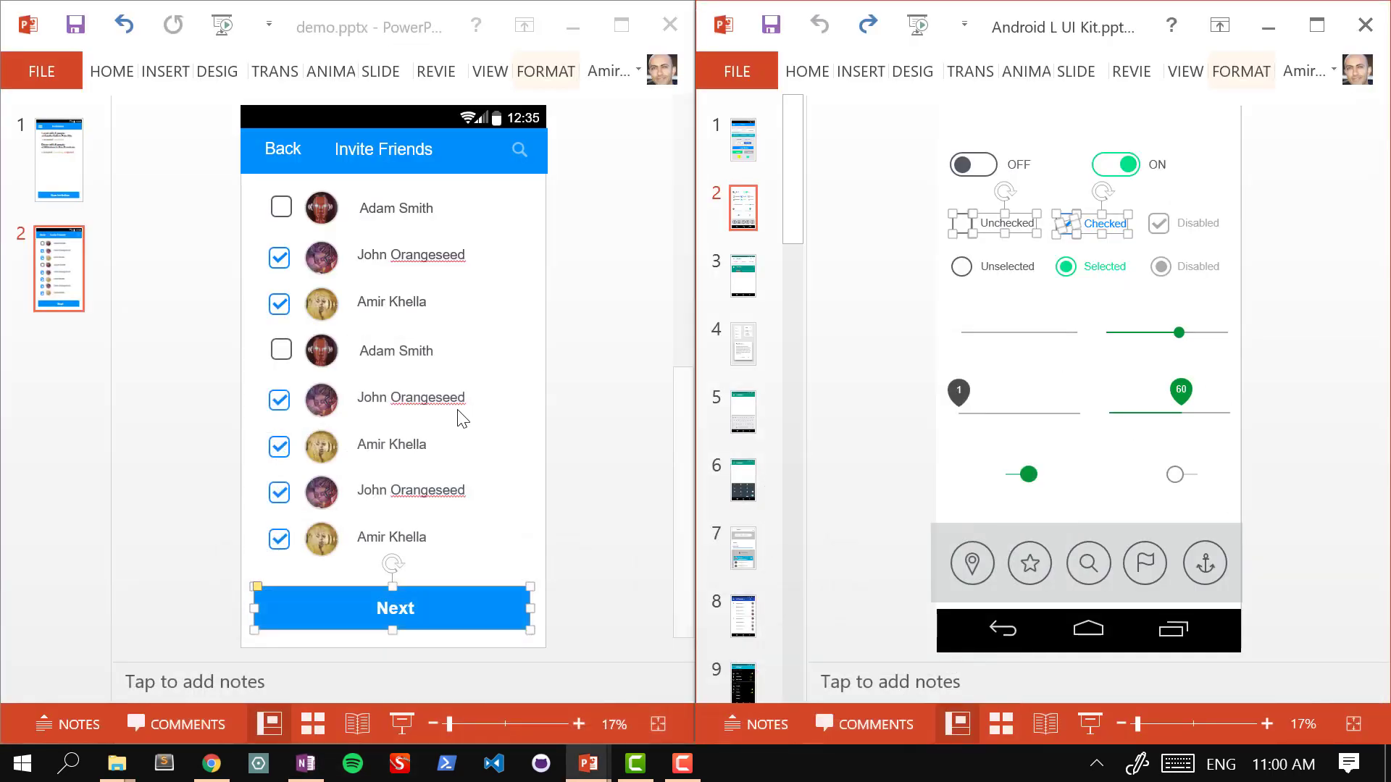
# Step: Duplicate the Invite Friends slide as a new slide 3
pyautogui.click(786, 289)
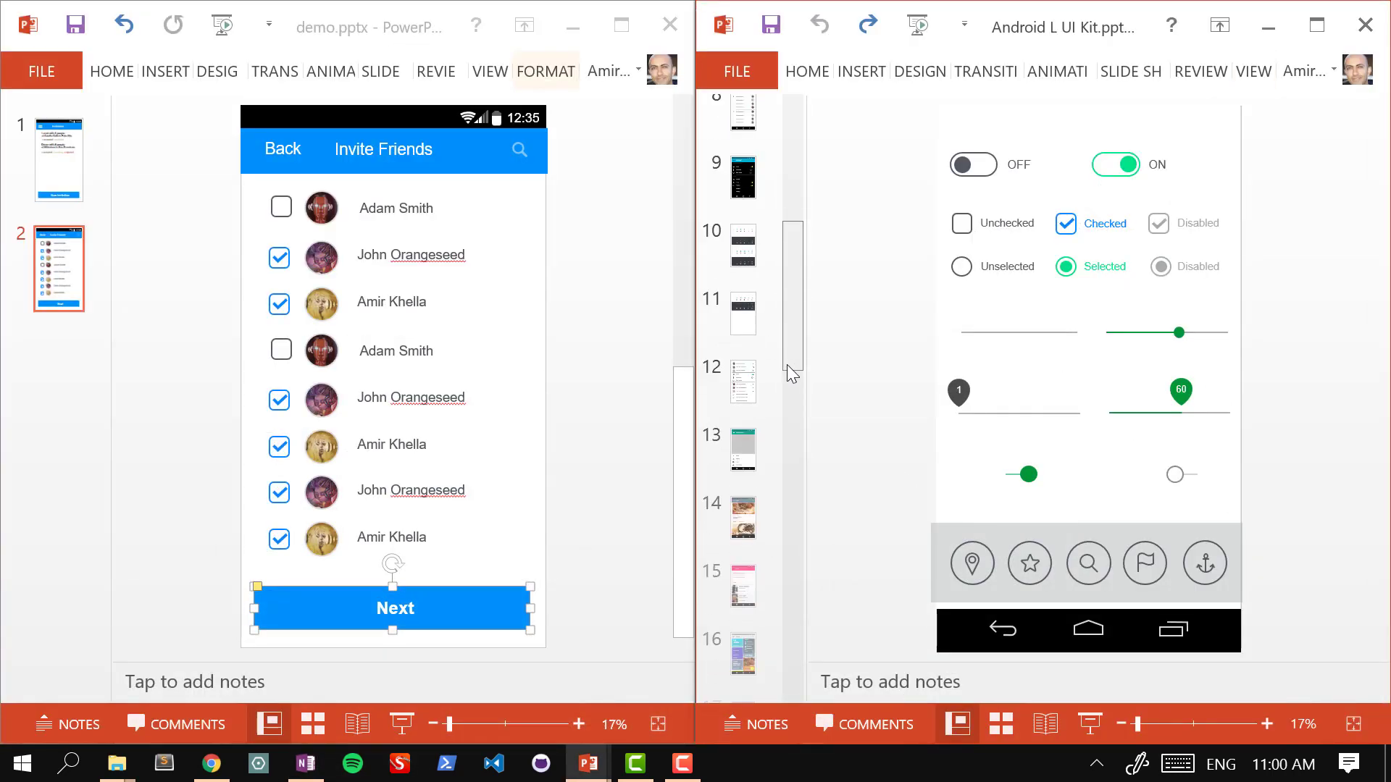
pyautogui.moveTo(792, 384); pyautogui.dragTo(788, 464)
pyautogui.click(83, 263)
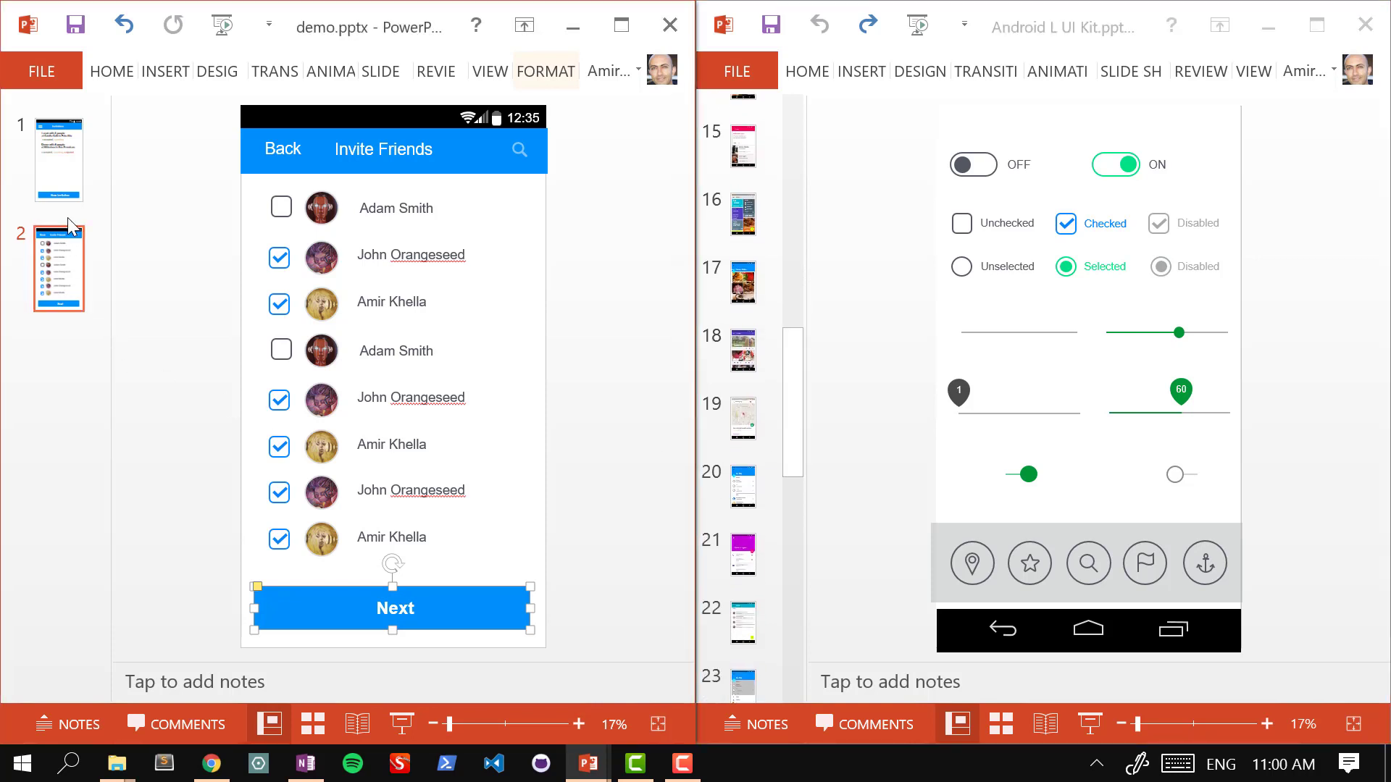
pyautogui.hotkey('ctrl', 'd')
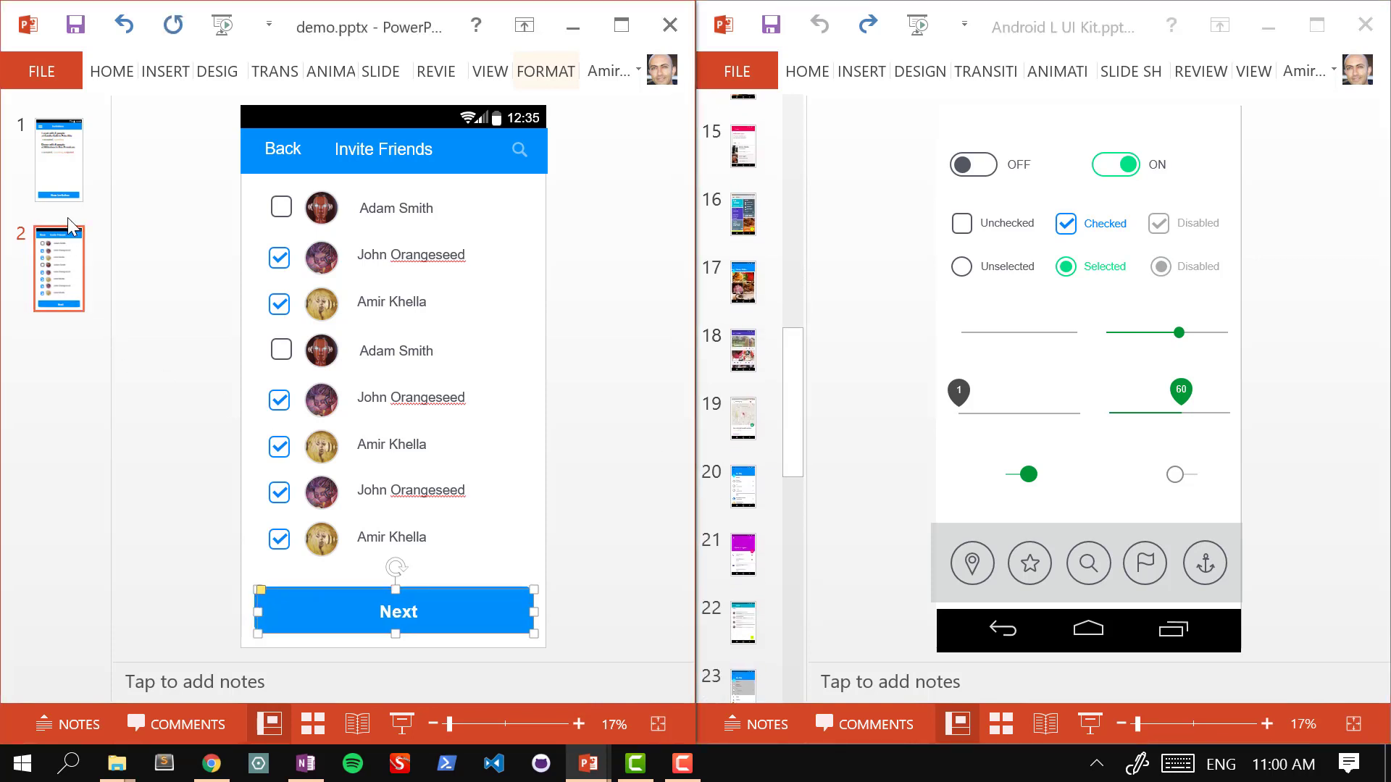
pyautogui.hotkey('ctrl', 'z')
pyautogui.rightClick(45, 262)
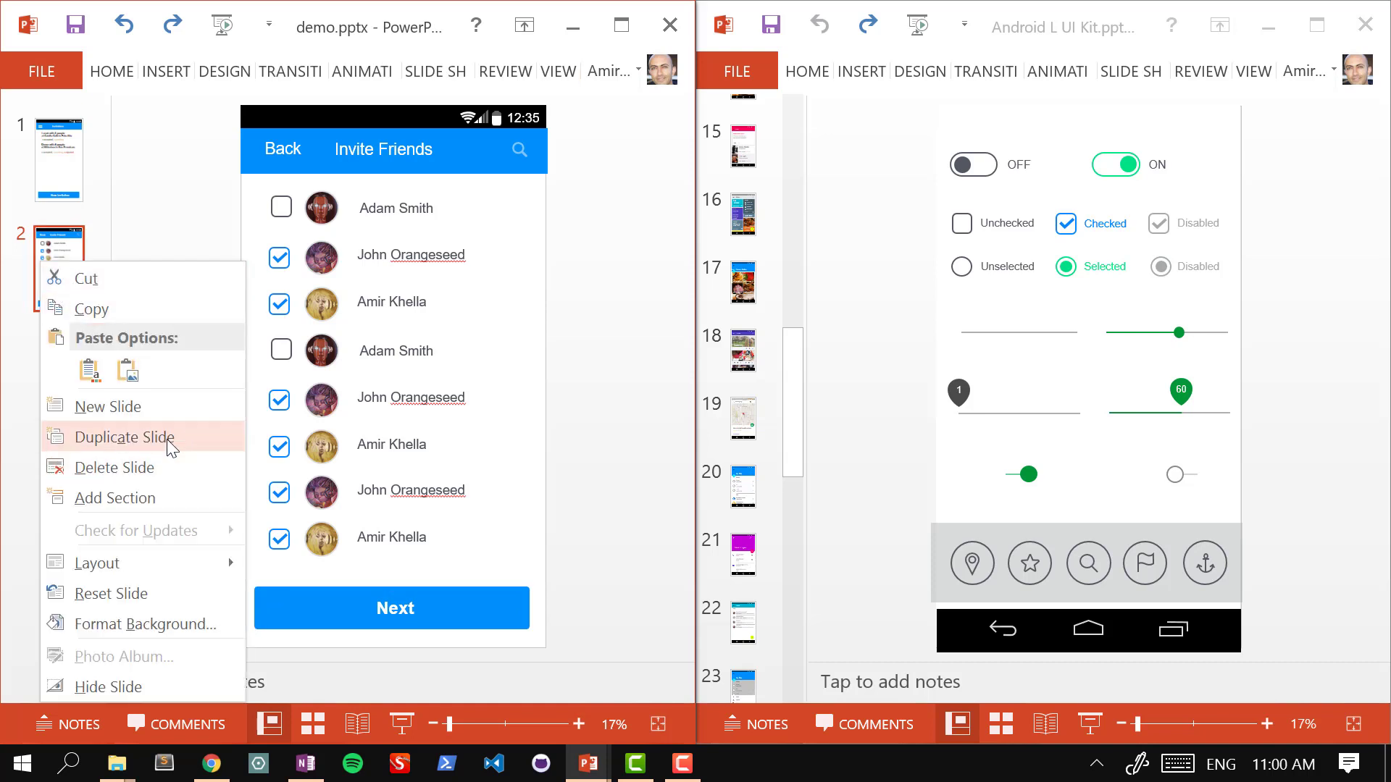
pyautogui.click(167, 439)
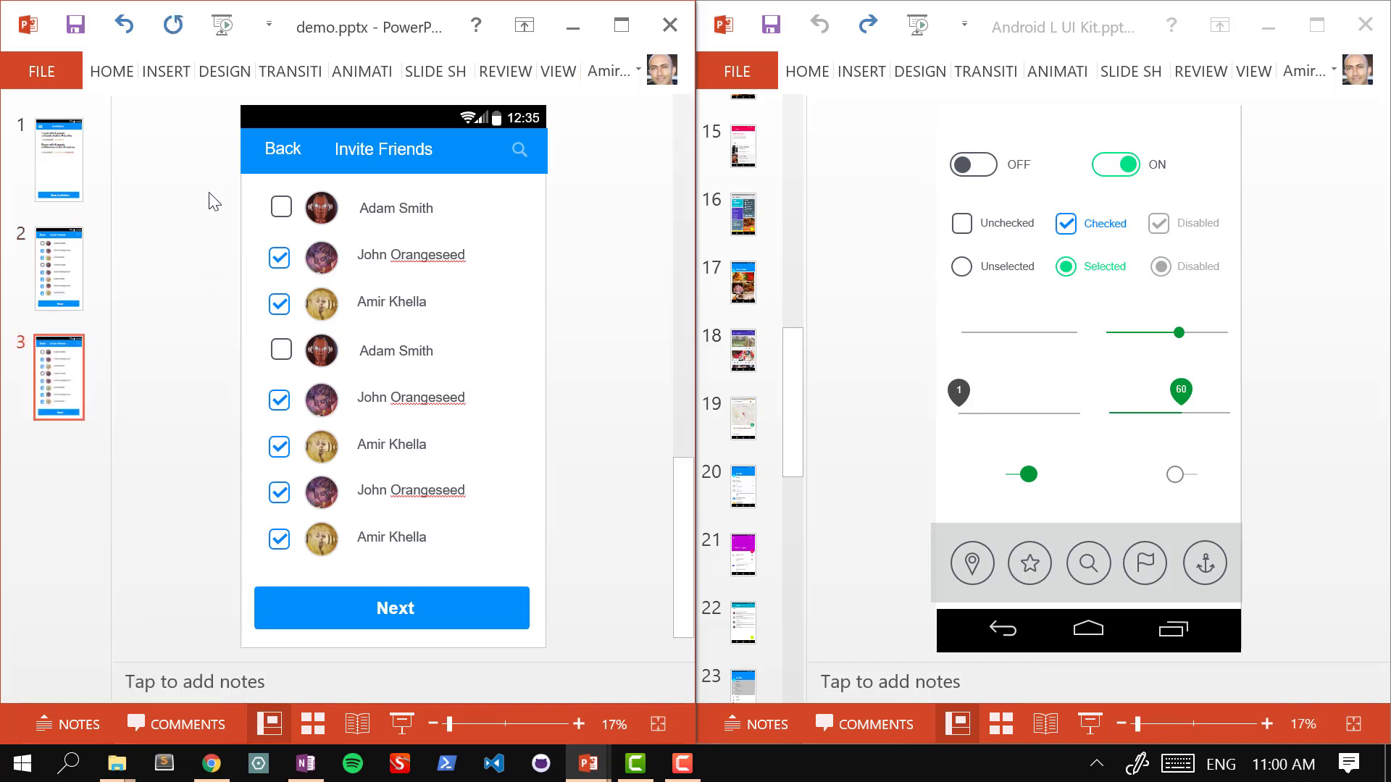
# Step: Delete the friend rows and Next button from slide 3, leaving only the header
pyautogui.moveTo(189, 161); pyautogui.dragTo(606, 567)
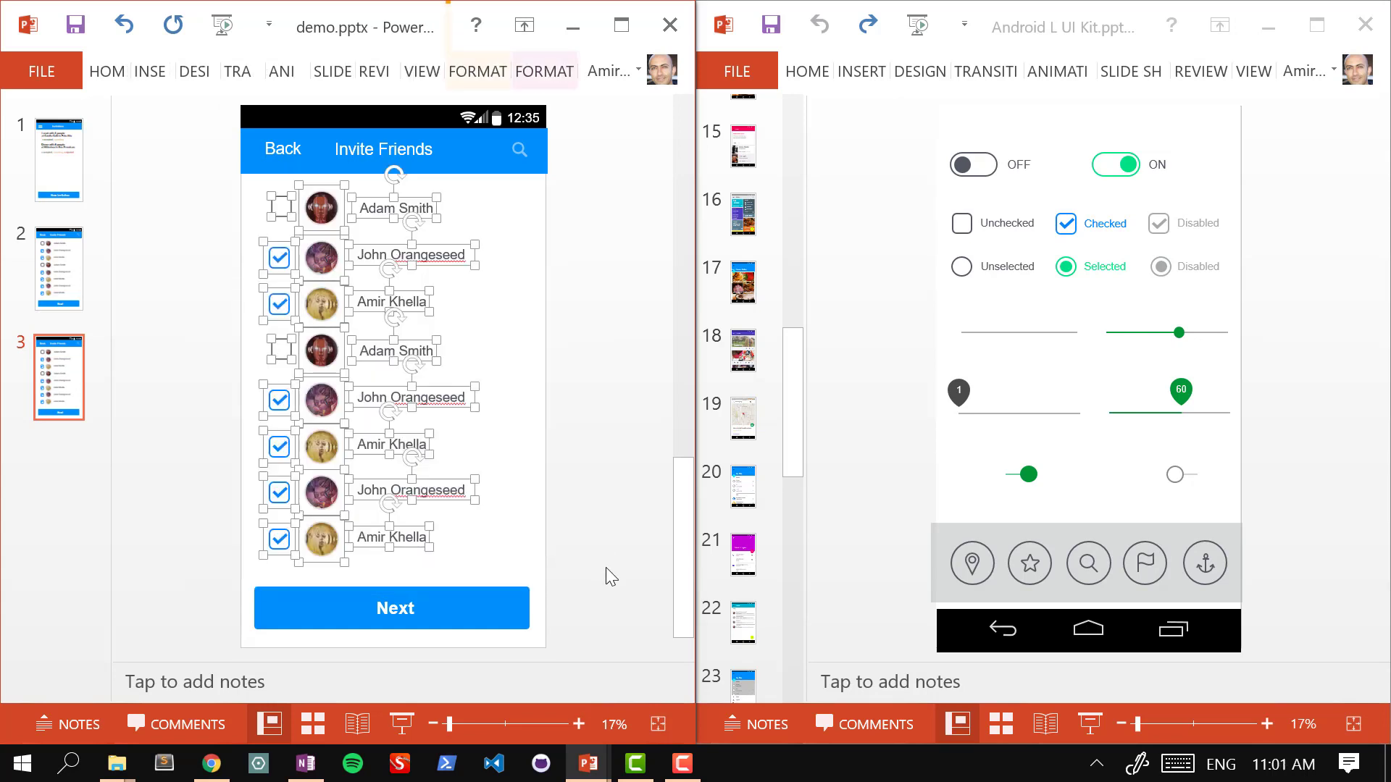
pyautogui.press('Delete')
pyautogui.moveTo(186, 514); pyautogui.dragTo(602, 639)
pyautogui.press('Delete')
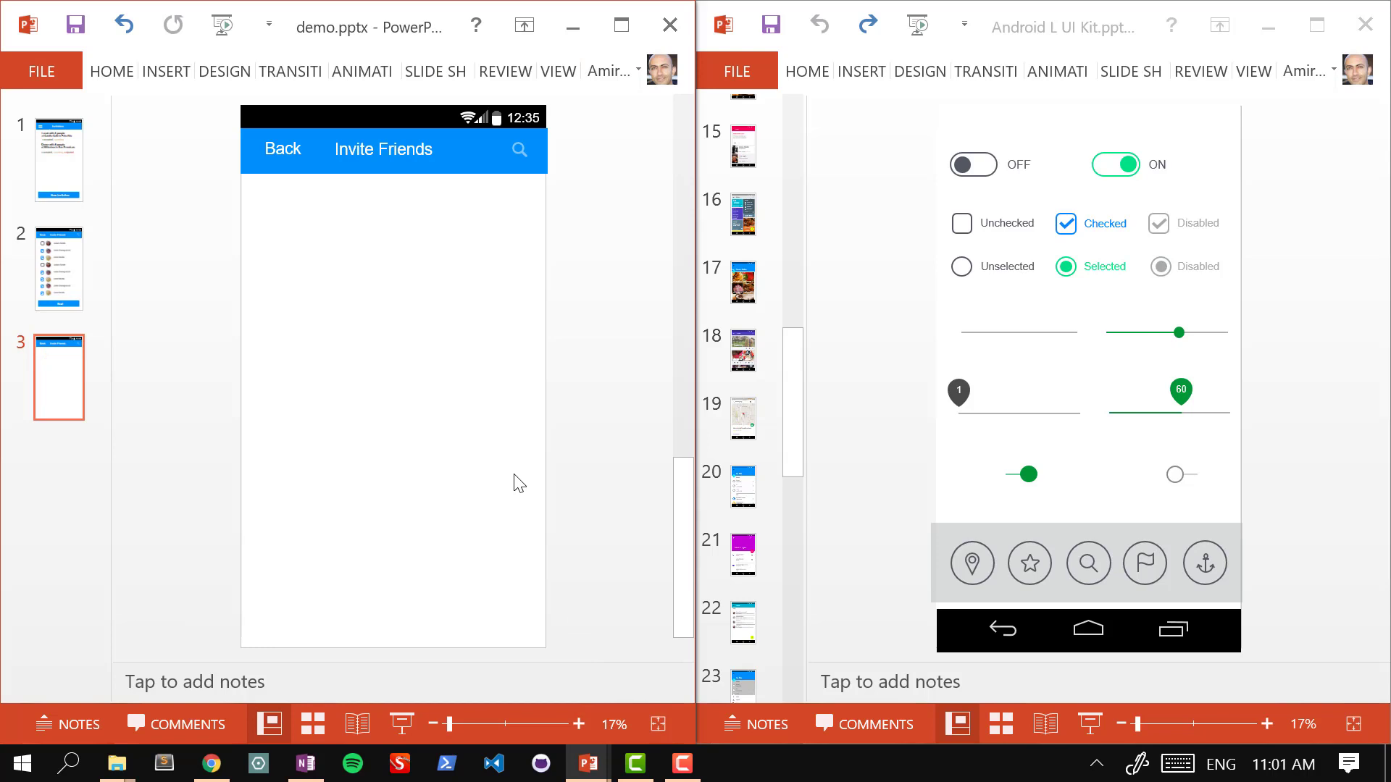
# Step: Retitle slide 3's header 'Select a Place', then check the header bar and search icon
pyautogui.click(383, 164)
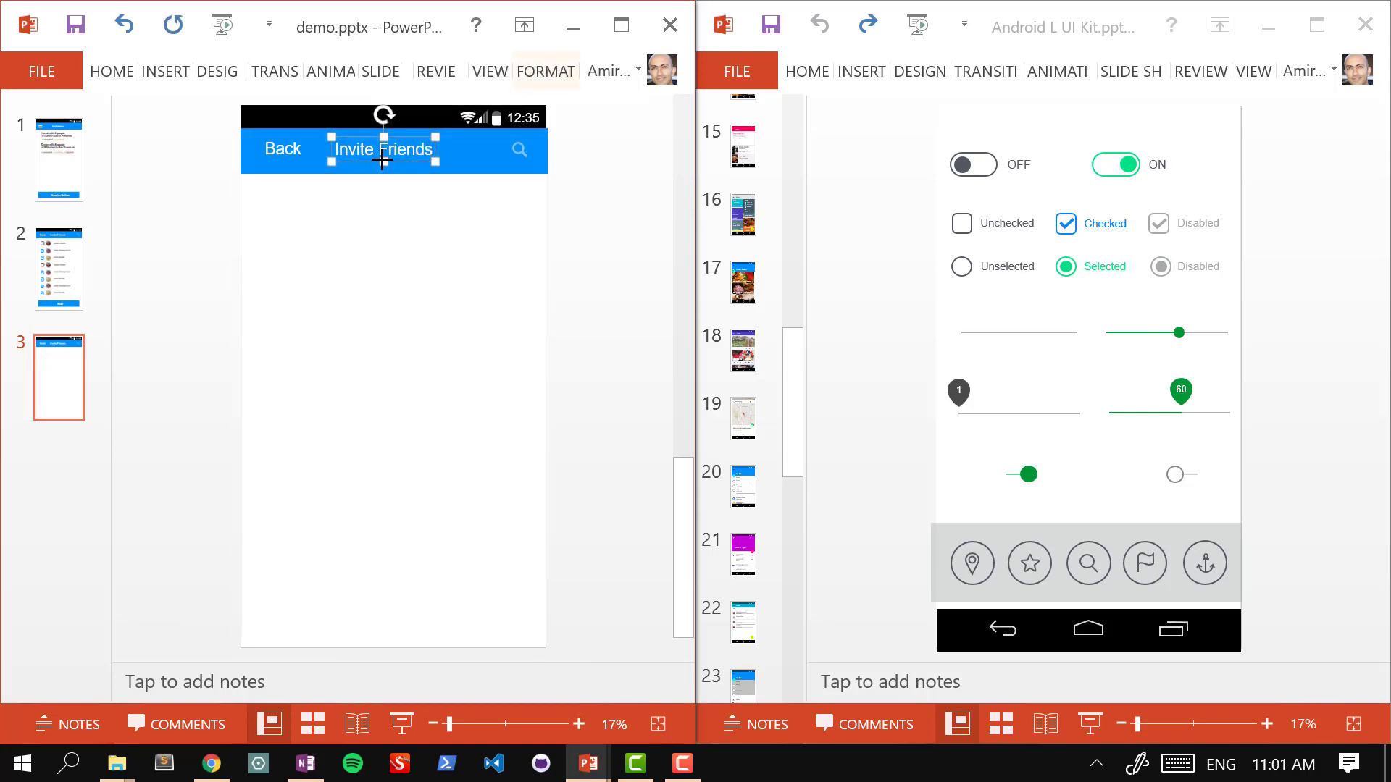
pyautogui.tripleClick(373, 151)
pyautogui.write('S')
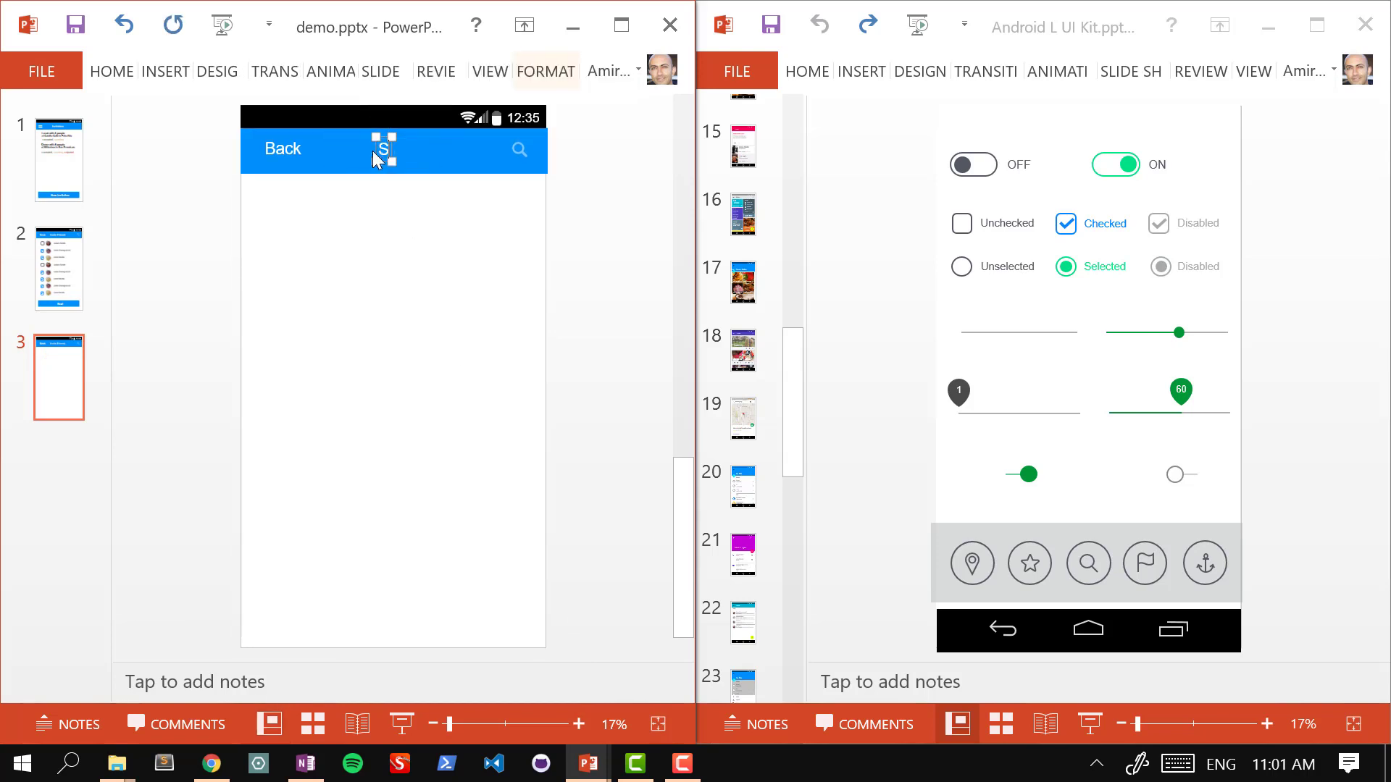
pyautogui.write('elect')
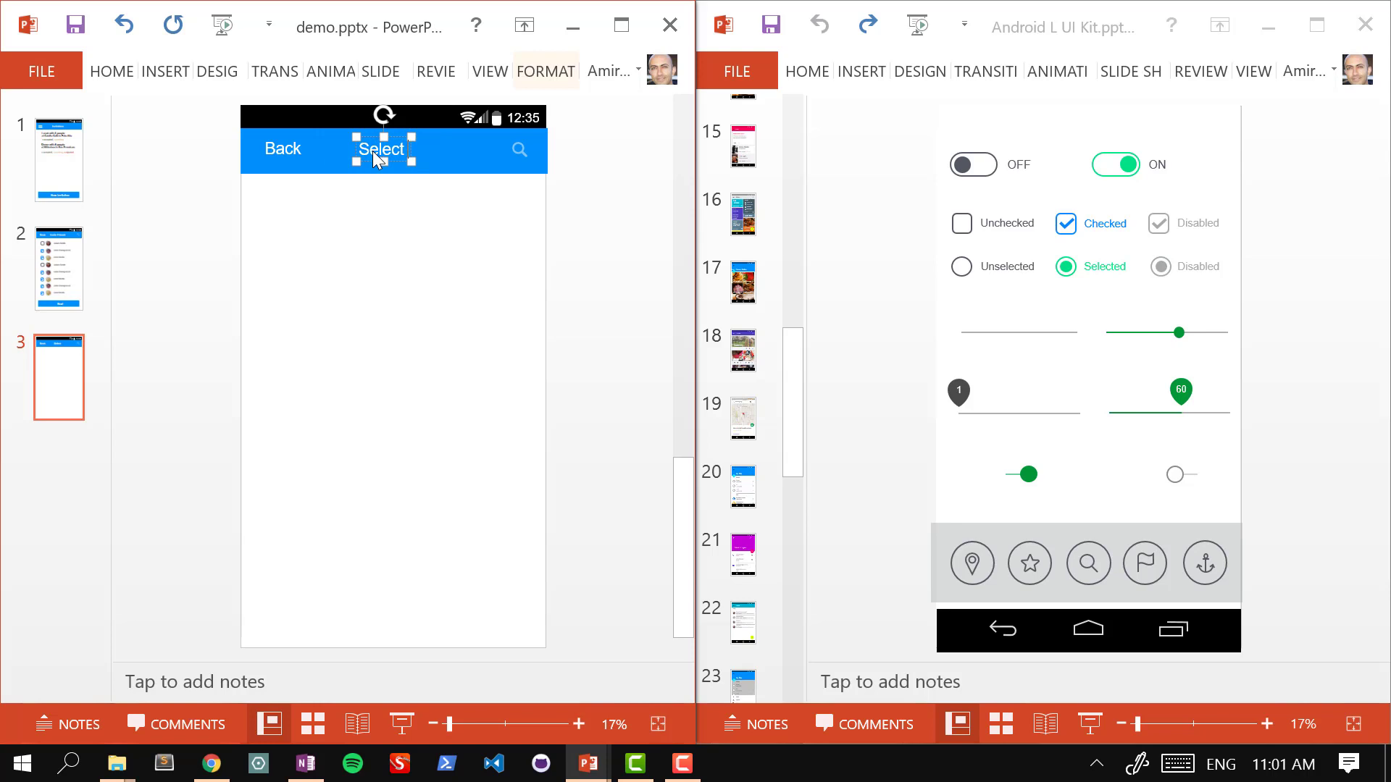
pyautogui.write(' a Place')
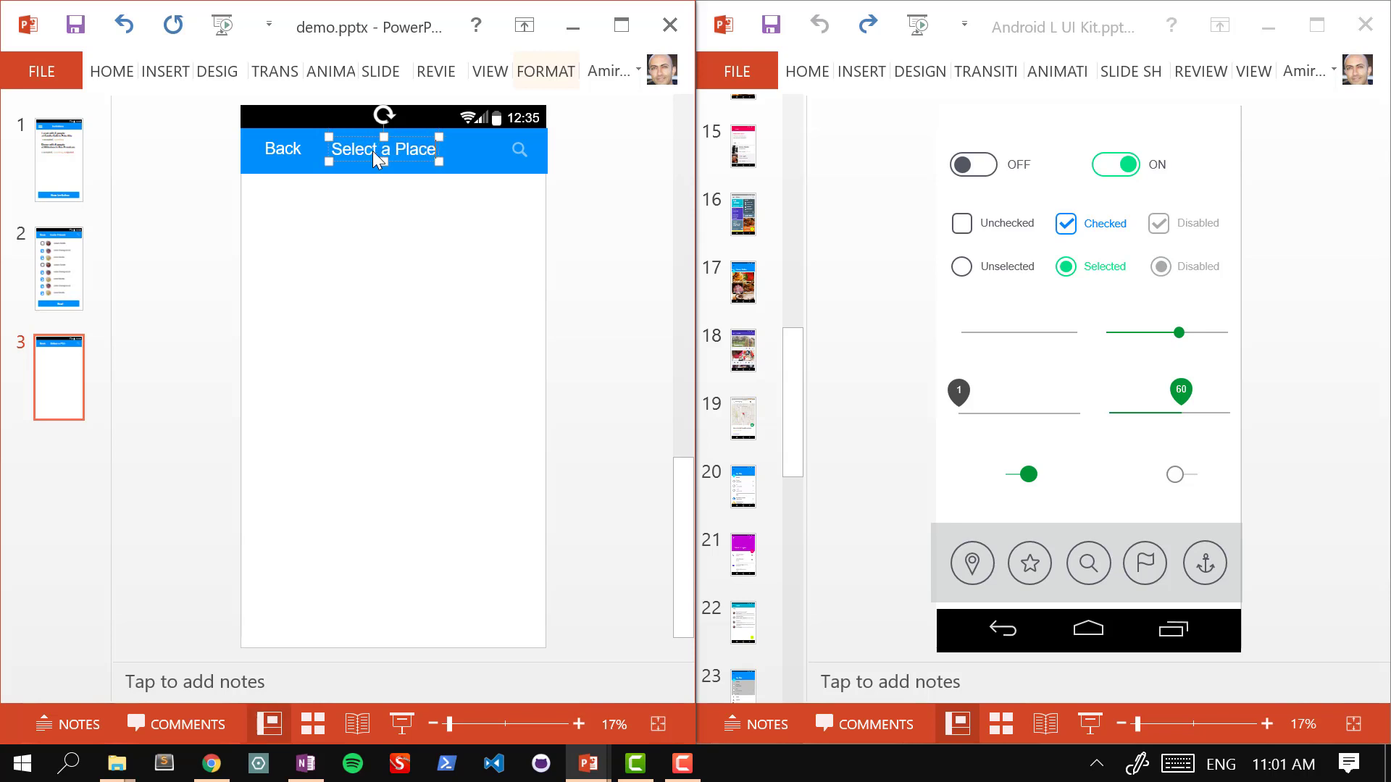
pyautogui.click(580, 229)
pyautogui.click(519, 152)
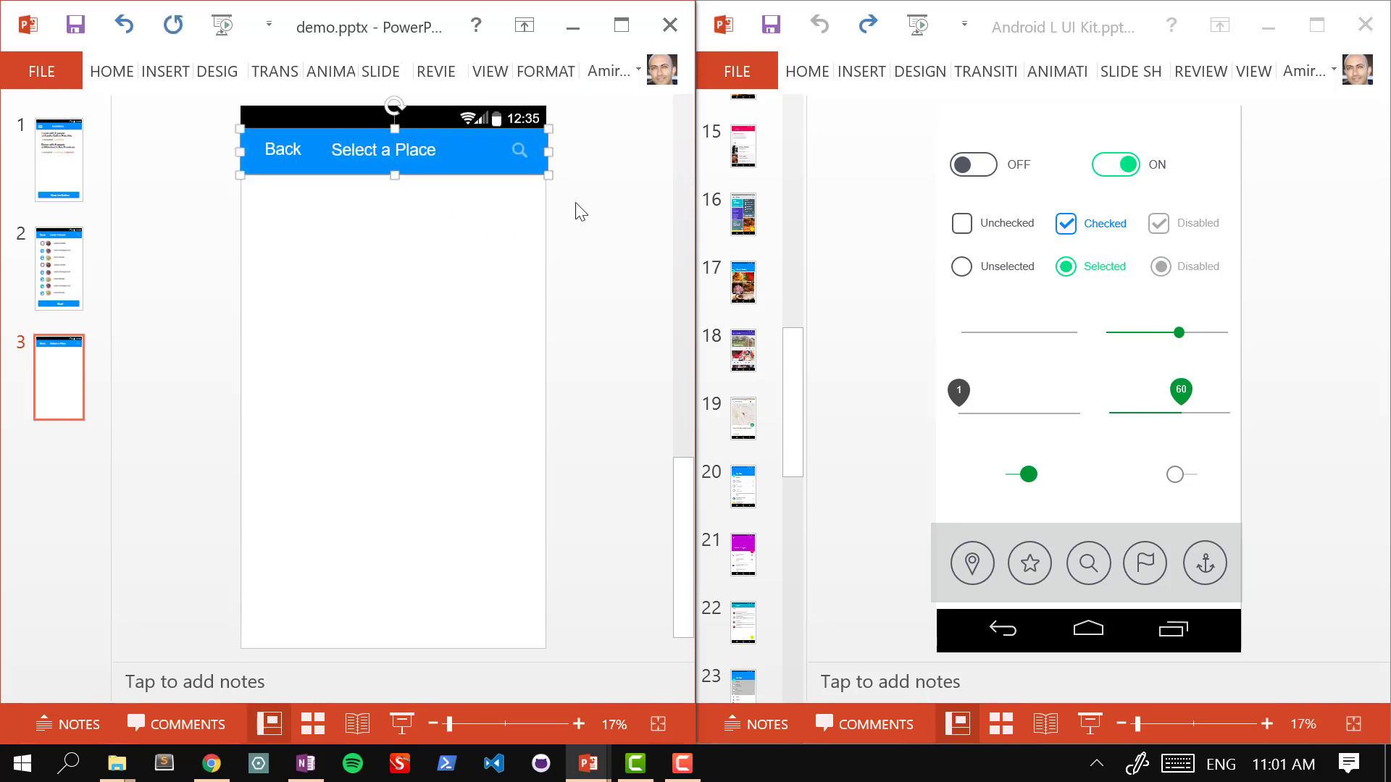
pyautogui.click(526, 151)
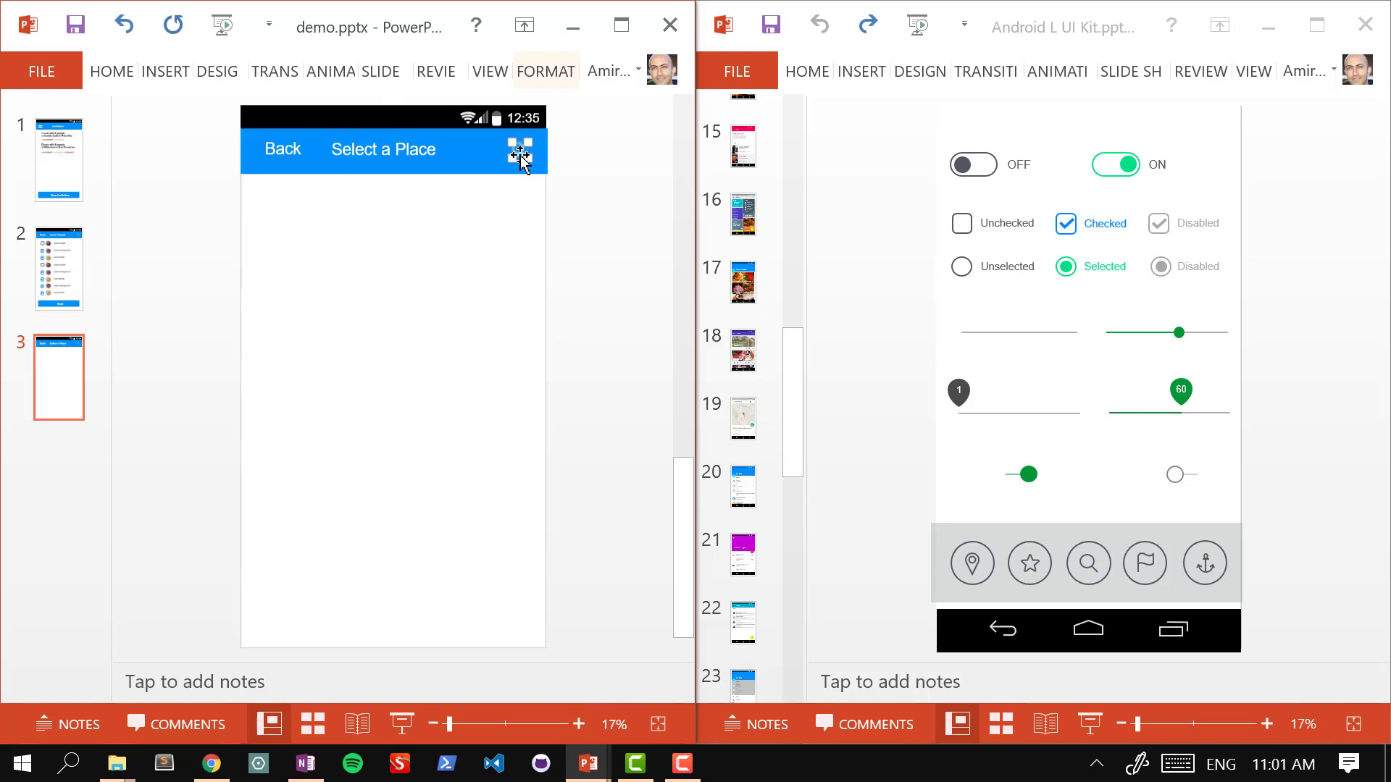
pyautogui.click(582, 227)
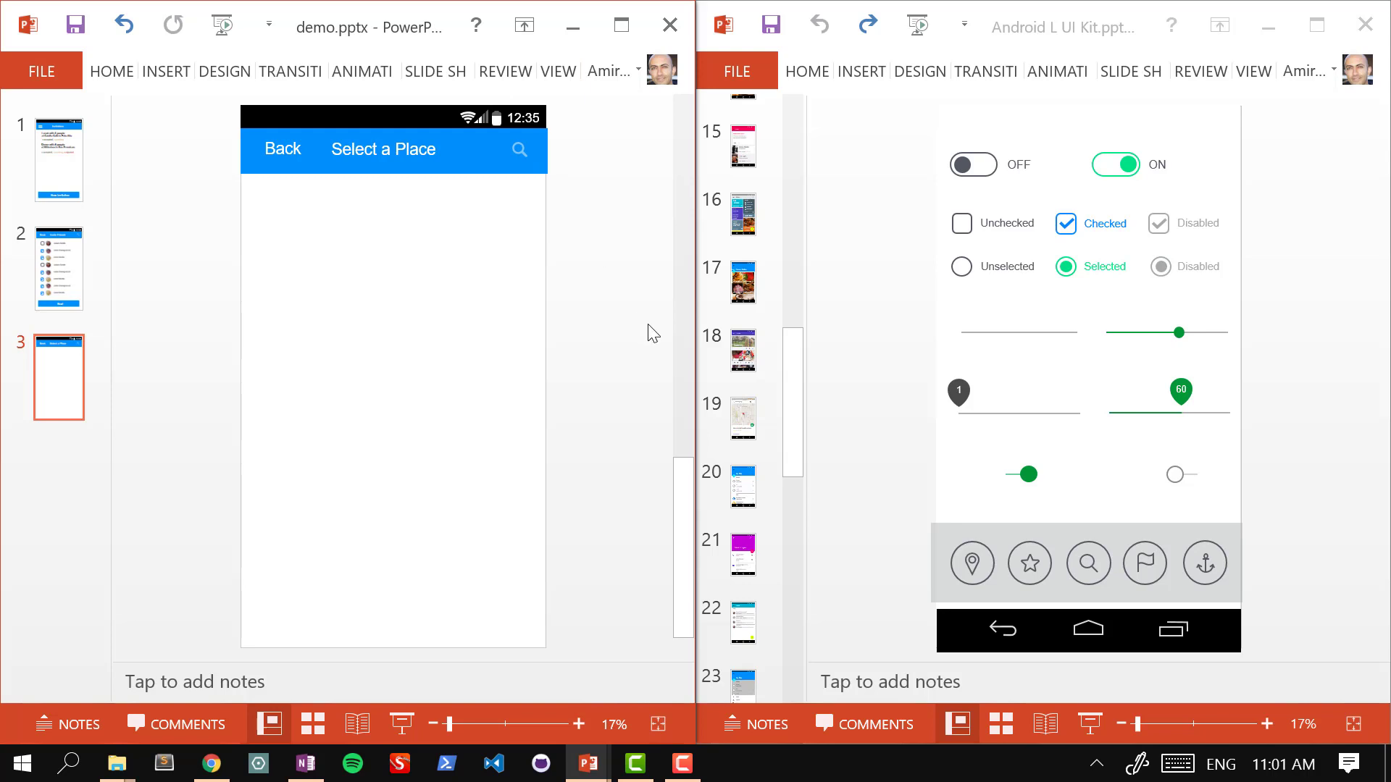
# Step: Copy the street map picture from UI kit slide 19 onto slide 3 below the header
pyautogui.click(754, 419)
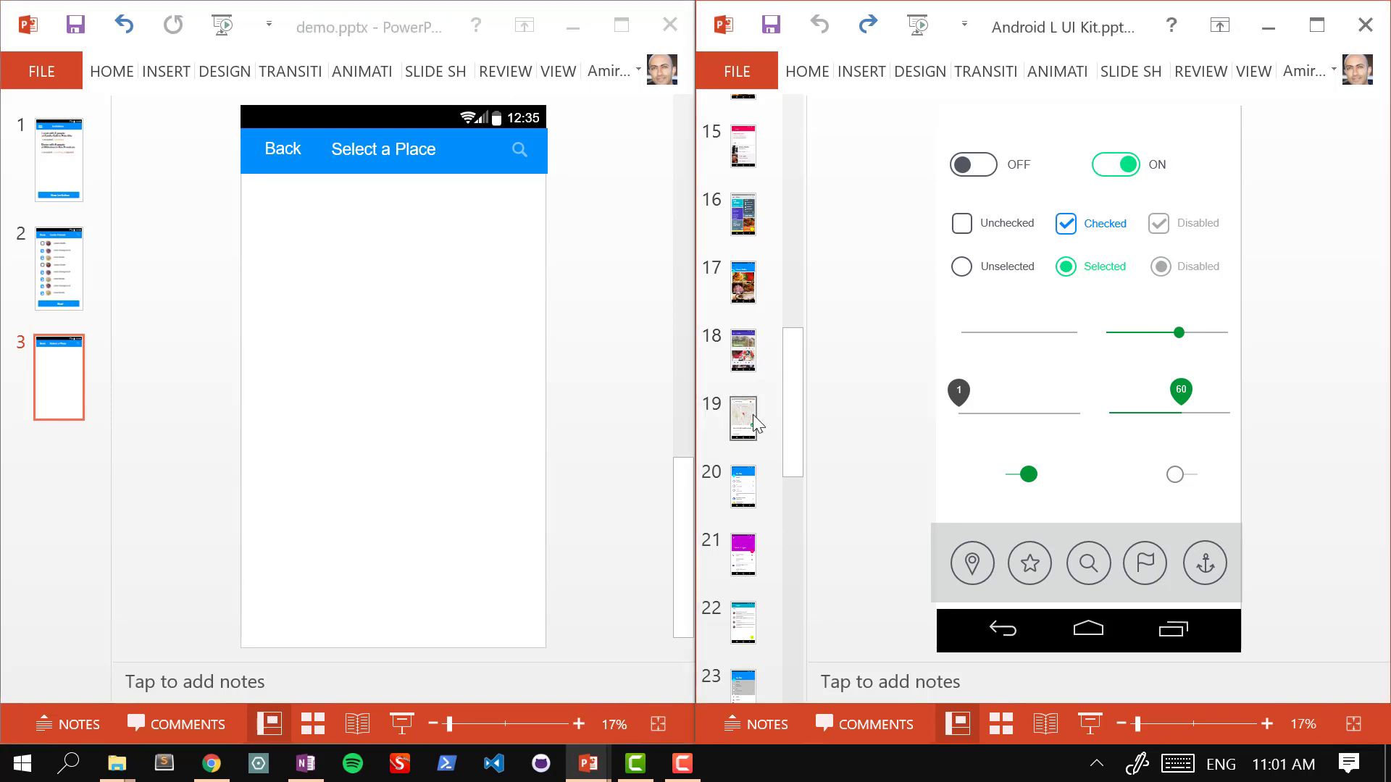
pyautogui.click(753, 421)
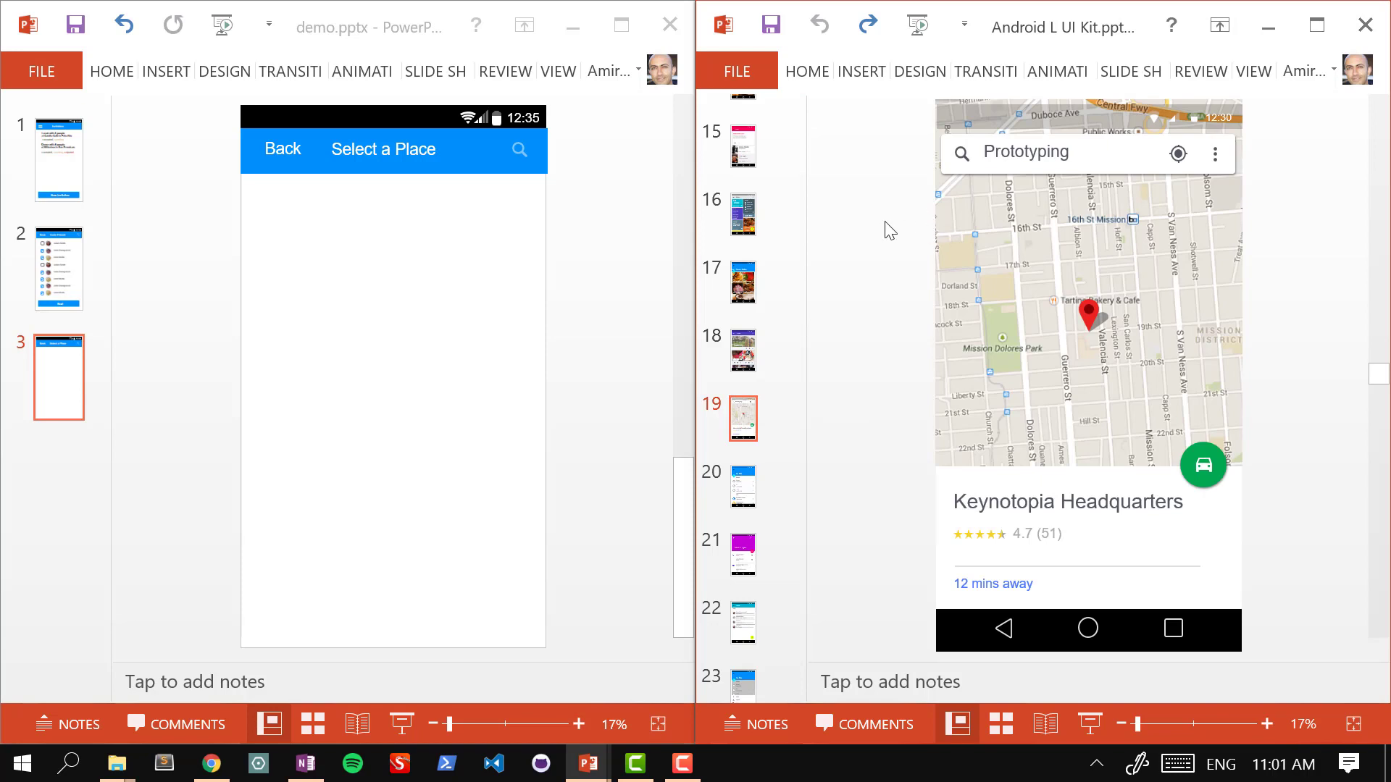
pyautogui.click(1092, 317)
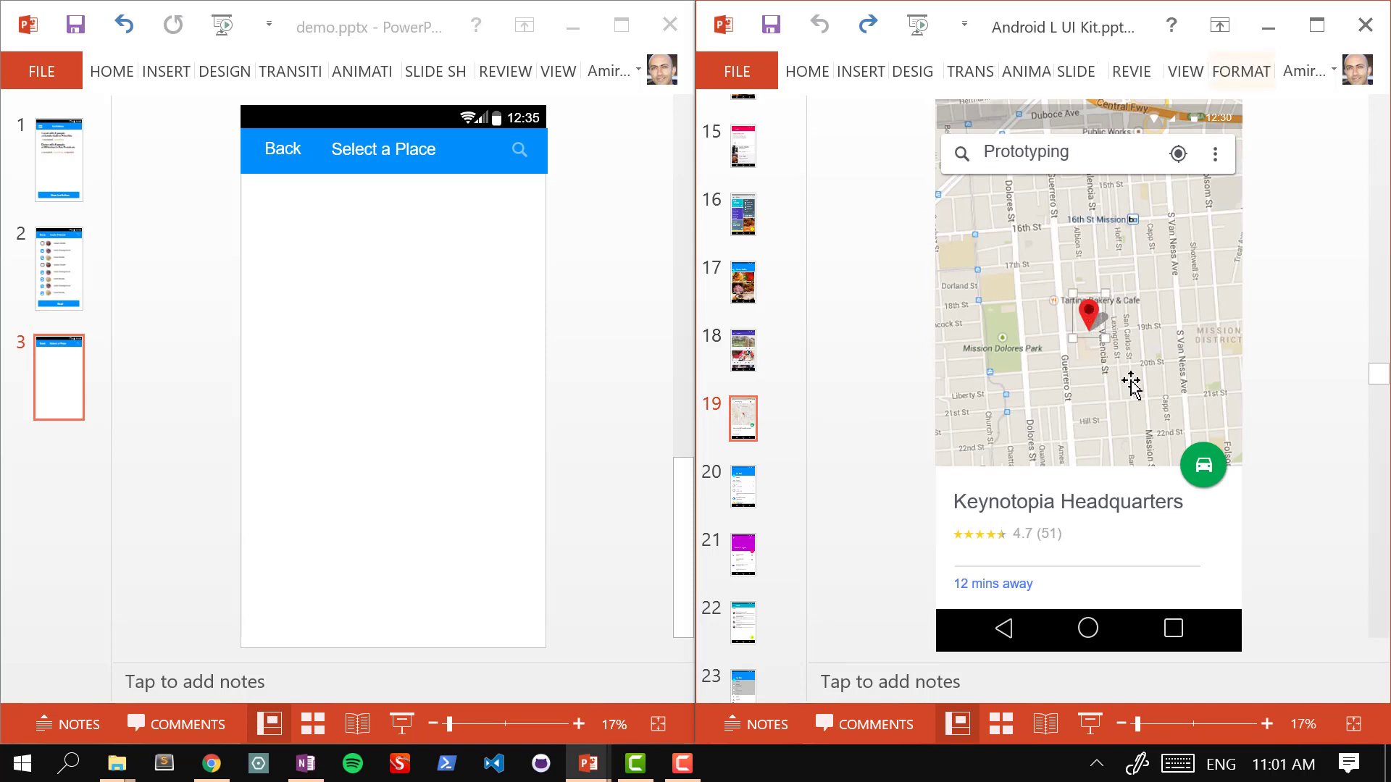
pyautogui.click(1304, 323)
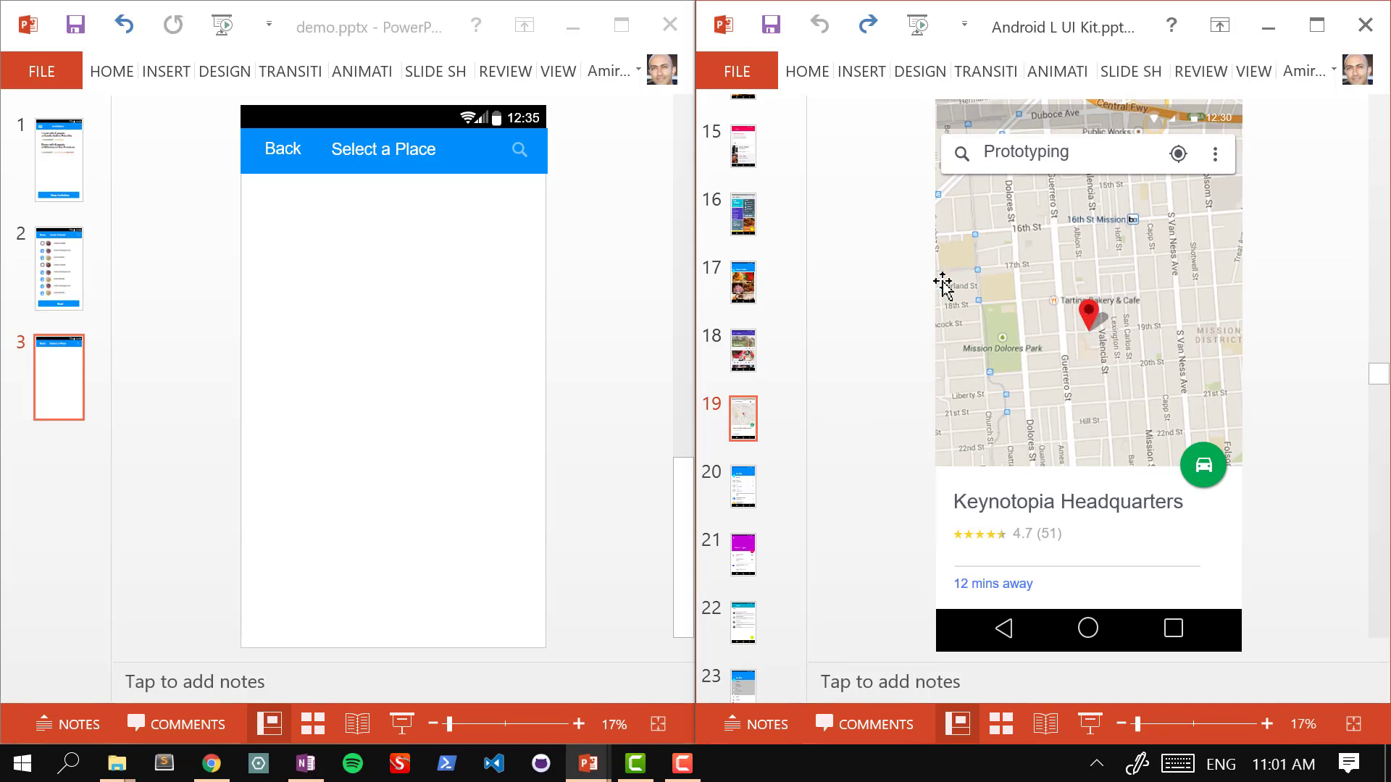
pyautogui.click(973, 245)
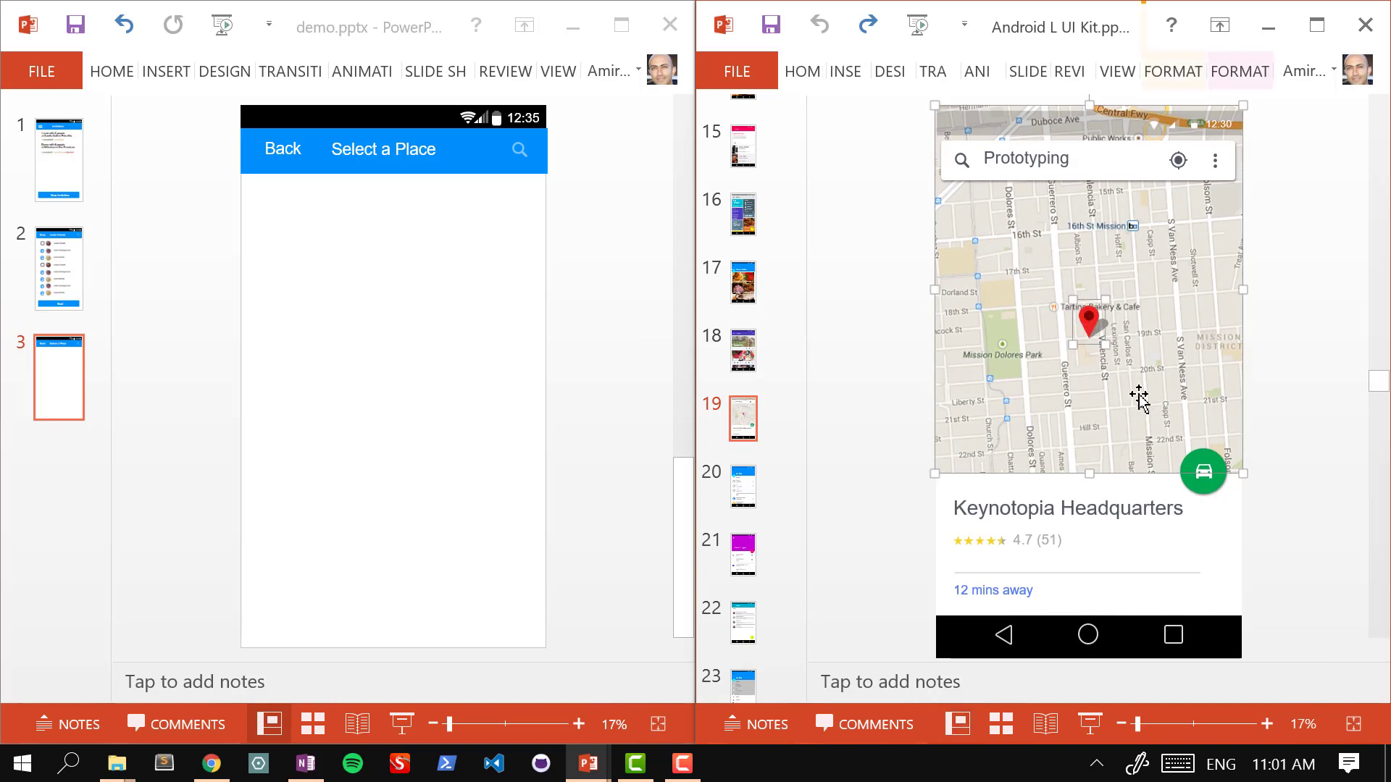
pyautogui.click(561, 296)
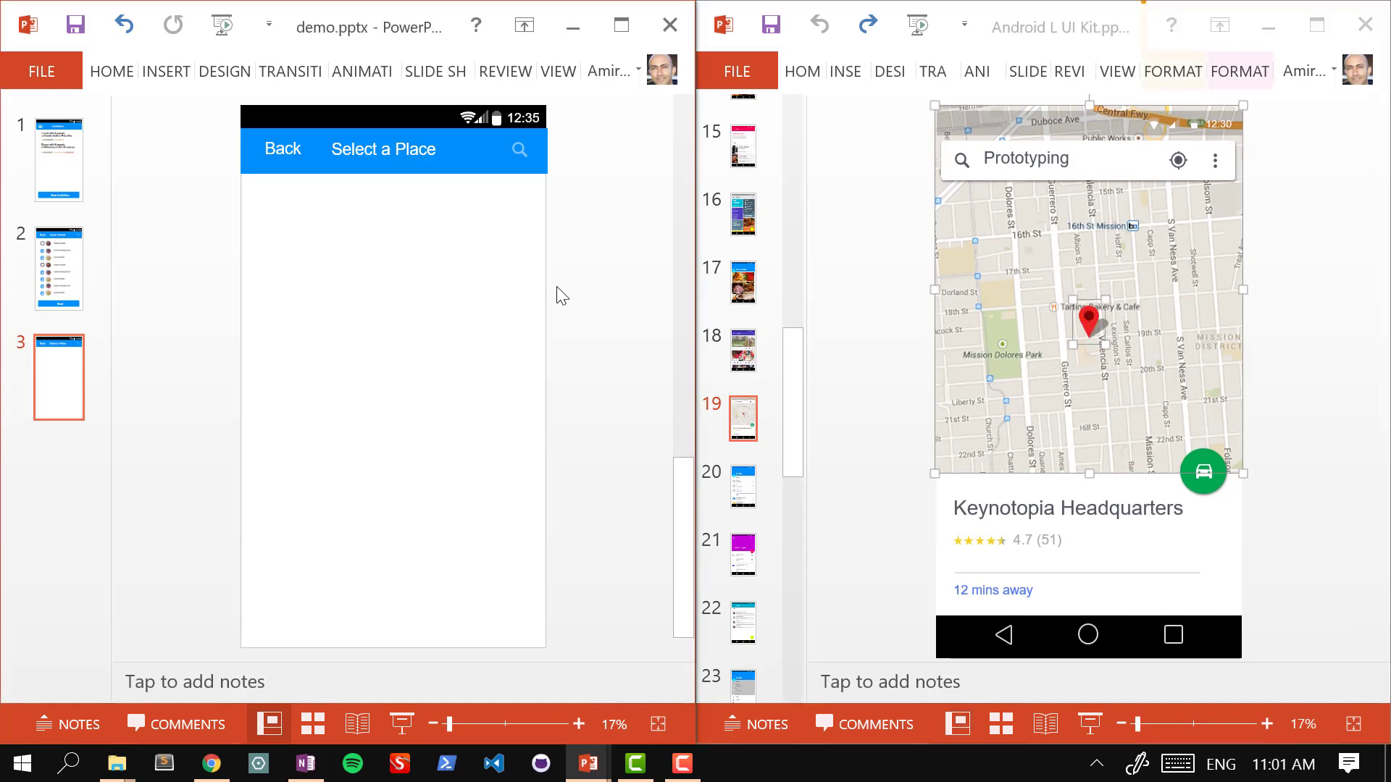
pyautogui.hotkey('ctrl', 'v')
pyautogui.moveTo(469, 379)
pyautogui.mouseDown()
pyautogui.moveTo(469, 437)
pyautogui.moveTo(470, 396)
pyautogui.mouseUp()
pyautogui.click(624, 363)
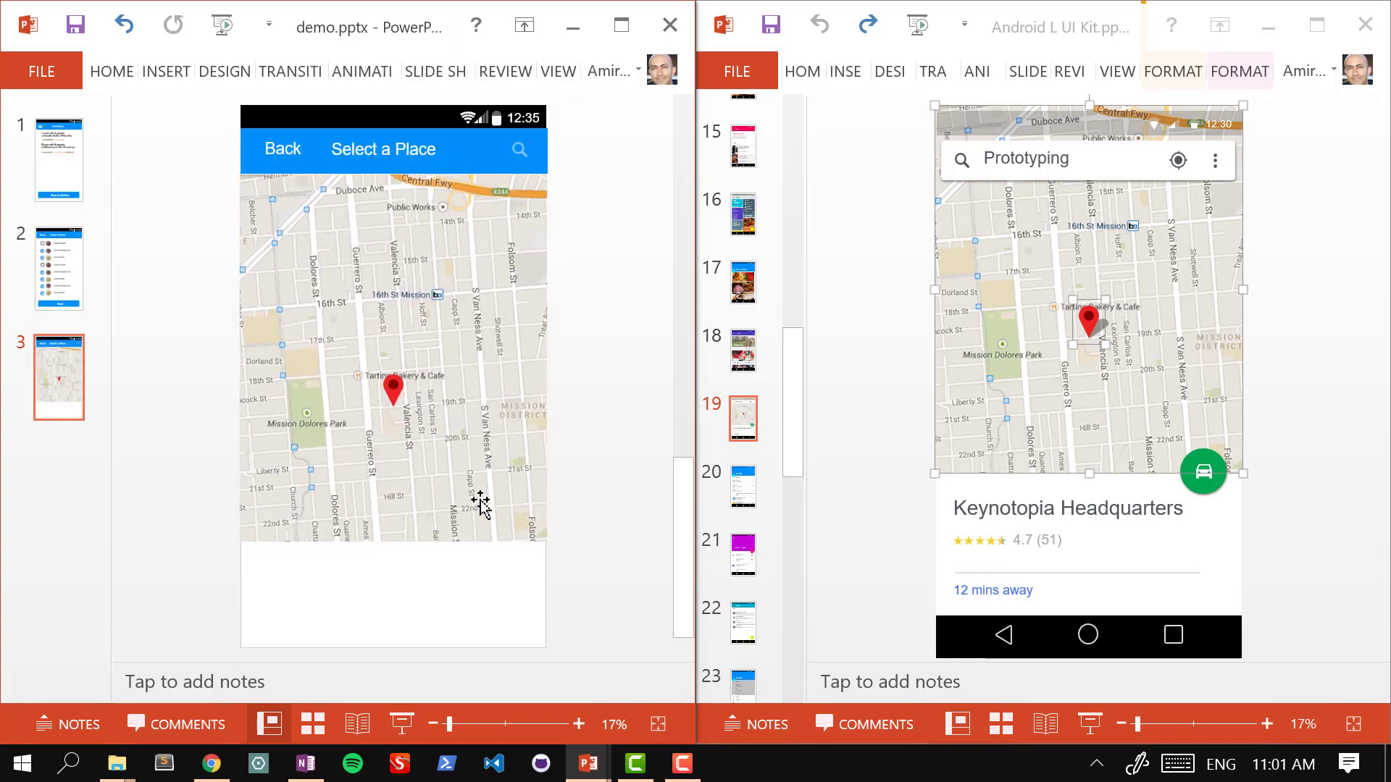
# Step: Enlarge the street map from its corner and shift it left under the header
pyautogui.click(481, 503)
pyautogui.moveTo(546, 541); pyautogui.dragTo(636, 638)
pyautogui.moveTo(506, 481)
pyautogui.mouseDown()
pyautogui.moveTo(466, 481)
pyautogui.moveTo(478, 482)
pyautogui.mouseUp()
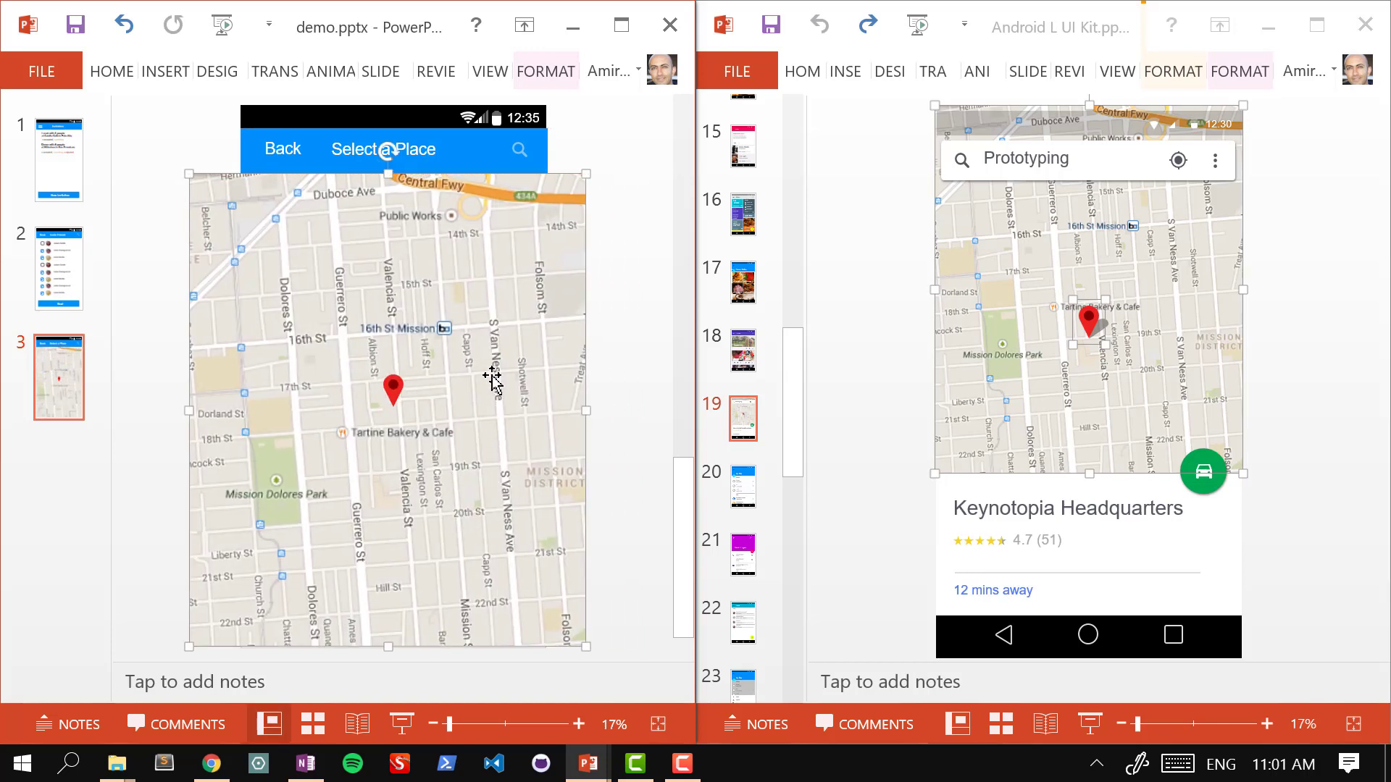
pyautogui.rightClick(484, 332)
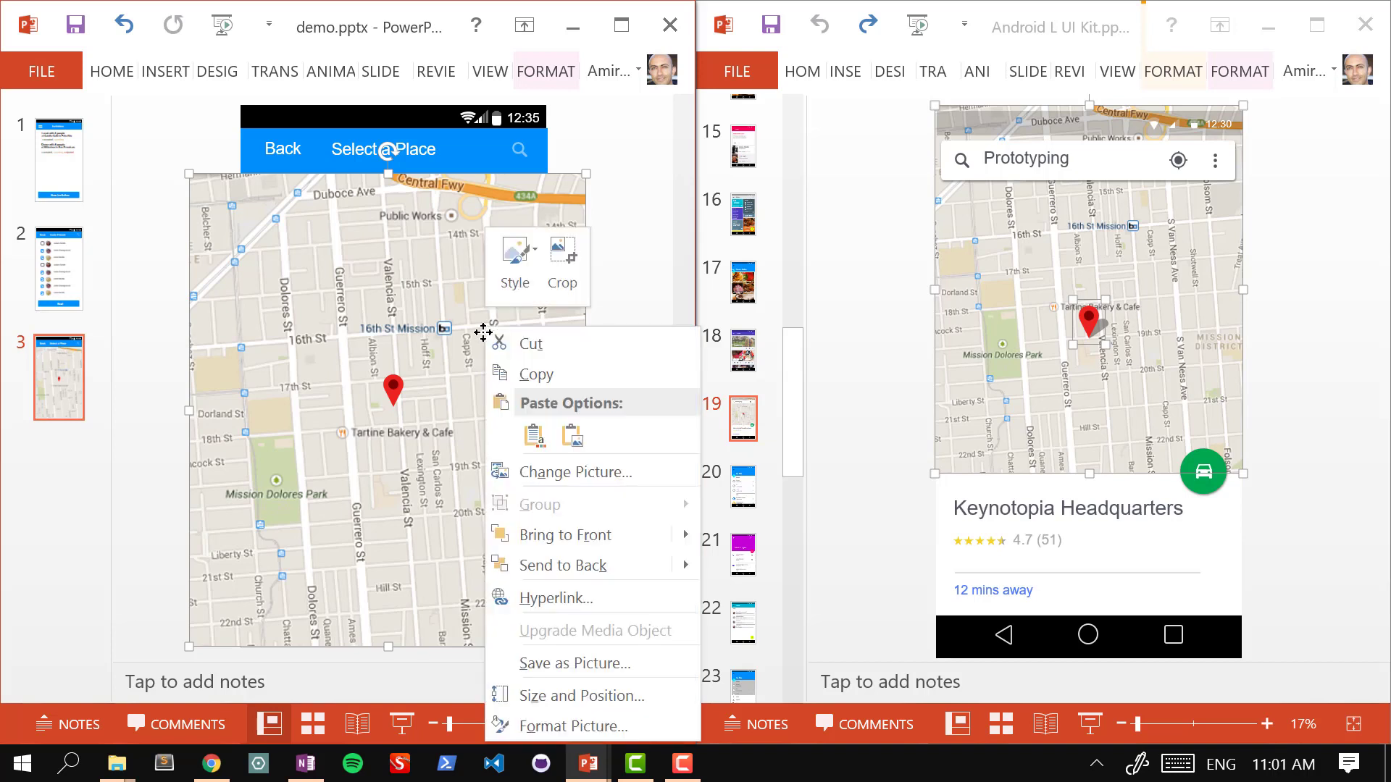
pyautogui.click(544, 72)
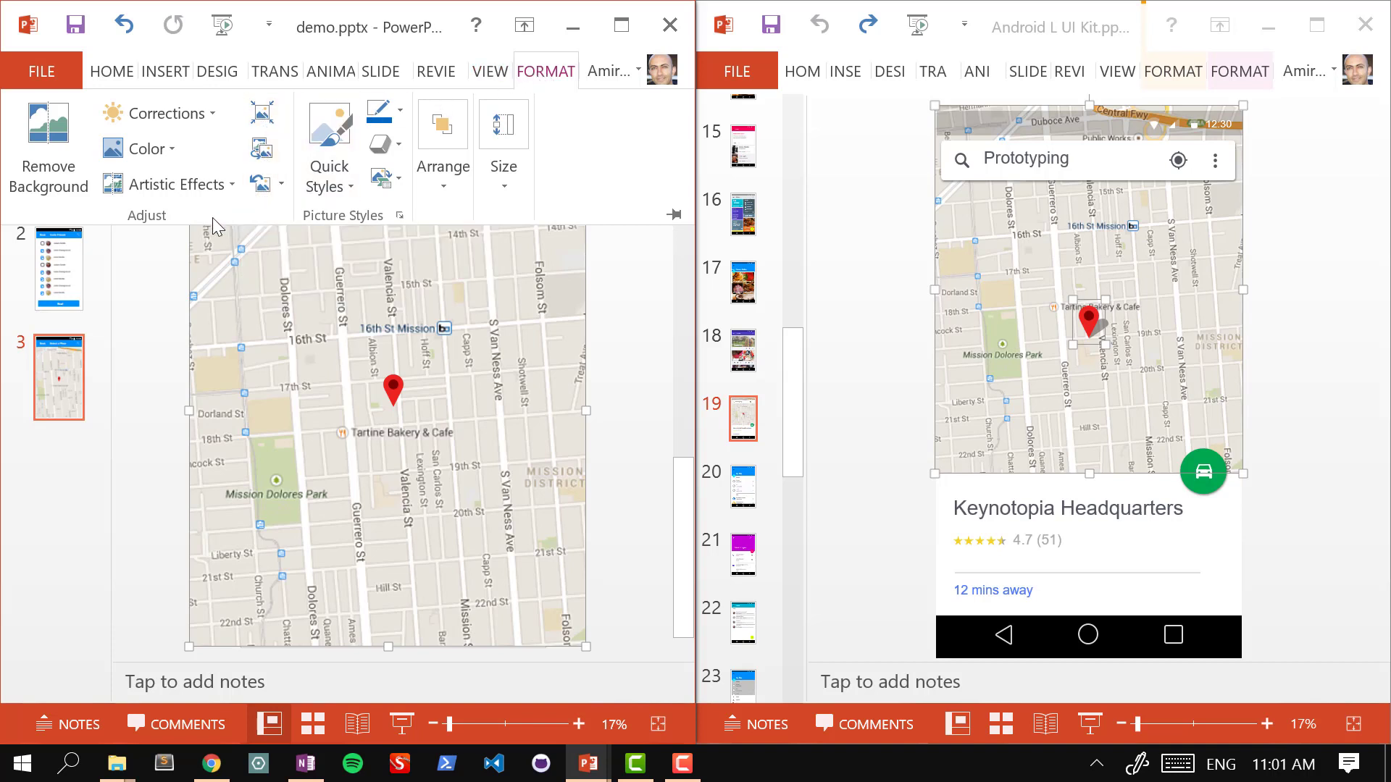
pyautogui.click(517, 192)
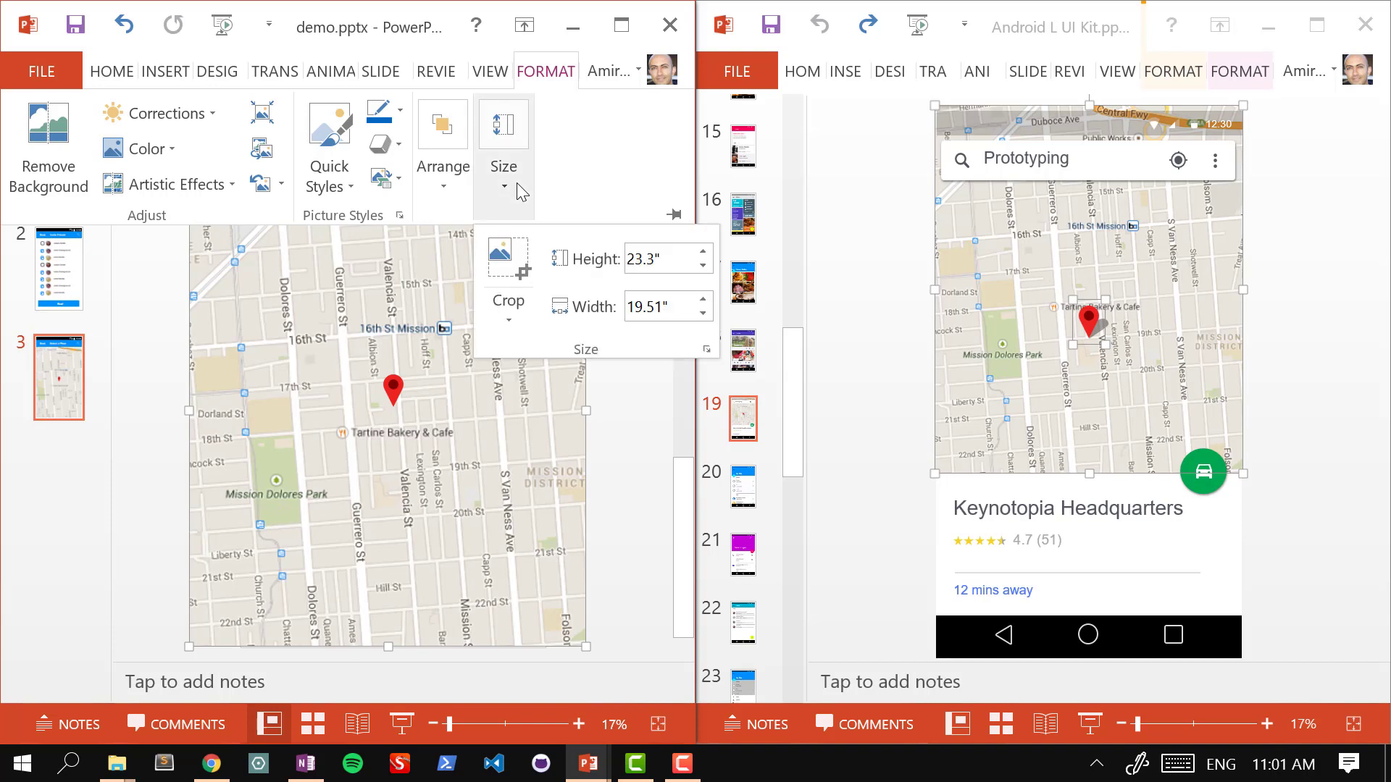
# Step: Crop the map's left and right sides so it fits the phone screen's width
pyautogui.click(523, 282)
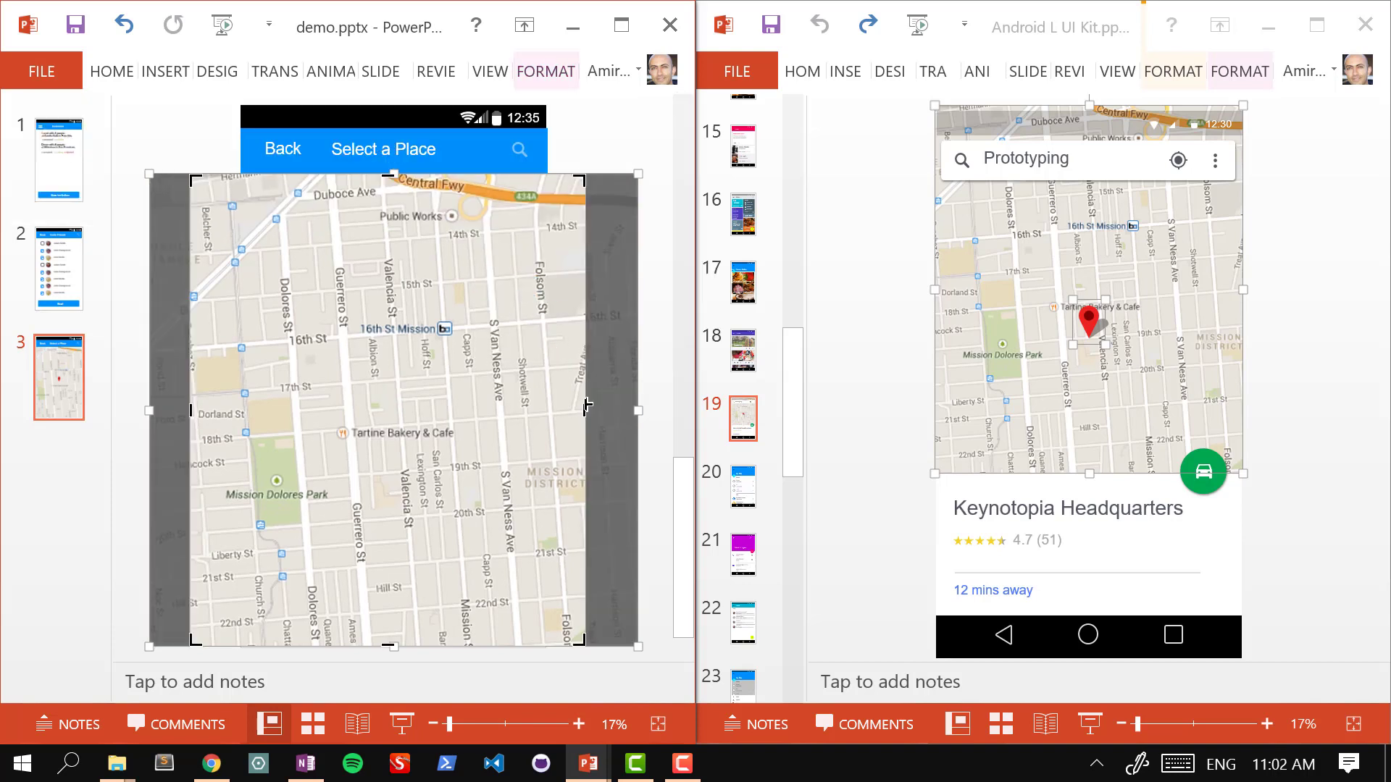
pyautogui.moveTo(585, 409); pyautogui.dragTo(541, 407)
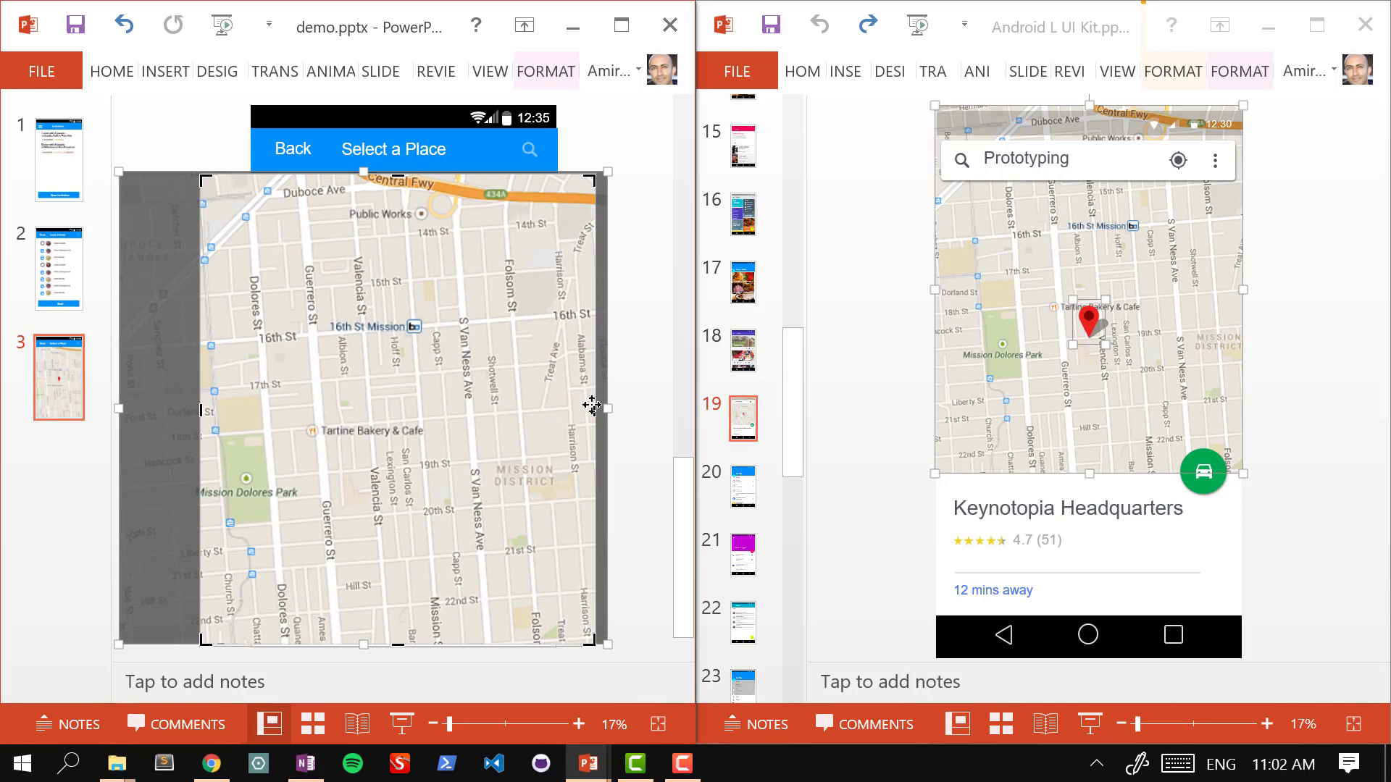
pyautogui.moveTo(594, 408); pyautogui.dragTo(555, 400)
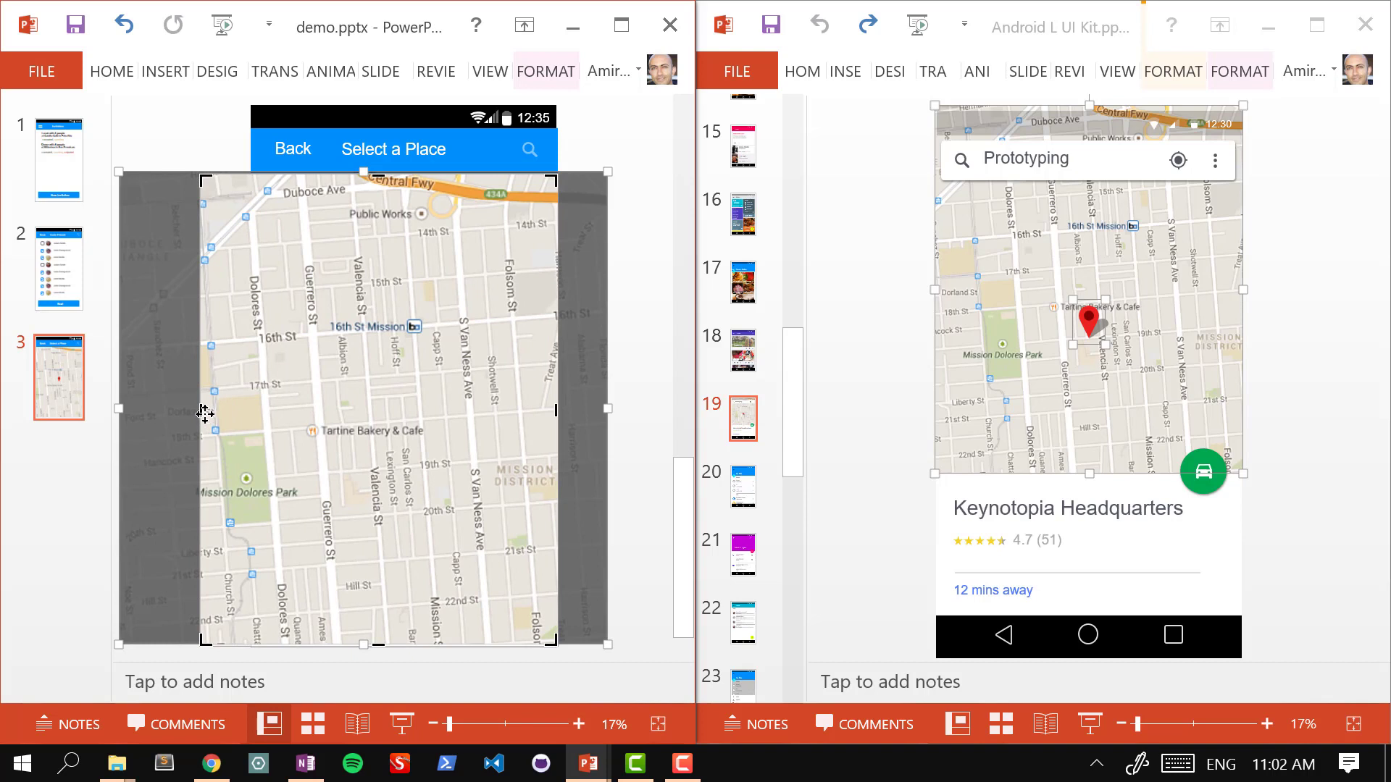
pyautogui.moveTo(220, 413); pyautogui.dragTo(242, 410)
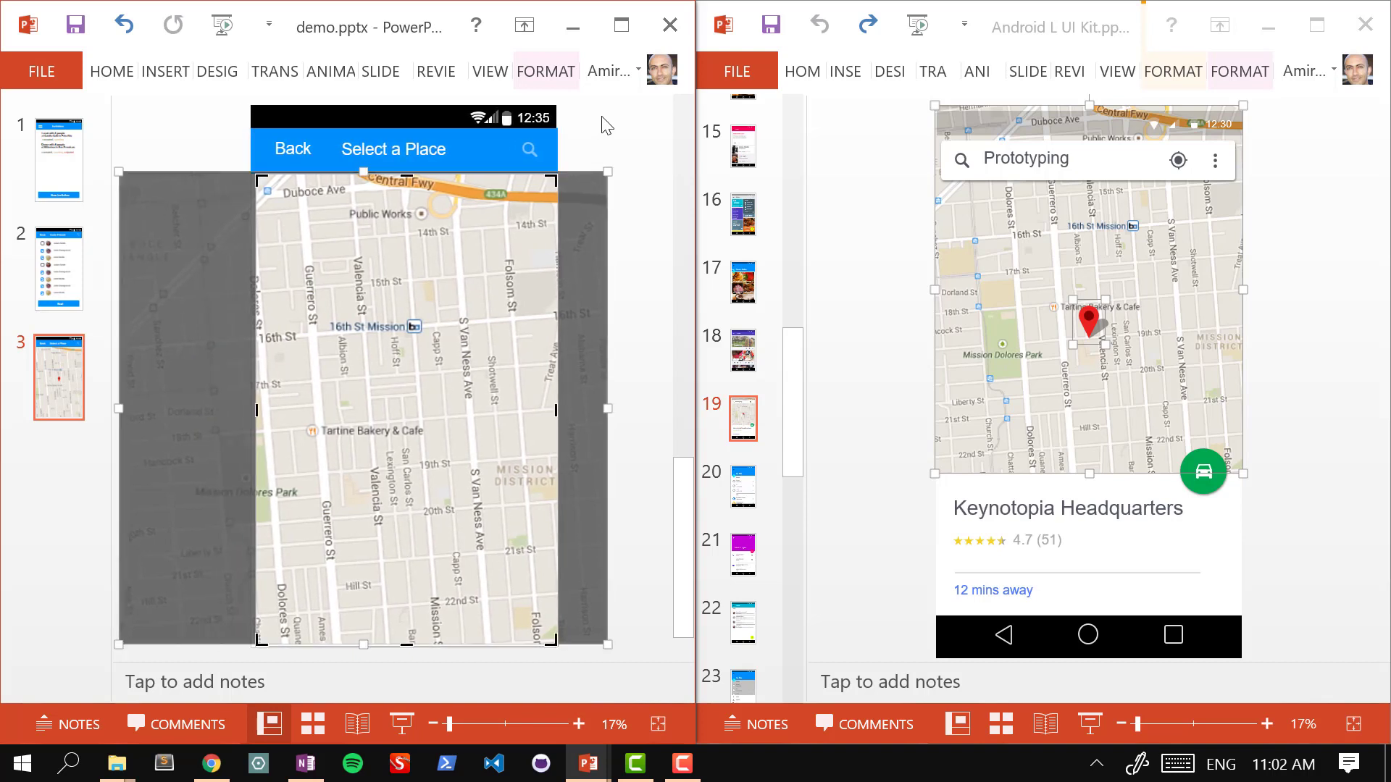
pyautogui.click(605, 124)
pyautogui.click(394, 399)
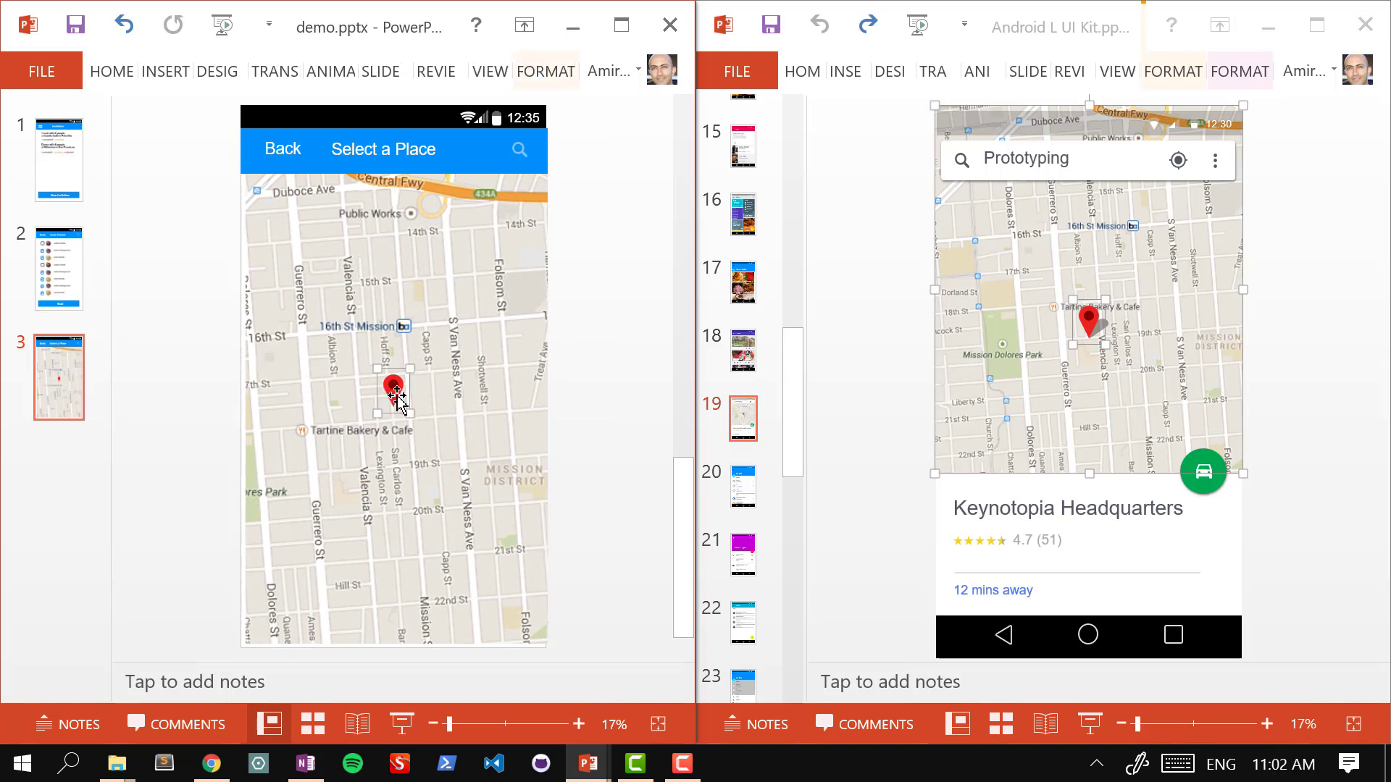
# Step: Add red pin copies near 16th St Mission, Guerrero and 15th St, and Valencia and 19th St
pyautogui.moveTo(397, 396); pyautogui.dragTo(323, 293)
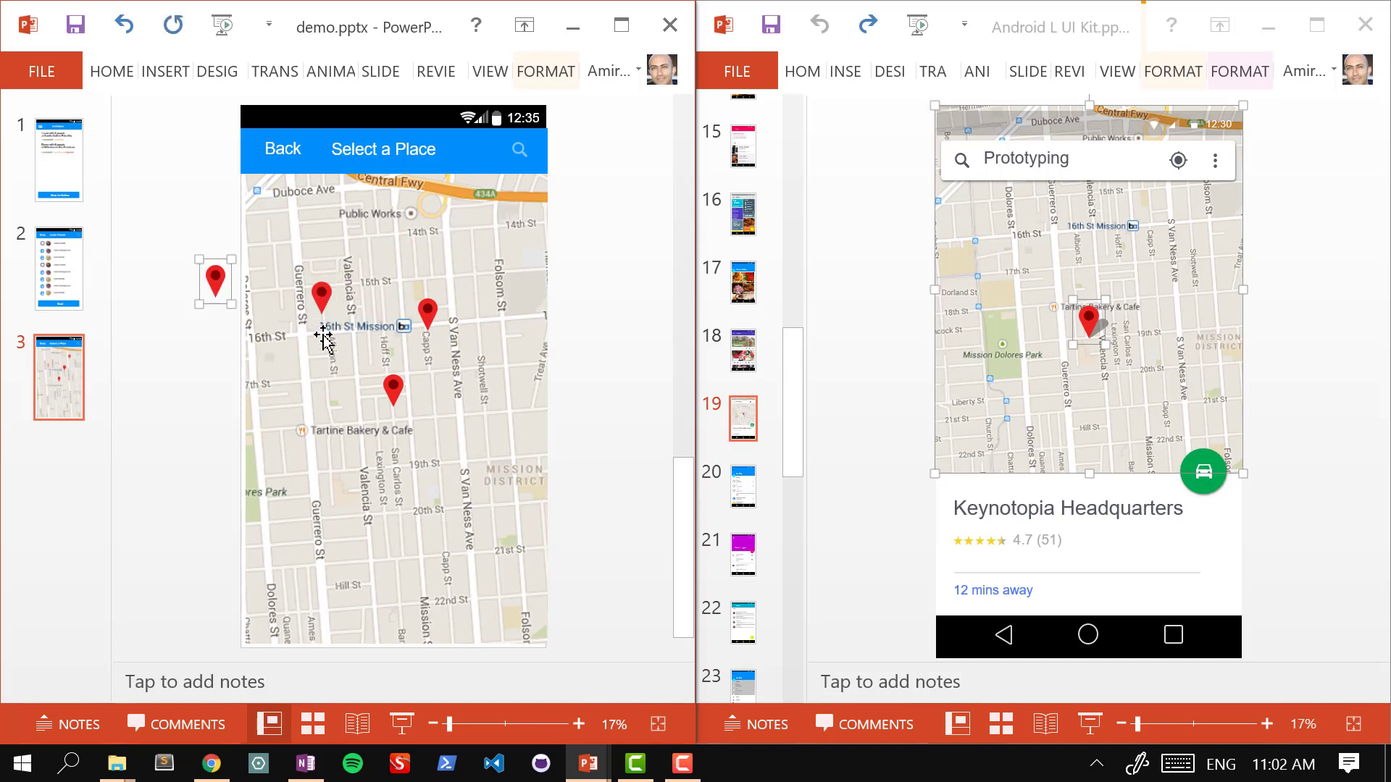
pyautogui.moveTo(393, 395); pyautogui.dragTo(436, 432)
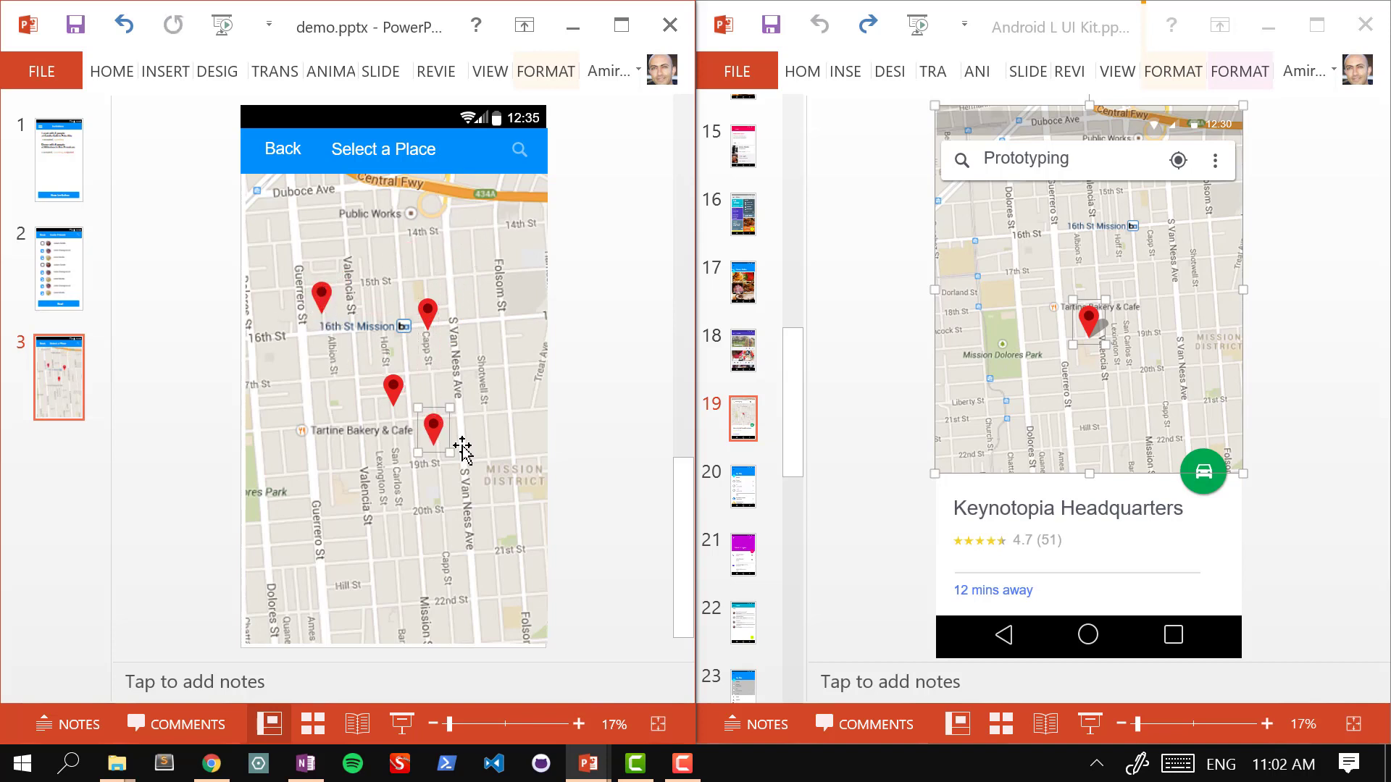
pyautogui.hotkey('ctrl', 'd')
pyautogui.moveTo(545, 557); pyautogui.dragTo(355, 467)
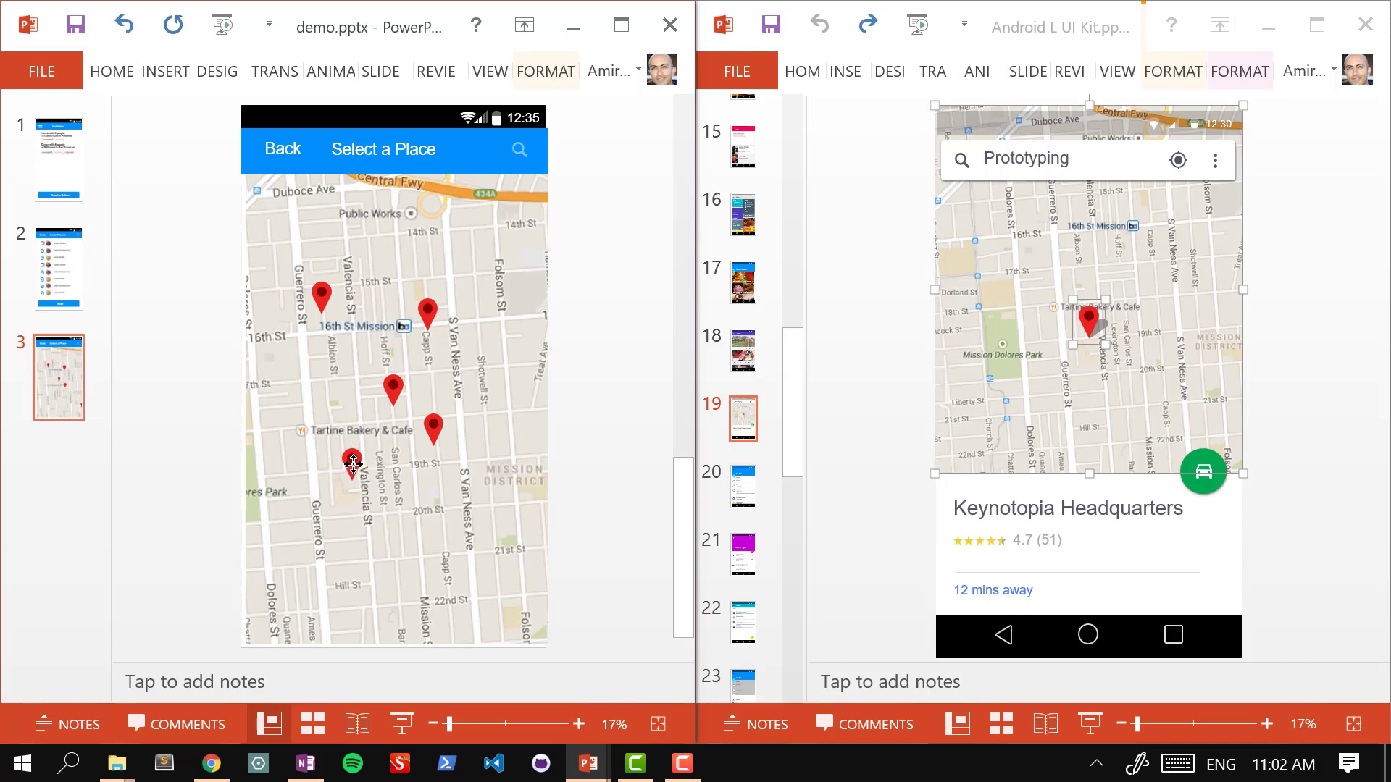
# Step: Take the avatars from friend rows one, two, three and five on the Invite Friends slide
pyautogui.click(83, 270)
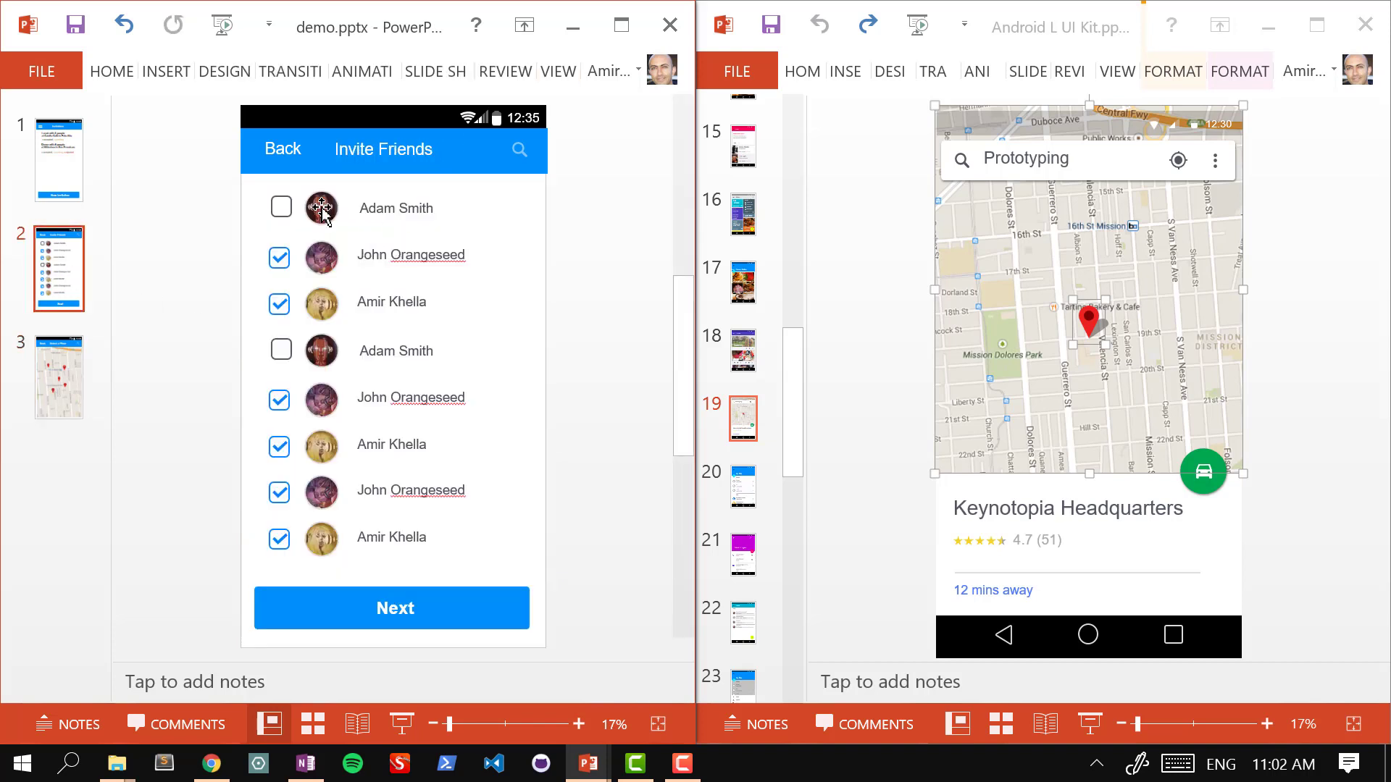
pyautogui.click(319, 208)
pyautogui.click(321, 267)
pyautogui.keyDown('shift'); pyautogui.click(317, 308); pyautogui.keyUp('shift')
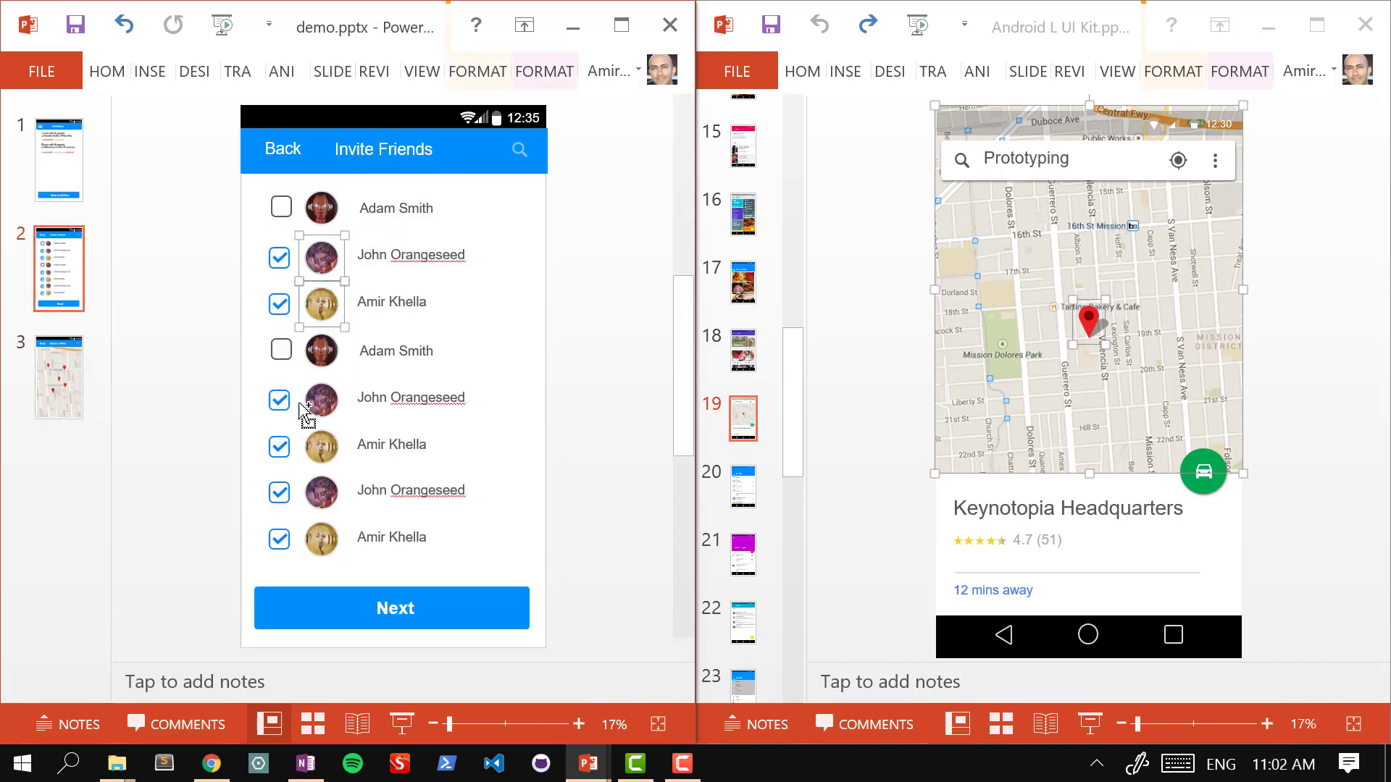
pyautogui.keyDown('shift'); pyautogui.click(318, 403); pyautogui.keyUp('shift')
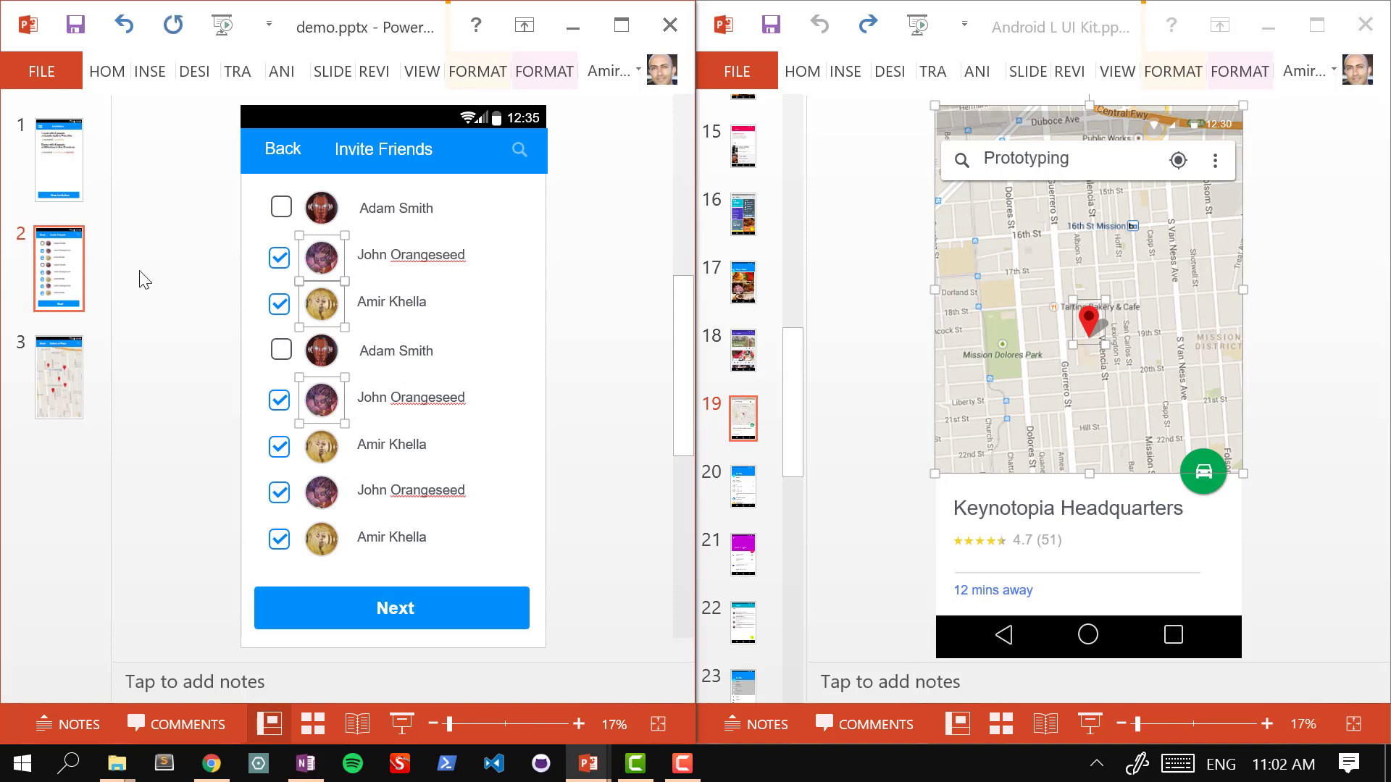
pyautogui.click(58, 377)
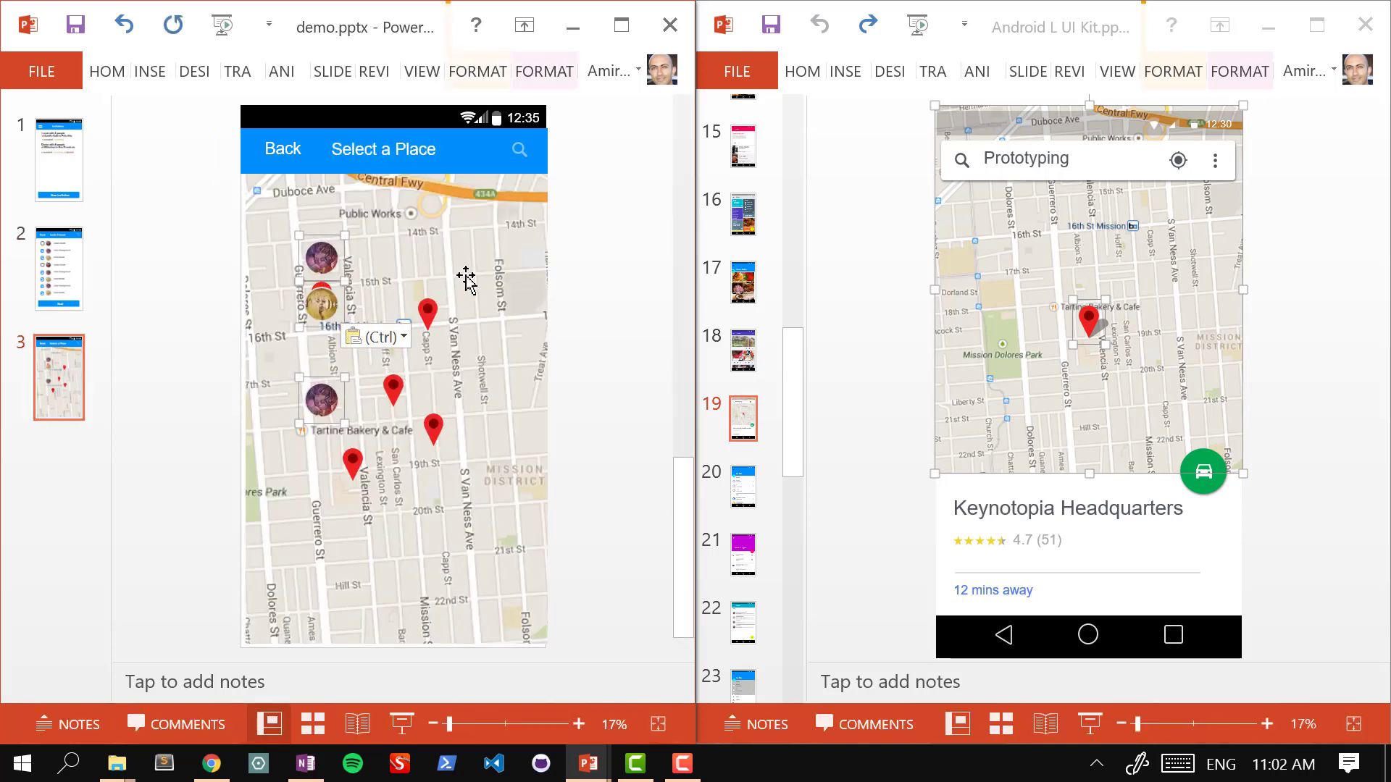
# Step: Scatter purple and gold avatar copies across the slide 3 map and nudge a pin right
pyautogui.moveTo(319, 261); pyautogui.dragTo(505, 255)
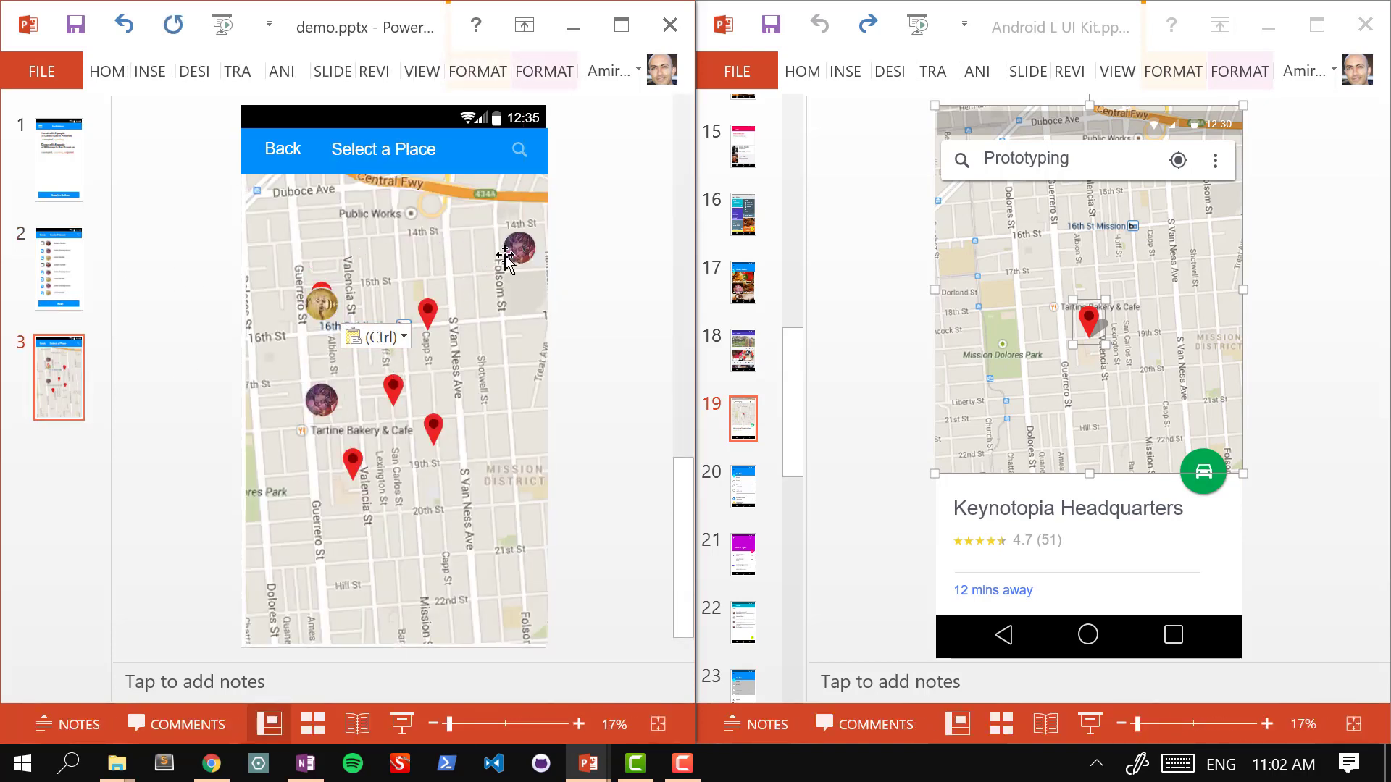
pyautogui.moveTo(321, 304); pyautogui.dragTo(280, 239)
pyautogui.moveTo(323, 400); pyautogui.dragTo(280, 566)
pyautogui.hotkey('ctrl', 'v')
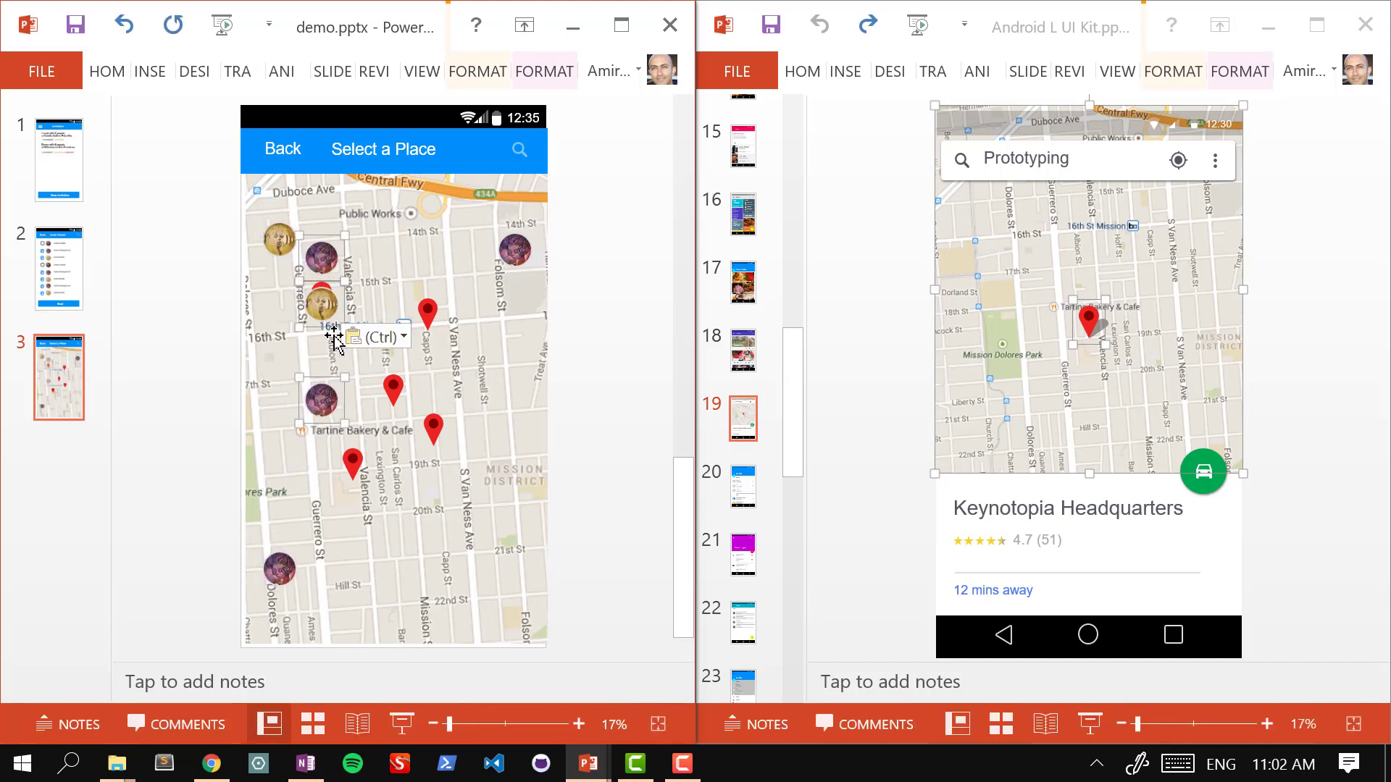
pyautogui.moveTo(316, 299); pyautogui.dragTo(366, 378)
pyautogui.click(615, 444)
pyautogui.moveTo(497, 559); pyautogui.dragTo(428, 592)
pyautogui.moveTo(512, 482); pyautogui.dragTo(506, 529)
pyautogui.click(641, 419)
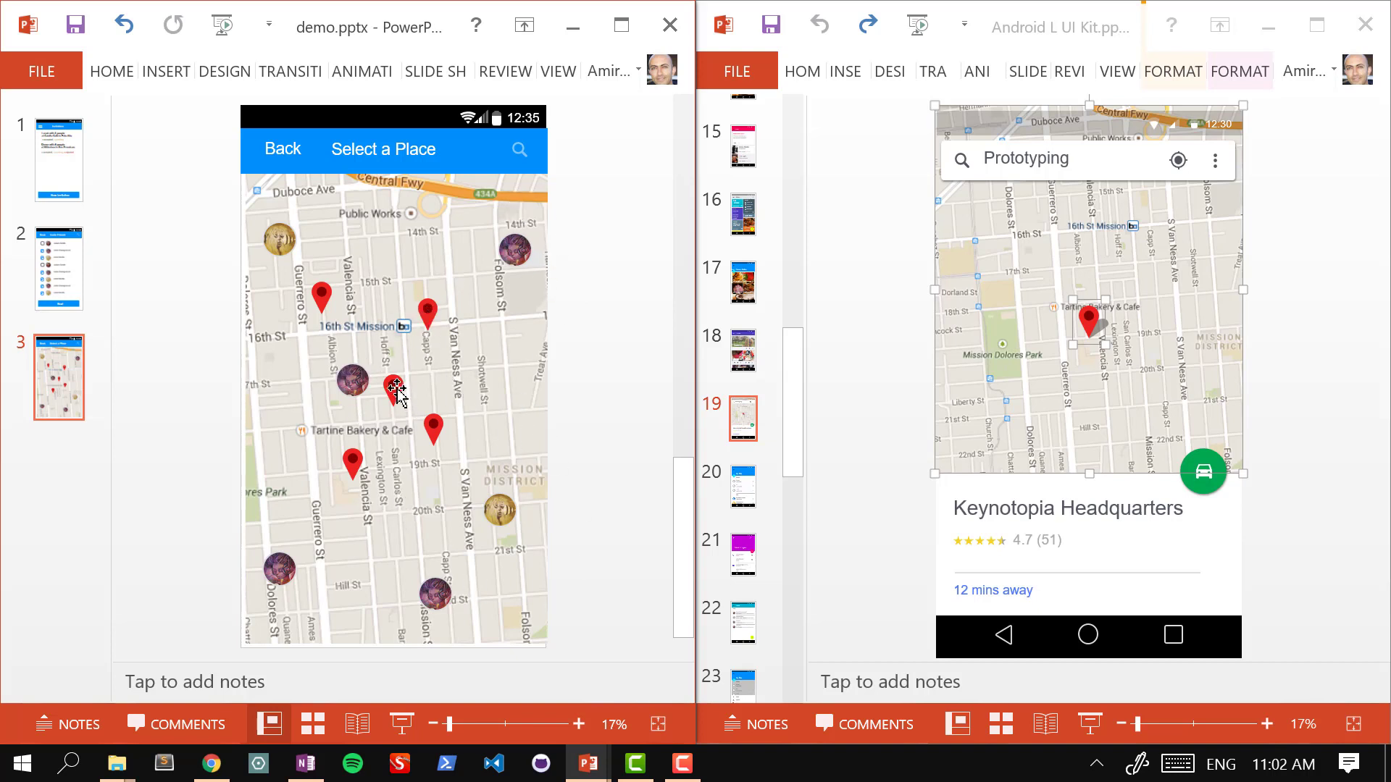
pyautogui.moveTo(394, 387); pyautogui.dragTo(482, 387)
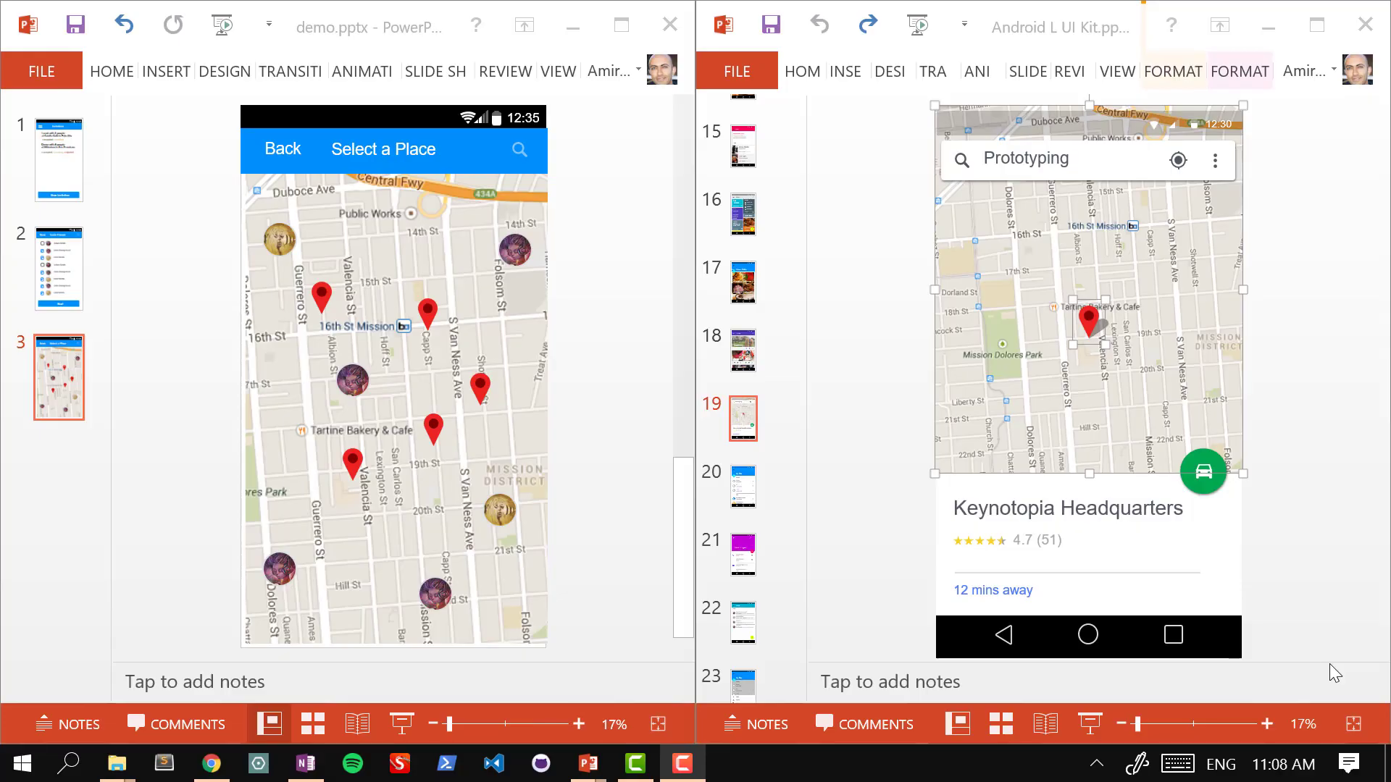
# Step: Scroll through the lower OneNote wireframe sketches, then return to the two PowerPoint decks
pyautogui.click(305, 763)
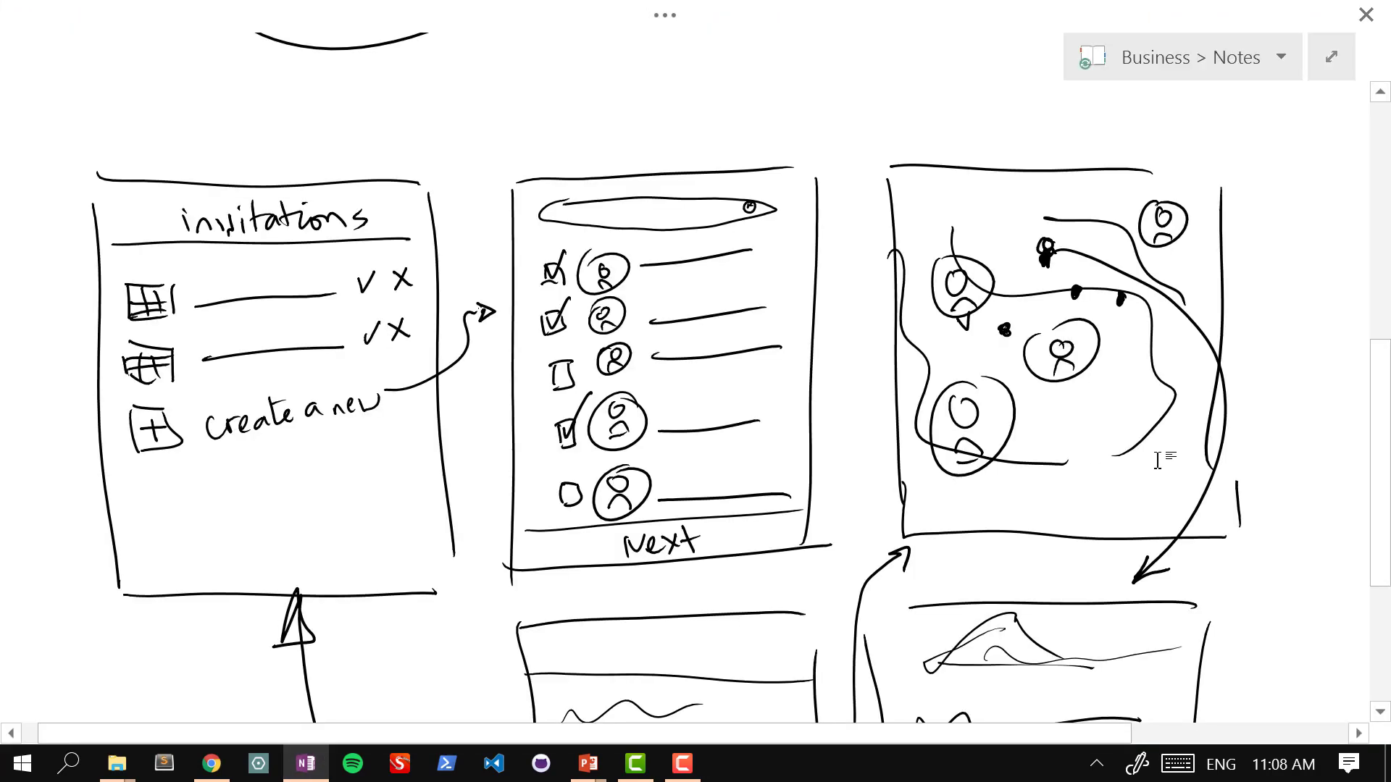
pyautogui.scroll(-3, 1157, 461)
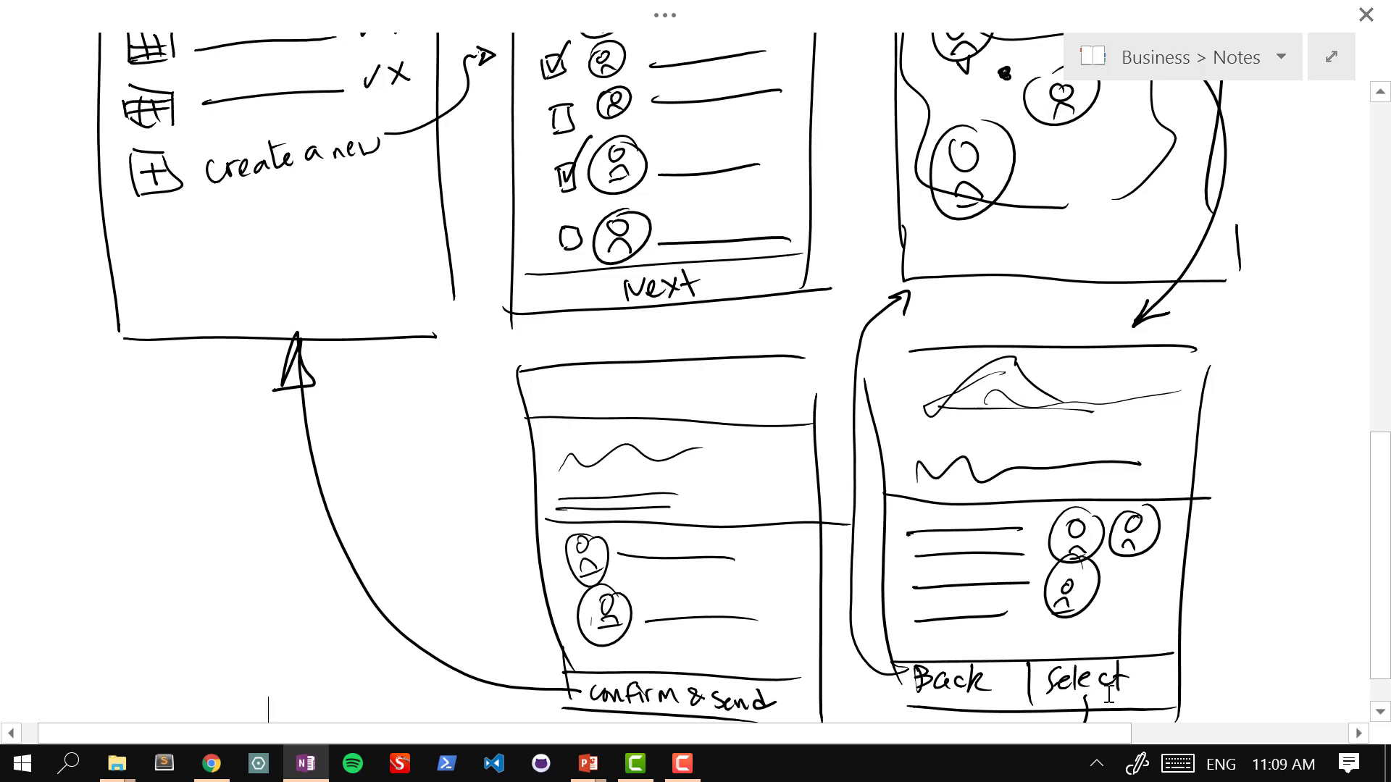
pyautogui.click(681, 764)
pyautogui.click(681, 765)
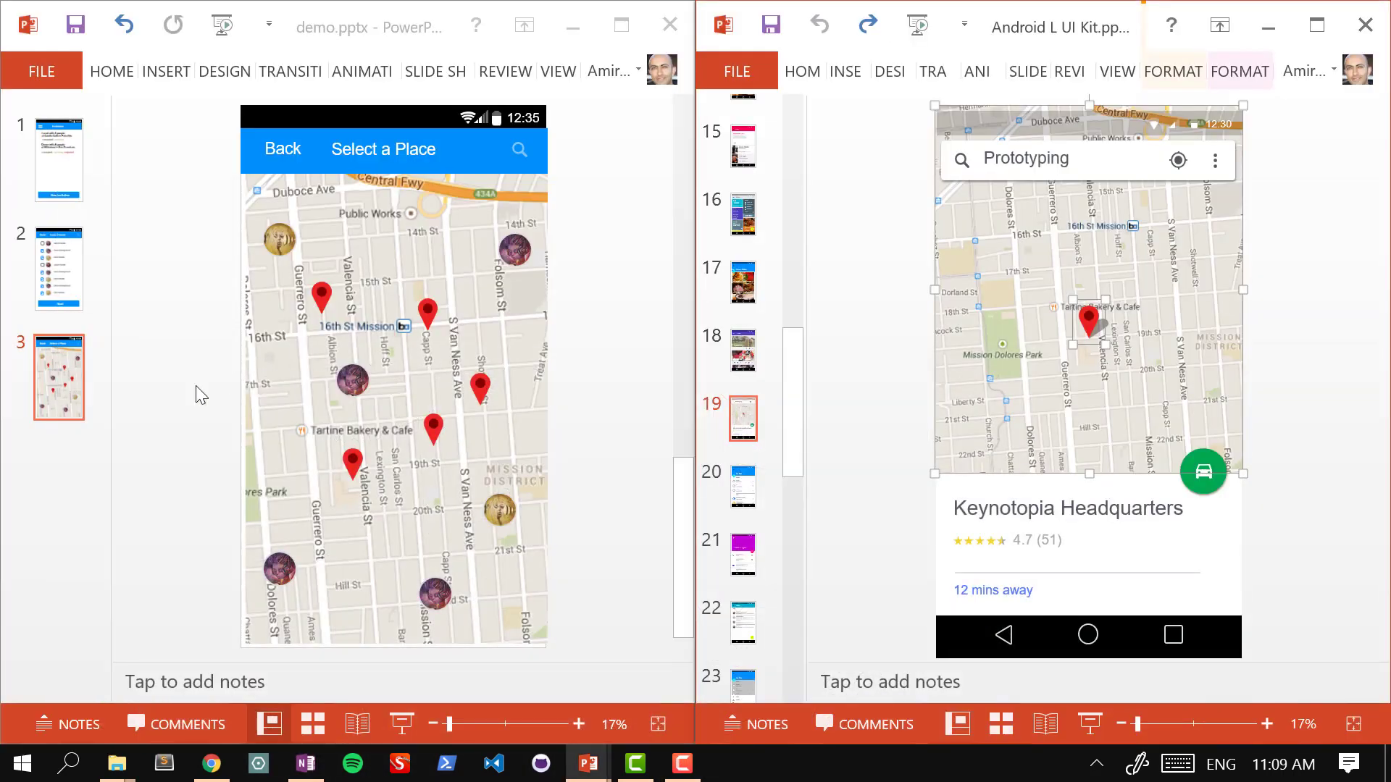
# Step: Duplicate the Select a Place map slide as slide 4 and display UI kit slide 7's contact chips
pyautogui.click(200, 394)
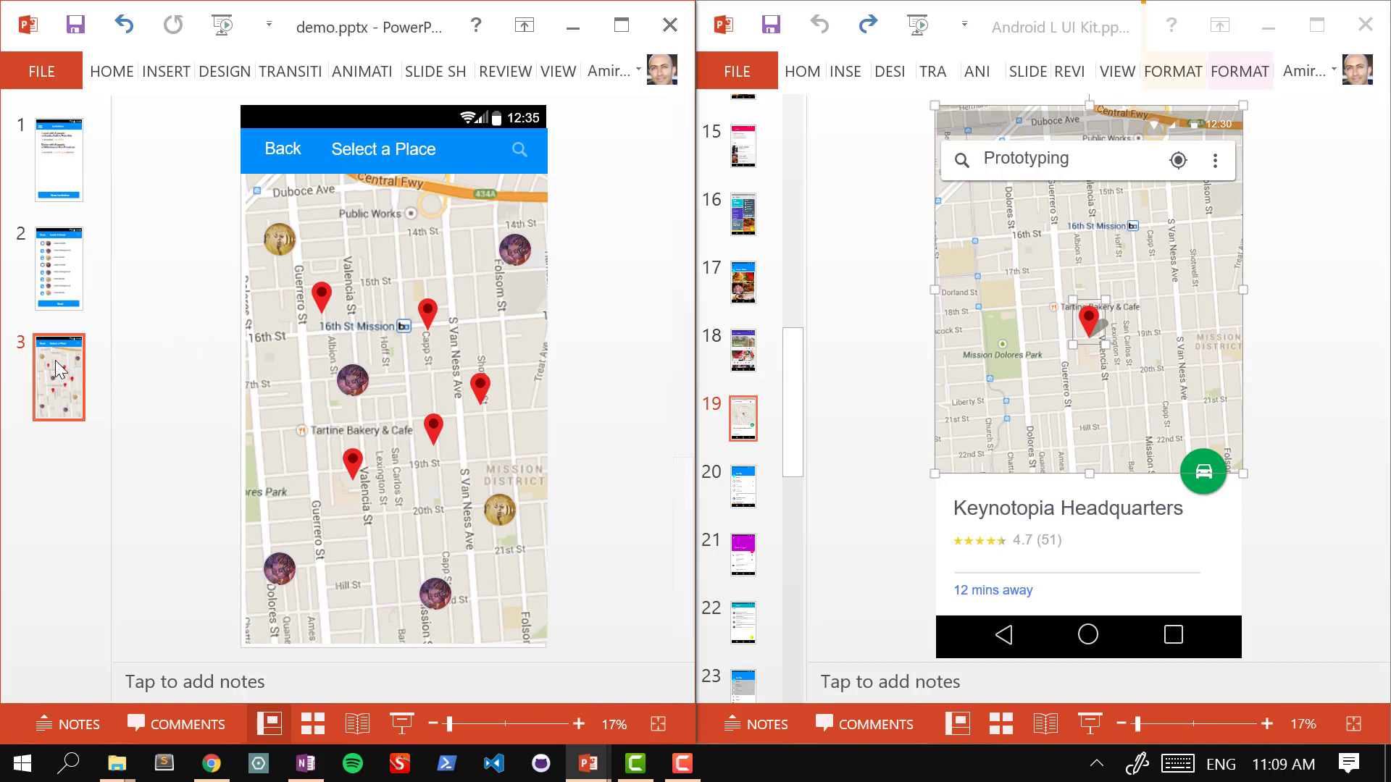
pyautogui.hotkey('ctrl', 'd')
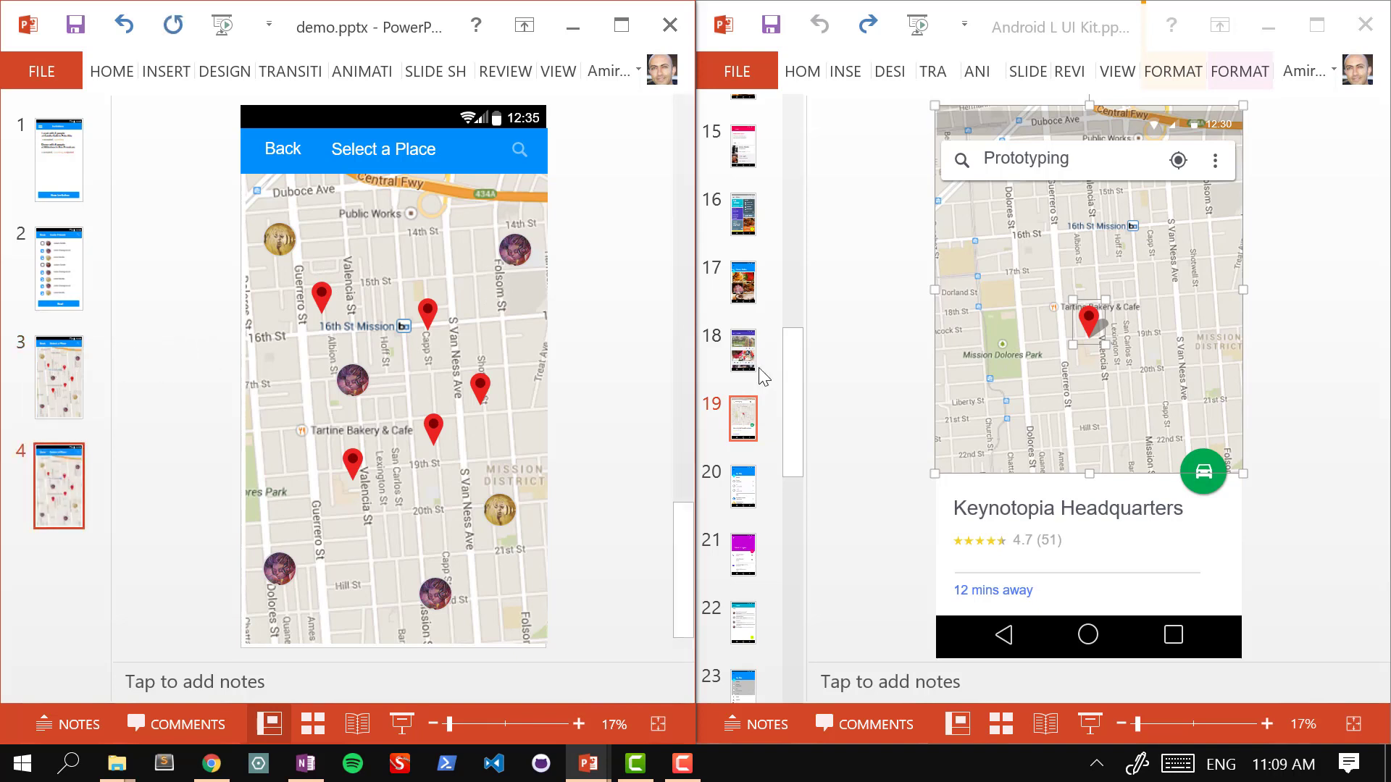
pyautogui.click(795, 120)
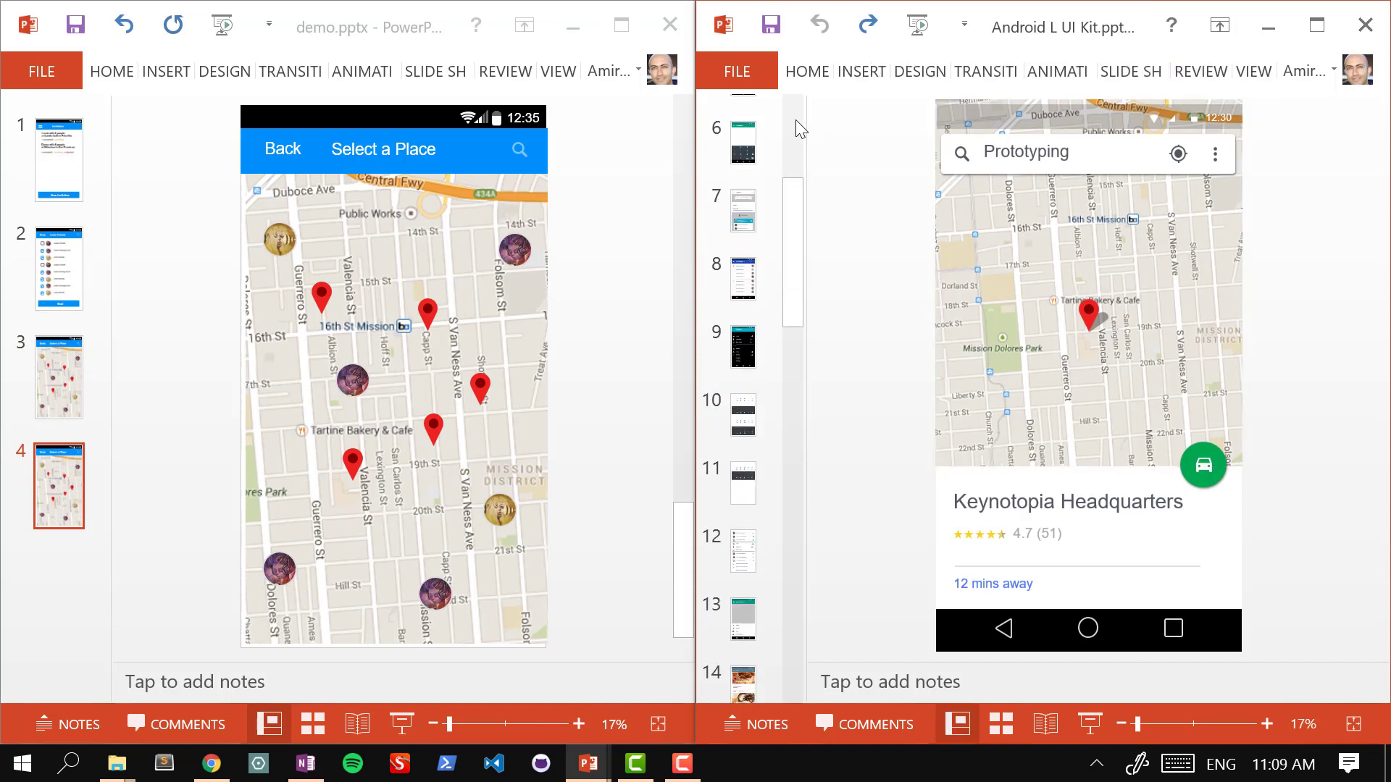
pyautogui.scroll(5, 780, 245)
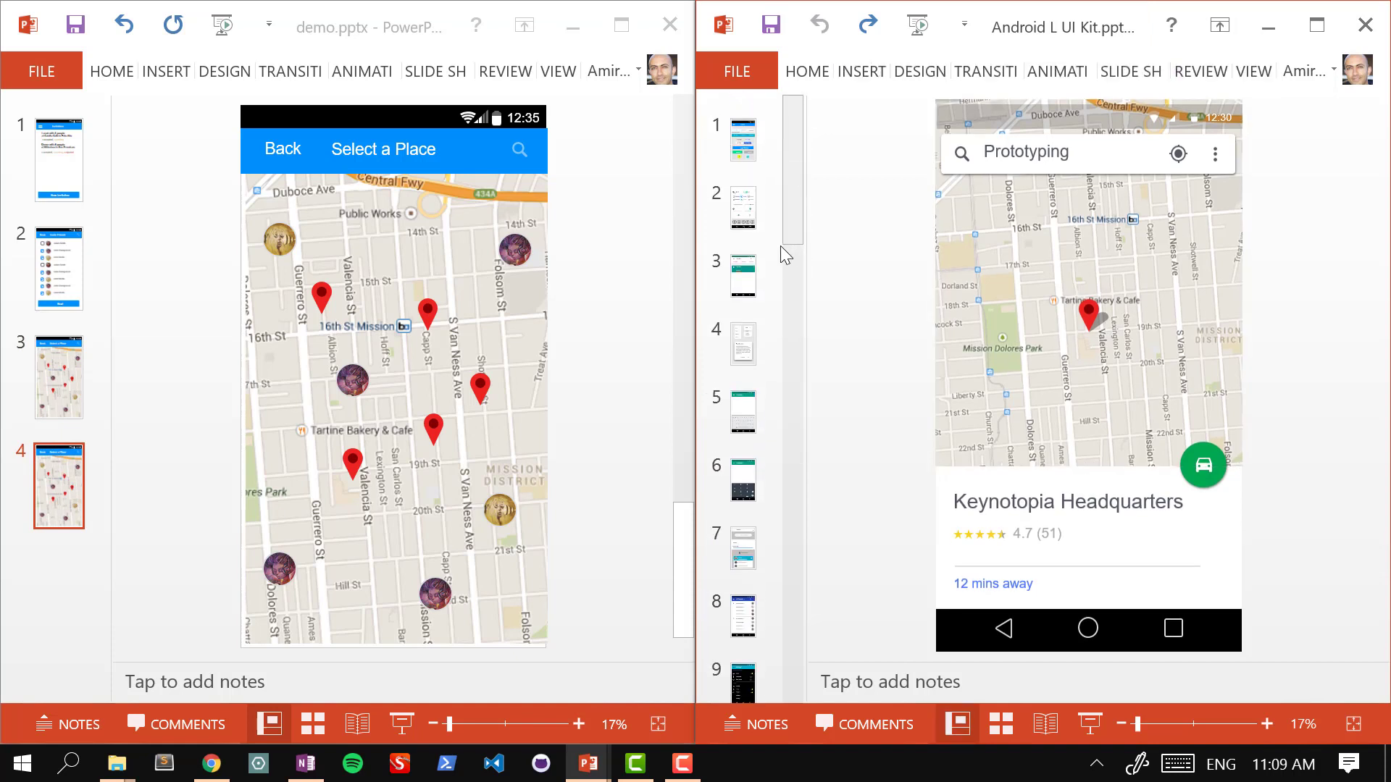
pyautogui.click(743, 424)
pyautogui.click(745, 554)
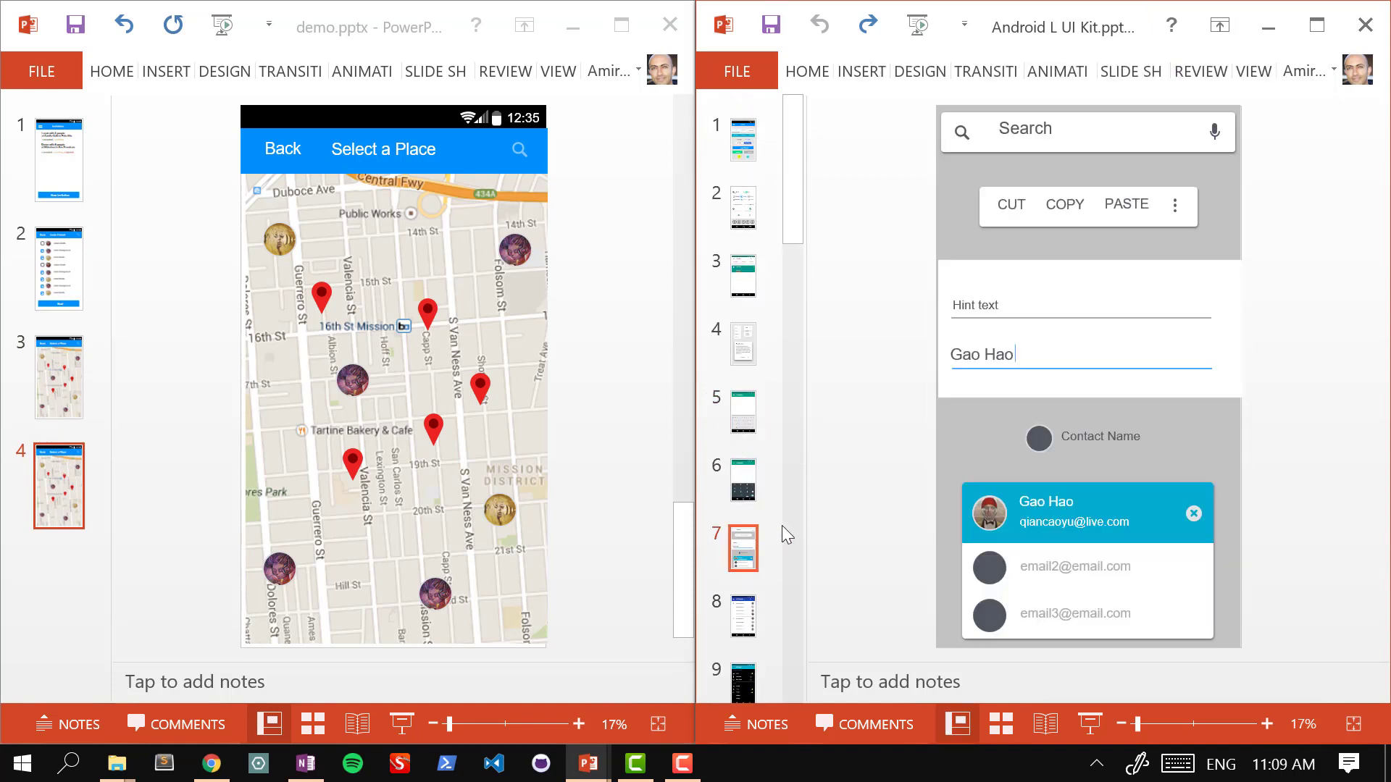
# Step: Copy the UI kit's contact card onto slide 4 and move it up over the map
pyautogui.click(1000, 511)
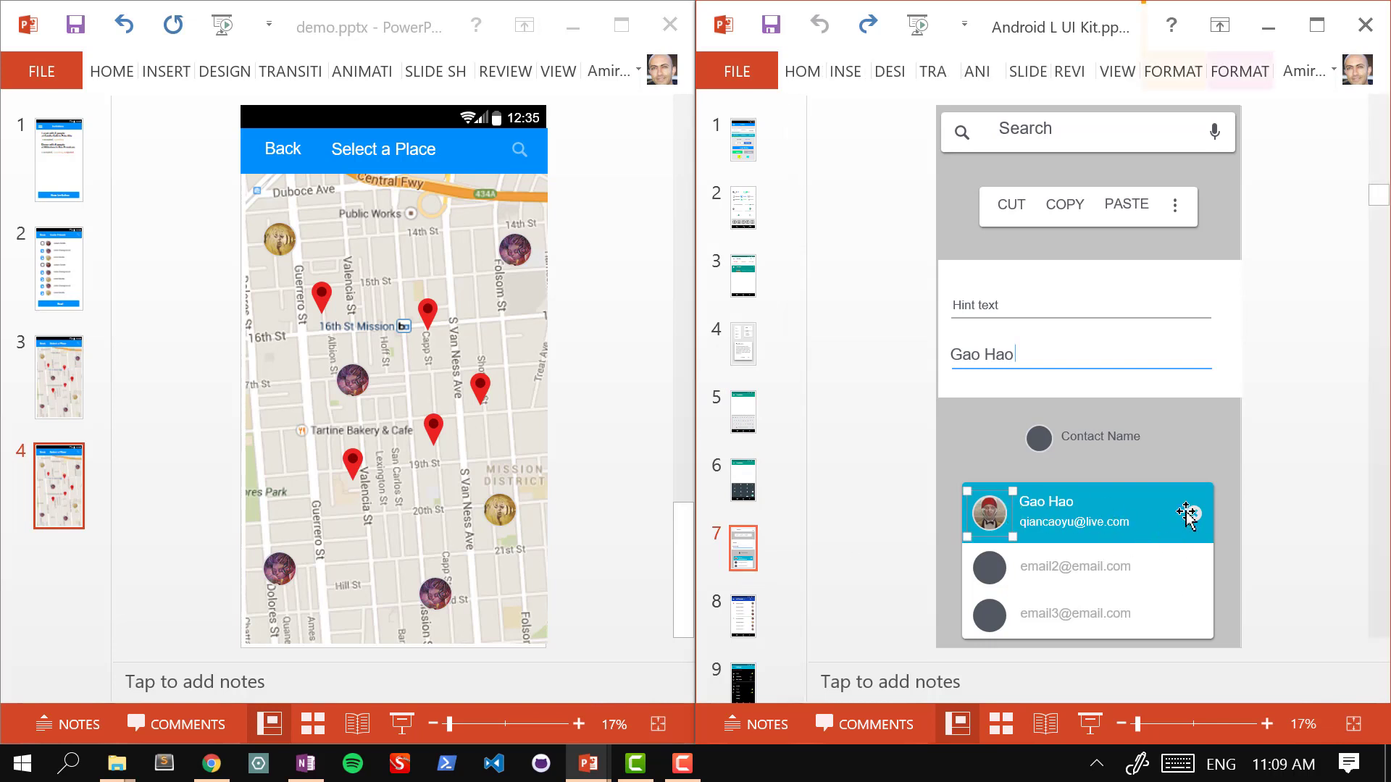
pyautogui.click(1304, 513)
pyautogui.moveTo(904, 467); pyautogui.dragTo(1300, 641)
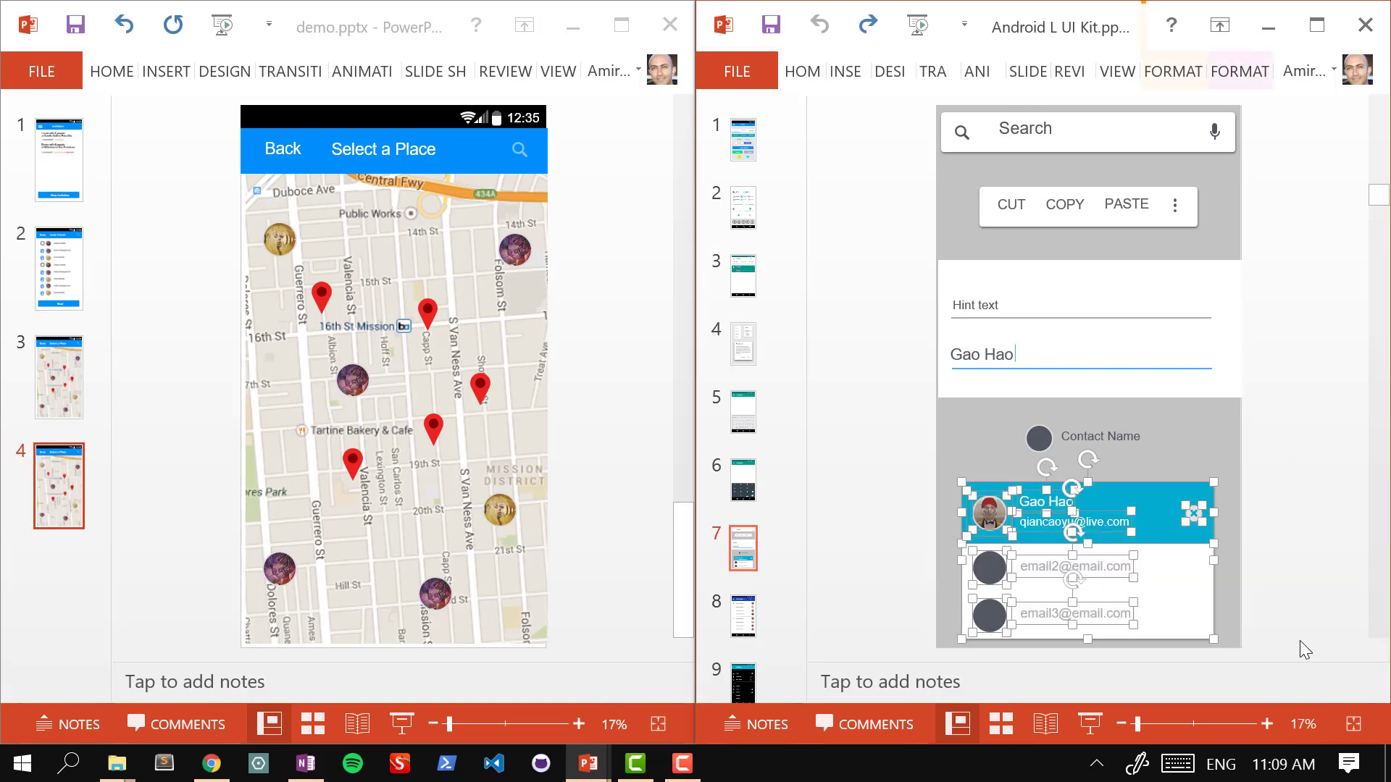
pyautogui.click(610, 408)
pyautogui.hotkey('ctrl', 'v')
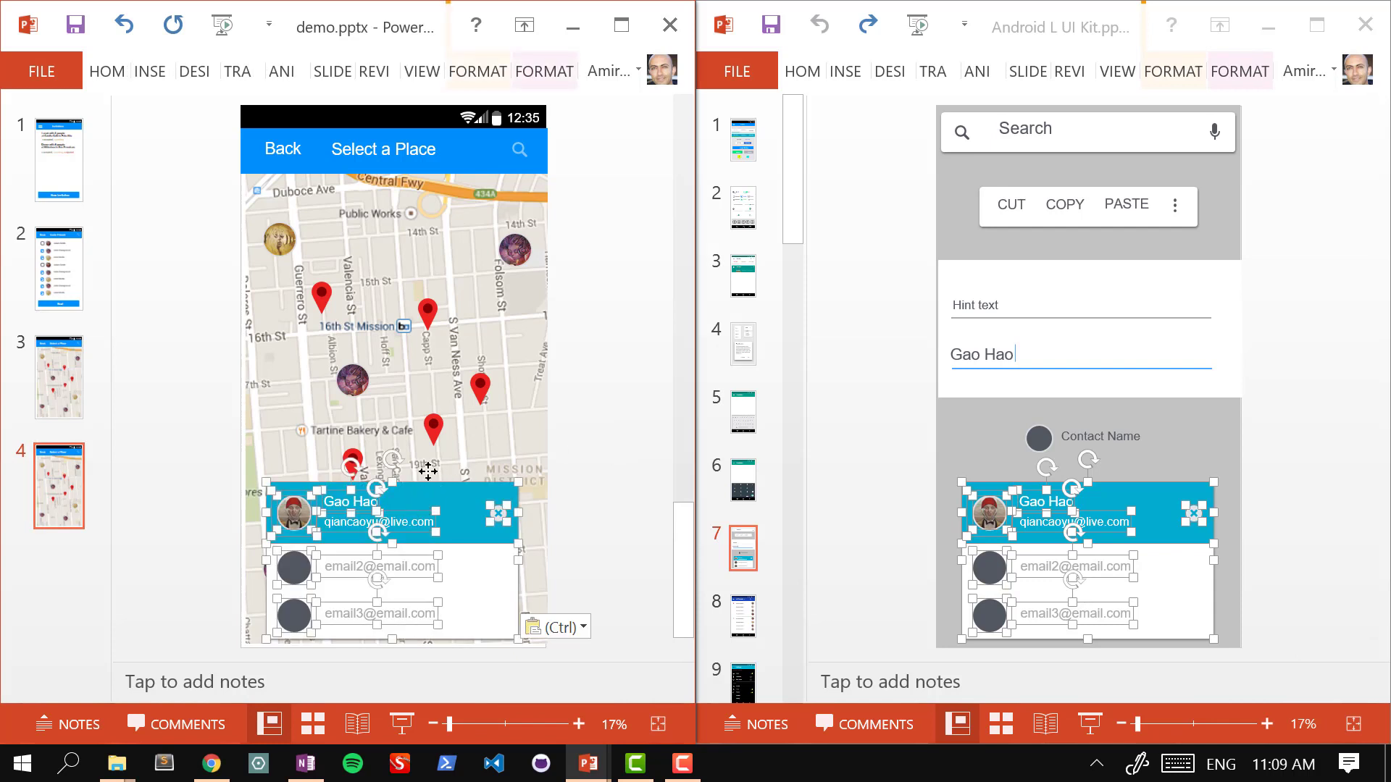
pyautogui.moveTo(420, 482); pyautogui.dragTo(400, 297)
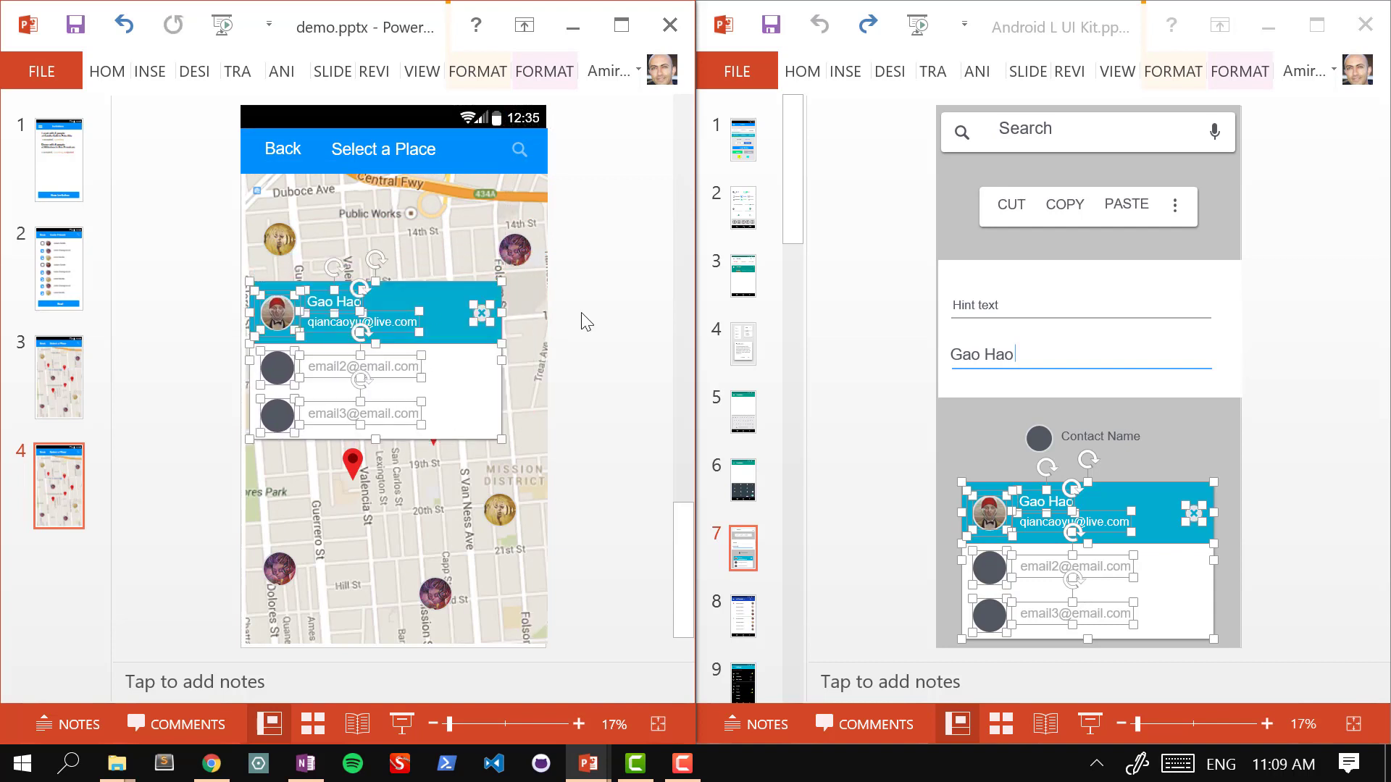
# Step: Replace the card's e-mail line with Calafia's street address and shift it clear of the avatar
pyautogui.click(584, 312)
pyautogui.tripleClick(333, 304)
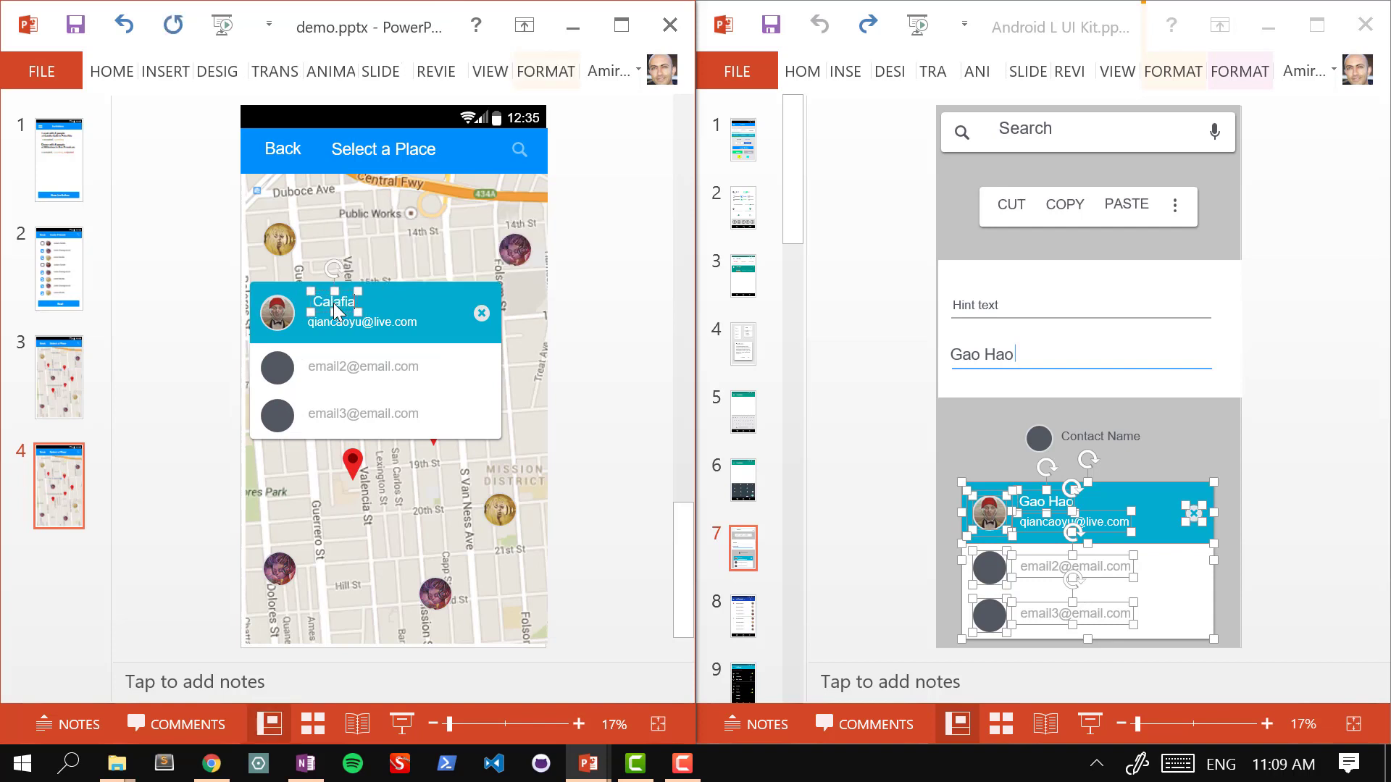
pyautogui.tripleClick(368, 322)
pyautogui.write('111 El Camino R')
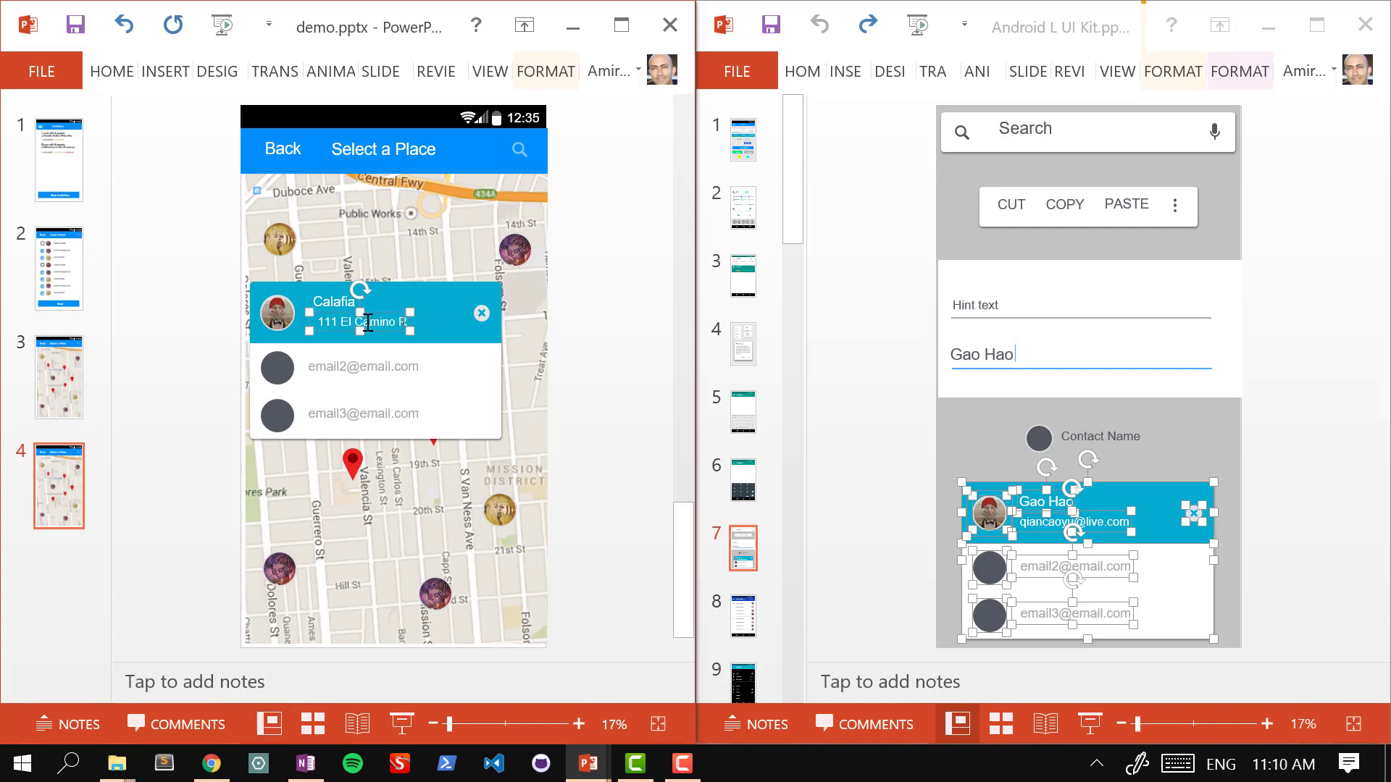
pyautogui.write('eal, Palo')
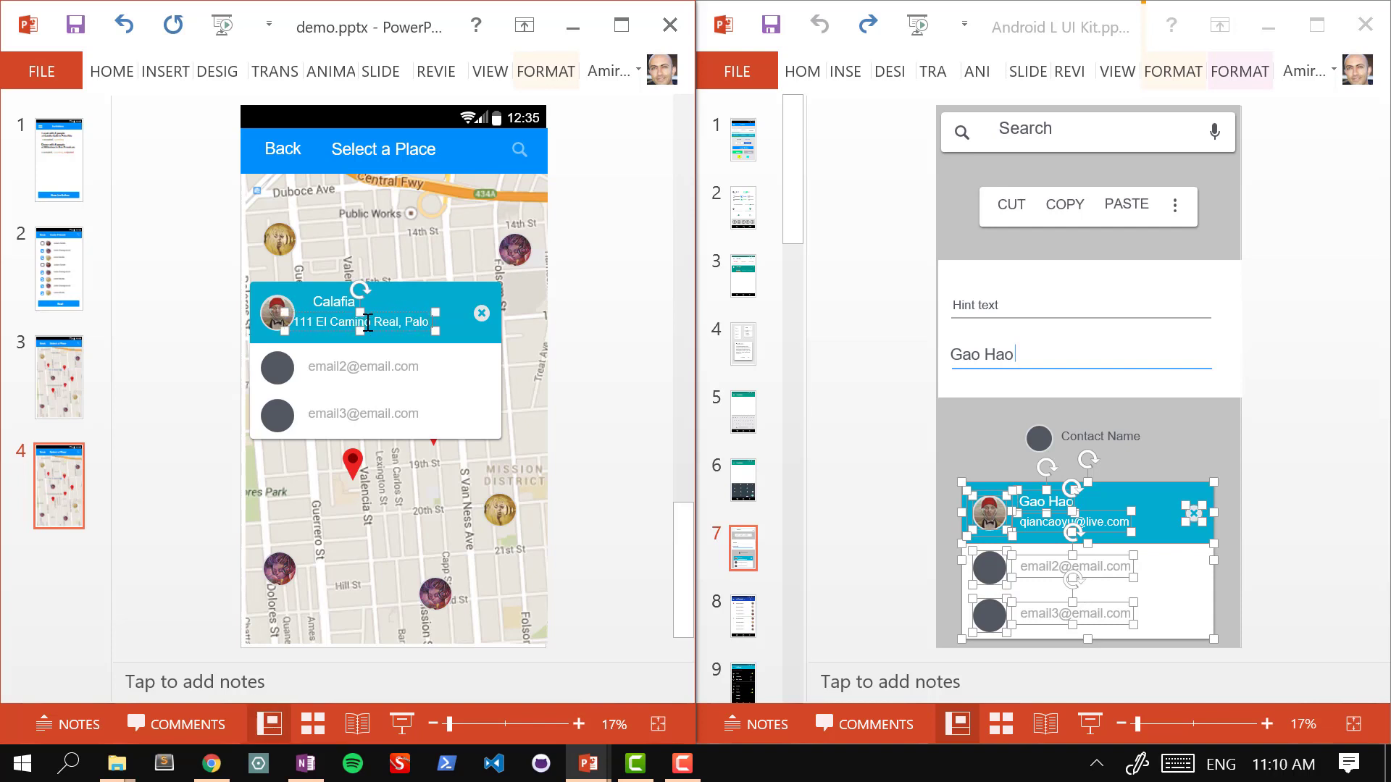
pyautogui.write(' Alto')
pyautogui.click(571, 336)
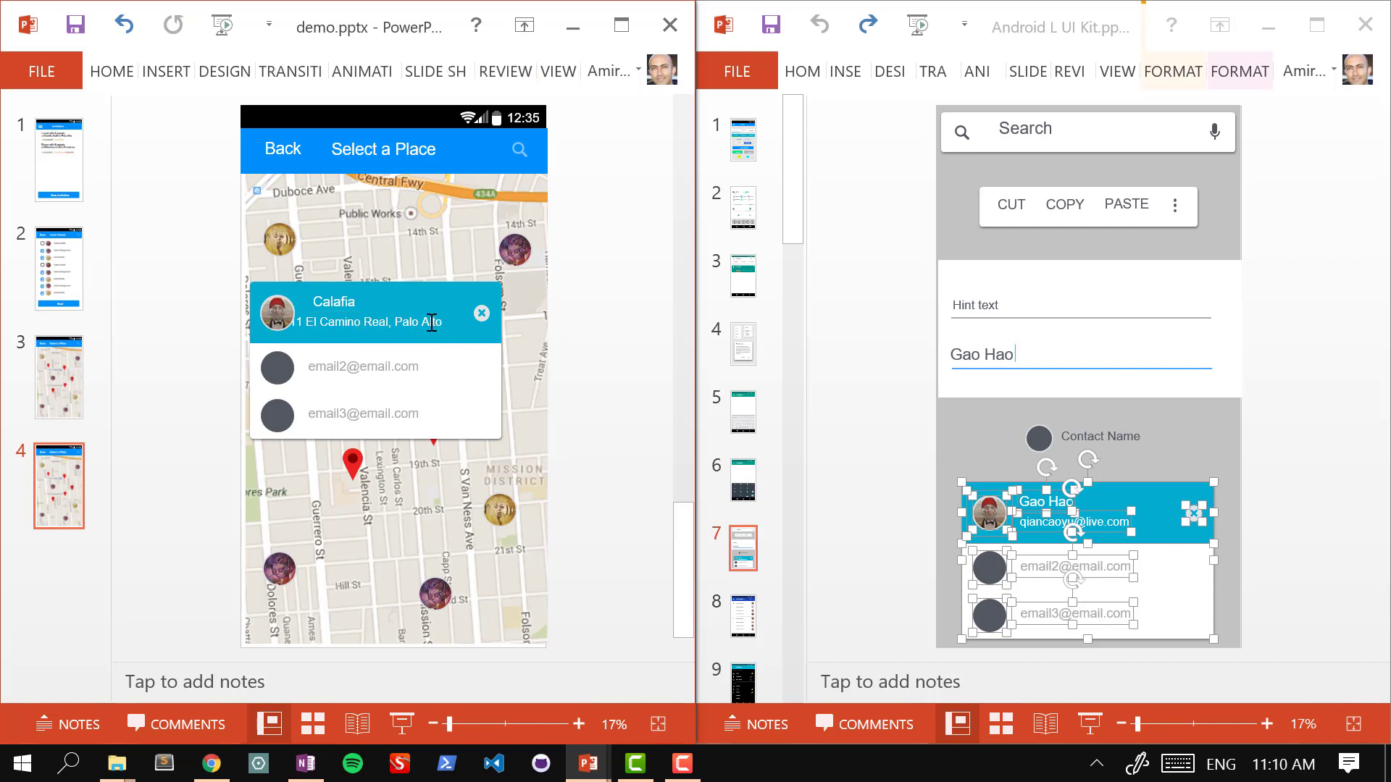
pyautogui.click(432, 321)
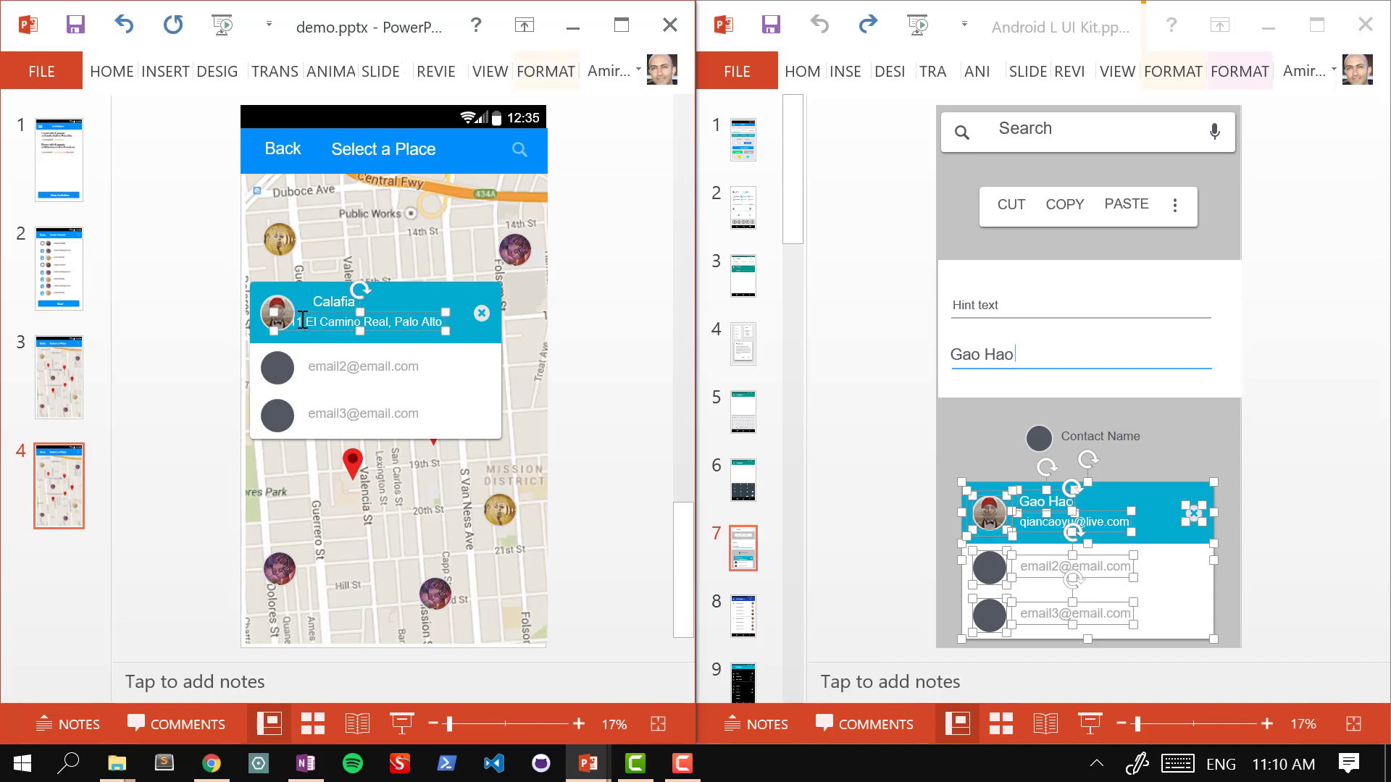
pyautogui.moveTo(300, 317); pyautogui.dragTo(326, 314)
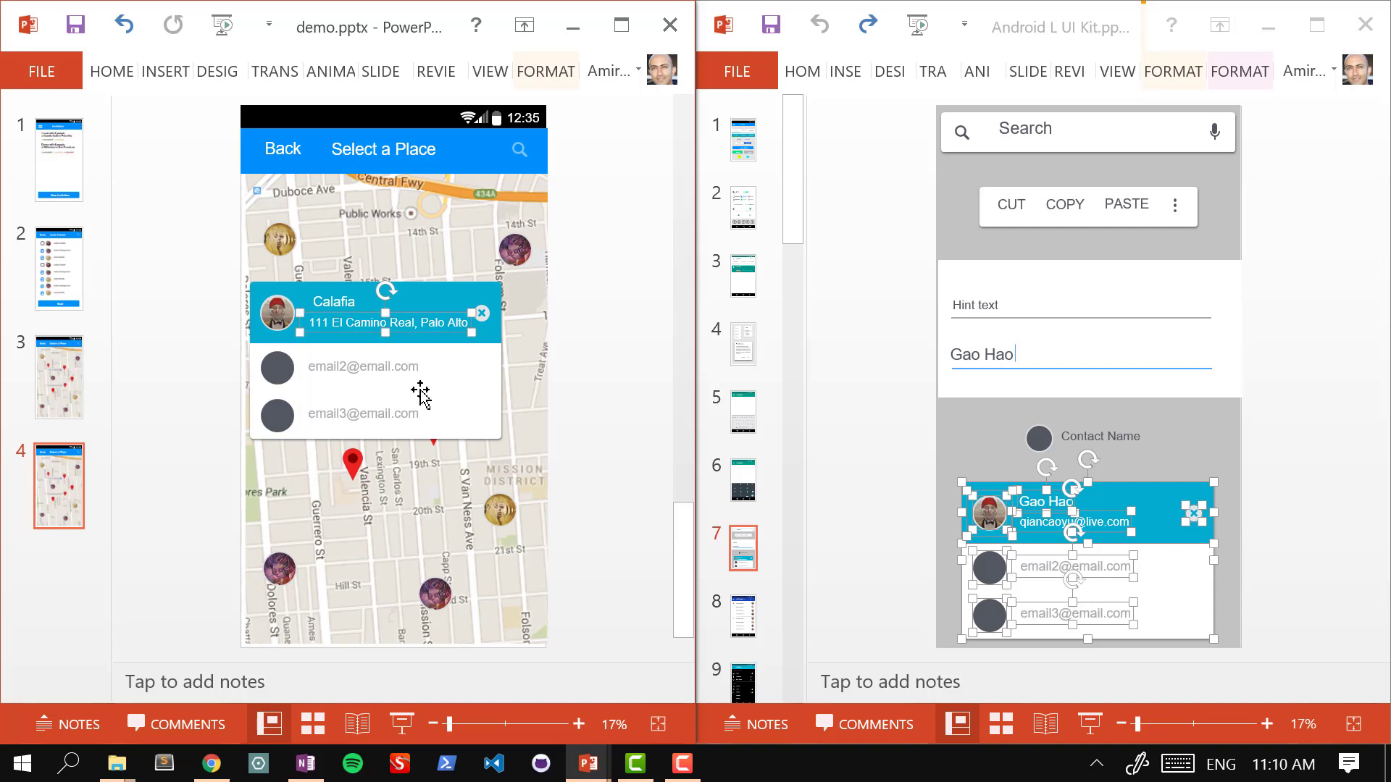
# Step: Replace the two sample e-mails with two people's names, moving the first name left
pyautogui.doubleClick(321, 368)
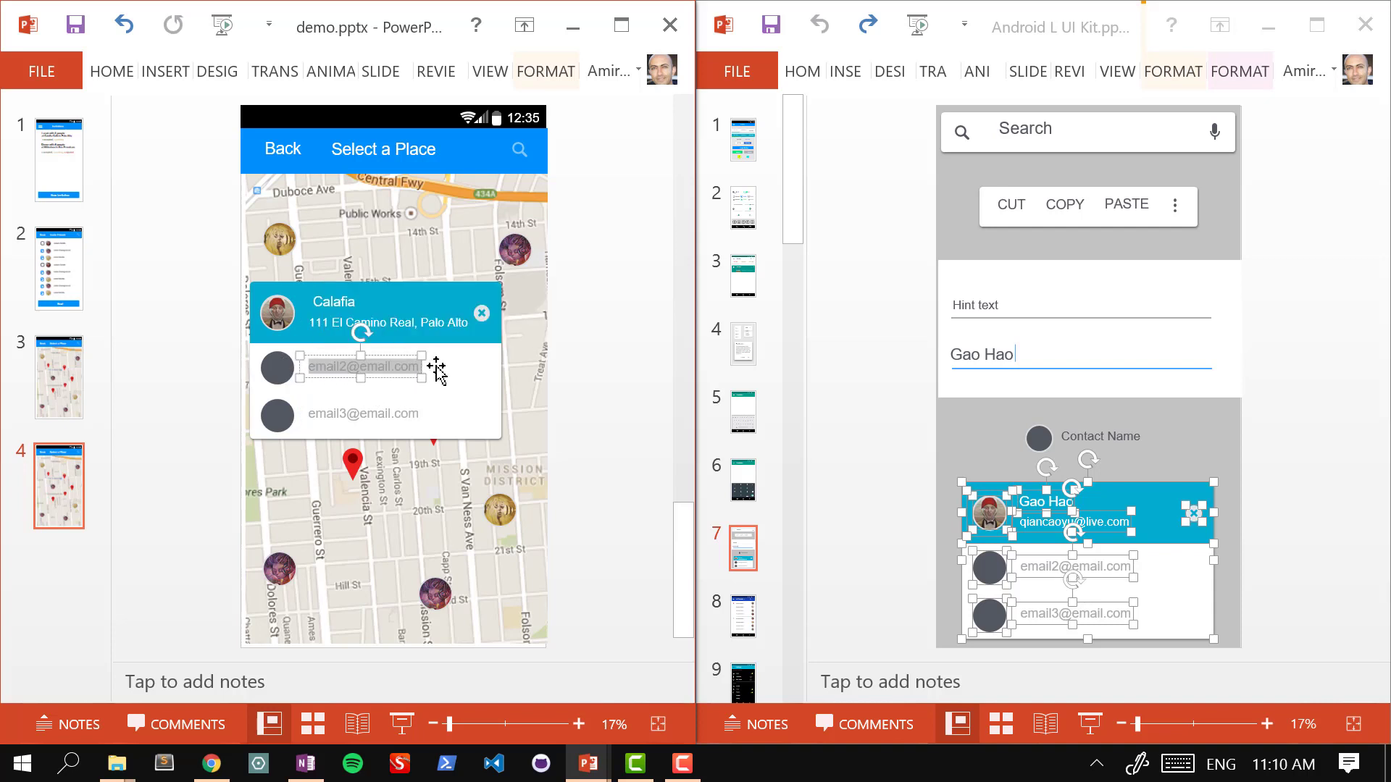
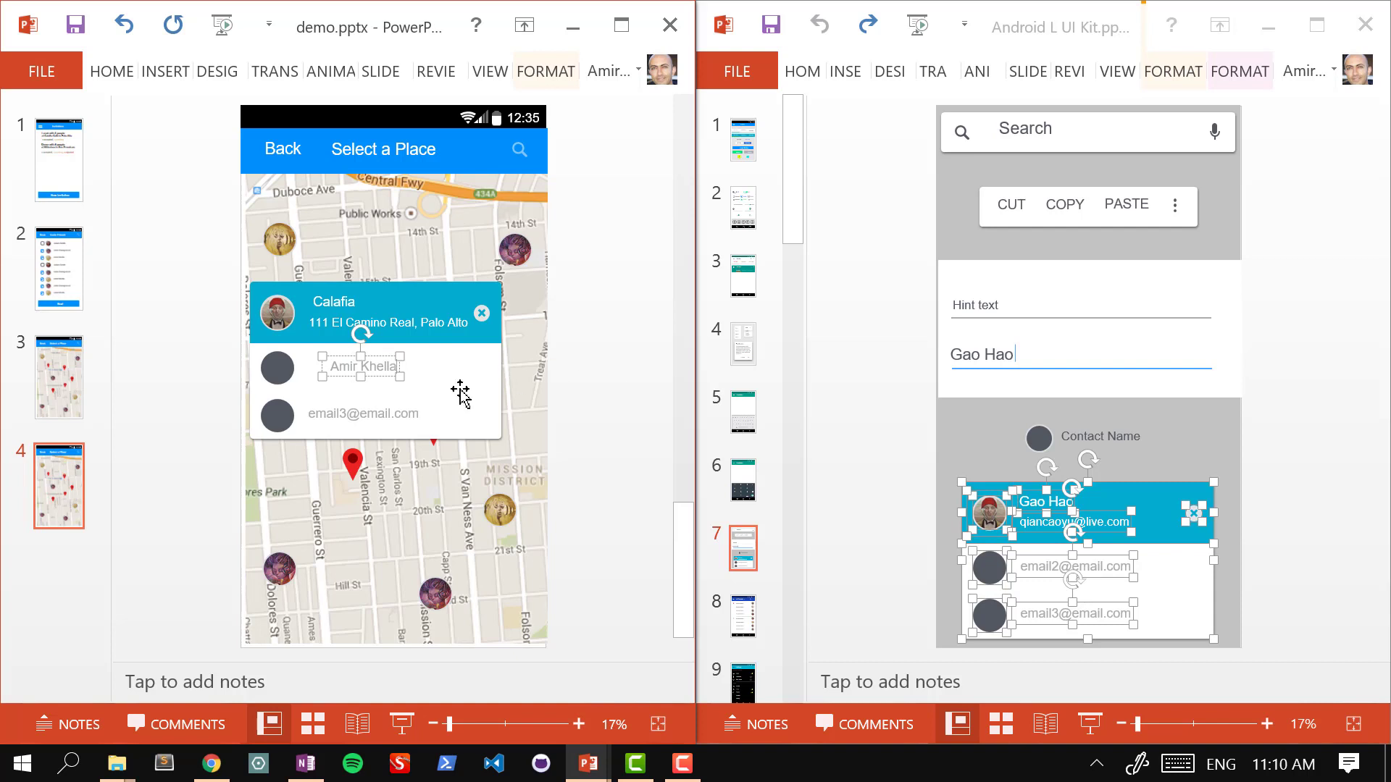
pyautogui.press('Home')
pyautogui.moveTo(324, 369); pyautogui.dragTo(307, 366)
pyautogui.click(341, 427)
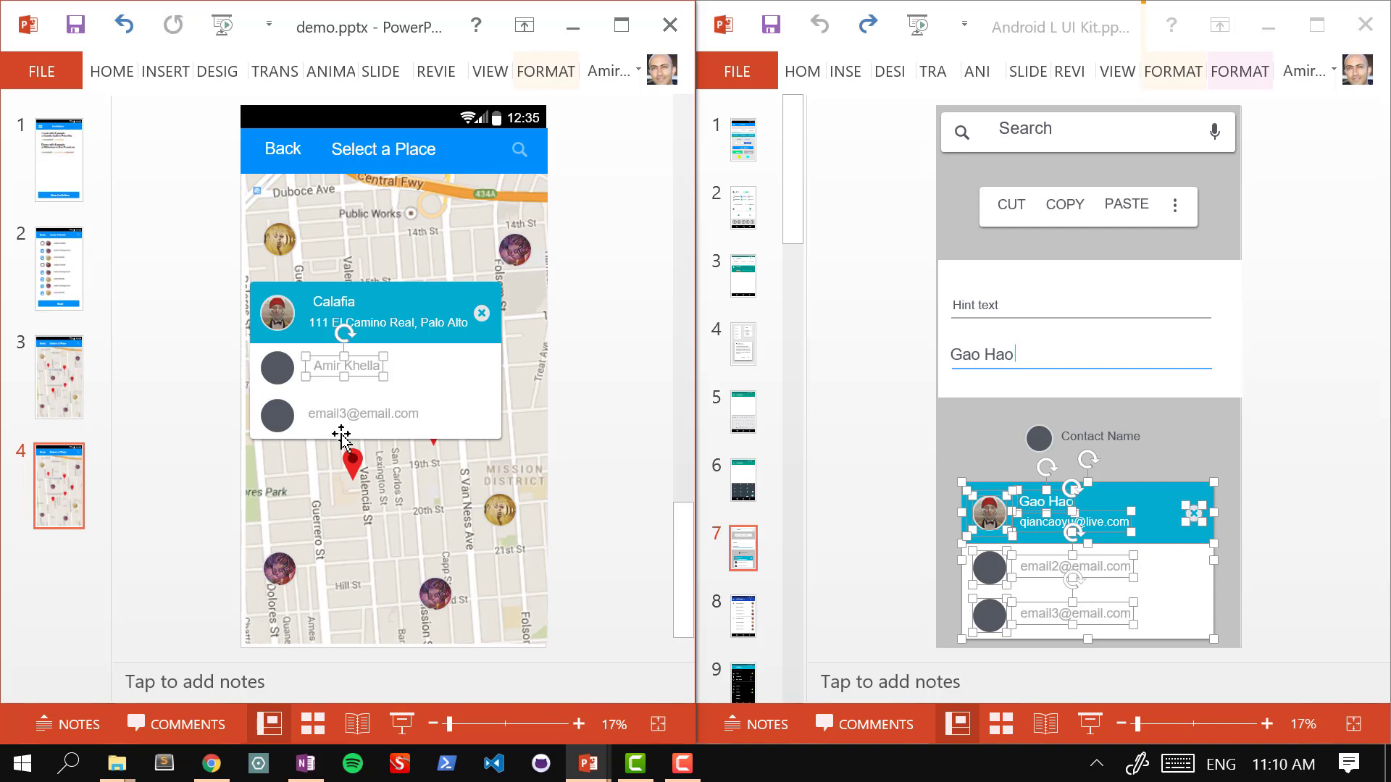
pyautogui.doubleClick(345, 414)
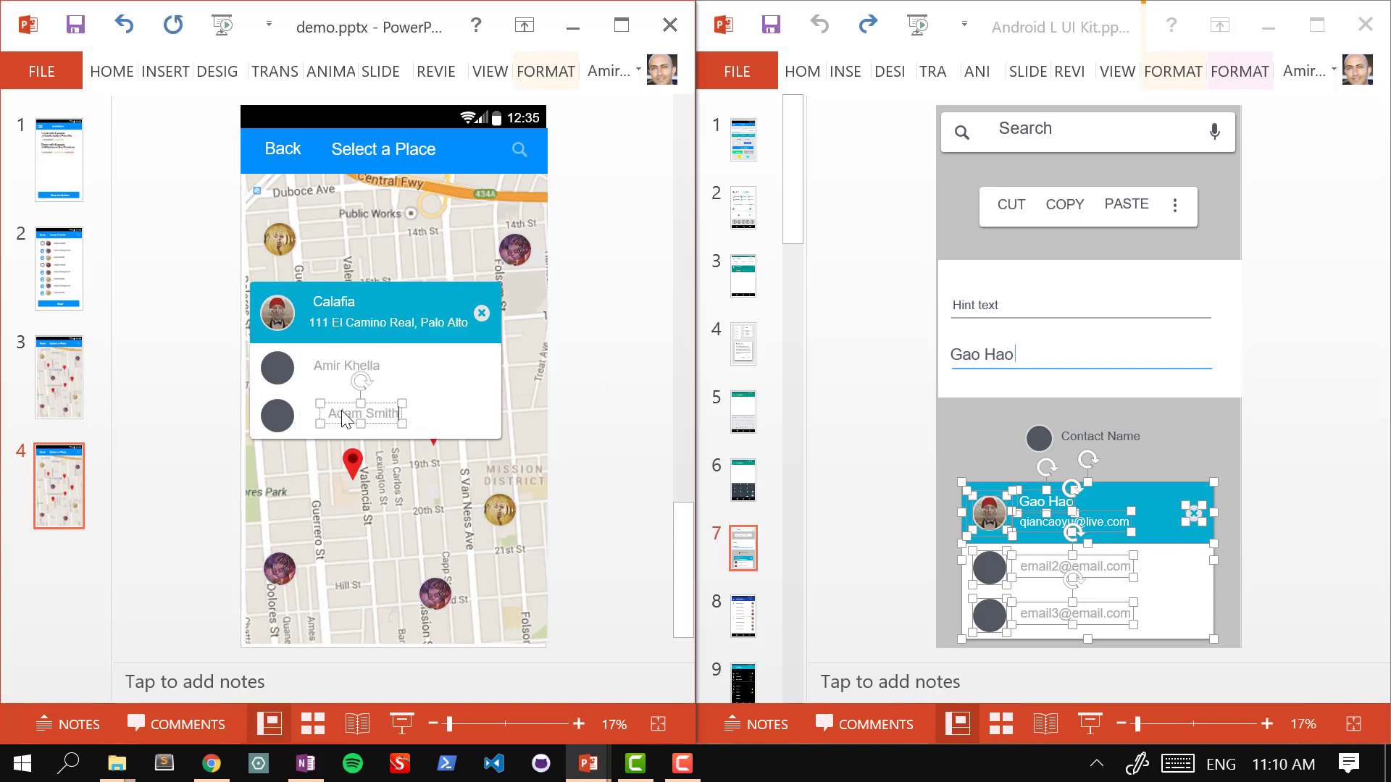
pyautogui.click(611, 363)
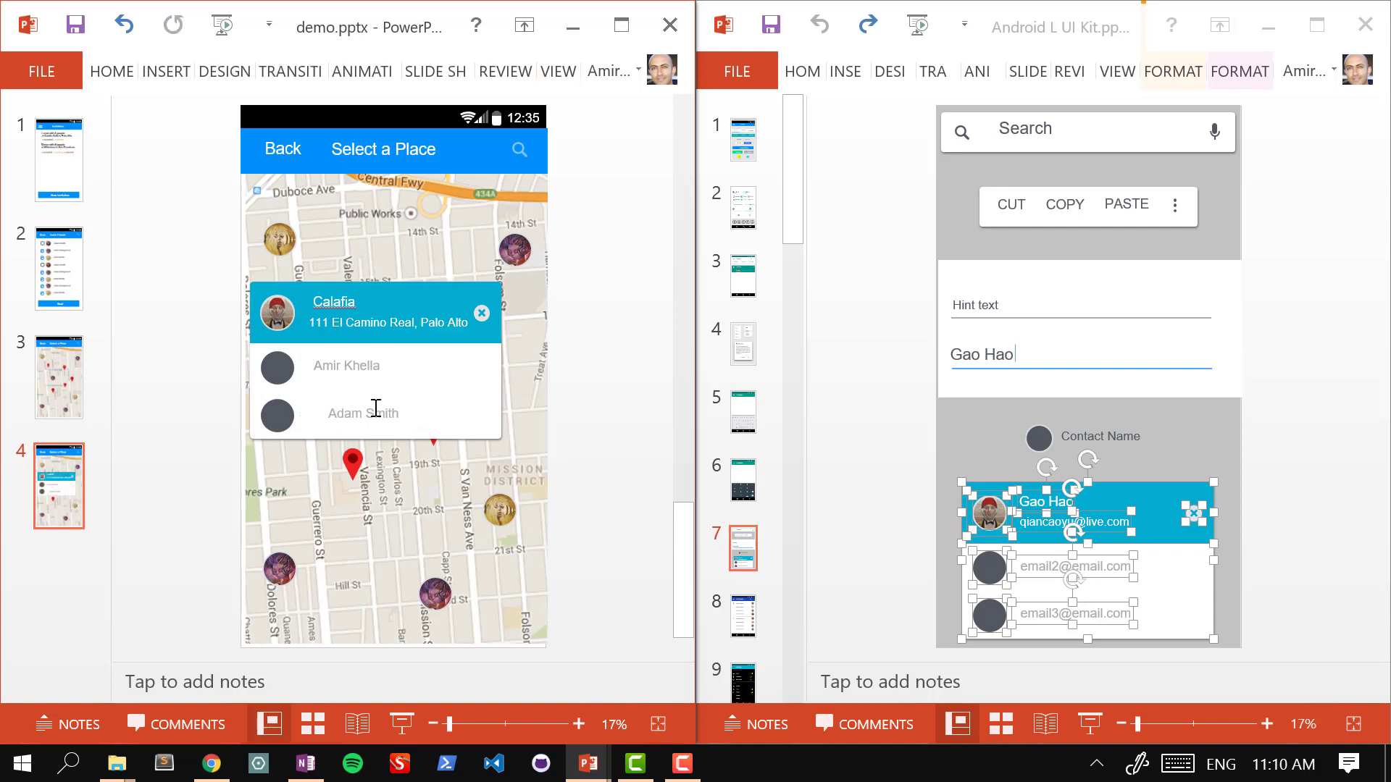
pyautogui.click(368, 441)
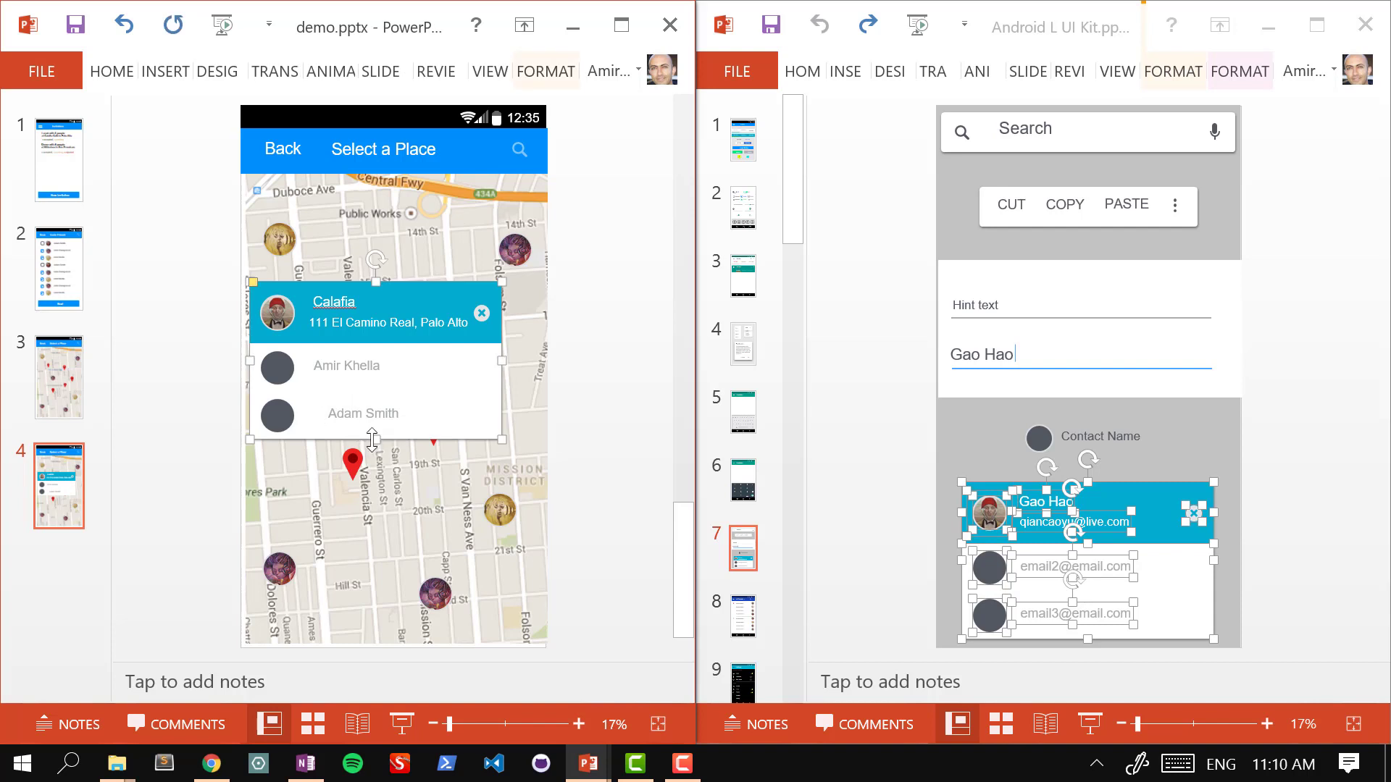
# Step: Make the card taller and move both people rows, circles and names, down within it
pyautogui.moveTo(373, 439); pyautogui.dragTo(368, 471)
pyautogui.click(280, 415)
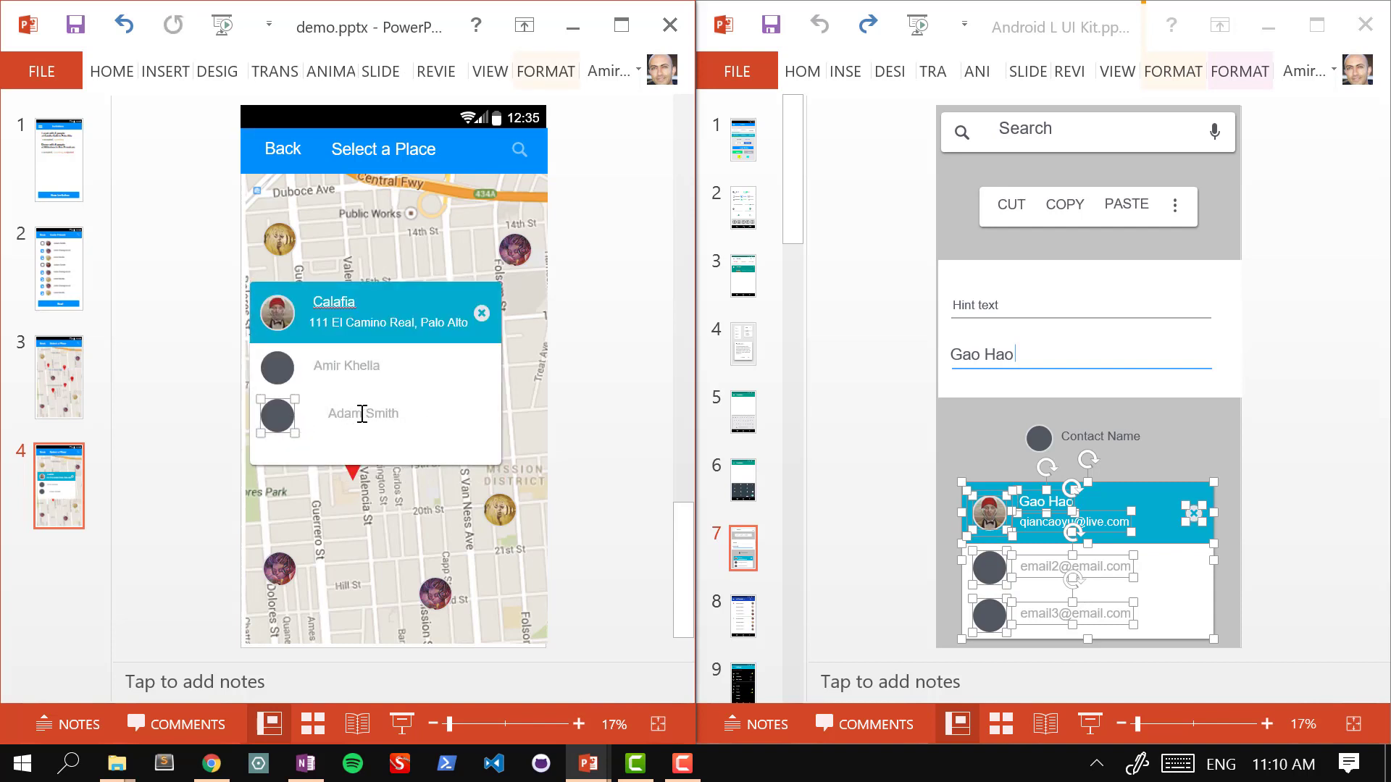
pyautogui.keyDown('shift'); pyautogui.click(334, 413); pyautogui.keyUp('shift')
pyautogui.keyDown('shift'); pyautogui.click(278, 368); pyautogui.keyUp('shift')
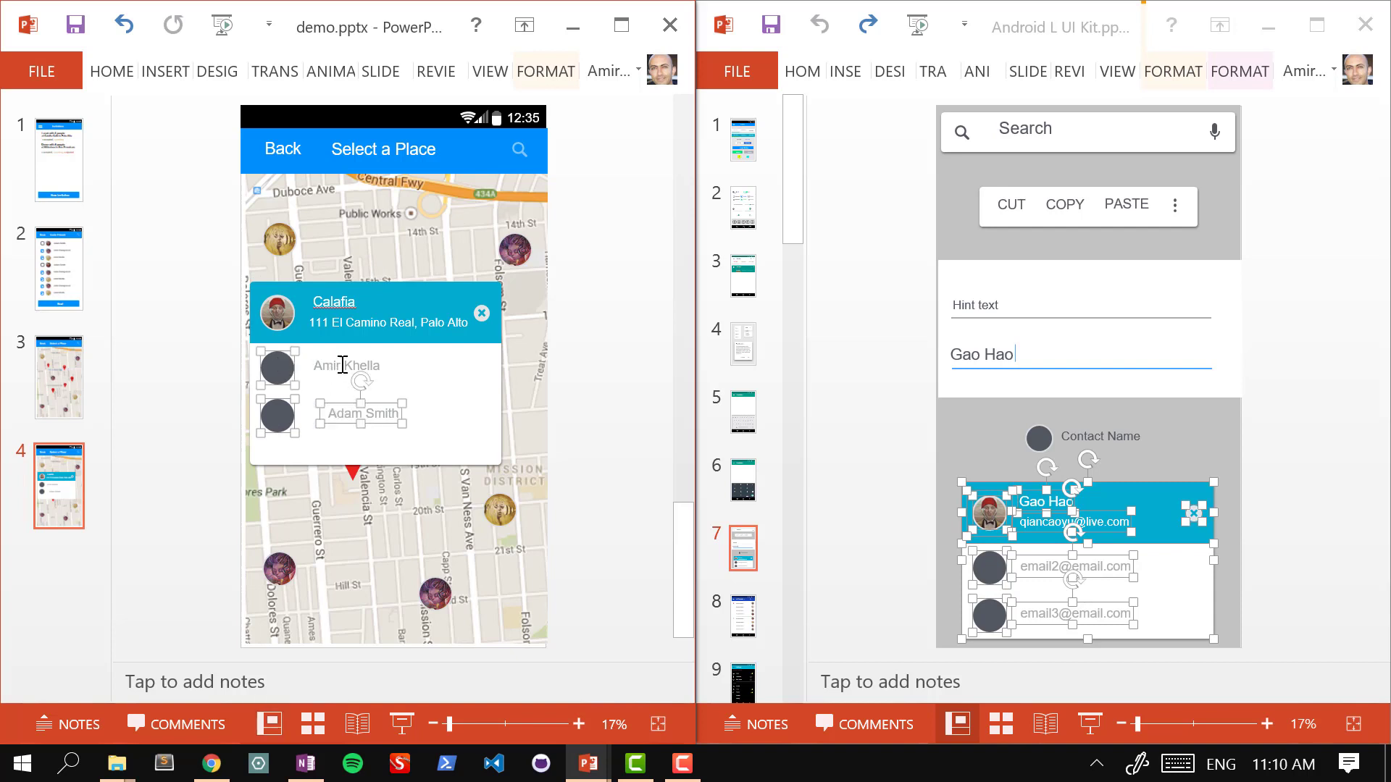
pyautogui.keyDown('shift'); pyautogui.click(340, 364); pyautogui.keyUp('shift')
pyautogui.moveTo(282, 368); pyautogui.dragTo(320, 380)
pyautogui.click(589, 401)
# Step: Line up the second person's name with the first, undoing stray moves of the first name box
pyautogui.click(336, 439)
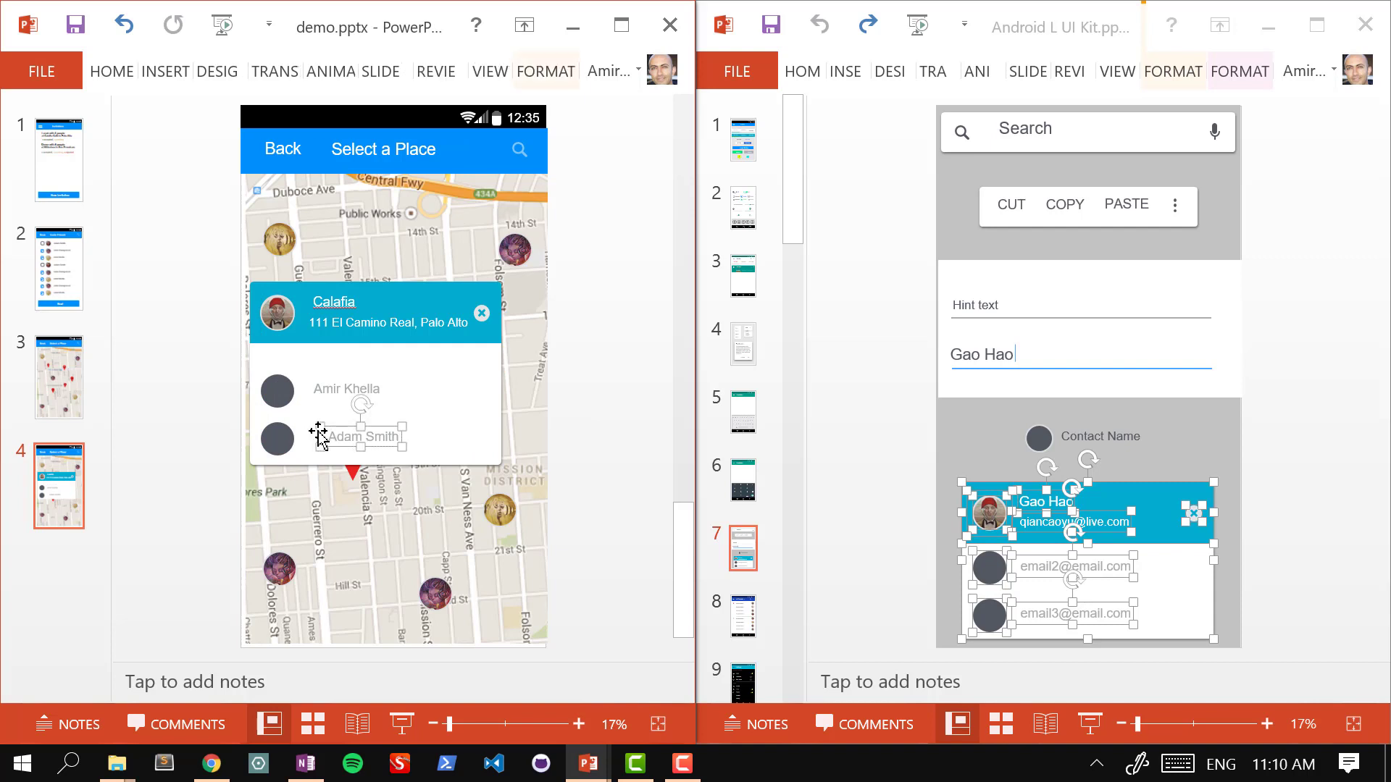
pyautogui.moveTo(310, 431); pyautogui.dragTo(305, 431)
pyautogui.click(341, 389)
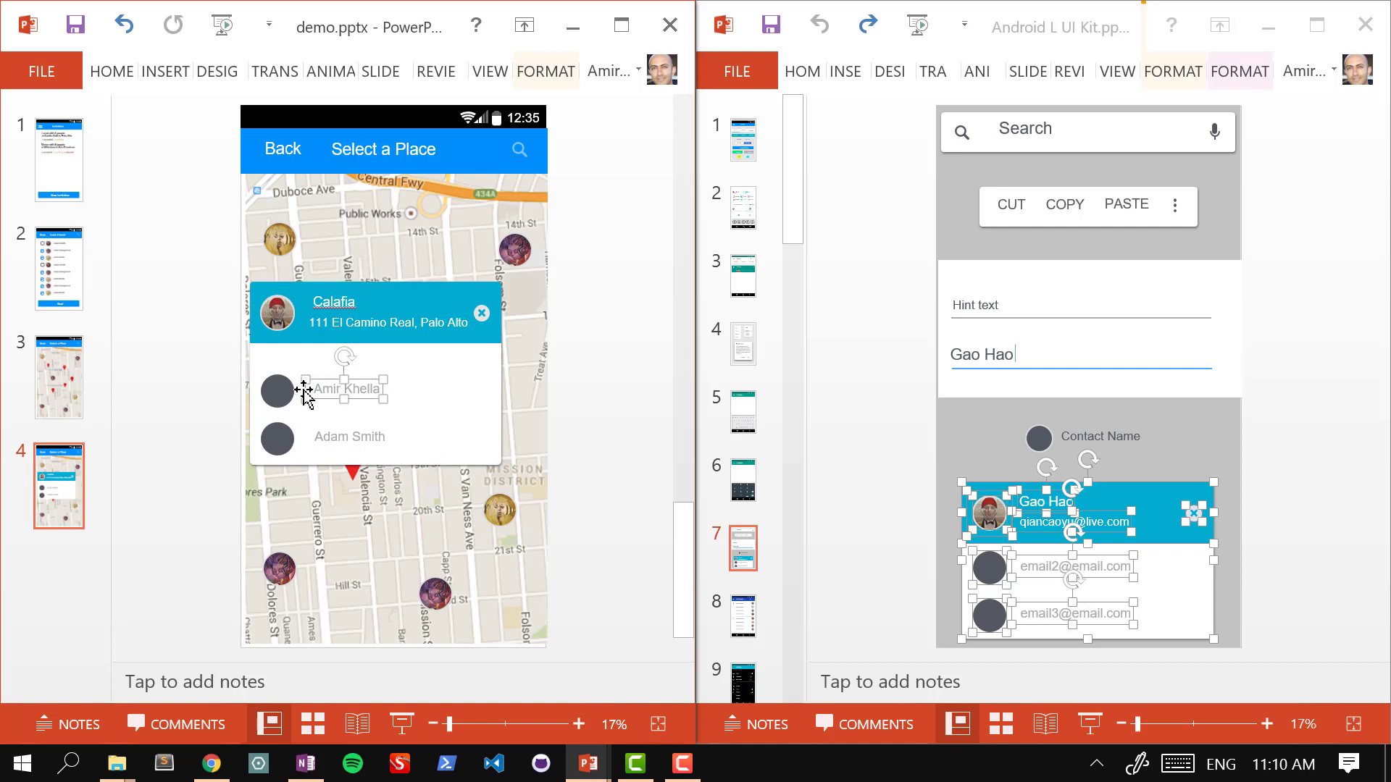
pyautogui.moveTo(304, 390); pyautogui.dragTo(275, 356)
pyautogui.hotkey('ctrl', 'z')
pyautogui.hotkey('ctrl', 'z')
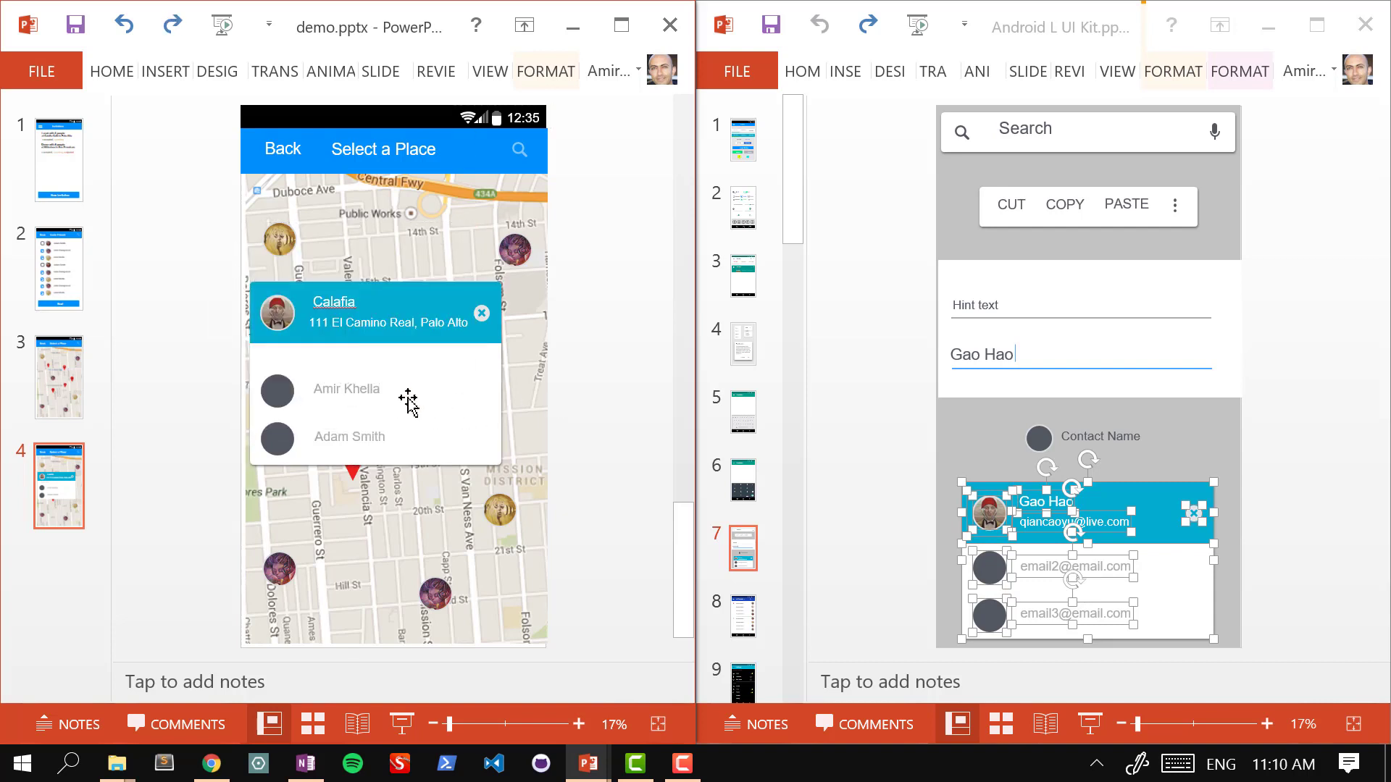
pyautogui.click(320, 389)
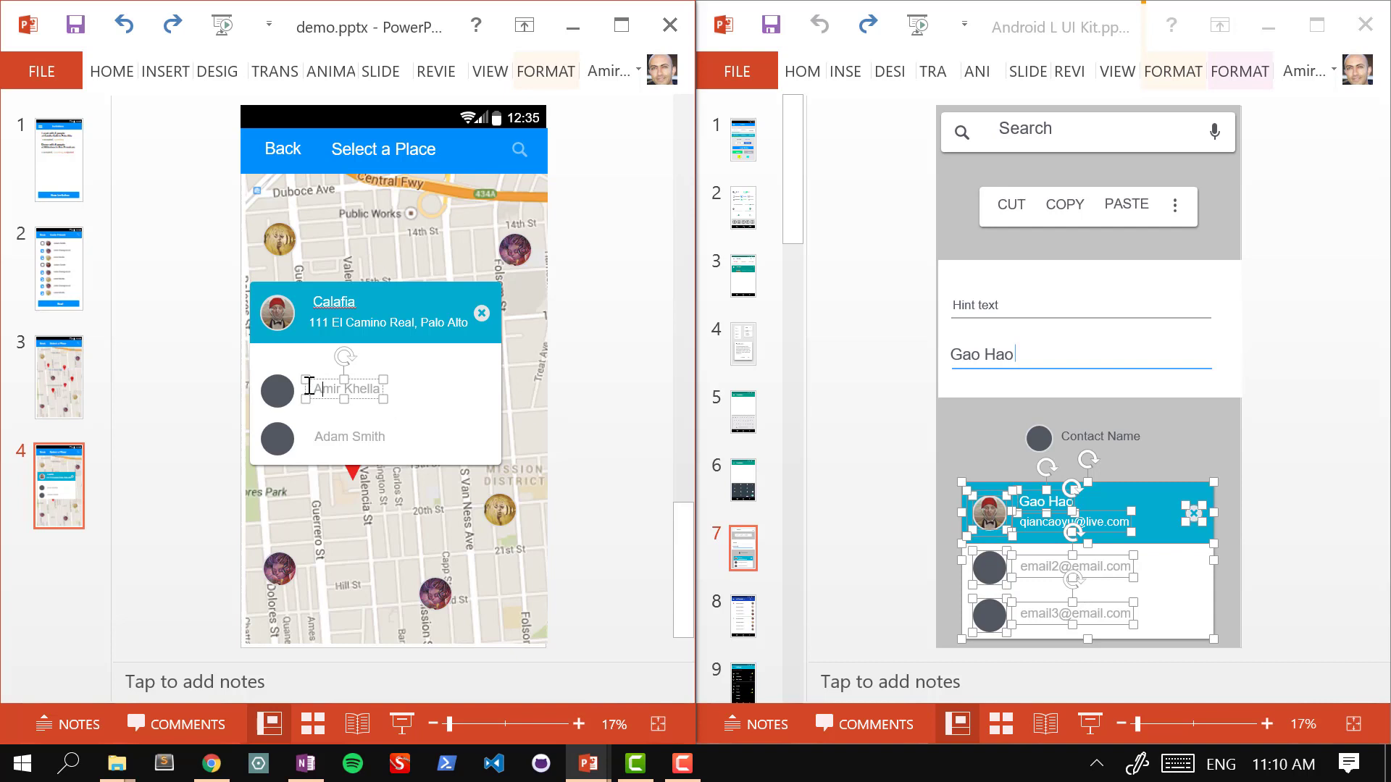
pyautogui.moveTo(305, 382); pyautogui.dragTo(297, 372)
pyautogui.hotkey('ctrl', 'z')
# Step: Move the first list label up under the header and retype it 'Friends who ate here before'
pyautogui.moveTo(312, 387); pyautogui.dragTo(342, 358)
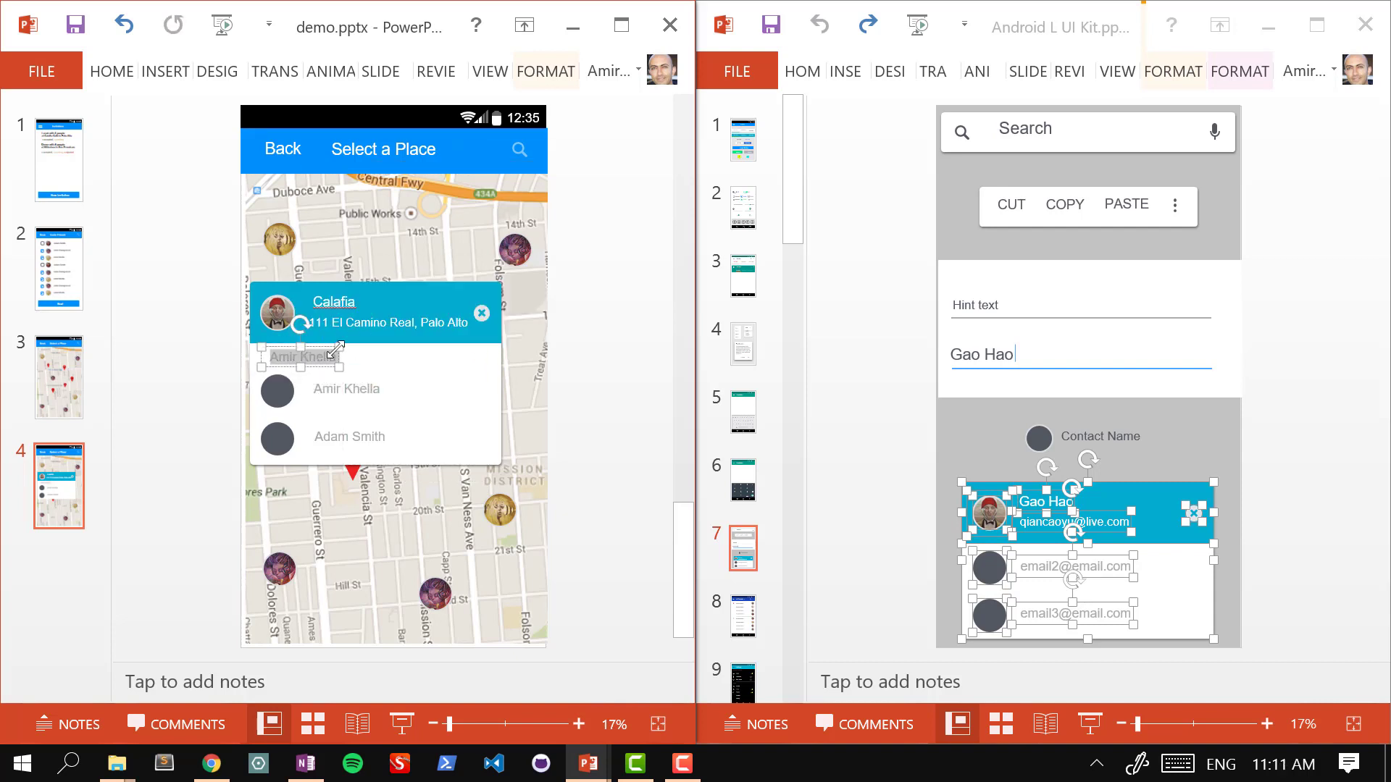
pyautogui.rightClick(339, 358)
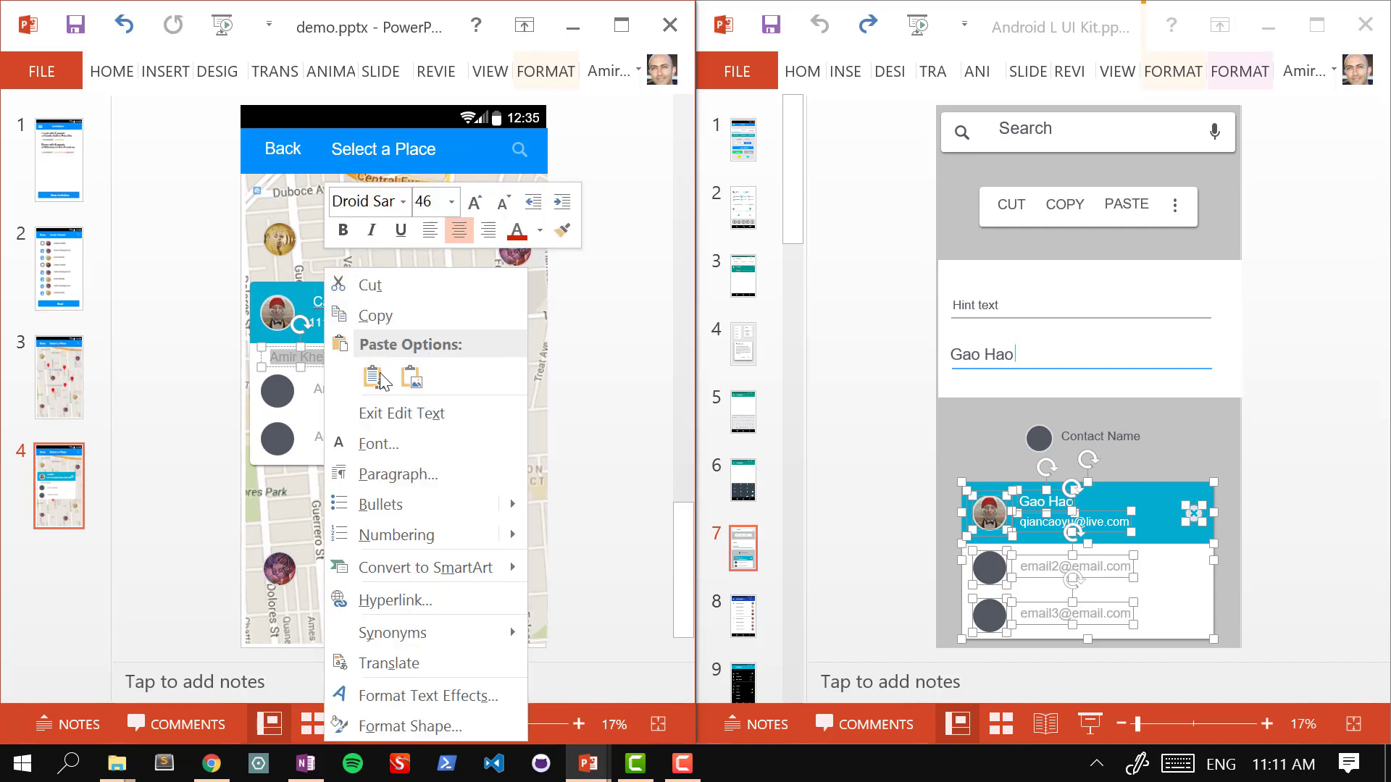
pyautogui.click(442, 229)
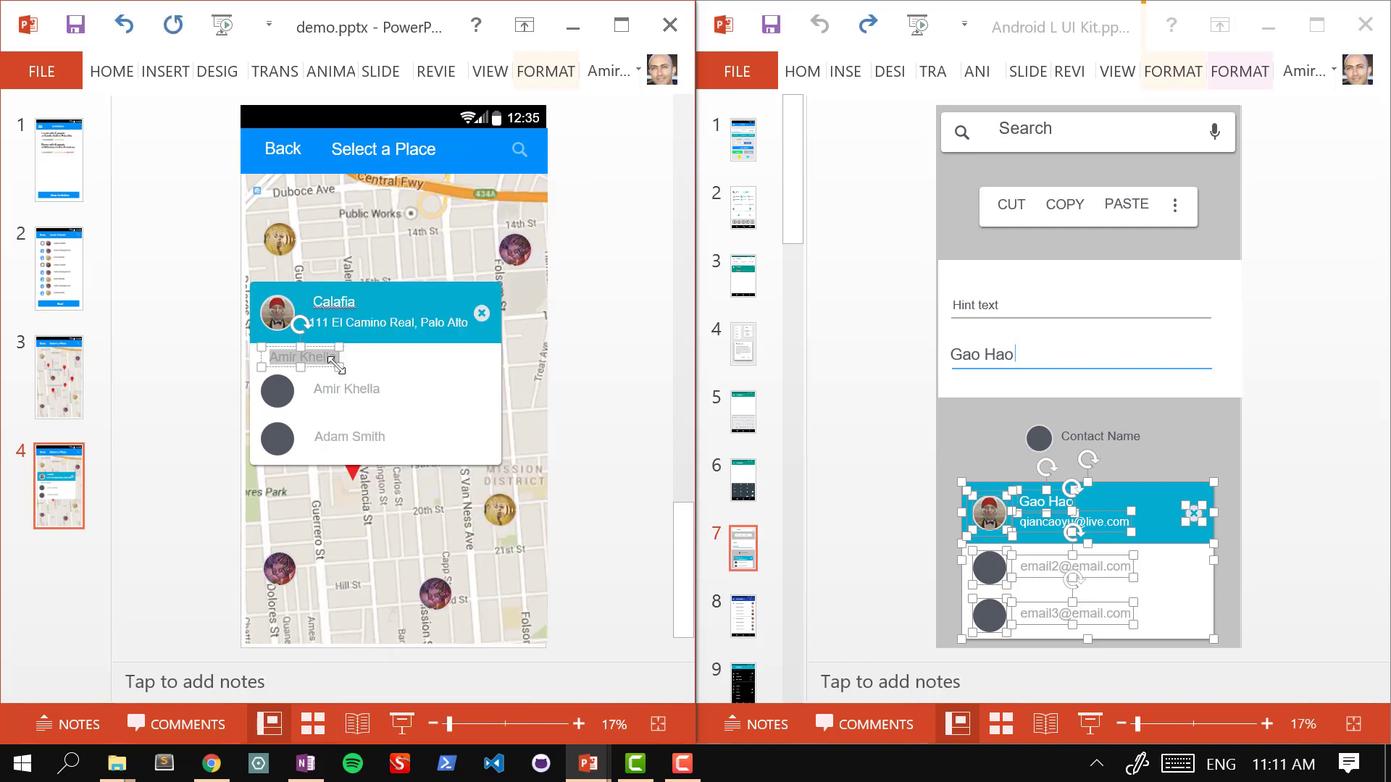
pyautogui.write('Friends w')
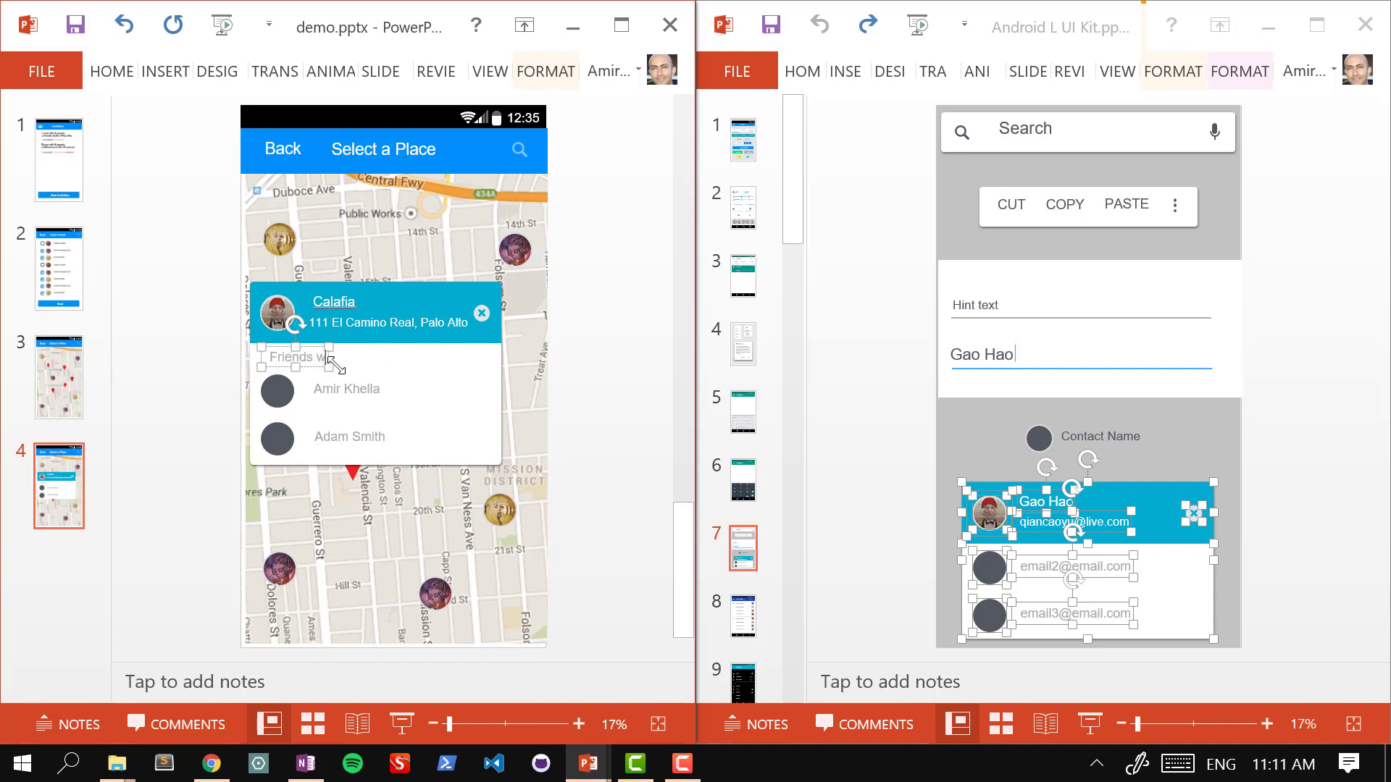
pyautogui.write('ho ate here before')
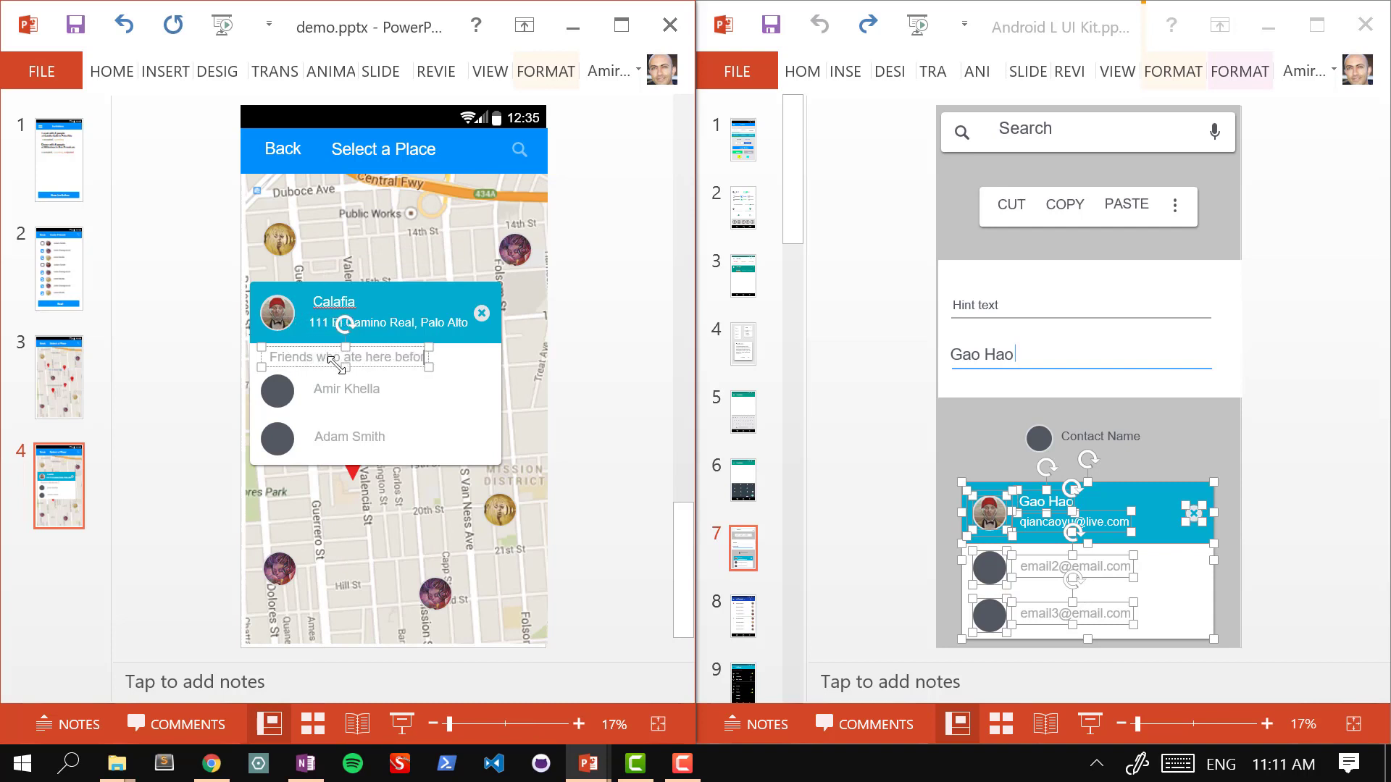
pyautogui.click(598, 354)
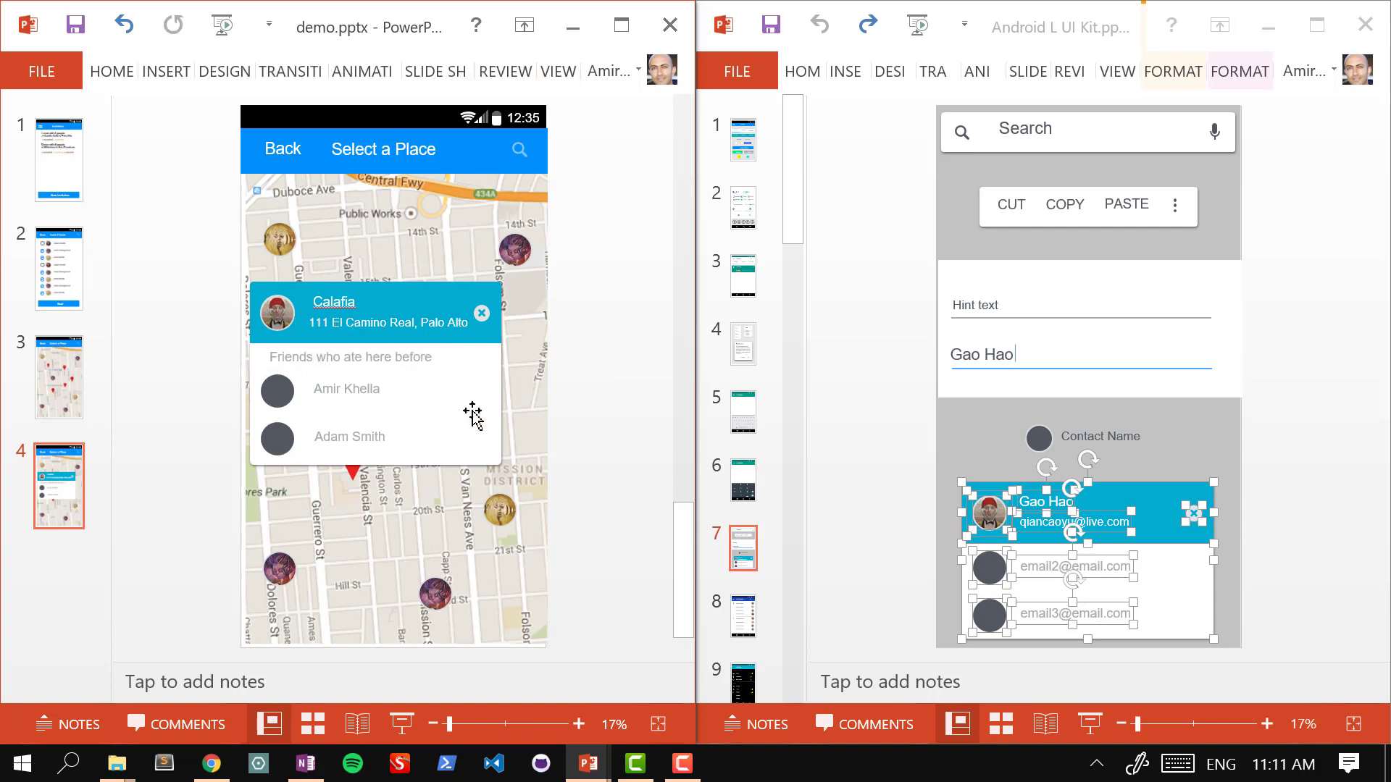
# Step: Stretch the Calafia card's bottom edge further down
pyautogui.click(442, 448)
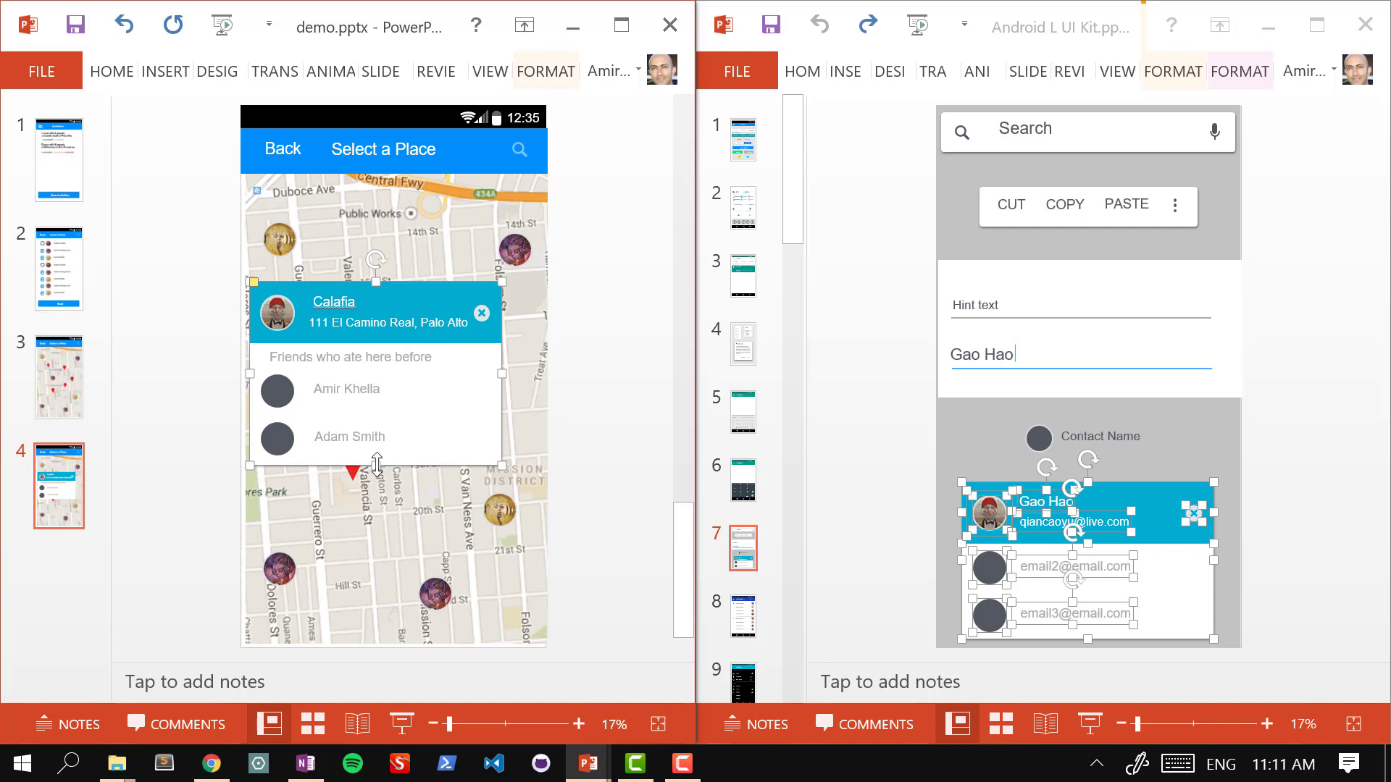
pyautogui.moveTo(375, 467); pyautogui.dragTo(373, 508)
pyautogui.click(627, 433)
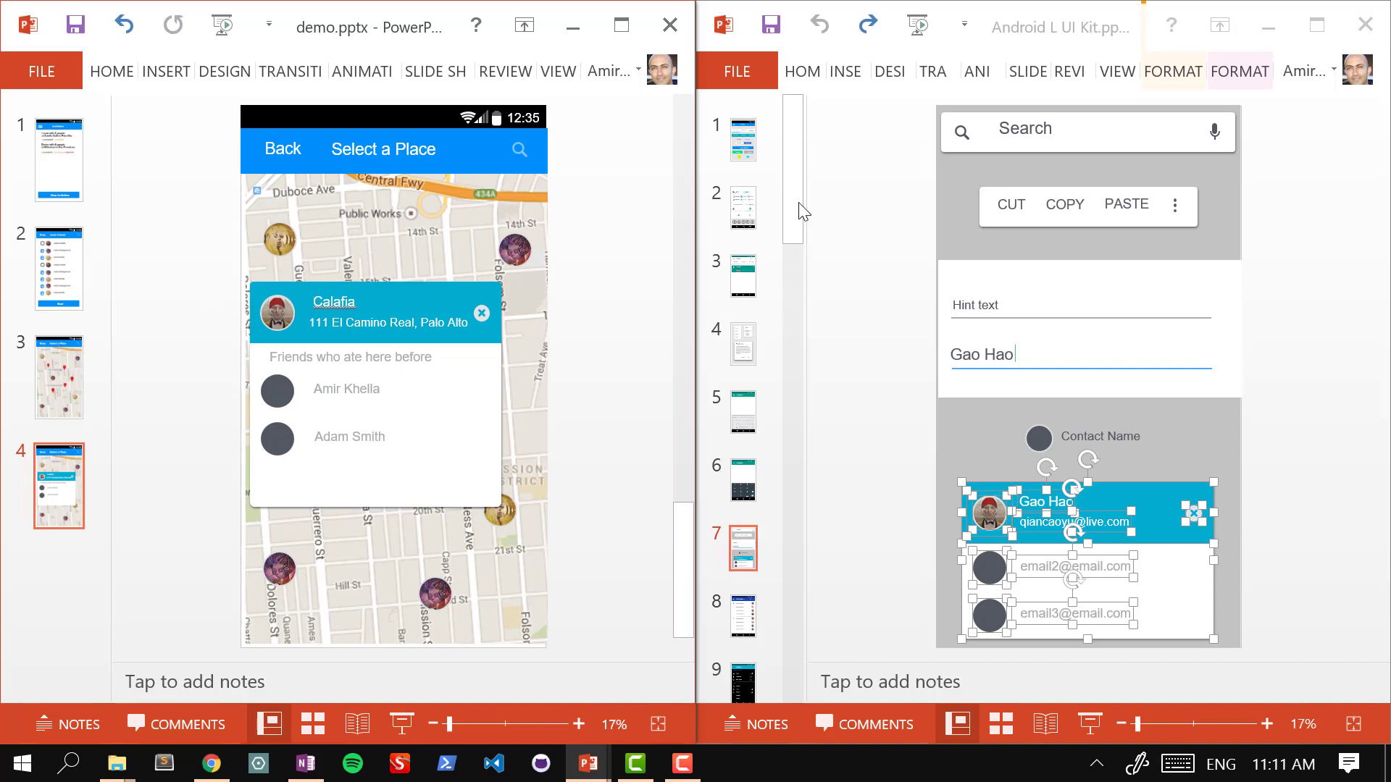
# Step: Paste the green Submit button from the UI kit onto slide 4, undoing a wrong paste first
pyautogui.click(742, 139)
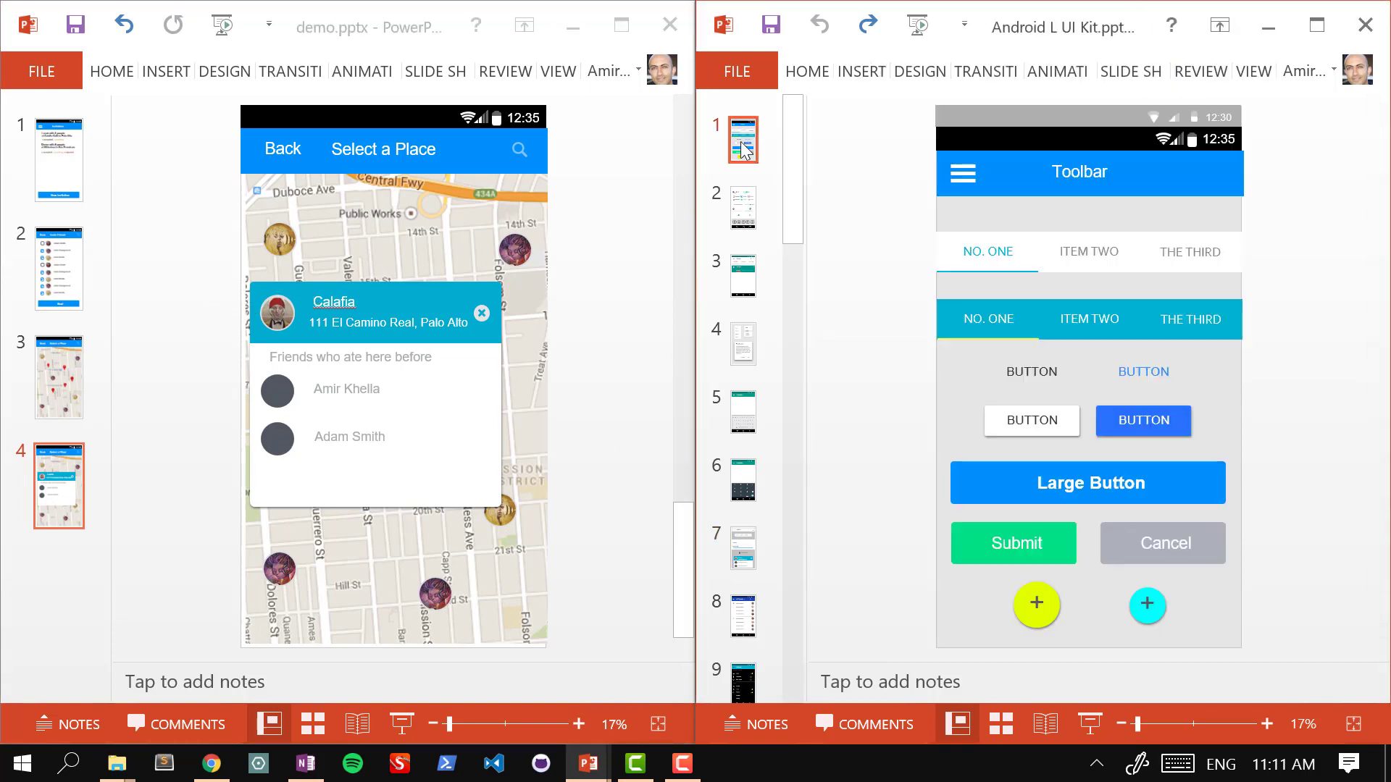
pyautogui.click(1018, 544)
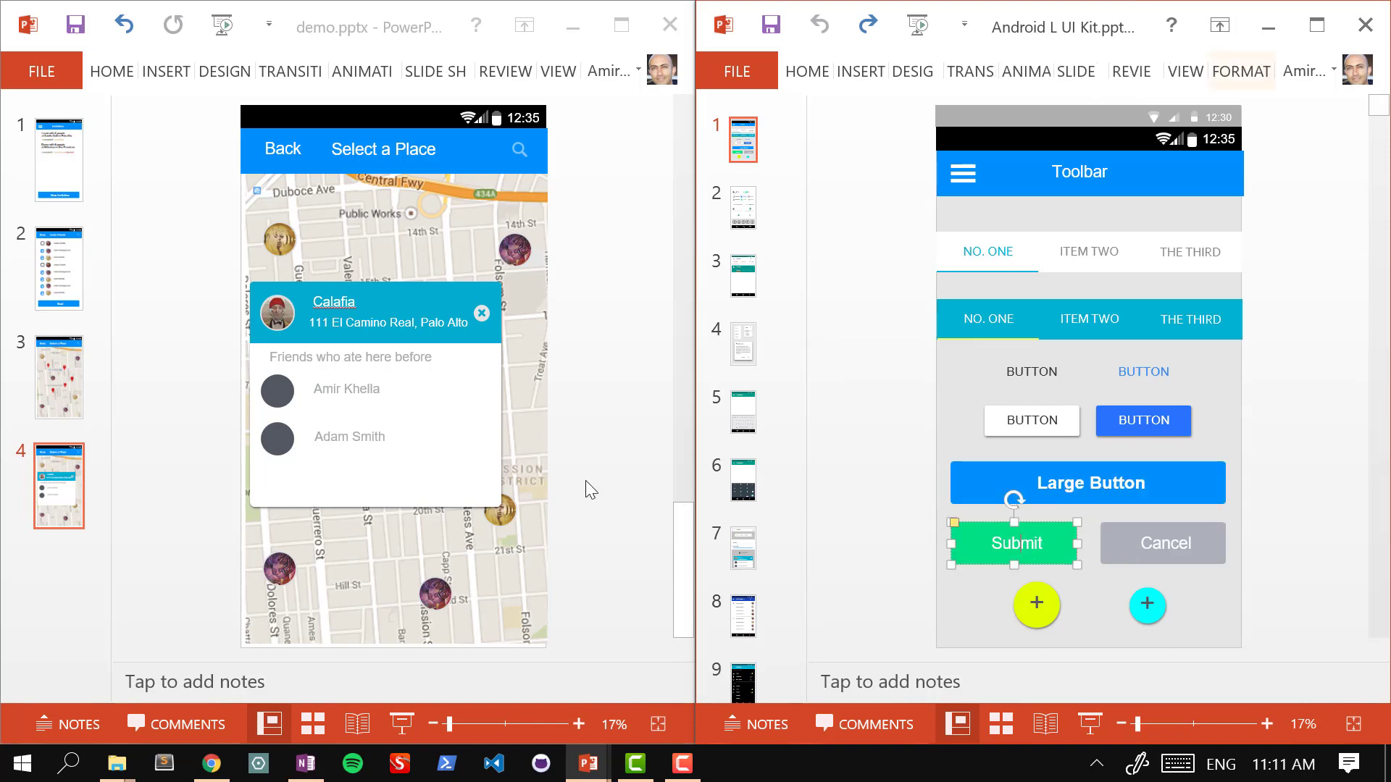
pyautogui.click(385, 449)
pyautogui.hotkey('ctrl', 'v')
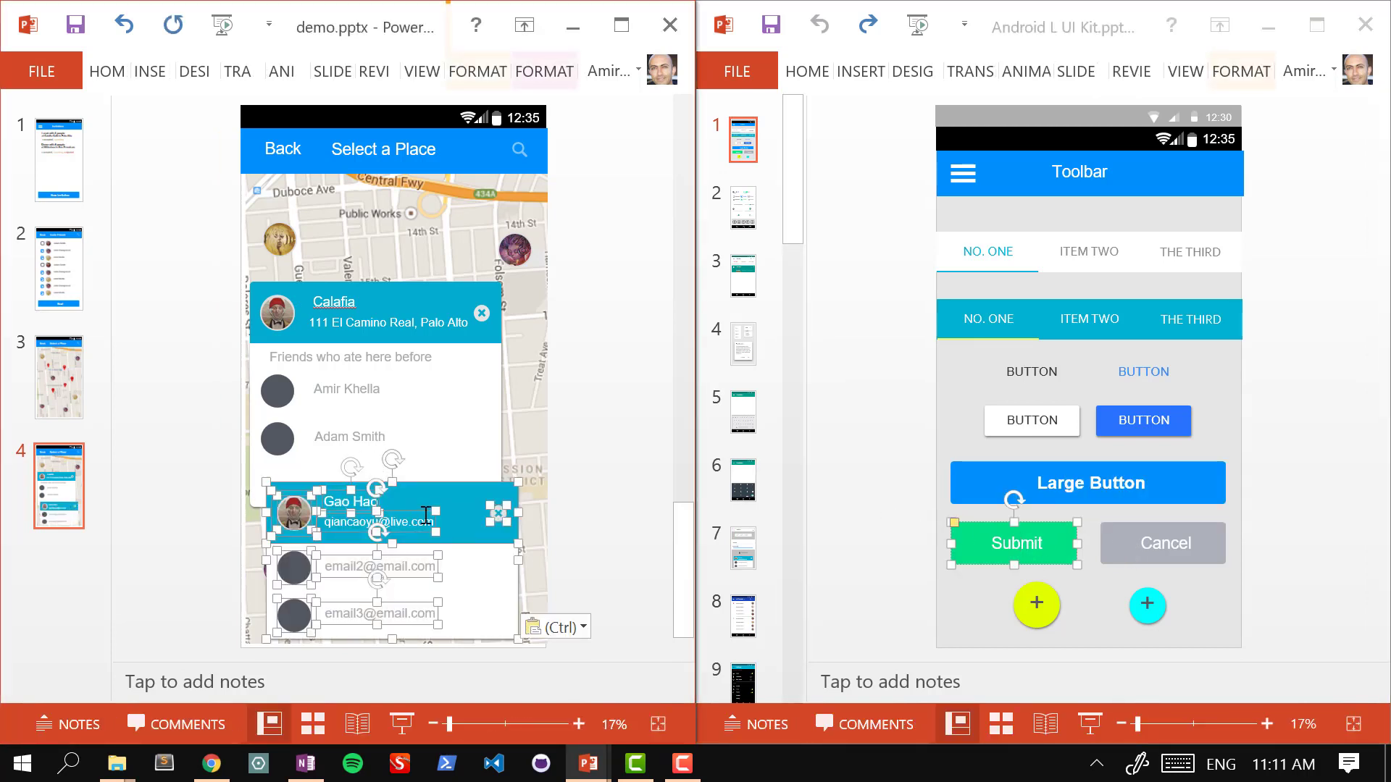
pyautogui.hotkey('ctrl', 'z')
pyautogui.click(1000, 535)
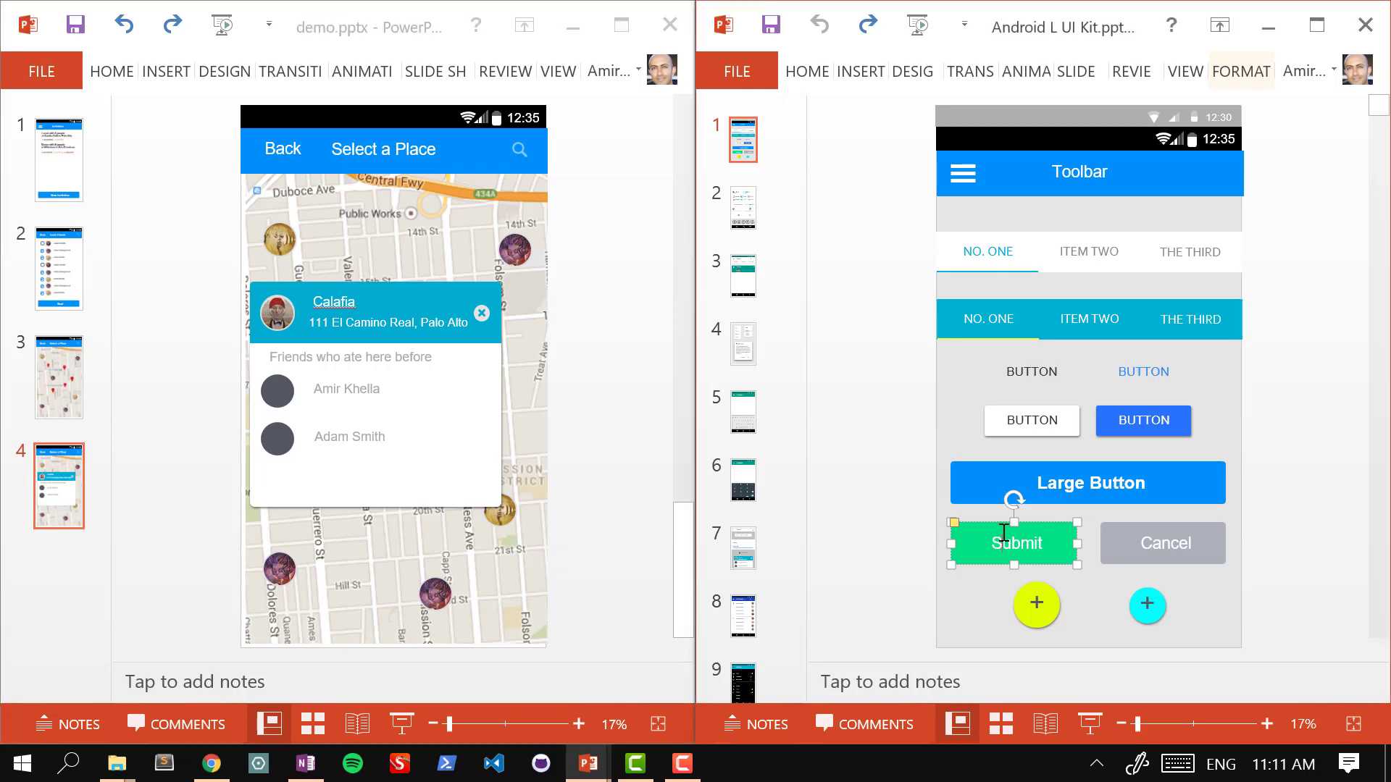
pyautogui.click(478, 487)
pyautogui.hotkey('ctrl', 'v')
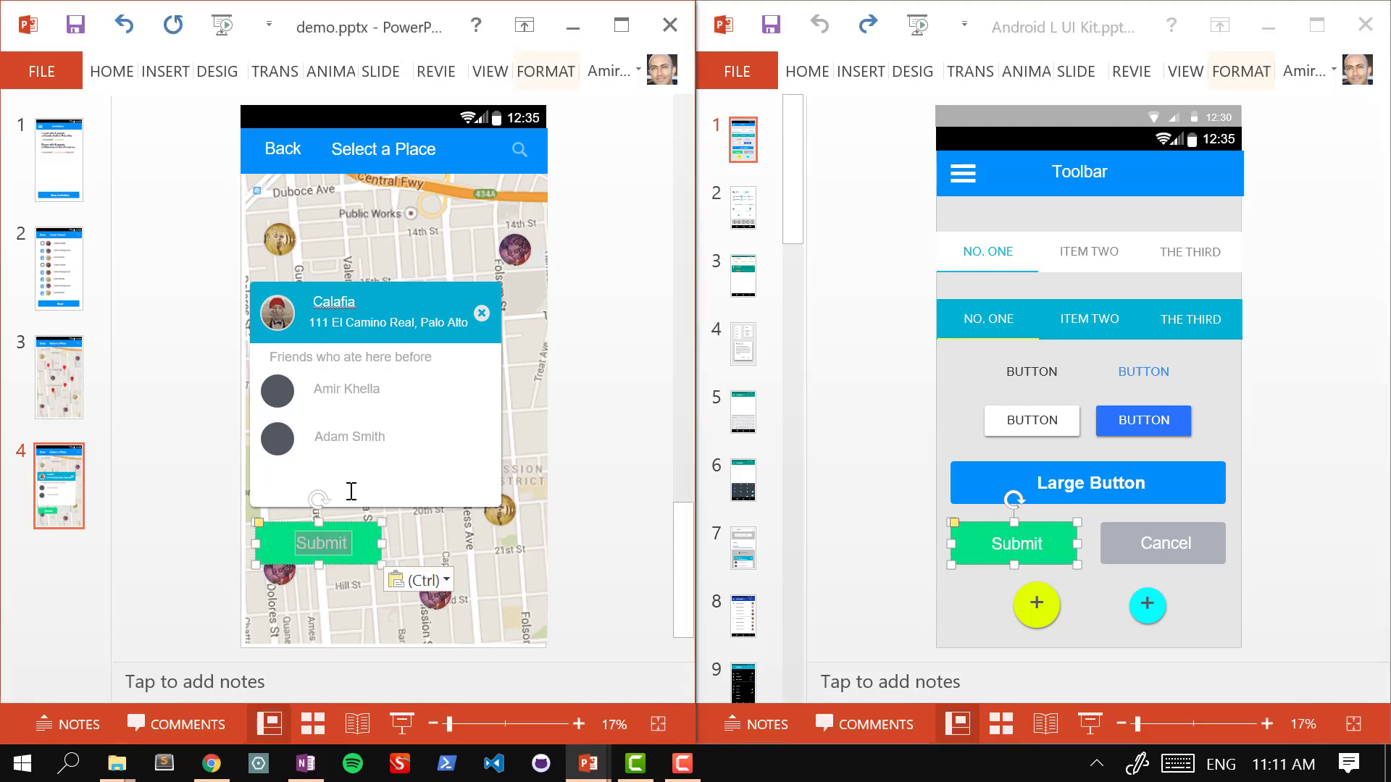
# Step: Fit the button along the card's bottom, relabel it 'Select', and bring up the OneNote sketch
pyautogui.moveTo(345, 519); pyautogui.dragTo(379, 457)
pyautogui.click(471, 488)
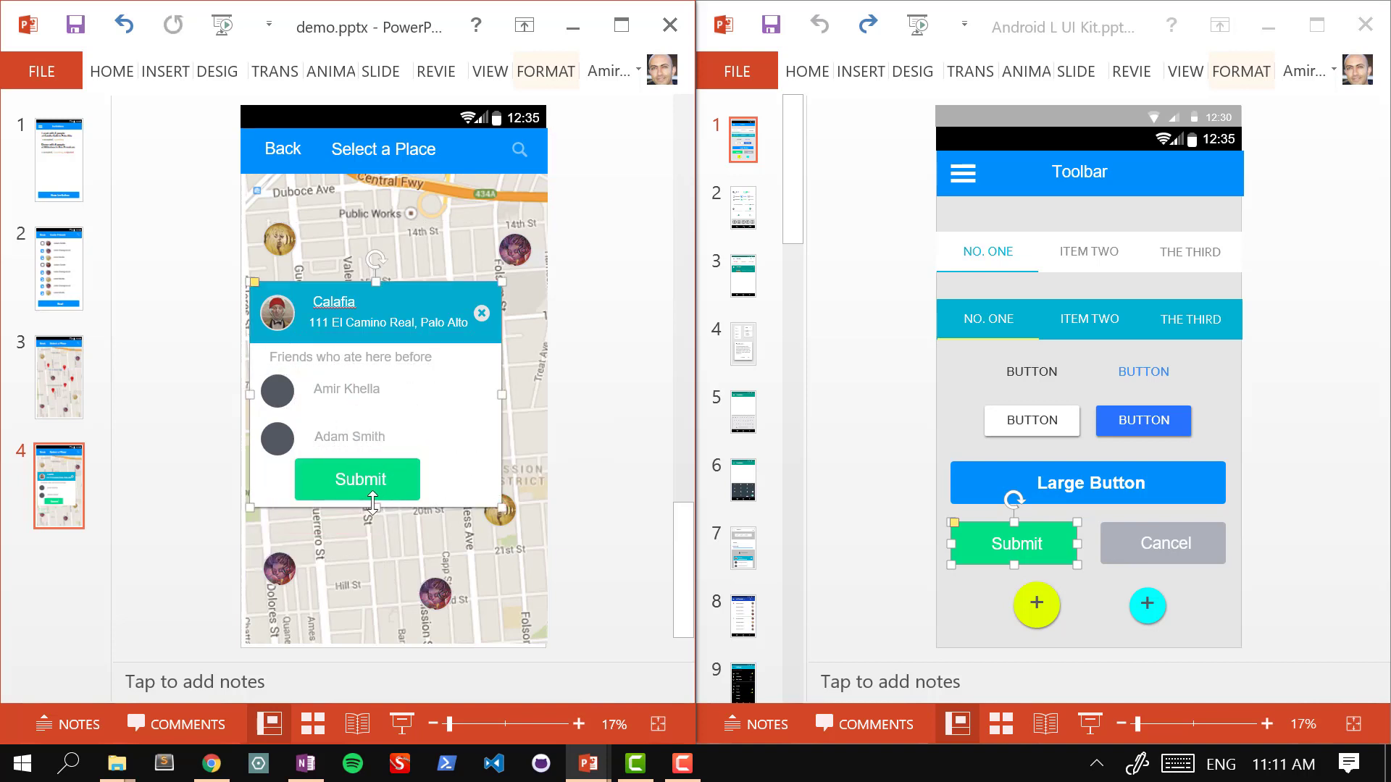
pyautogui.moveTo(368, 533); pyautogui.dragTo(366, 529)
pyautogui.moveTo(395, 482); pyautogui.dragTo(493, 498)
pyautogui.write('Select')
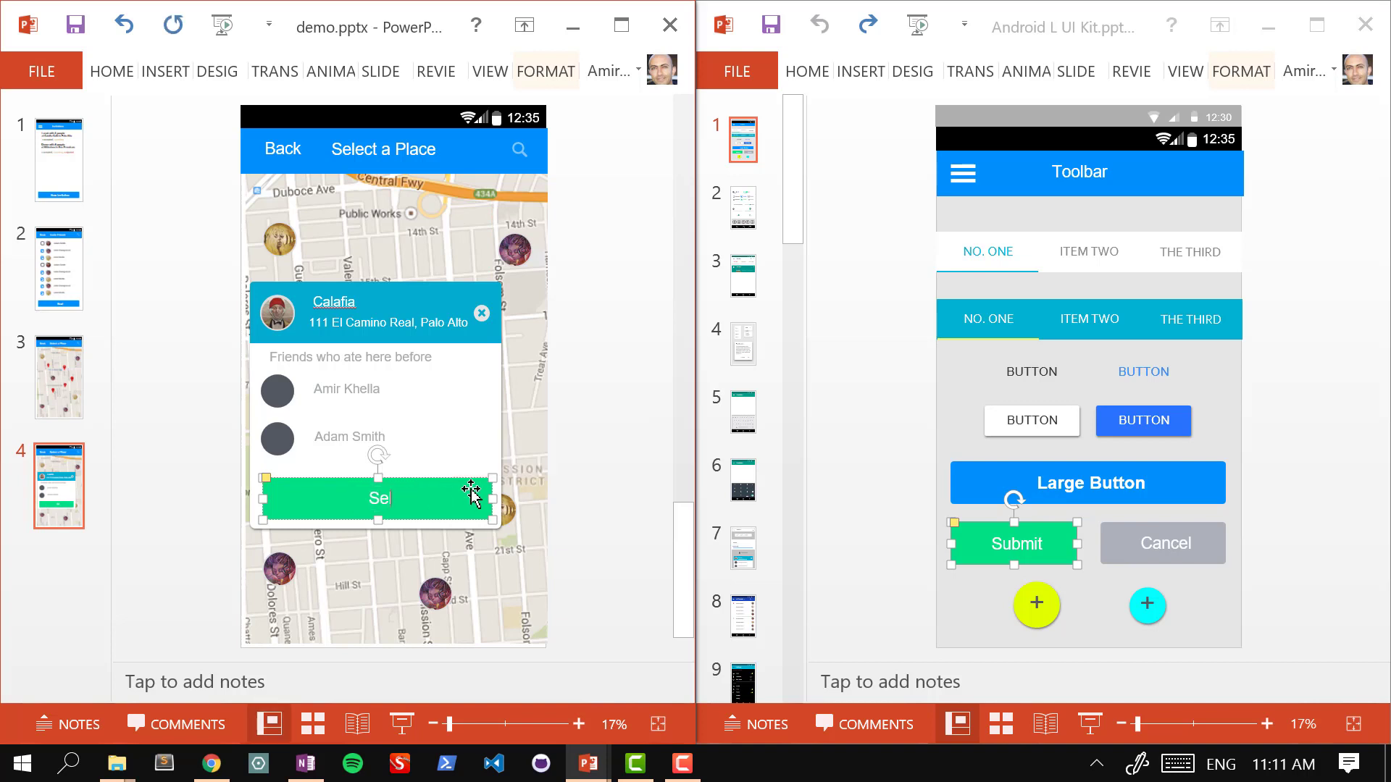
pyautogui.click(629, 390)
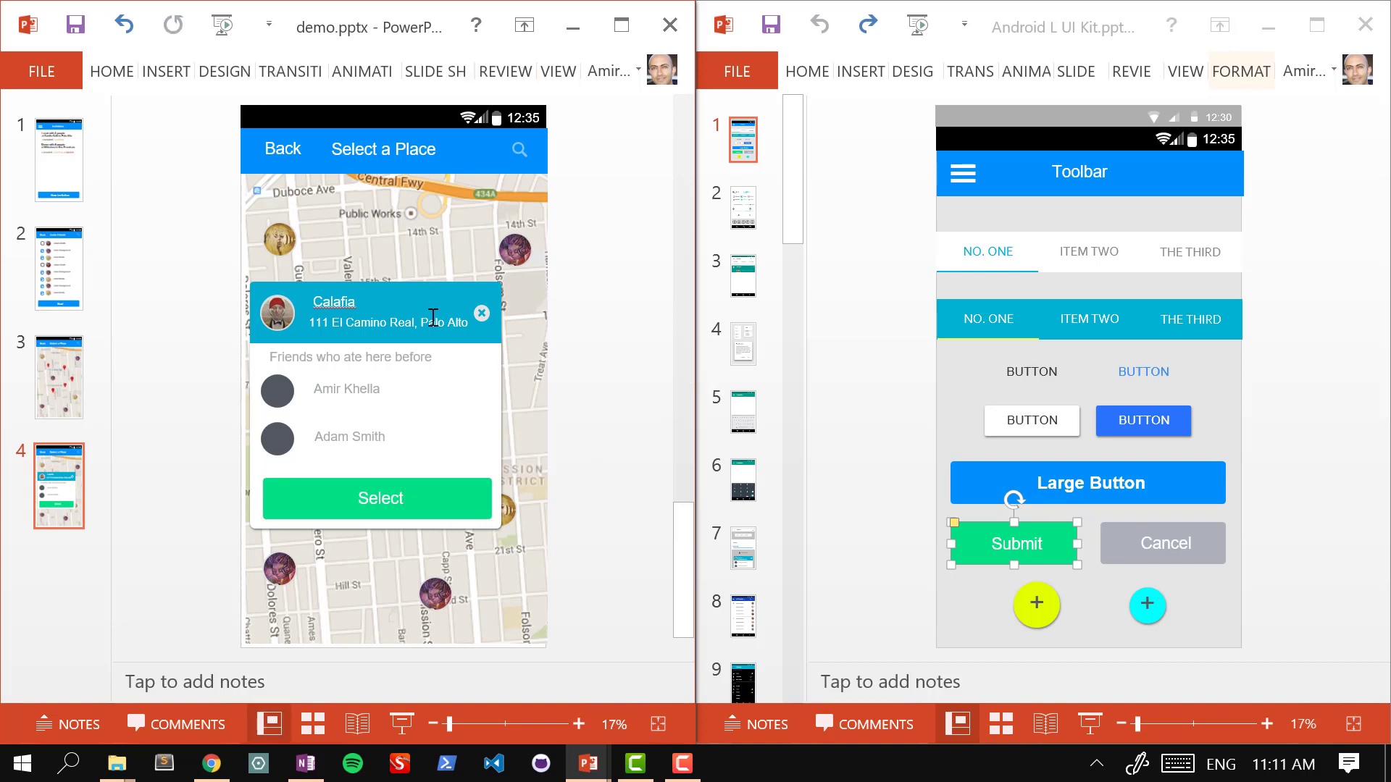
pyautogui.click(427, 282)
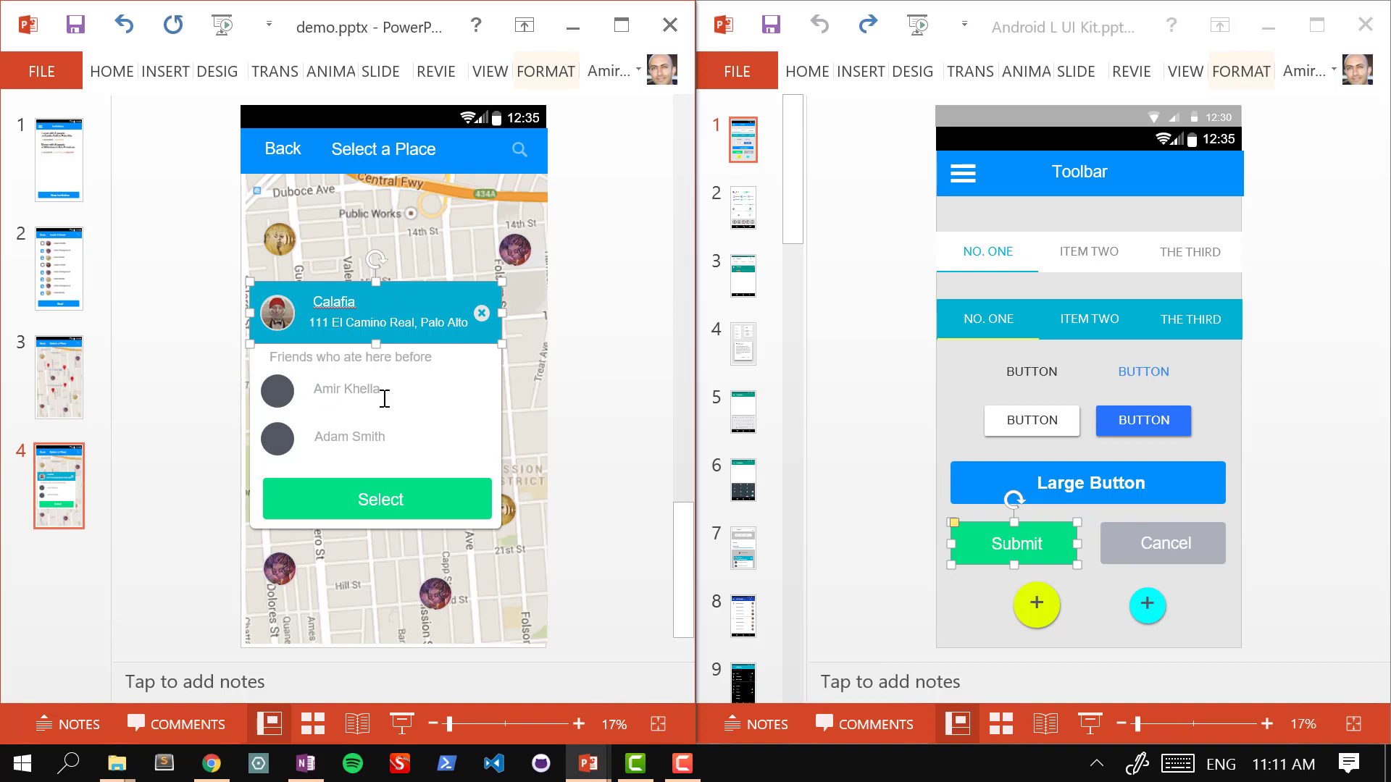
pyautogui.click(610, 333)
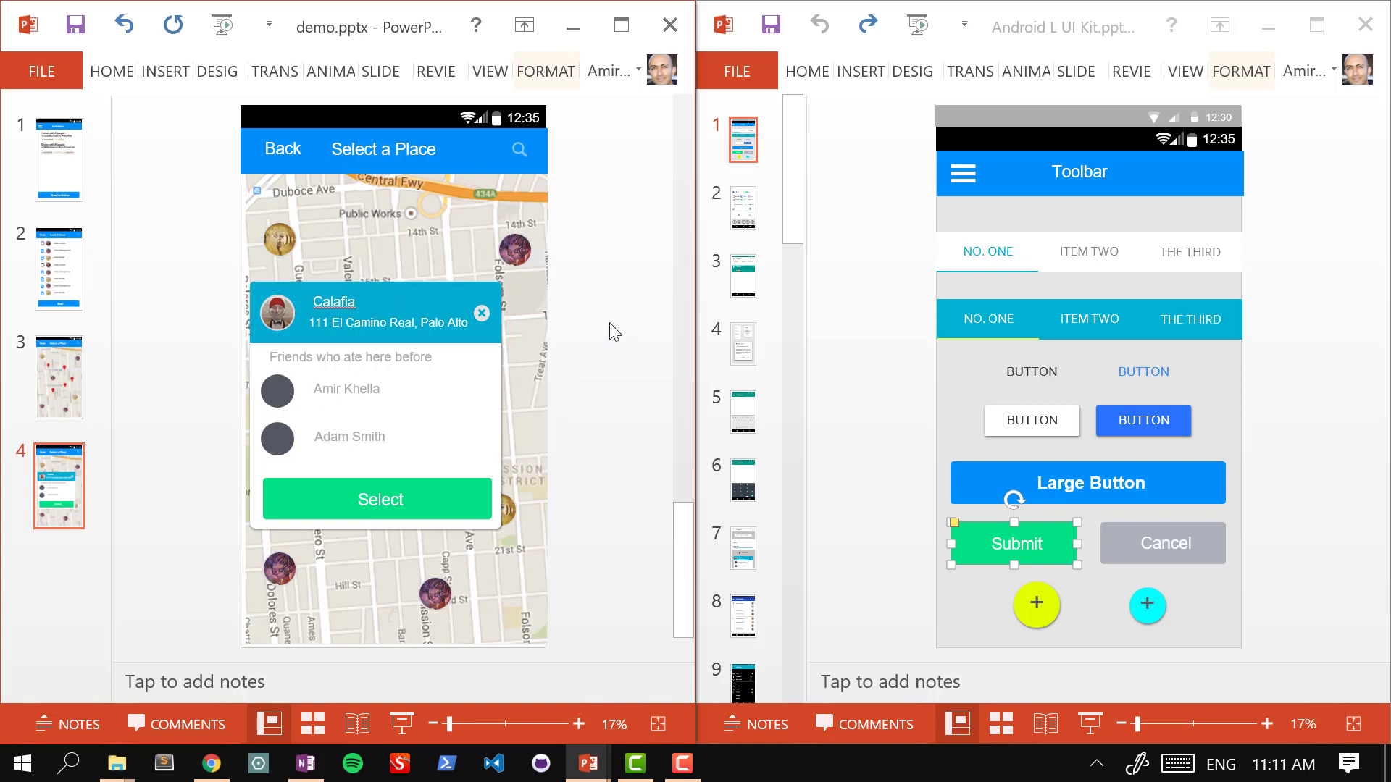
pyautogui.click(412, 499)
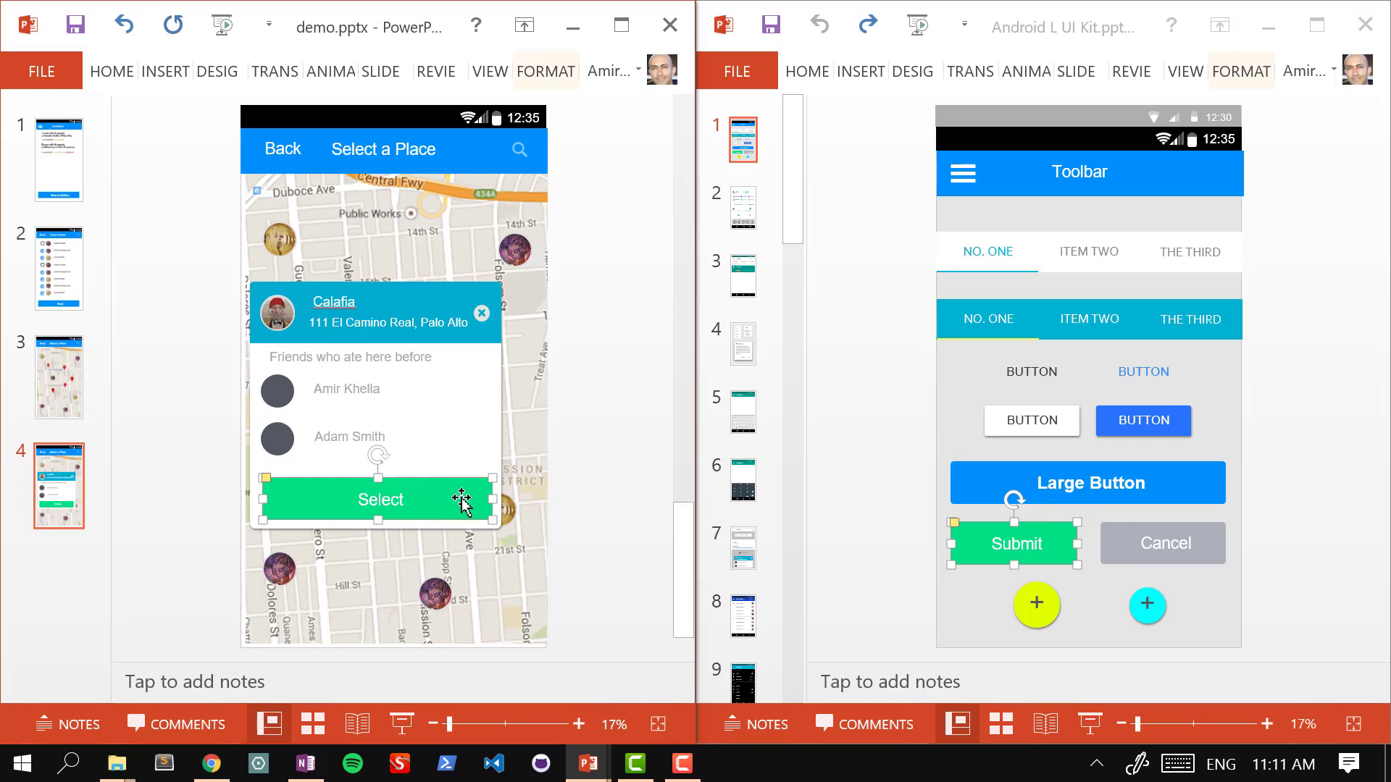
pyautogui.click(305, 763)
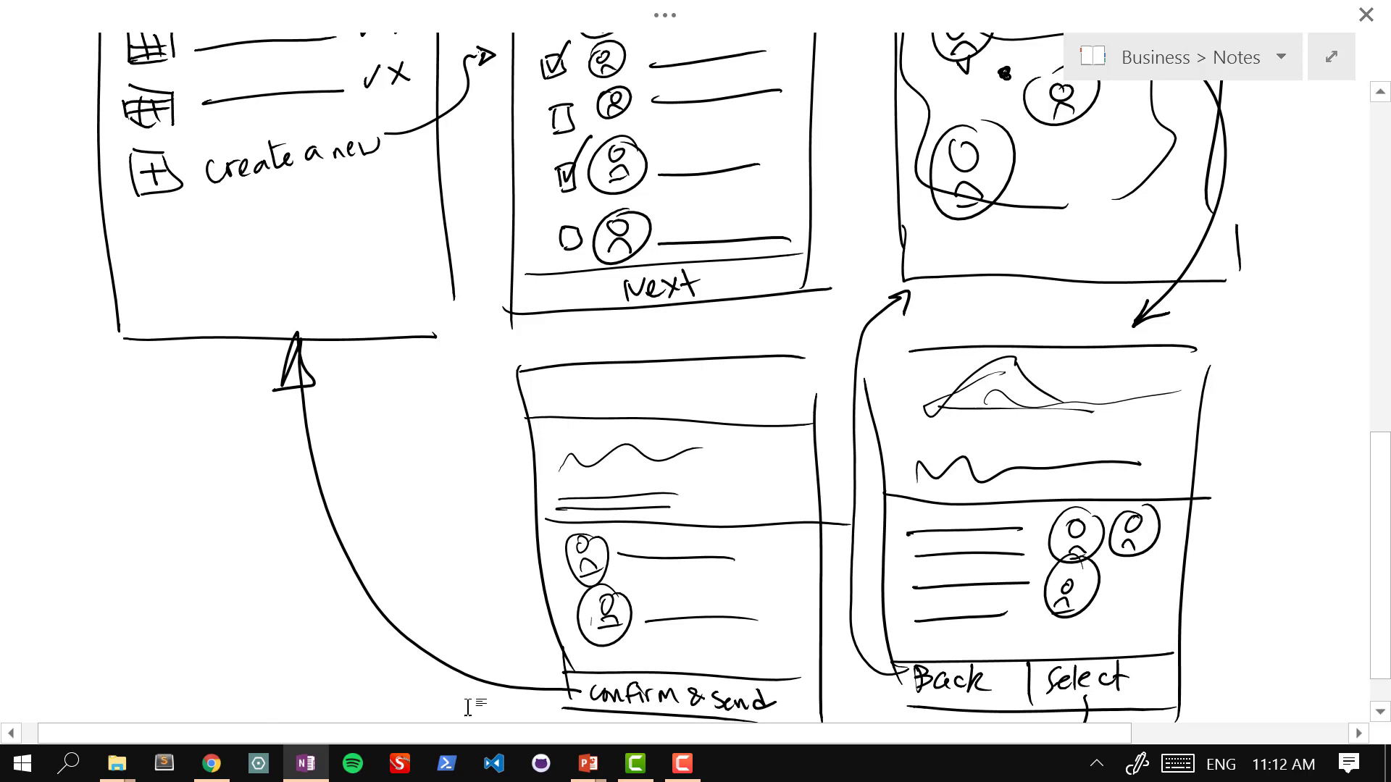
# Step: Minimise the OneNote sketch, glance at map slide 3, then return to Calafia slide 4
pyautogui.click(304, 766)
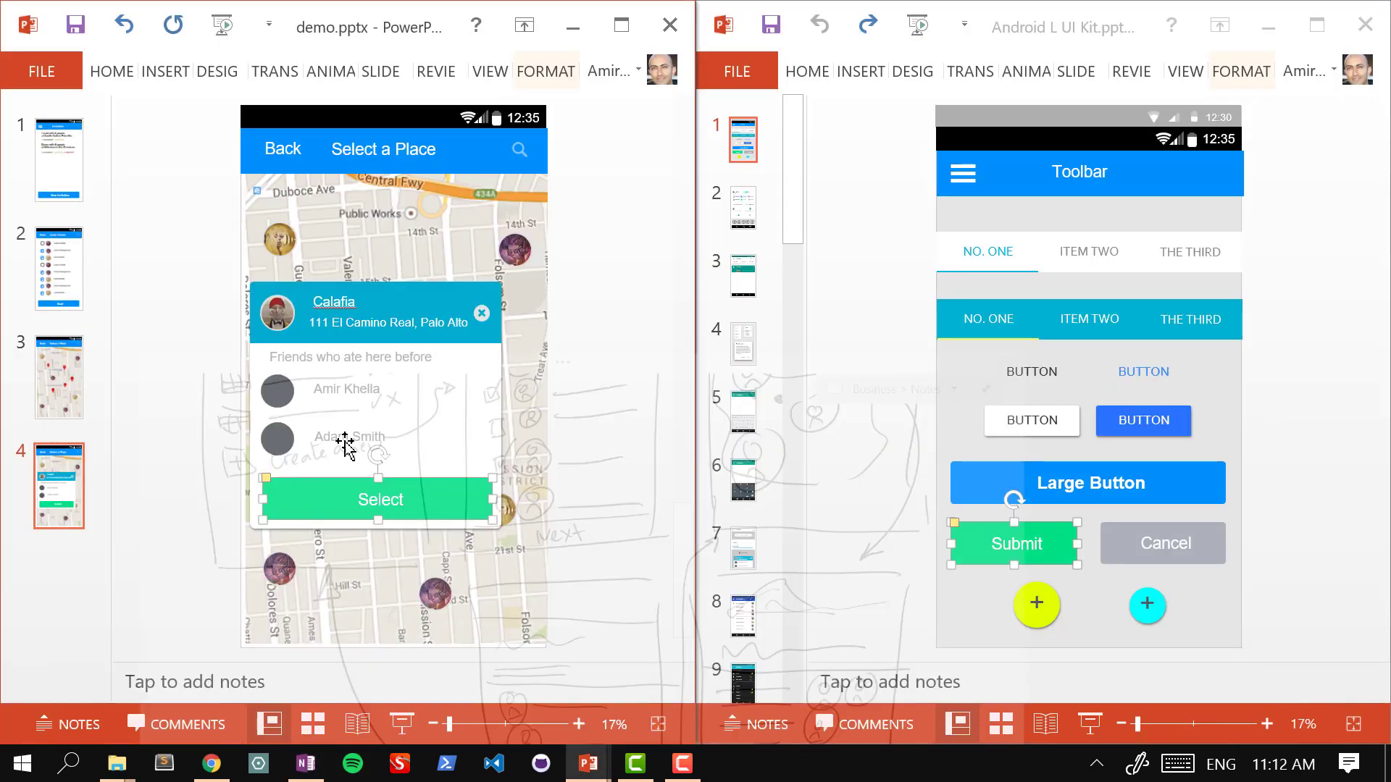
pyautogui.click(205, 286)
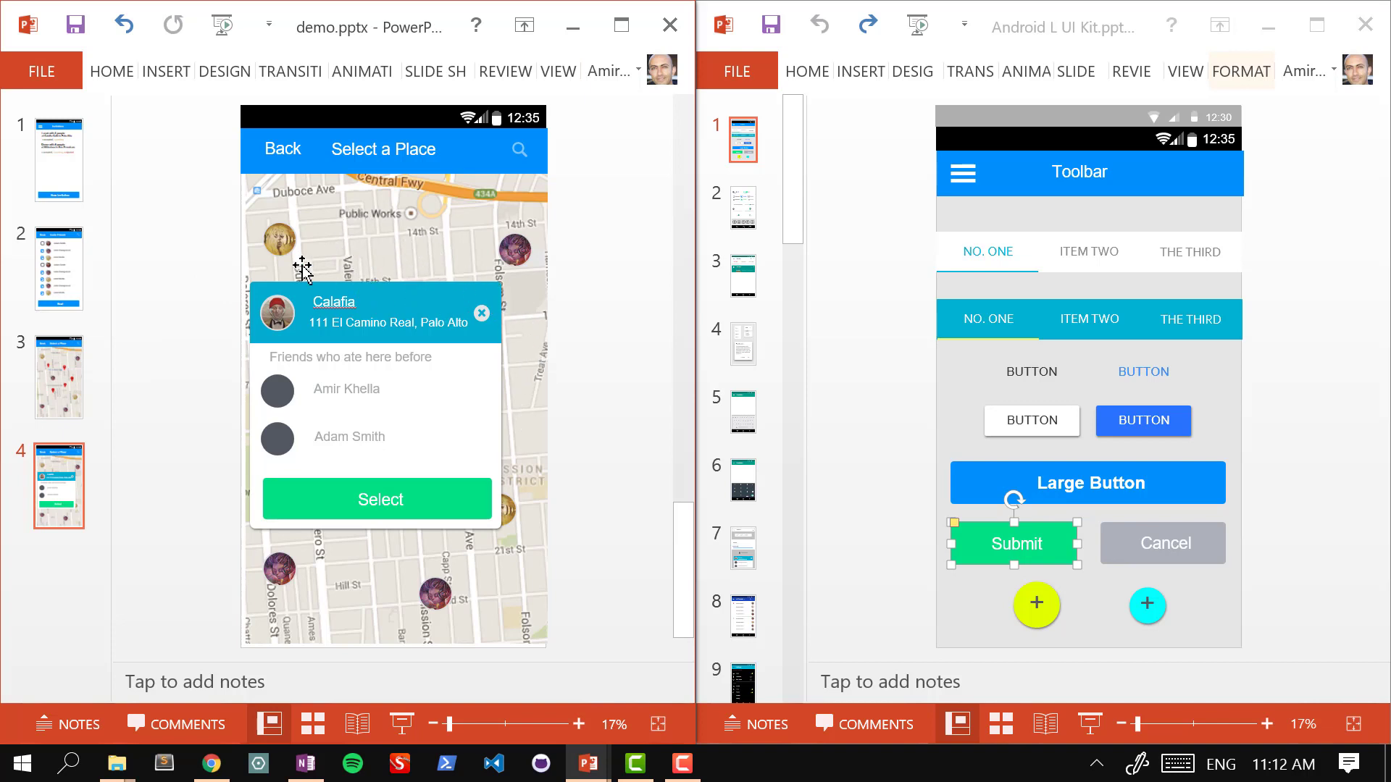
pyautogui.click(74, 366)
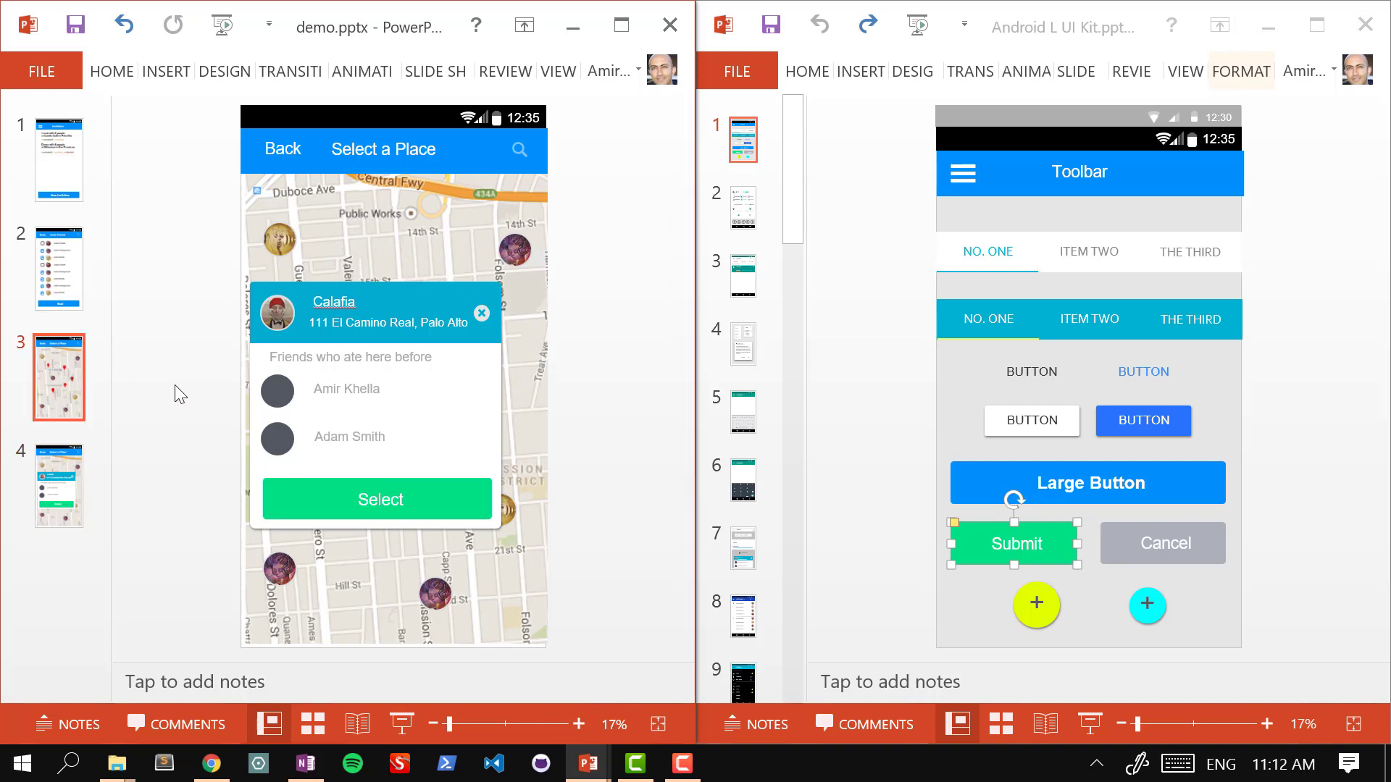
pyautogui.click(69, 476)
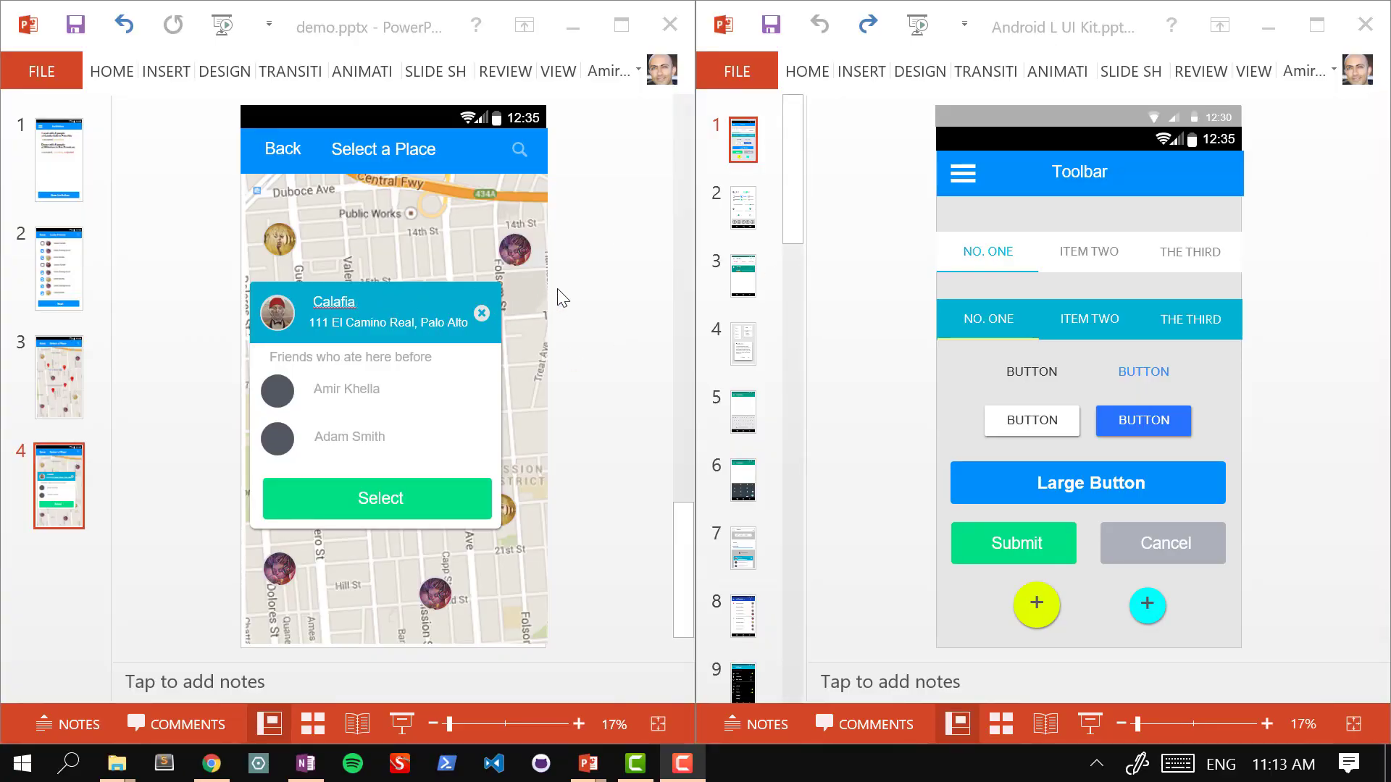
# Step: Paste the star icon from the Android L UI Kit onto slide 4's map
pyautogui.click(598, 293)
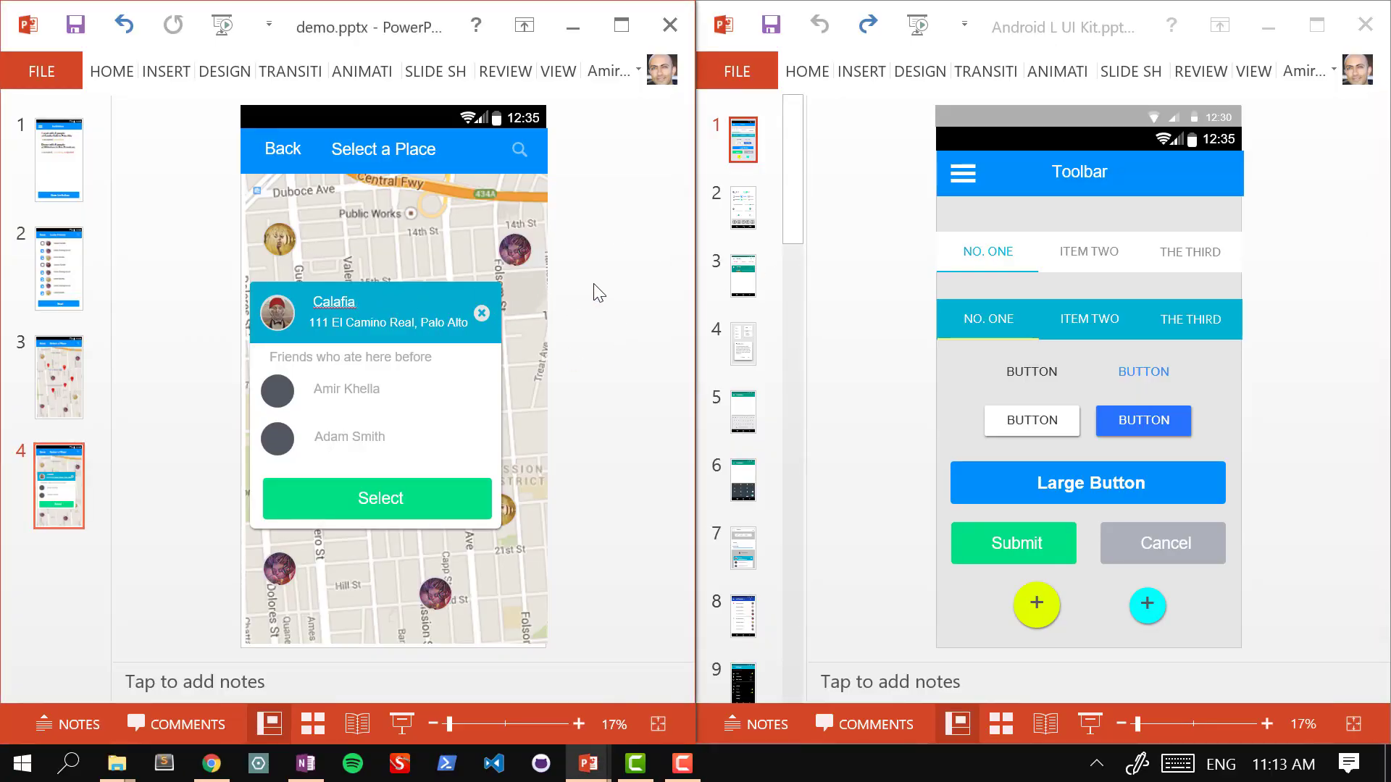
pyautogui.scroll(2, 594, 284)
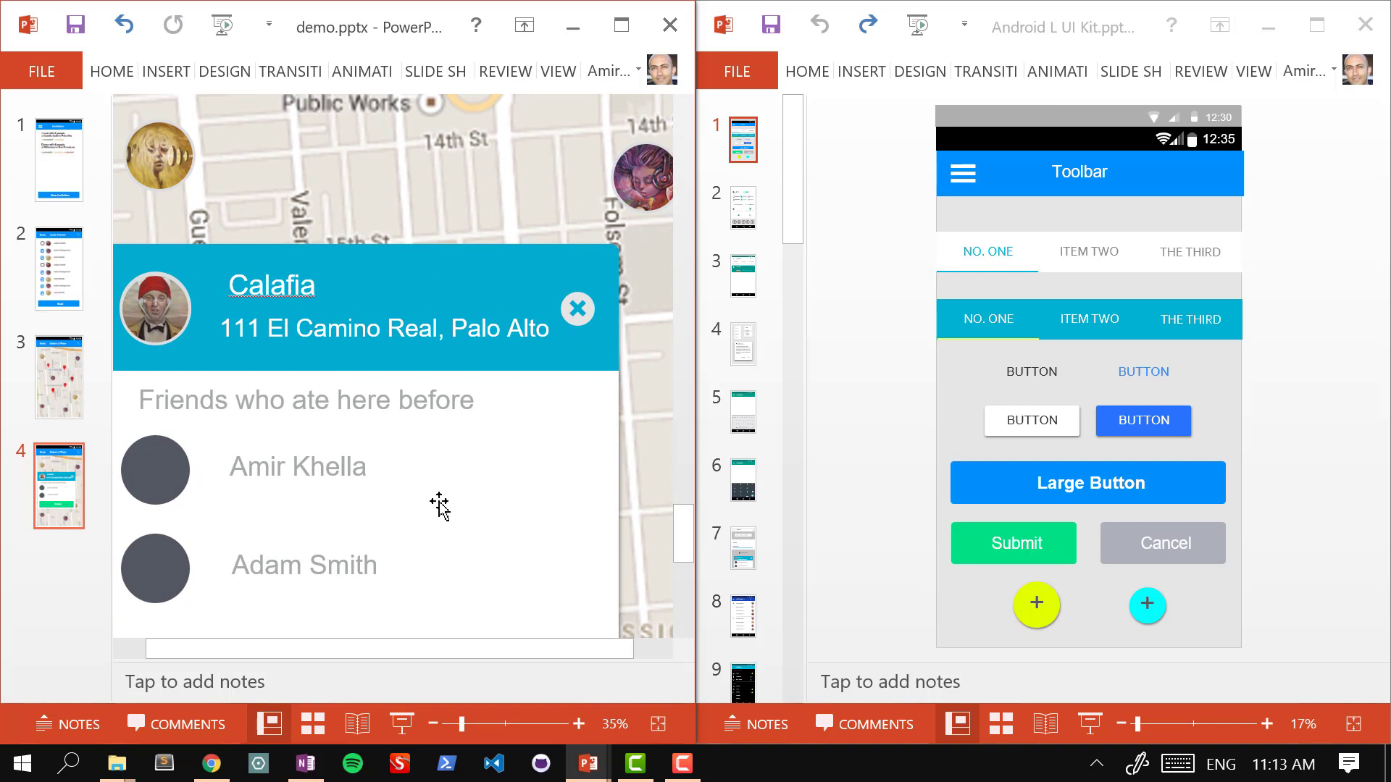
pyautogui.click(739, 208)
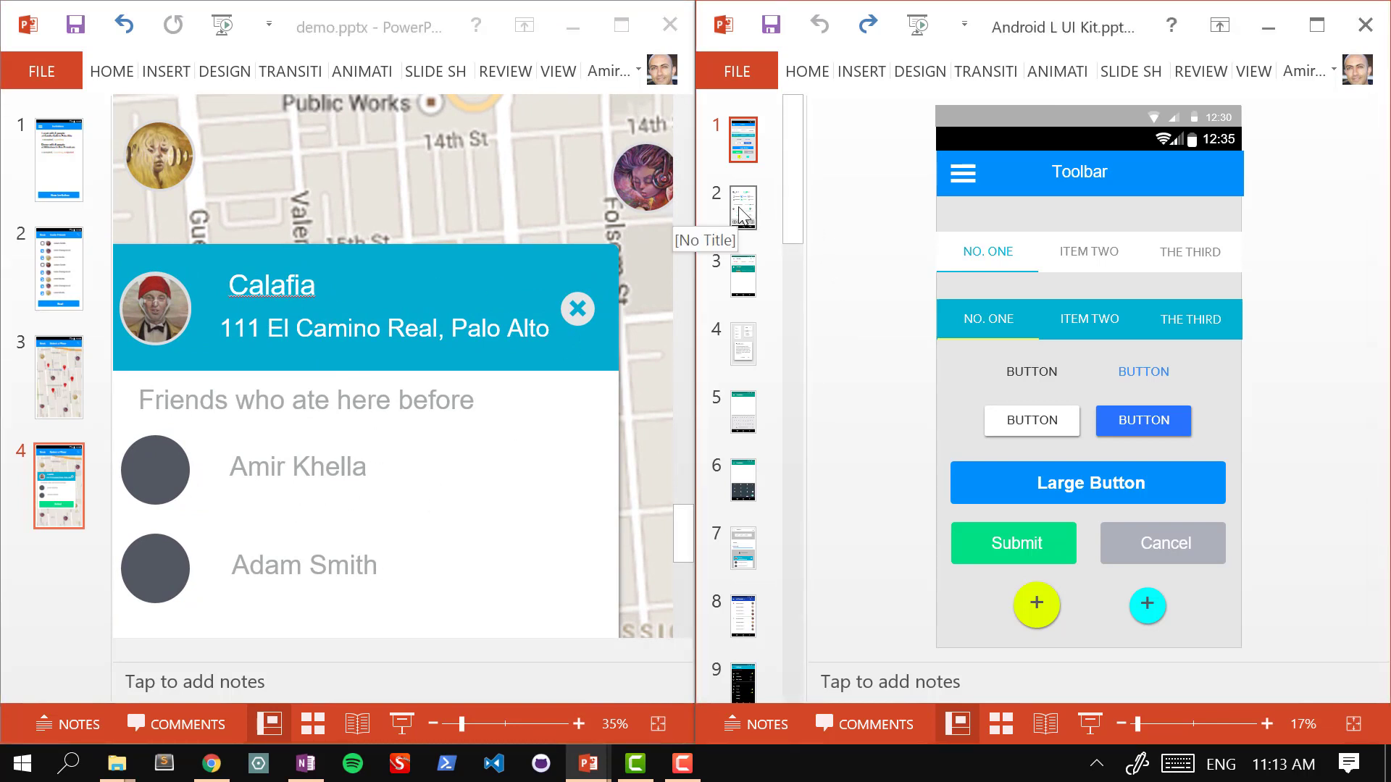
pyautogui.click(739, 208)
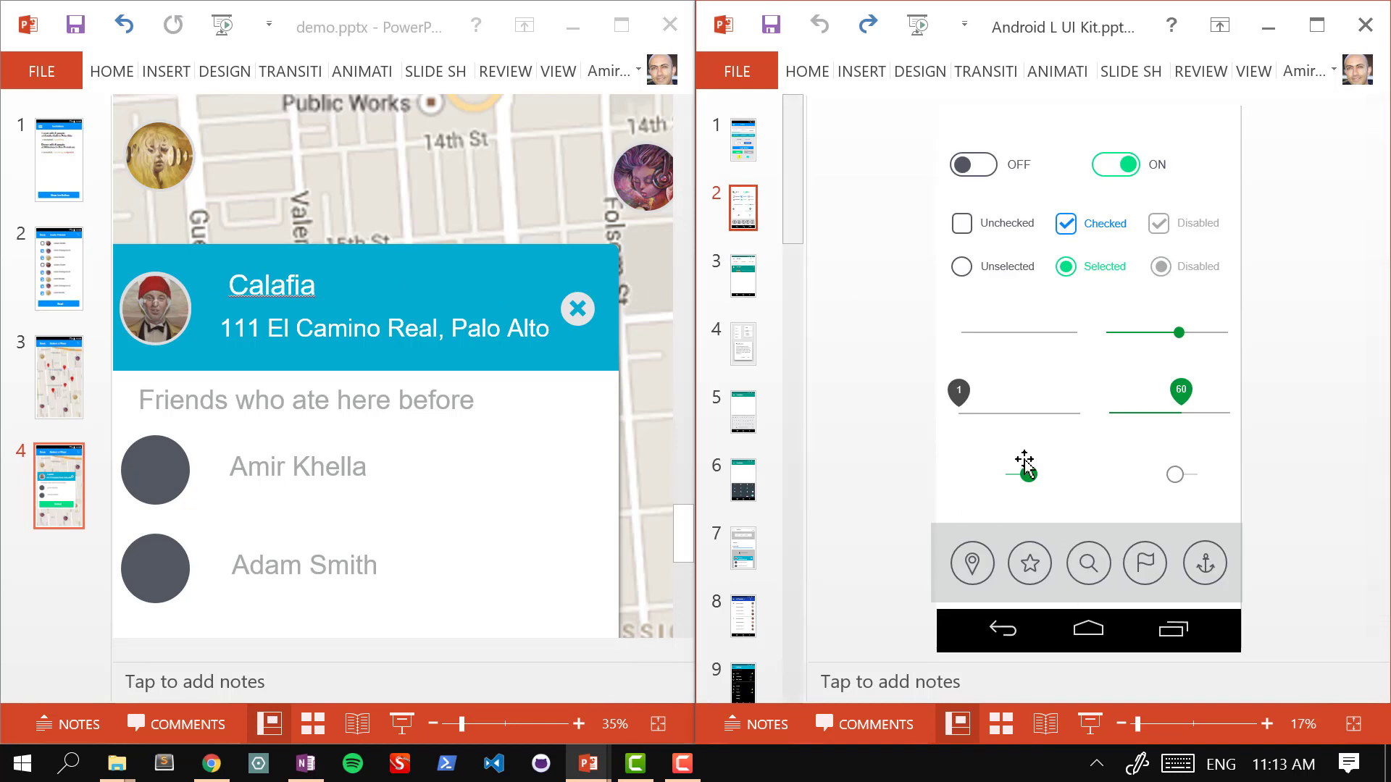
pyautogui.click(1030, 576)
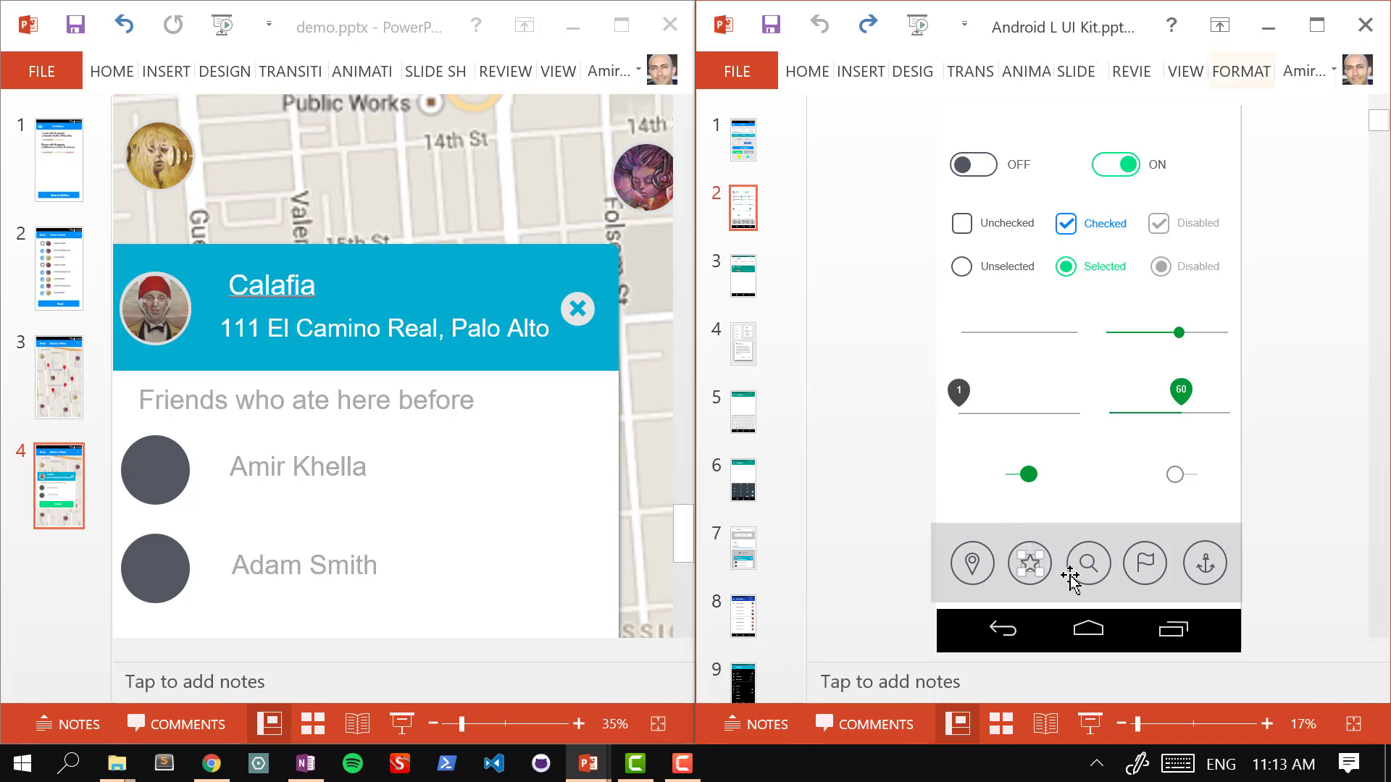
pyautogui.click(388, 285)
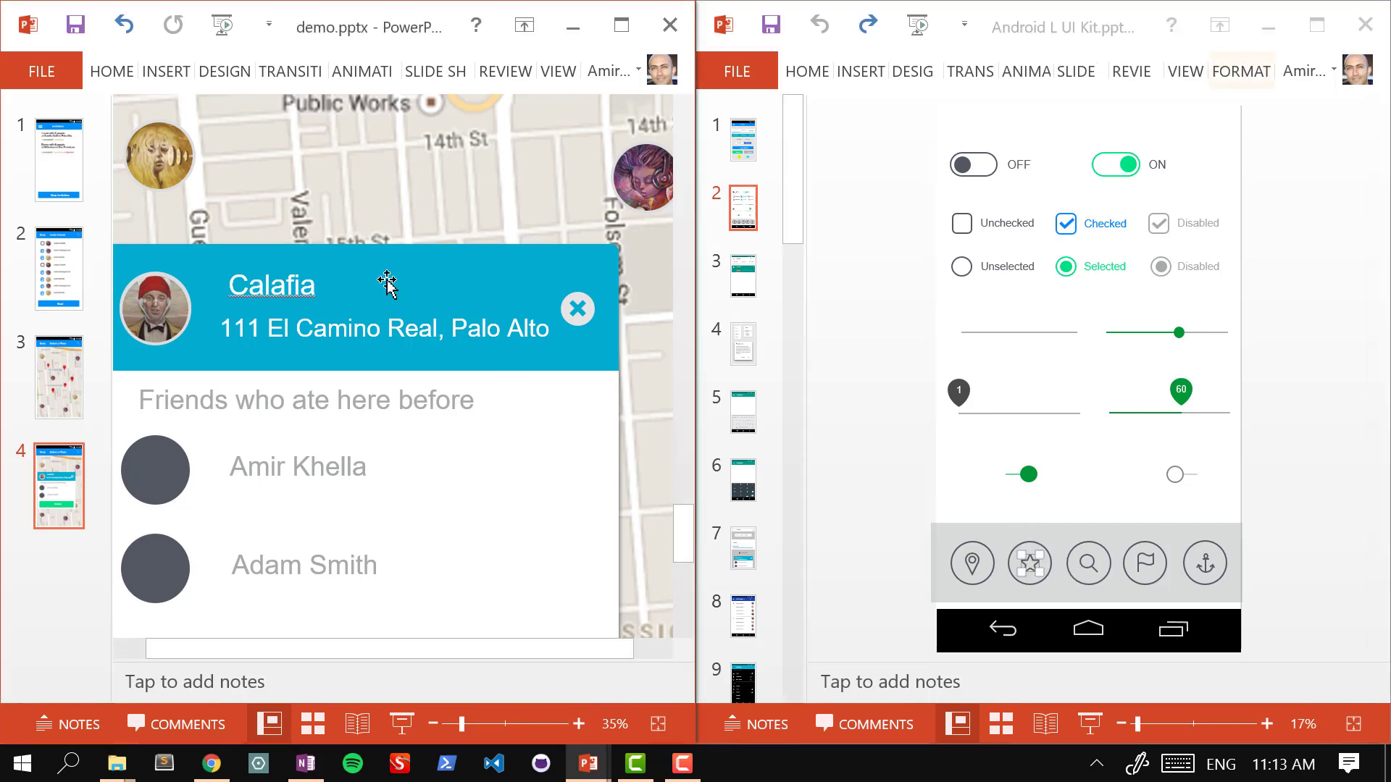
pyautogui.hotkey('ctrl', 'v')
# Step: Try moving the star, undo the accidental map moves, and paste the star again
pyautogui.moveTo(315, 459); pyautogui.dragTo(468, 146)
pyautogui.hotkey('ctrl', 'z')
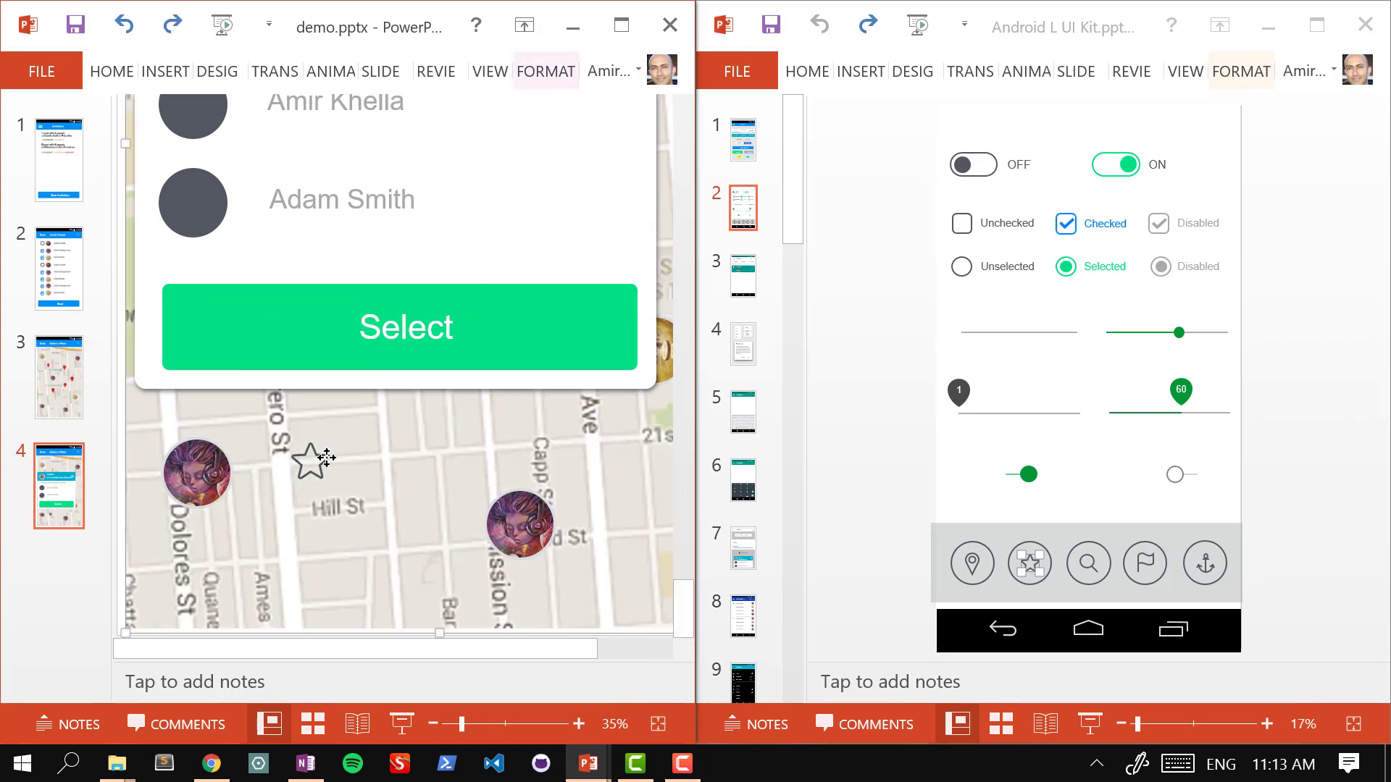
pyautogui.click(326, 458)
pyautogui.moveTo(317, 458); pyautogui.dragTo(413, 300)
pyautogui.hotkey('ctrl', 'z')
pyautogui.hotkey('ctrl', 'z')
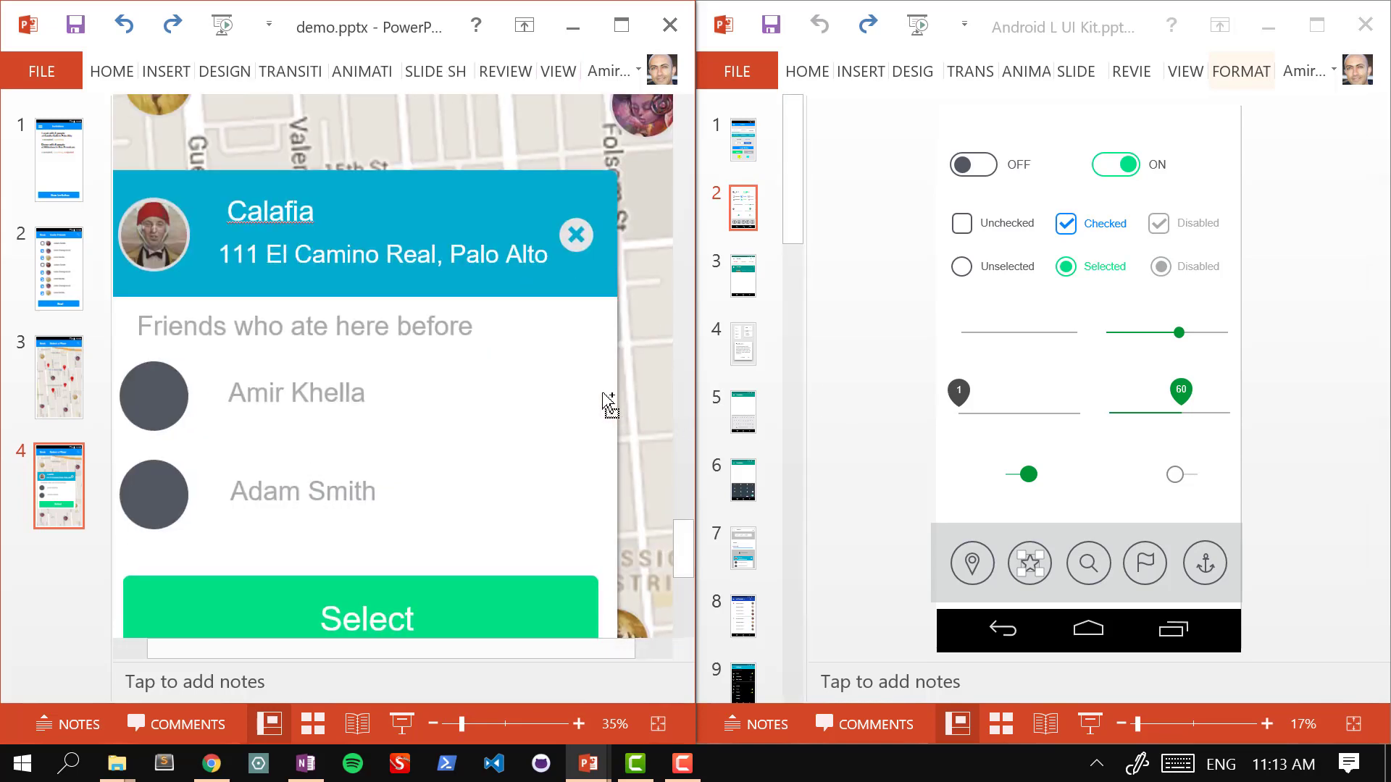
pyautogui.hotkey('ctrl', 'v')
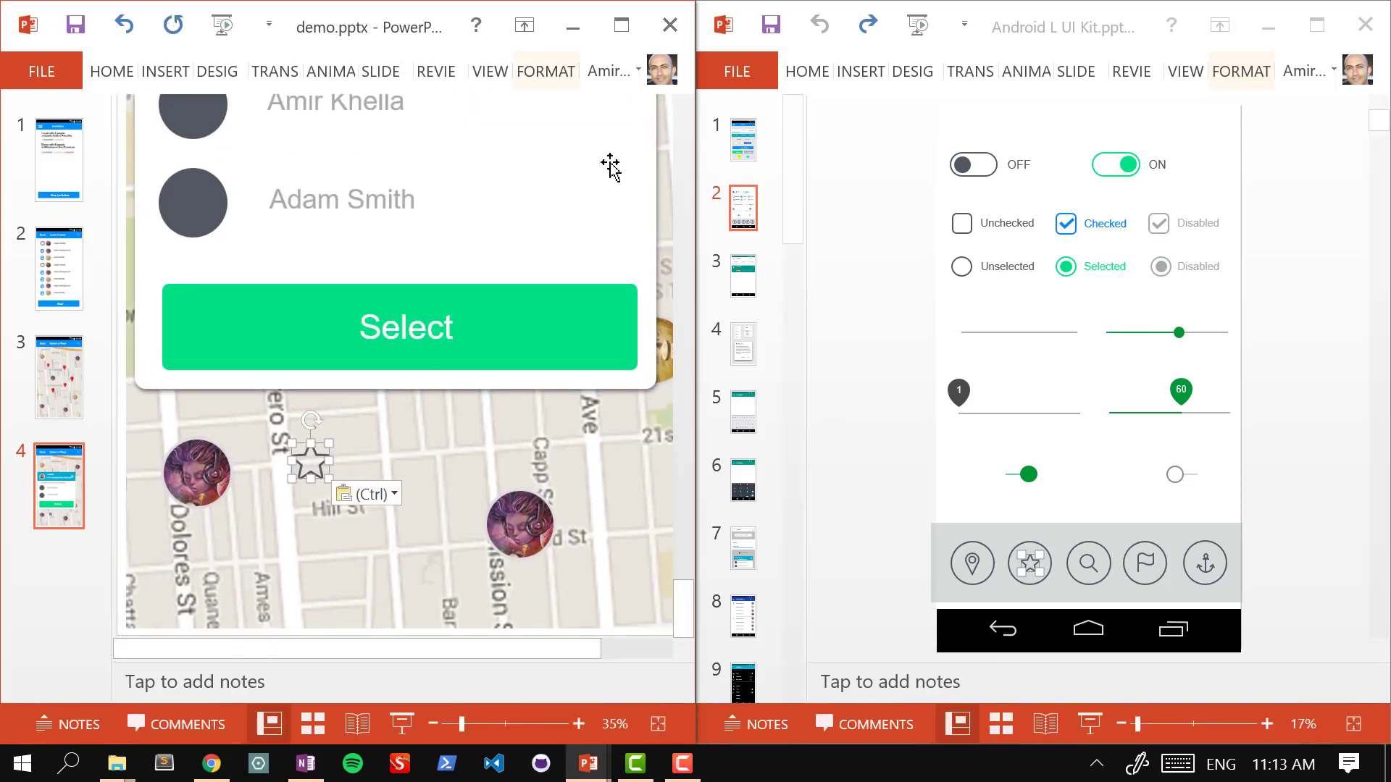
pyautogui.click(217, 79)
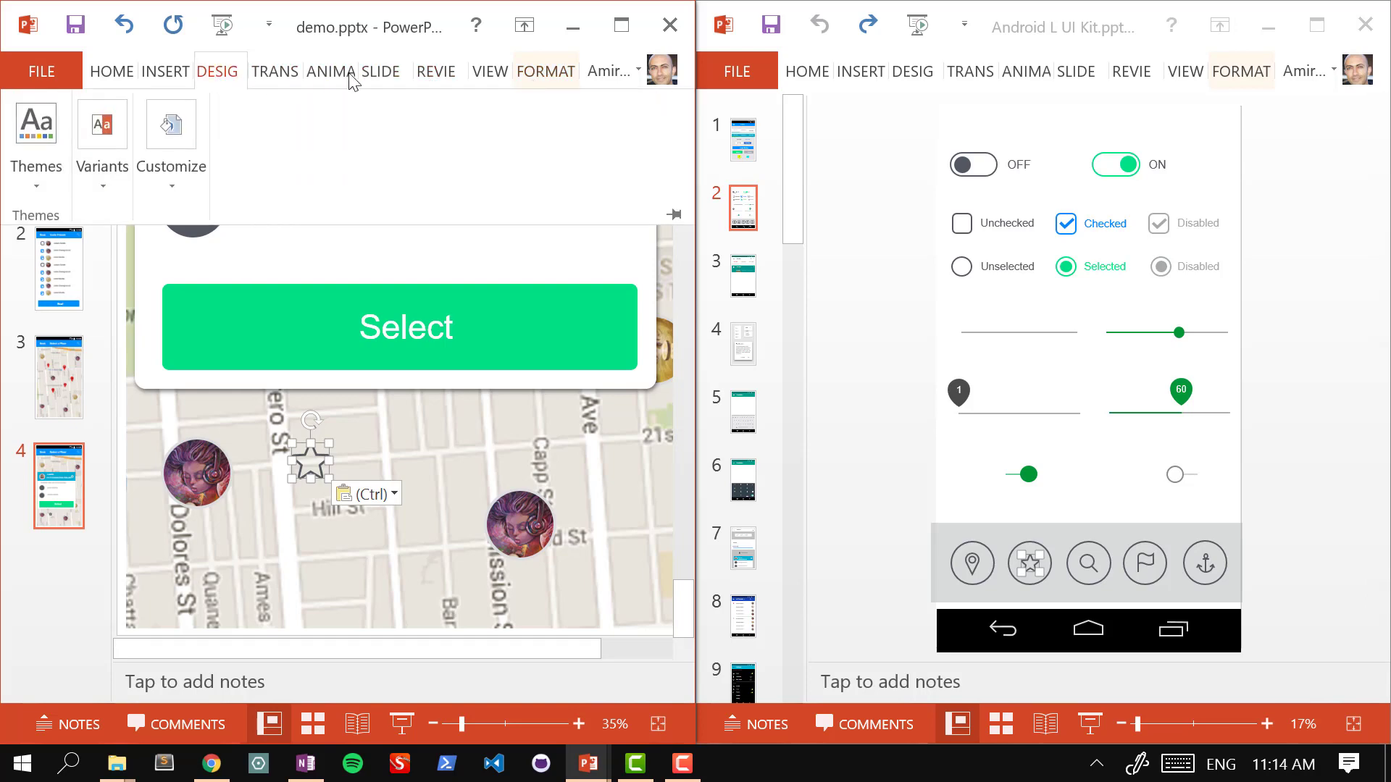
# Step: Maximise the window and give the star a yellow Shape Fill with No Outline
pyautogui.click(617, 29)
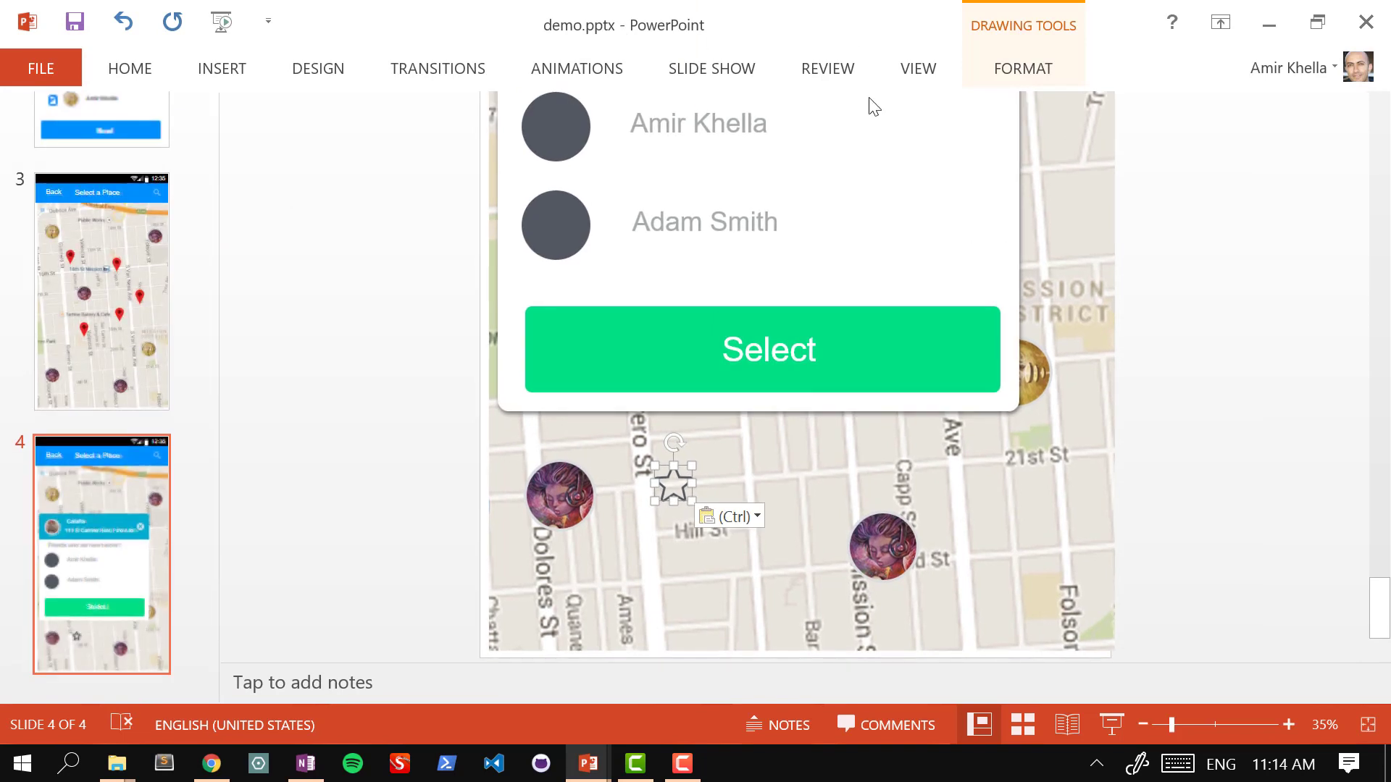
pyautogui.click(326, 74)
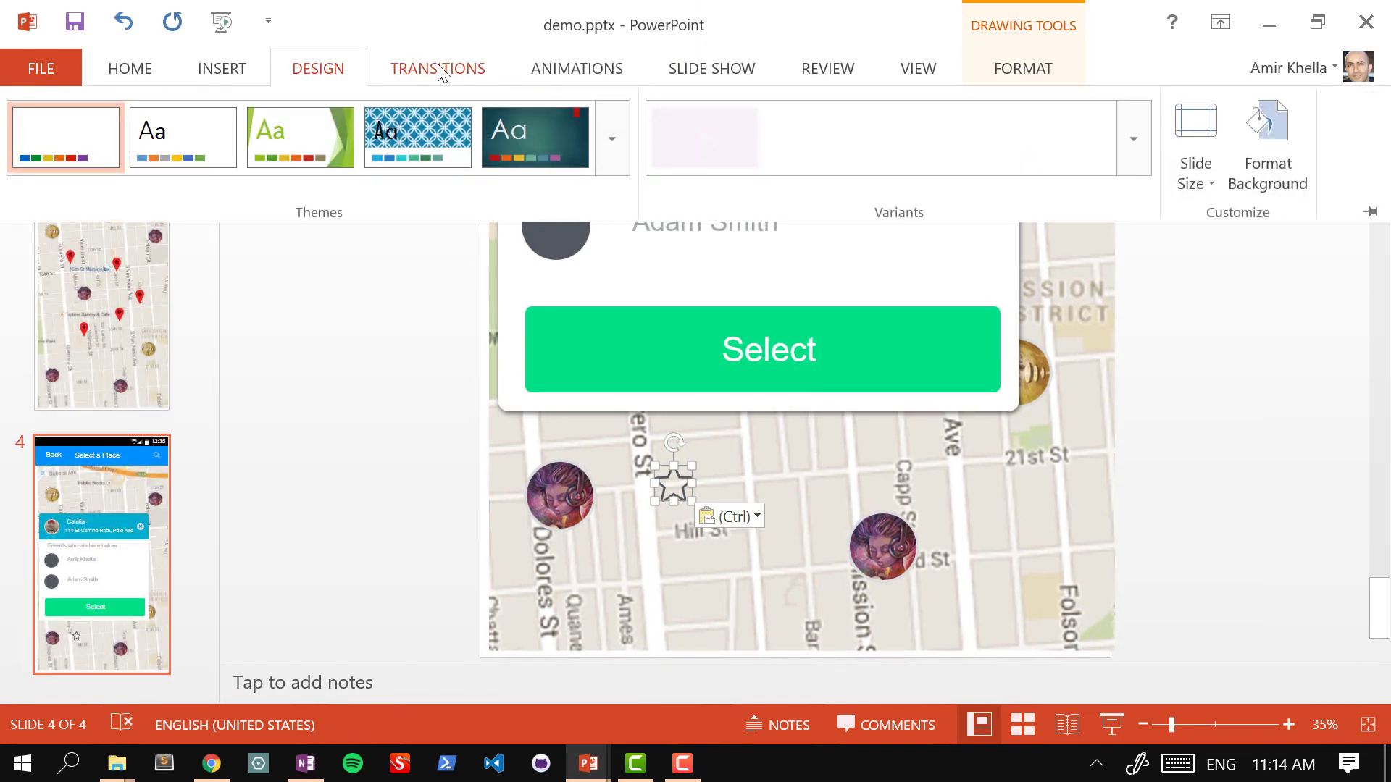
pyautogui.click(440, 72)
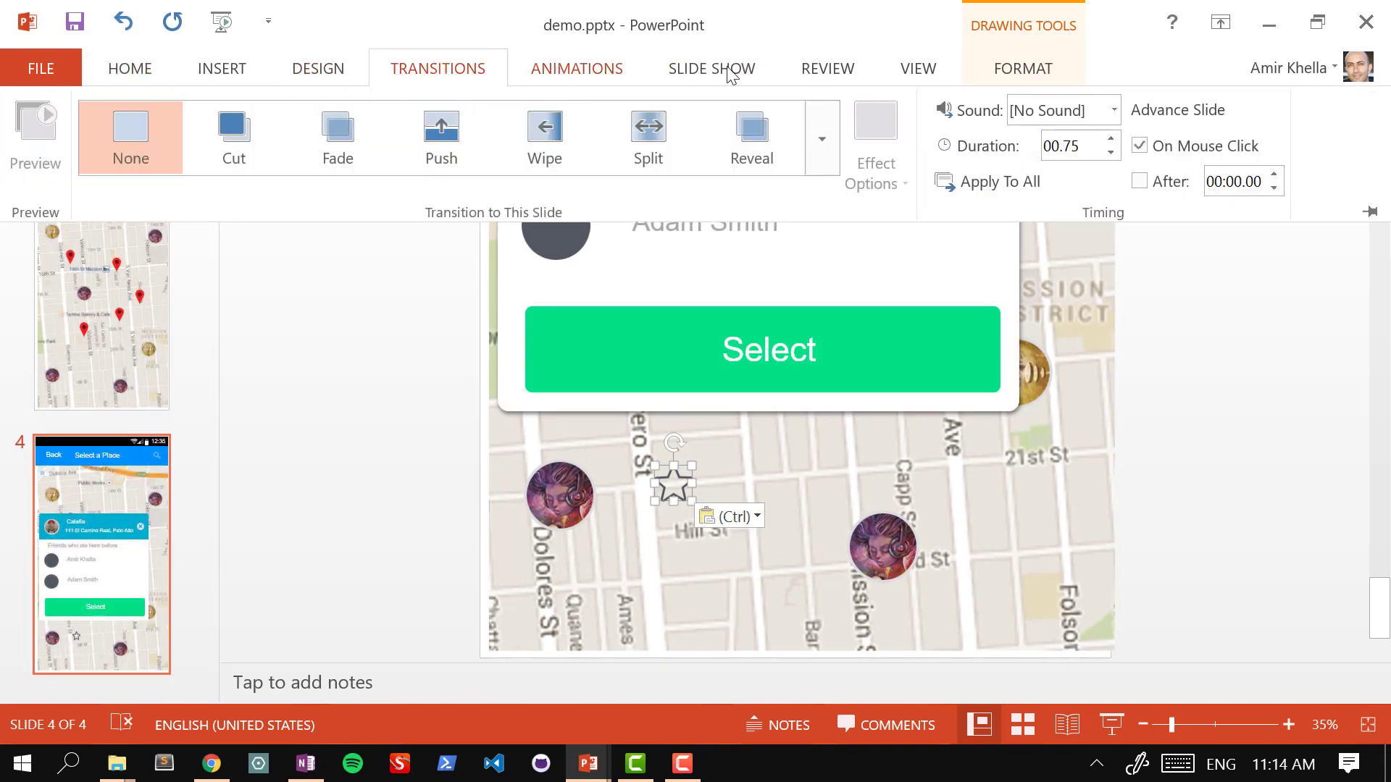
pyautogui.click(1040, 72)
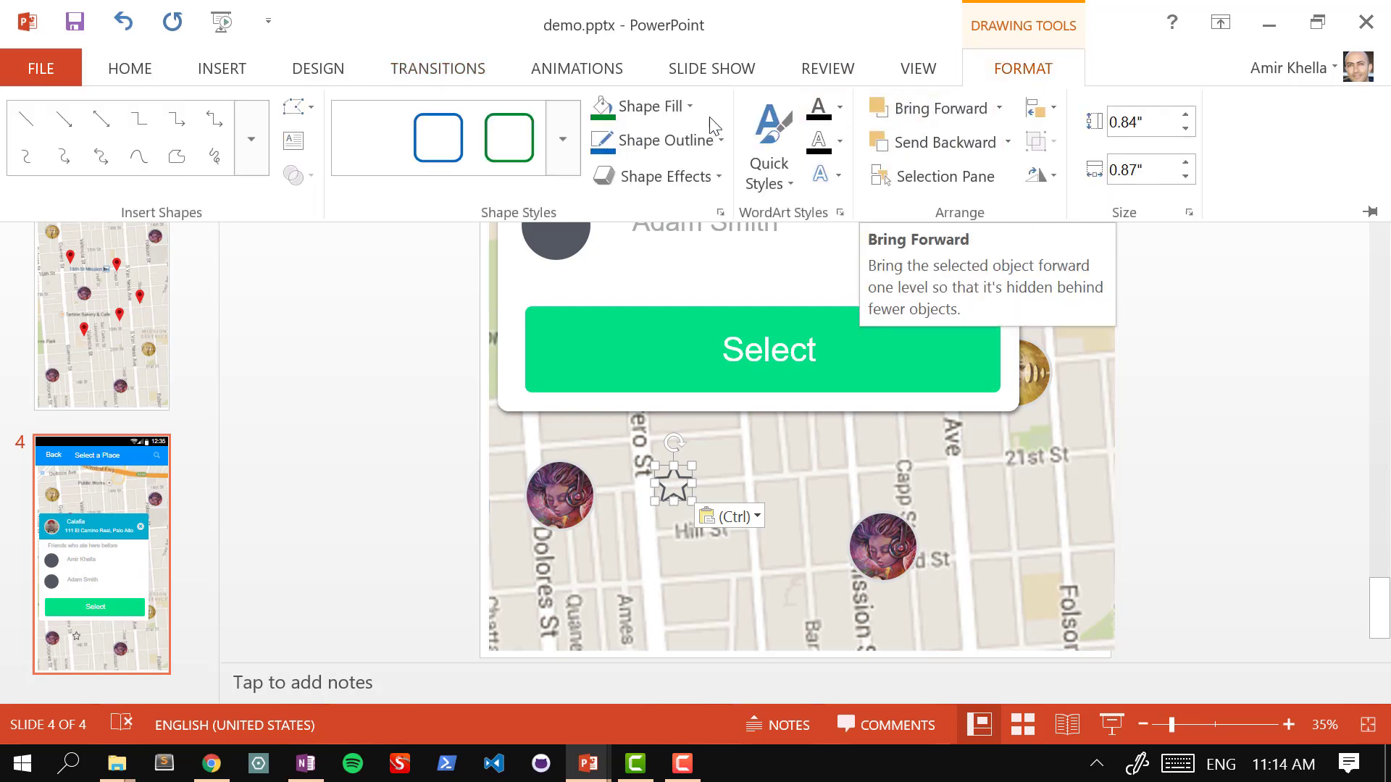
pyautogui.click(690, 106)
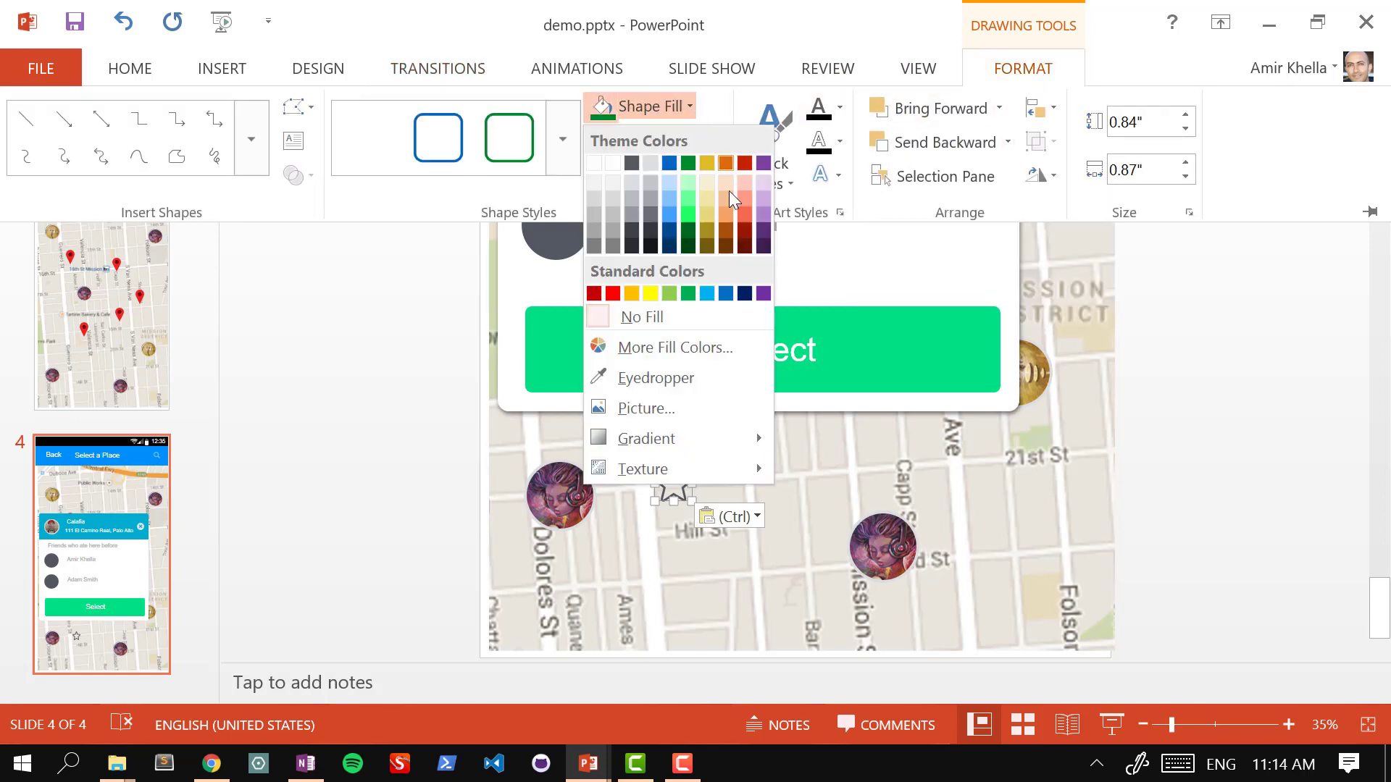
pyautogui.click(706, 226)
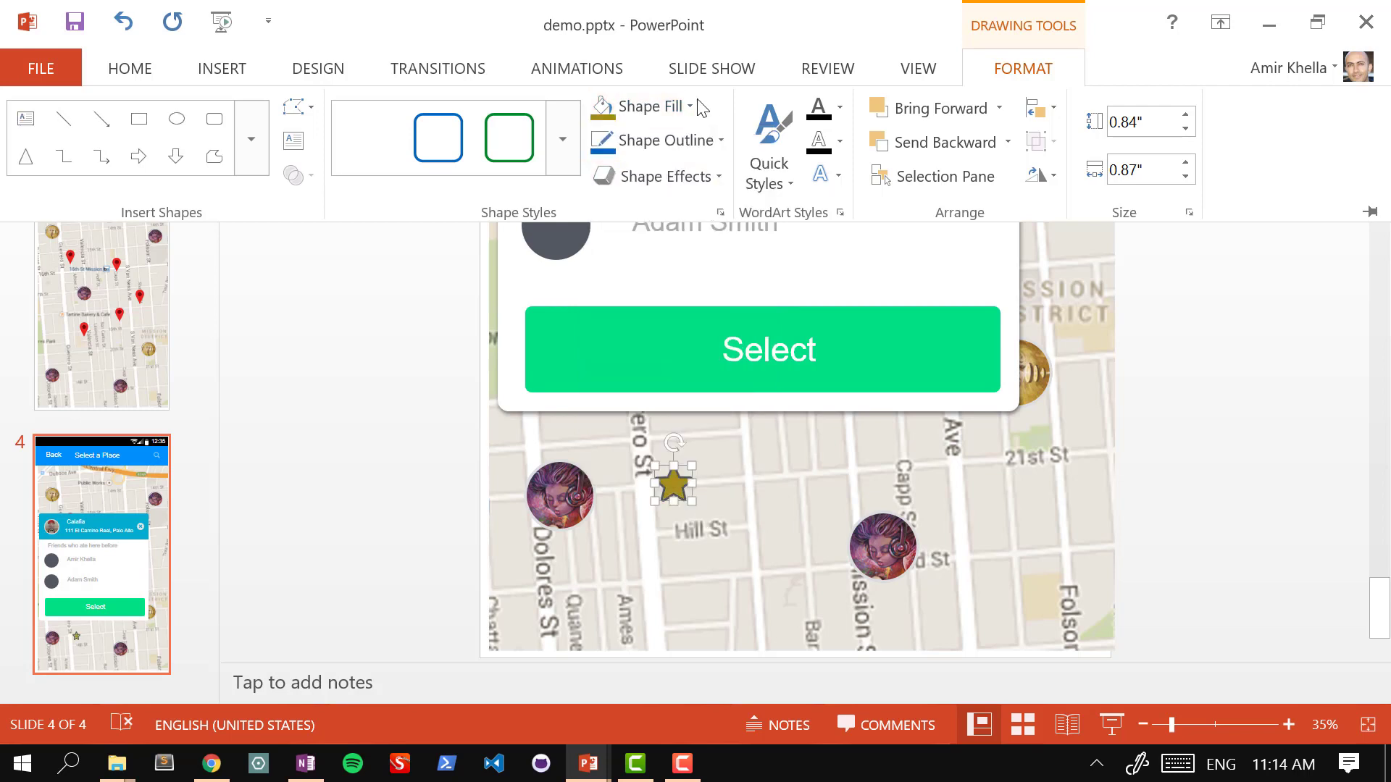
pyautogui.click(714, 138)
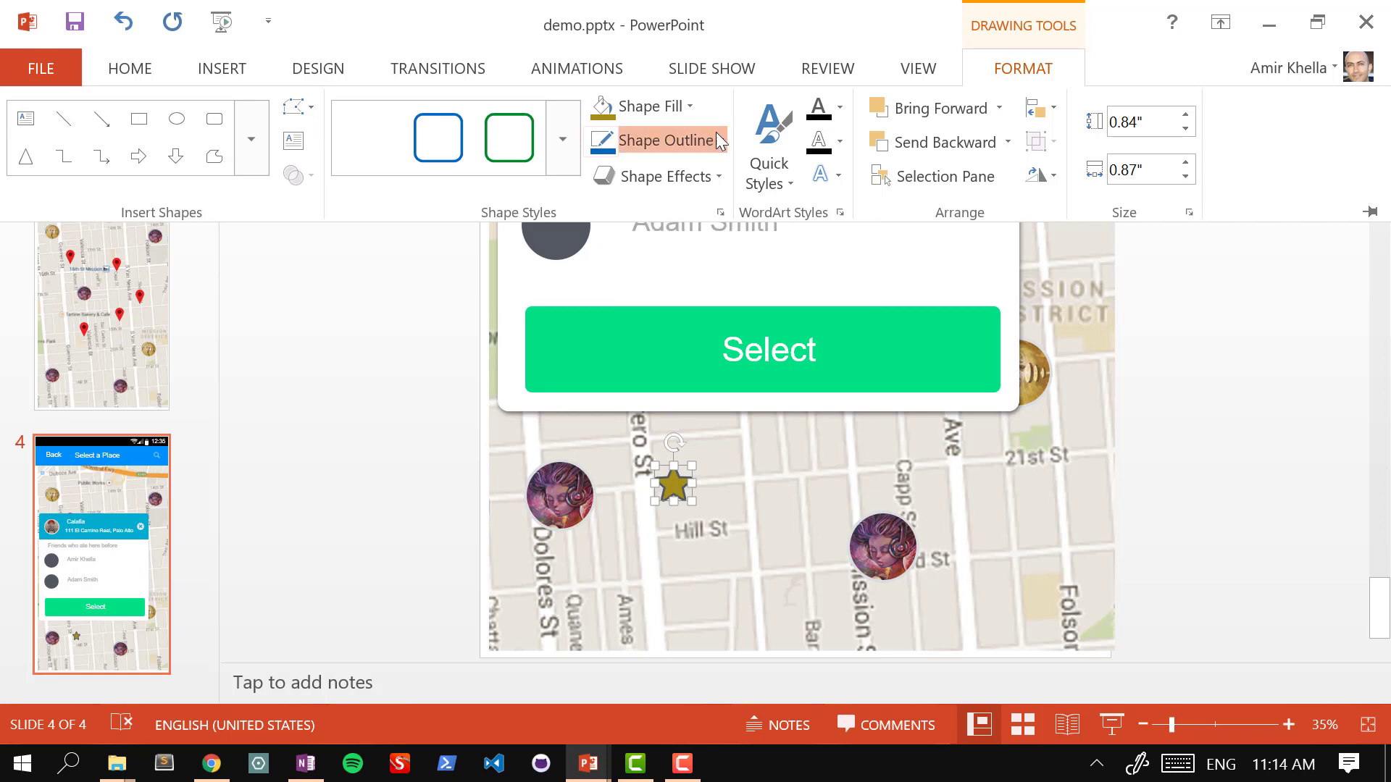
pyautogui.click(700, 355)
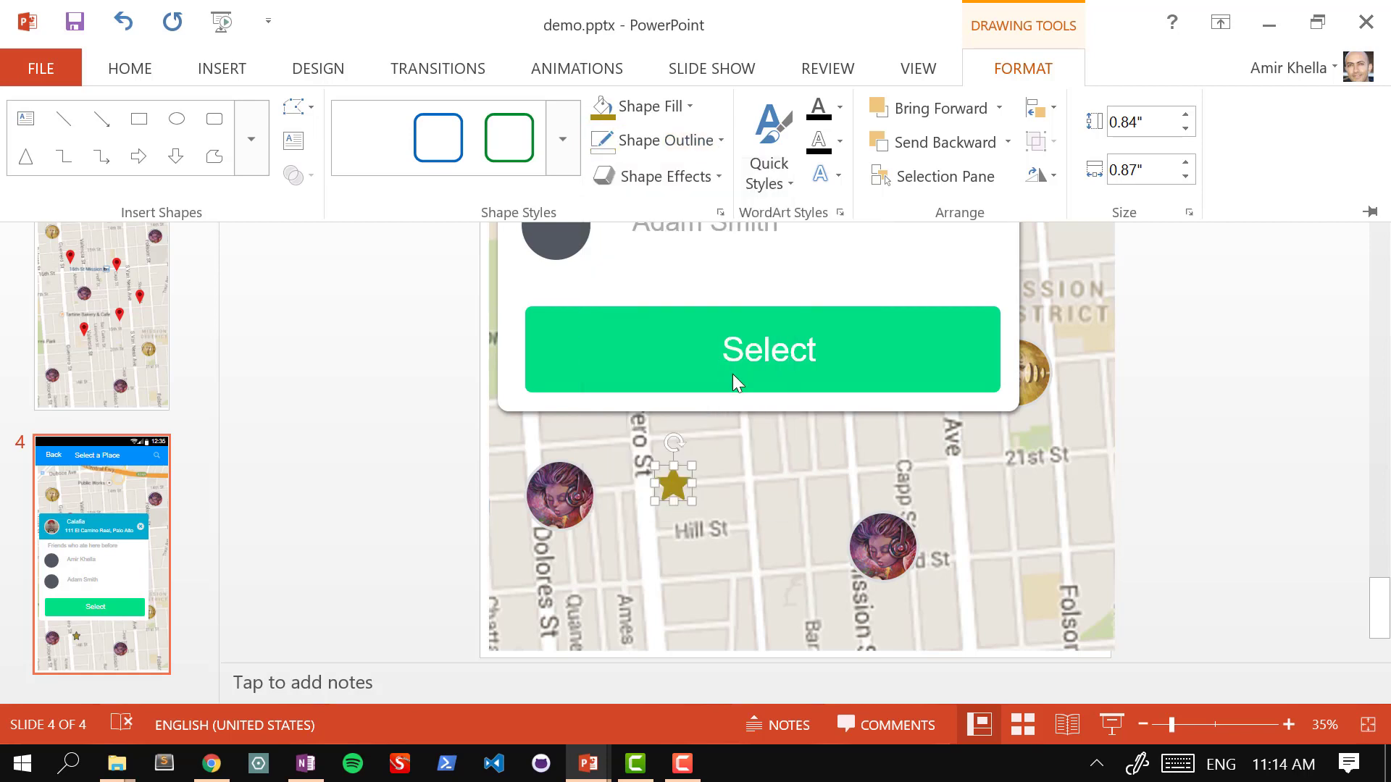
pyautogui.click(692, 106)
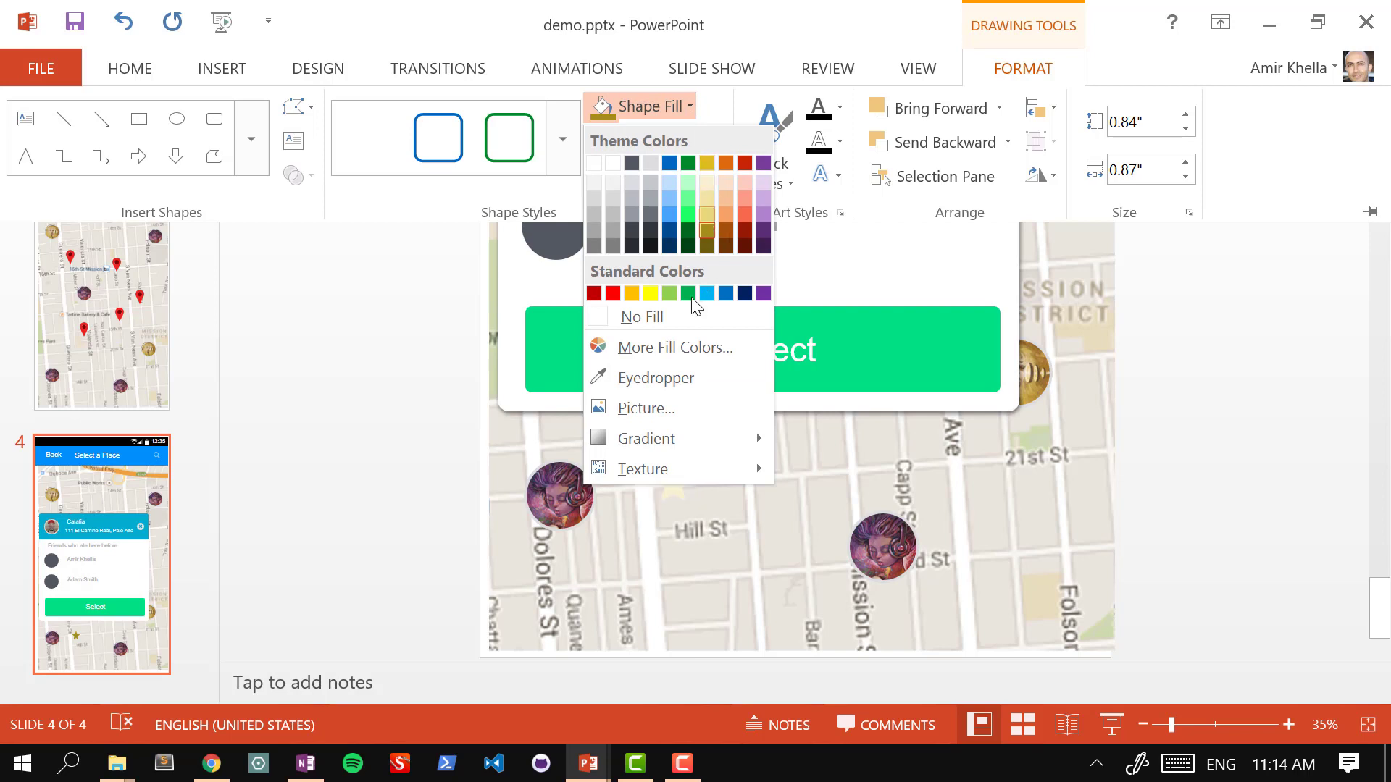
pyautogui.click(650, 293)
pyautogui.click(671, 488)
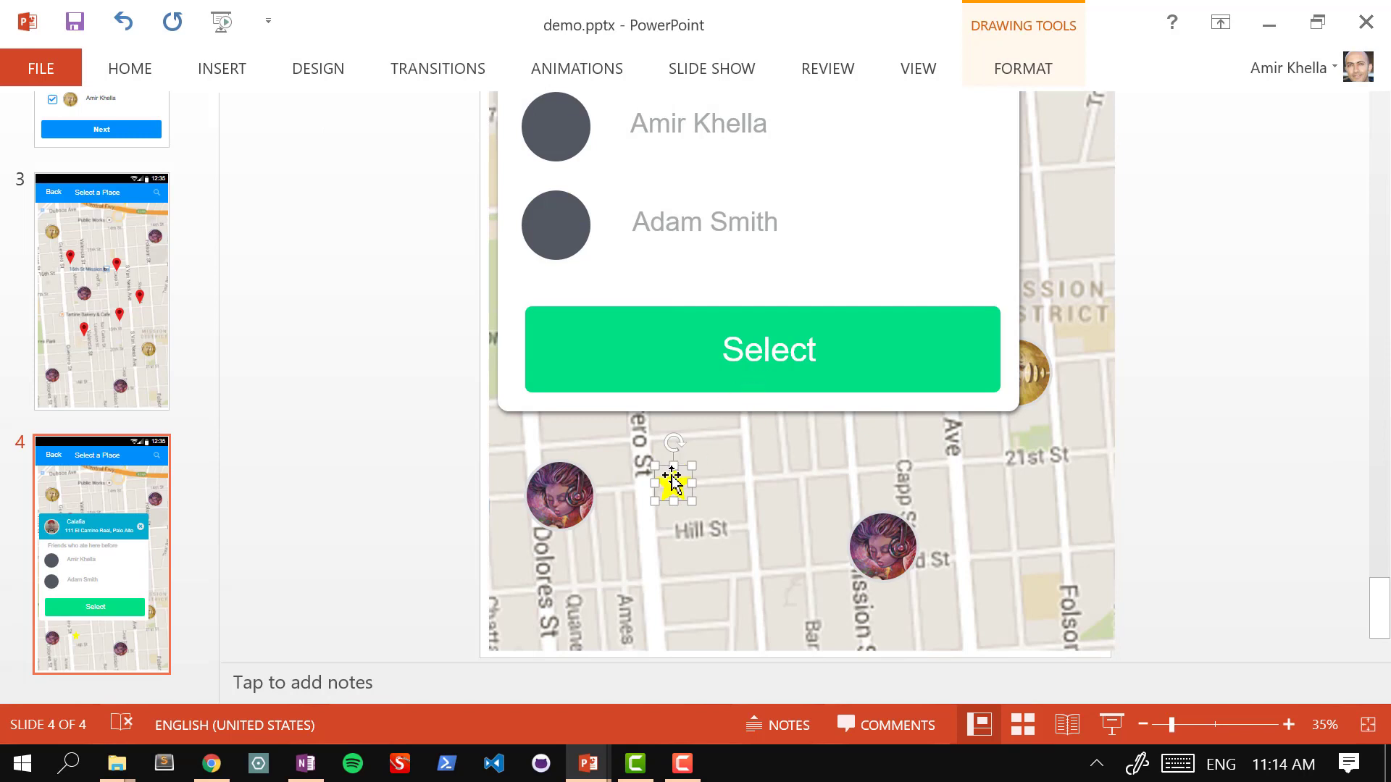
# Step: Move the star beside Calafia in the card header and Ctrl-drag a copy to start a row
pyautogui.moveTo(672, 478); pyautogui.dragTo(805, 204)
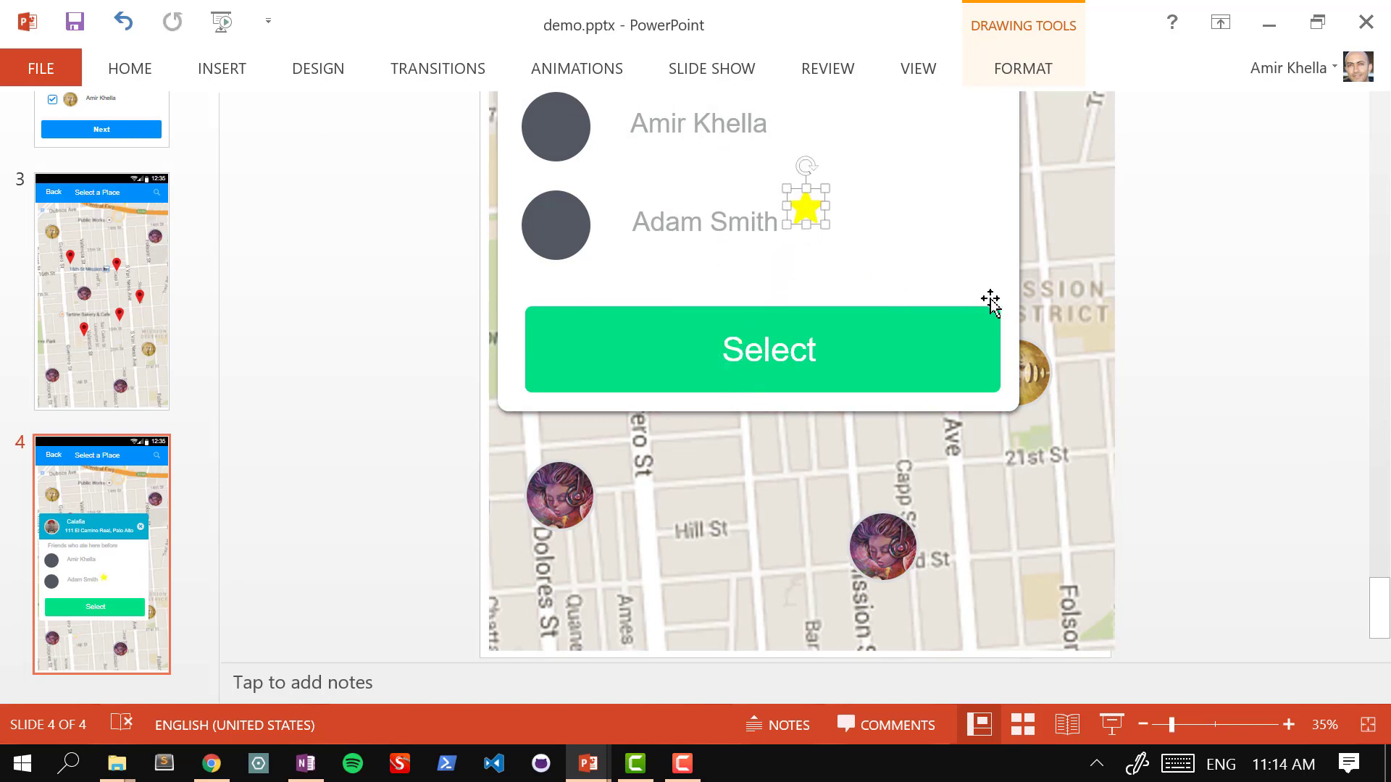
pyautogui.scroll(3, 990, 302)
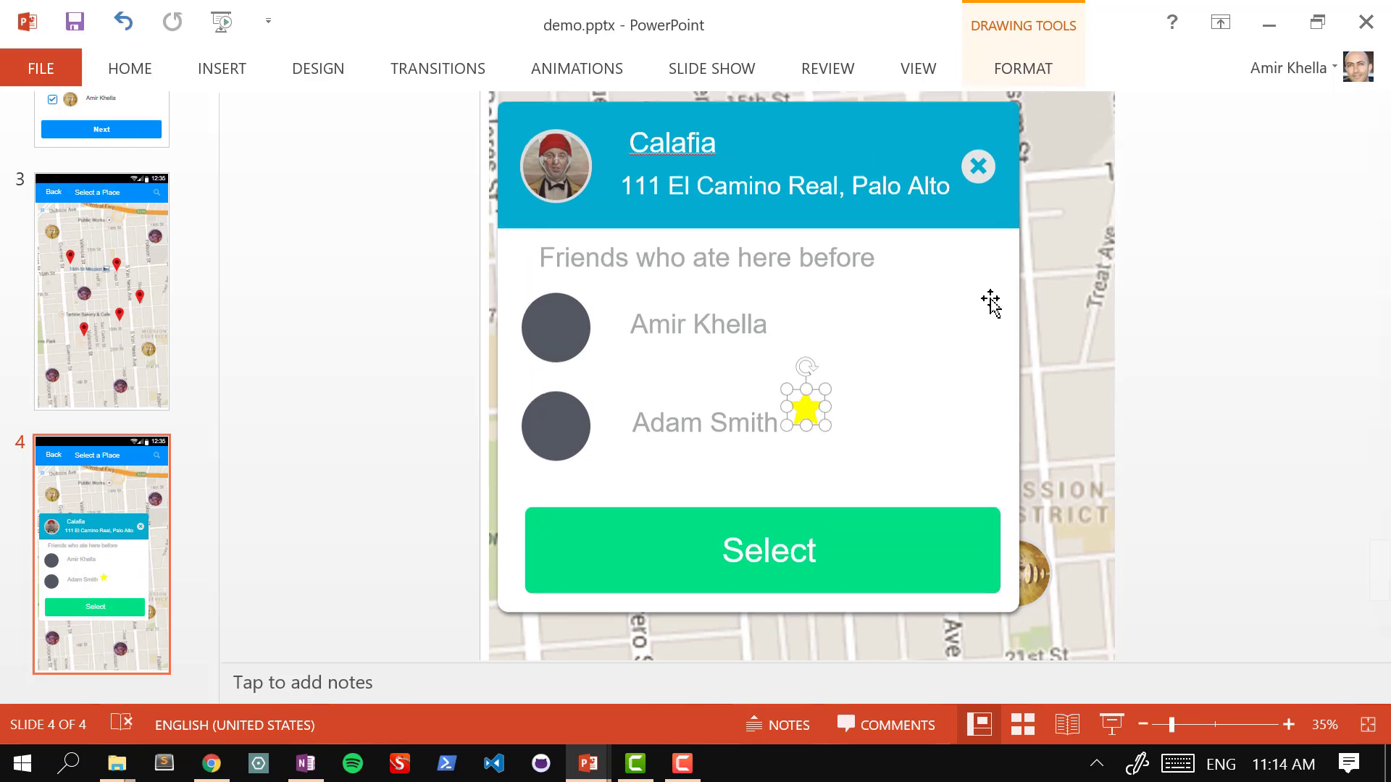
pyautogui.moveTo(805, 448); pyautogui.dragTo(790, 186)
pyautogui.moveTo(788, 186); pyautogui.dragTo(882, 182)
# Step: Undo a misplaced star copy and fill the fifth star white for a four-star rating
pyautogui.hotkey('ctrl', 'z')
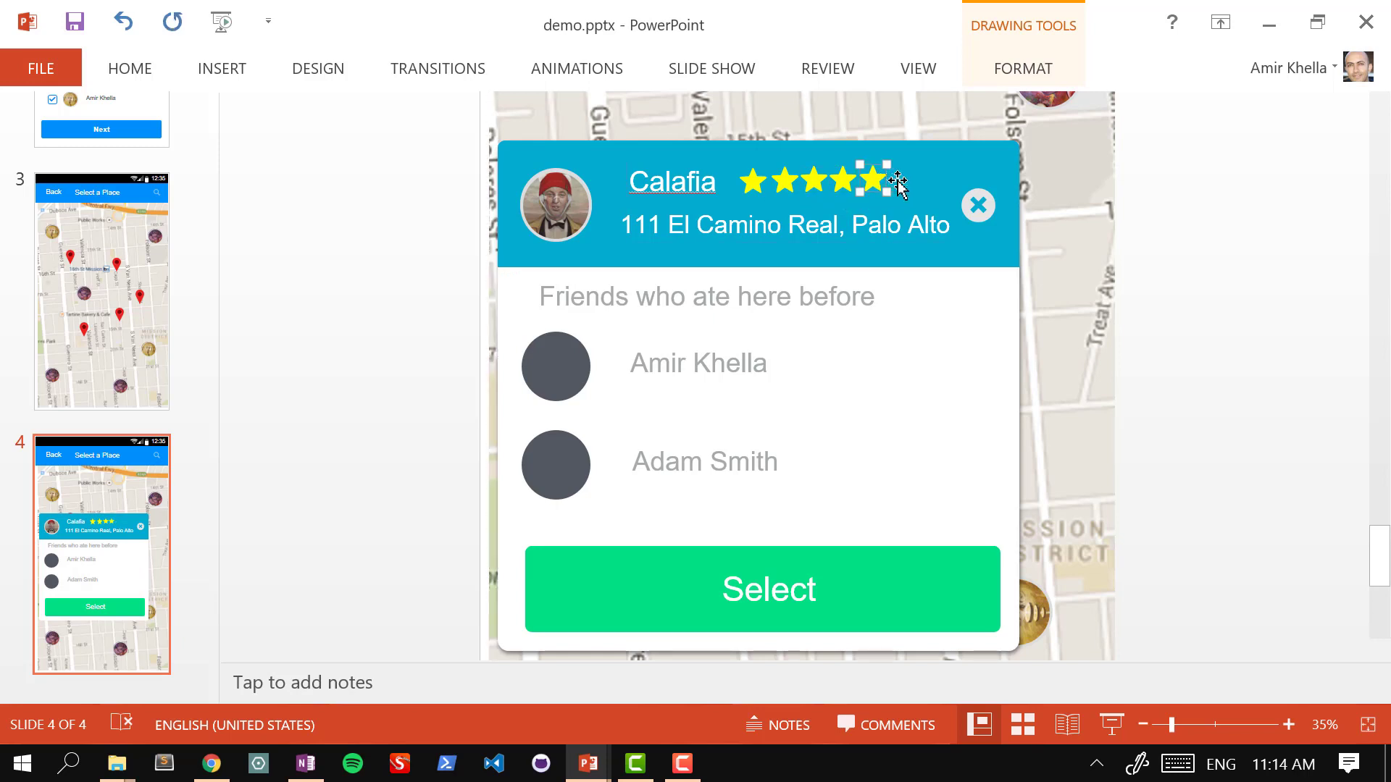
pyautogui.click(1040, 73)
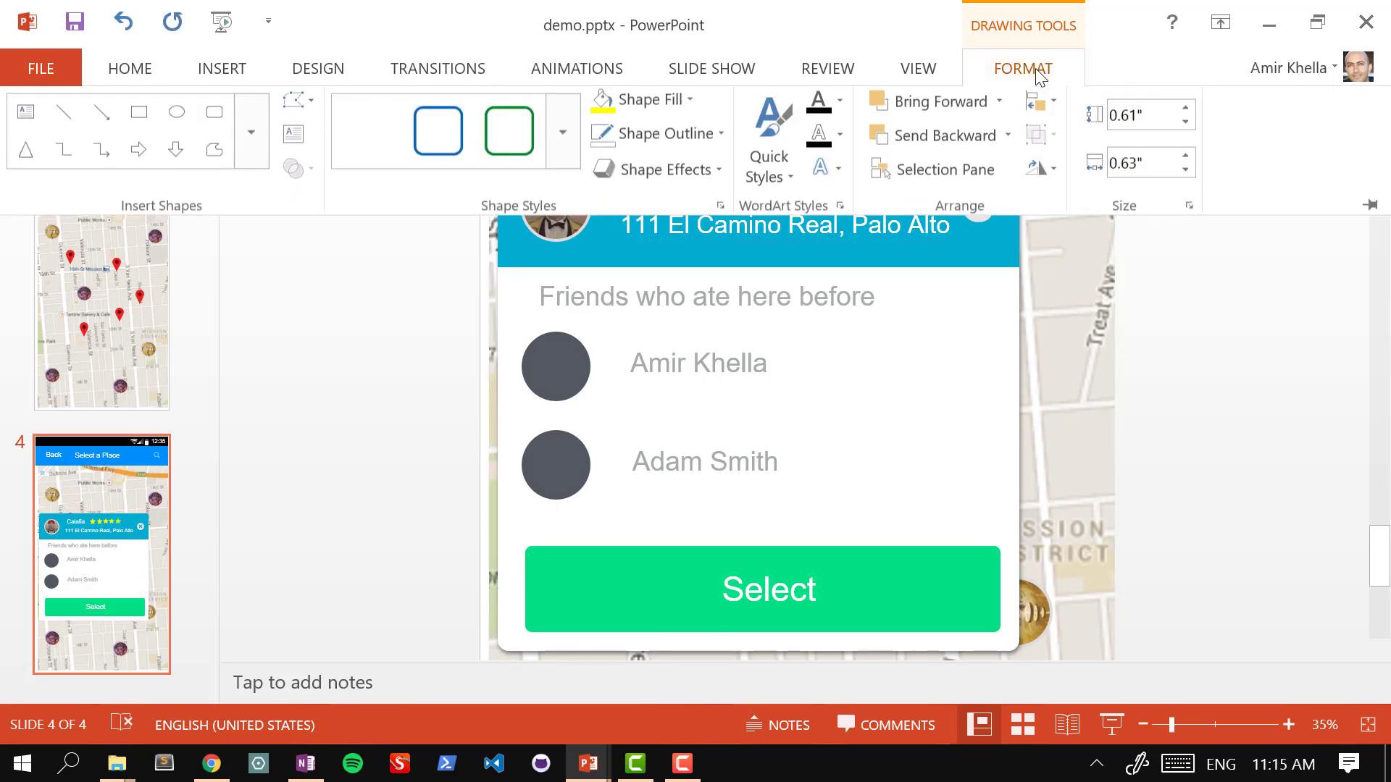
pyautogui.click(720, 176)
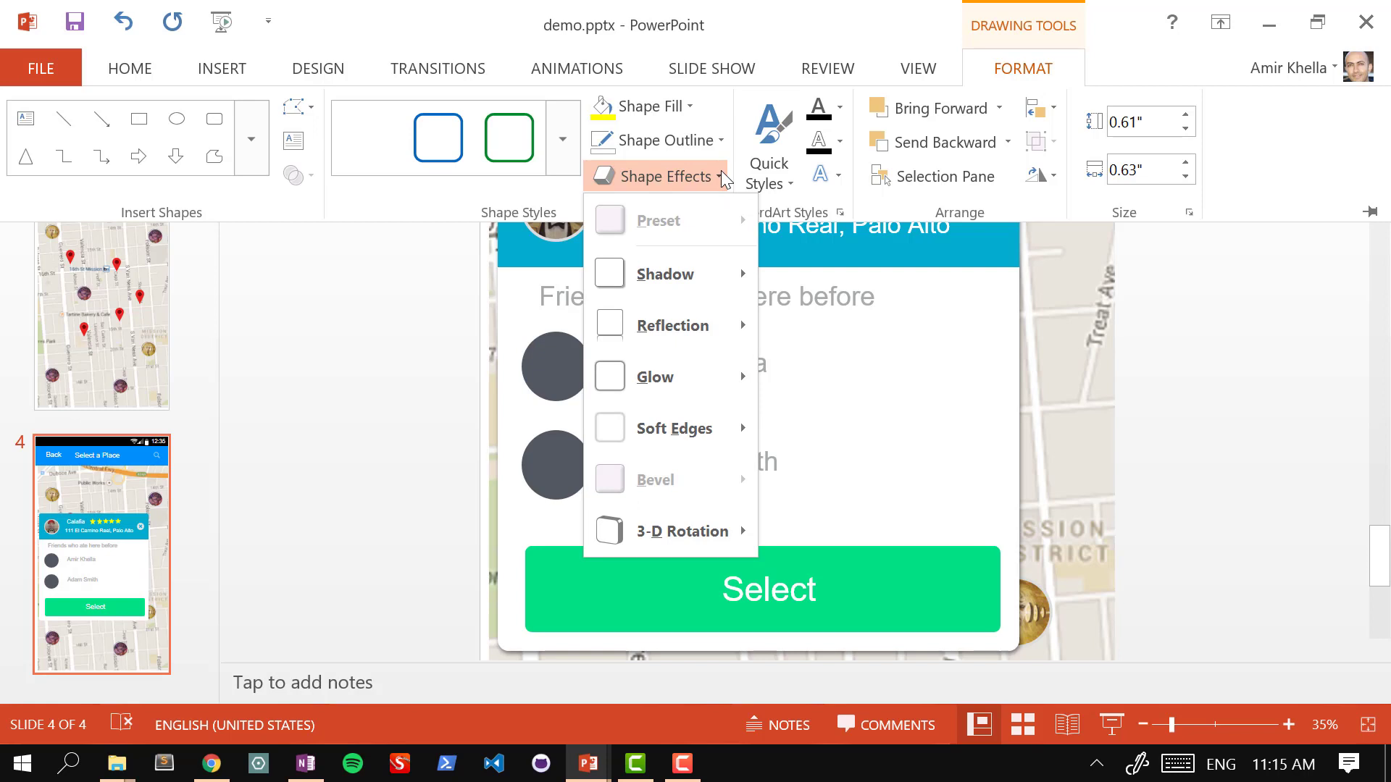
pyautogui.click(695, 106)
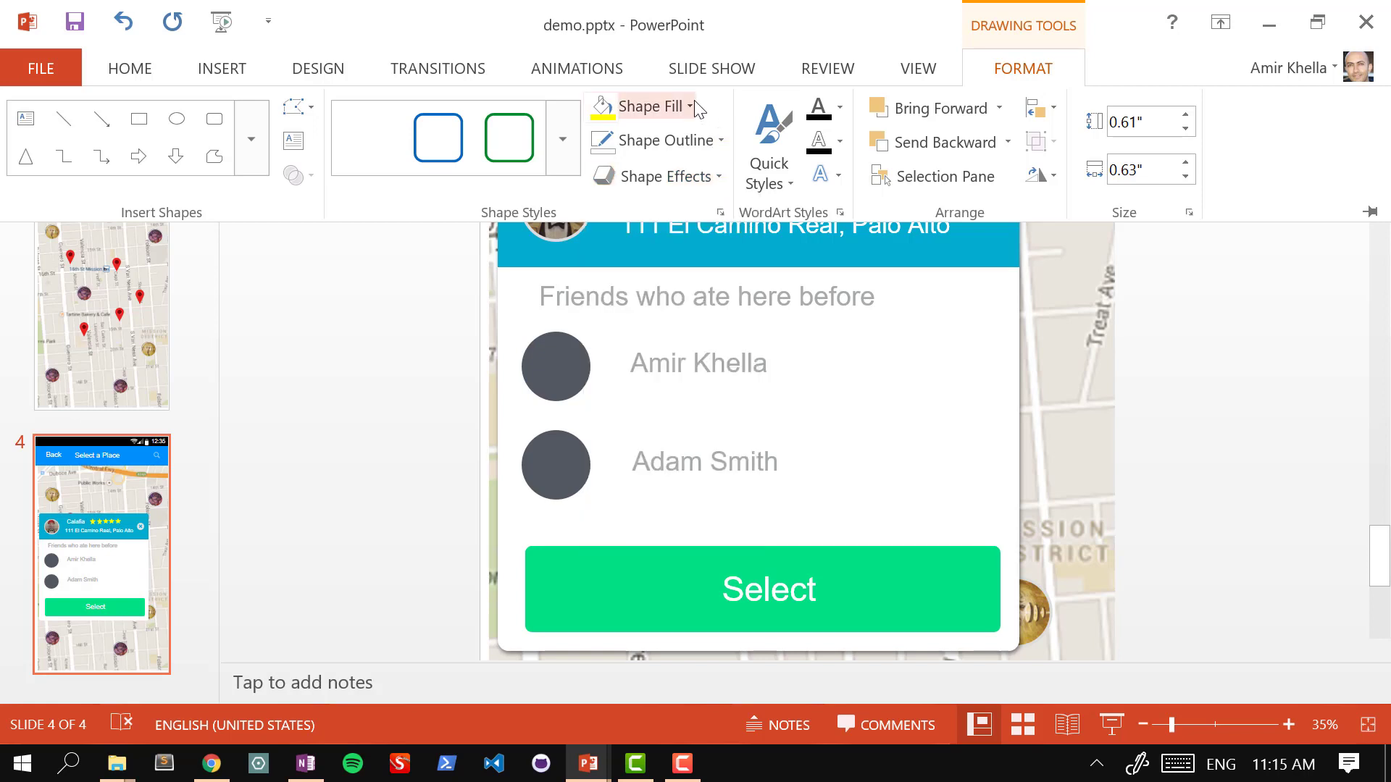
pyautogui.click(693, 106)
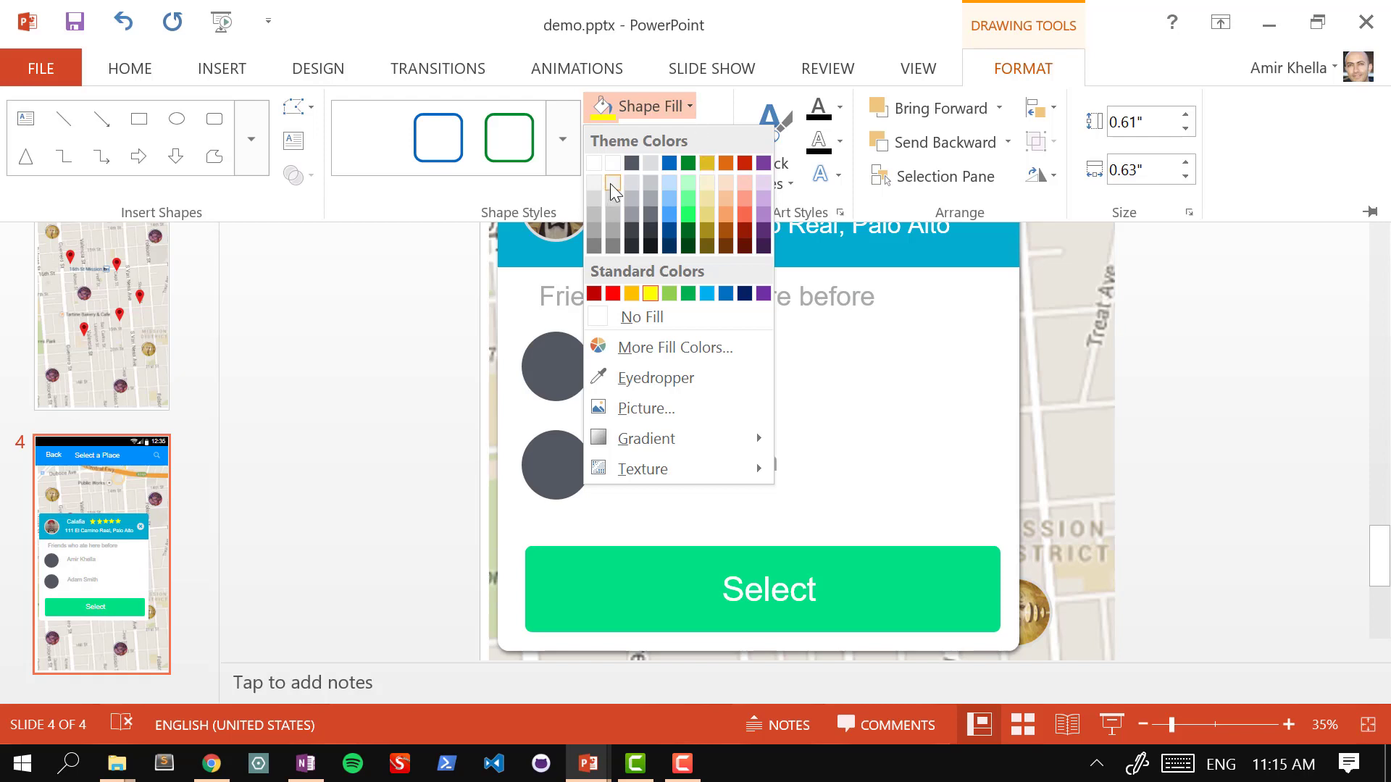
pyautogui.click(613, 184)
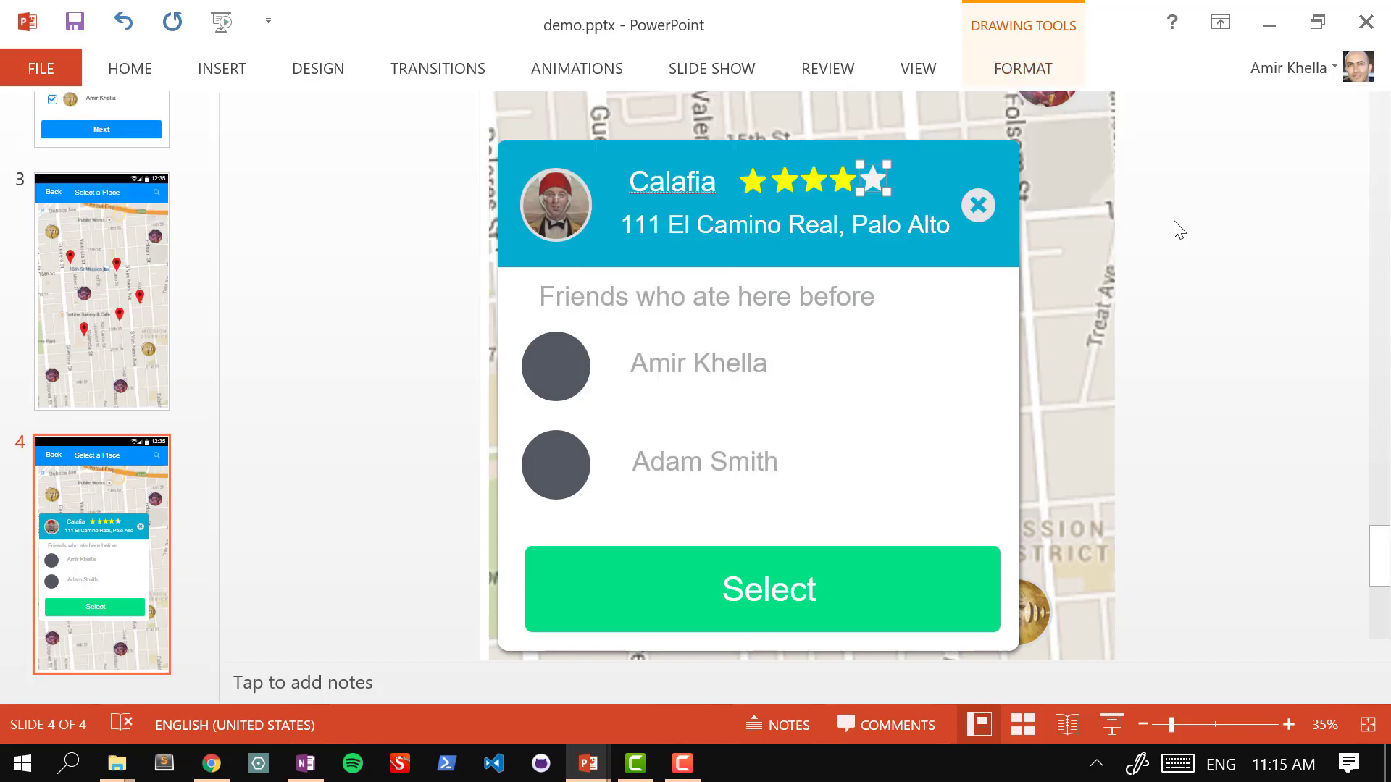
pyautogui.click(1179, 230)
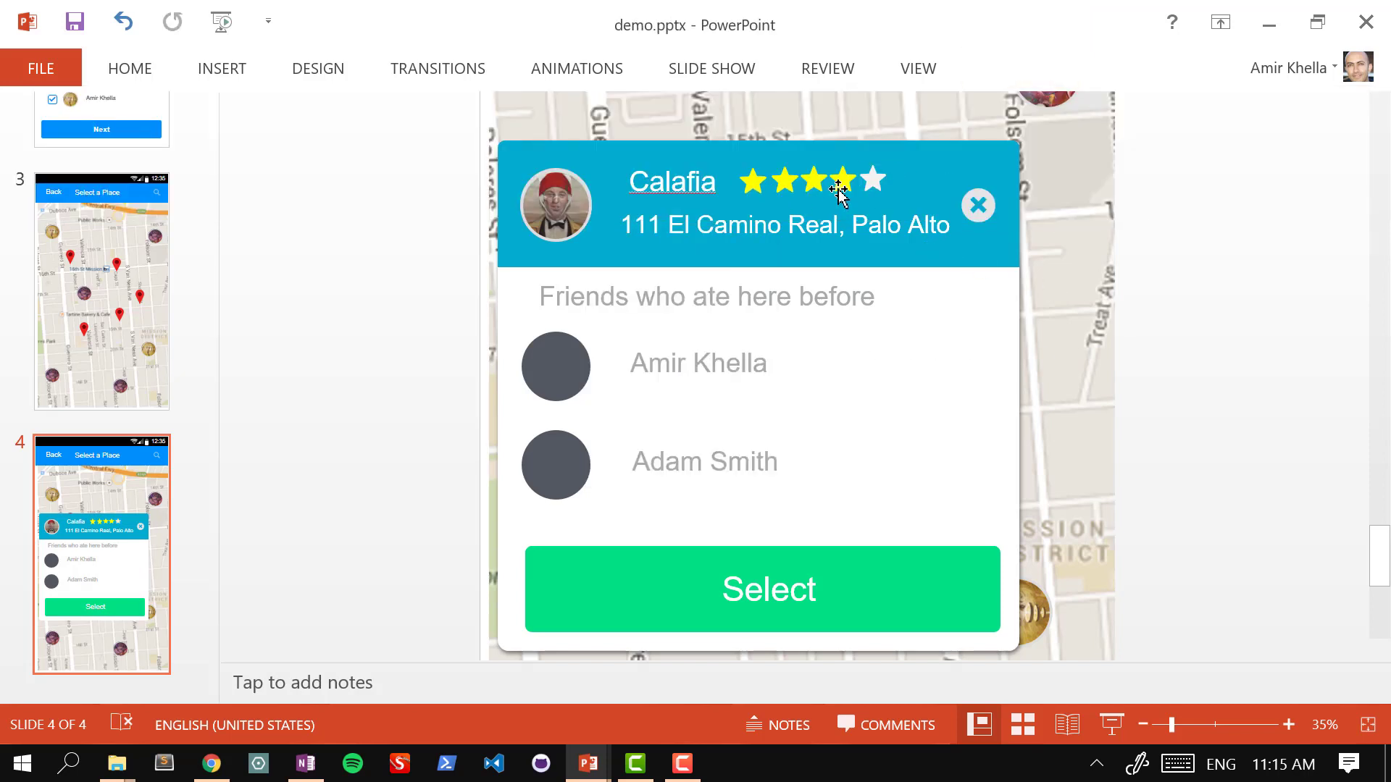
# Step: Shift-select the rating's stars and group them with Ctrl+G
pyautogui.click(768, 187)
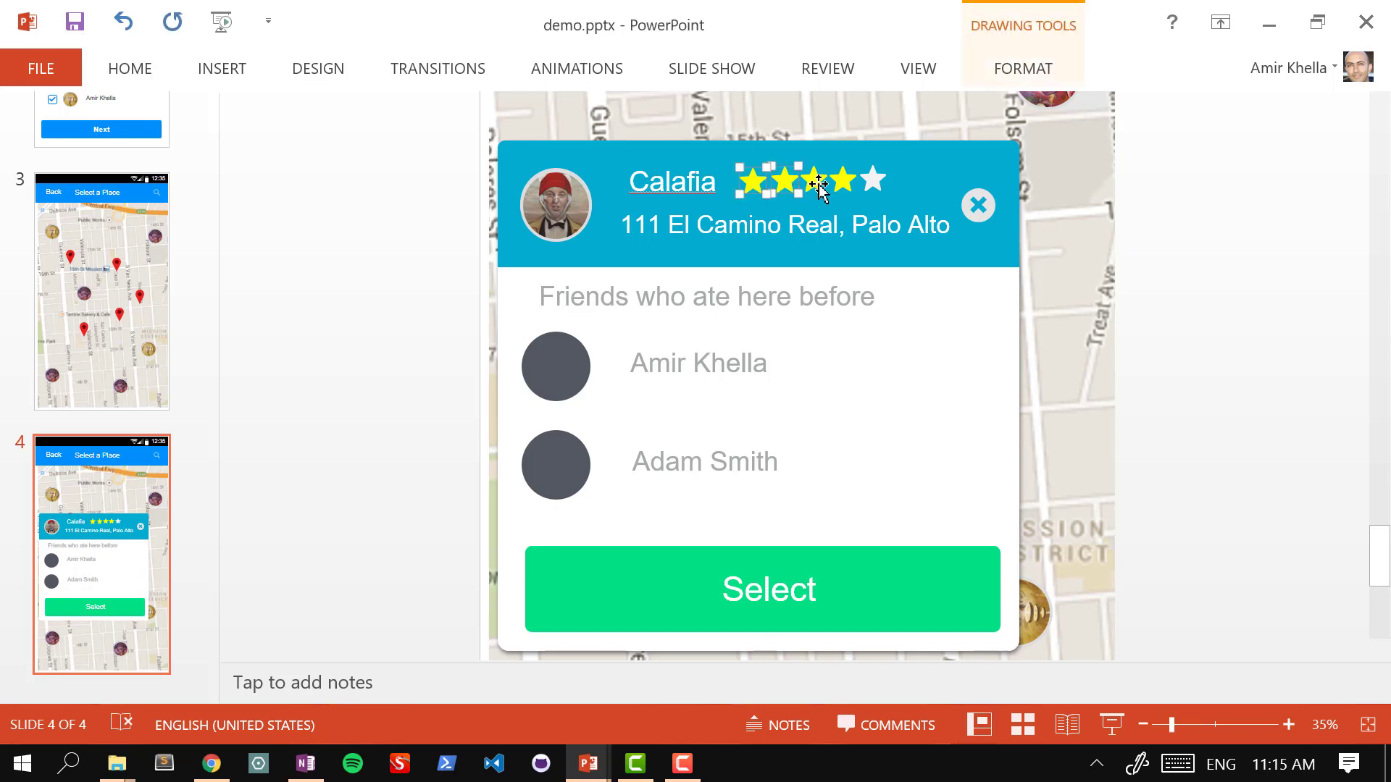
pyautogui.keyDown('shift'); pyautogui.click(817, 185); pyautogui.keyUp('shift')
pyautogui.keyDown('shift'); pyautogui.click(844, 185); pyautogui.keyUp('shift')
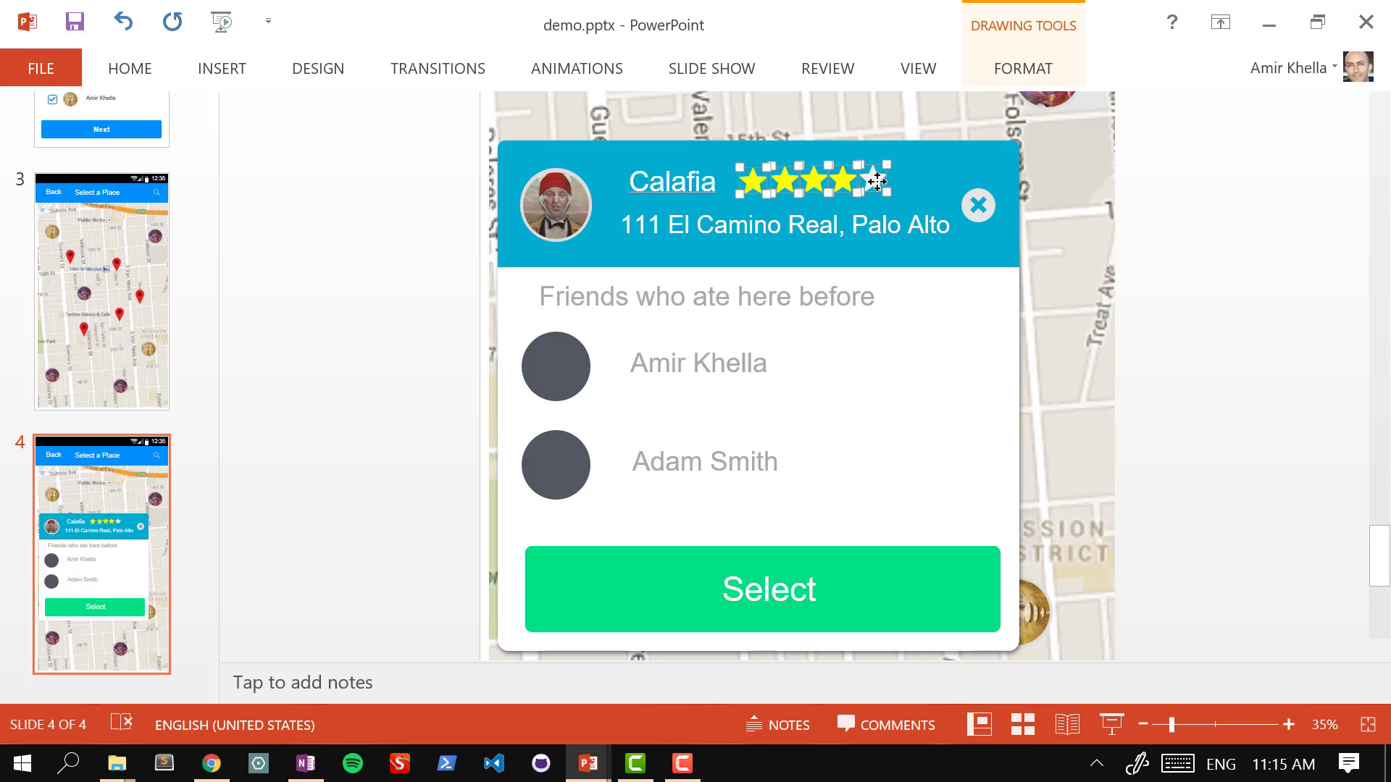
pyautogui.hotkey('ctrl', 'g')
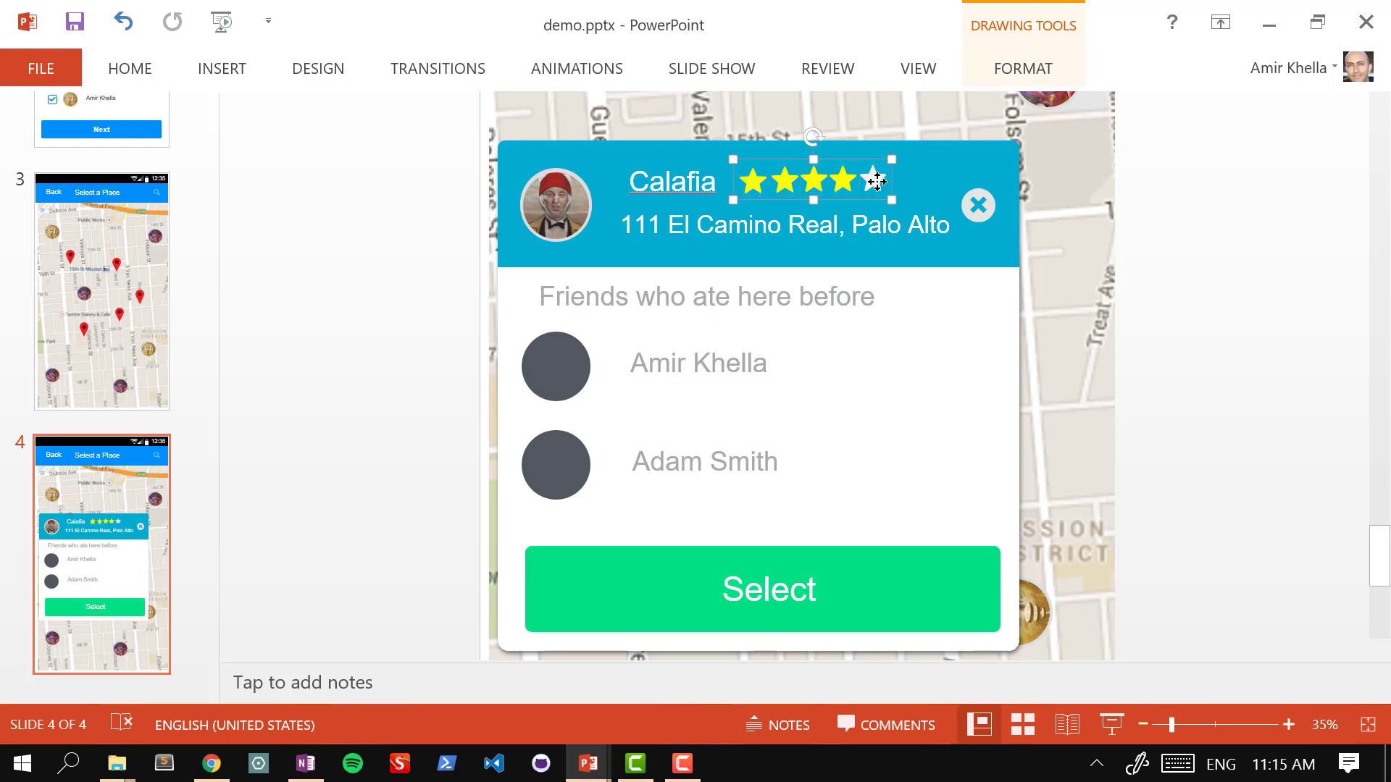
# Step: Undo a stray header move and Ctrl-drag copies of the grouped rating beside the friends' names
pyautogui.keyDown('shift'); pyautogui.click(839, 207); pyautogui.keyUp('shift')
pyautogui.moveTo(839, 207); pyautogui.dragTo(935, 363)
pyautogui.hotkey('ctrl', 'z')
pyautogui.click(1048, 237)
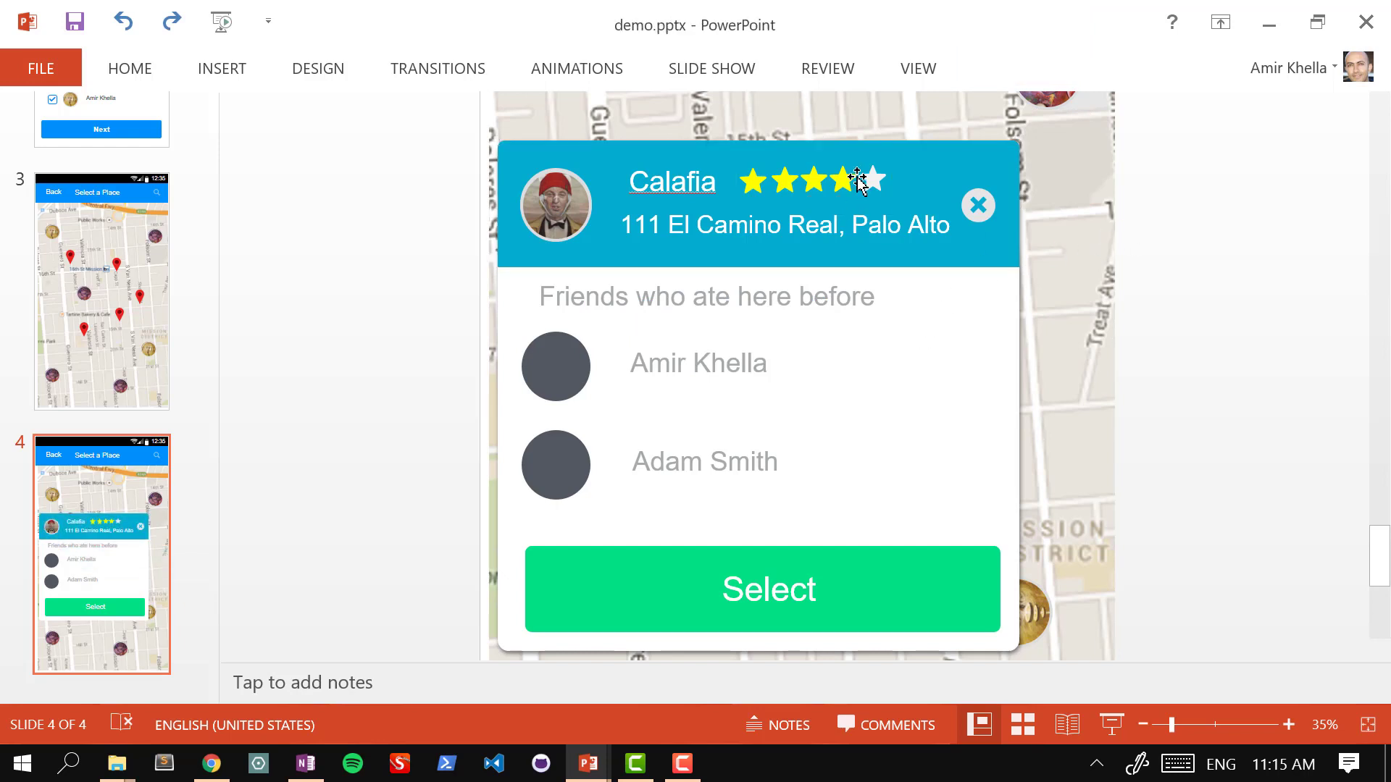
pyautogui.moveTo(834, 182)
pyautogui.mouseDown()
pyautogui.moveTo(855, 196)
pyautogui.moveTo(910, 323)
pyautogui.moveTo(910, 368)
pyautogui.moveTo(898, 357)
pyautogui.moveTo(911, 458)
pyautogui.mouseUp()
# Step: Grey out the second friend's fourth star, leaving a three-star rating
pyautogui.click(946, 458)
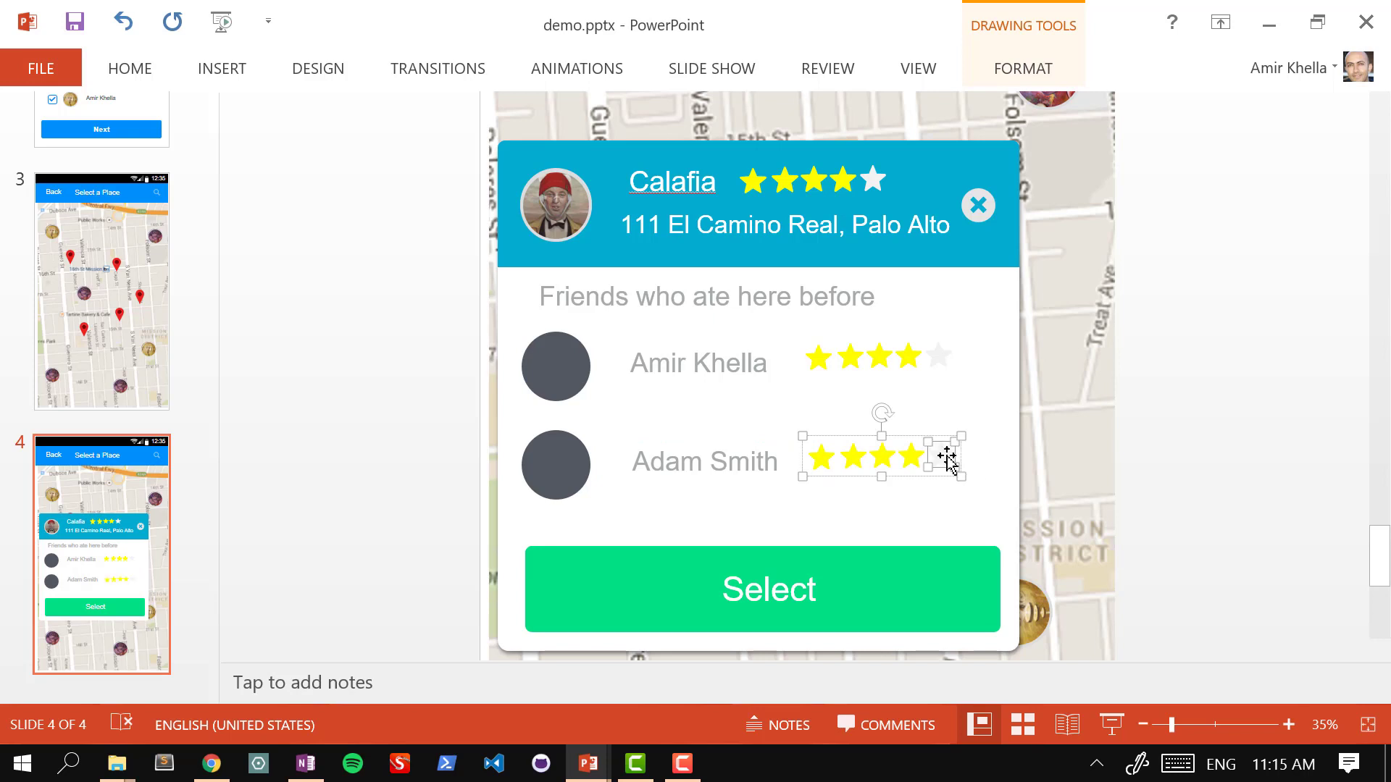
pyautogui.click(913, 458)
pyautogui.hotkey('ctrl', 'shift', 'v')
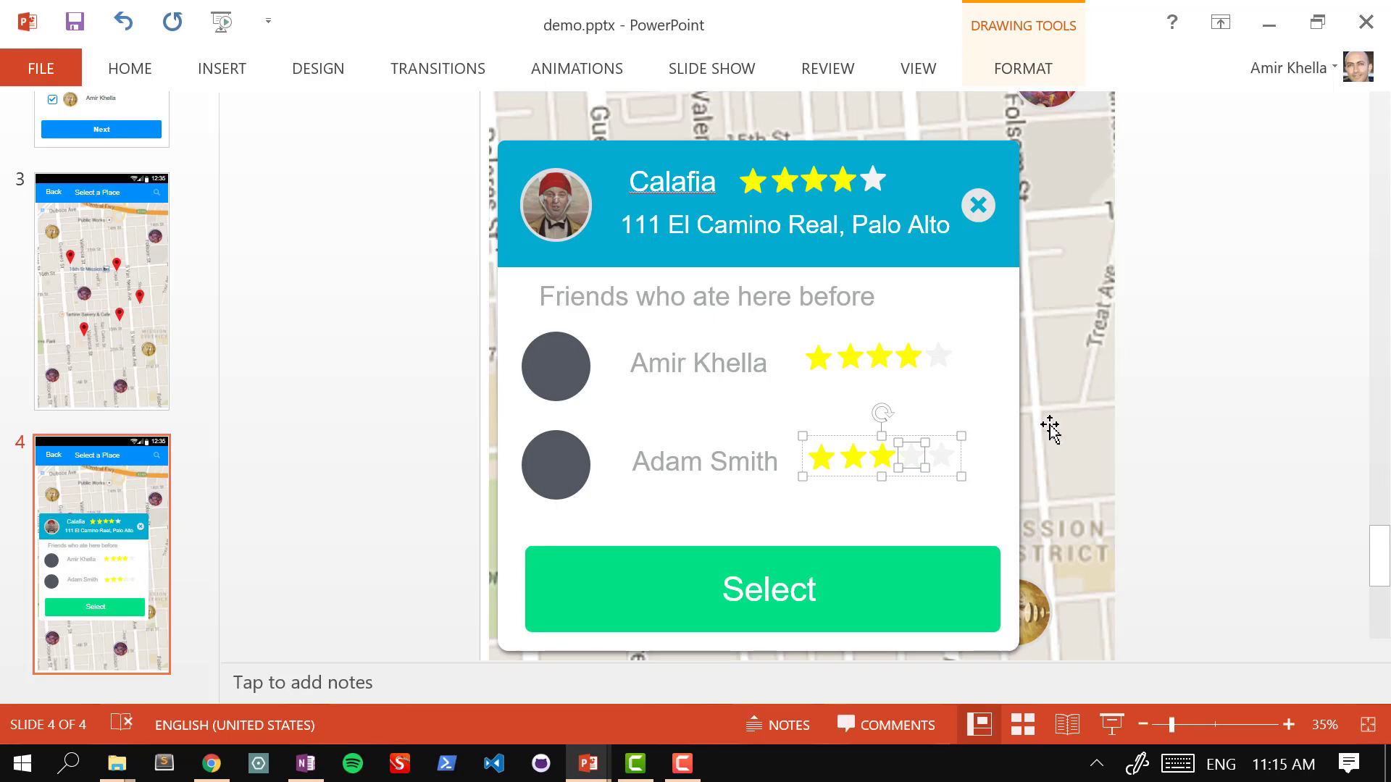
pyautogui.click(953, 500)
pyautogui.click(945, 464)
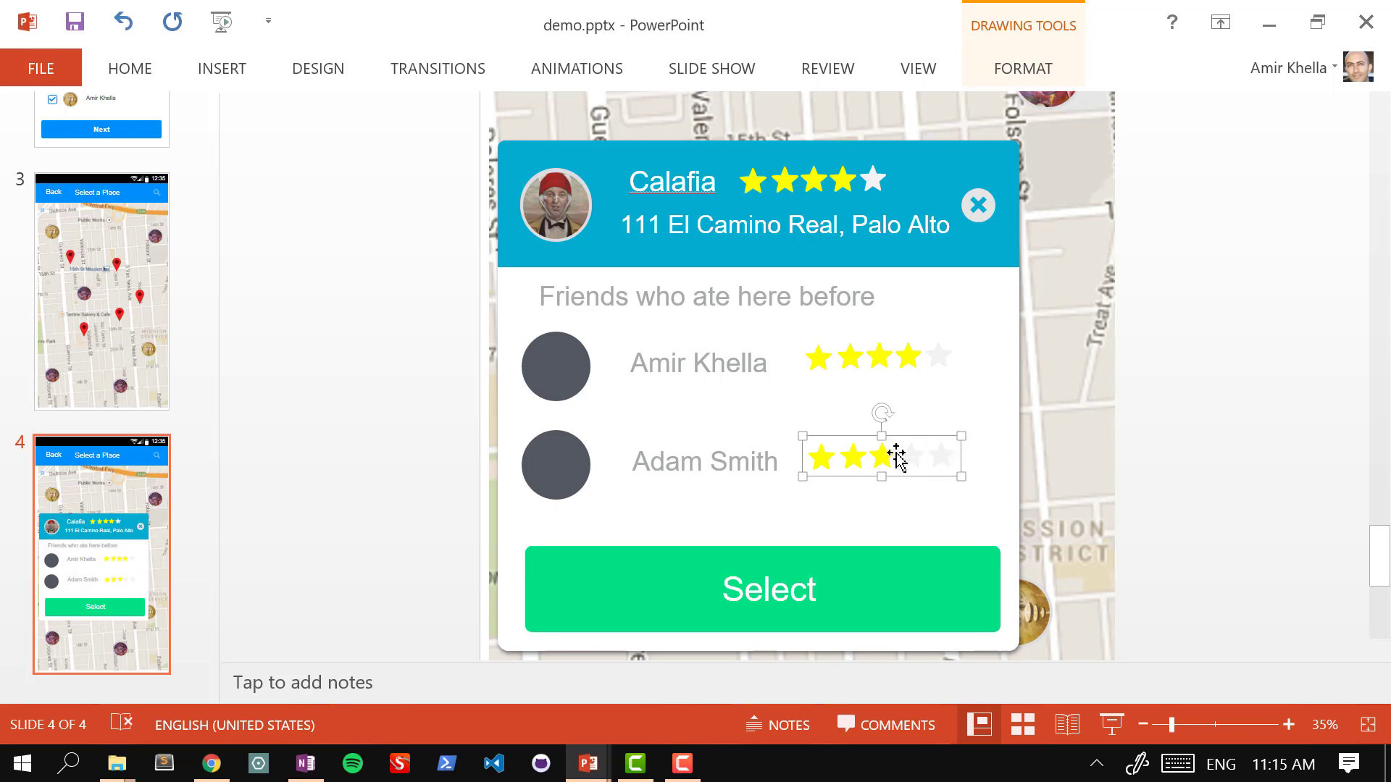
# Step: Turn the first friend's fifth star yellow with F4 for a full five-star rating
pyautogui.click(922, 362)
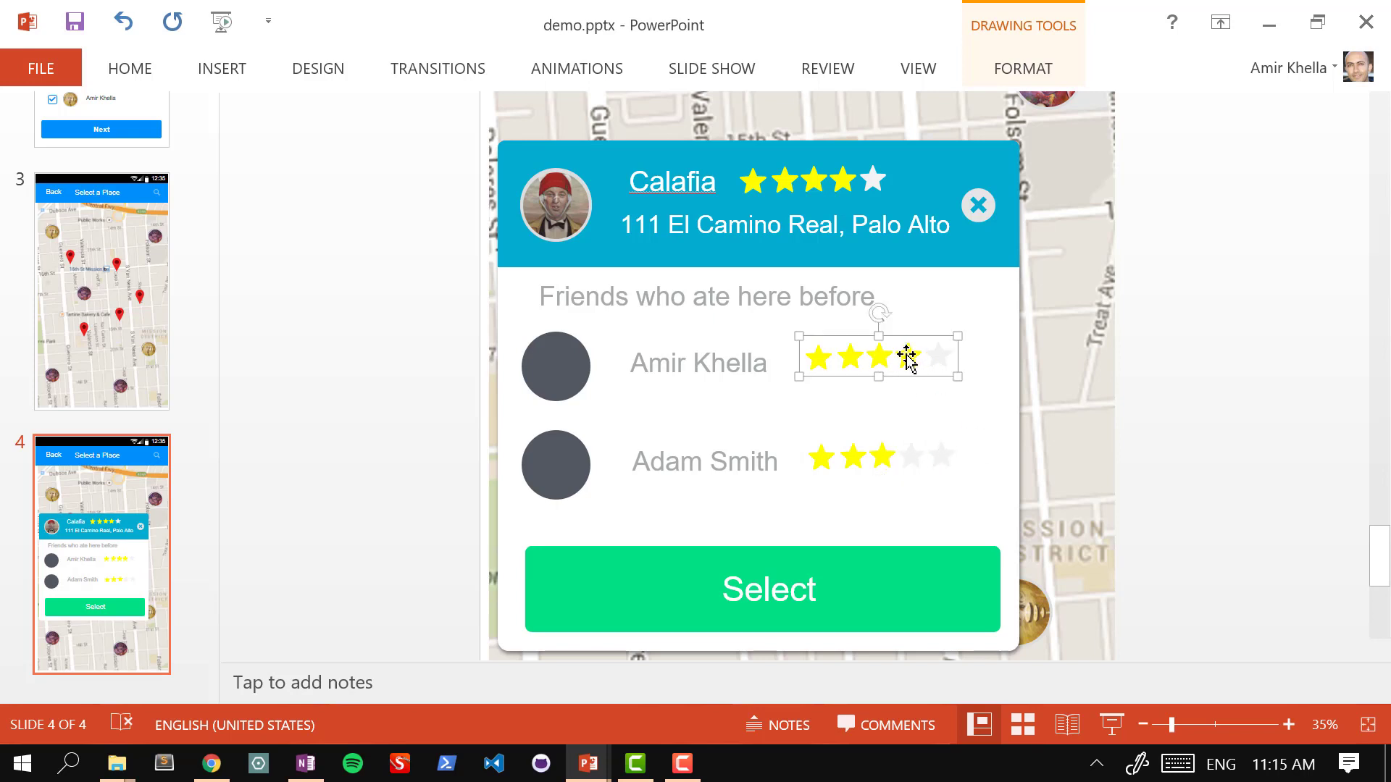
pyautogui.click(907, 357)
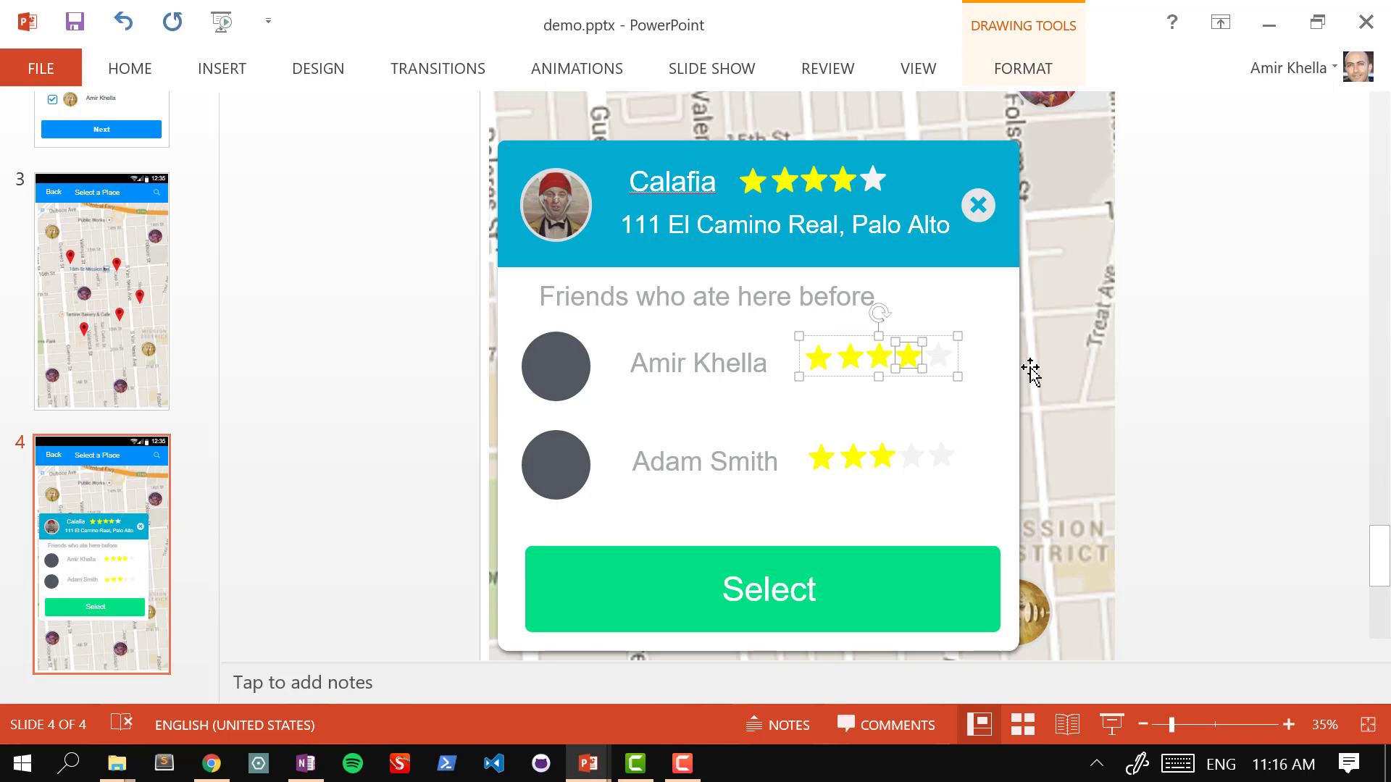
pyautogui.click(956, 360)
pyautogui.press('F4')
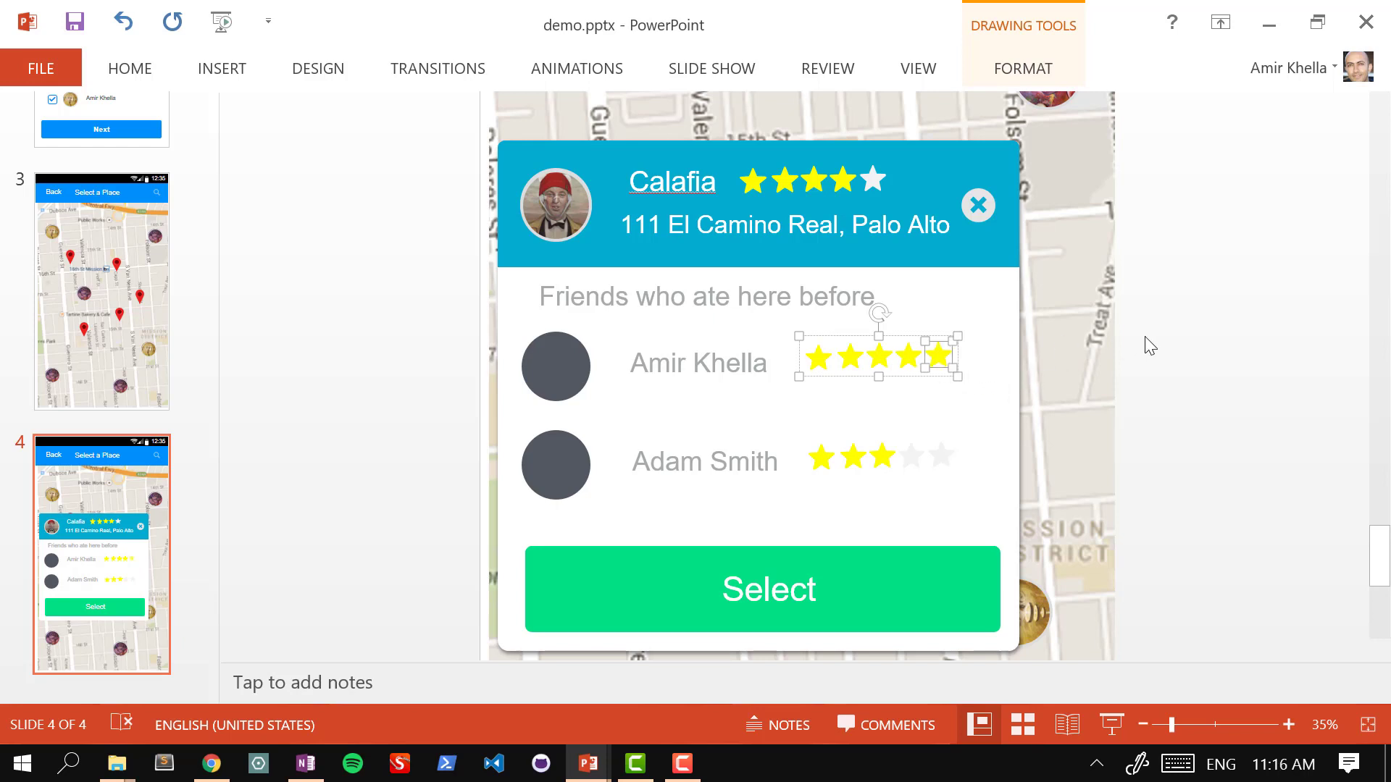
pyautogui.click(1143, 345)
# Step: Review the hand-drawn screen flow sketch in OneNote, then bring up slide 2, Invite Friends, in PowerPoint
pyautogui.scroll(-3, 1167, 326)
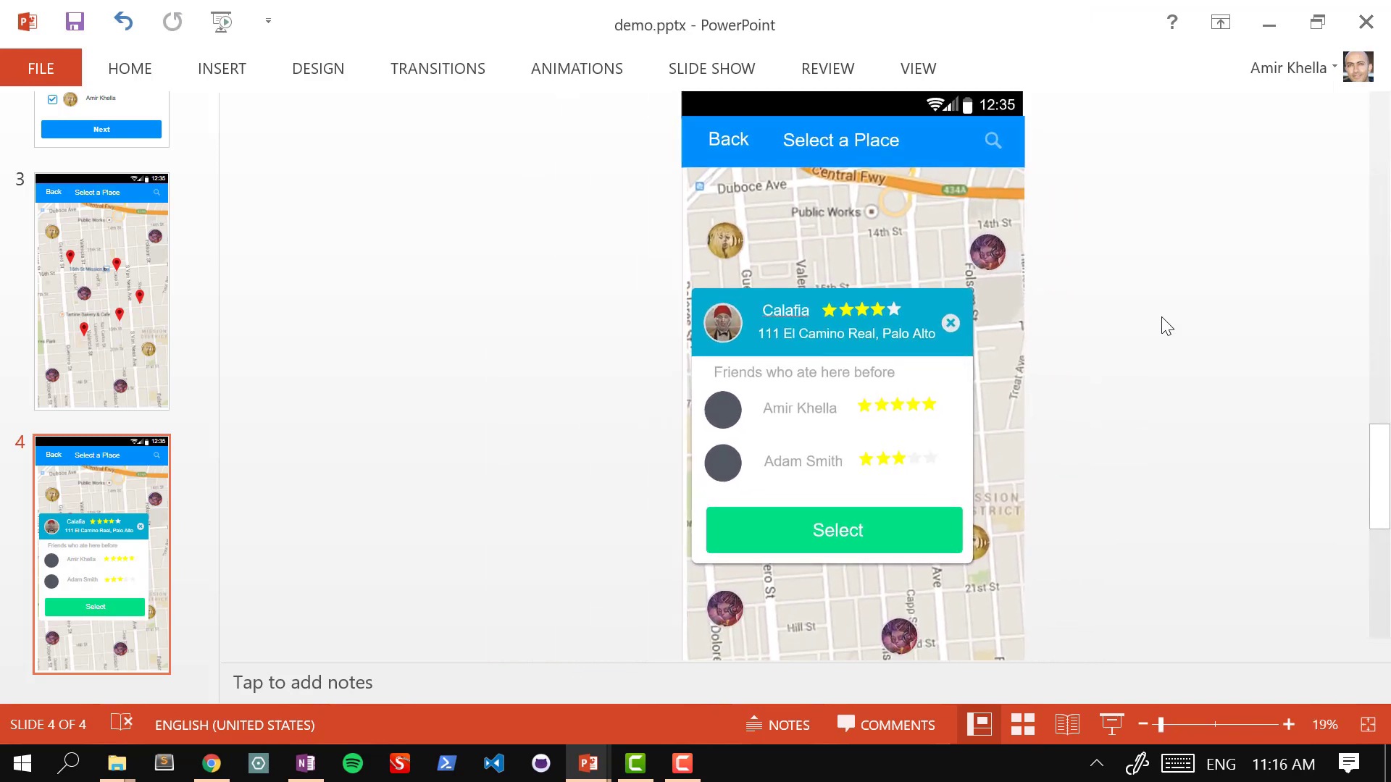
pyautogui.scroll(-1, 1164, 323)
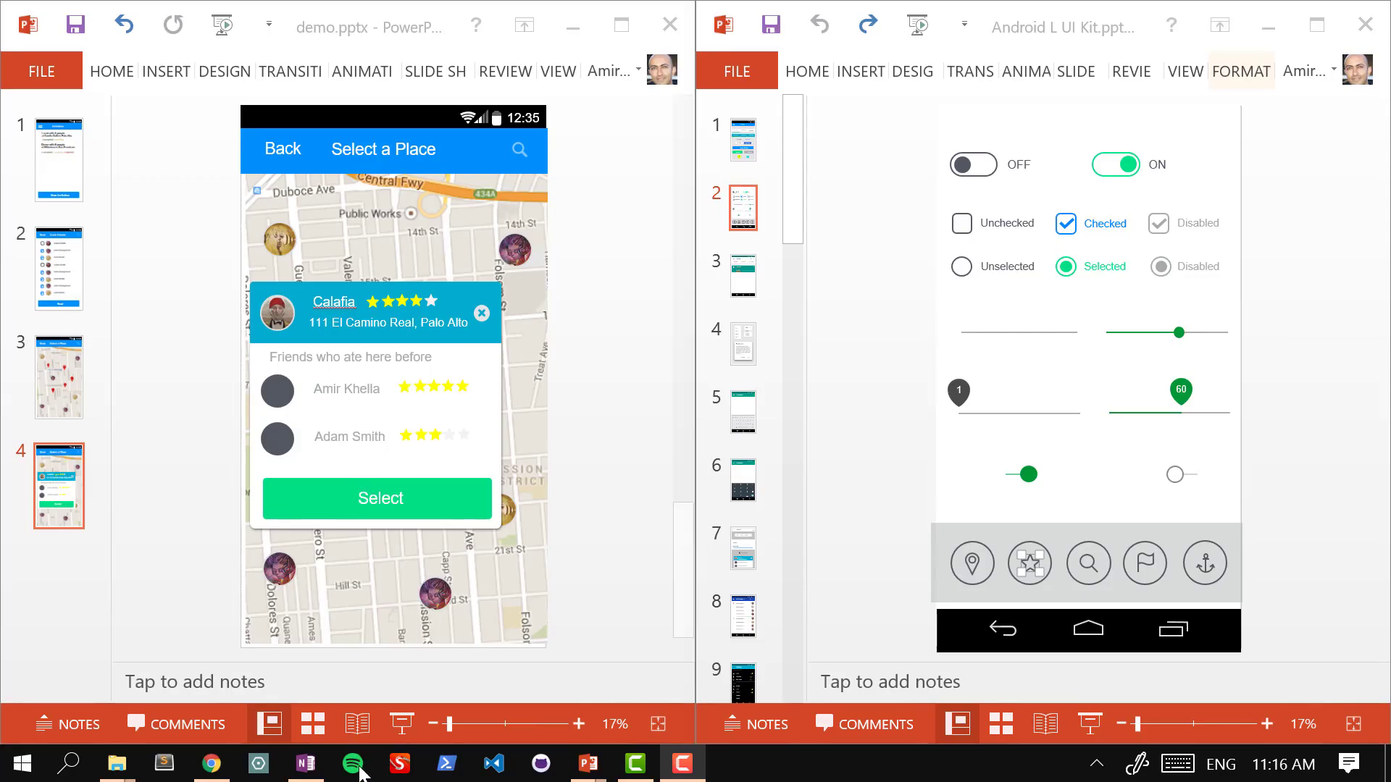
pyautogui.click(305, 763)
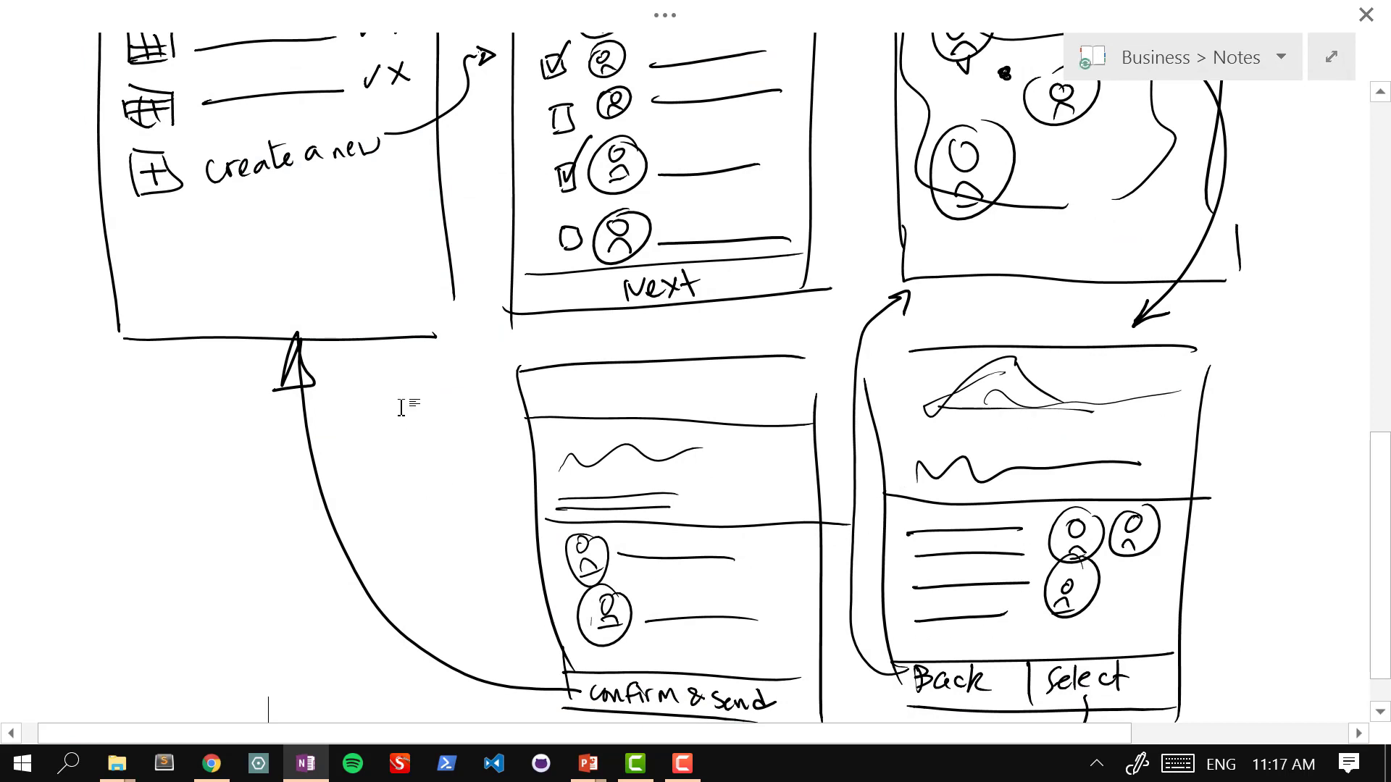
pyautogui.click(589, 763)
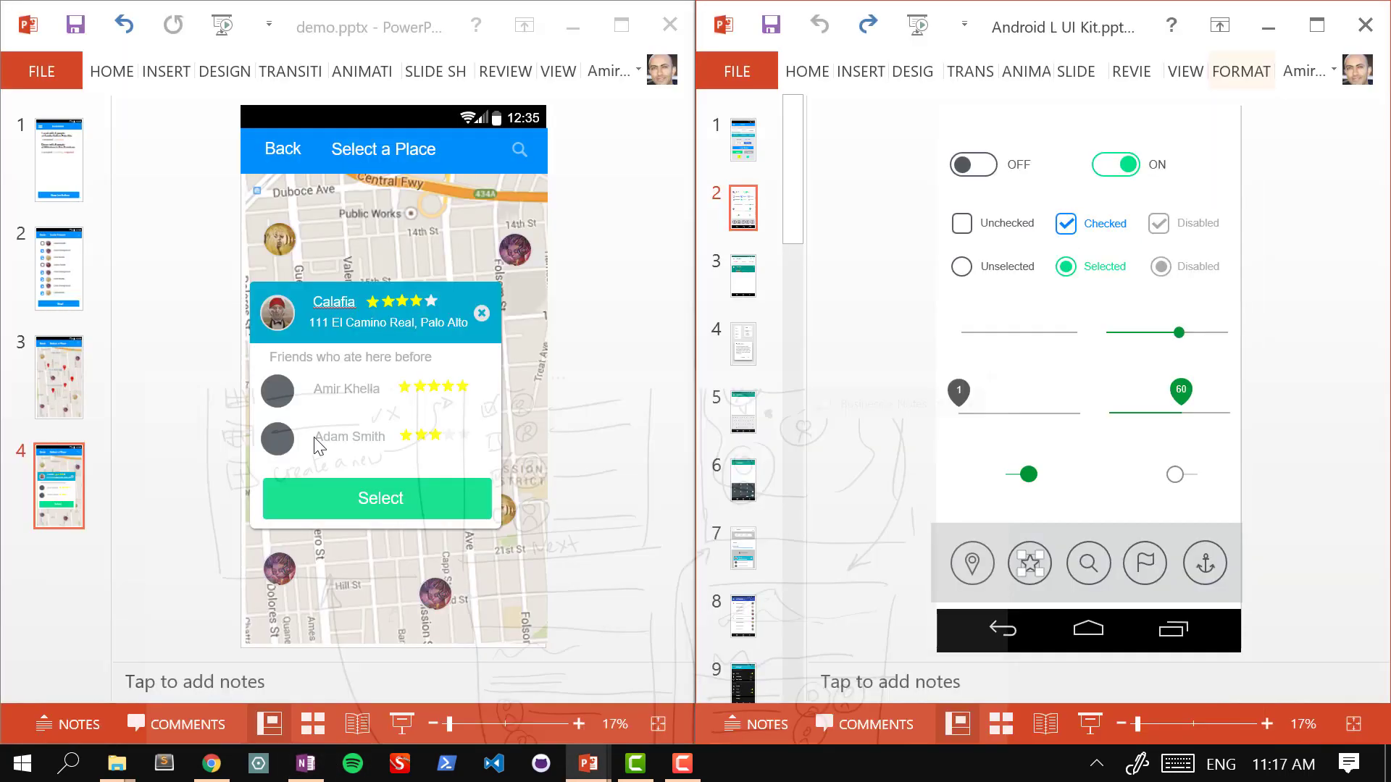
pyautogui.click(80, 306)
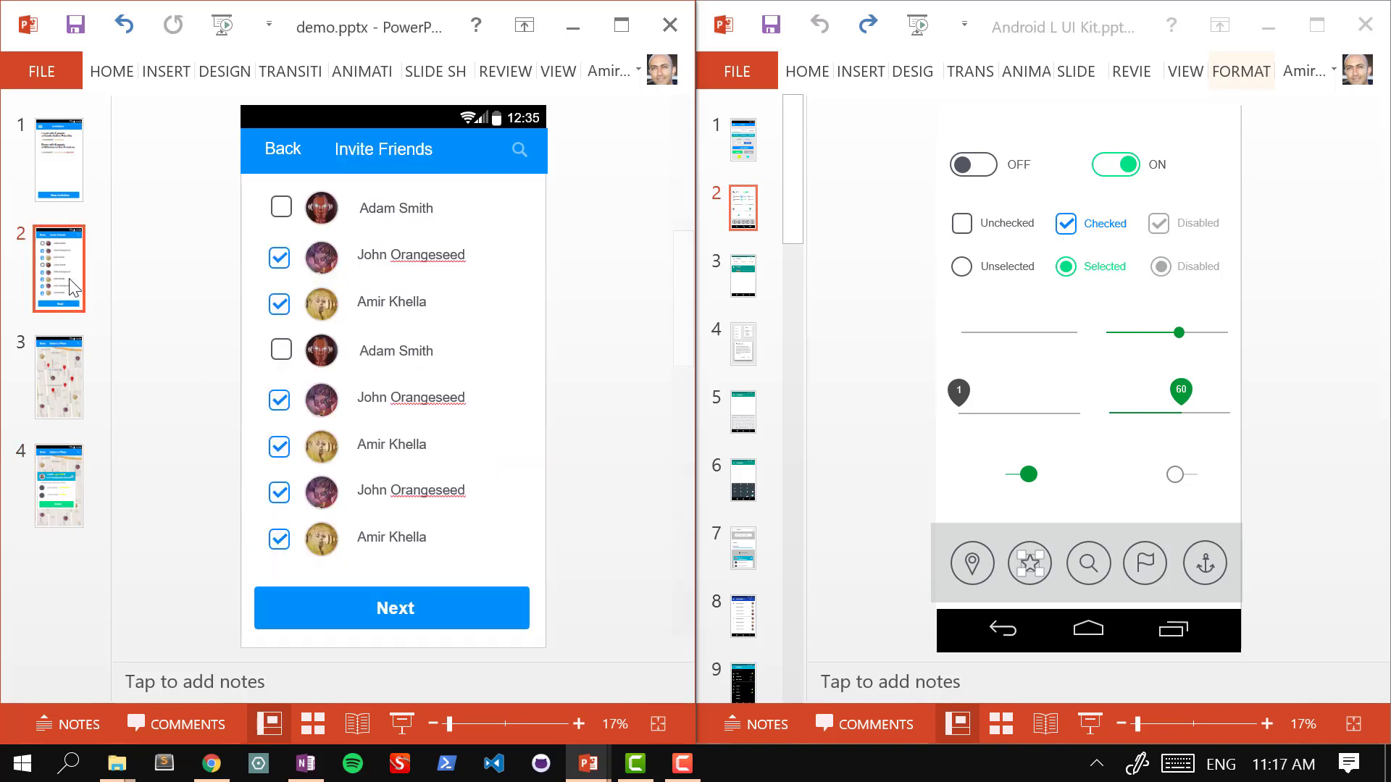
# Step: Duplicate the Invitations Friends slide, move the copy to the end, and retitle it 'Confirm Invitation'
pyautogui.rightClick(58, 270)
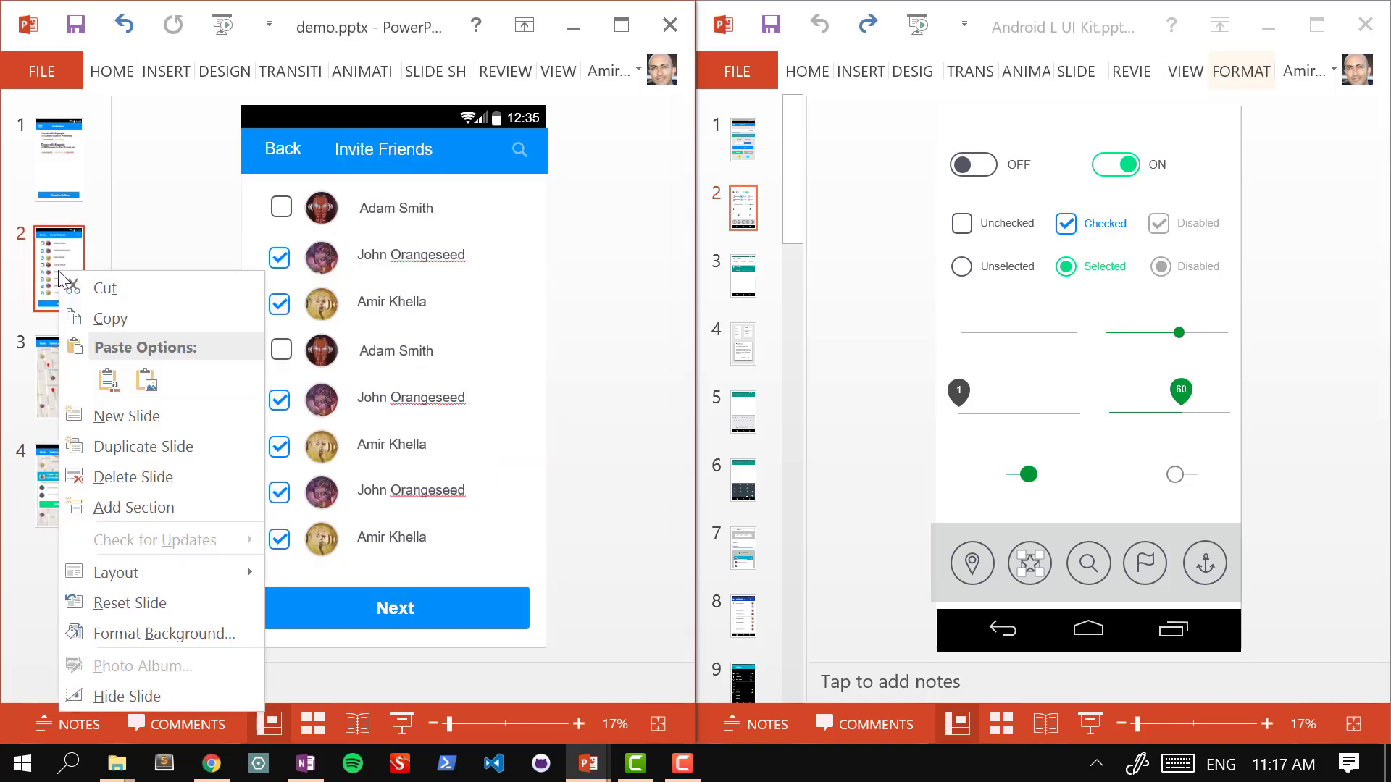
pyautogui.click(207, 451)
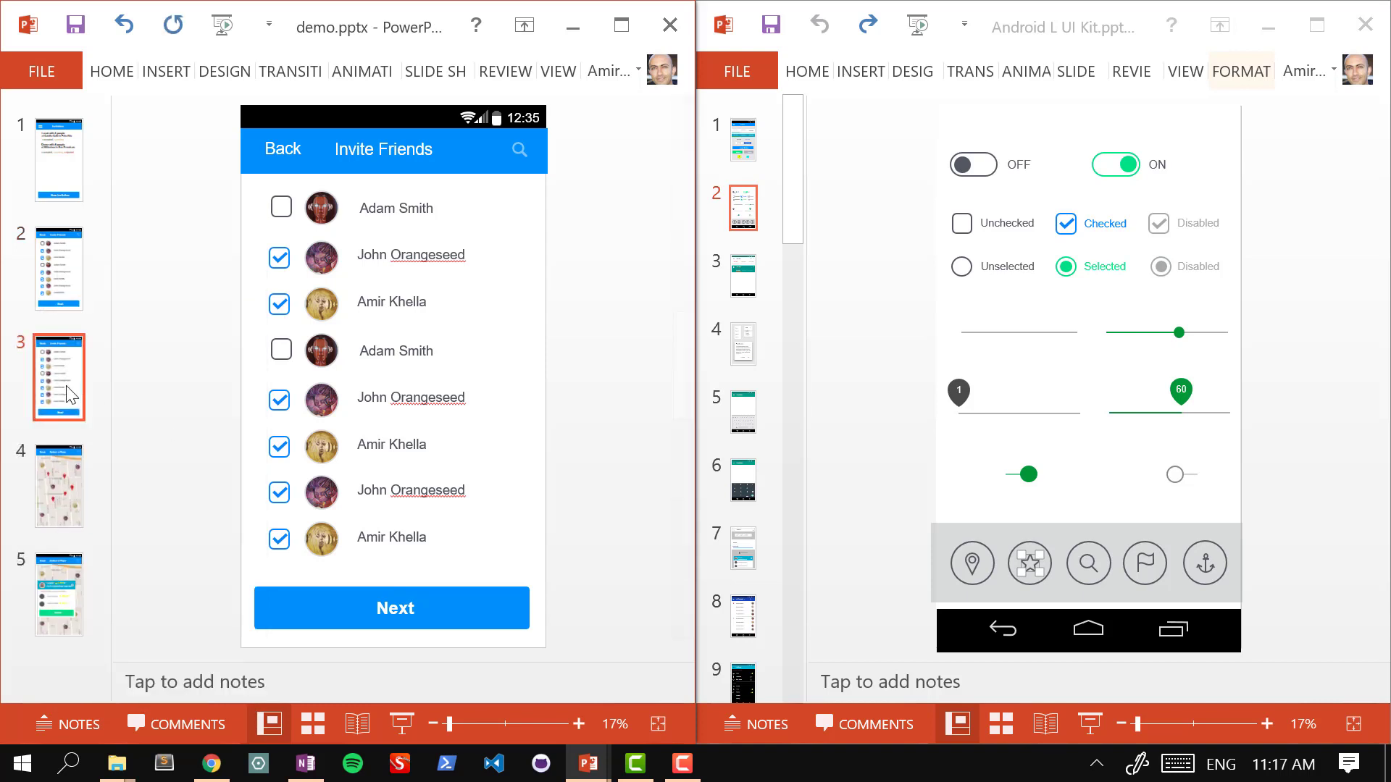
pyautogui.moveTo(60, 376); pyautogui.dragTo(69, 624)
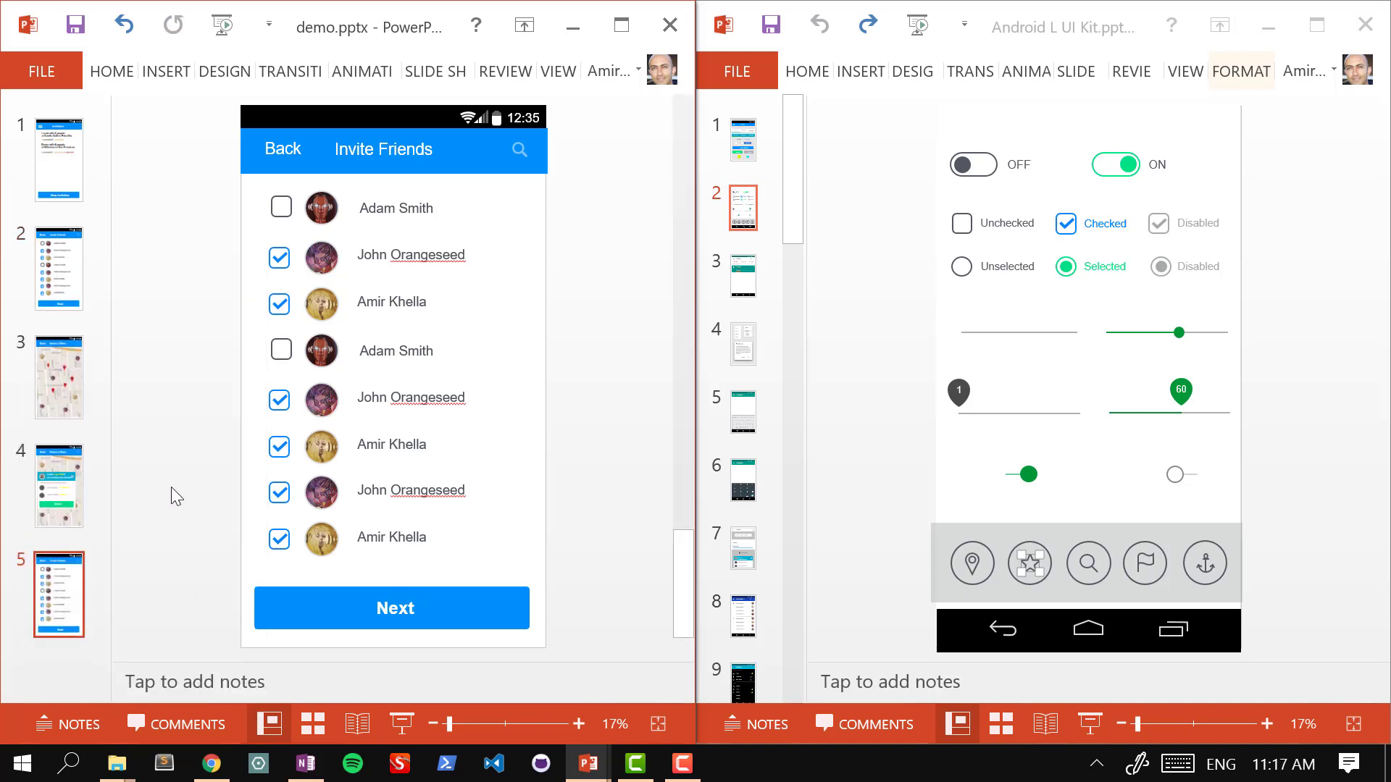
pyautogui.tripleClick(397, 149)
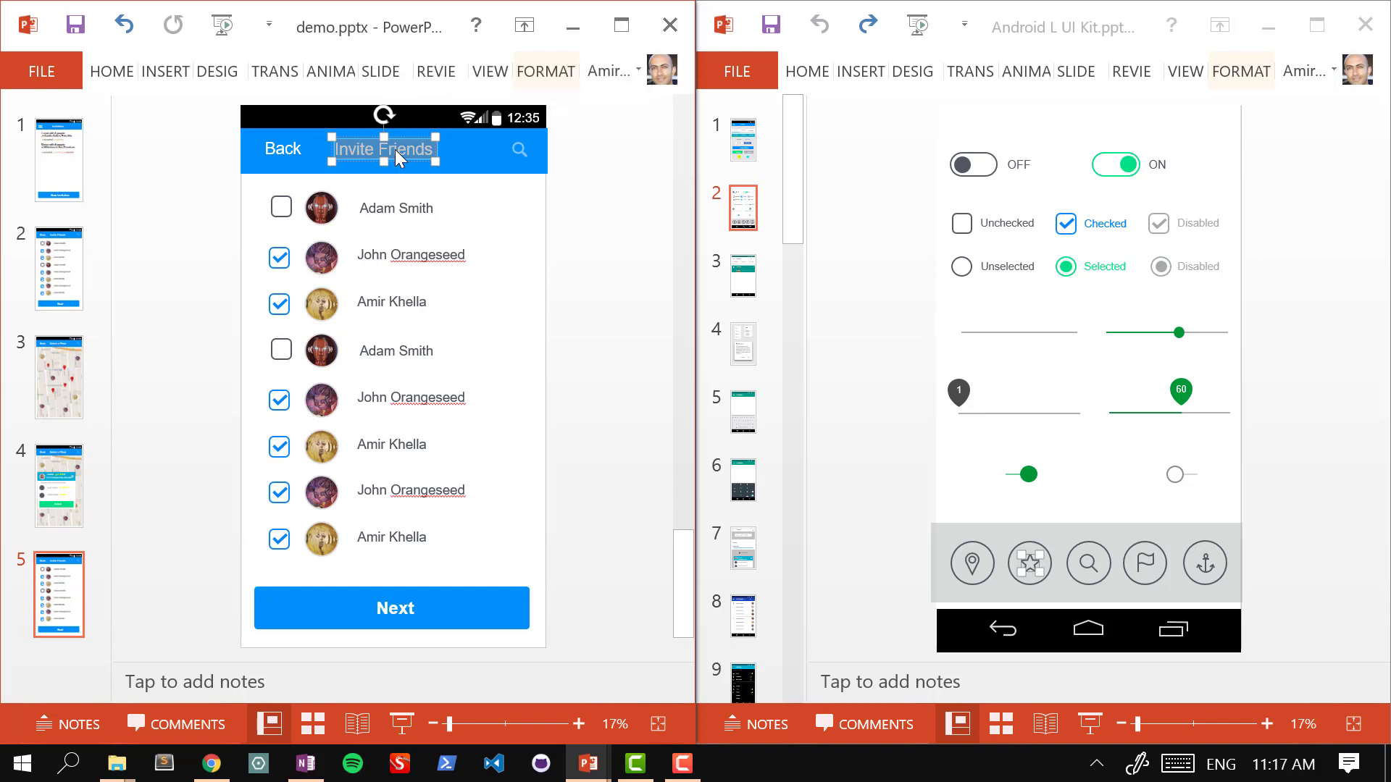
pyautogui.write('Confirm')
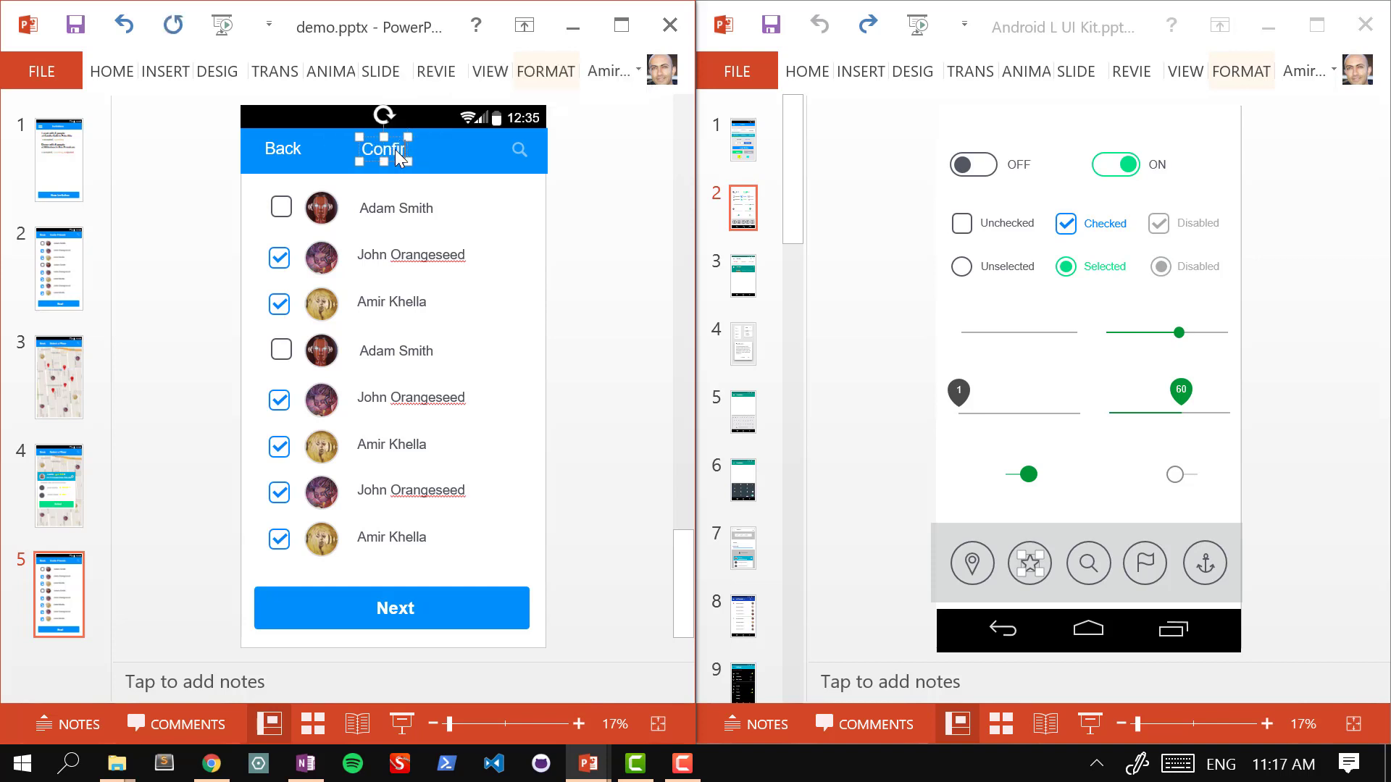
pyautogui.write(' Invitation')
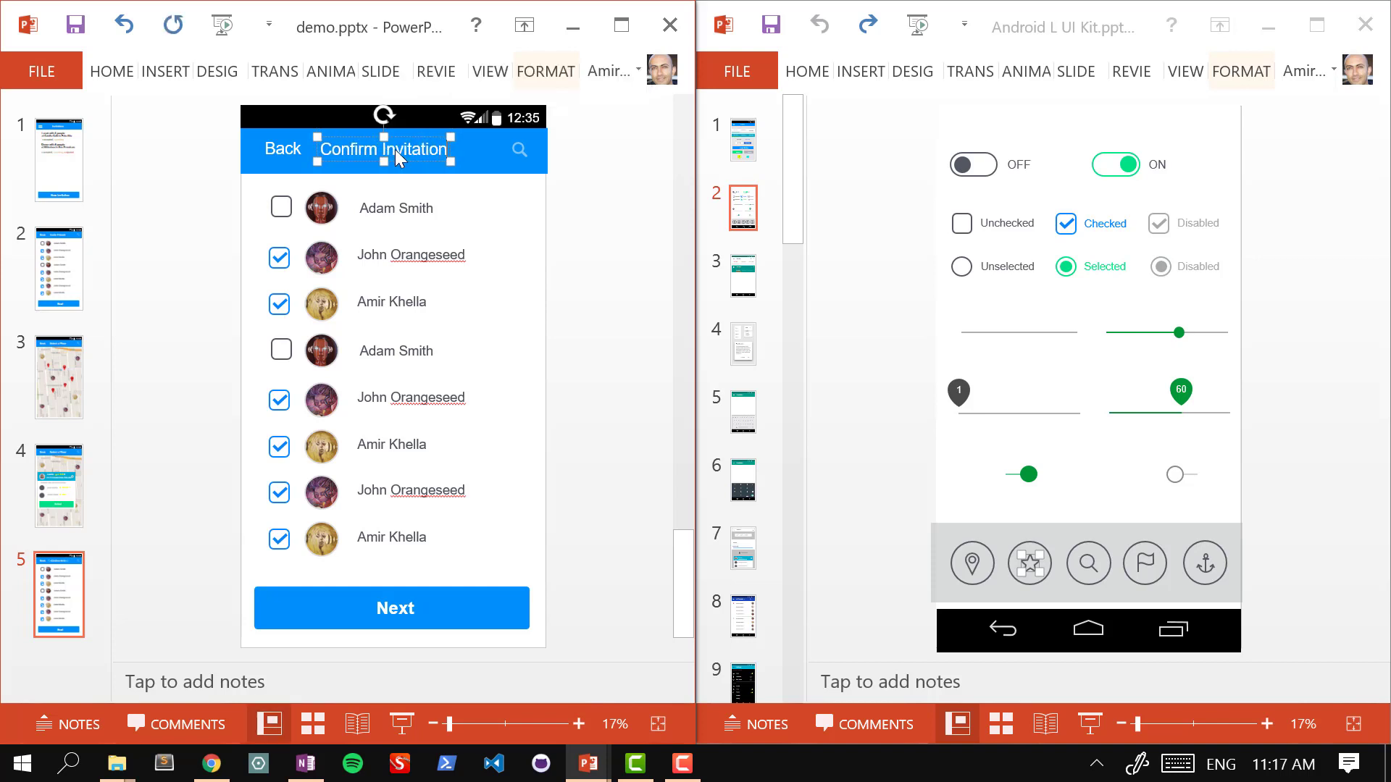
pyautogui.click(638, 178)
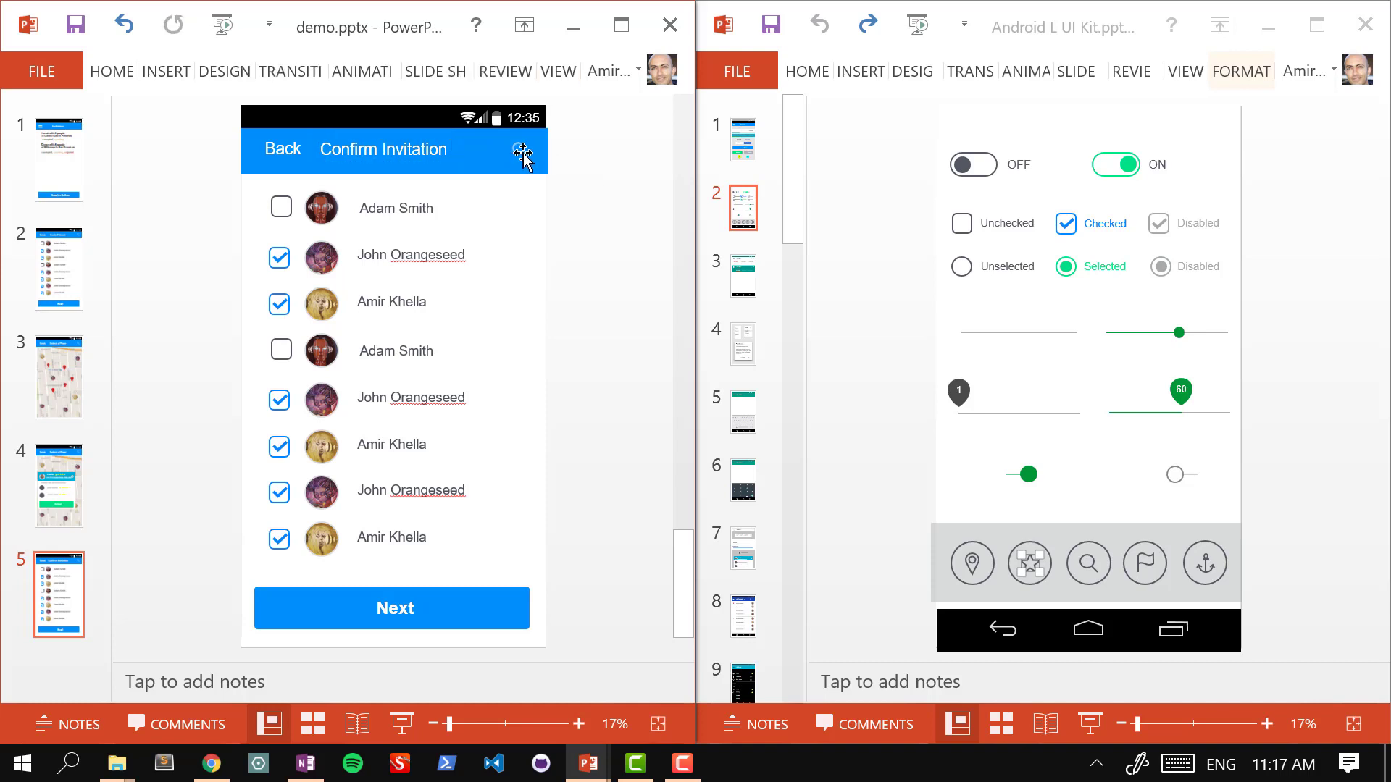
# Step: Delete the search icon and the two unchecked contact rows from the new slide
pyautogui.click(521, 151)
pyautogui.press('Delete')
pyautogui.moveTo(203, 196); pyautogui.dragTo(498, 226)
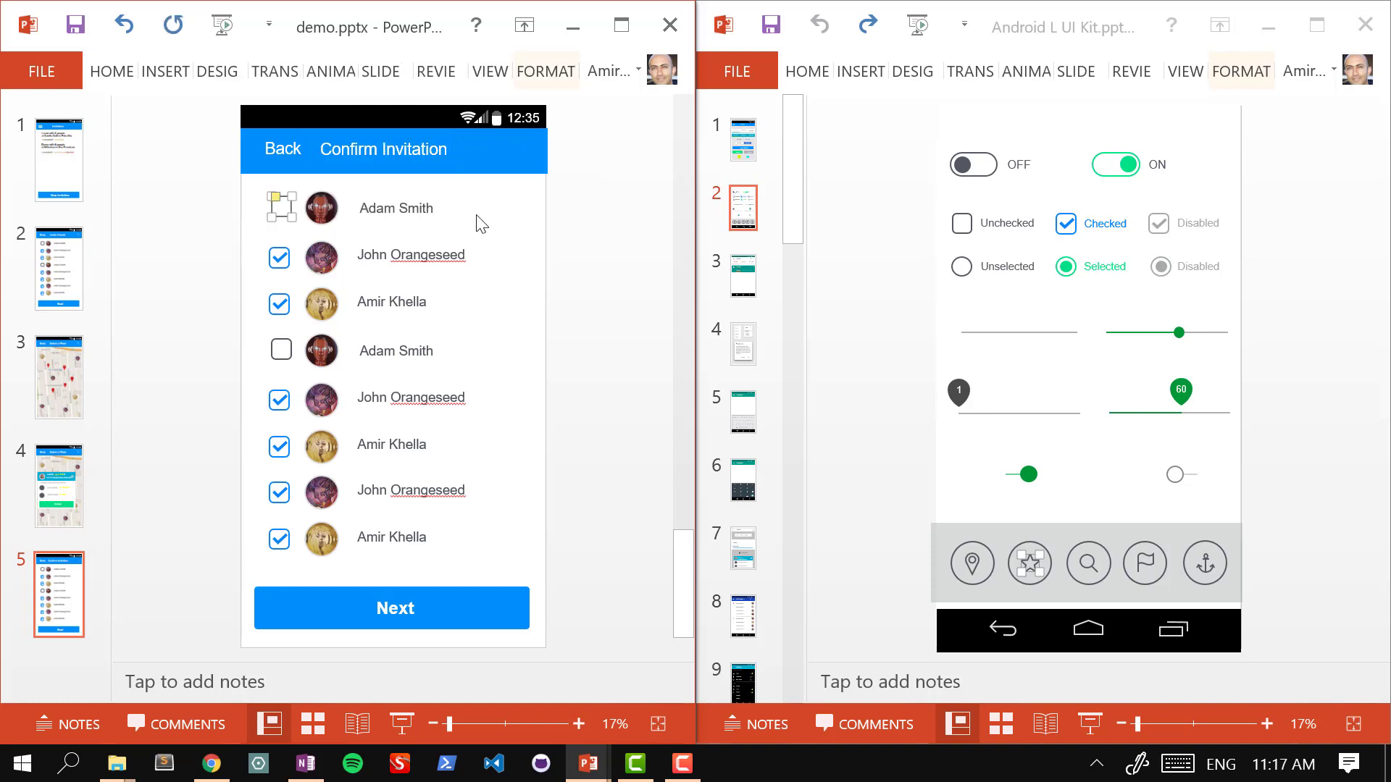
pyautogui.moveTo(210, 180); pyautogui.dragTo(537, 231)
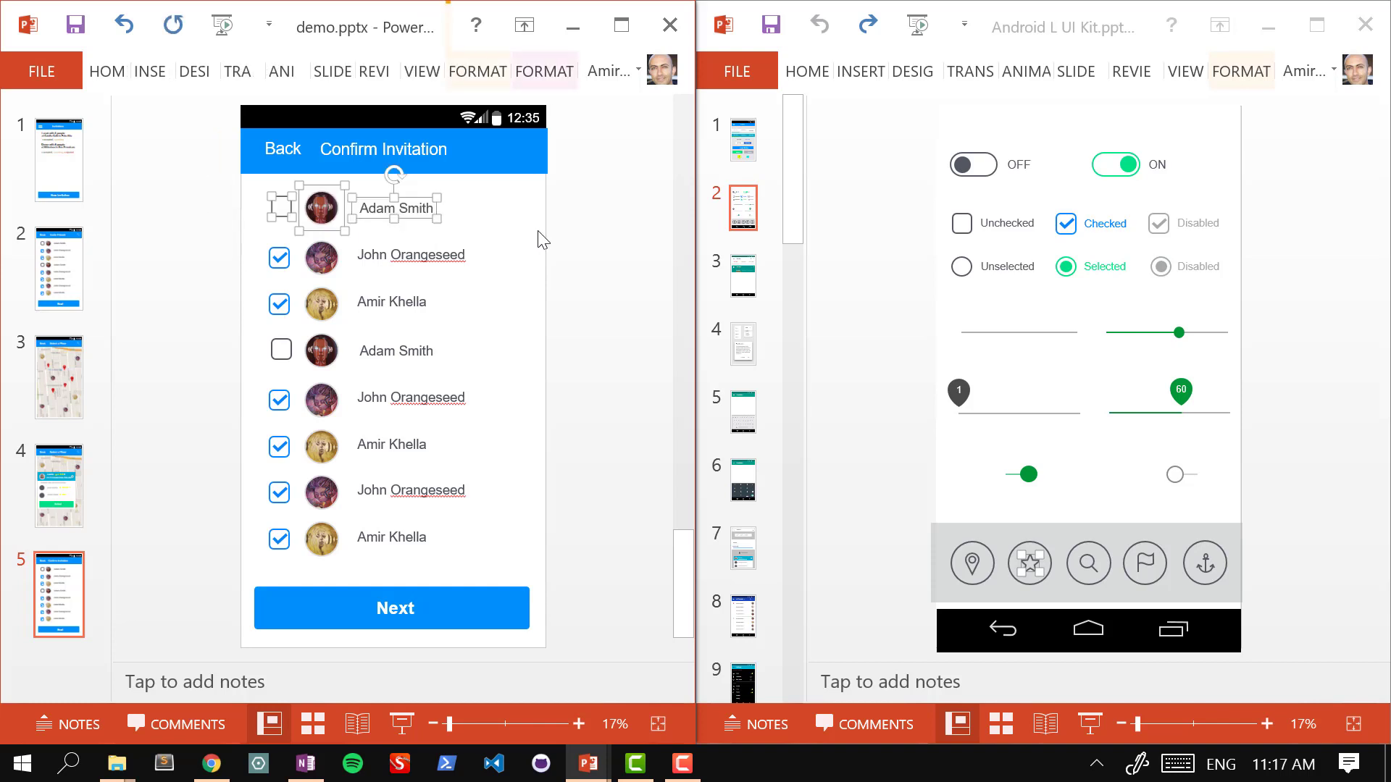
pyautogui.press('Delete')
pyautogui.moveTo(220, 324); pyautogui.dragTo(507, 376)
pyautogui.press('Delete')
# Step: Close the gap in the contact list and shift the six remaining rows into place
pyautogui.moveTo(196, 360); pyautogui.dragTo(521, 571)
pyautogui.moveTo(323, 355); pyautogui.dragTo(323, 353)
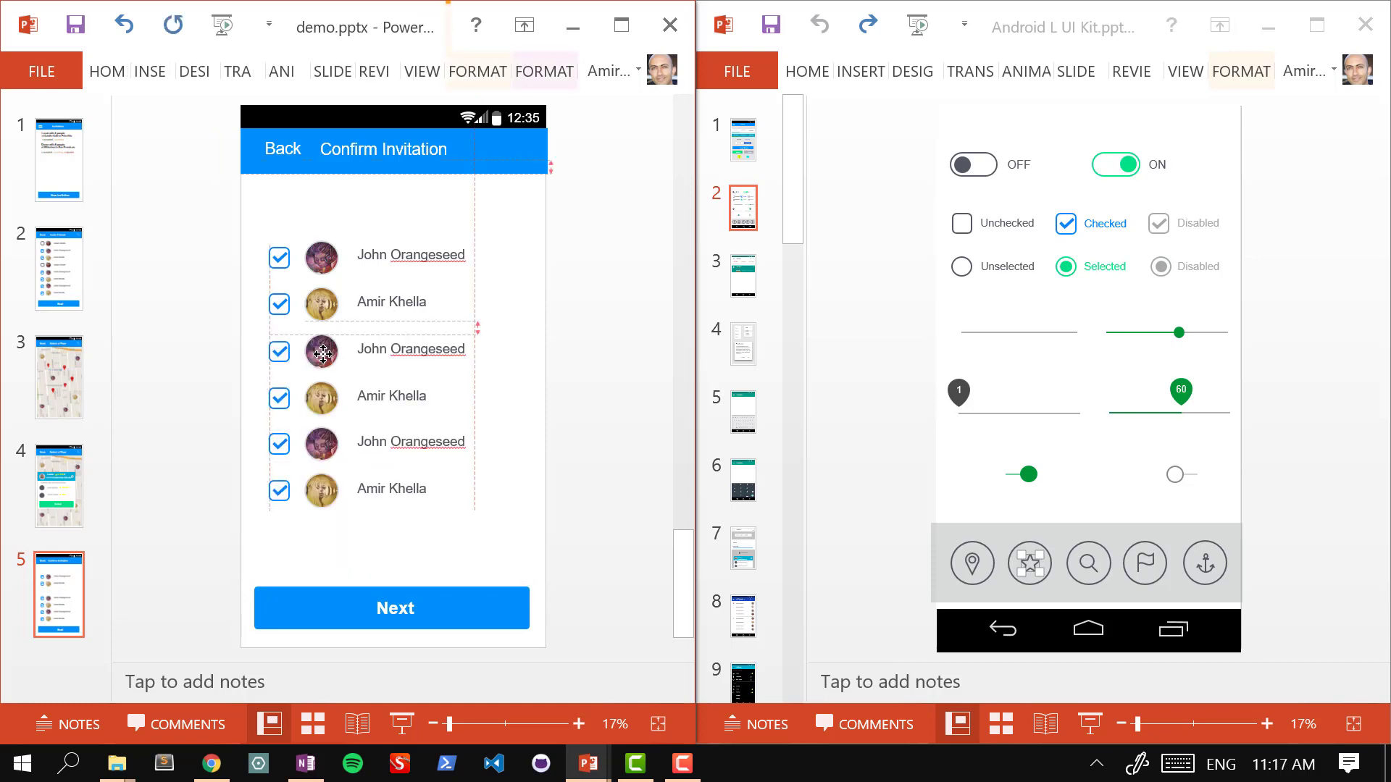
pyautogui.moveTo(206, 202); pyautogui.dragTo(499, 563)
pyautogui.moveTo(334, 326); pyautogui.dragTo(333, 320)
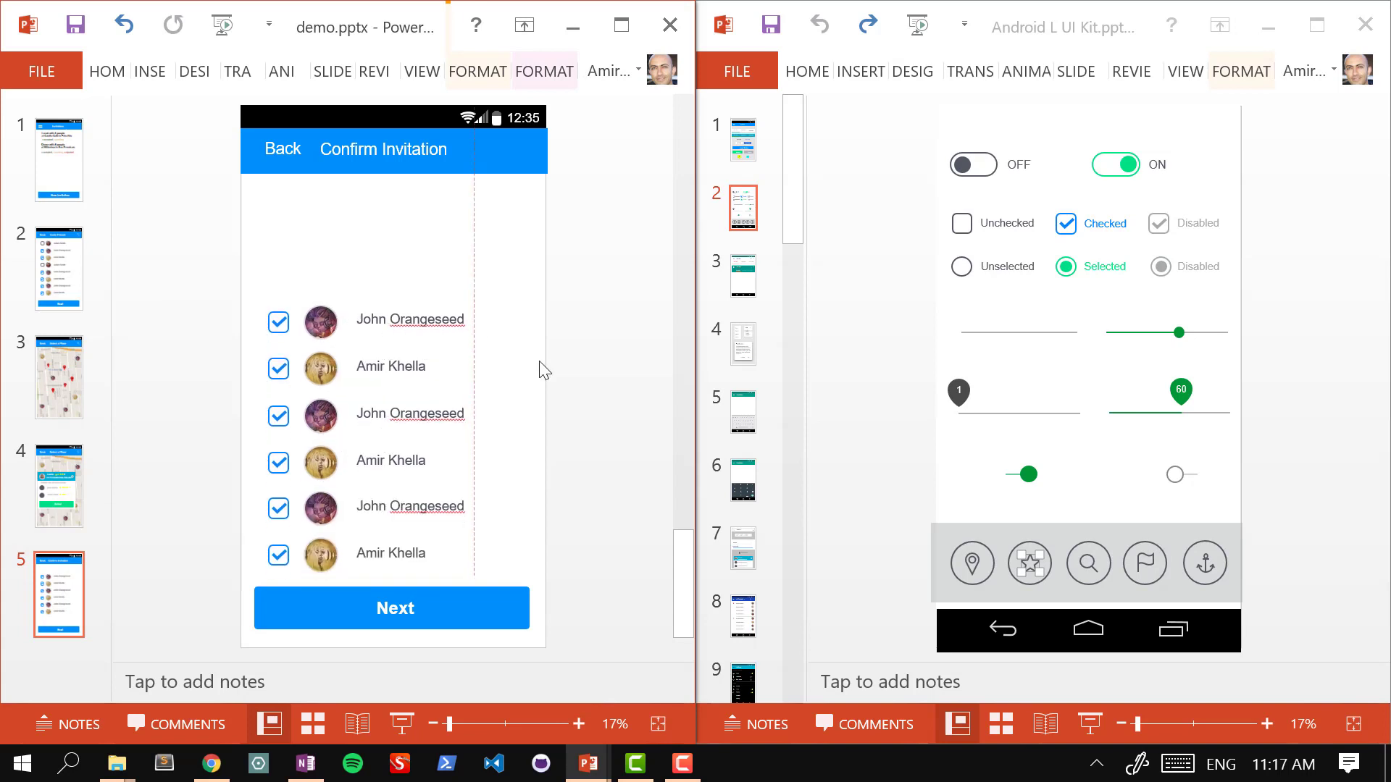
# Step: Select and copy the whole Calafia restaurant banner on the Select a Place map slide
pyautogui.click(450, 440)
pyautogui.click(71, 494)
pyautogui.click(277, 313)
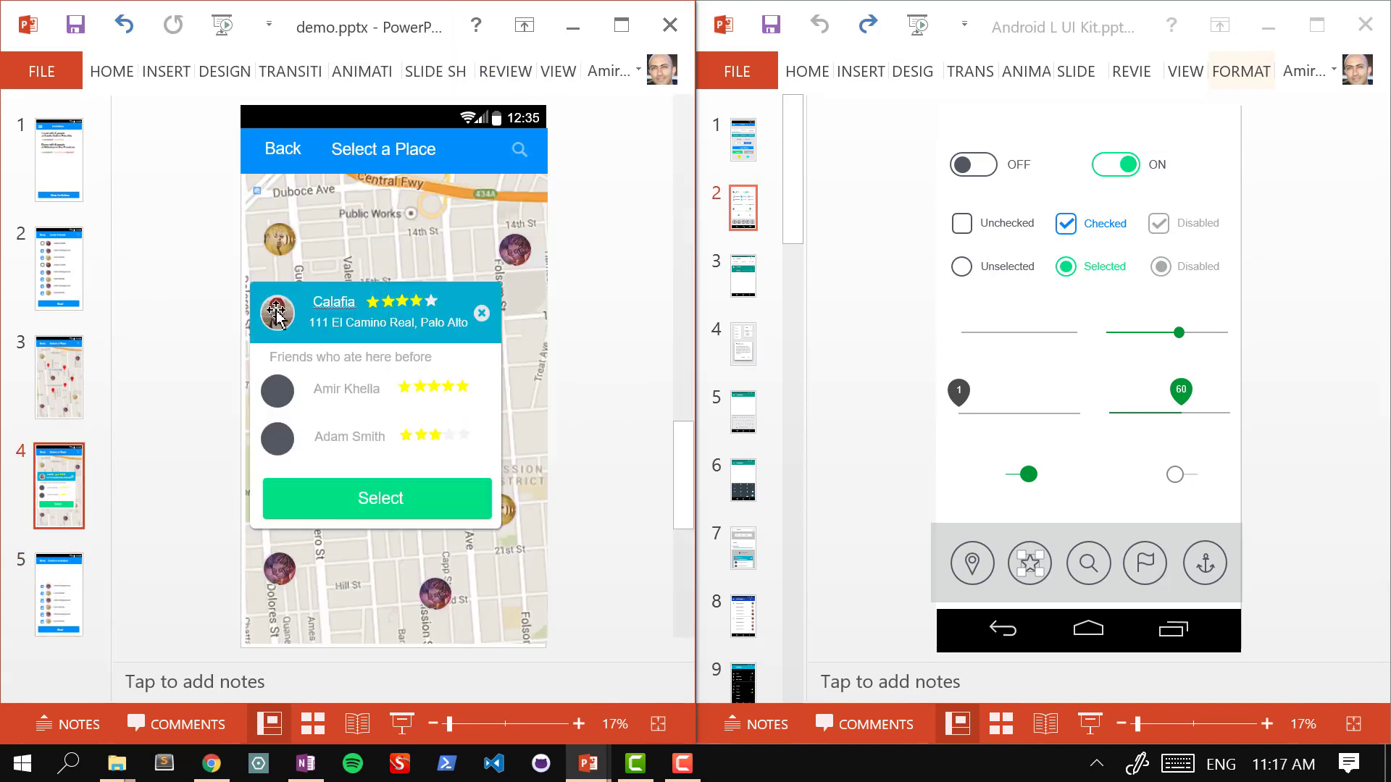
pyautogui.click(183, 286)
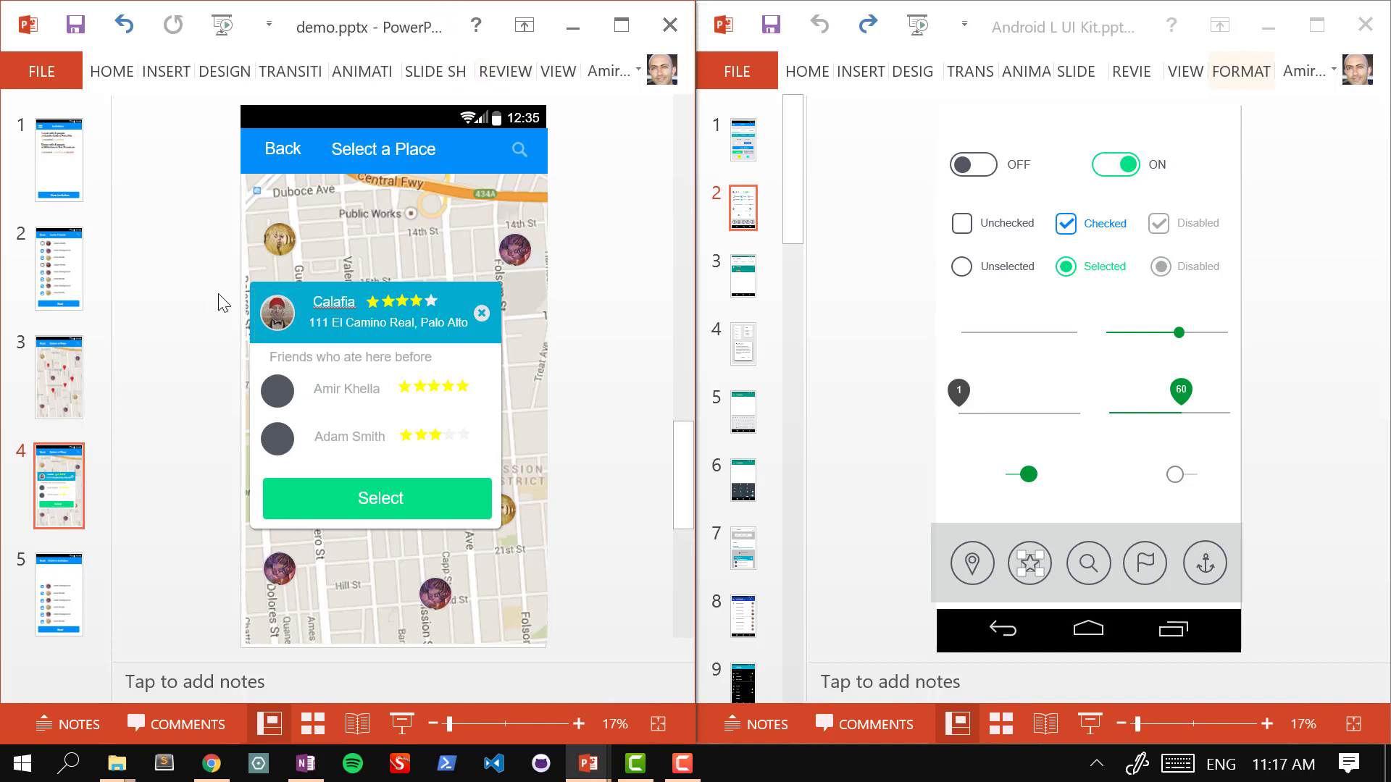
pyautogui.click(281, 318)
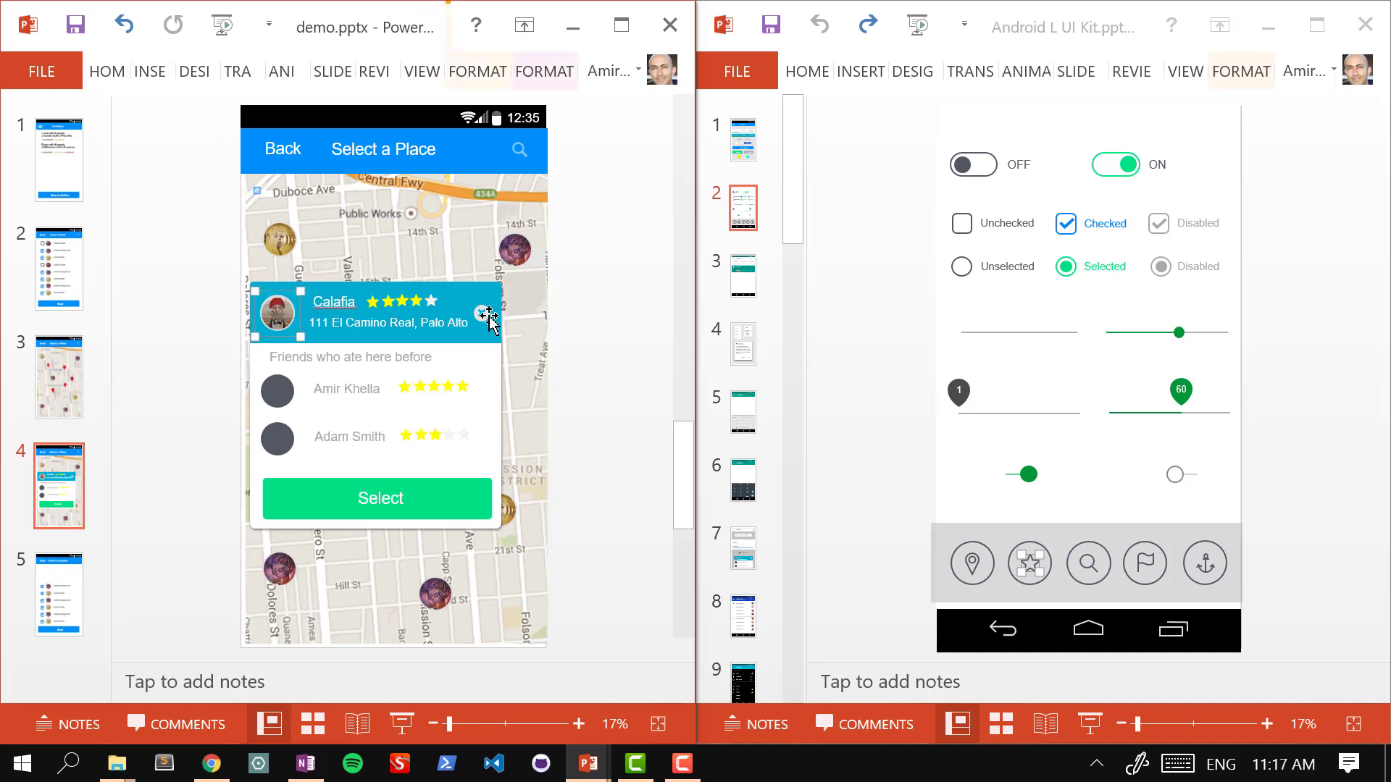
pyautogui.click(465, 315)
pyautogui.moveTo(213, 276); pyautogui.dragTo(528, 349)
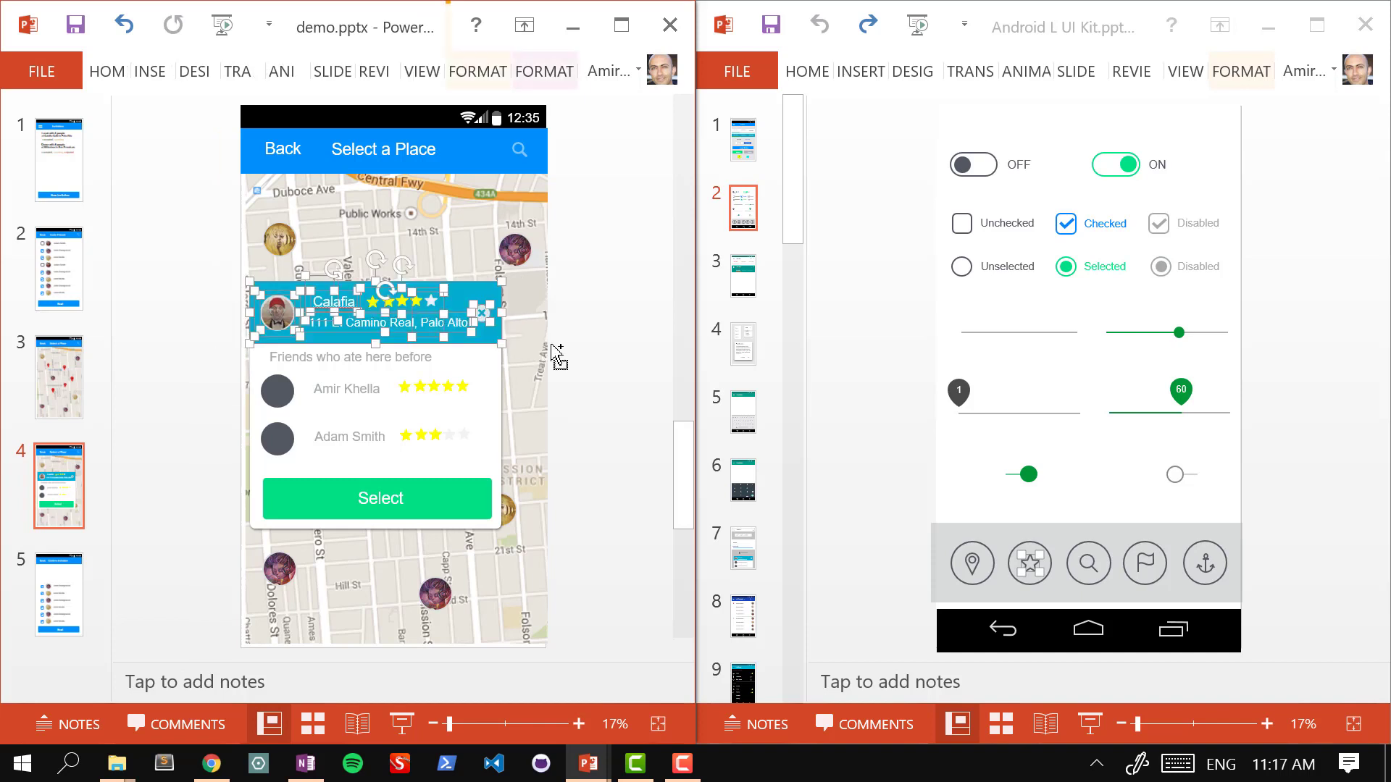
pyautogui.hotkey('ctrl', 'c')
# Step: Paste the banner below the Confirm Invitation header and delete its close icon
pyautogui.click(111, 575)
pyautogui.hotkey('ctrl', 'v')
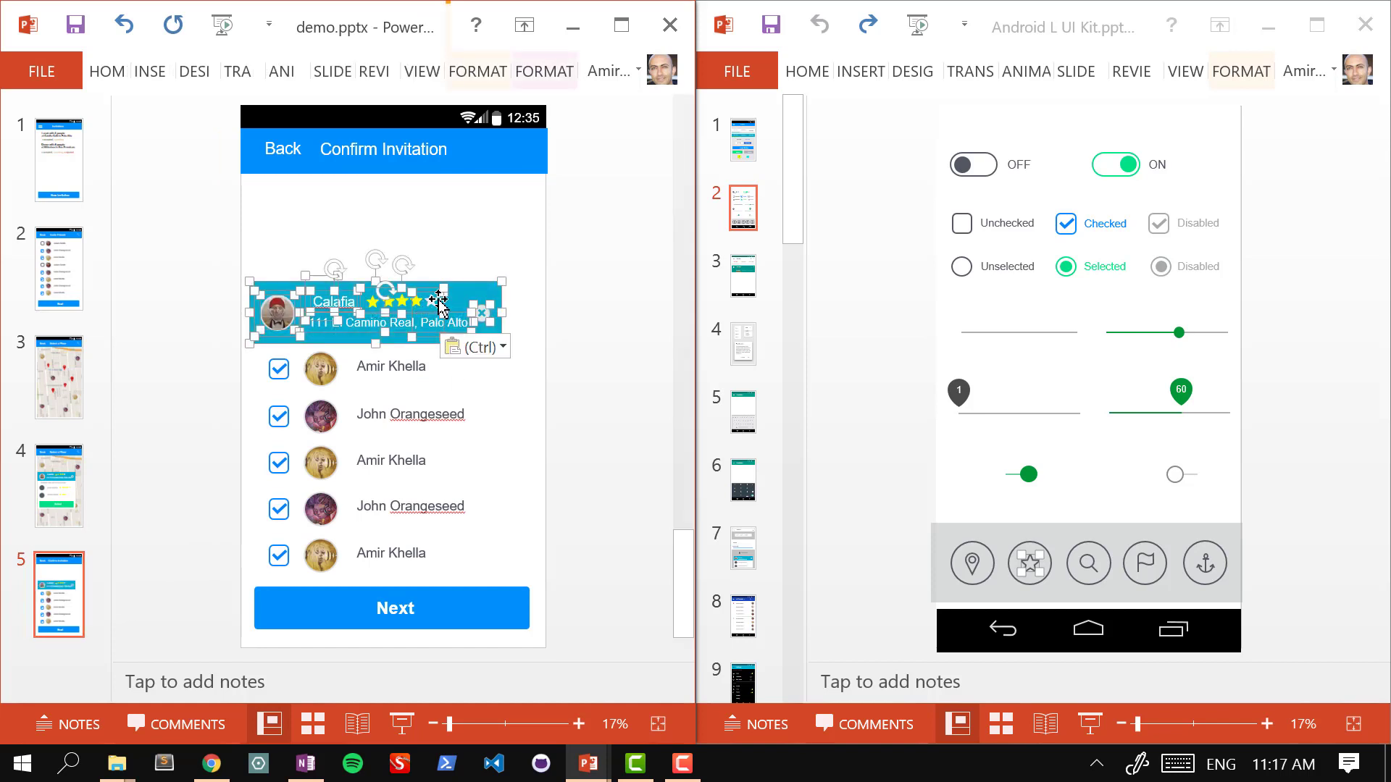
pyautogui.moveTo(438, 284); pyautogui.dragTo(491, 215)
pyautogui.click(572, 228)
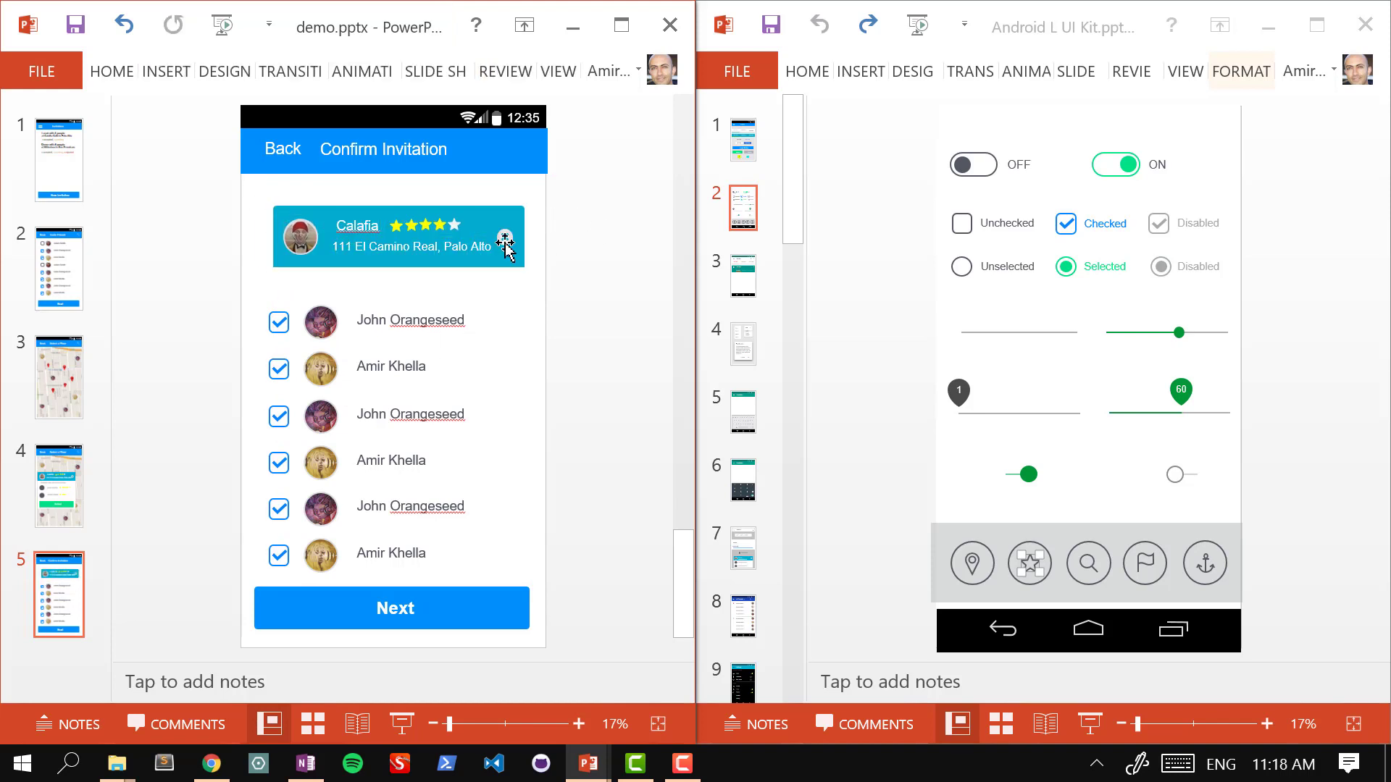
pyautogui.click(505, 242)
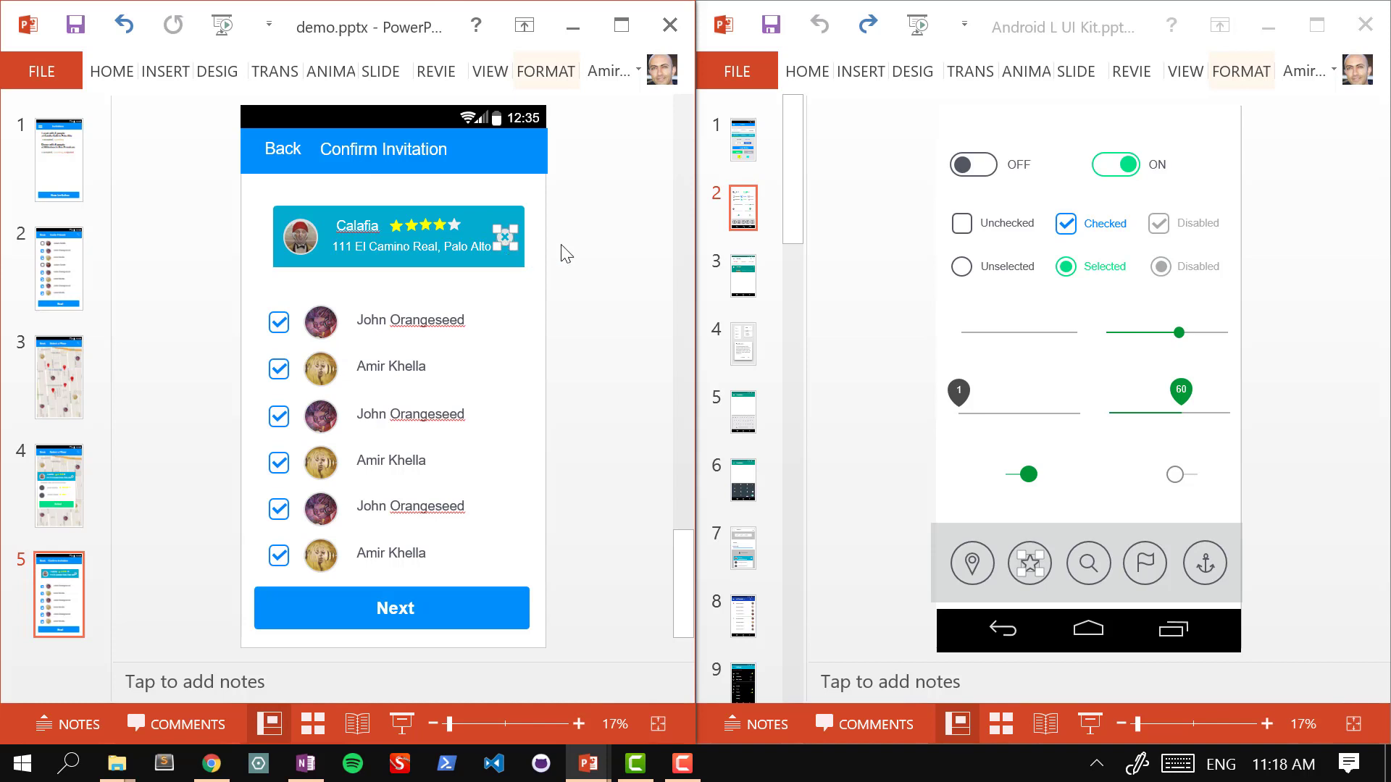
pyautogui.press('Delete')
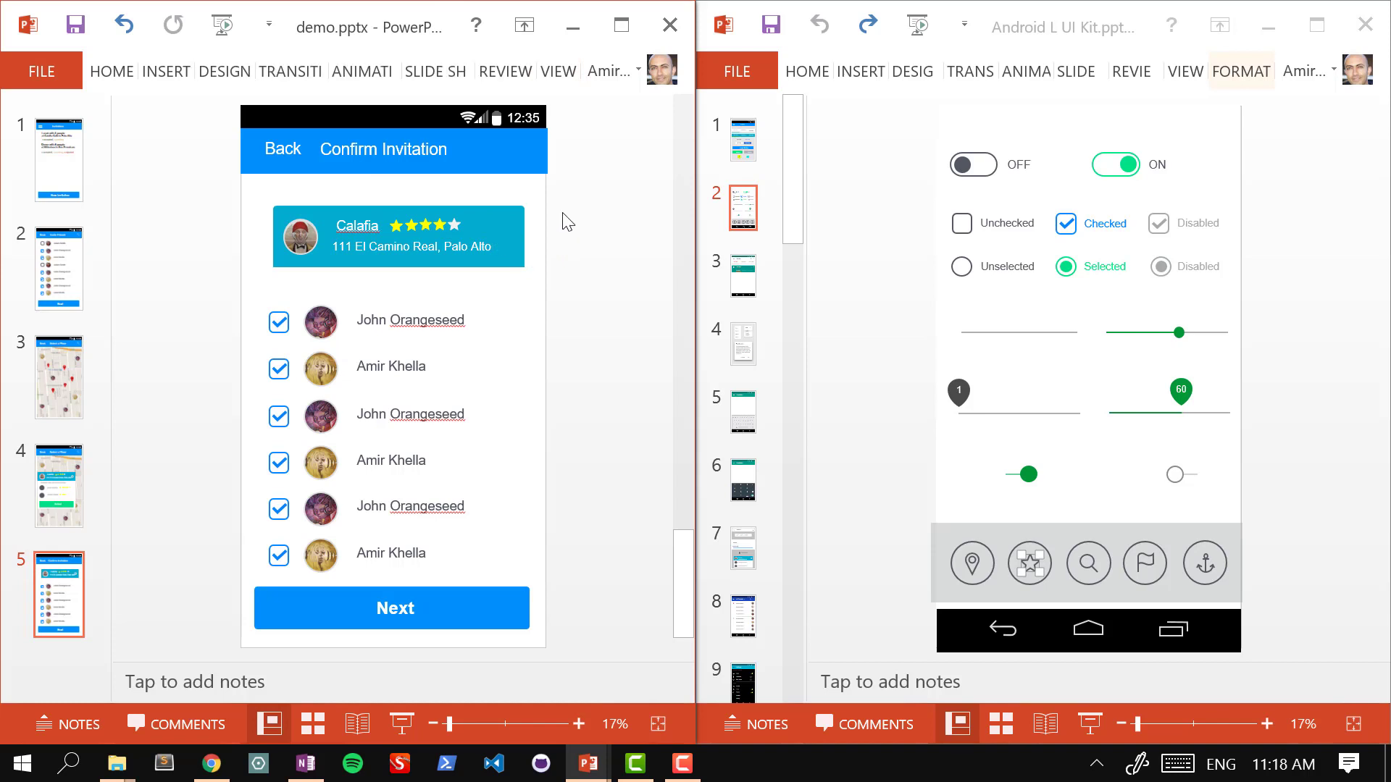
# Step: Nudge the six contact rows slightly up beneath the Calafia banner
pyautogui.click(282, 215)
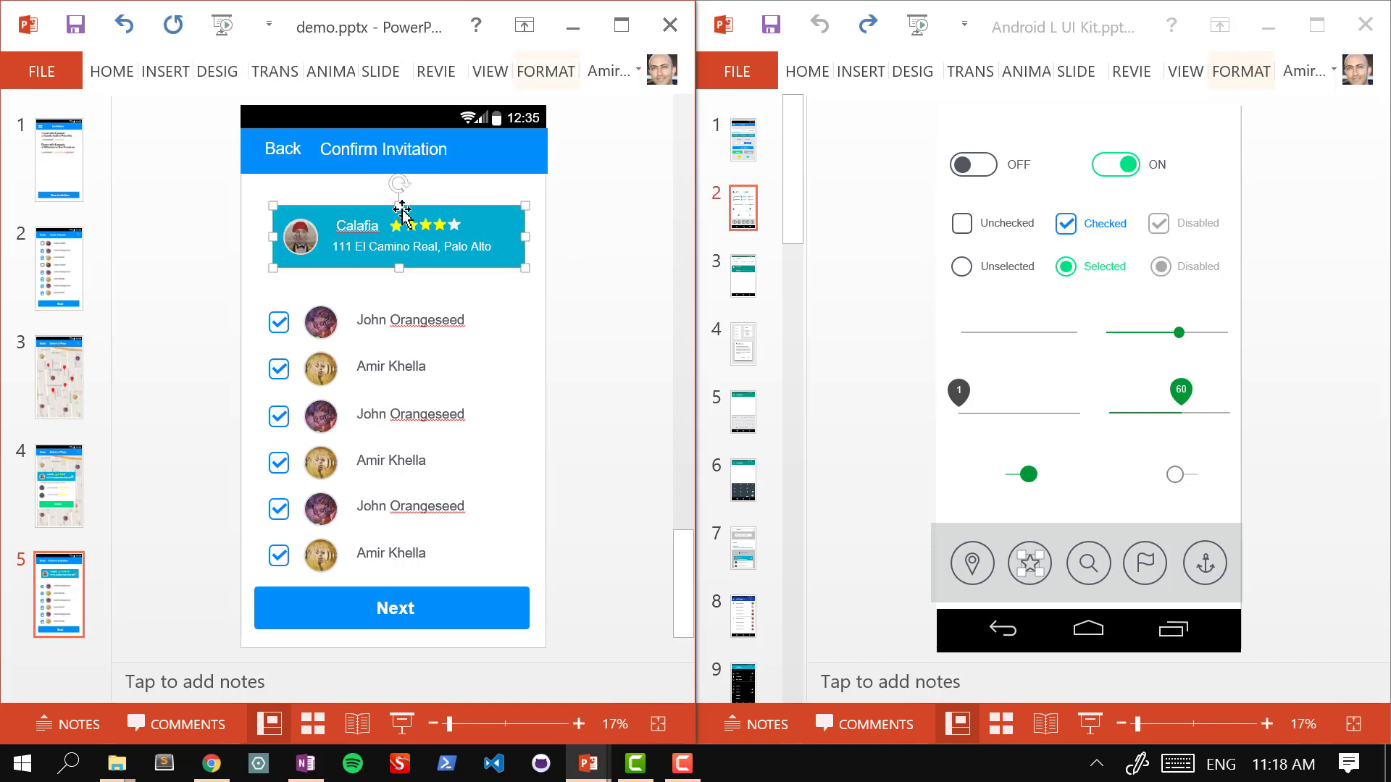
pyautogui.click(388, 281)
pyautogui.moveTo(247, 302); pyautogui.dragTo(527, 574)
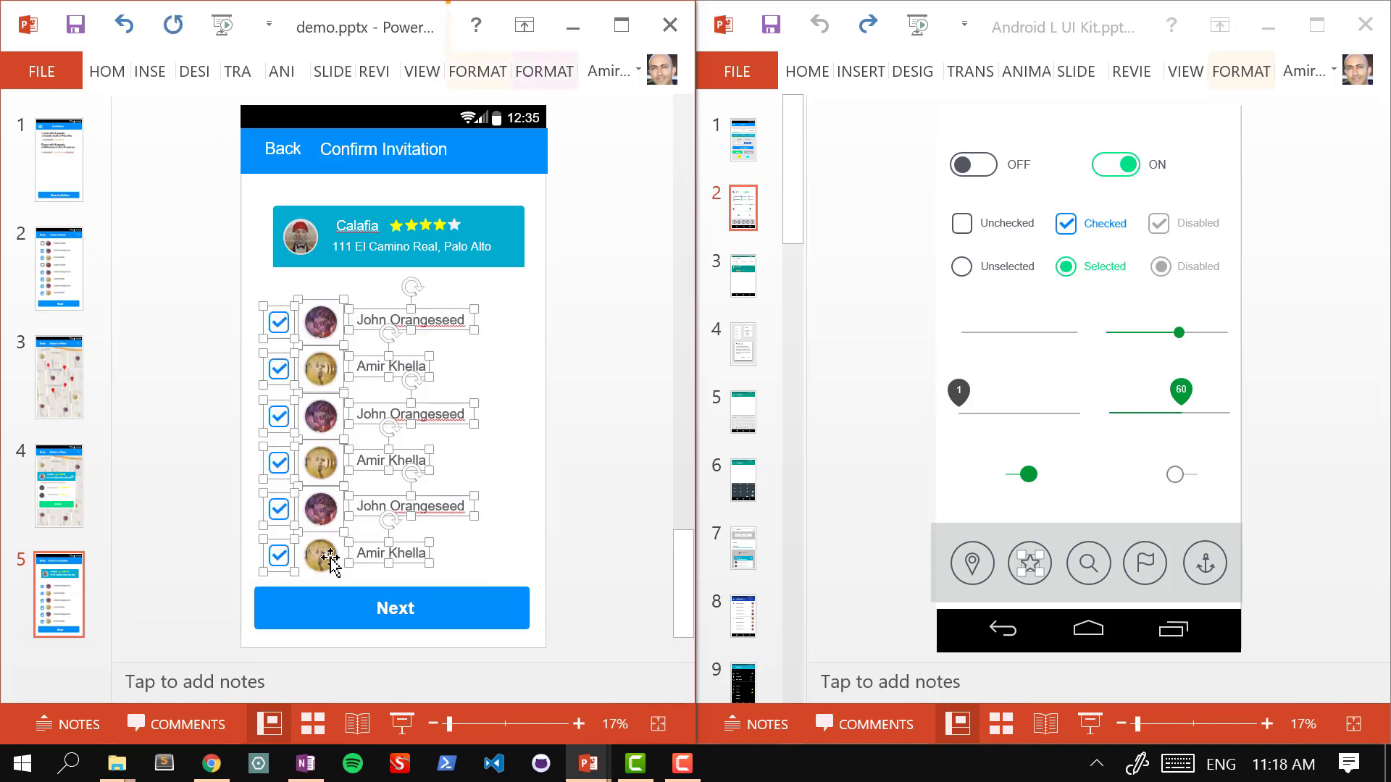
pyautogui.moveTo(319, 544); pyautogui.dragTo(323, 534)
pyautogui.click(370, 191)
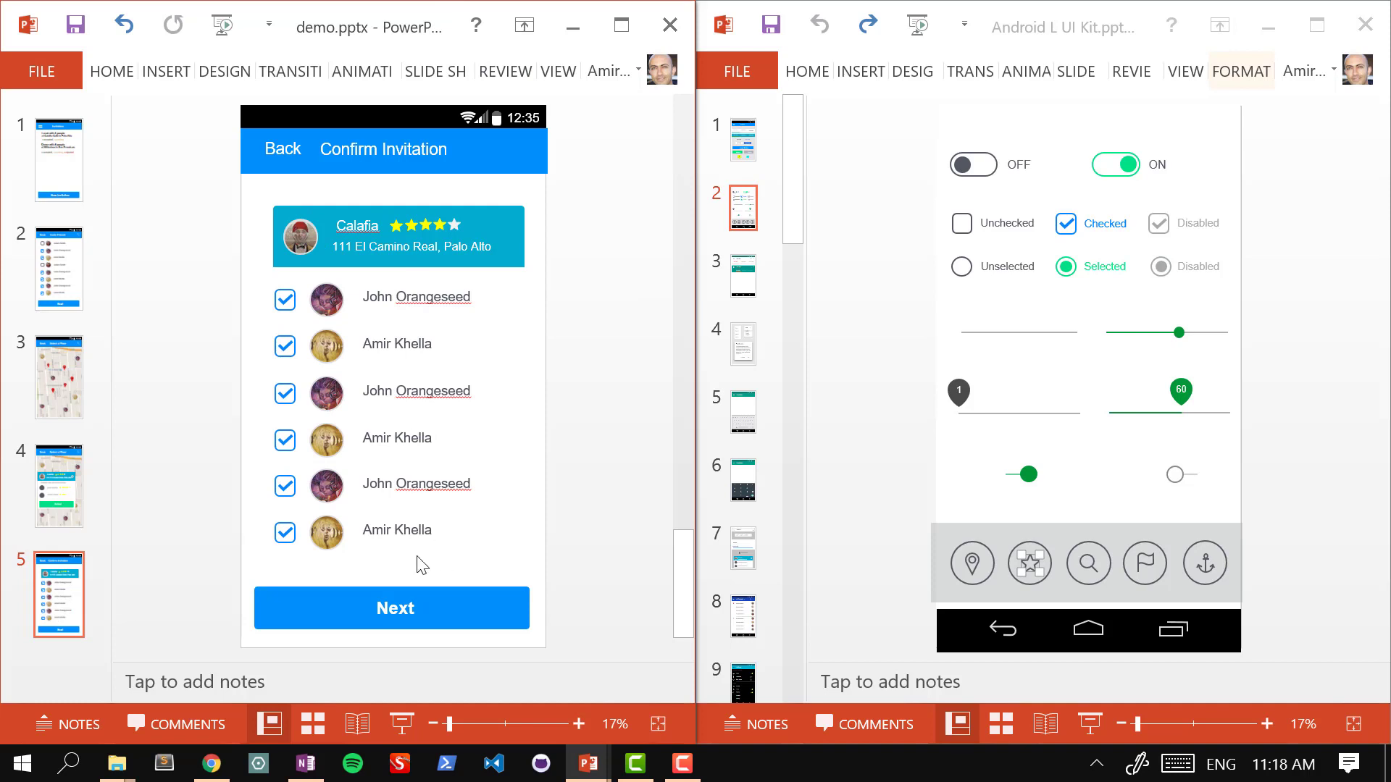
# Step: Relabel the Next button 'Send Invite' and return to the Invitations slide
pyautogui.doubleClick(381, 612)
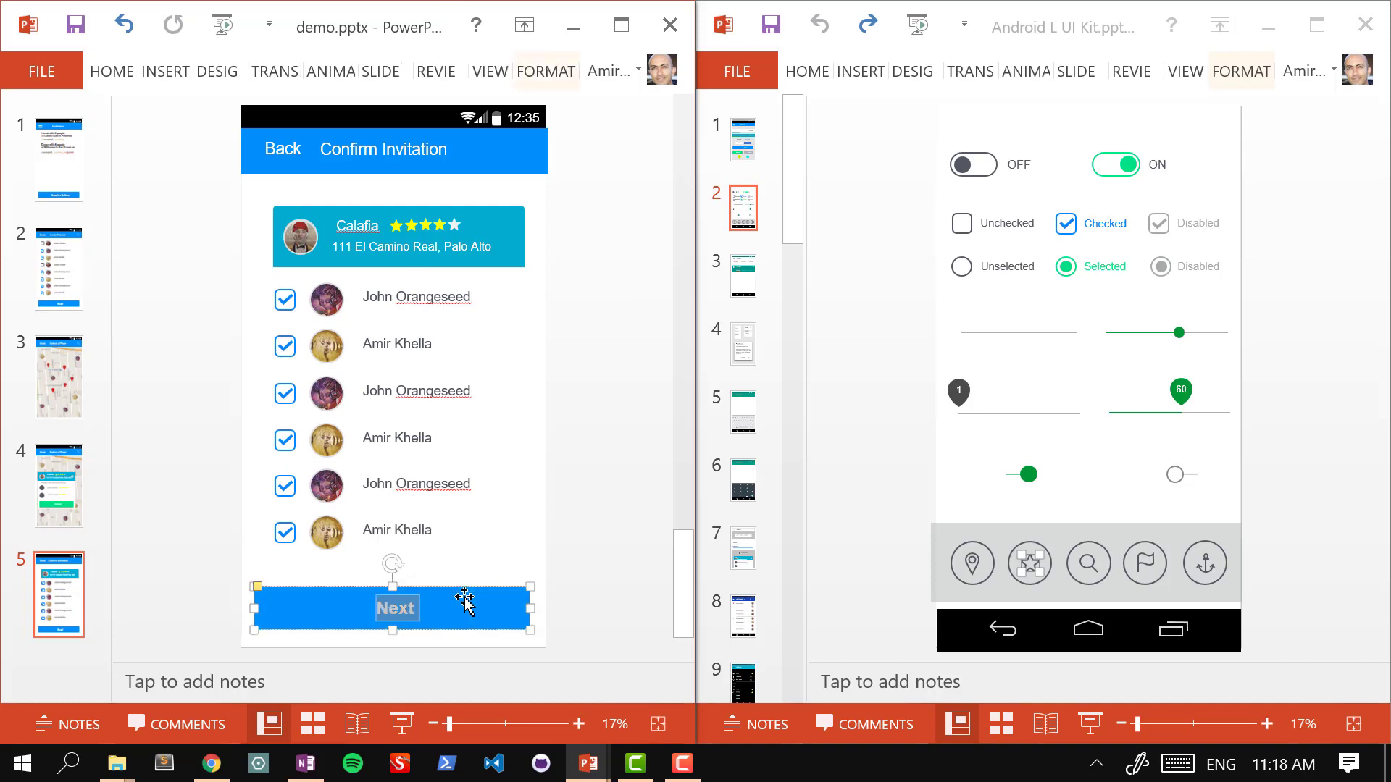
pyautogui.write('Confirm and S')
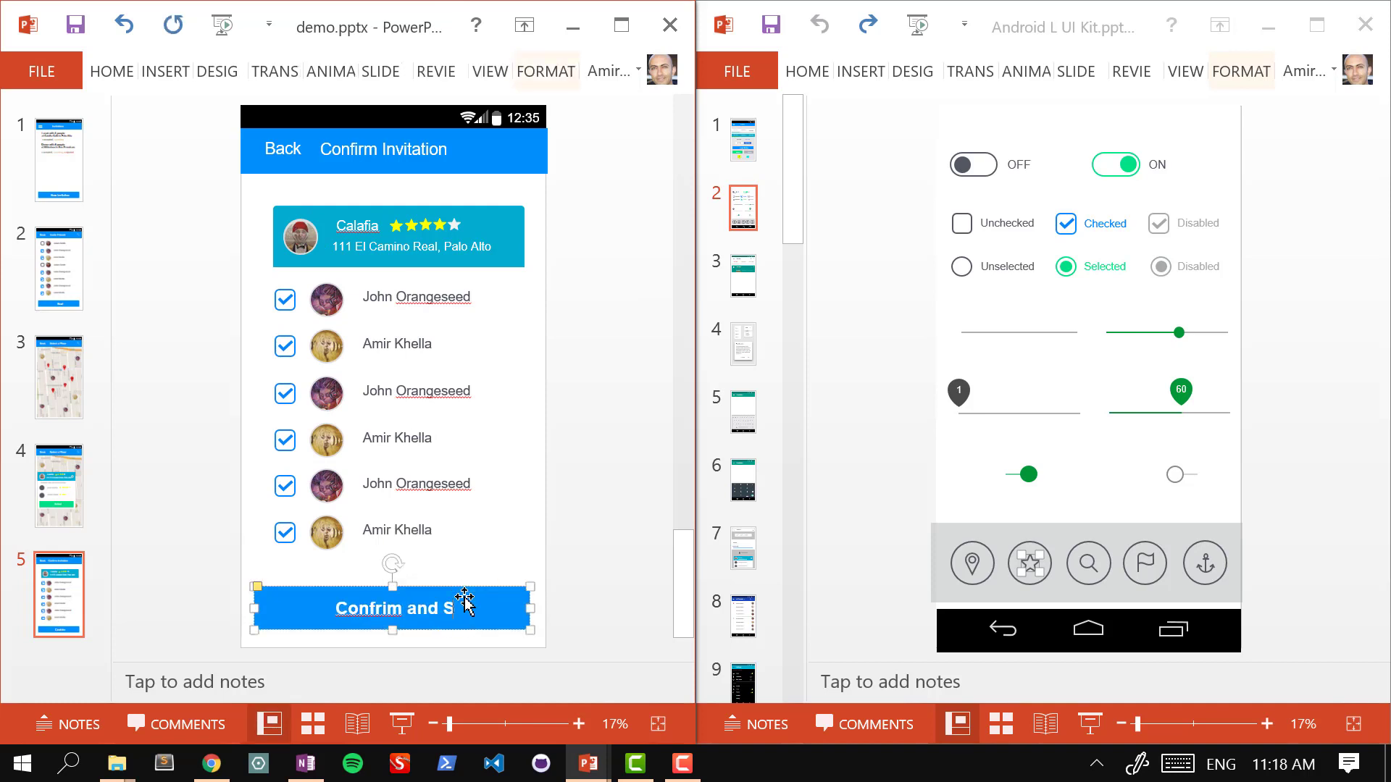
pyautogui.write('end')
pyautogui.hotkey('ctrl', 'a')
pyautogui.write('Se')
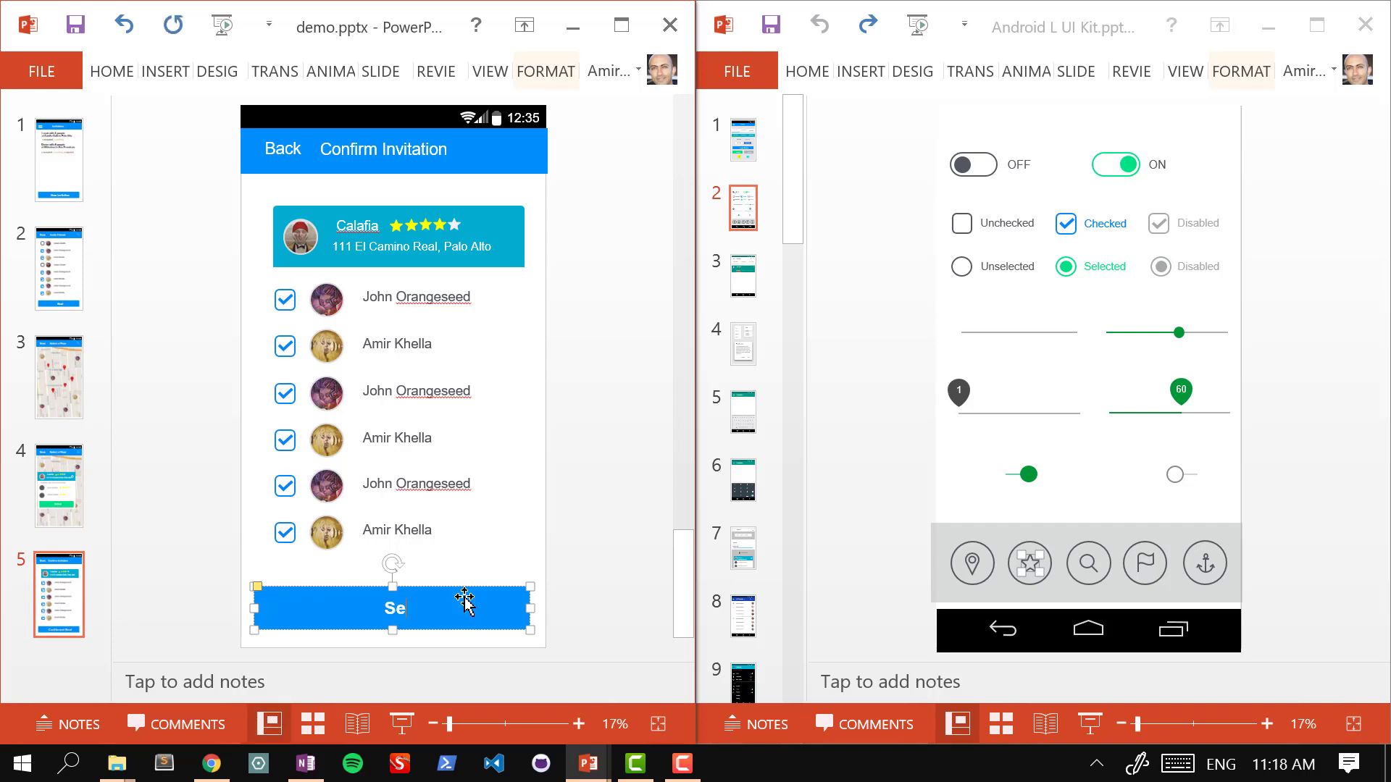
pyautogui.write('nd Invite')
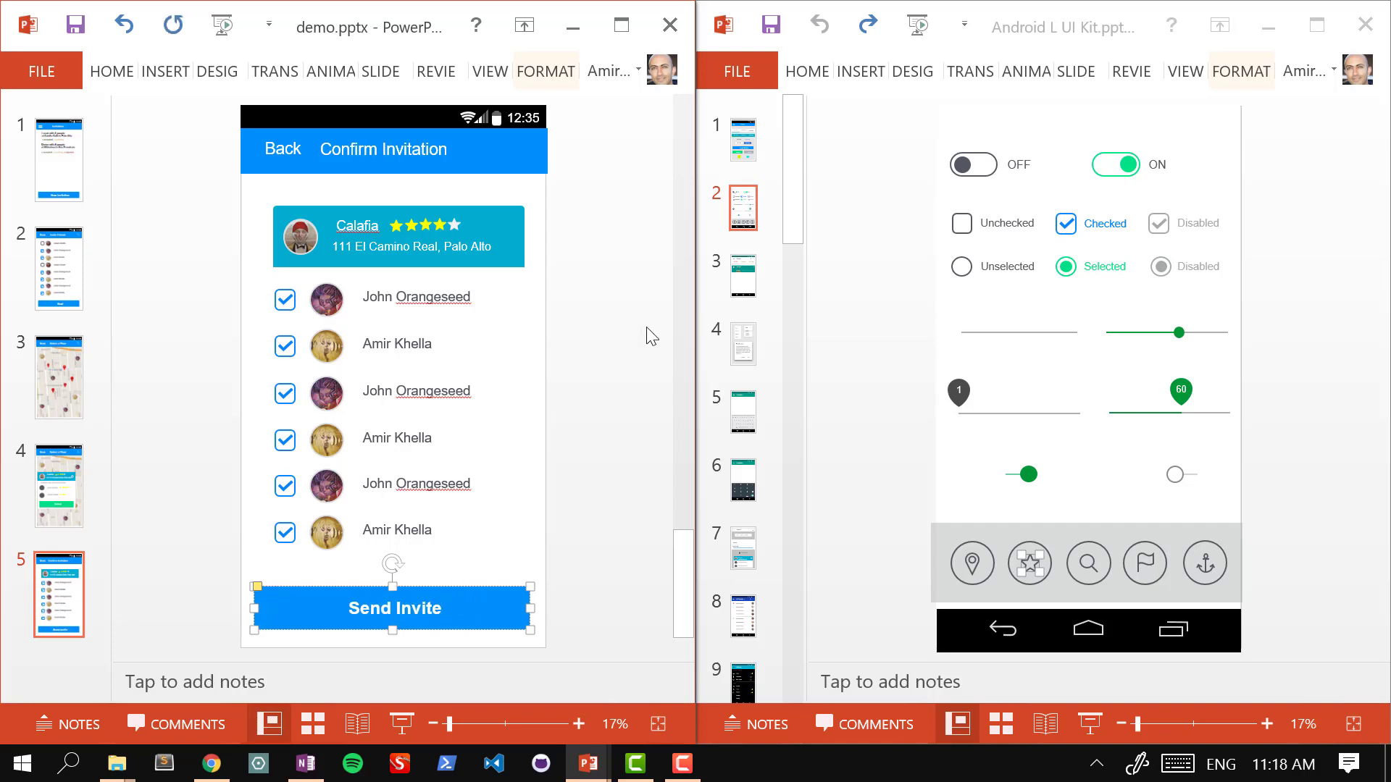
pyautogui.click(568, 328)
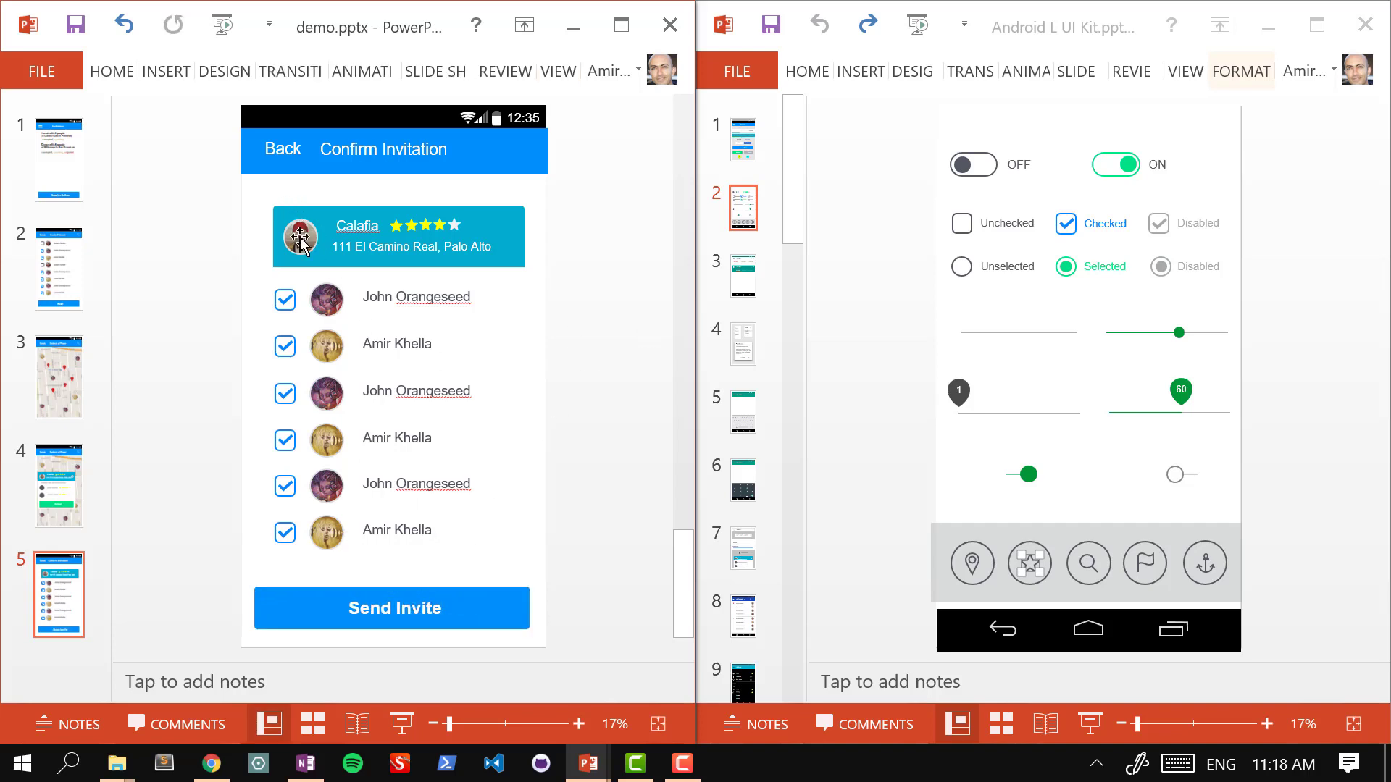
pyautogui.click(435, 613)
pyautogui.click(602, 419)
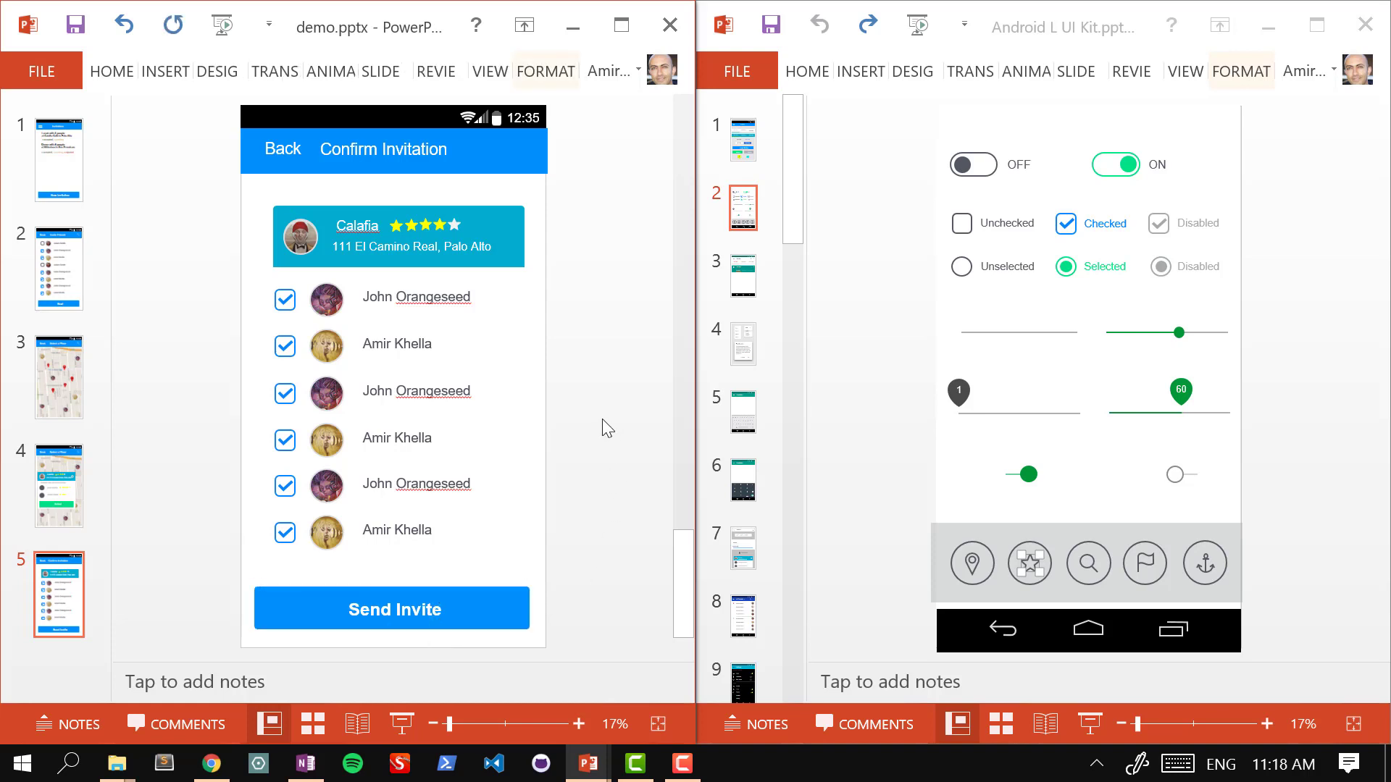
pyautogui.click(52, 174)
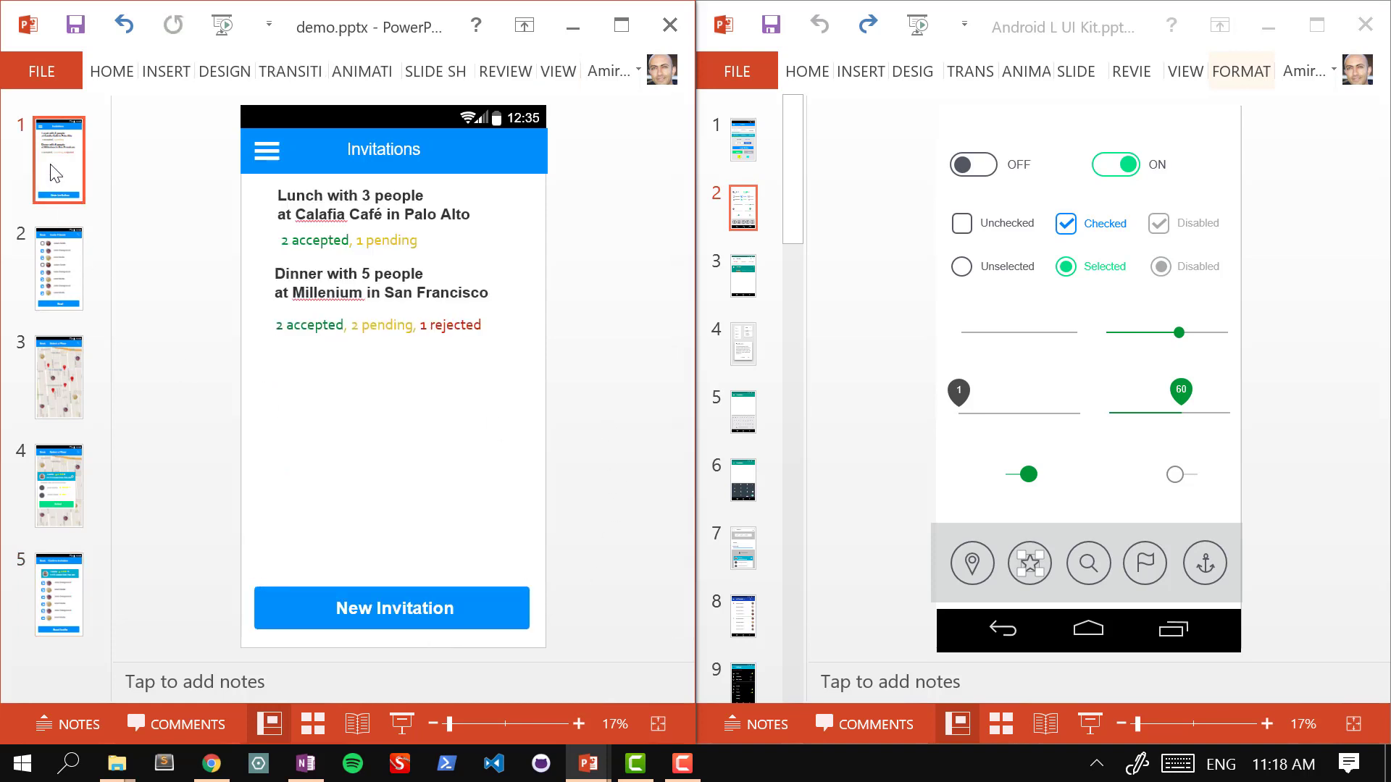
# Step: Drag the Invitations slide from position 1 to after Confirm Invitation, making it slide 6
pyautogui.click(80, 587)
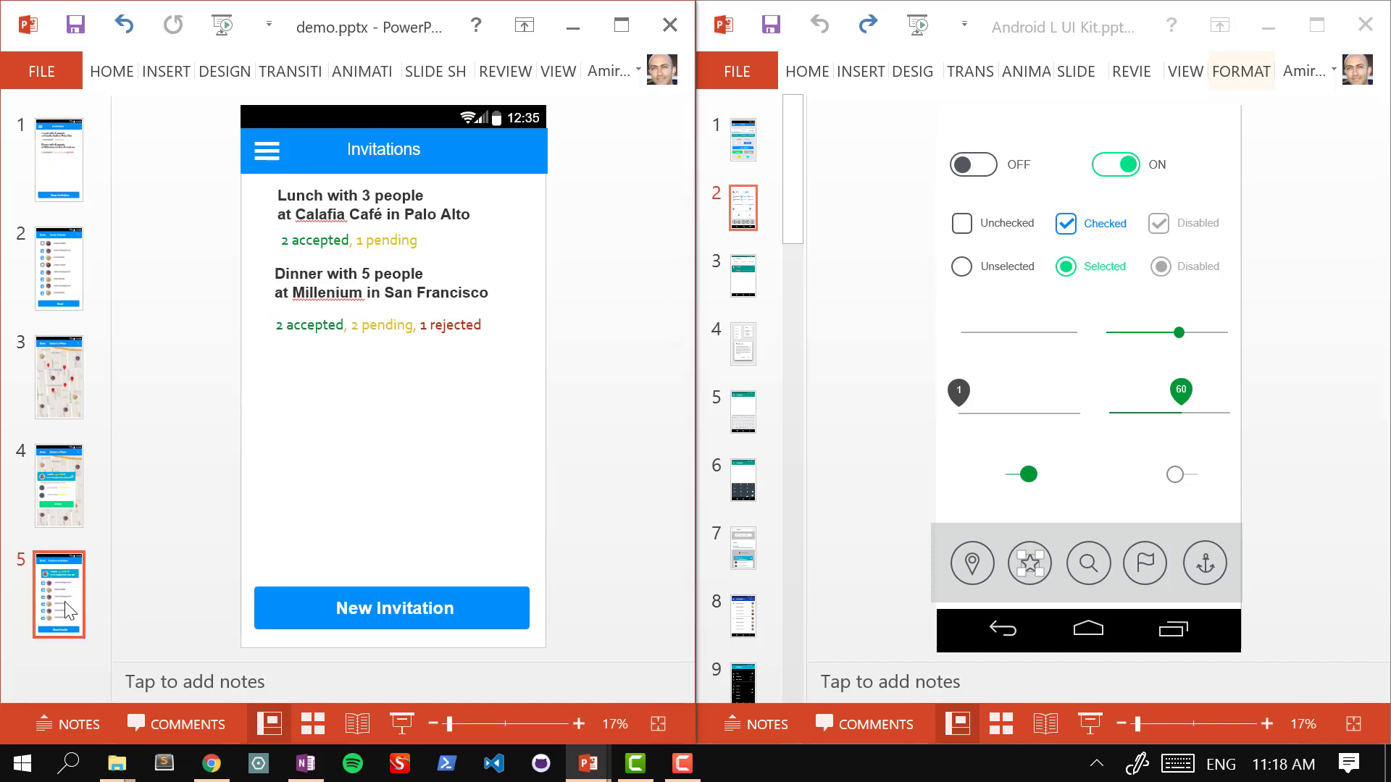
pyautogui.click(43, 174)
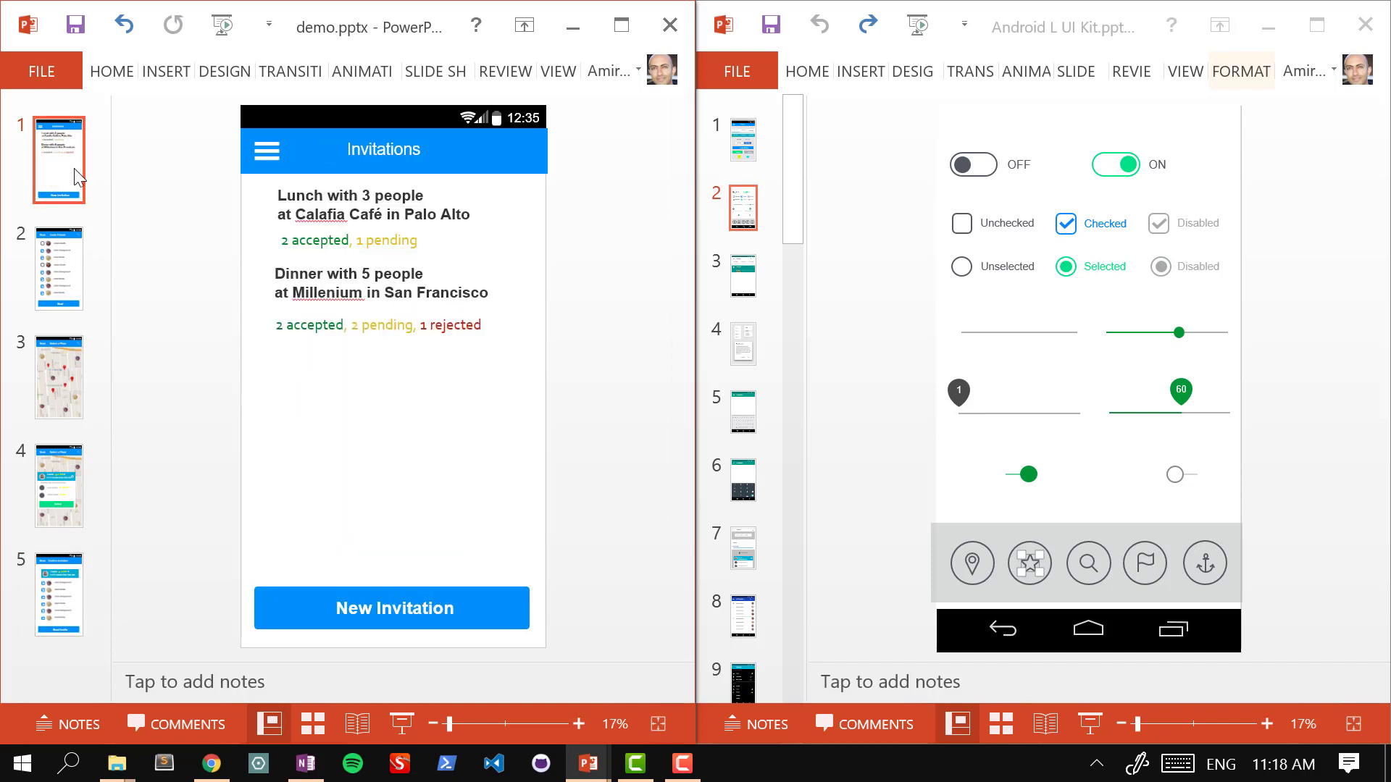
pyautogui.moveTo(81, 177); pyautogui.dragTo(58, 524)
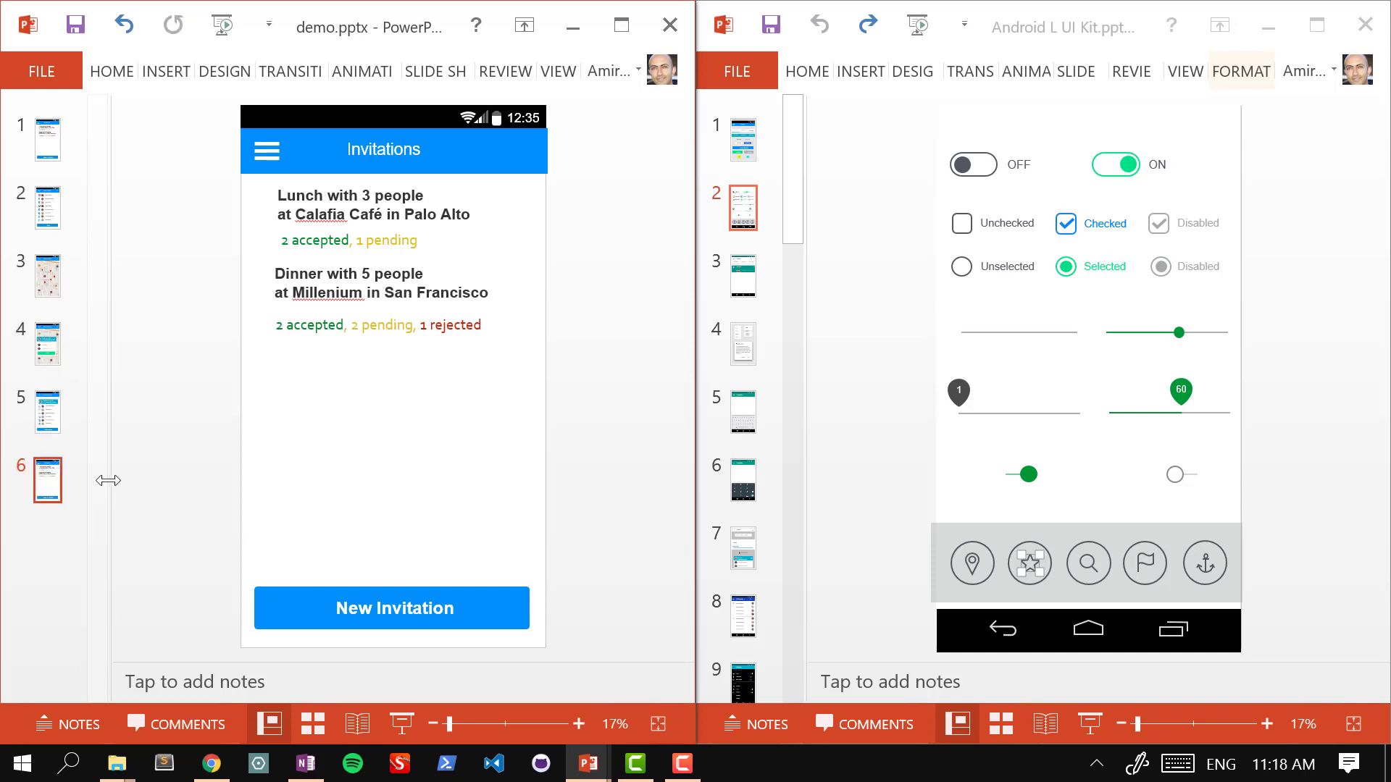
pyautogui.moveTo(109, 481); pyautogui.dragTo(107, 591)
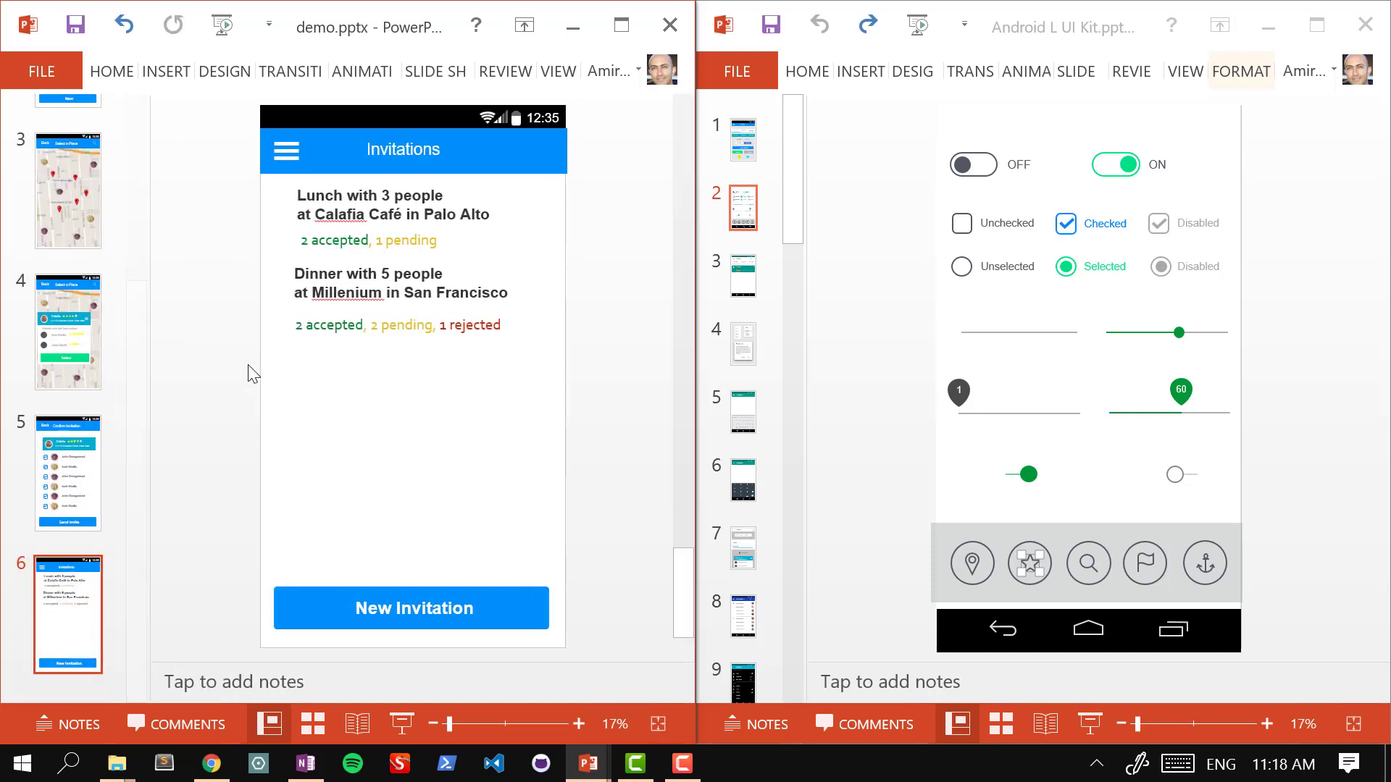
pyautogui.click(93, 481)
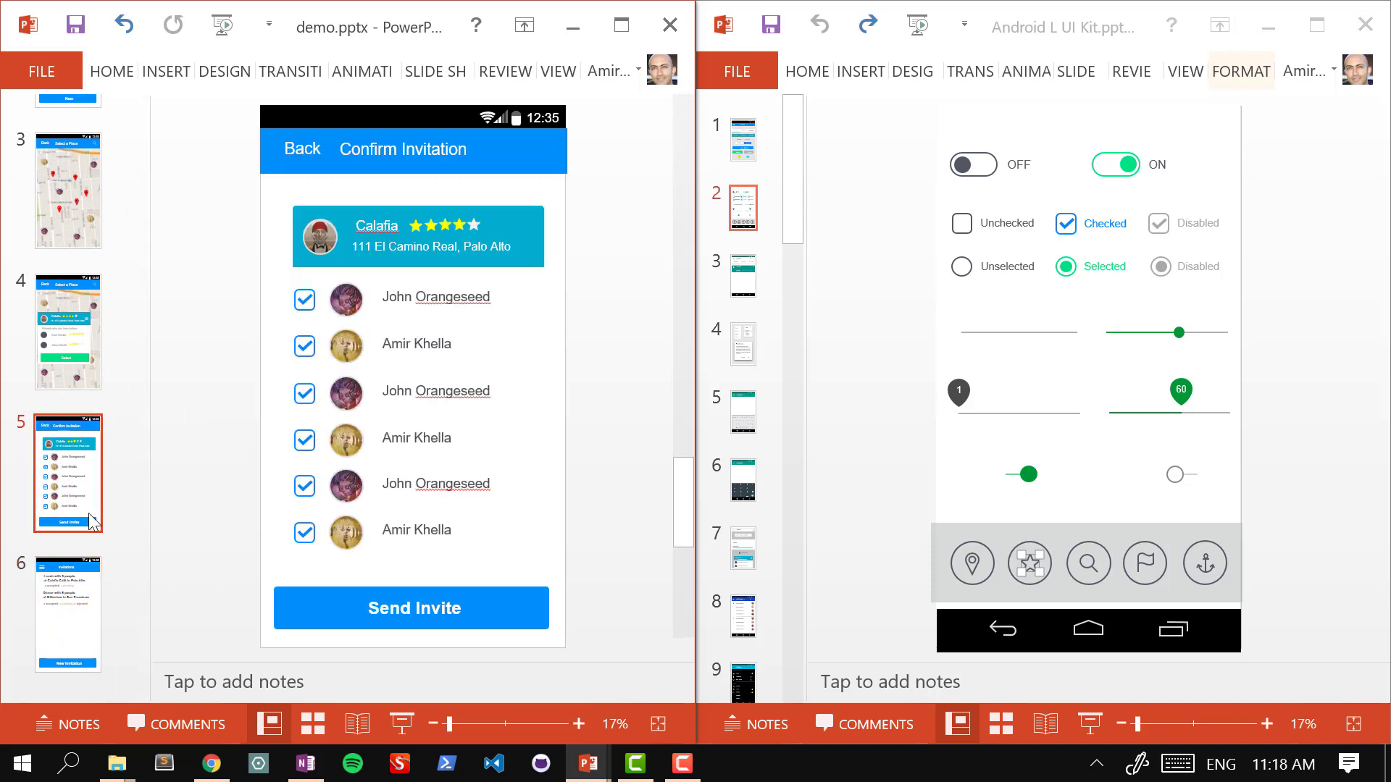
pyautogui.click(68, 610)
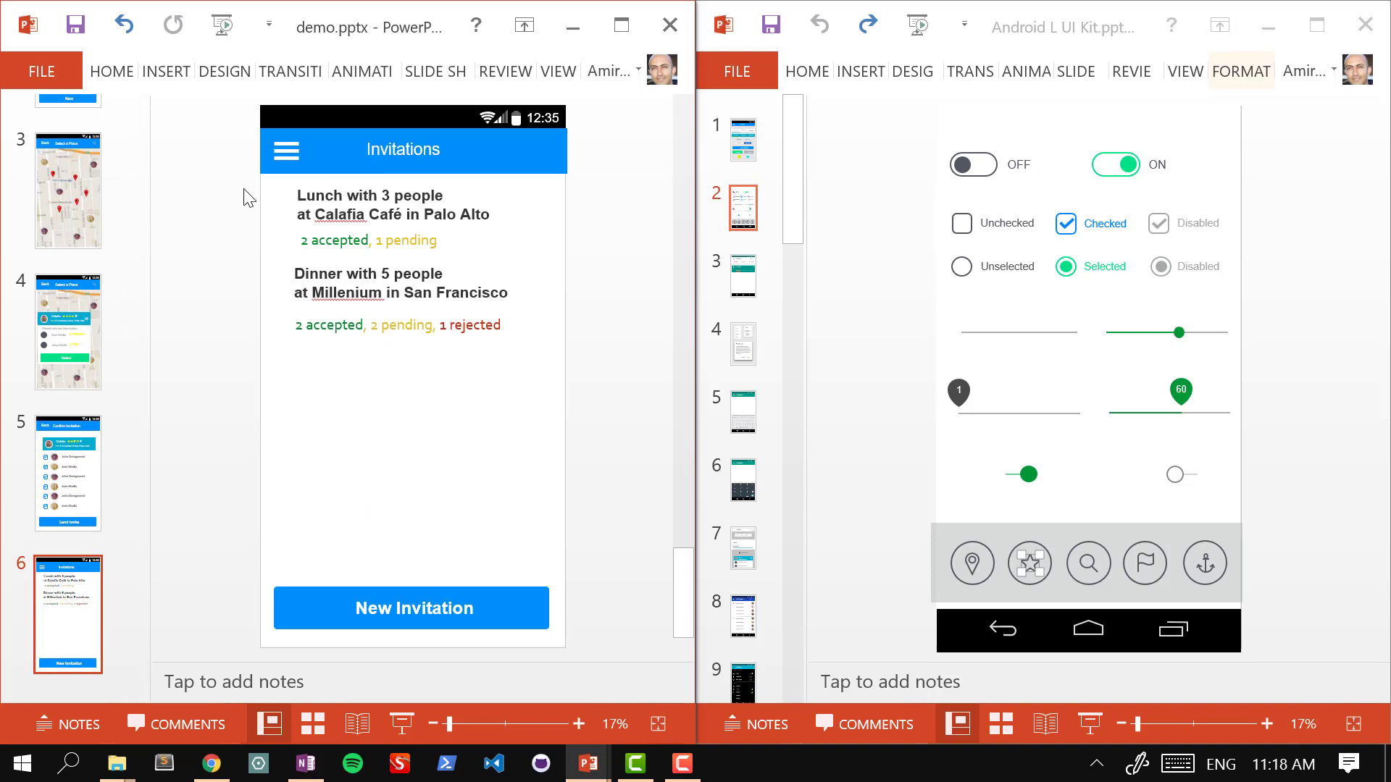
# Step: Select all four invitation text boxes and move them lower on the screen
pyautogui.moveTo(247, 194); pyautogui.dragTo(588, 346)
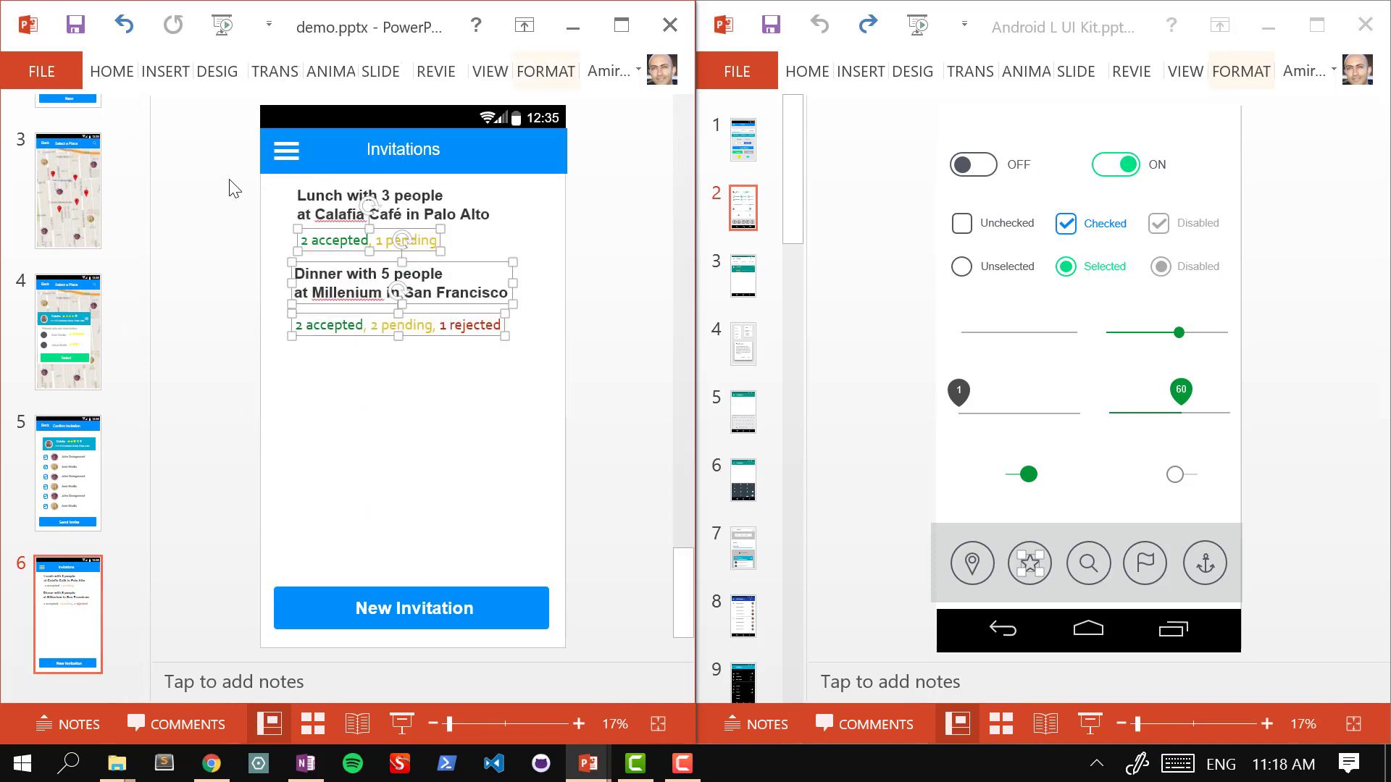
pyautogui.moveTo(230, 182); pyautogui.dragTo(694, 366)
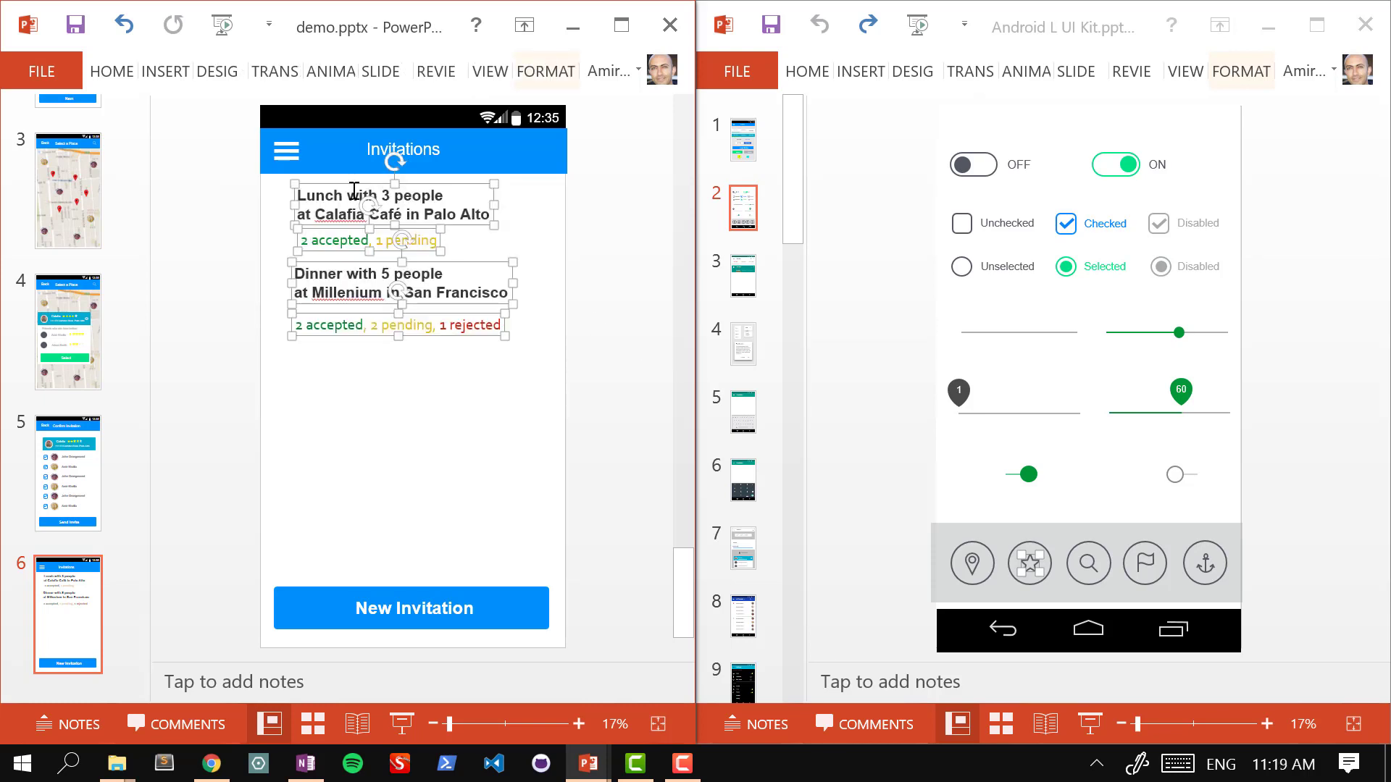
pyautogui.moveTo(355, 190); pyautogui.dragTo(354, 221)
pyautogui.click(299, 212)
pyautogui.moveTo(199, 174); pyautogui.dragTo(644, 388)
pyautogui.moveTo(448, 312); pyautogui.dragTo(448, 359)
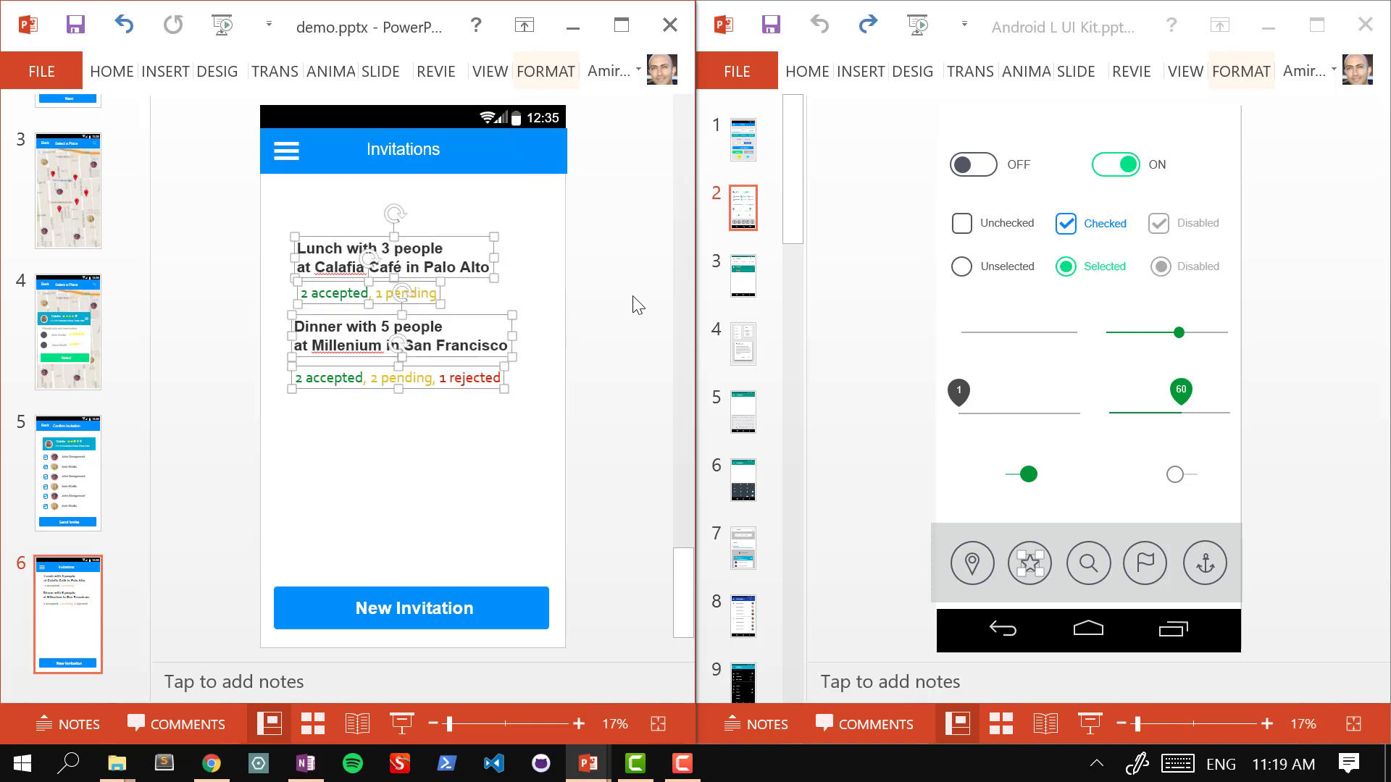
pyautogui.click(633, 298)
# Step: Duplicate the Lunch entry and place the copy just below the header, above the others
pyautogui.moveTo(201, 208); pyautogui.dragTo(620, 327)
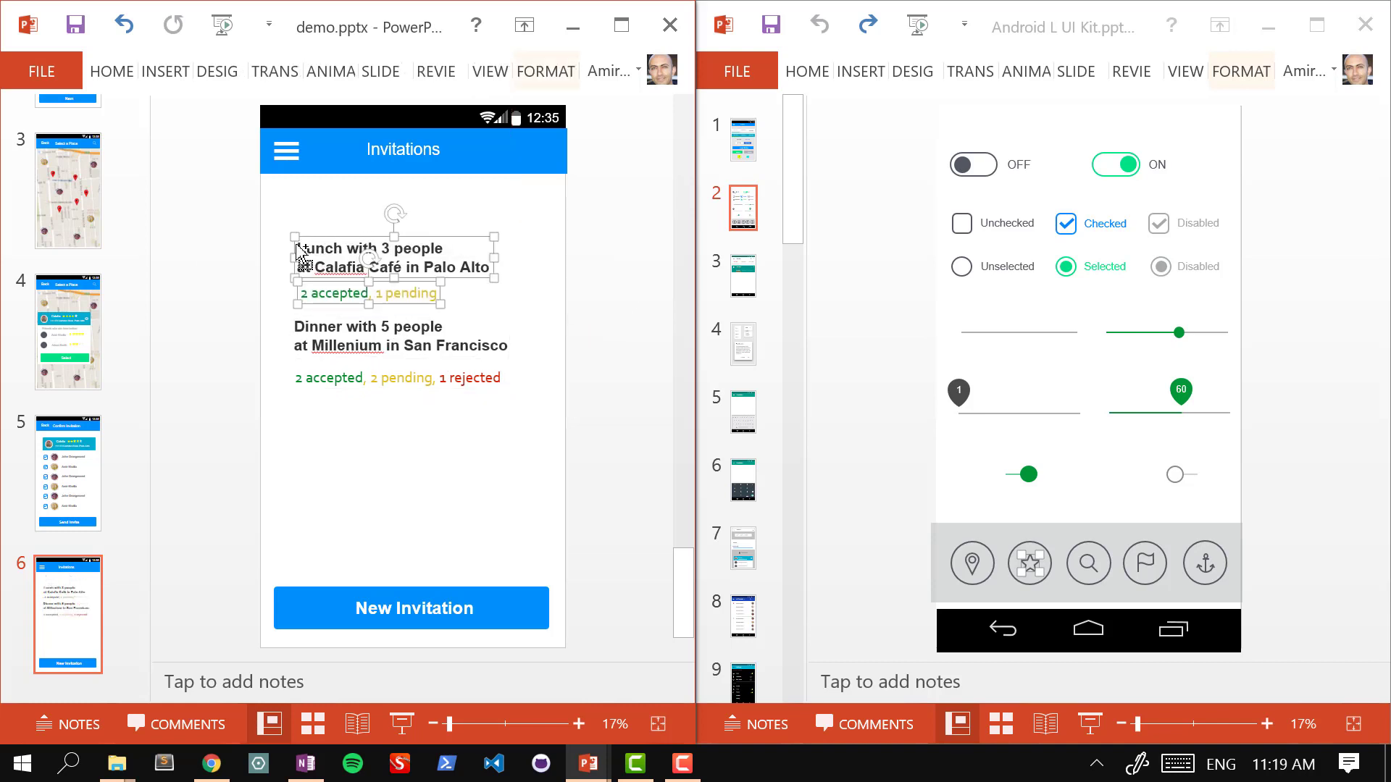
pyautogui.moveTo(302, 255); pyautogui.dragTo(302, 499)
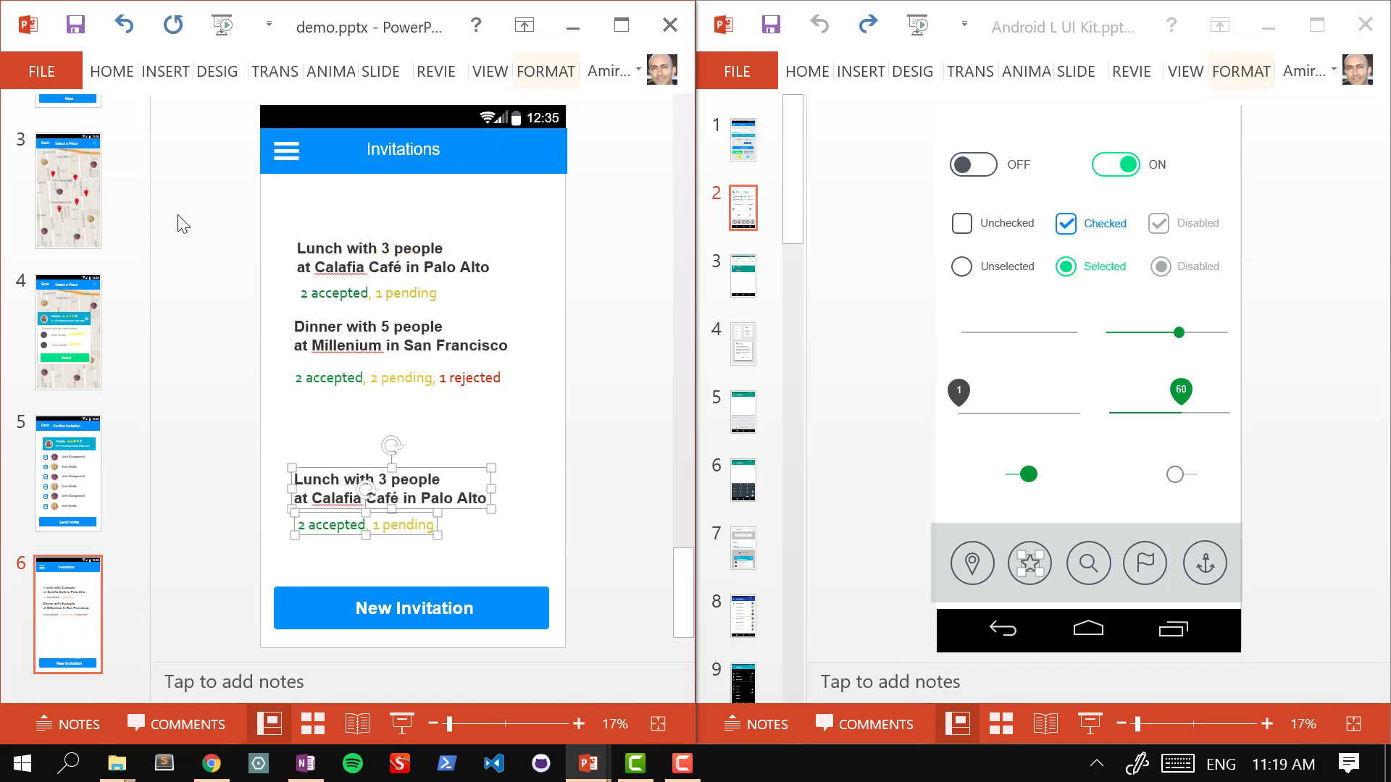
pyautogui.moveTo(178, 193); pyautogui.dragTo(563, 404)
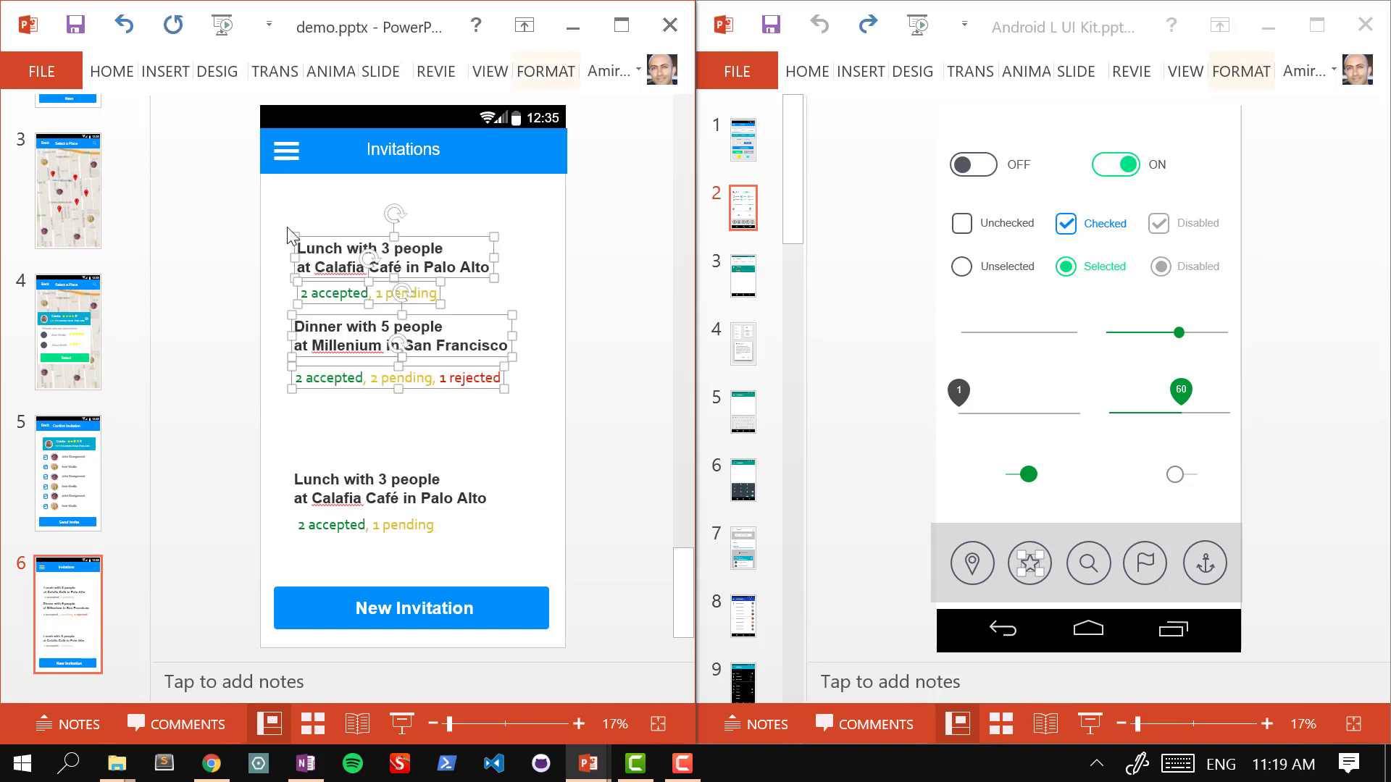
pyautogui.moveTo(285, 226); pyautogui.dragTo(286, 263)
pyautogui.moveTo(286, 370); pyautogui.dragTo(287, 369)
pyautogui.moveTo(273, 456)
pyautogui.mouseDown()
pyautogui.moveTo(291, 507)
pyautogui.moveTo(572, 545)
pyautogui.mouseUp()
pyautogui.moveTo(289, 463); pyautogui.dragTo(288, 189)
# Step: Change the top entry's Lunch to Dinner and its status line to '6 pending'
pyautogui.doubleClick(319, 198)
pyautogui.write('D')
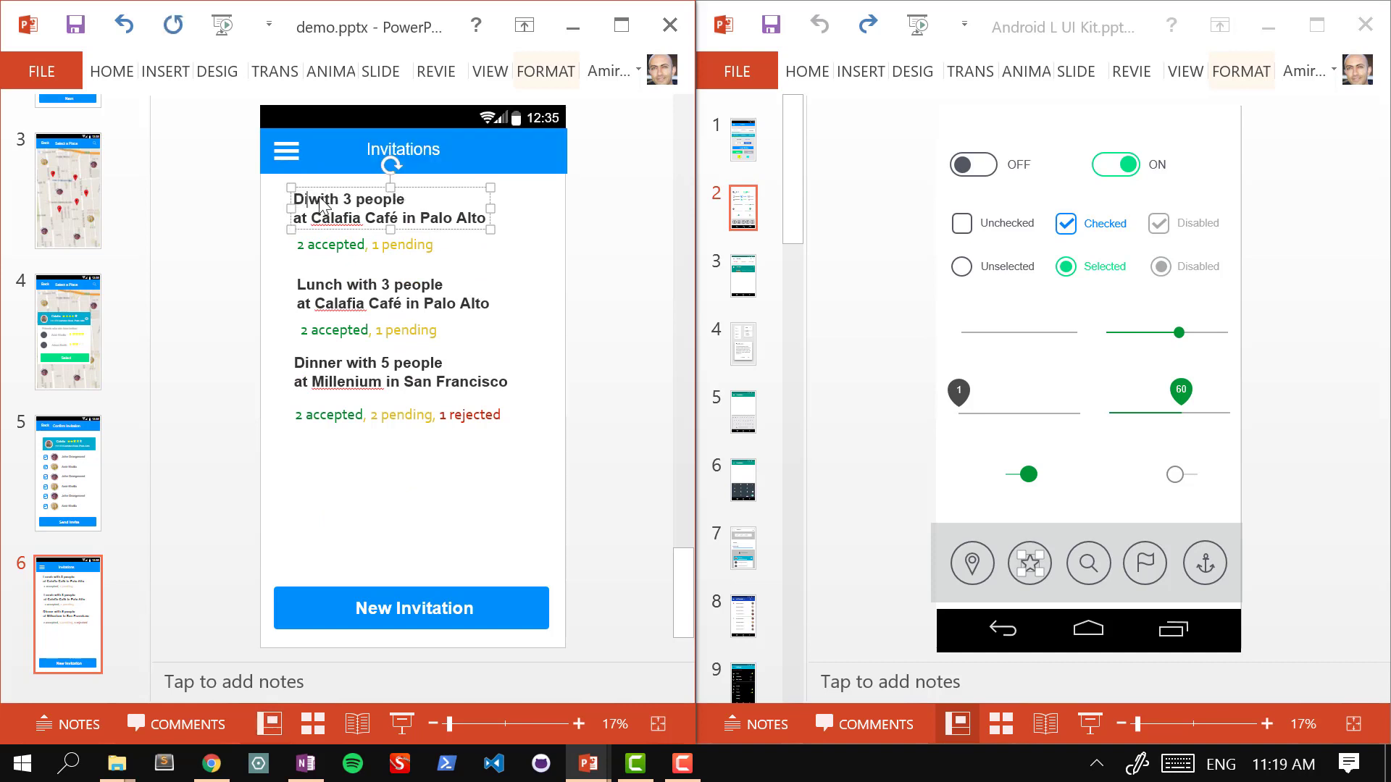
pyautogui.write('inner')
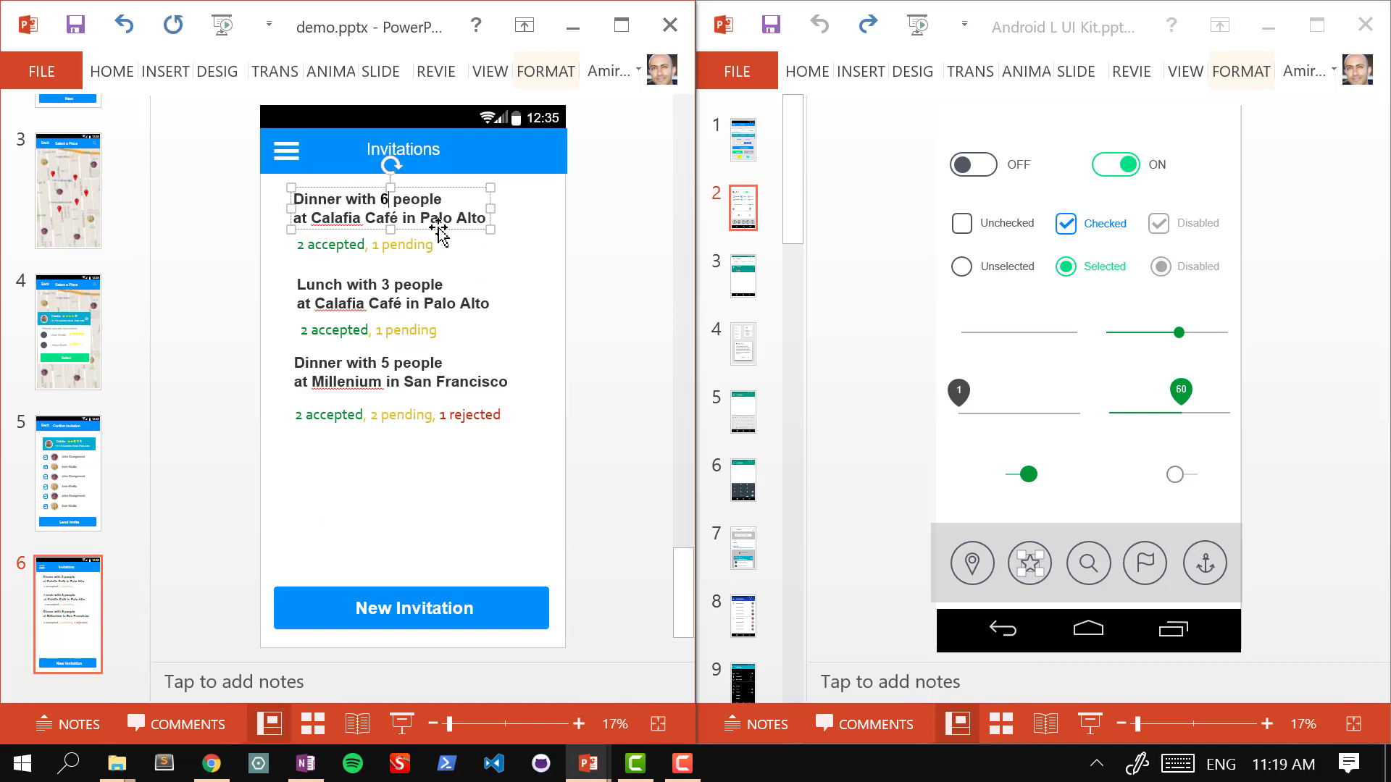
pyautogui.tripleClick(394, 246)
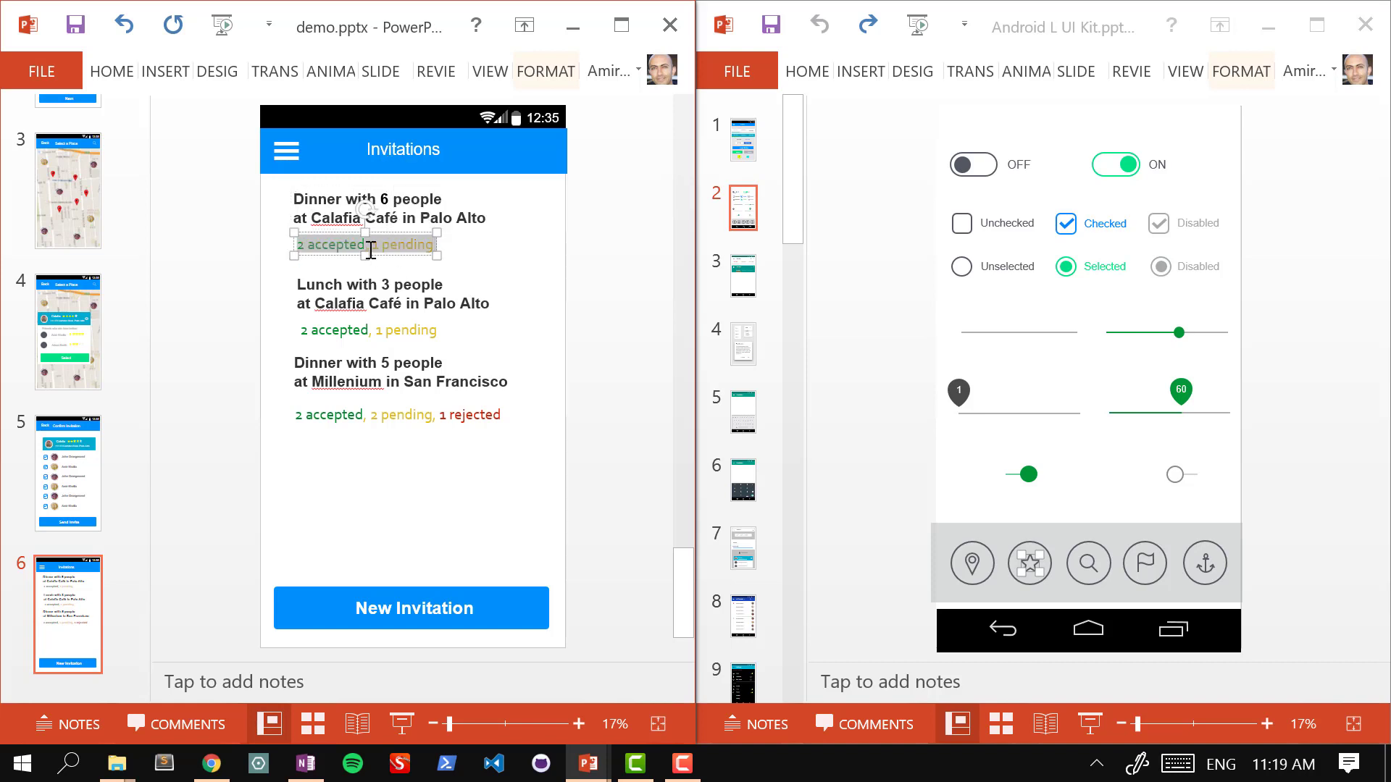
pyautogui.click(373, 246)
pyautogui.moveTo(377, 248); pyautogui.dragTo(271, 241)
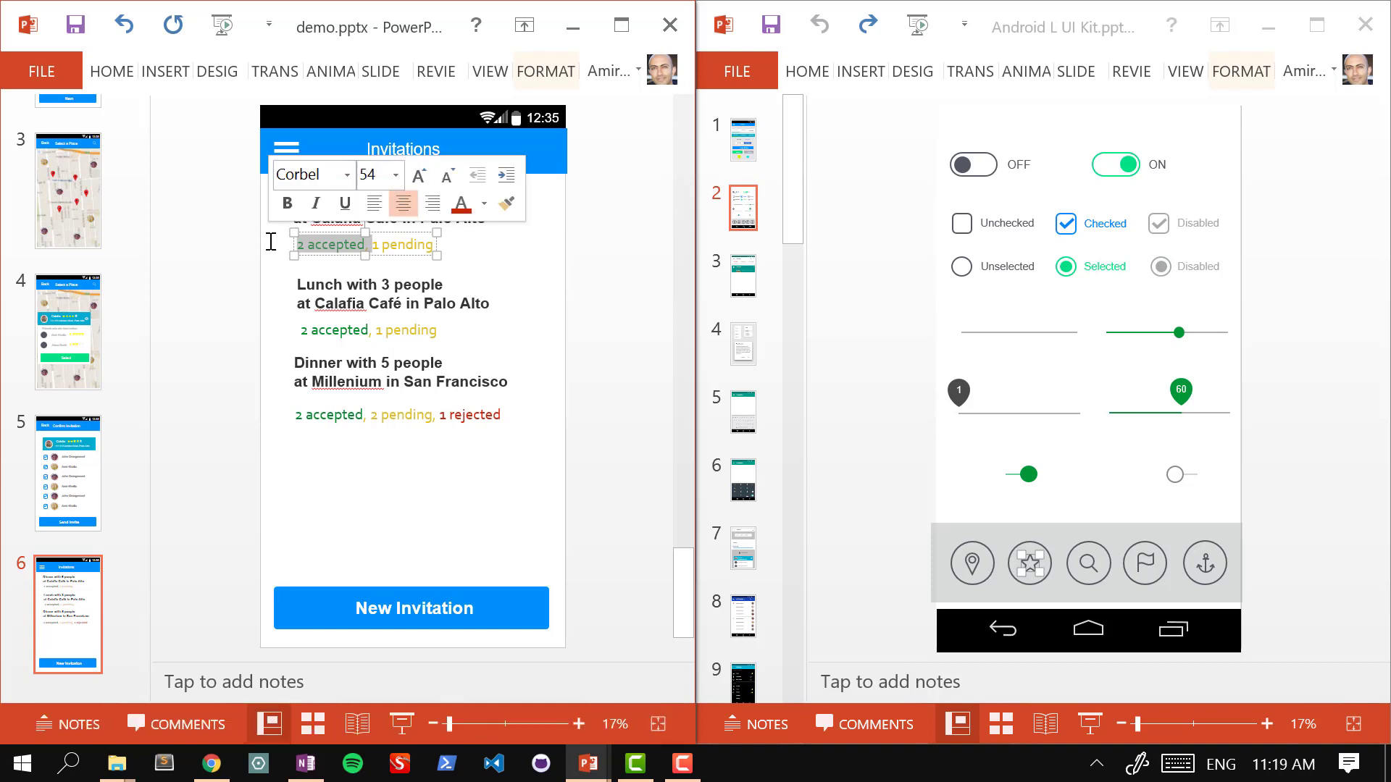
pyautogui.press('BackSpace')
pyautogui.press('BackSpace')
pyautogui.write('6')
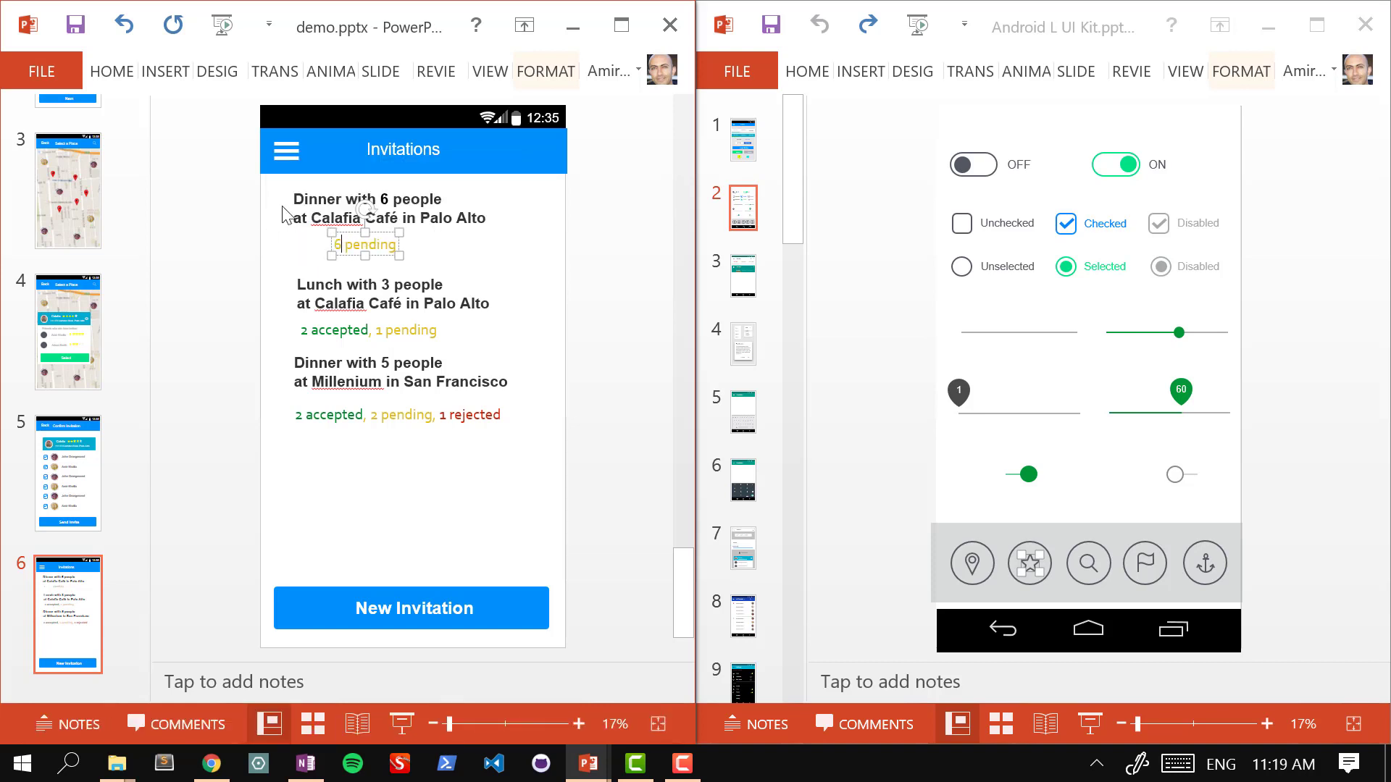
pyautogui.click(549, 249)
# Step: Align the '6 pending' status box with the Dinner text above it
pyautogui.click(337, 247)
pyautogui.moveTo(332, 247); pyautogui.dragTo(296, 242)
pyautogui.scroll(5, 140, 244)
pyautogui.click(202, 242)
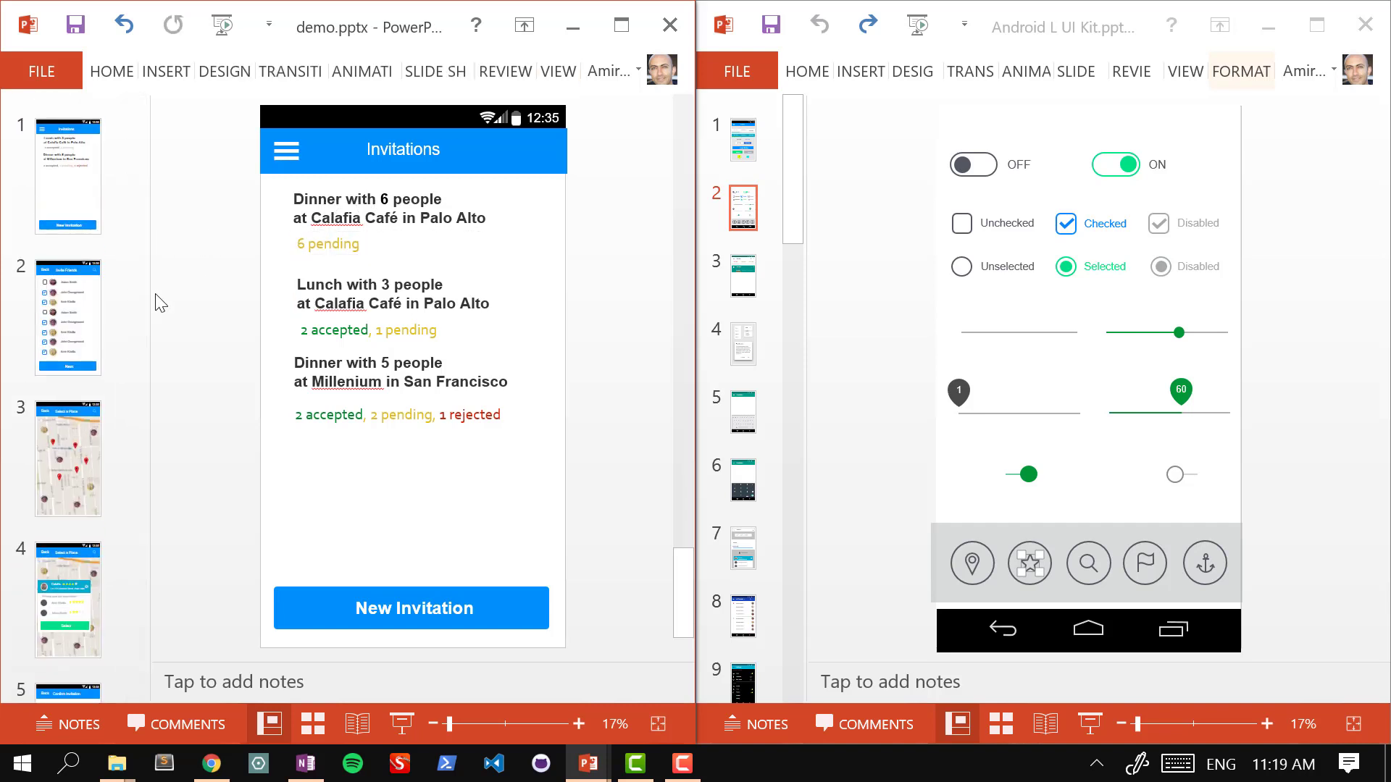
pyautogui.scroll(-3, 141, 359)
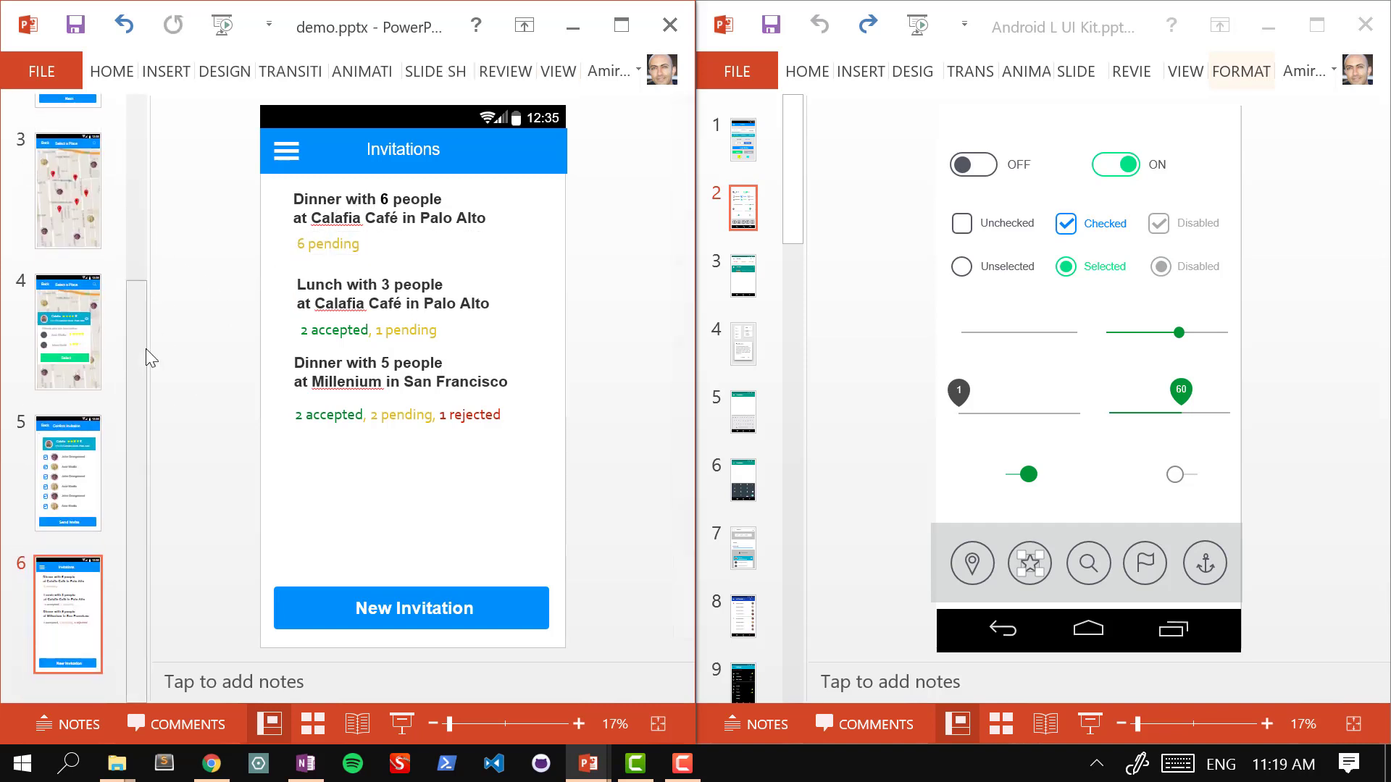
# Step: Draw a rectangle over the Dinner with 6 people entry and send it behind the text
pyautogui.click(620, 26)
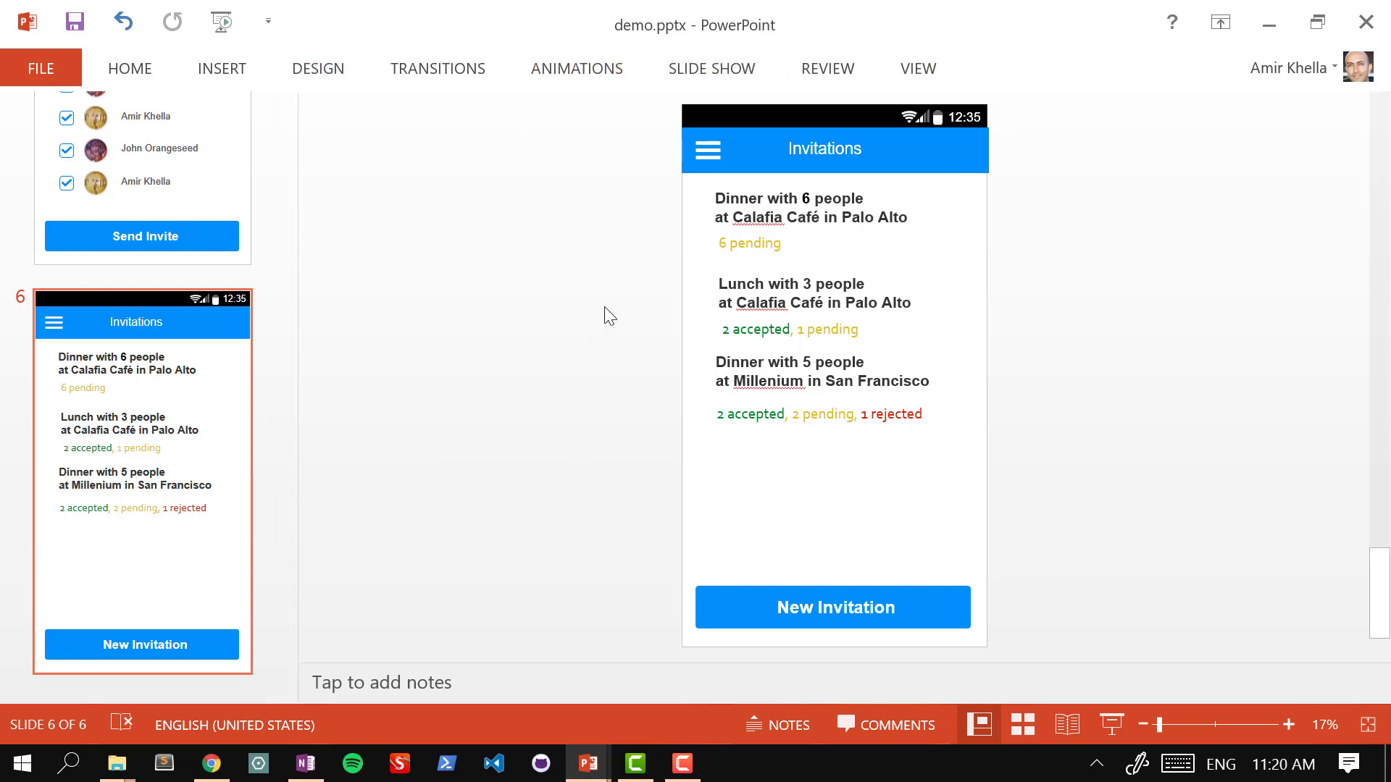
pyautogui.moveTo(661, 179)
pyautogui.mouseDown()
pyautogui.moveTo(898, 283)
pyautogui.moveTo(1083, 257)
pyautogui.mouseUp()
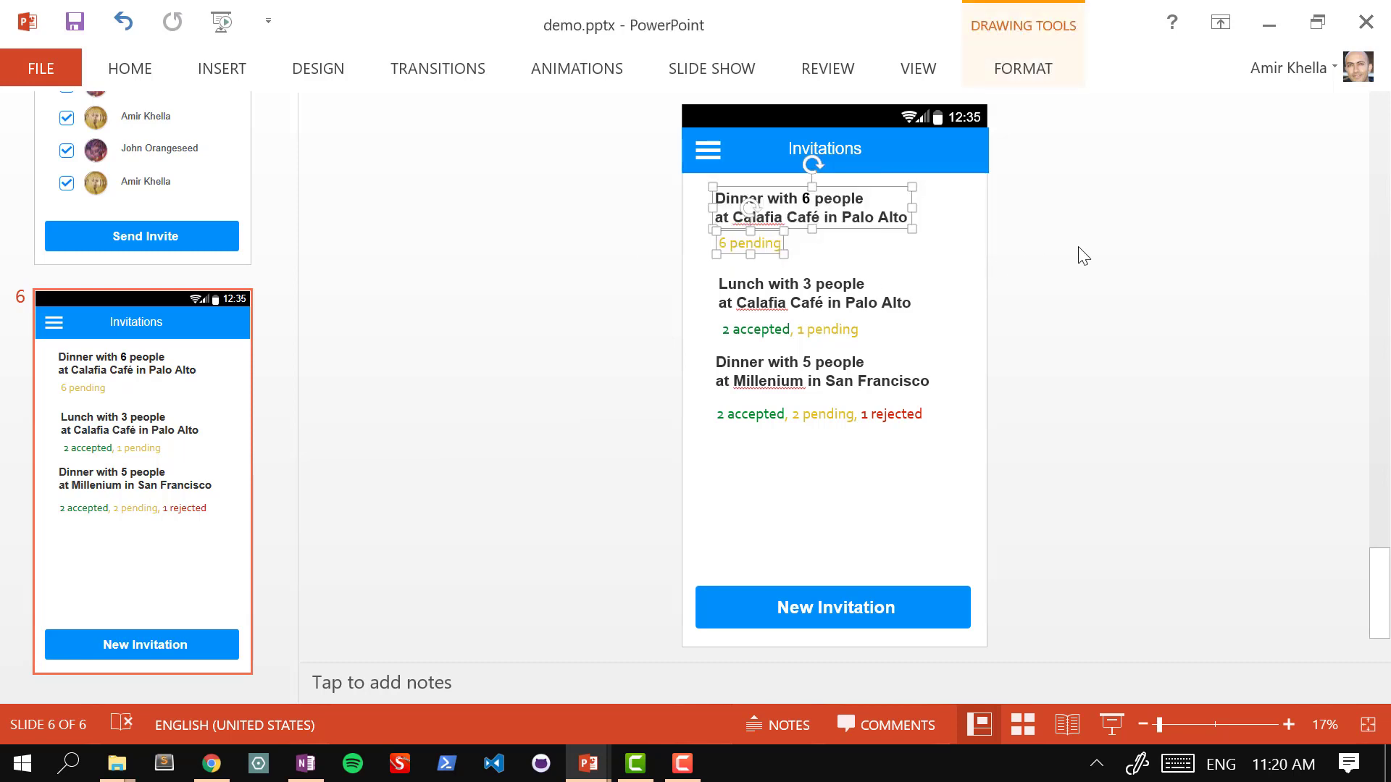
pyautogui.moveTo(665, 190); pyautogui.dragTo(1026, 233)
pyautogui.click(899, 216)
pyautogui.click(1014, 73)
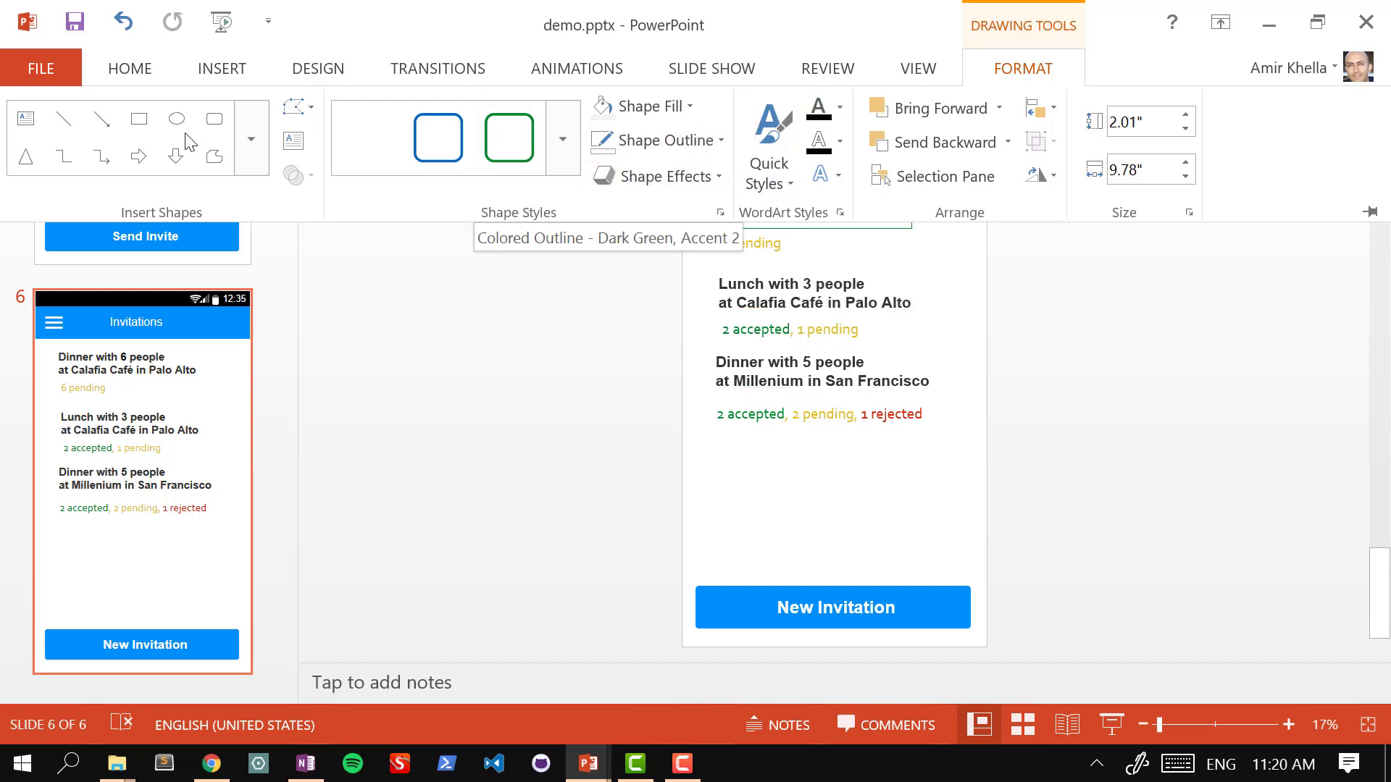
pyautogui.click(144, 122)
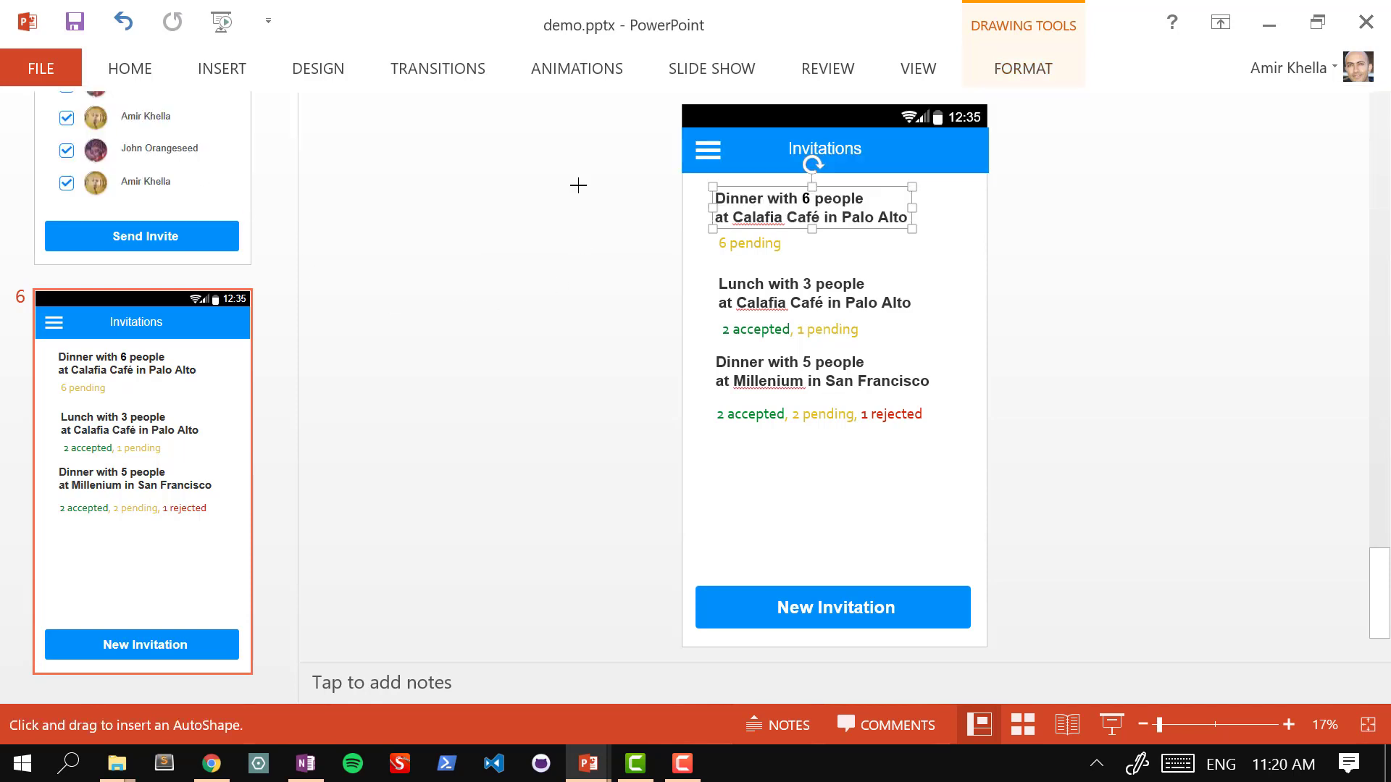
pyautogui.moveTo(681, 174); pyautogui.dragTo(990, 255)
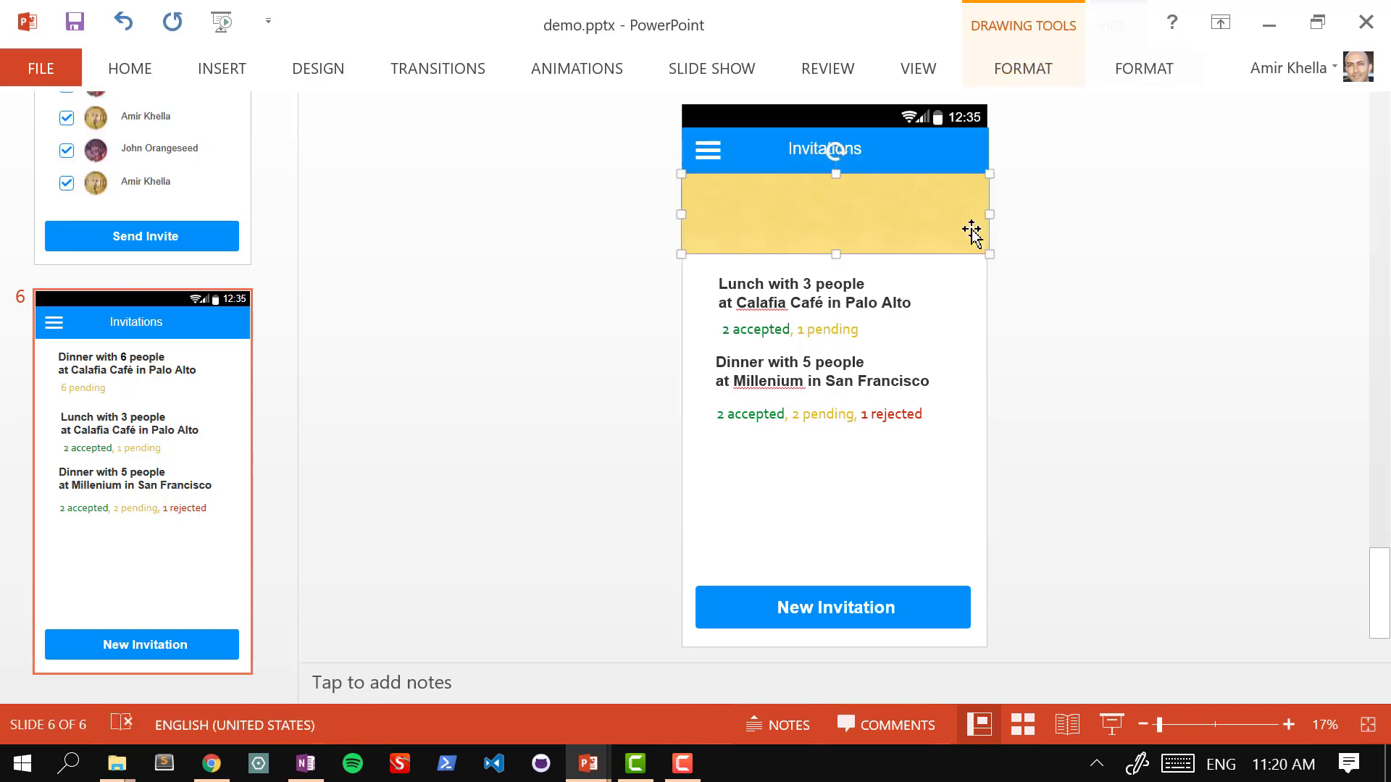
pyautogui.click(1139, 66)
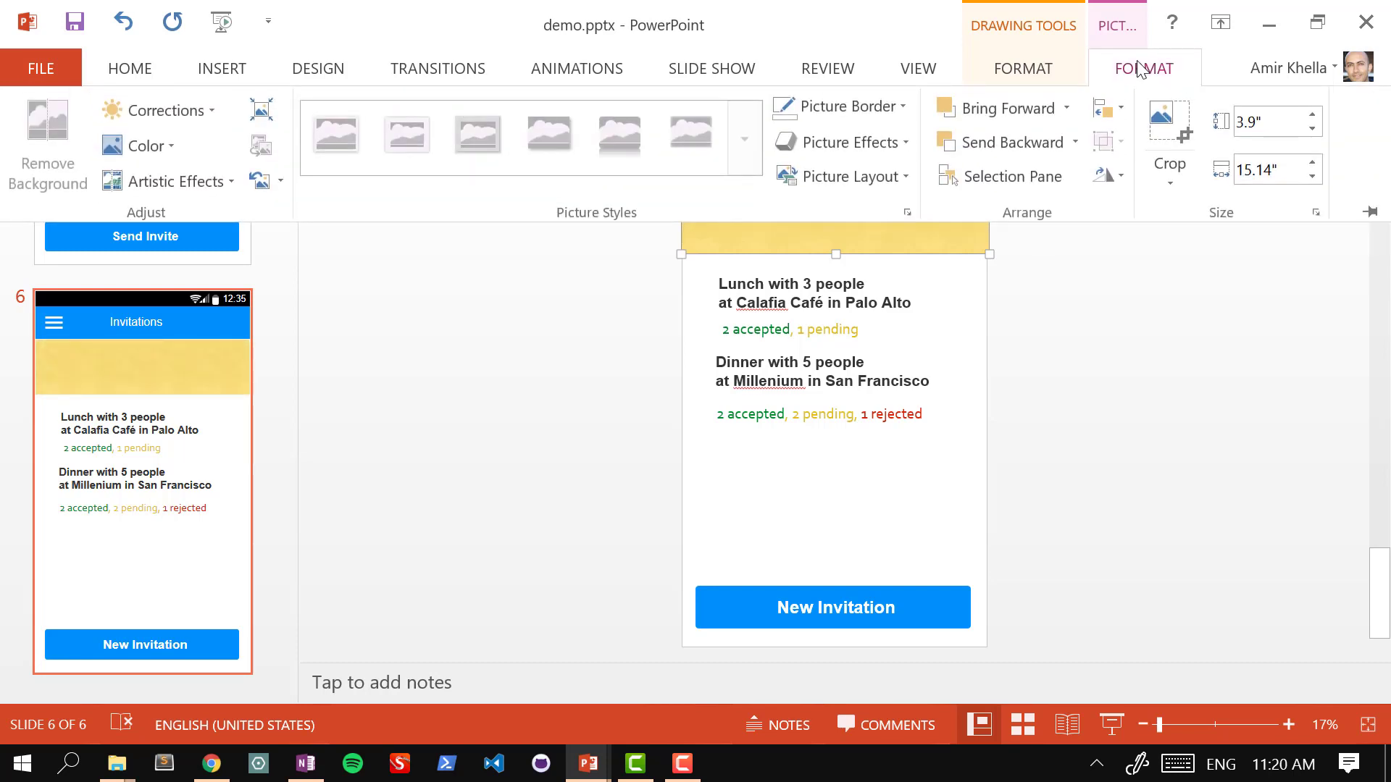
pyautogui.click(1063, 144)
pyautogui.click(1075, 140)
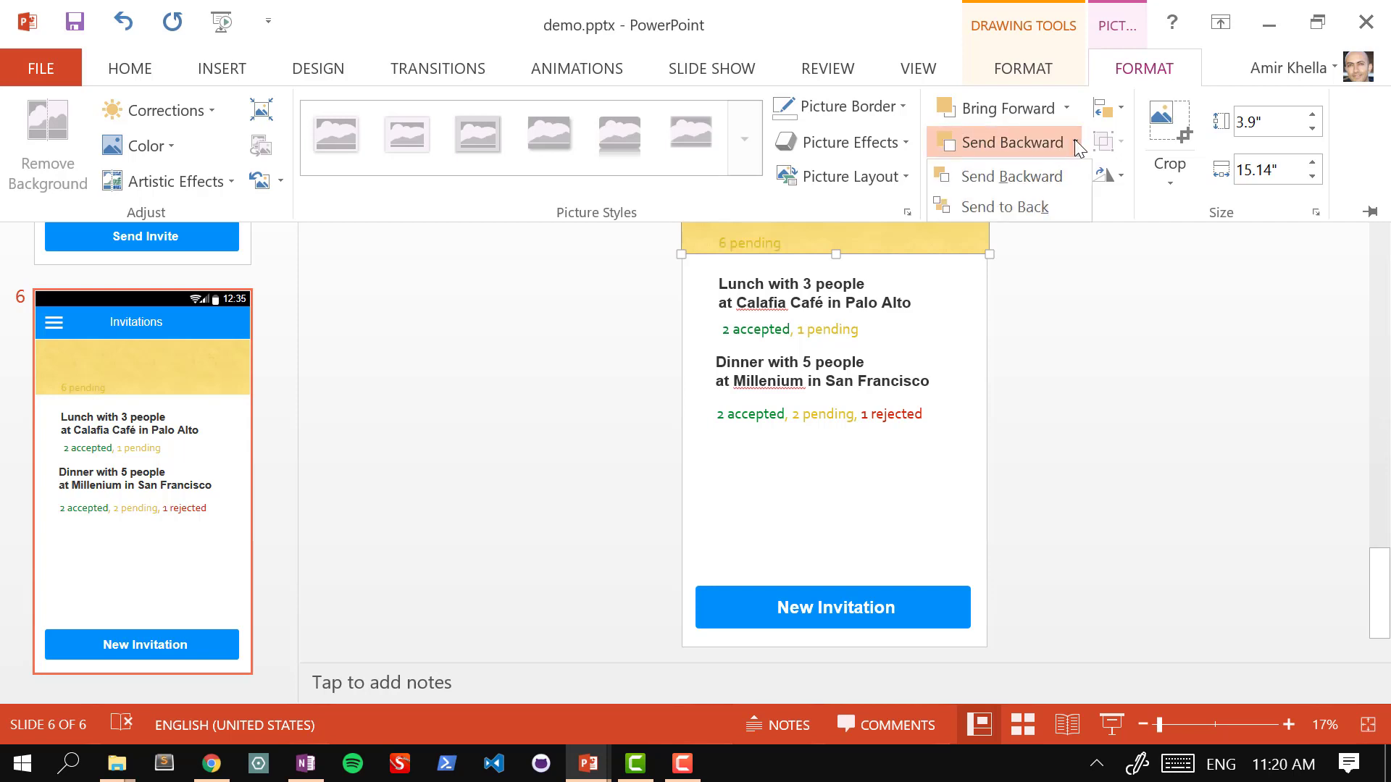
pyautogui.click(1049, 201)
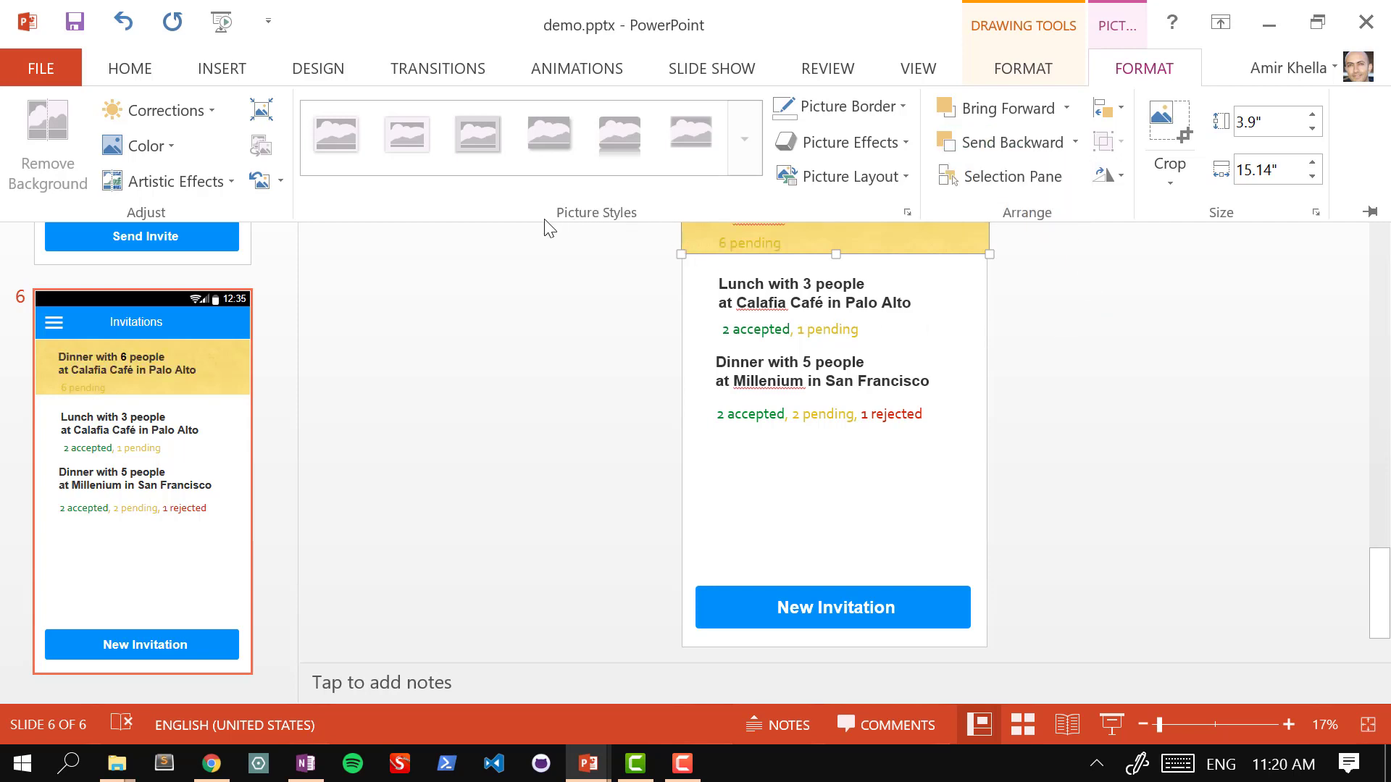
# Step: Give the highlight rectangle a pale gold fill and stretch it slightly taller
pyautogui.click(1013, 75)
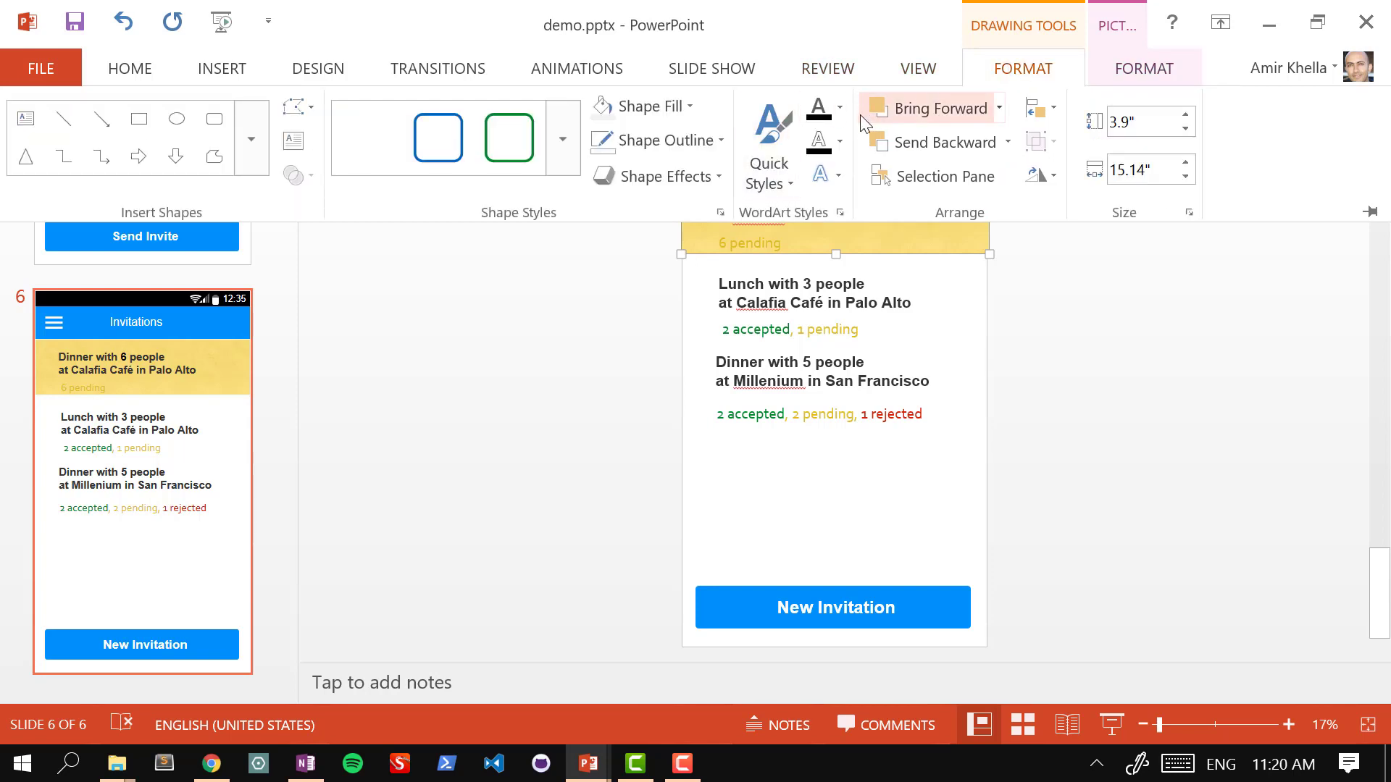
pyautogui.click(692, 107)
pyautogui.click(702, 180)
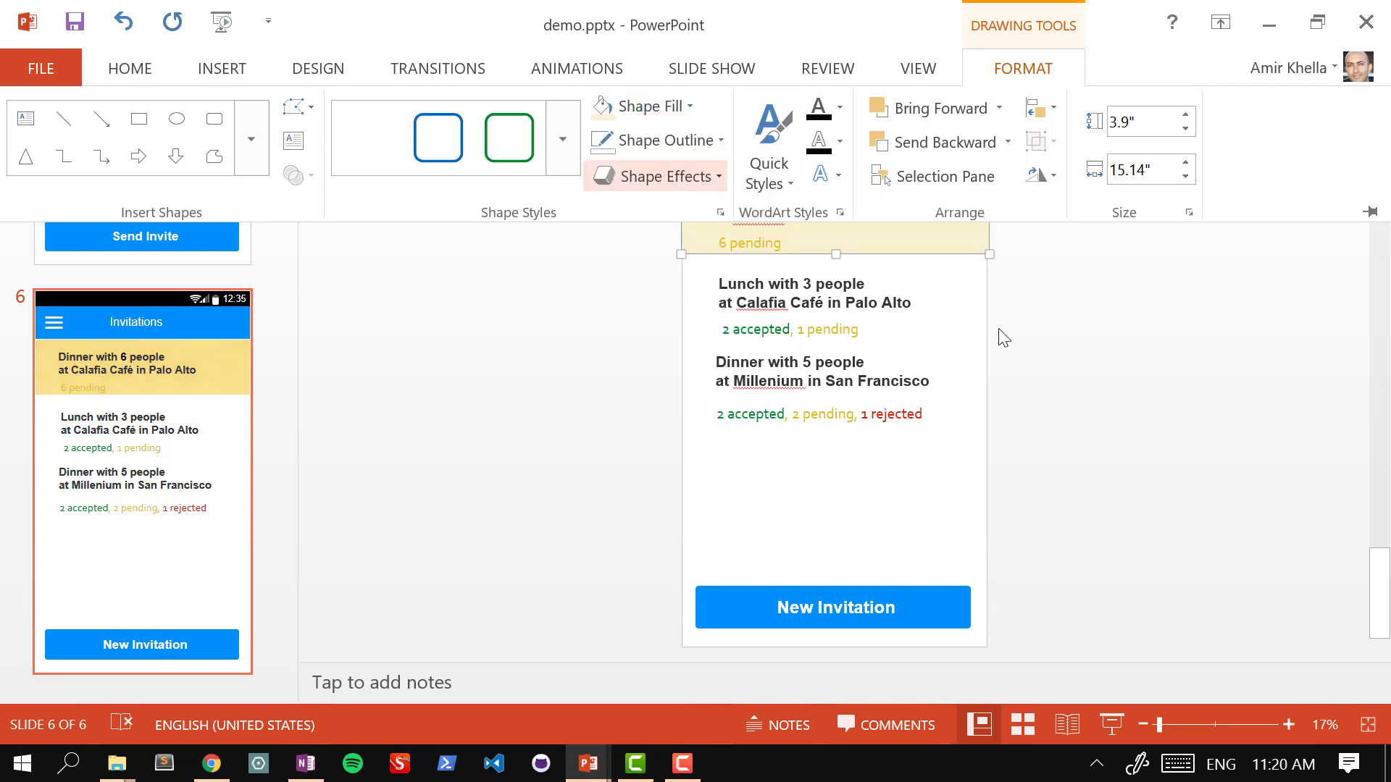
pyautogui.hotkey('ctrl', 'F1')
pyautogui.click(1095, 285)
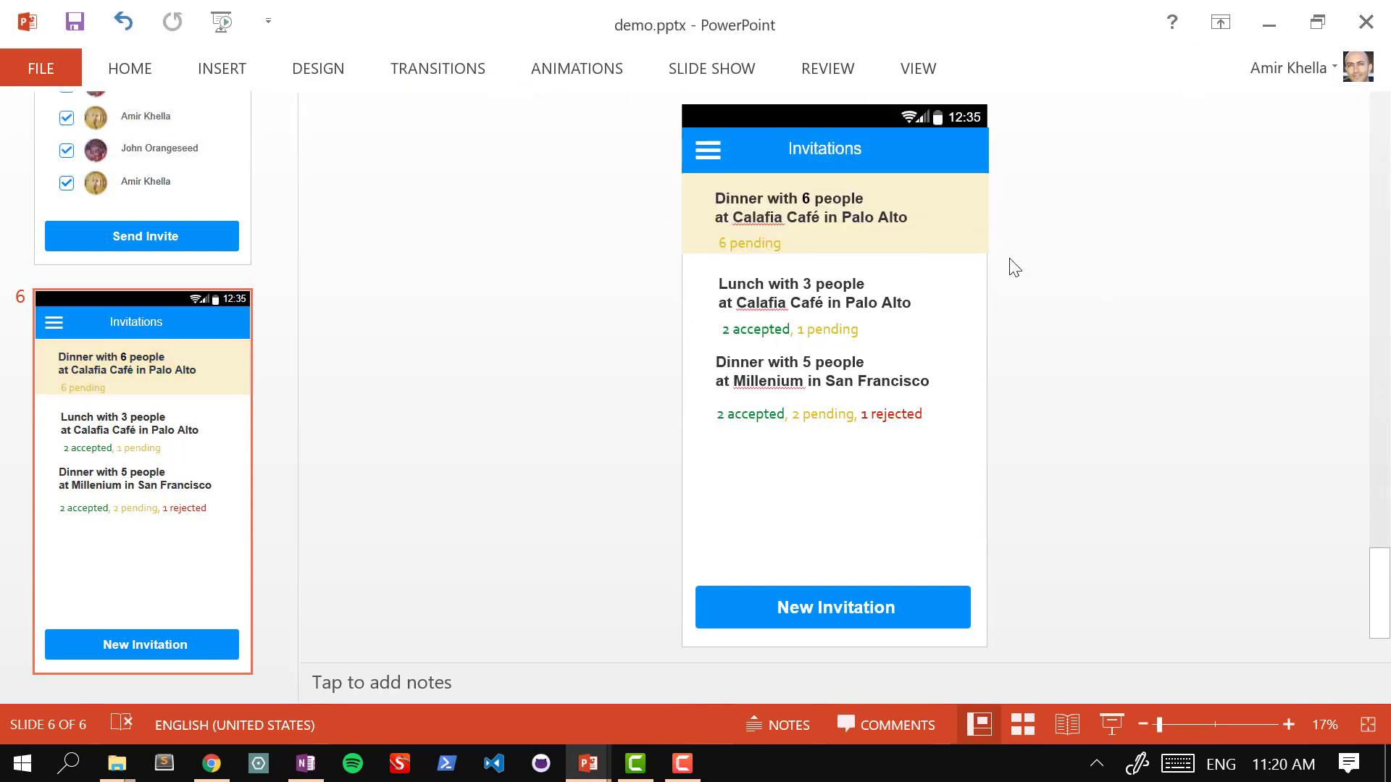
pyautogui.click(942, 237)
pyautogui.moveTo(836, 254)
pyautogui.mouseDown()
pyautogui.moveTo(837, 269)
pyautogui.moveTo(837, 254)
pyautogui.mouseUp()
# Step: Return to the presentation's slide 1 and select its New Invitation button
pyautogui.click(1120, 254)
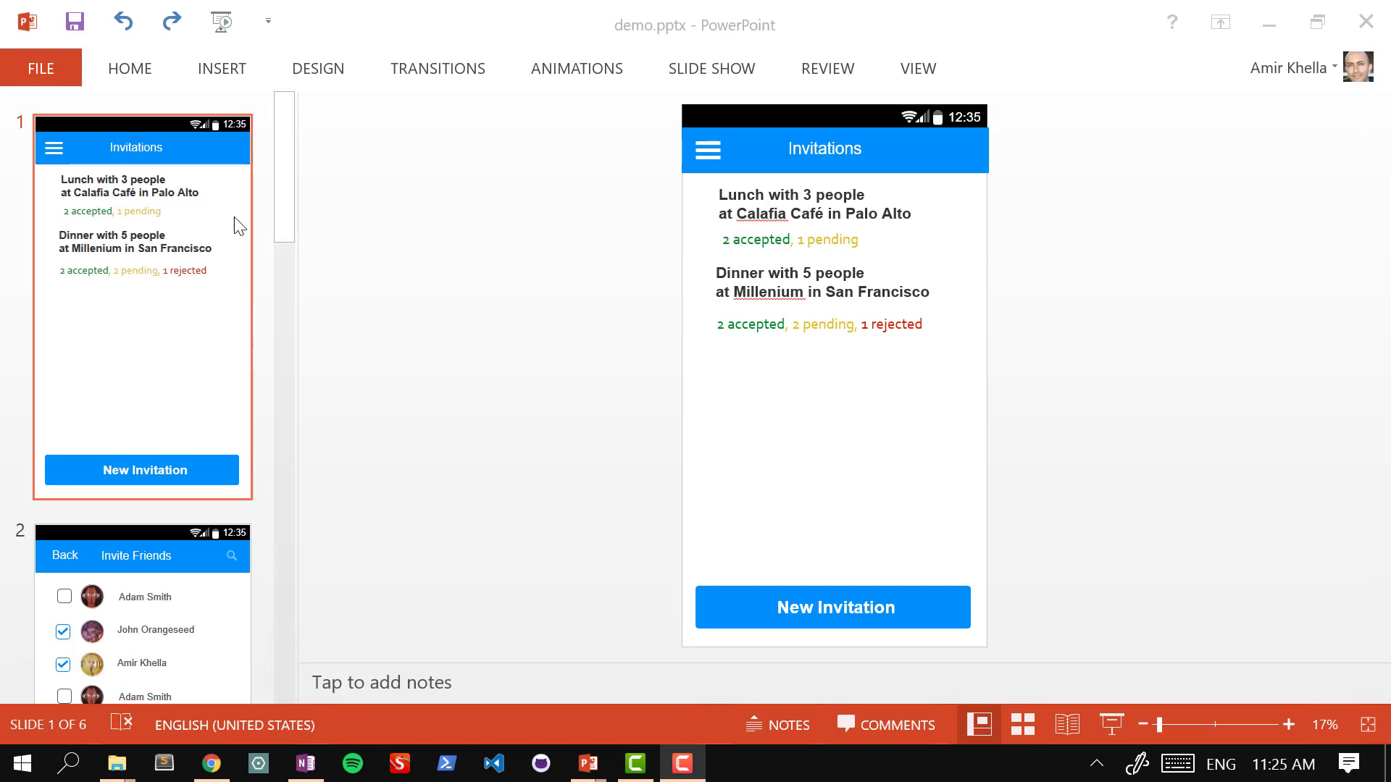
pyautogui.click(158, 468)
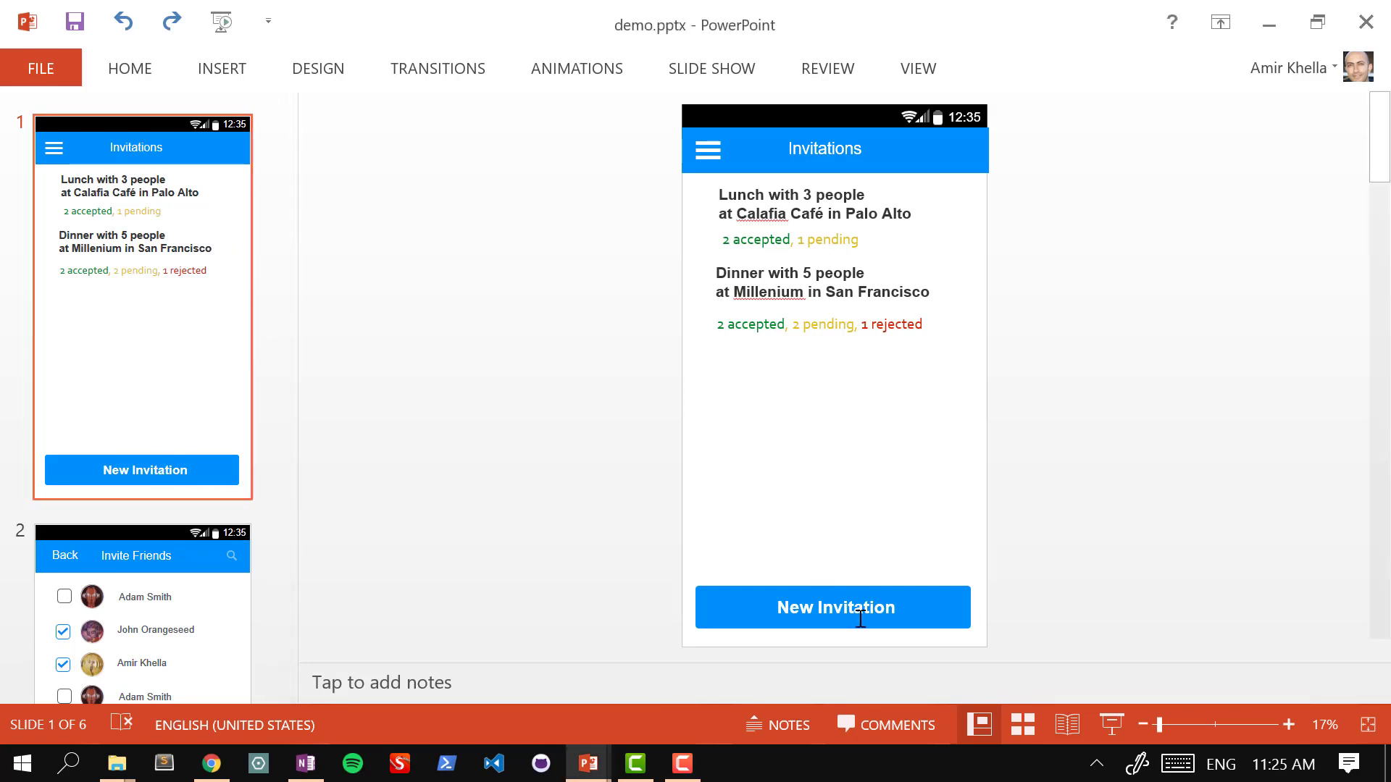
pyautogui.click(860, 593)
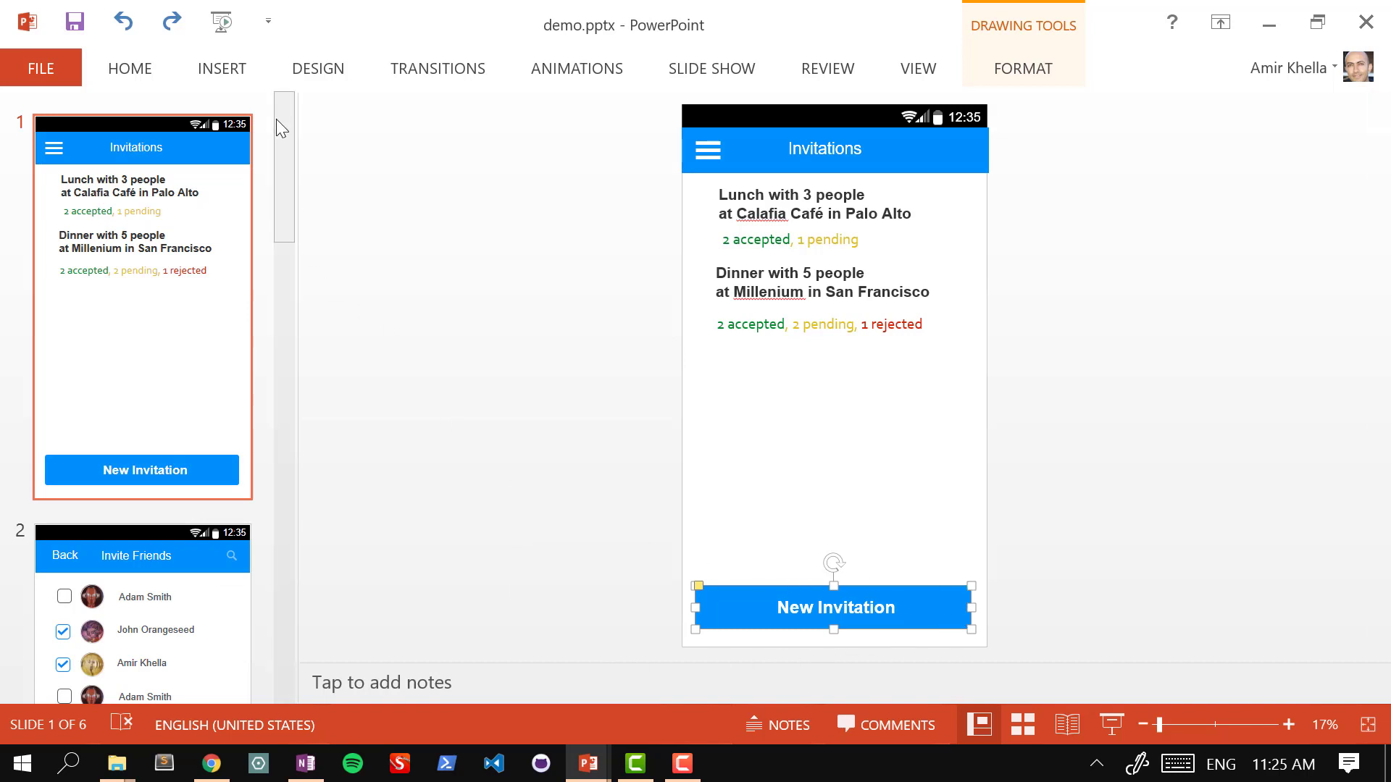
# Step: Hyperlink slide 1's New Invitation button to slide 2, then select slide 2's Next button
pyautogui.moveTo(276, 119); pyautogui.dragTo(277, 195)
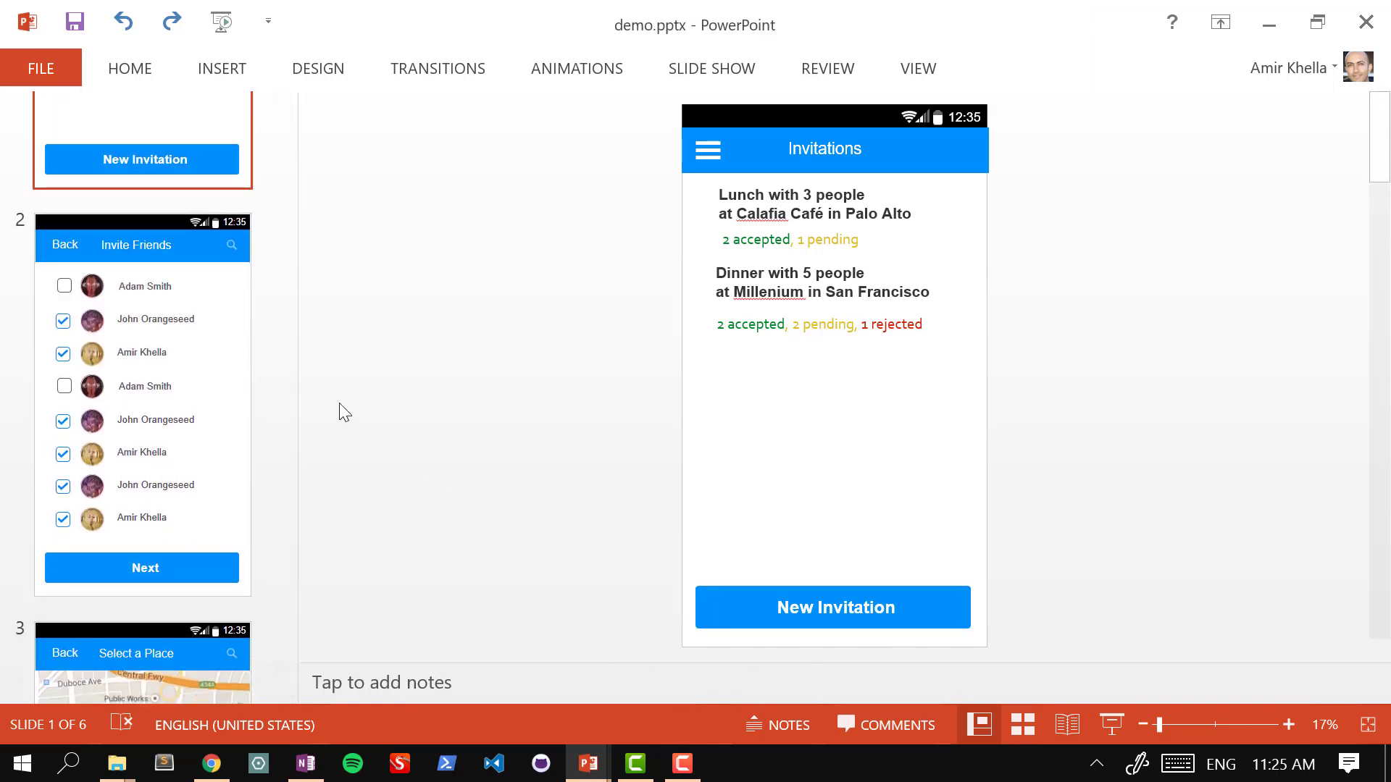
pyautogui.click(220, 323)
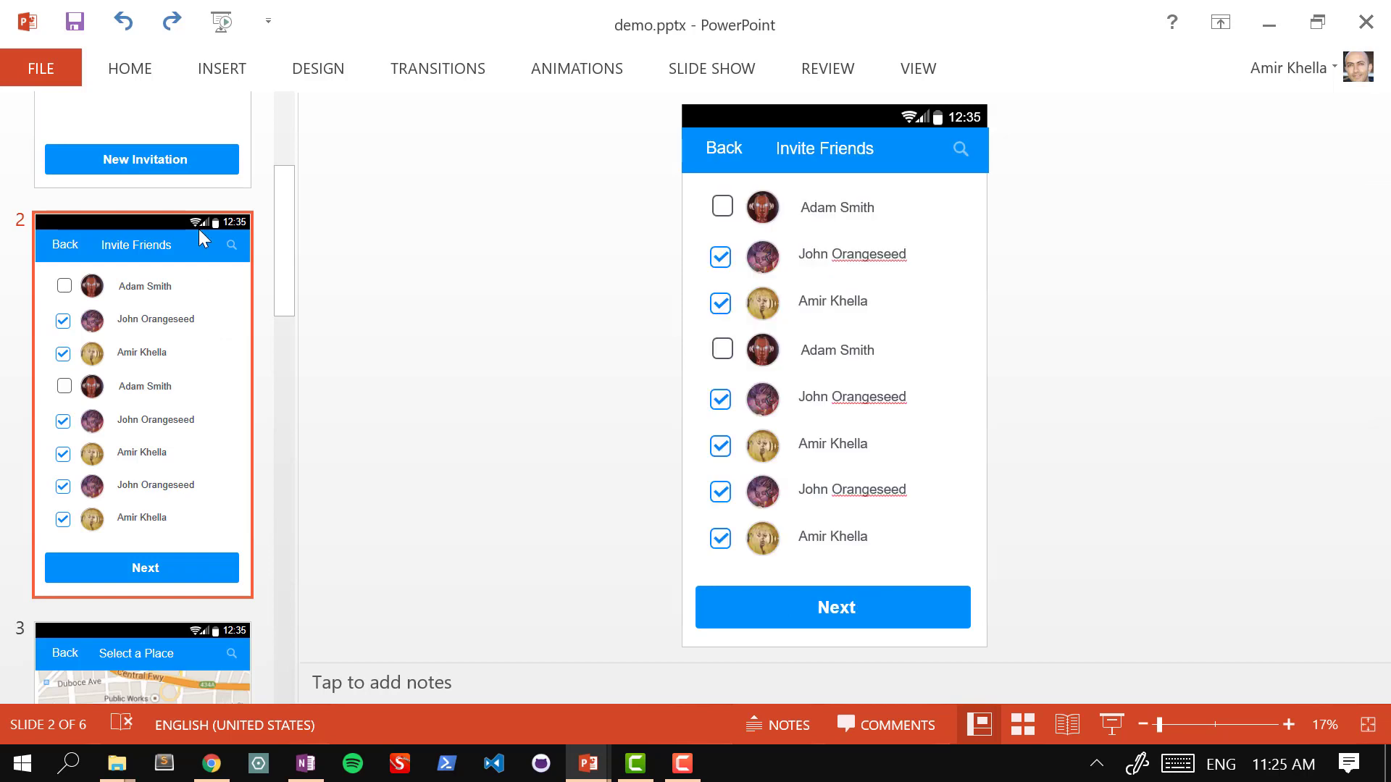
pyautogui.click(193, 132)
pyautogui.click(727, 590)
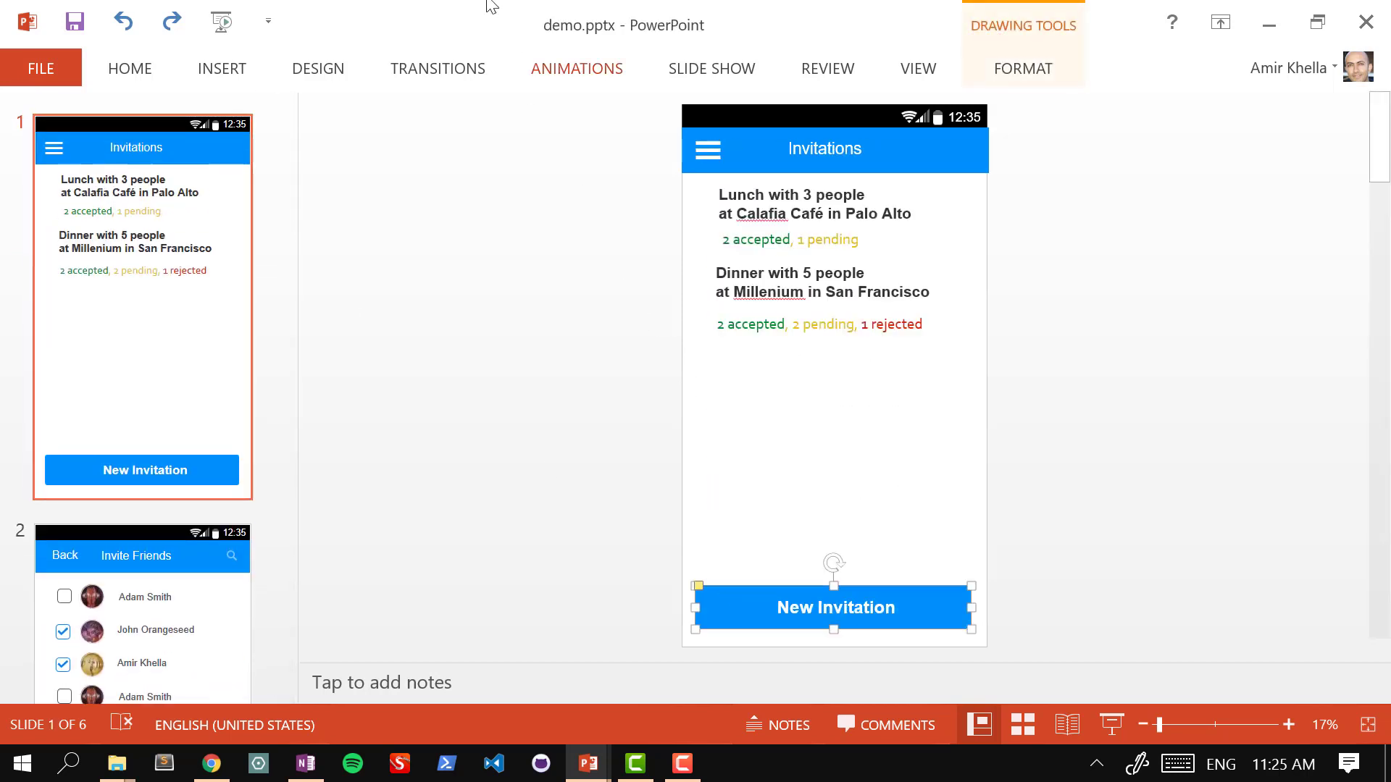
pyautogui.click(240, 70)
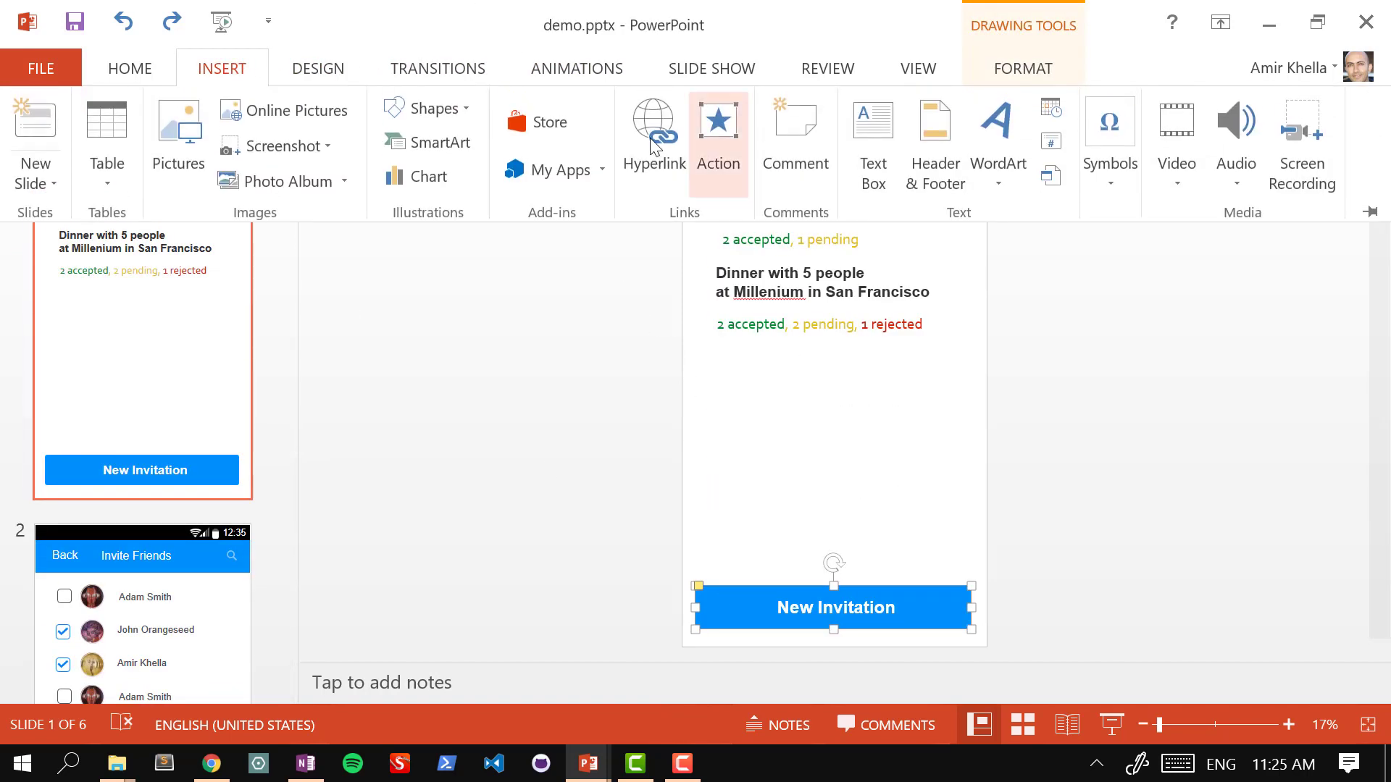
pyautogui.click(652, 124)
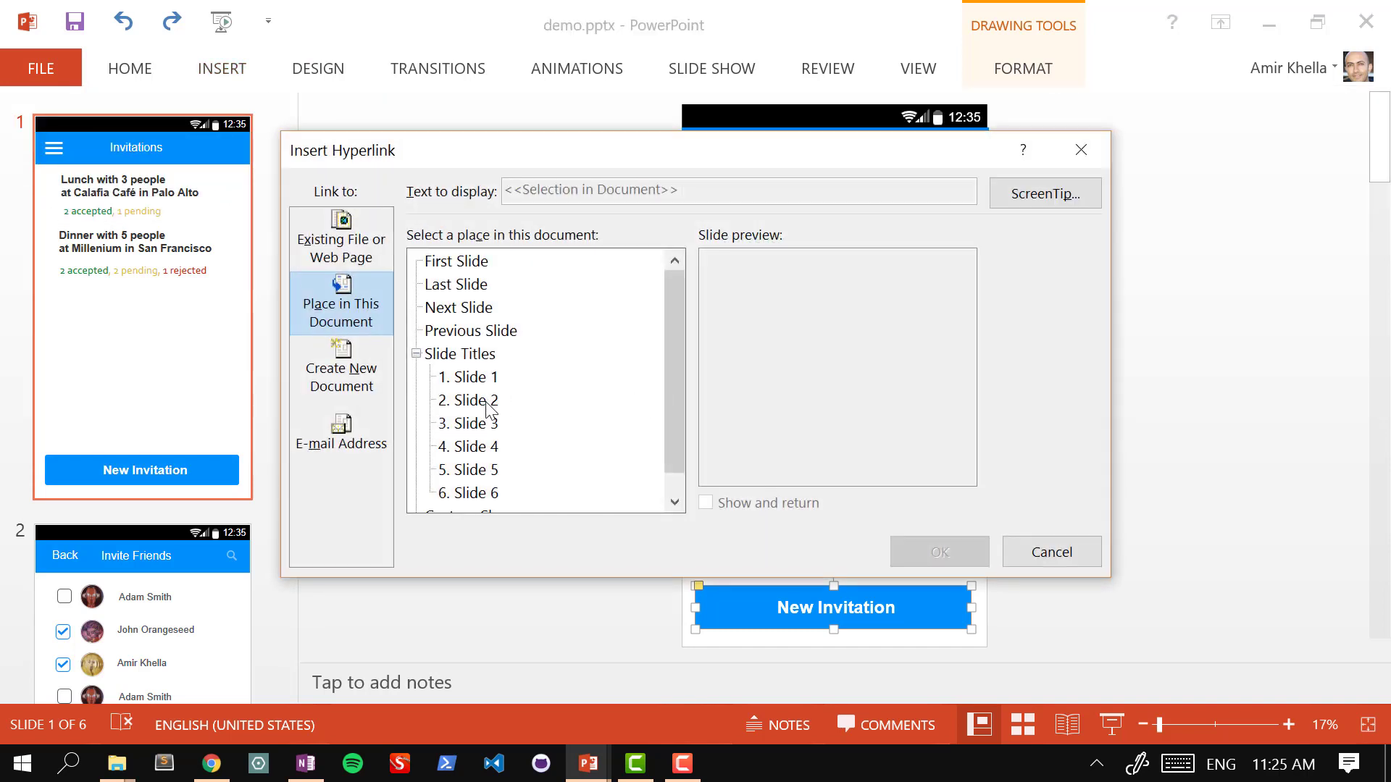
pyautogui.click(487, 404)
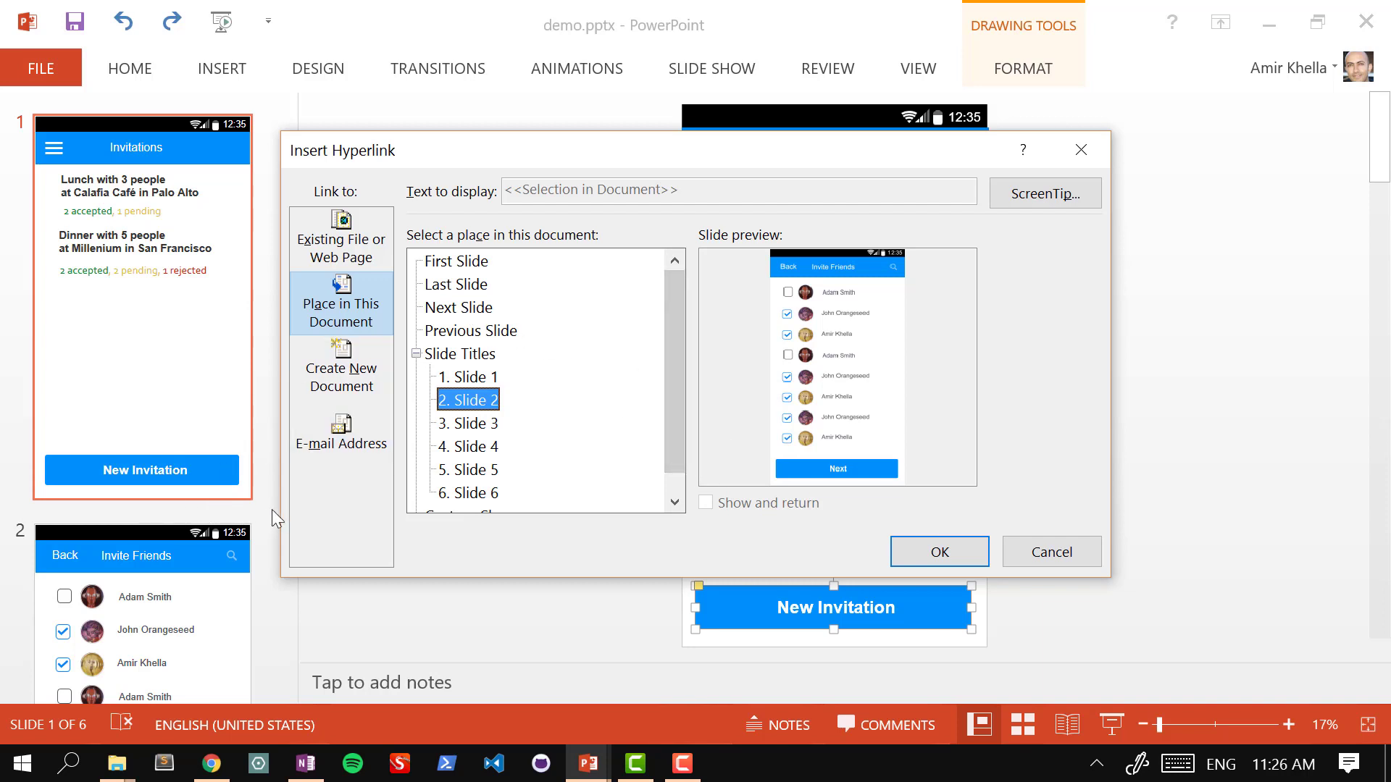
pyautogui.click(958, 563)
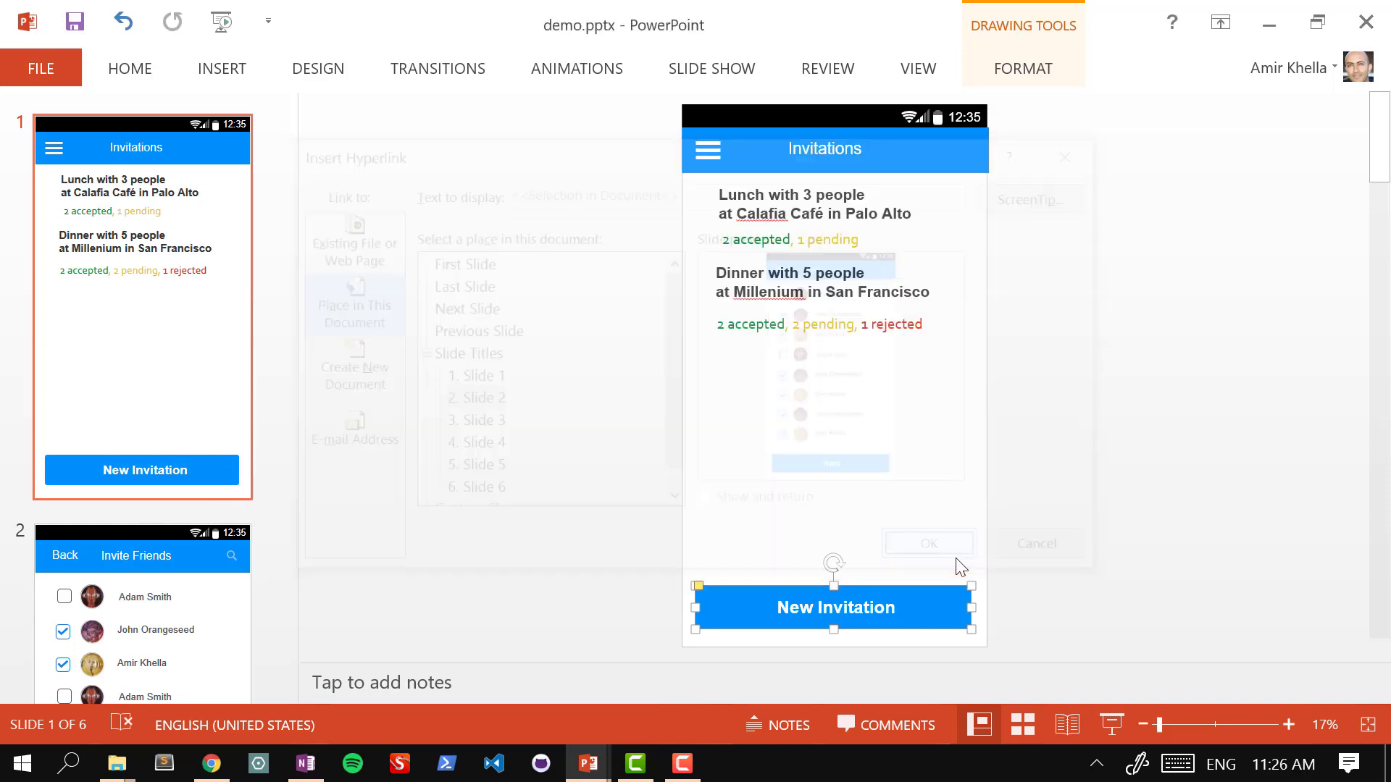
pyautogui.click(196, 562)
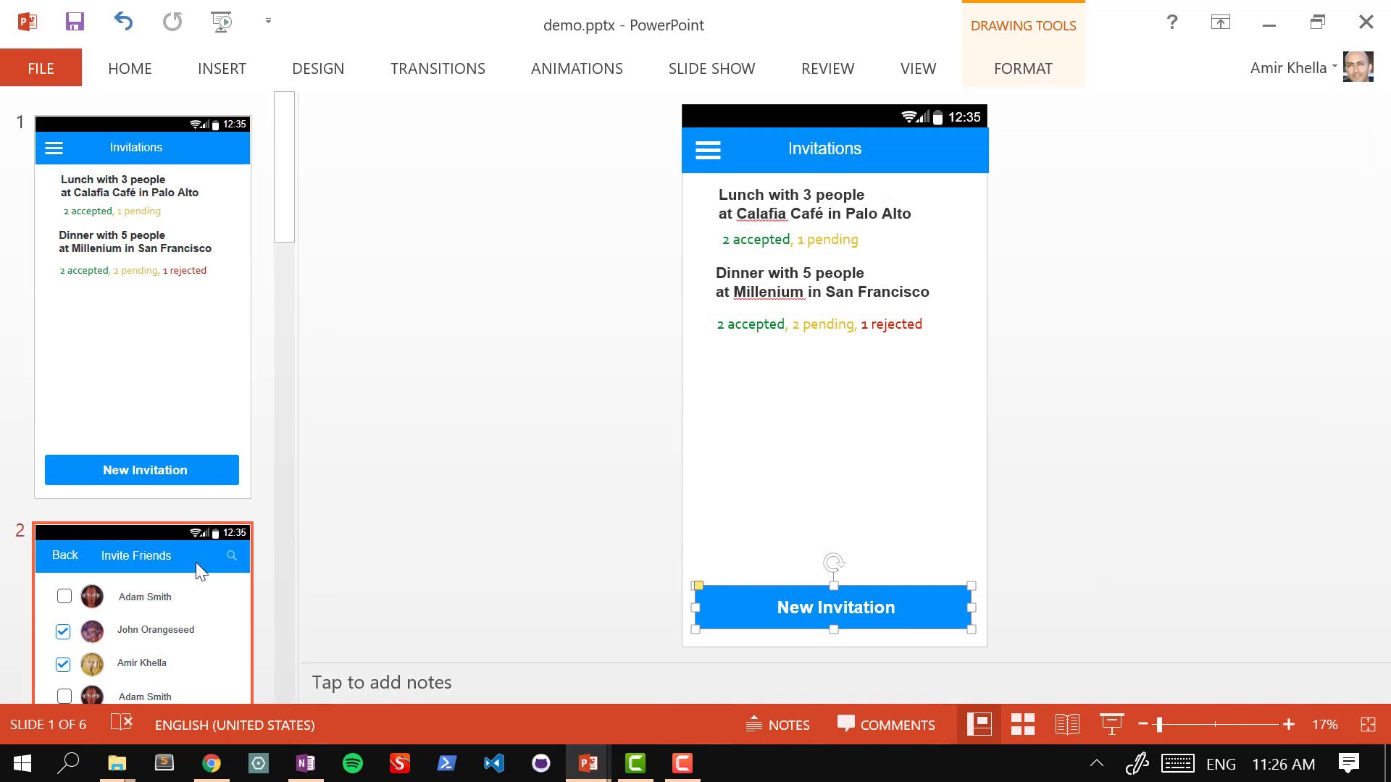
pyautogui.click(774, 595)
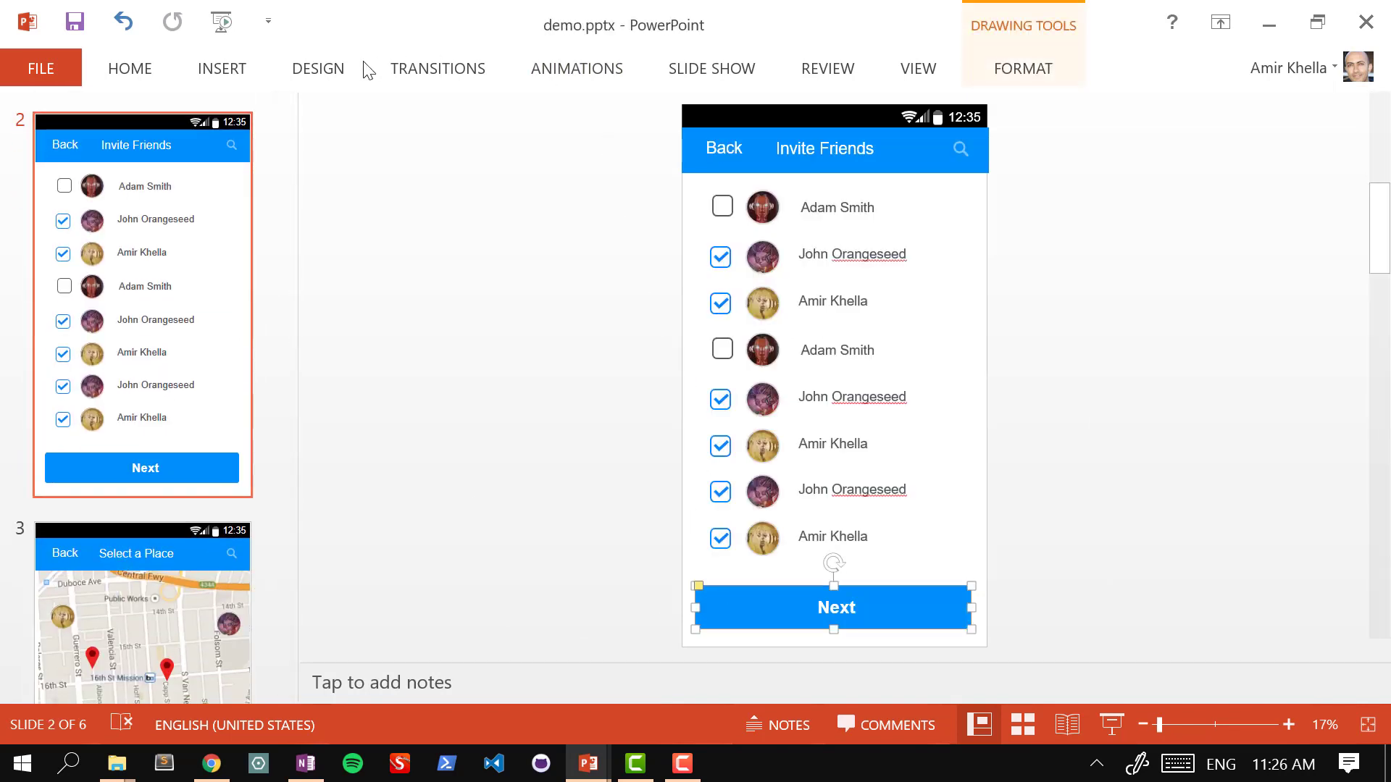
# Step: Hyperlink slide 2's Next button to slide 3
pyautogui.click(220, 68)
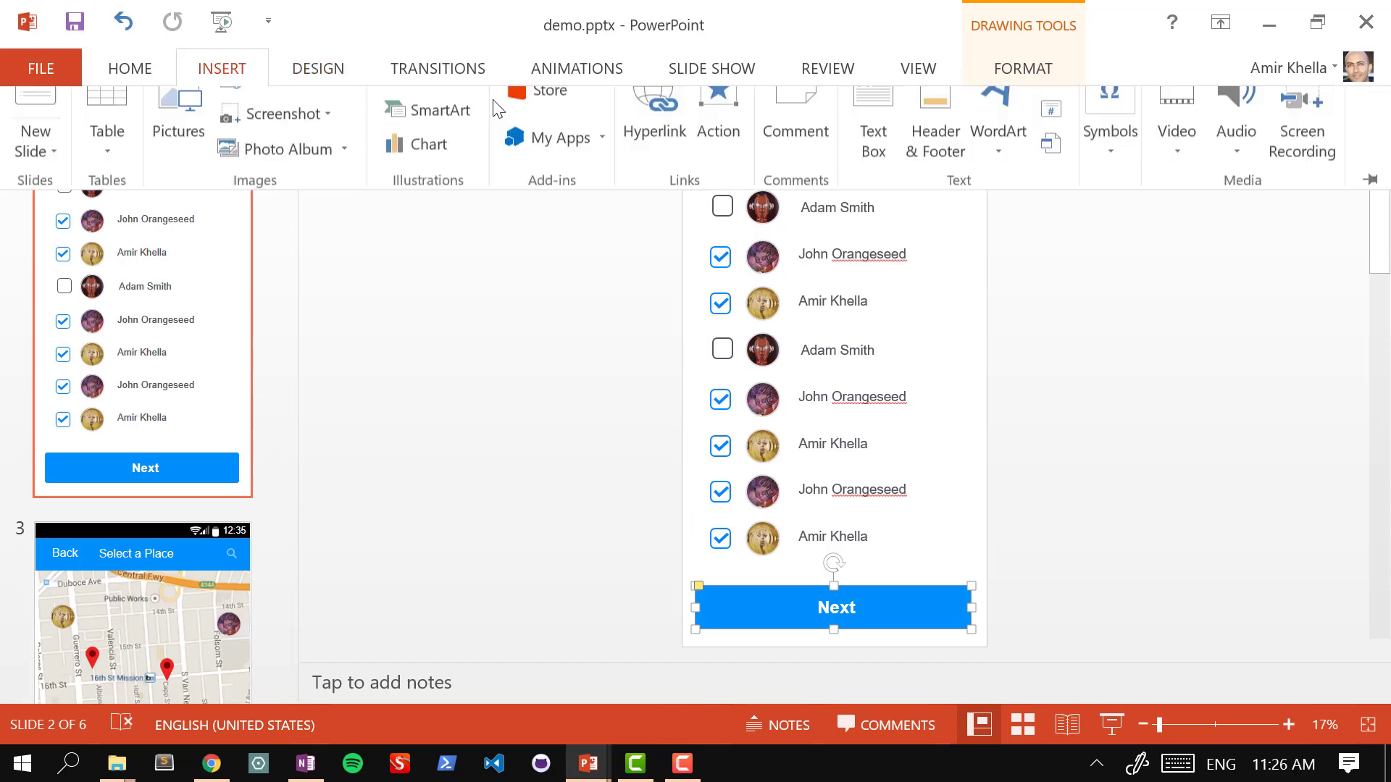
pyautogui.click(654, 131)
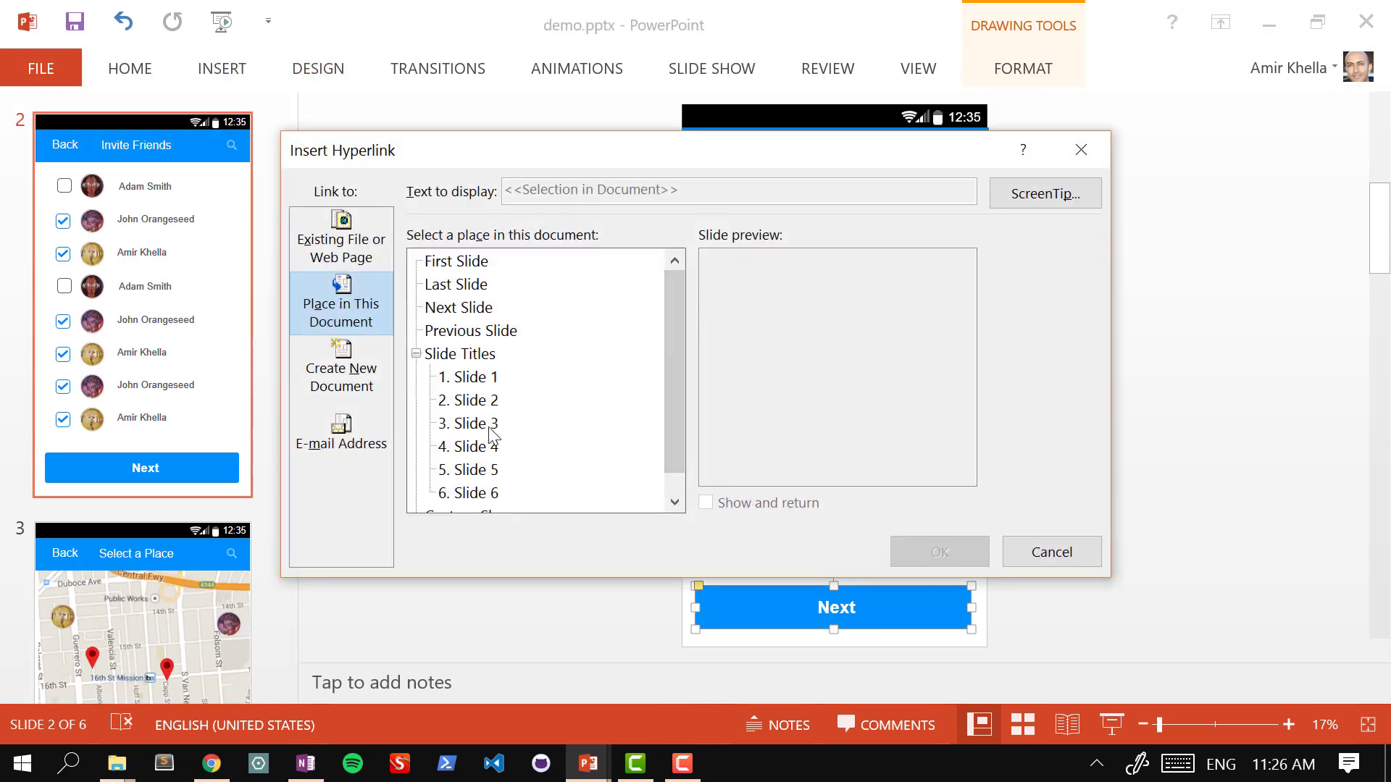
pyautogui.click(468, 424)
pyautogui.click(968, 550)
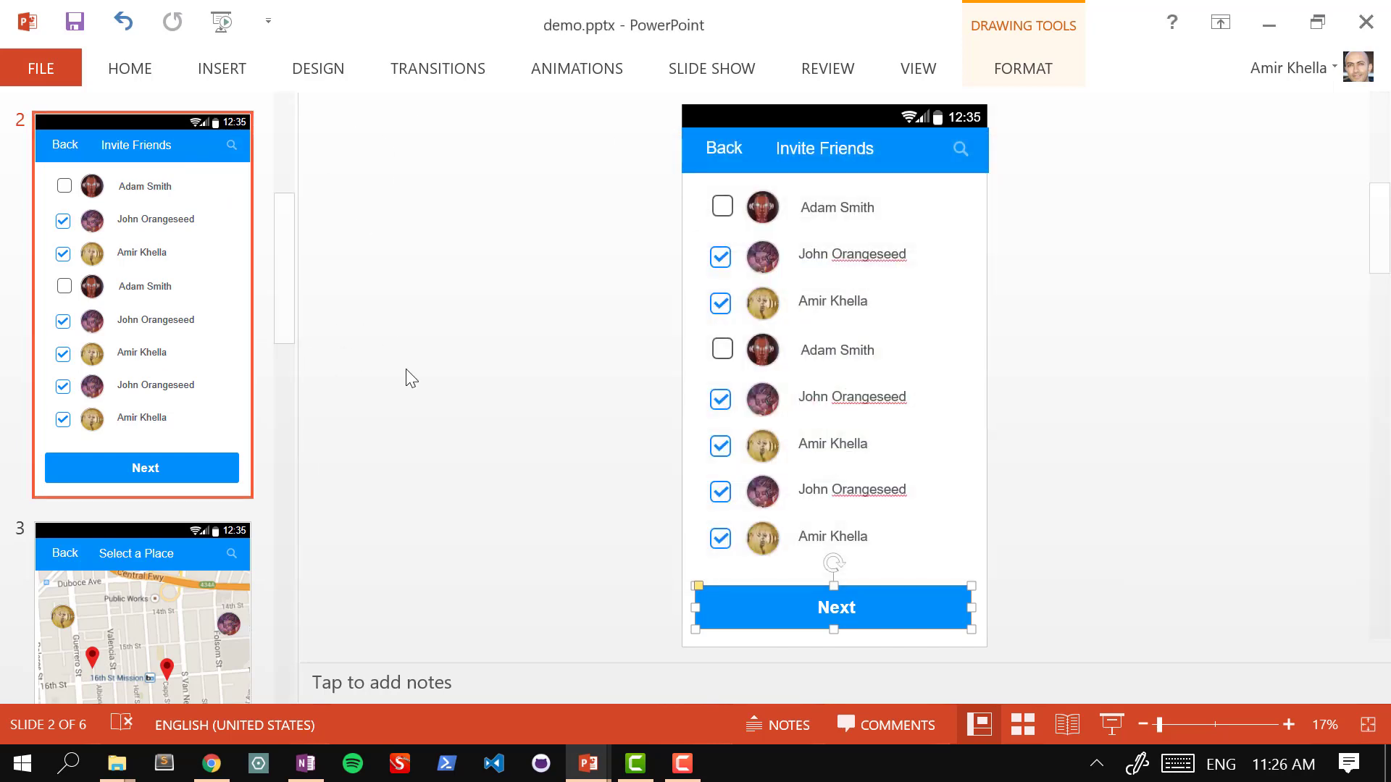
# Step: Hyperlink slide 2's Back button to slide 1
pyautogui.click(730, 147)
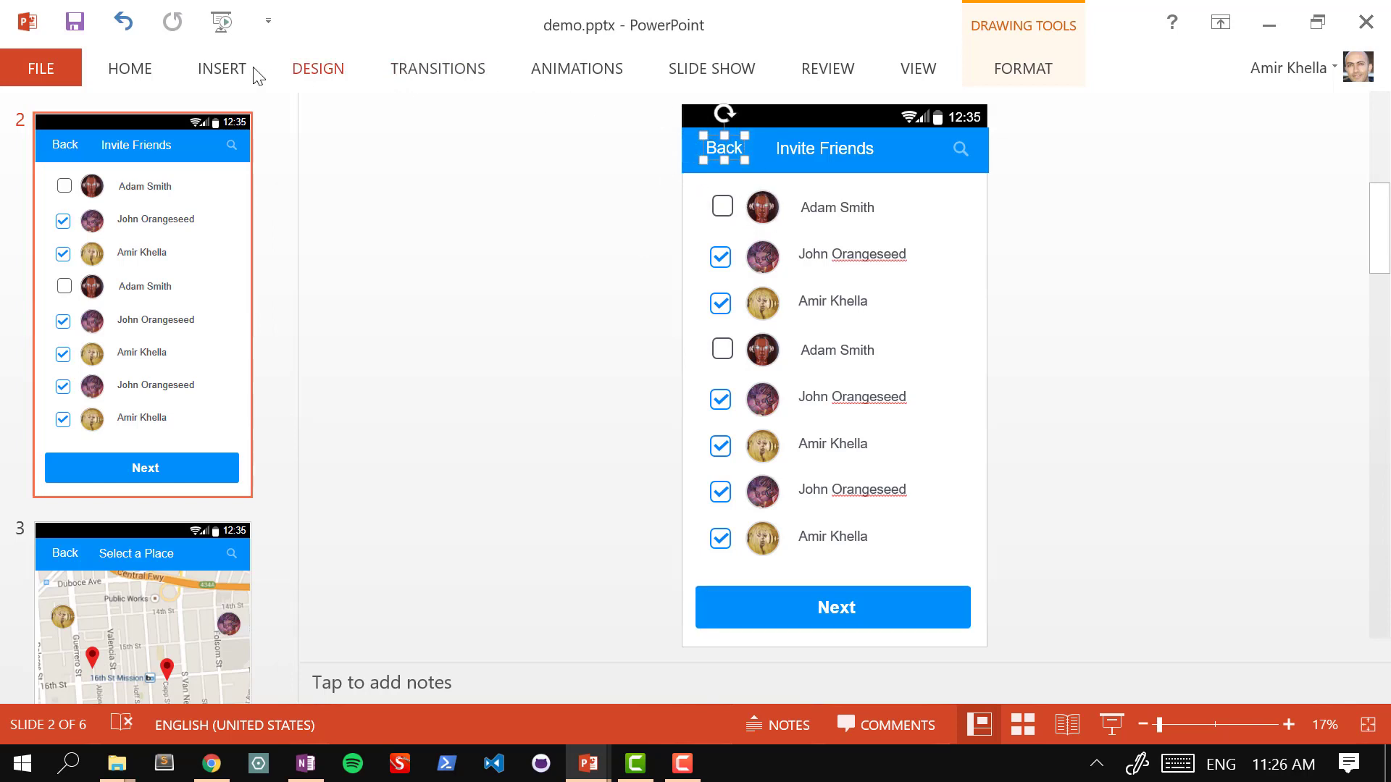
pyautogui.click(228, 73)
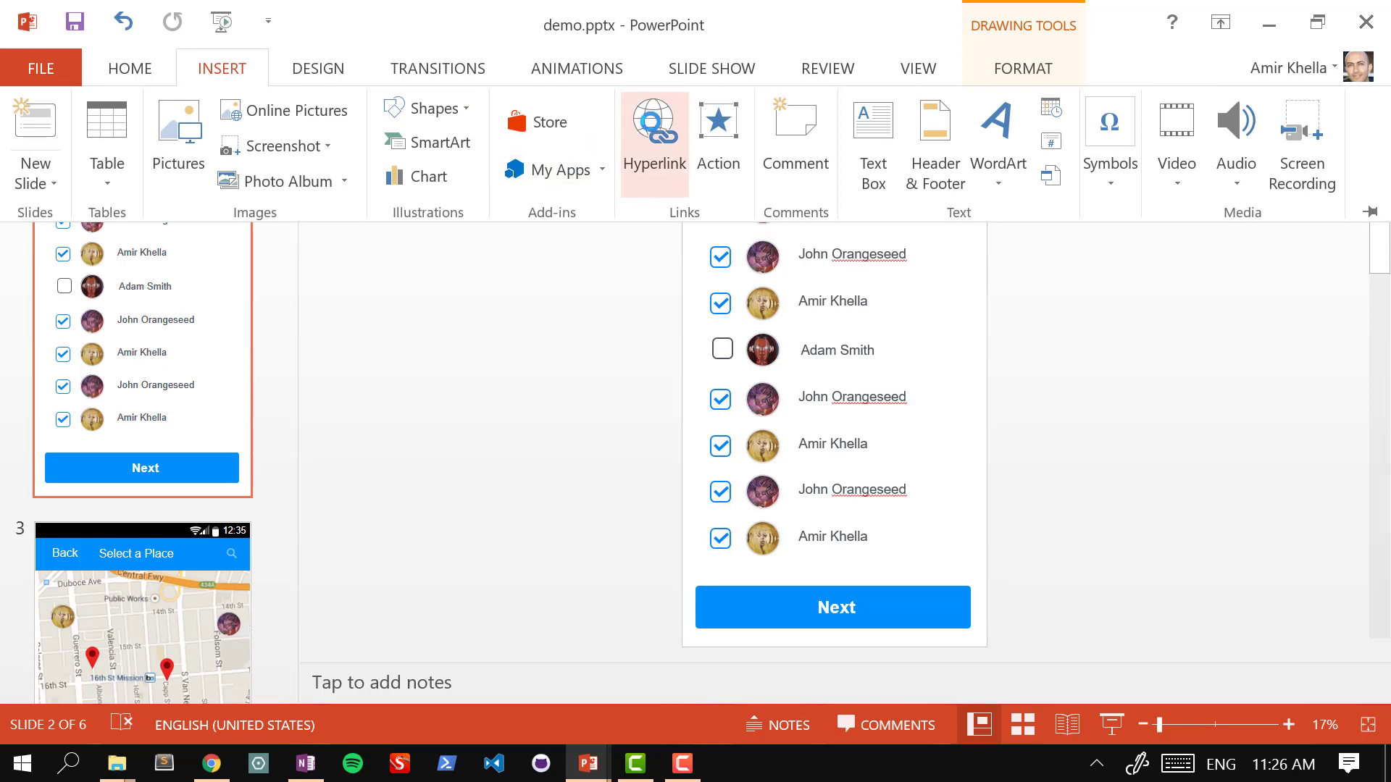
pyautogui.click(654, 130)
pyautogui.click(473, 377)
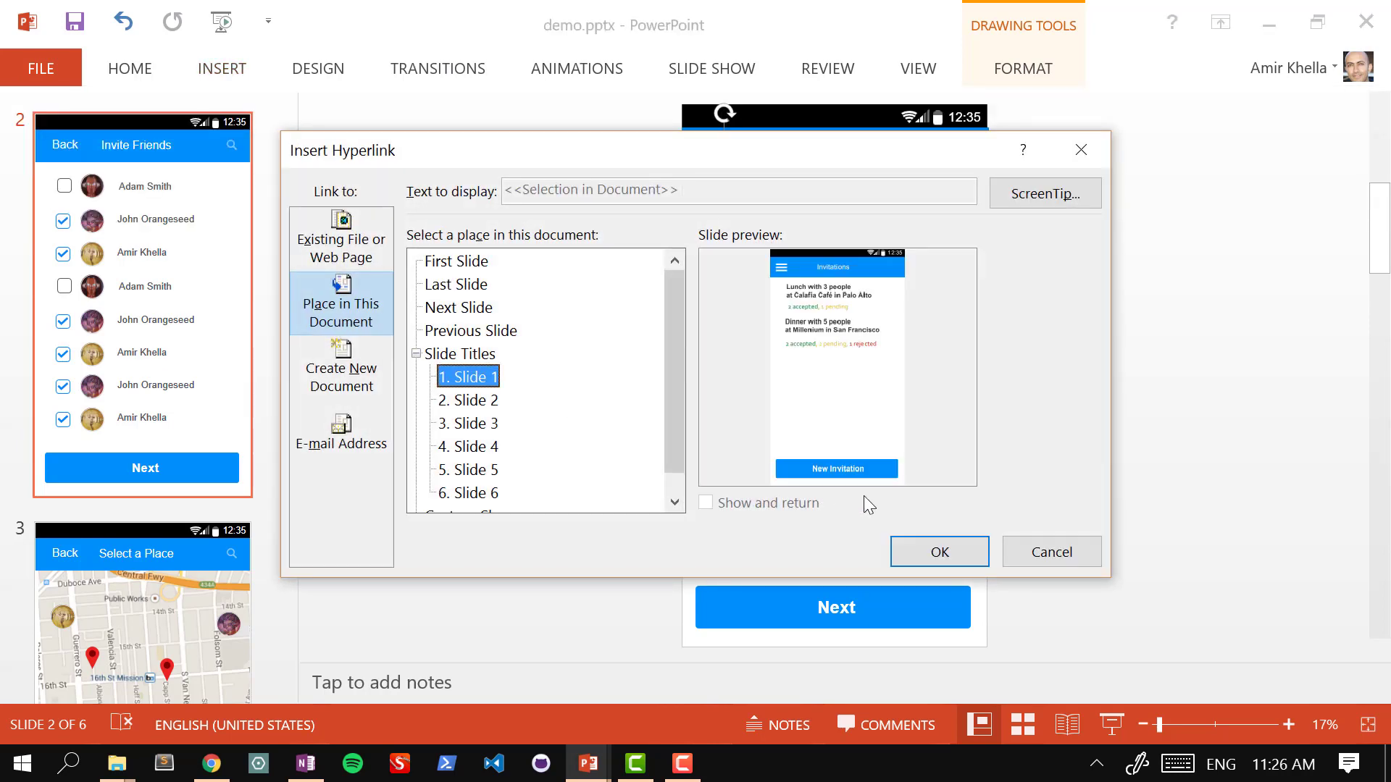
pyautogui.click(938, 551)
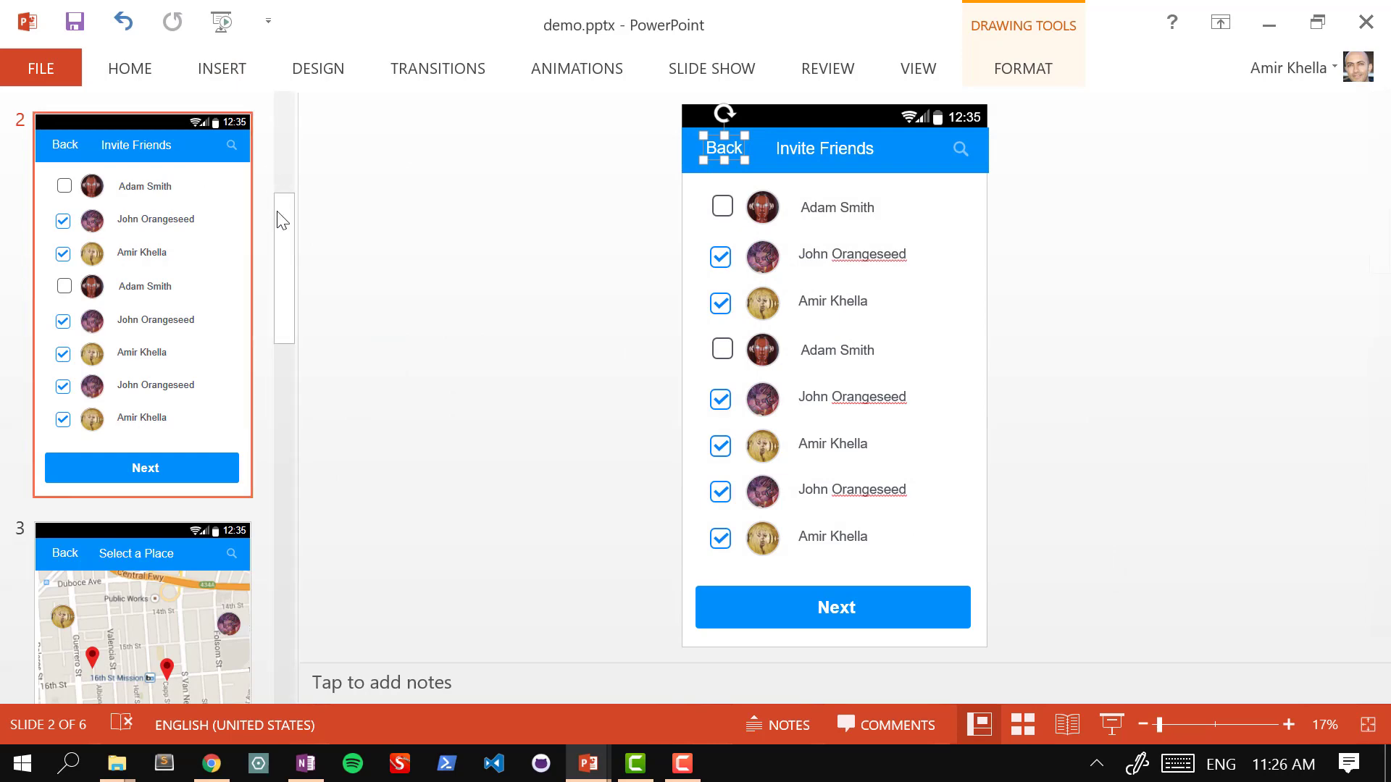
pyautogui.moveTo(282, 181); pyautogui.dragTo(280, 242)
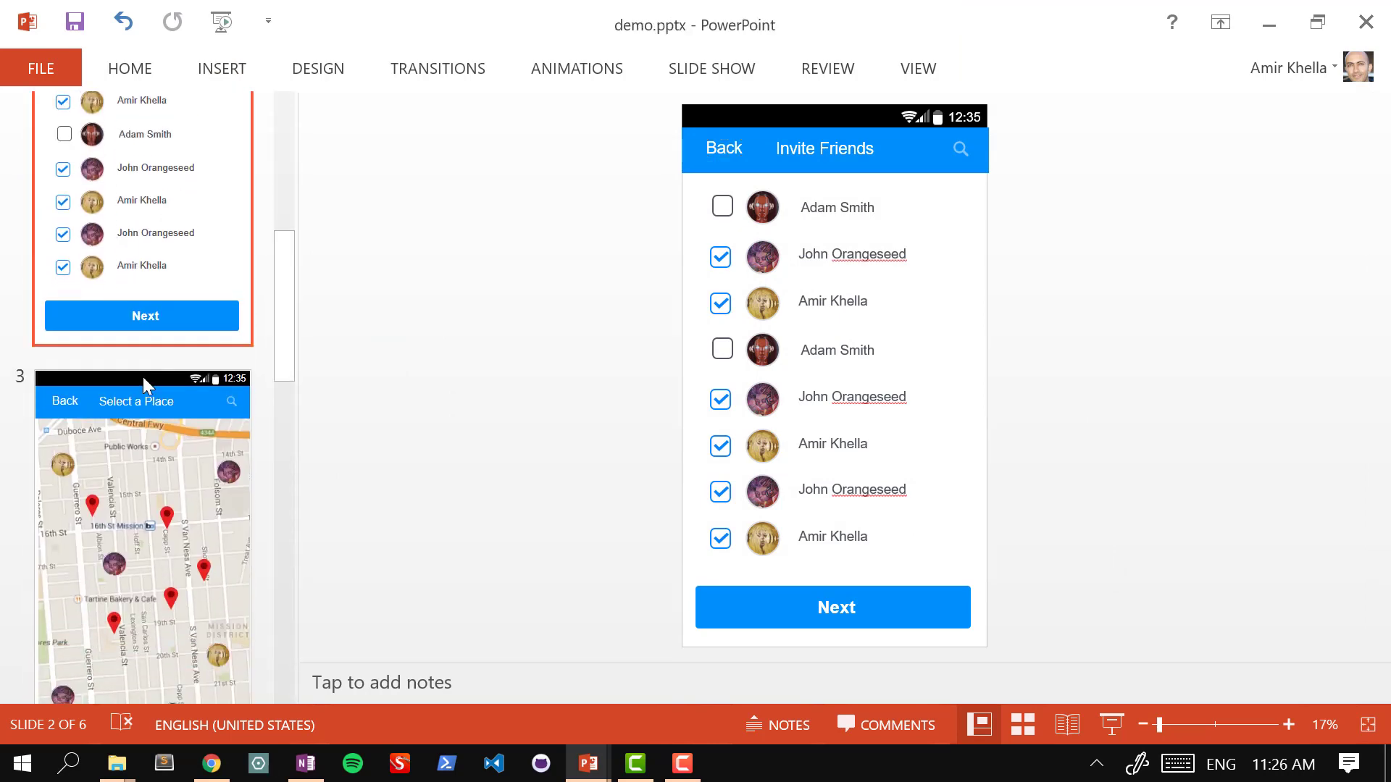
# Step: On slide 3, hyperlink the Back button to slide 2
pyautogui.click(142, 377)
pyautogui.click(723, 154)
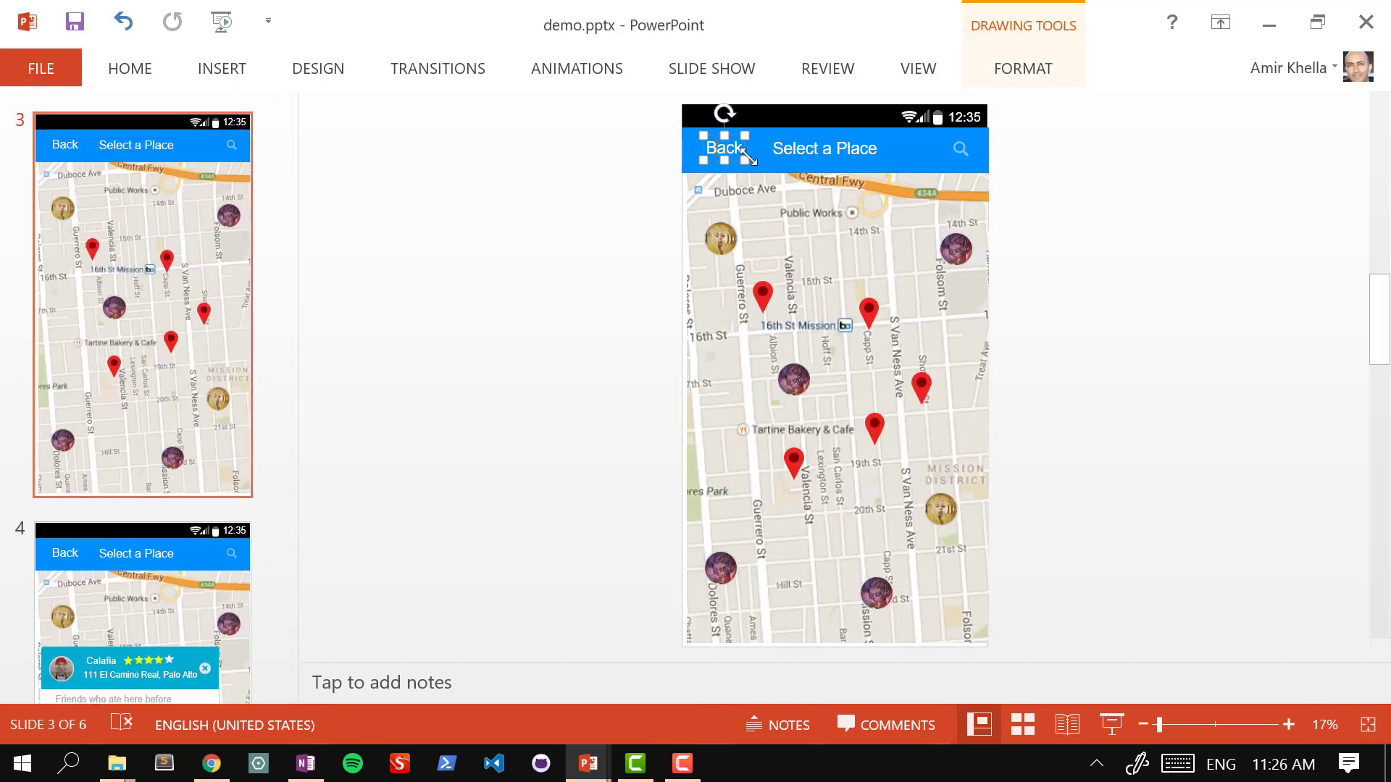
pyautogui.click(240, 69)
pyautogui.click(654, 134)
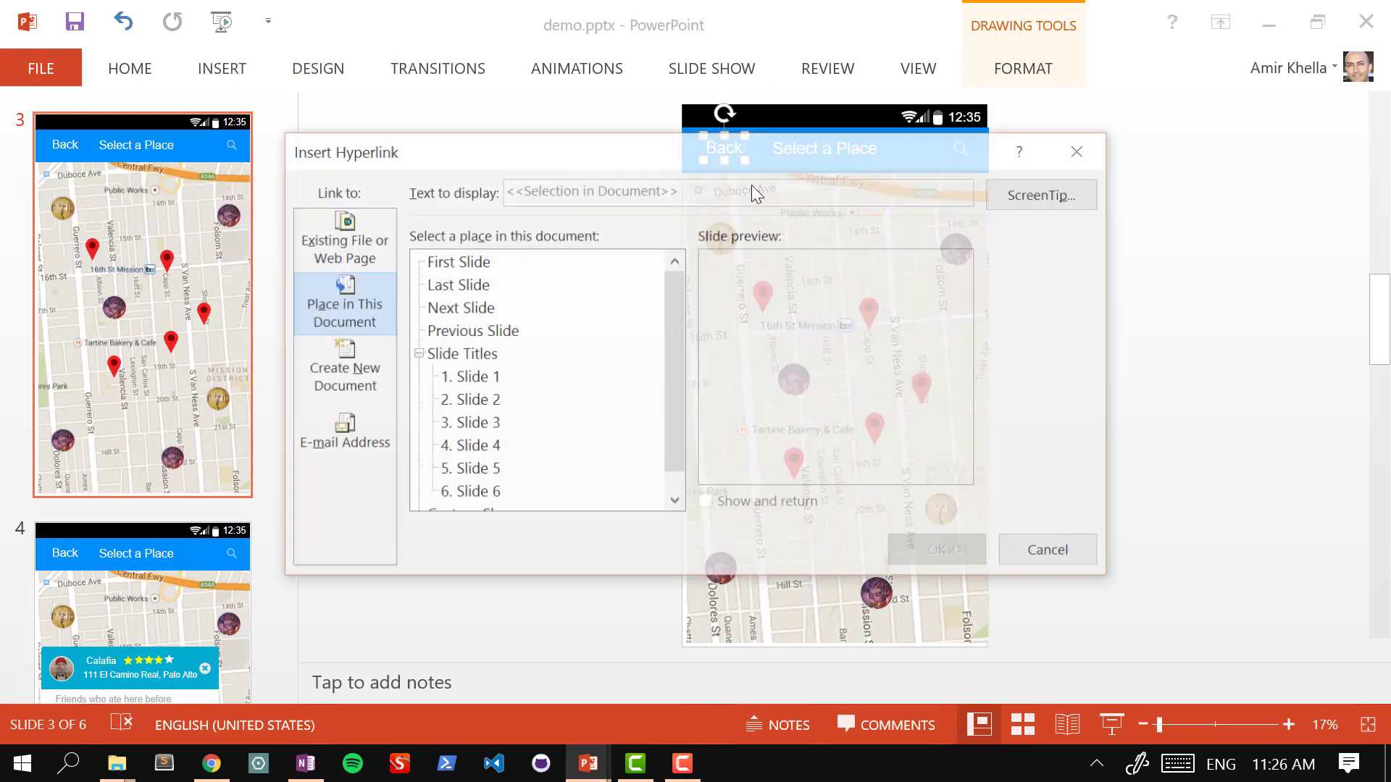
pyautogui.click(478, 402)
pyautogui.click(940, 552)
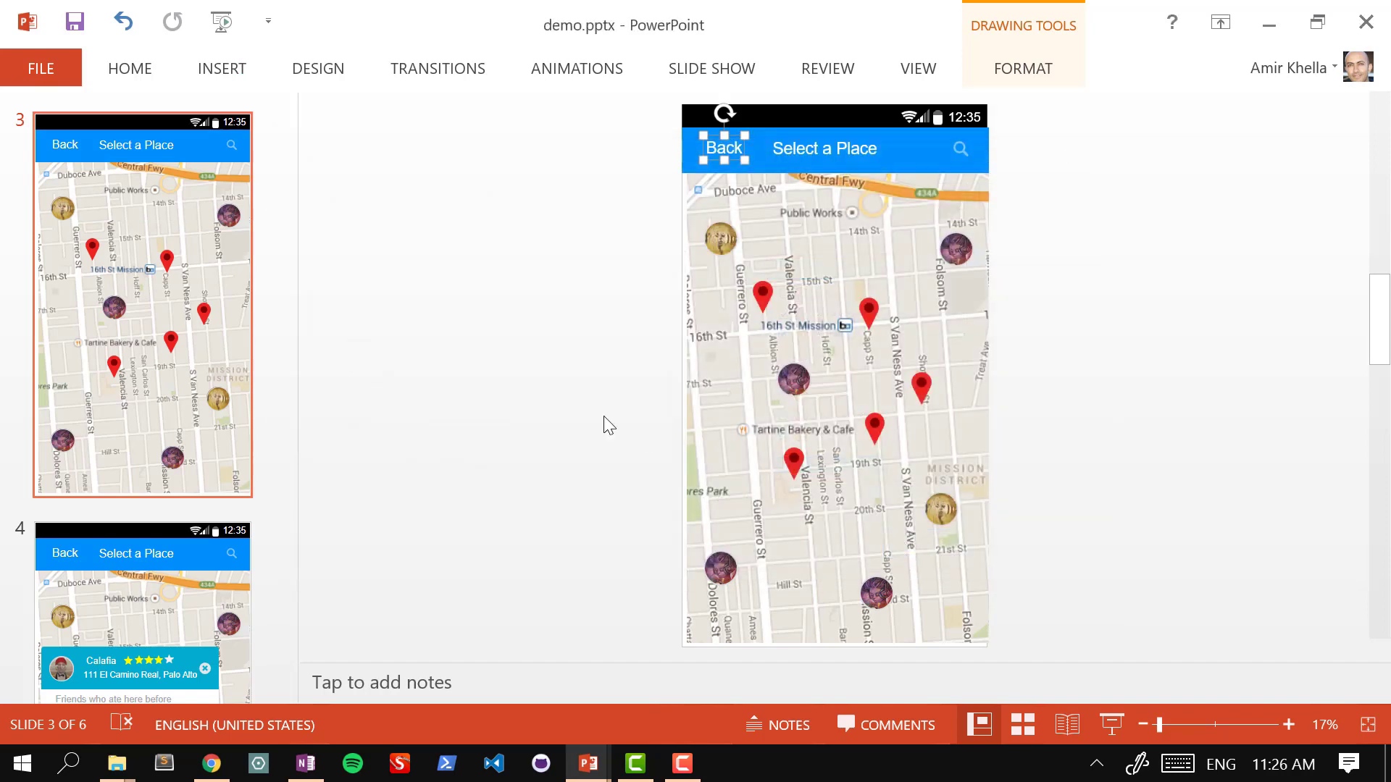
pyautogui.click(210, 325)
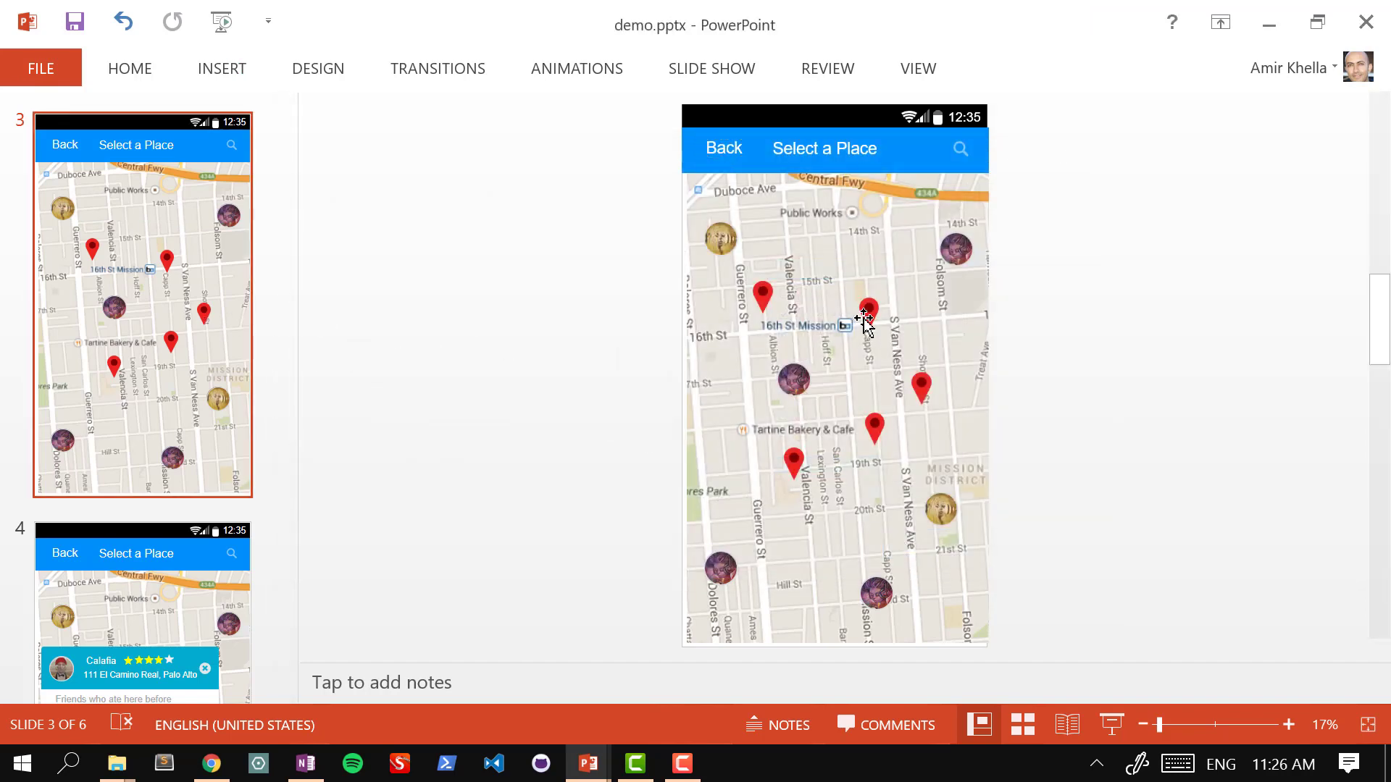
# Step: Check slide 4, then hyperlink slide 3's red map pin near Valencia St to slide 4
pyautogui.click(220, 550)
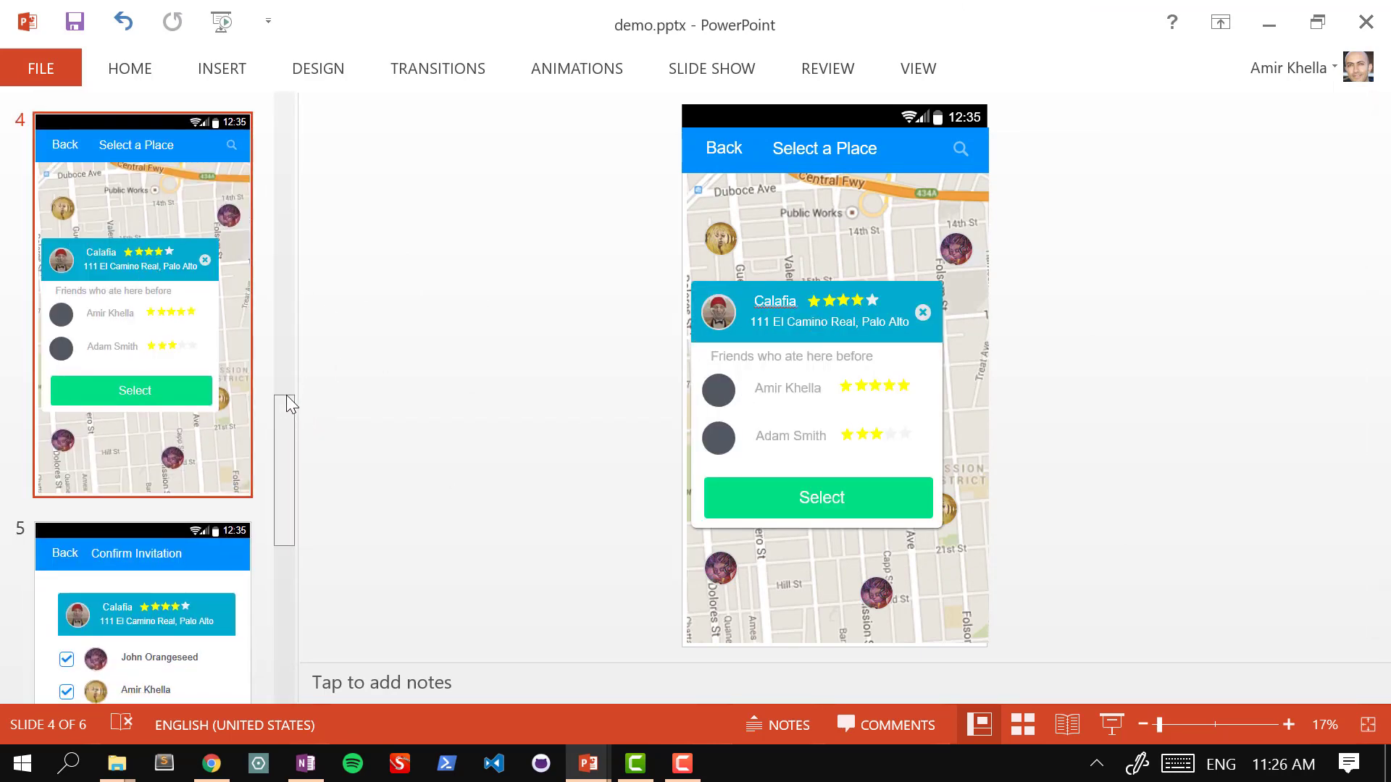
pyautogui.scroll(3, 150, 306)
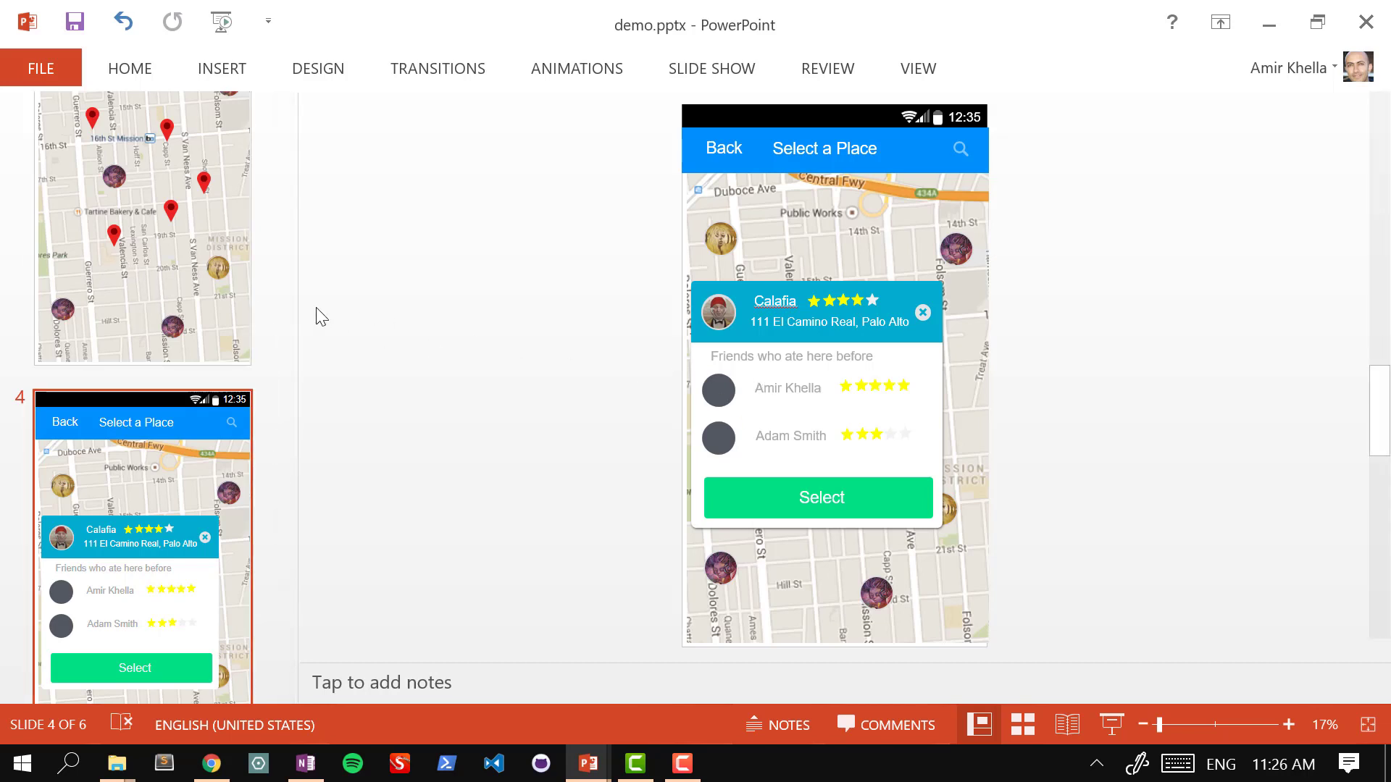
pyautogui.click(169, 254)
pyautogui.click(795, 460)
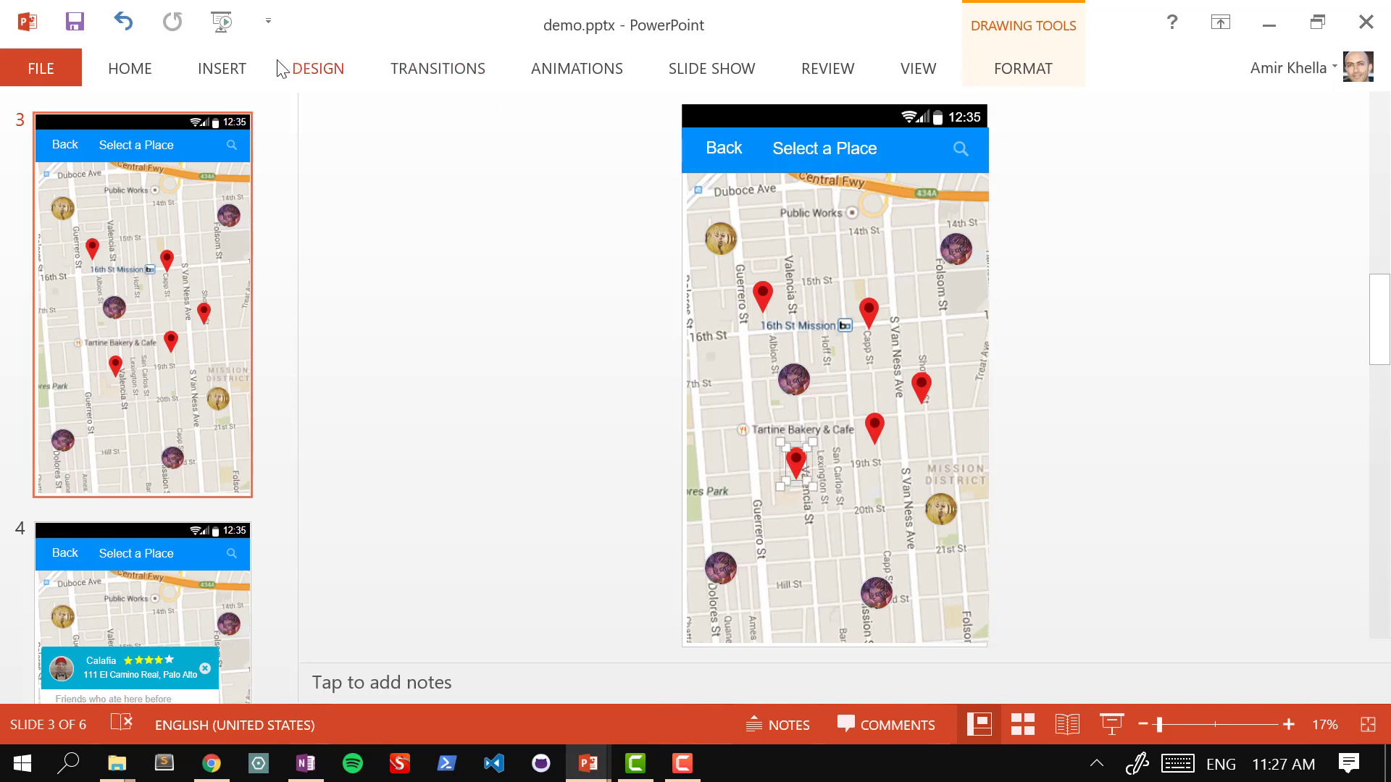
pyautogui.click(200, 69)
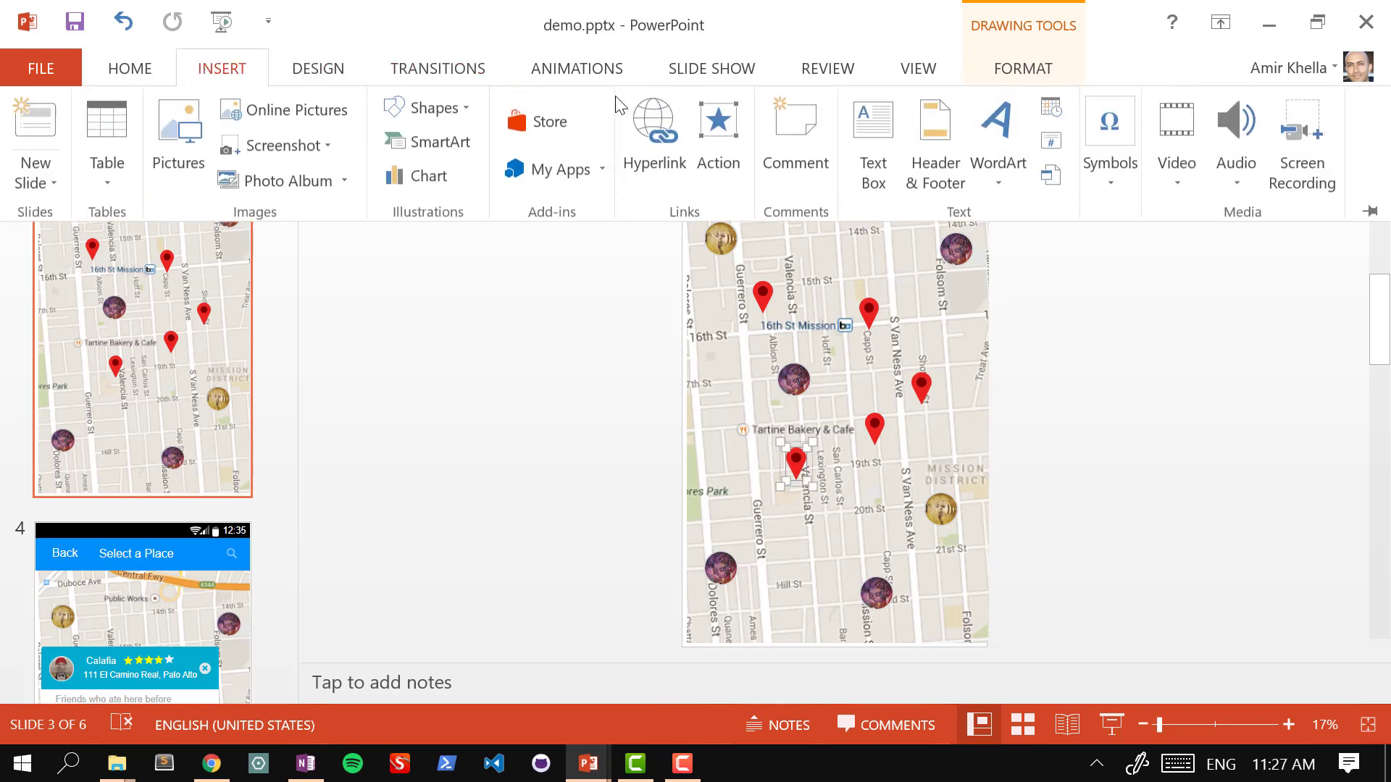
pyautogui.click(656, 149)
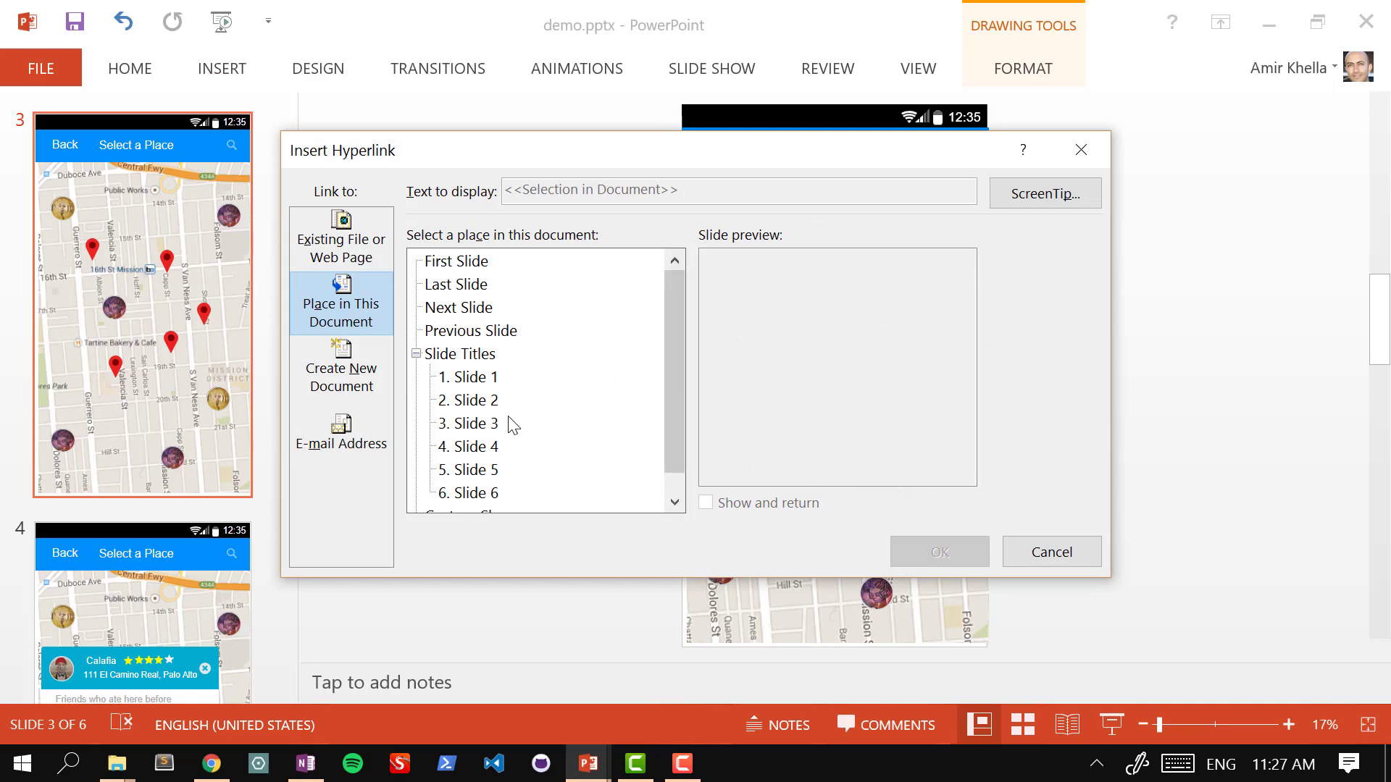
pyautogui.click(480, 449)
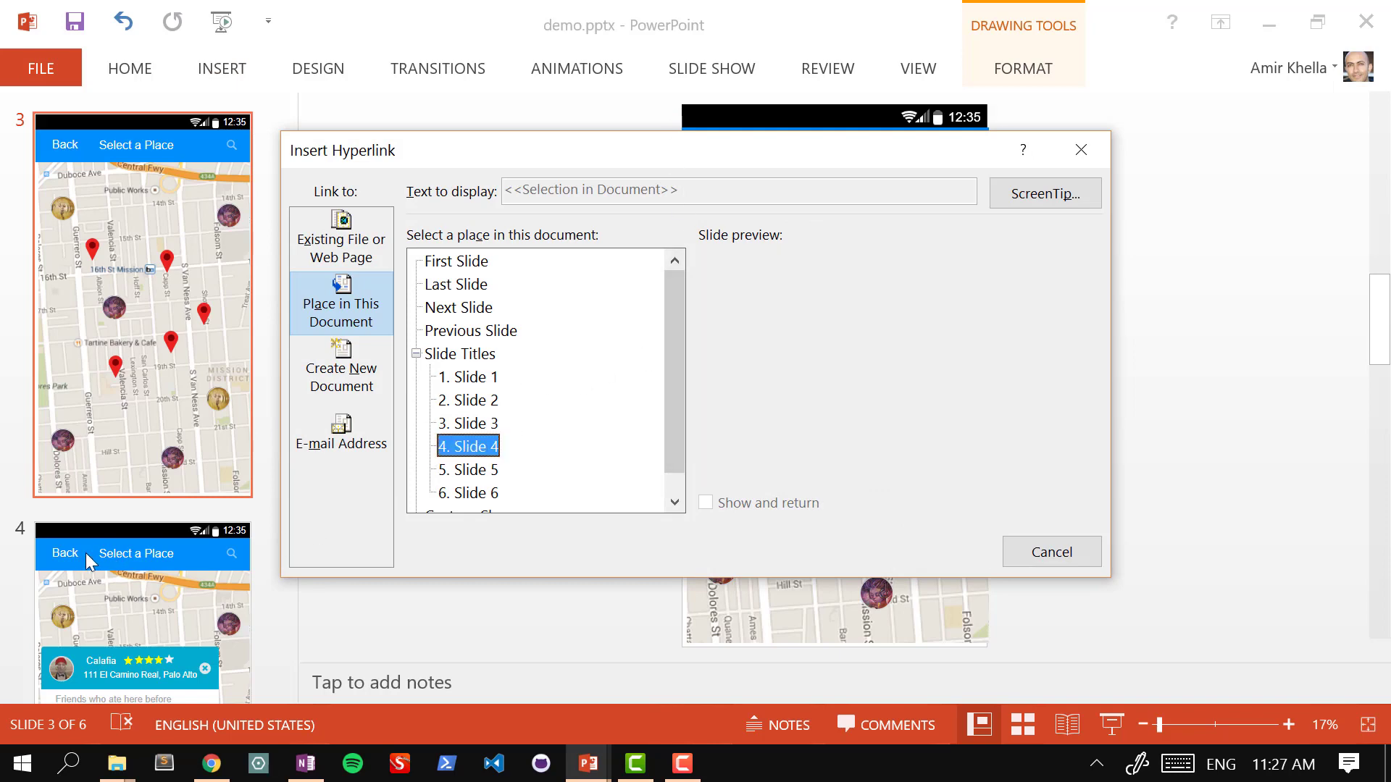
pyautogui.click(966, 550)
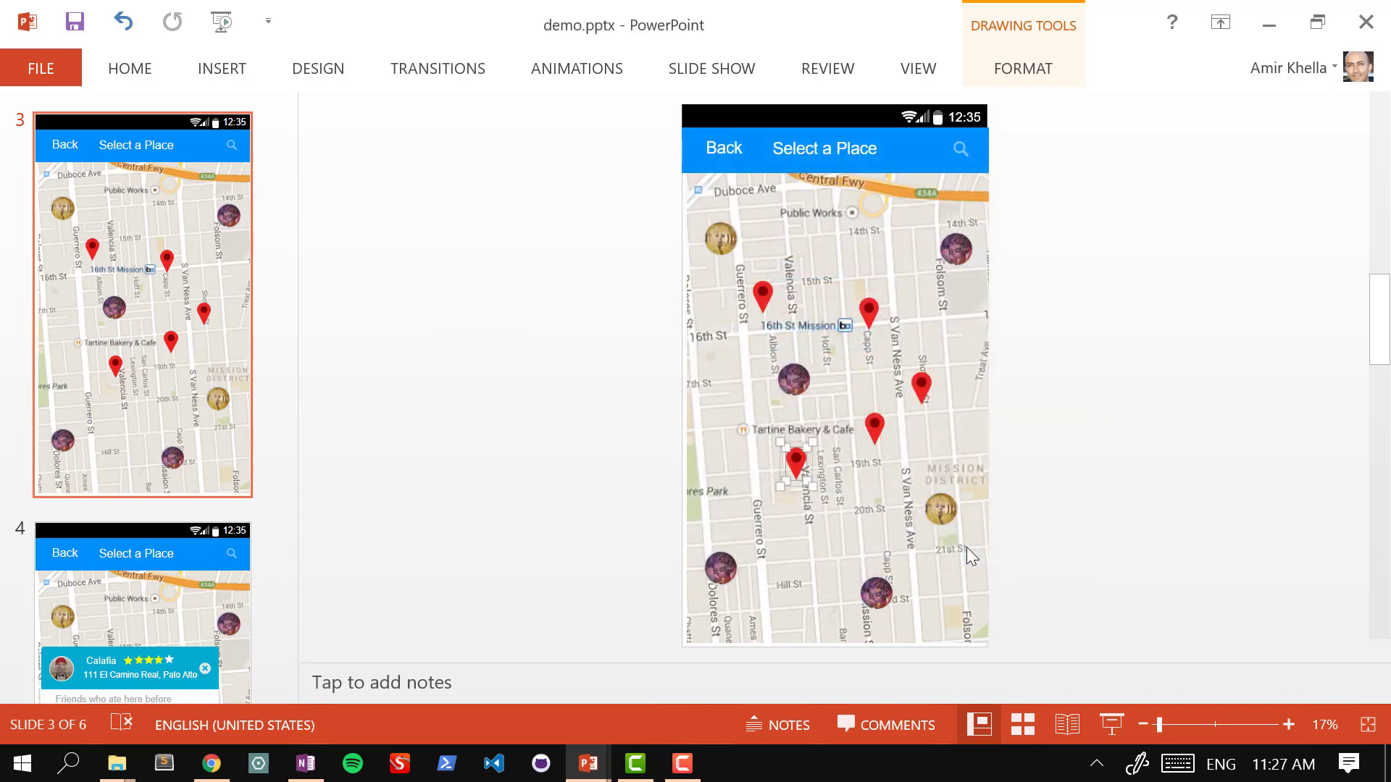
pyautogui.click(609, 404)
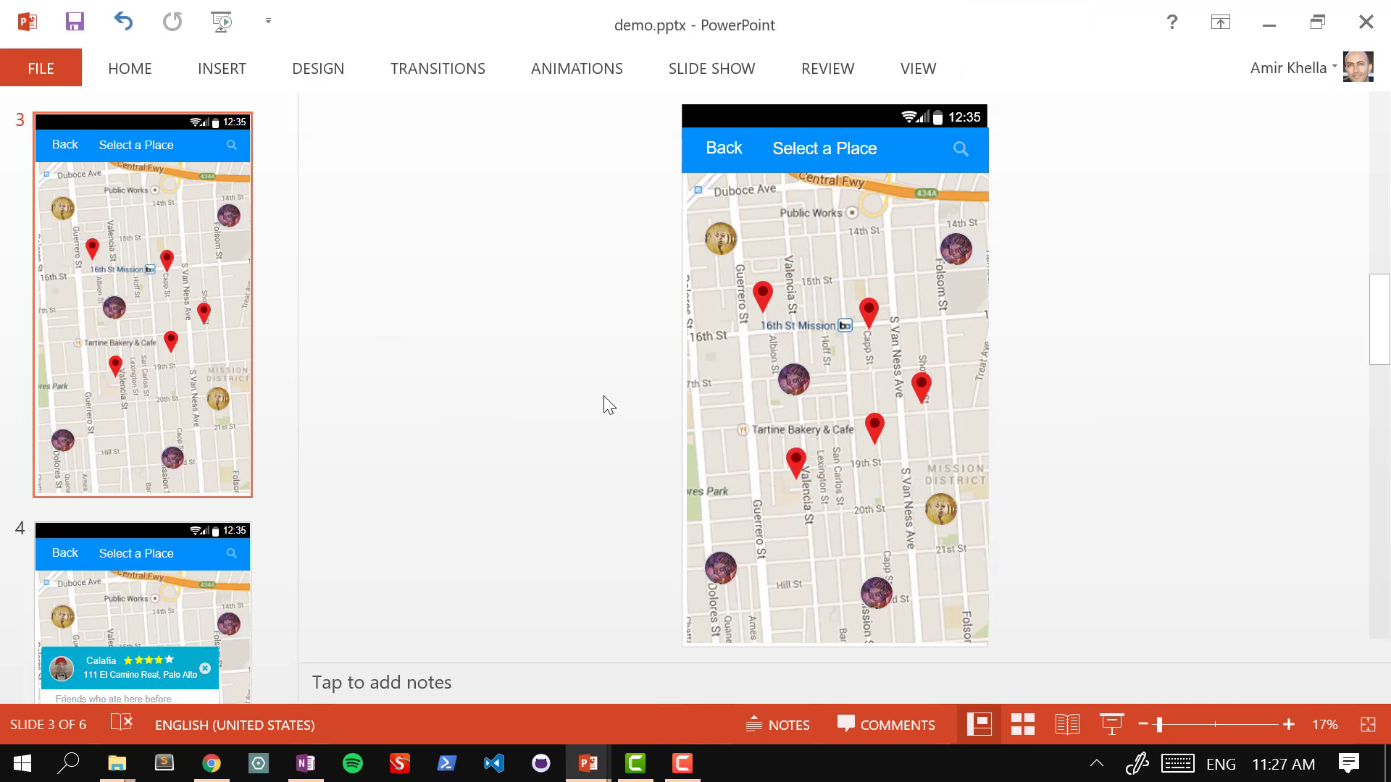
pyautogui.moveTo(290, 347); pyautogui.dragTo(280, 440)
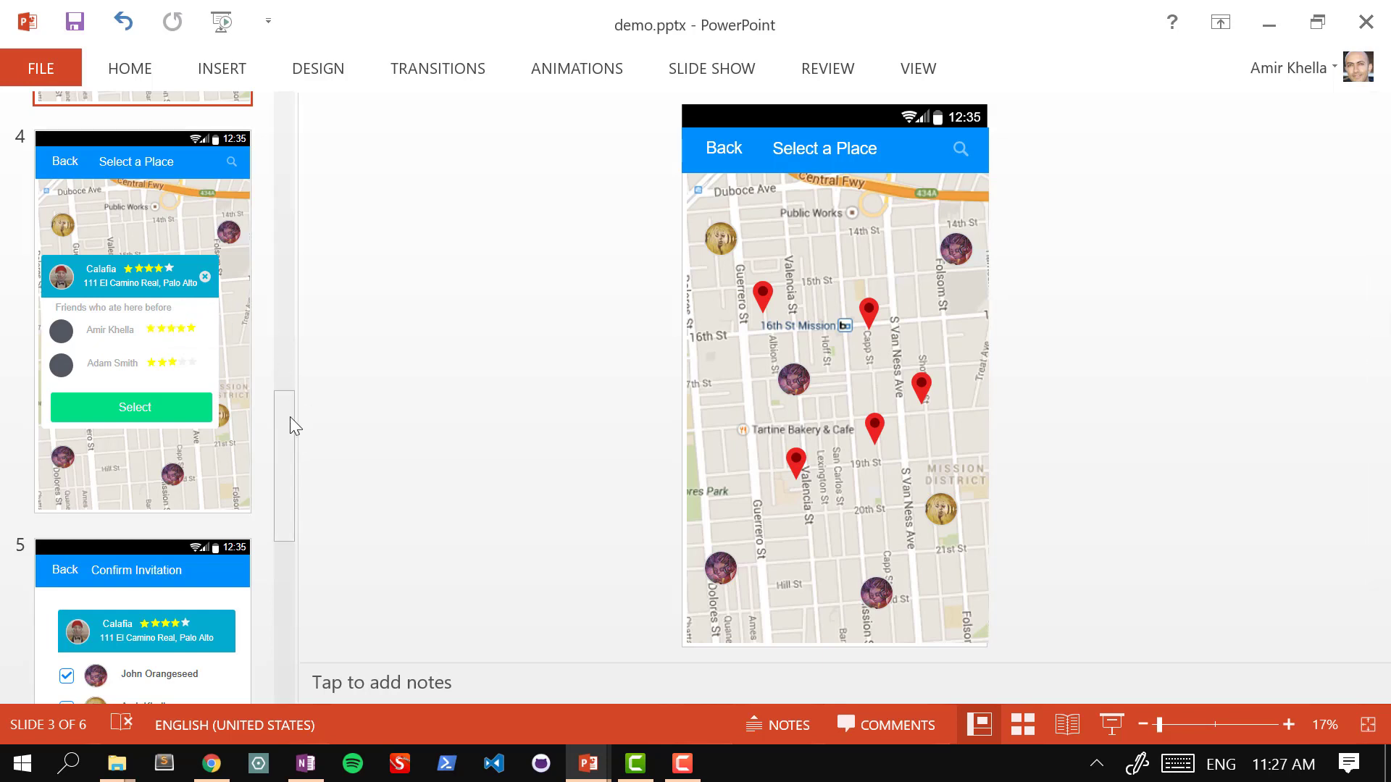
# Step: Hyperlink slide 4's green Select button to 5. Slide 5, then go to slide 5
pyautogui.click(240, 351)
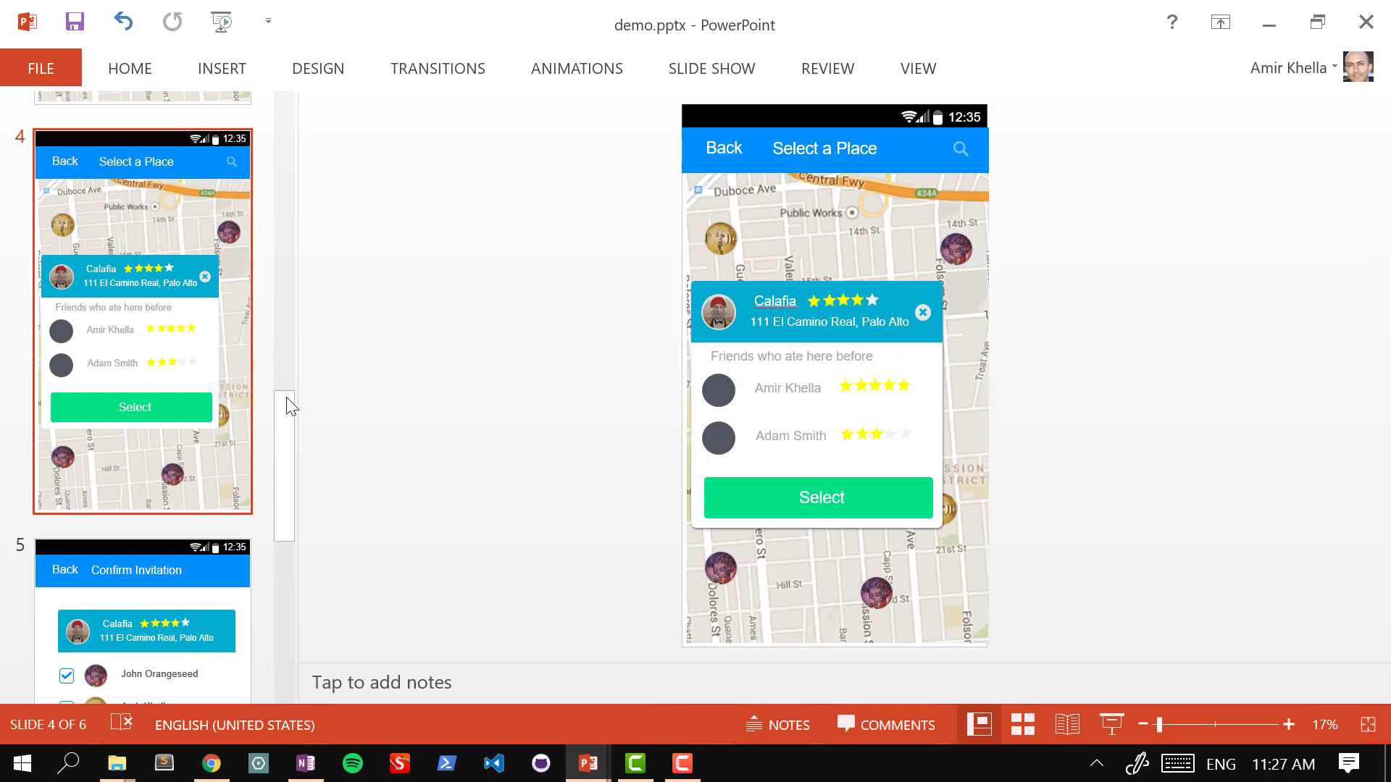
pyautogui.click(791, 498)
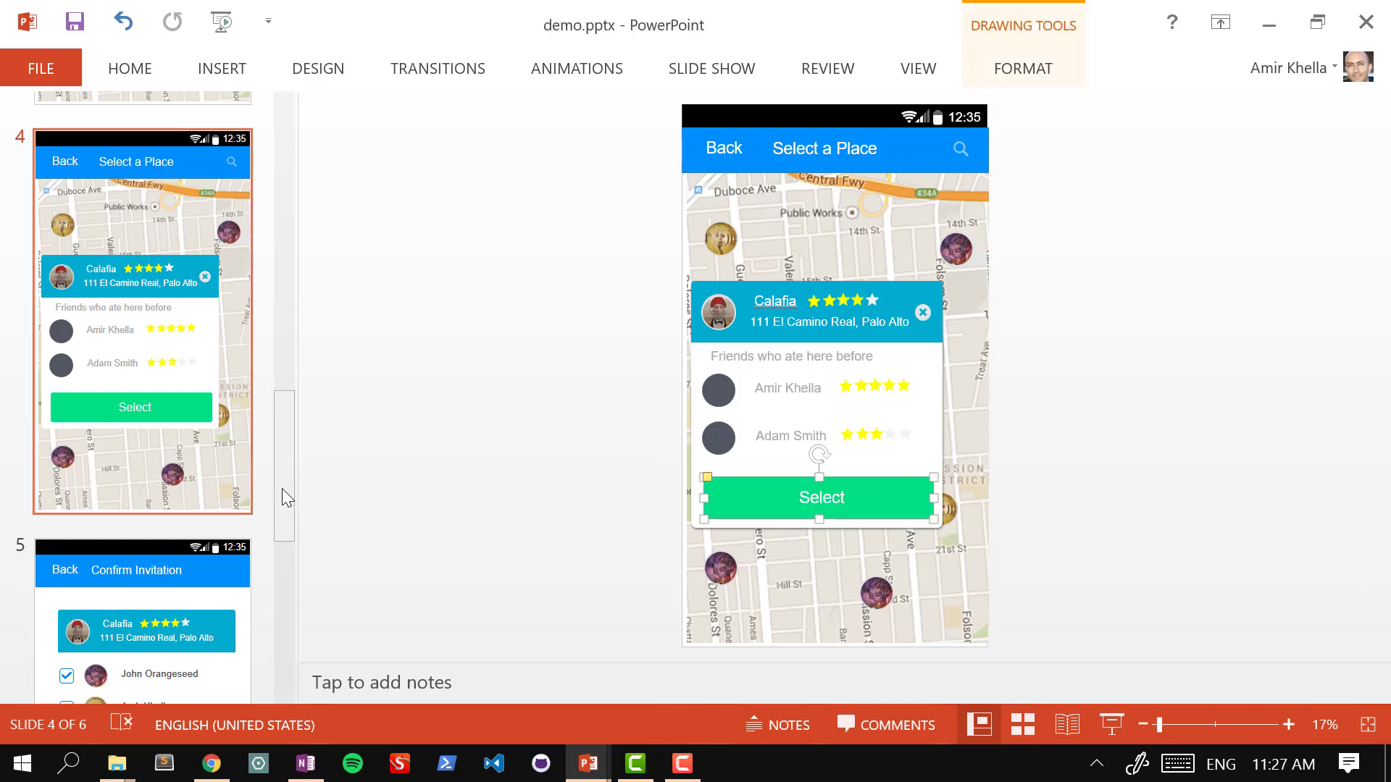
pyautogui.moveTo(281, 488); pyautogui.dragTo(272, 540)
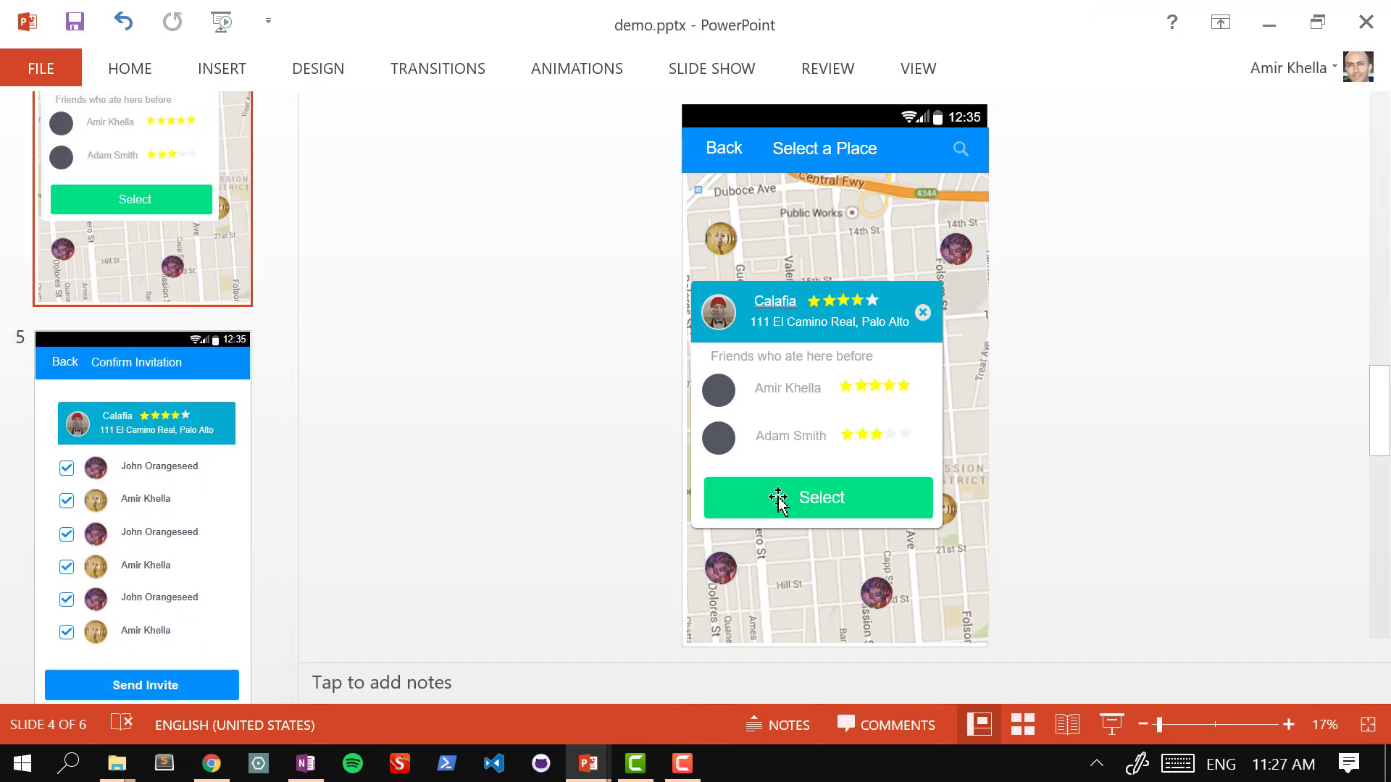
pyautogui.click(891, 500)
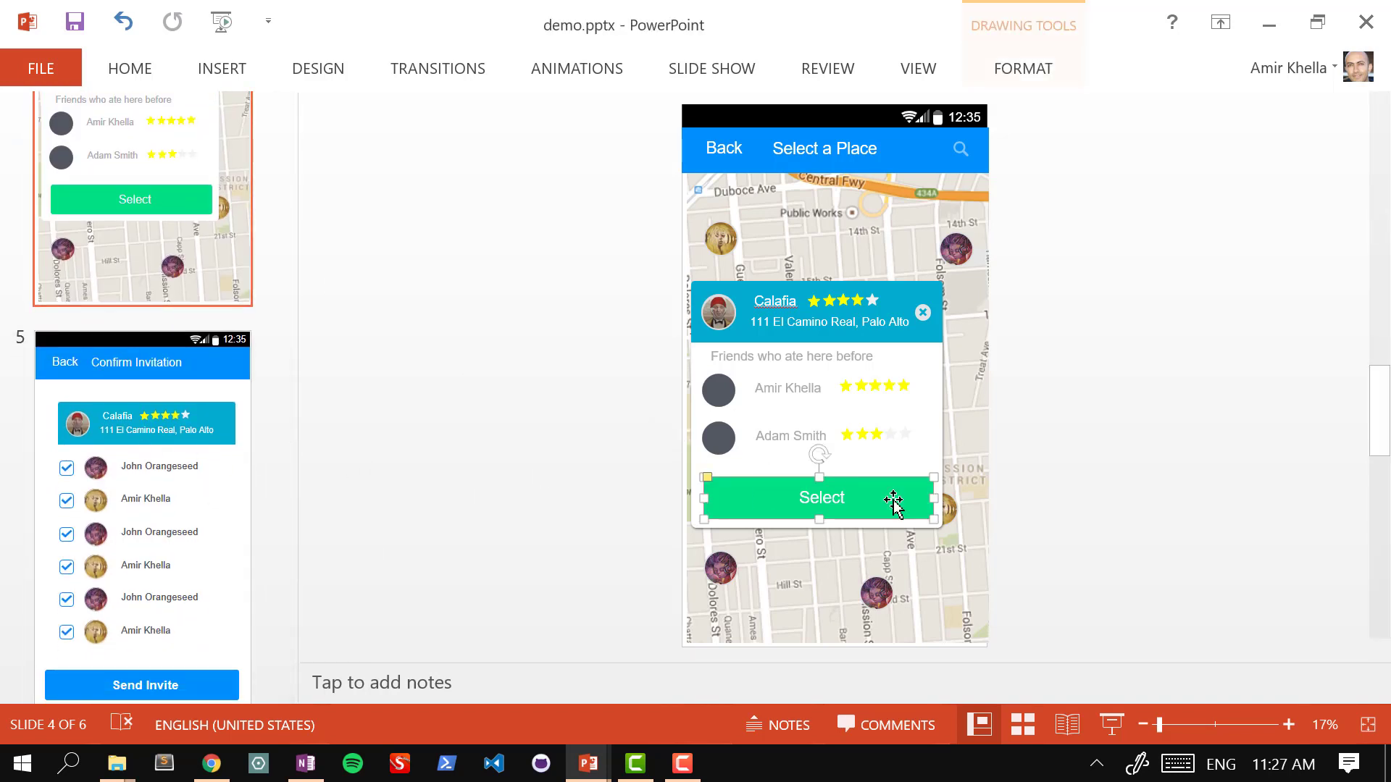
pyautogui.click(225, 68)
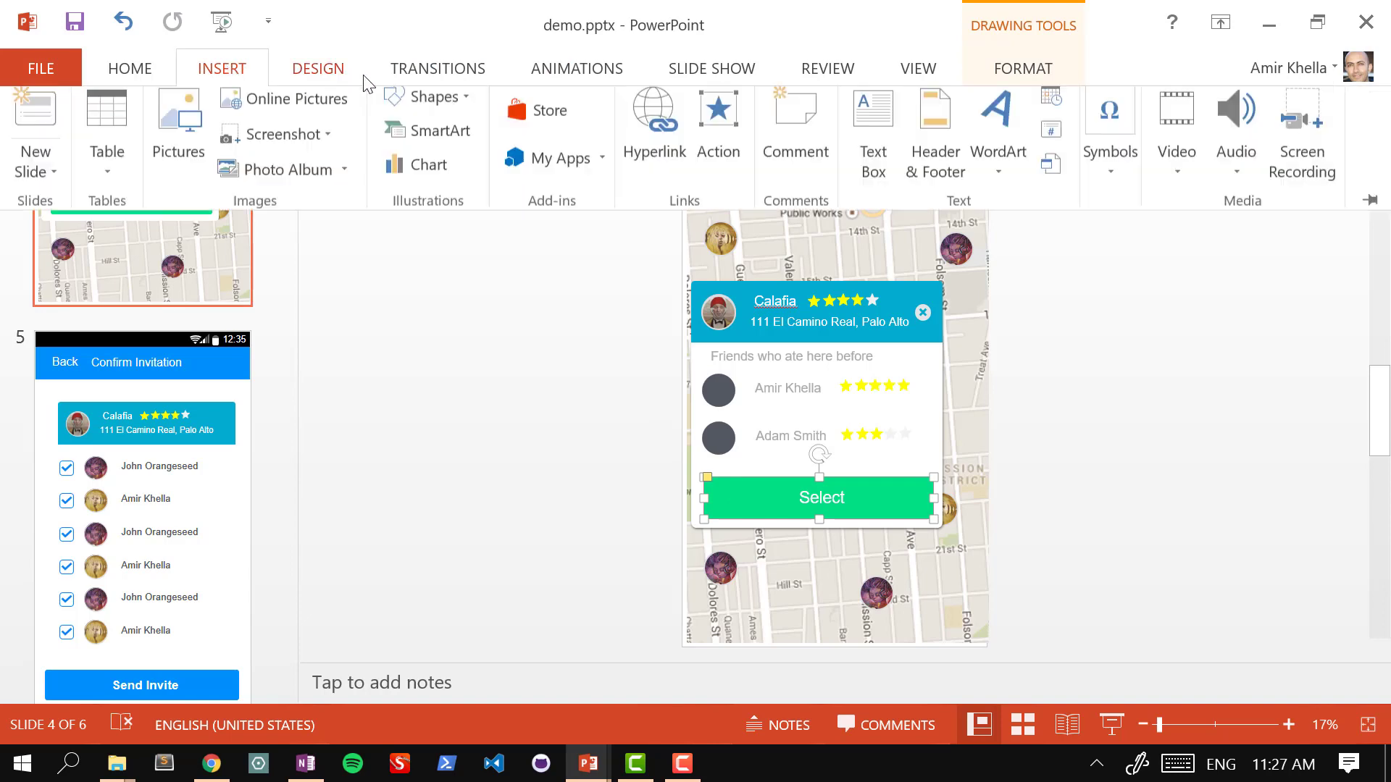
pyautogui.click(664, 161)
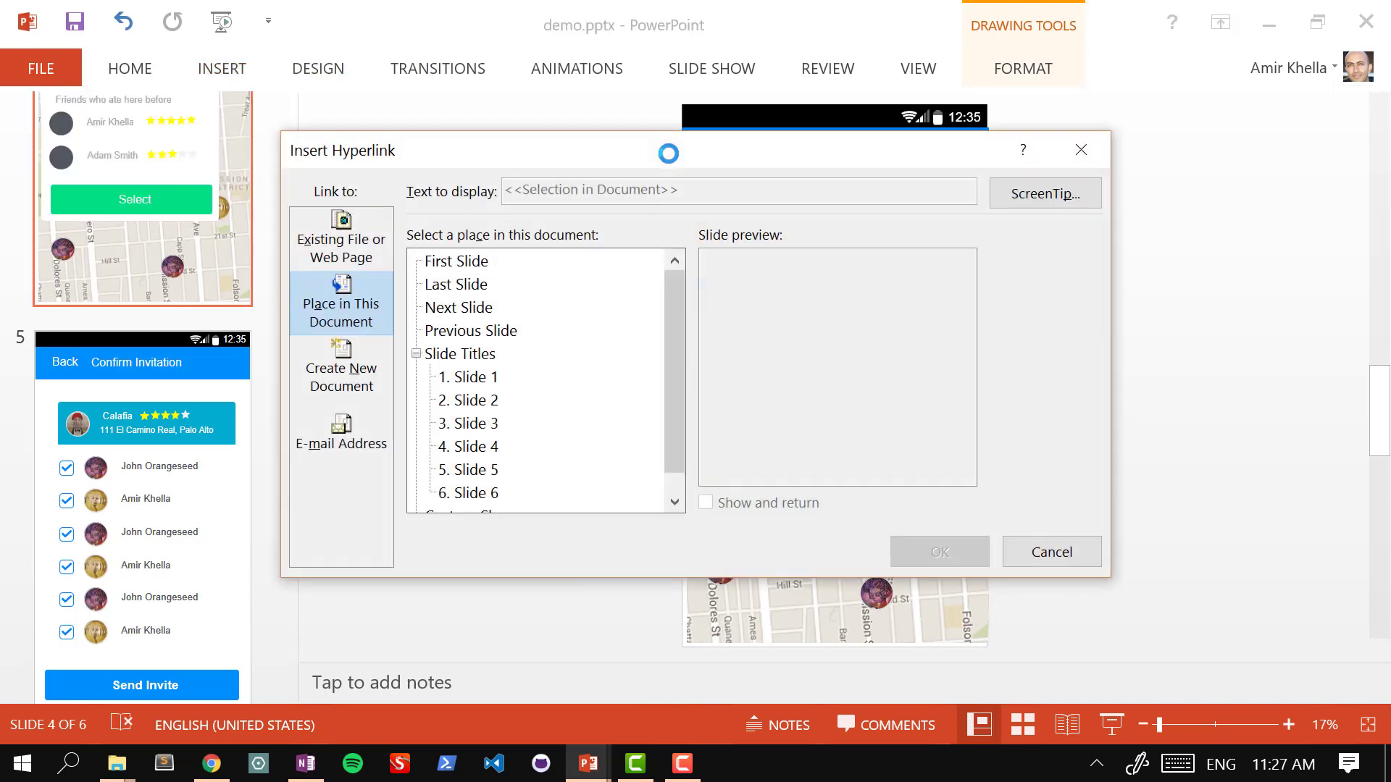
pyautogui.click(478, 470)
pyautogui.click(967, 548)
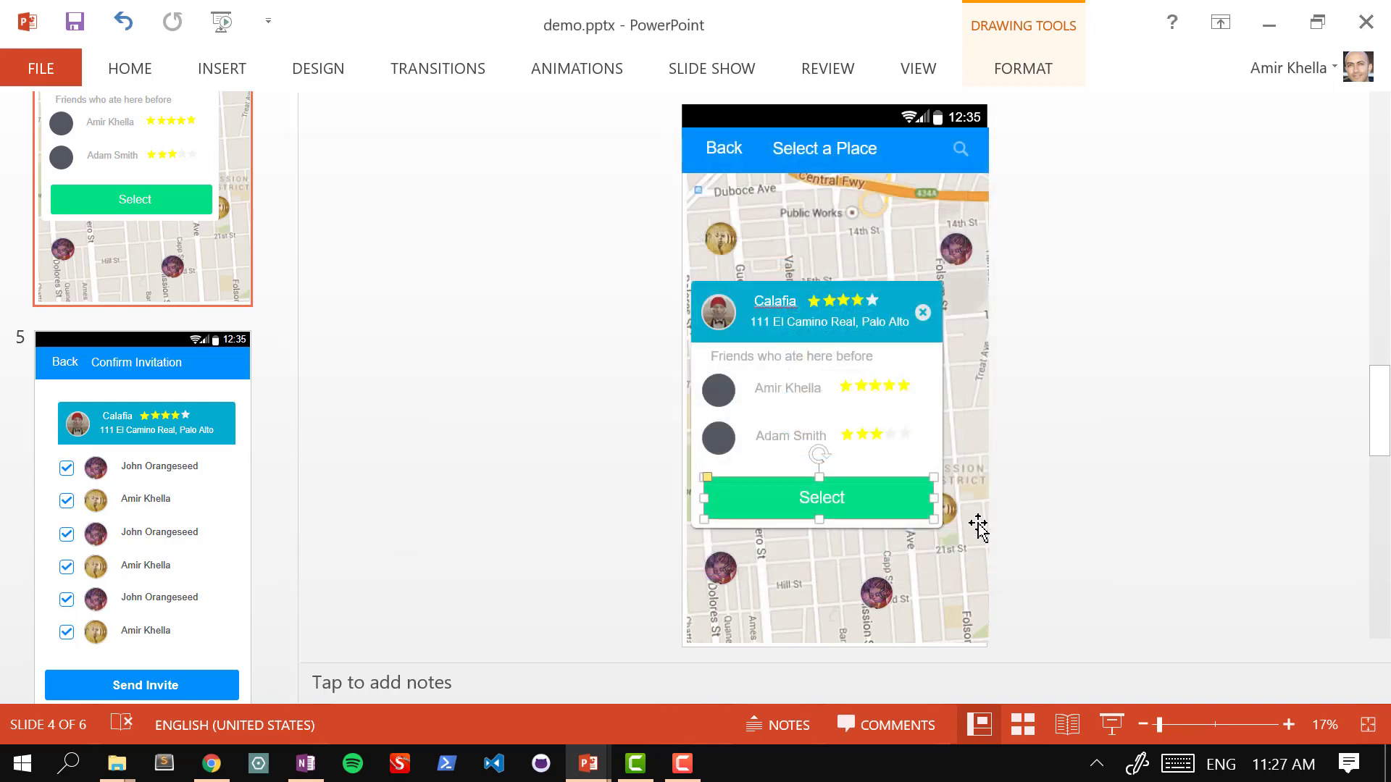
pyautogui.click(197, 434)
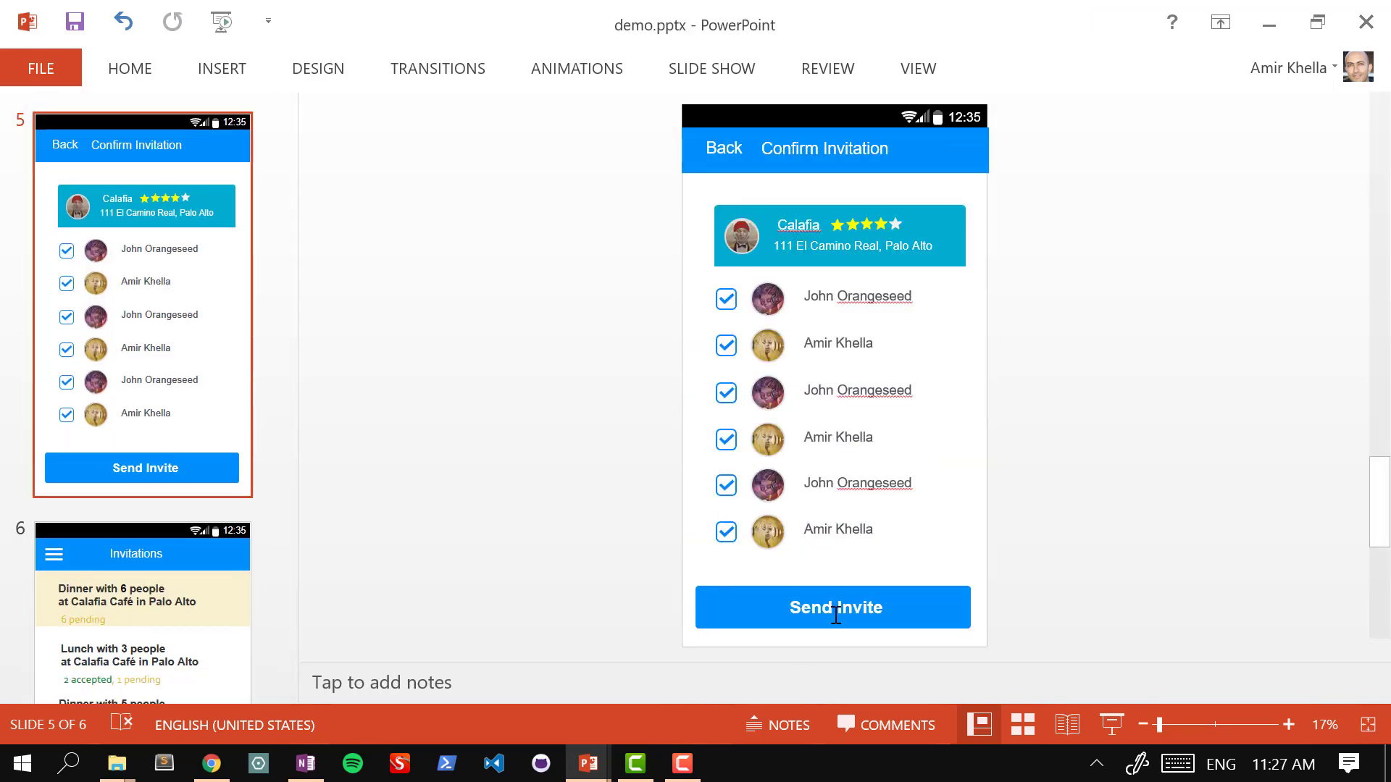
# Step: Hyperlink slide 5's Send Invite button to slide 6
pyautogui.click(955, 601)
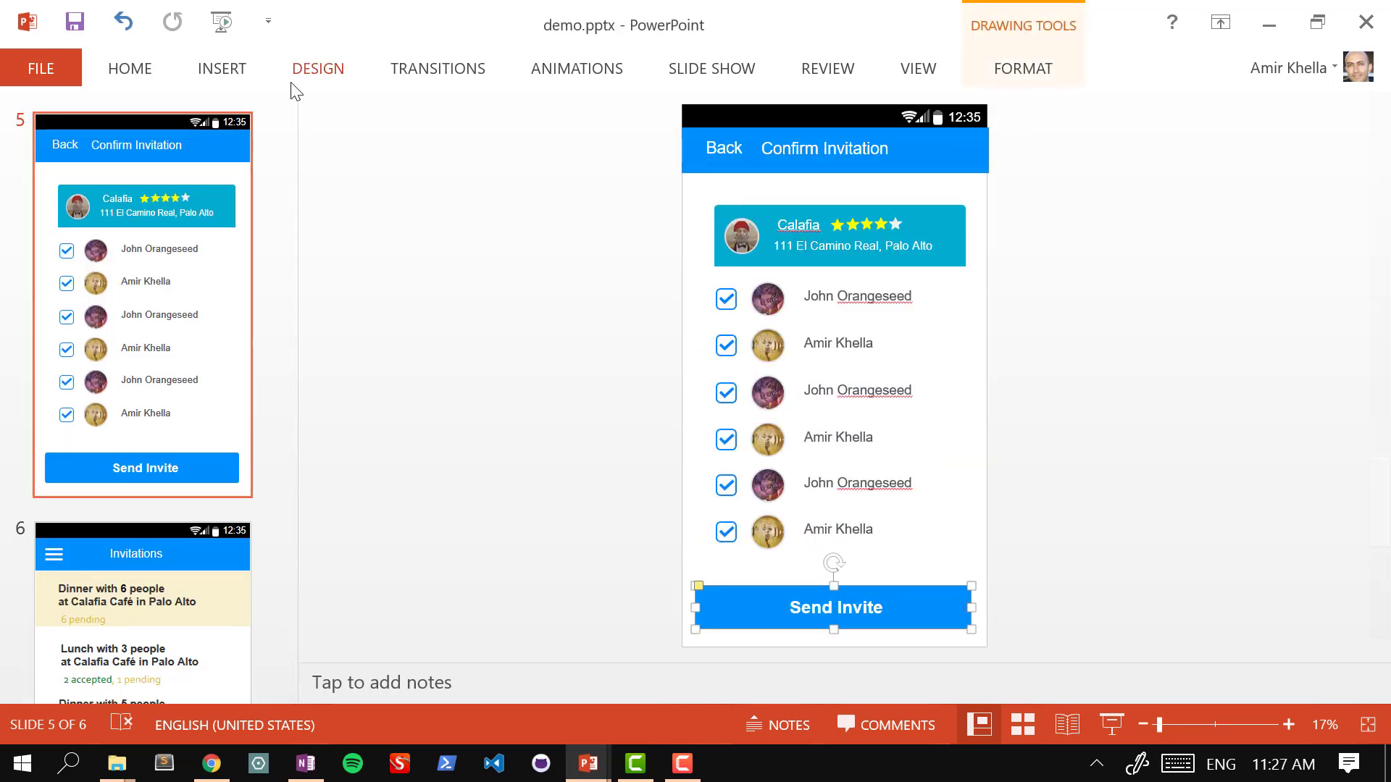
pyautogui.click(218, 72)
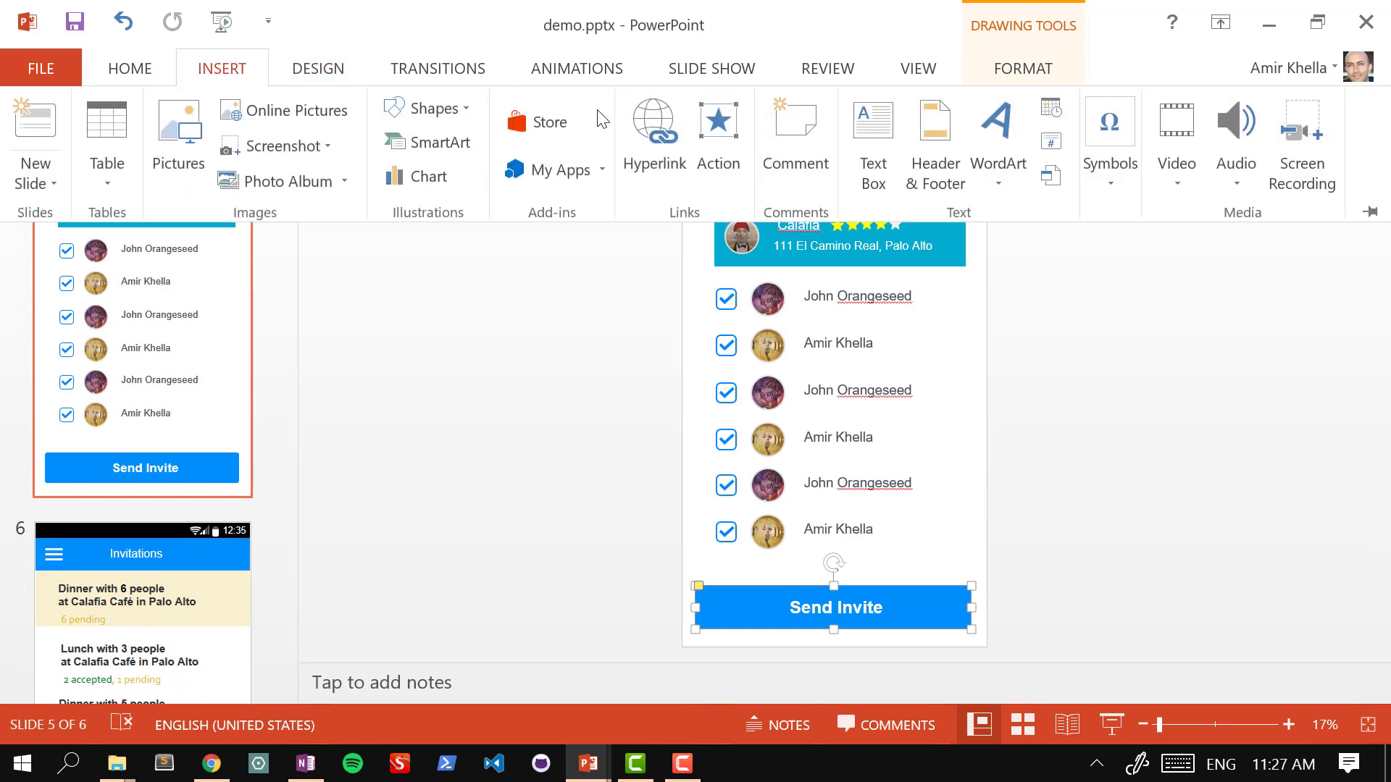
pyautogui.click(650, 142)
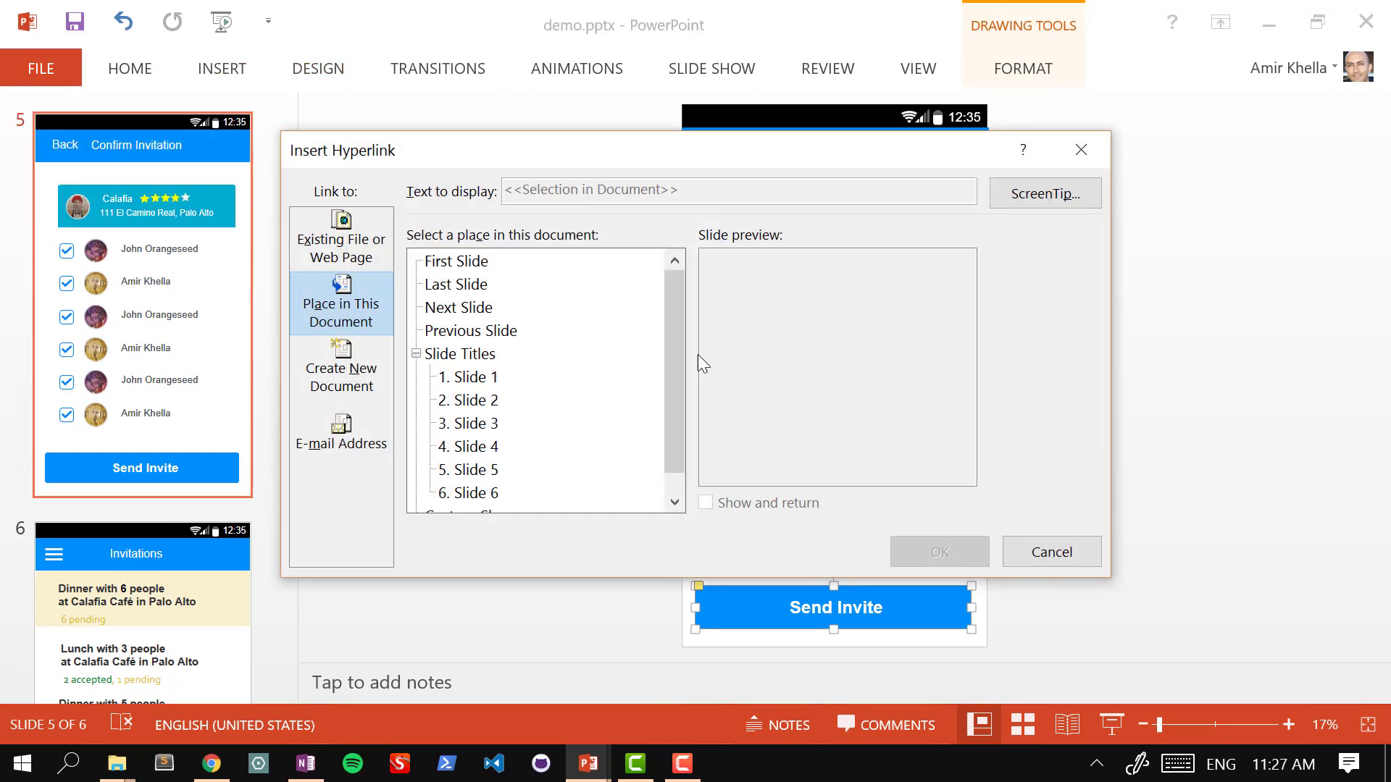
pyautogui.click(487, 492)
pyautogui.click(964, 551)
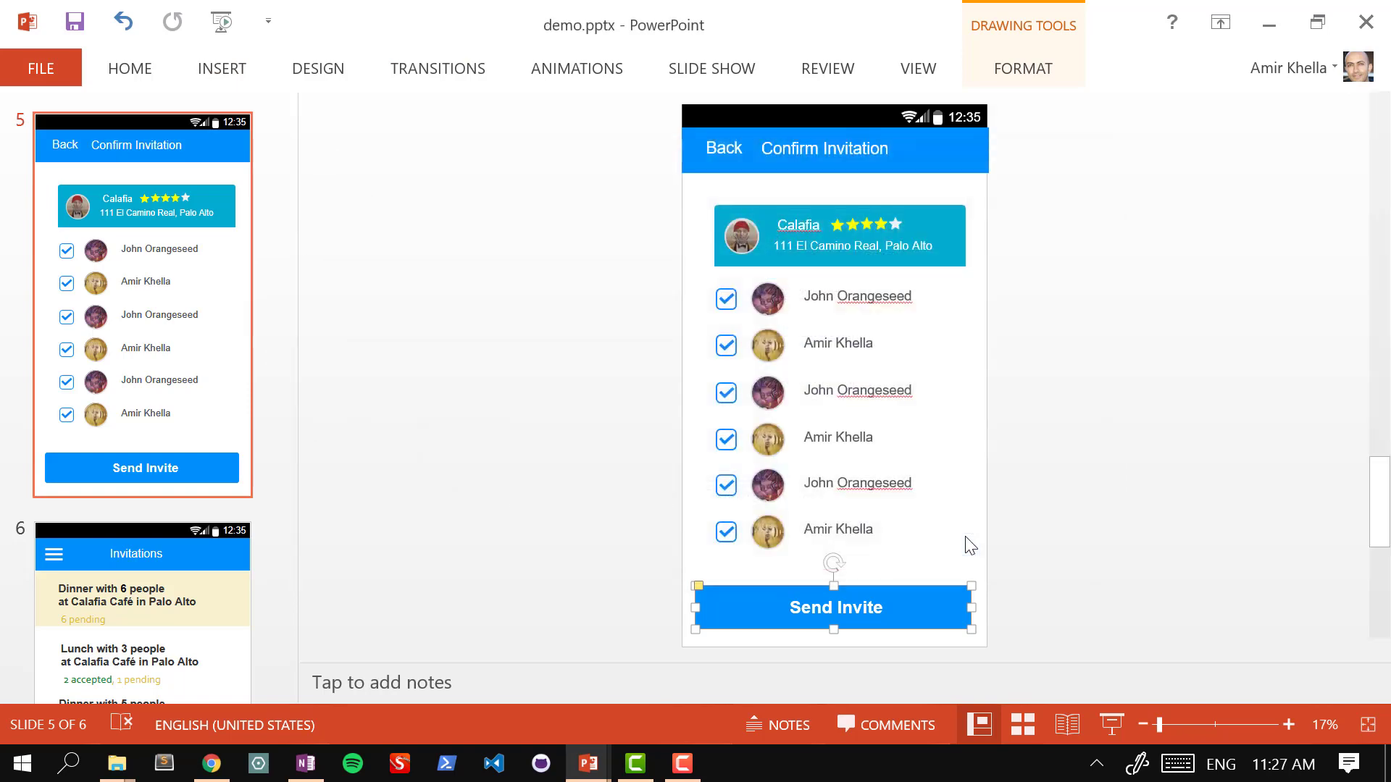
pyautogui.moveTo(280, 595); pyautogui.dragTo(276, 674)
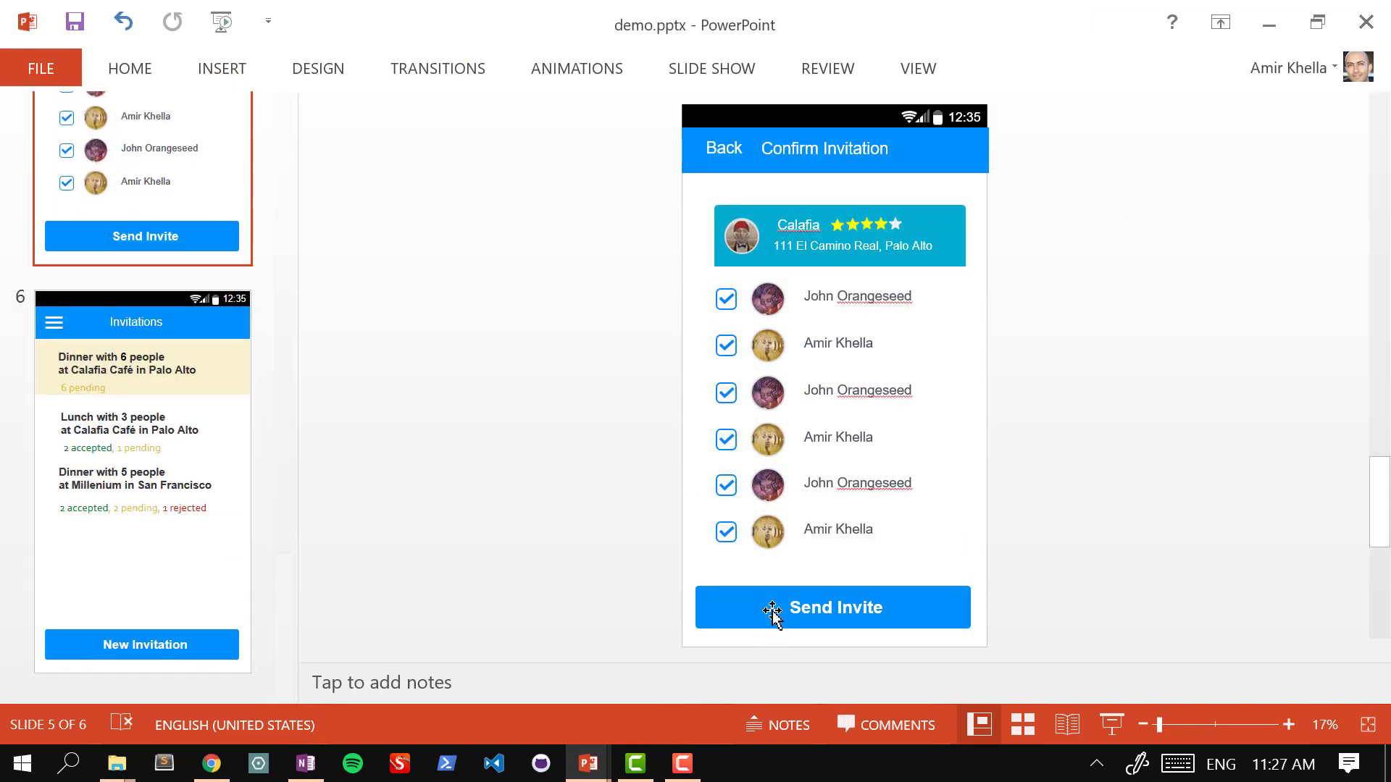
# Step: Hyperlink slide 6's New Invitation button to slide 2
pyautogui.click(772, 610)
pyautogui.click(187, 629)
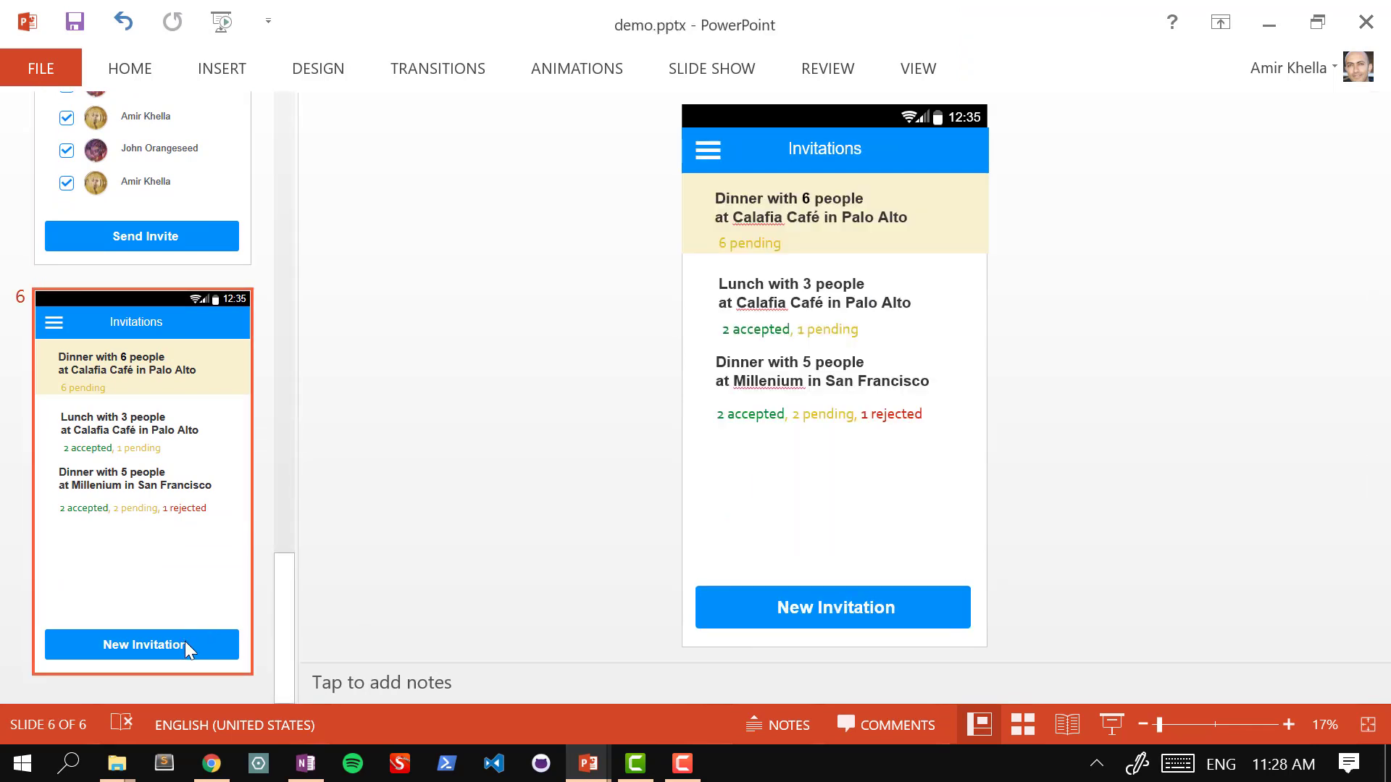
pyautogui.click(783, 621)
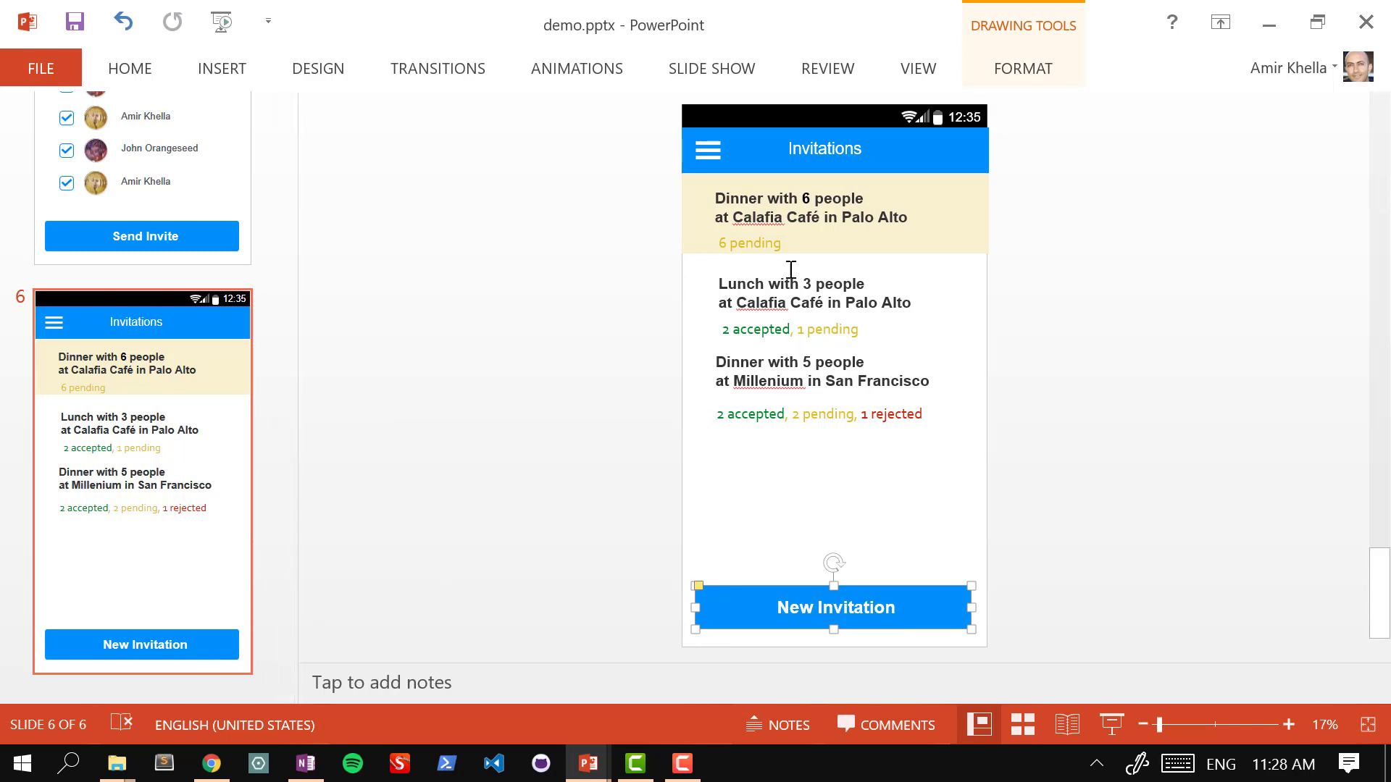
pyautogui.click(216, 70)
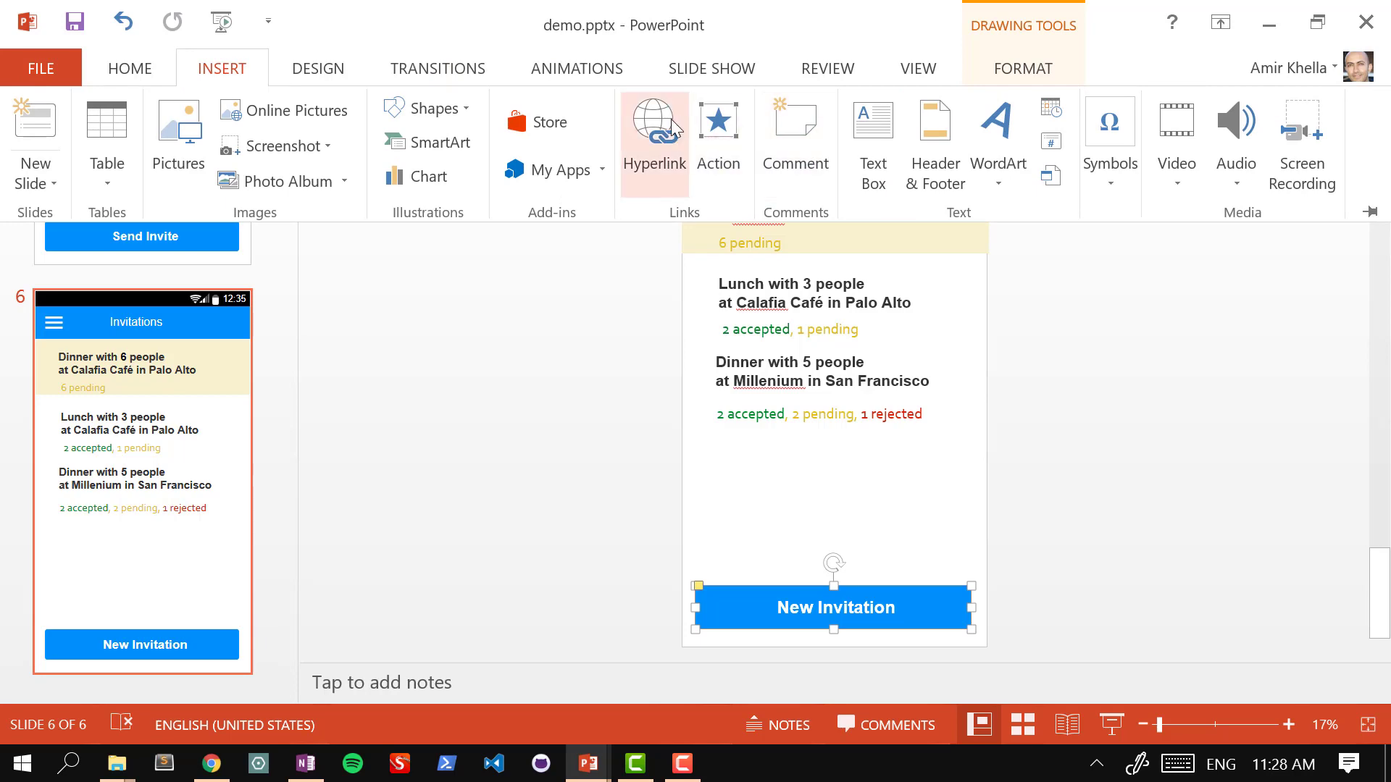
pyautogui.click(655, 131)
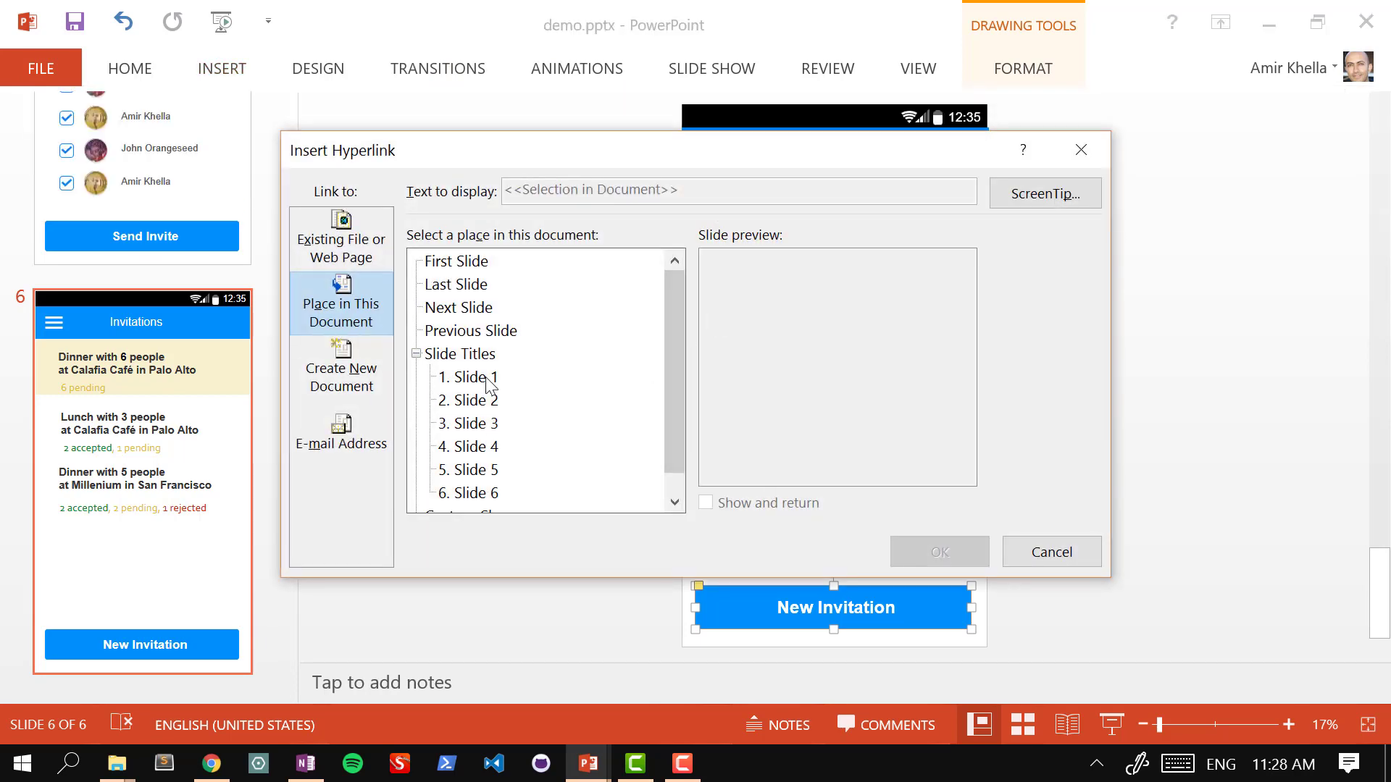
pyautogui.click(475, 400)
pyautogui.click(954, 562)
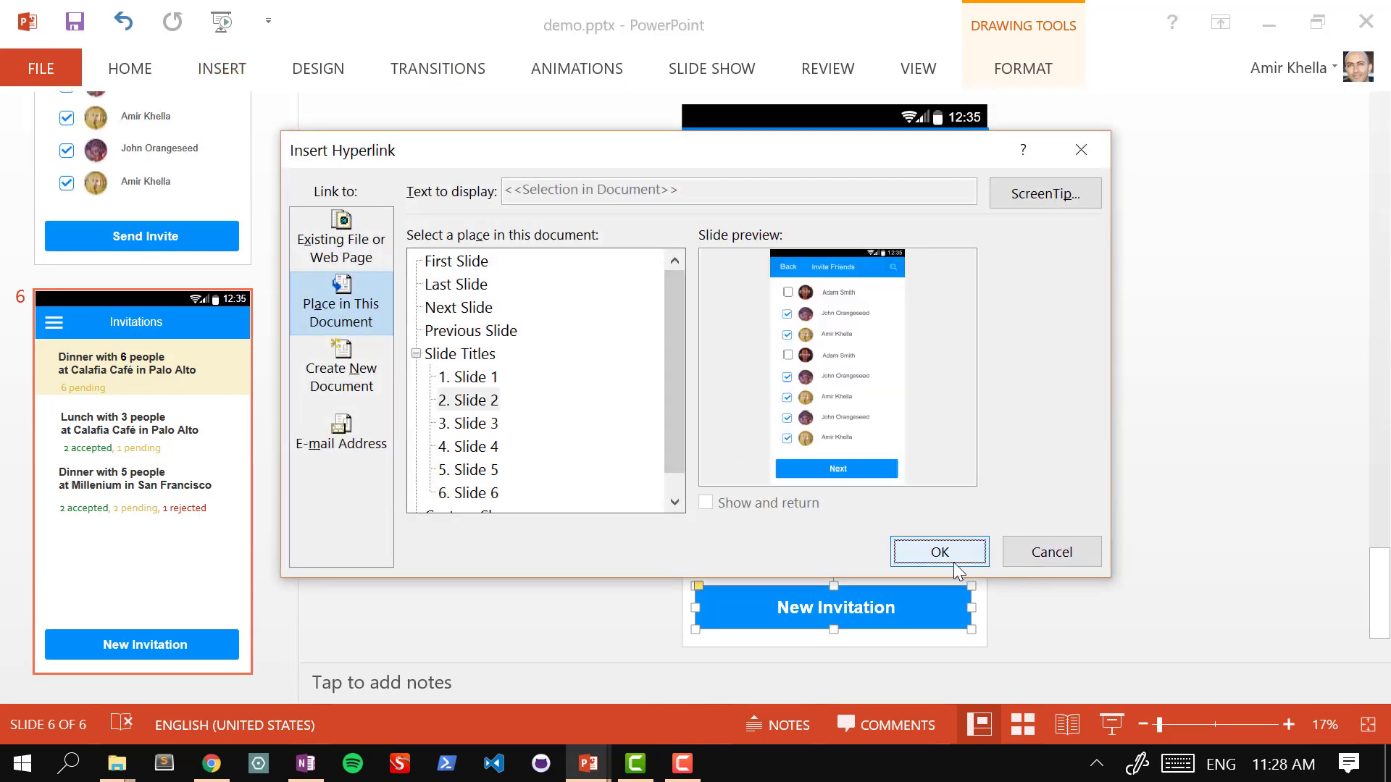
pyautogui.click(456, 288)
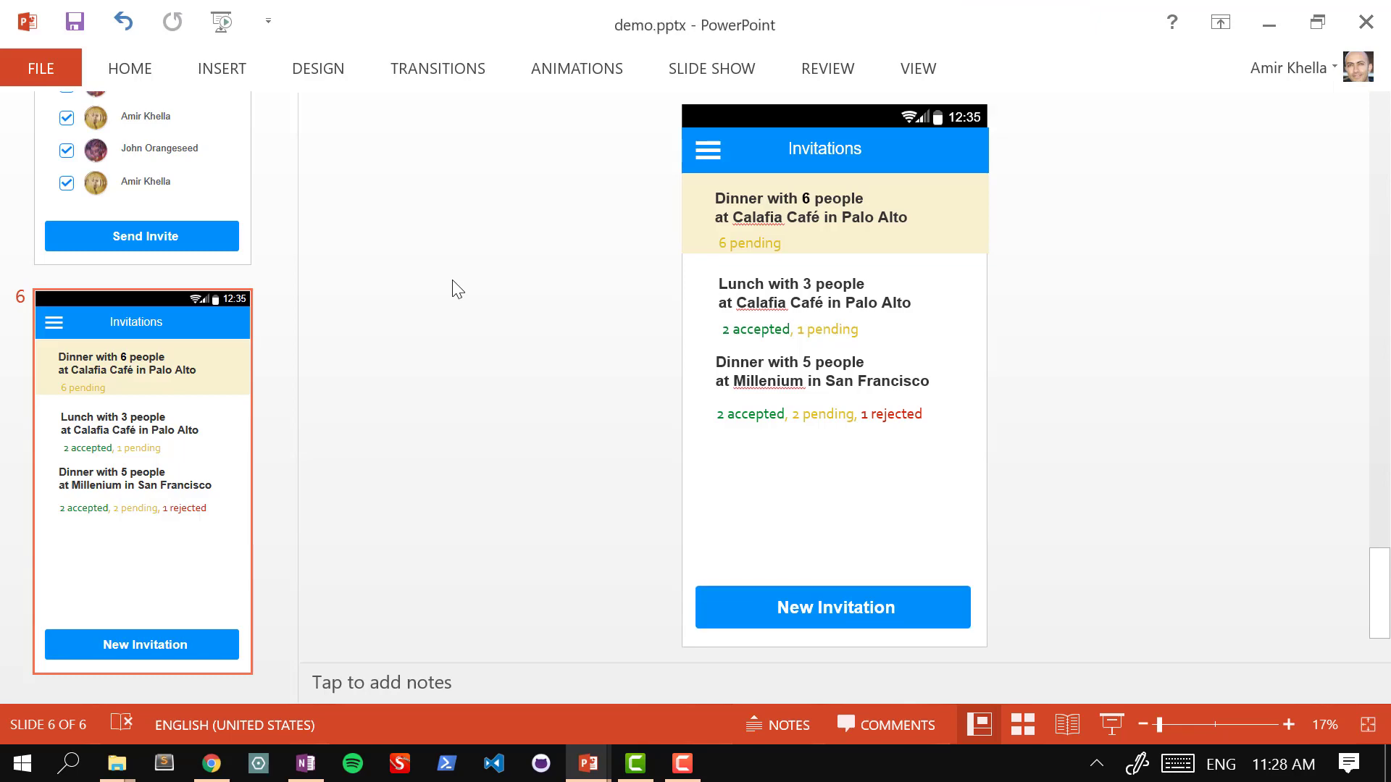
# Step: Play the prototype as a slide show from slide 1
pyautogui.press('Home')
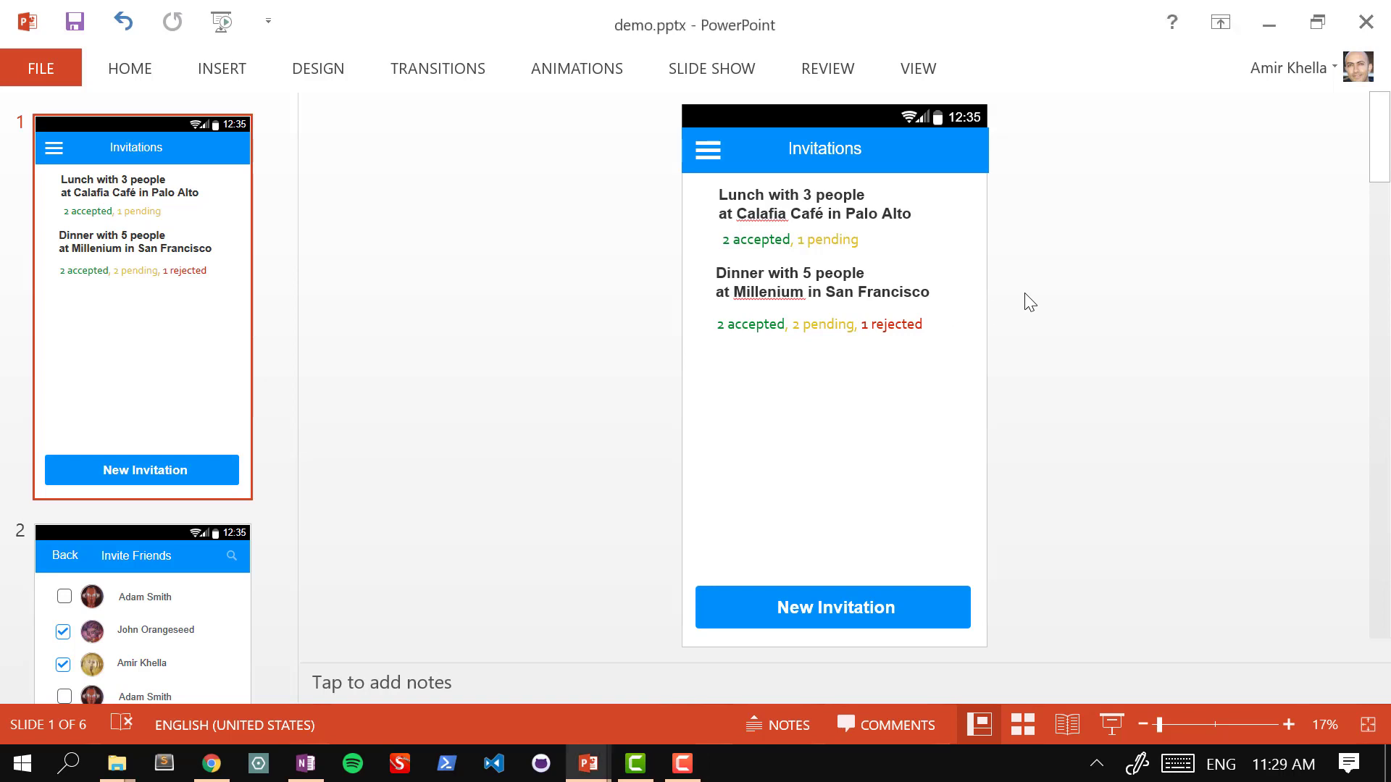
pyautogui.press('alt')
pyautogui.press('alt')
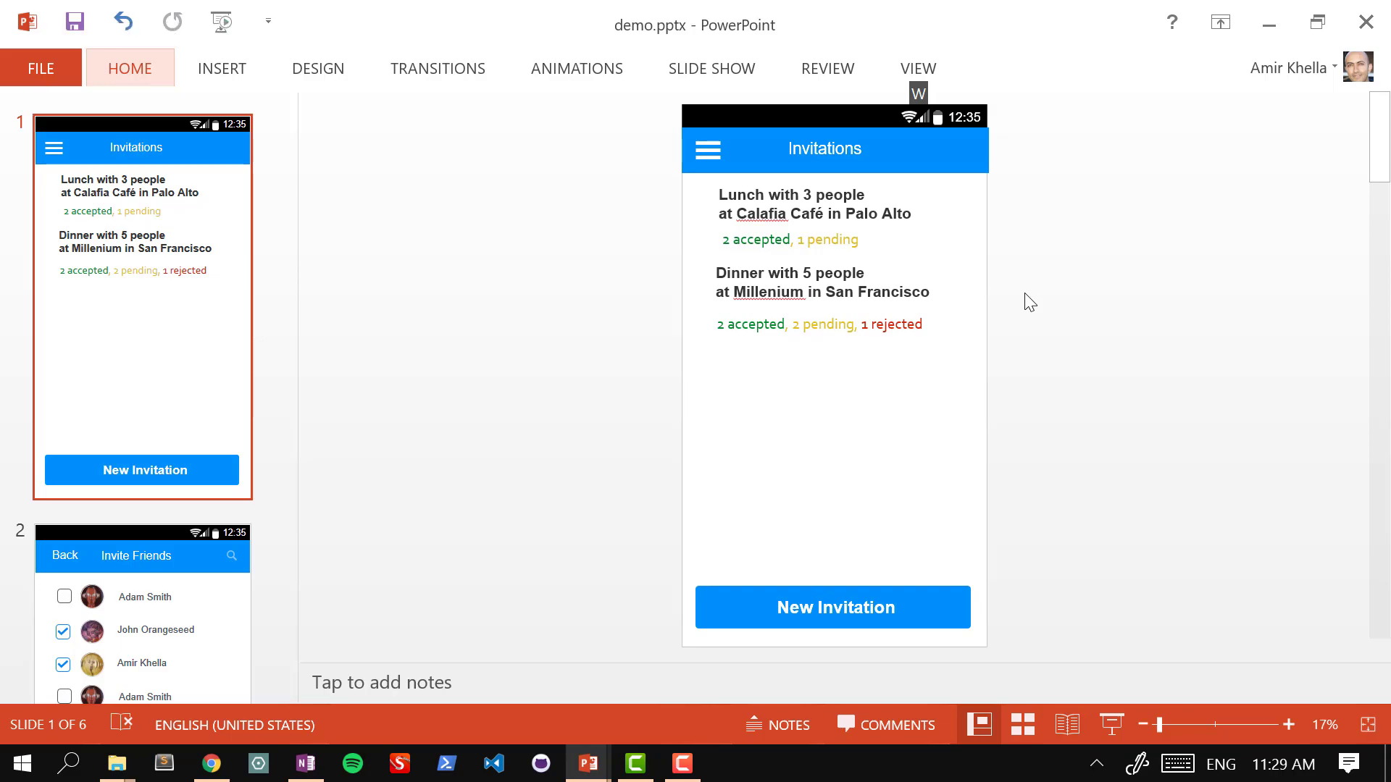
pyautogui.press('F5')
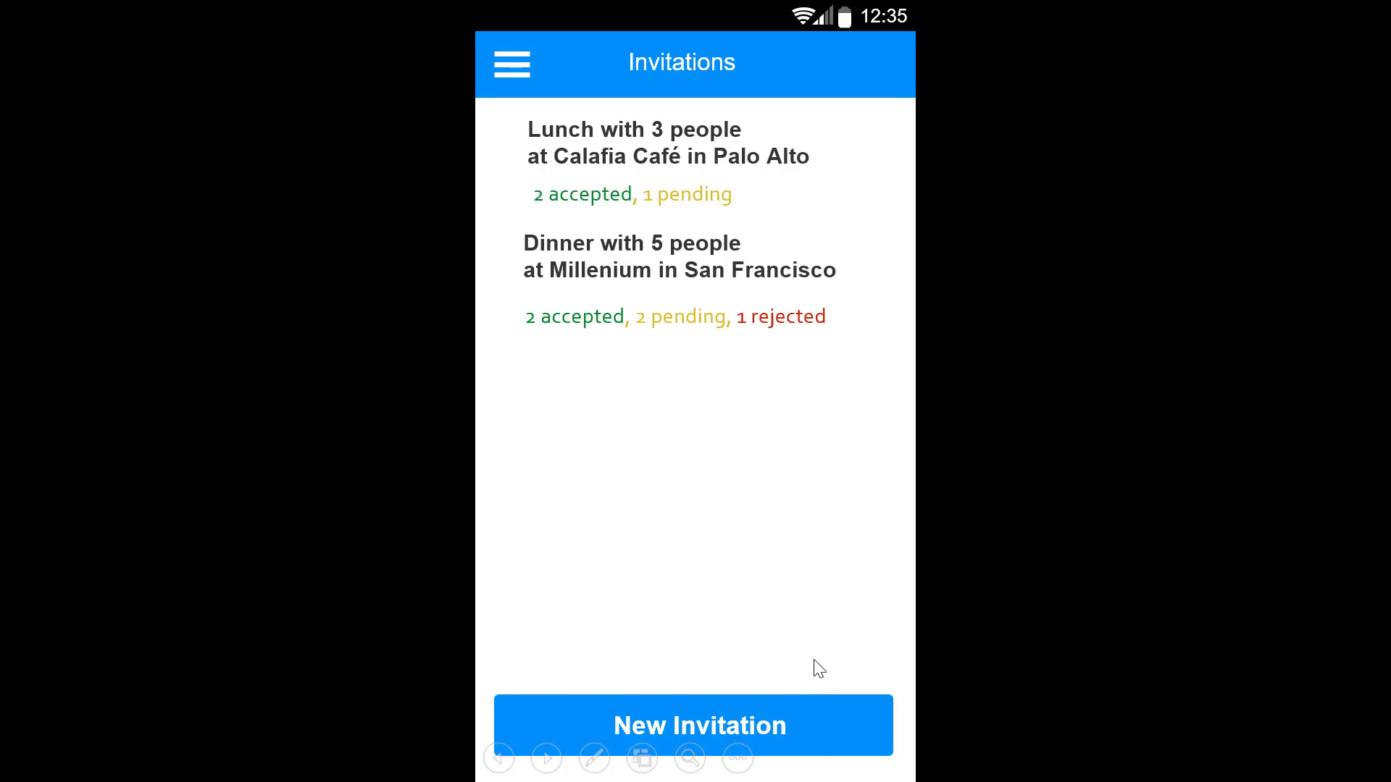
# Step: In the prototype, create an invitation, choose Calafia from the map pin, and send it
pyautogui.click(821, 725)
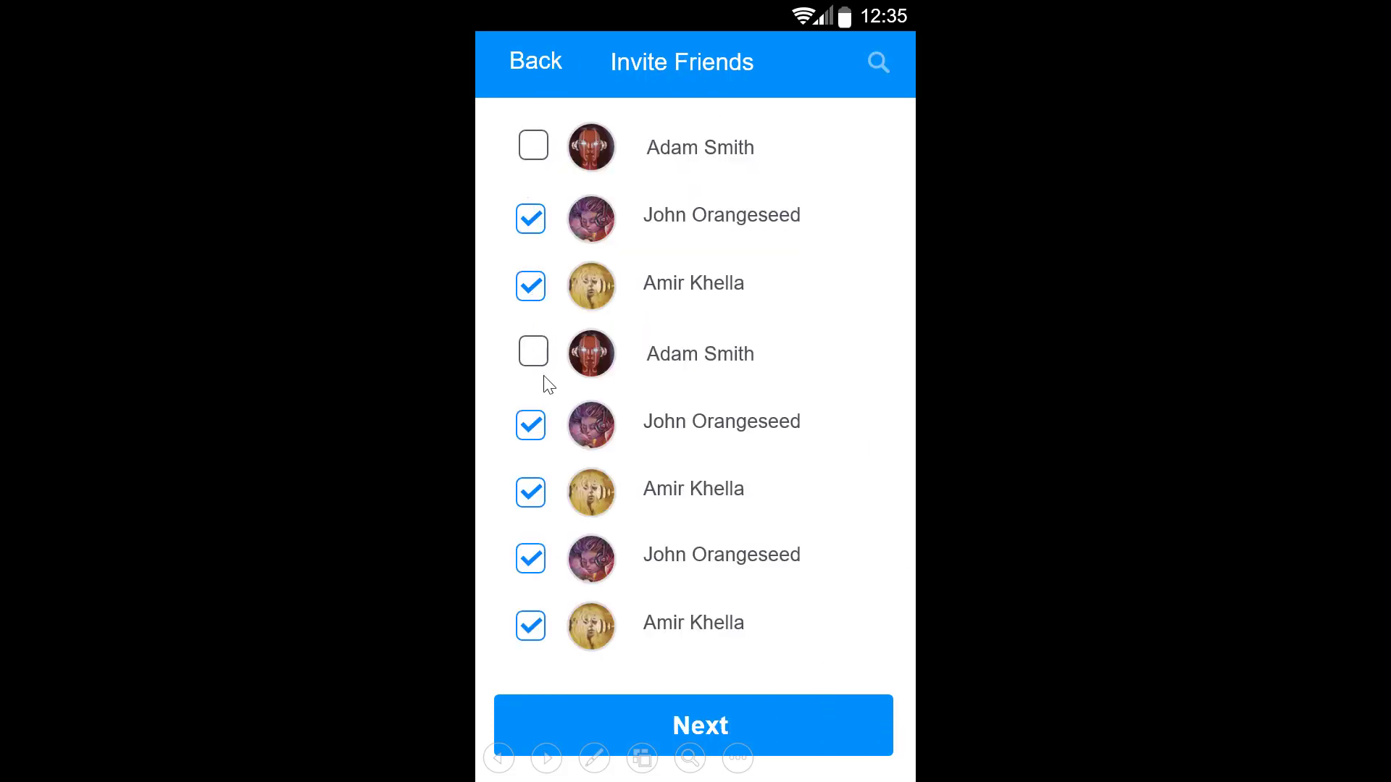
pyautogui.click(814, 725)
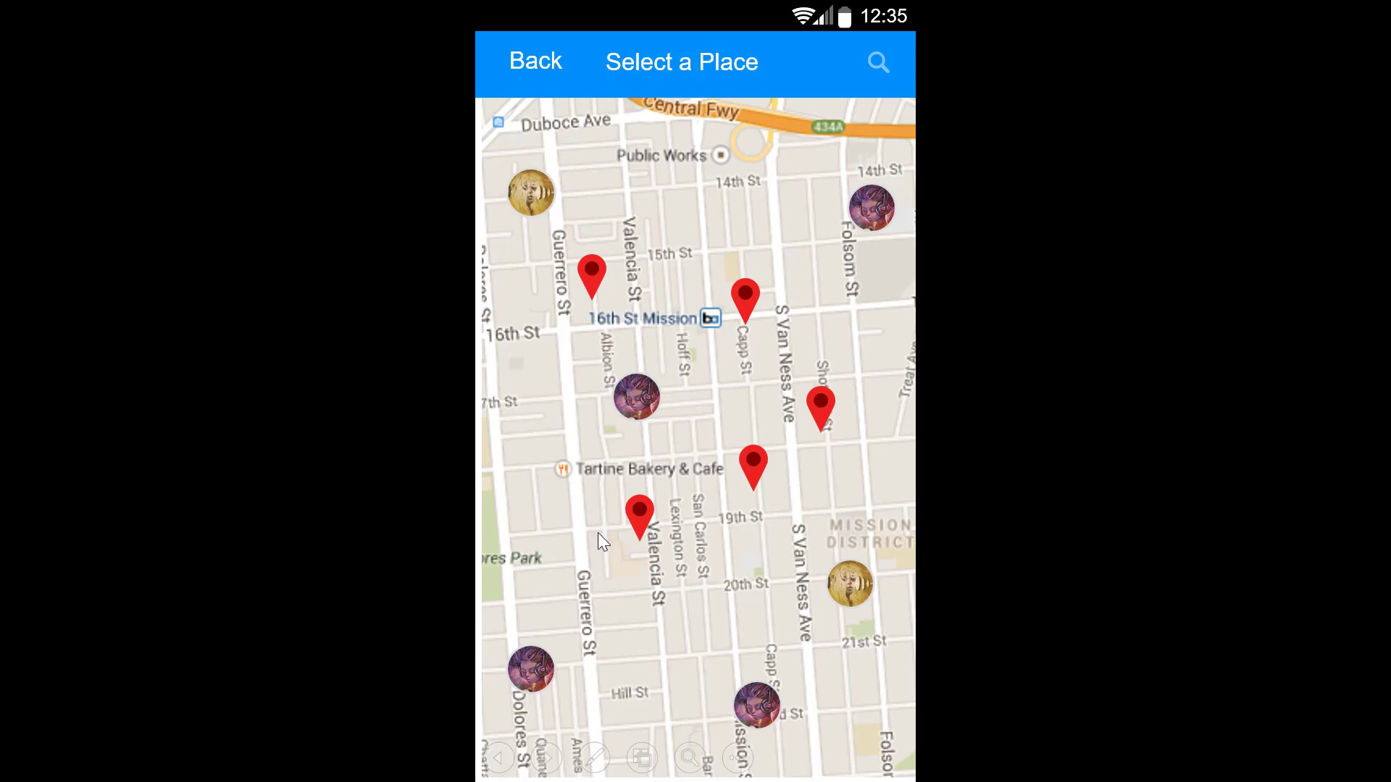
pyautogui.click(637, 520)
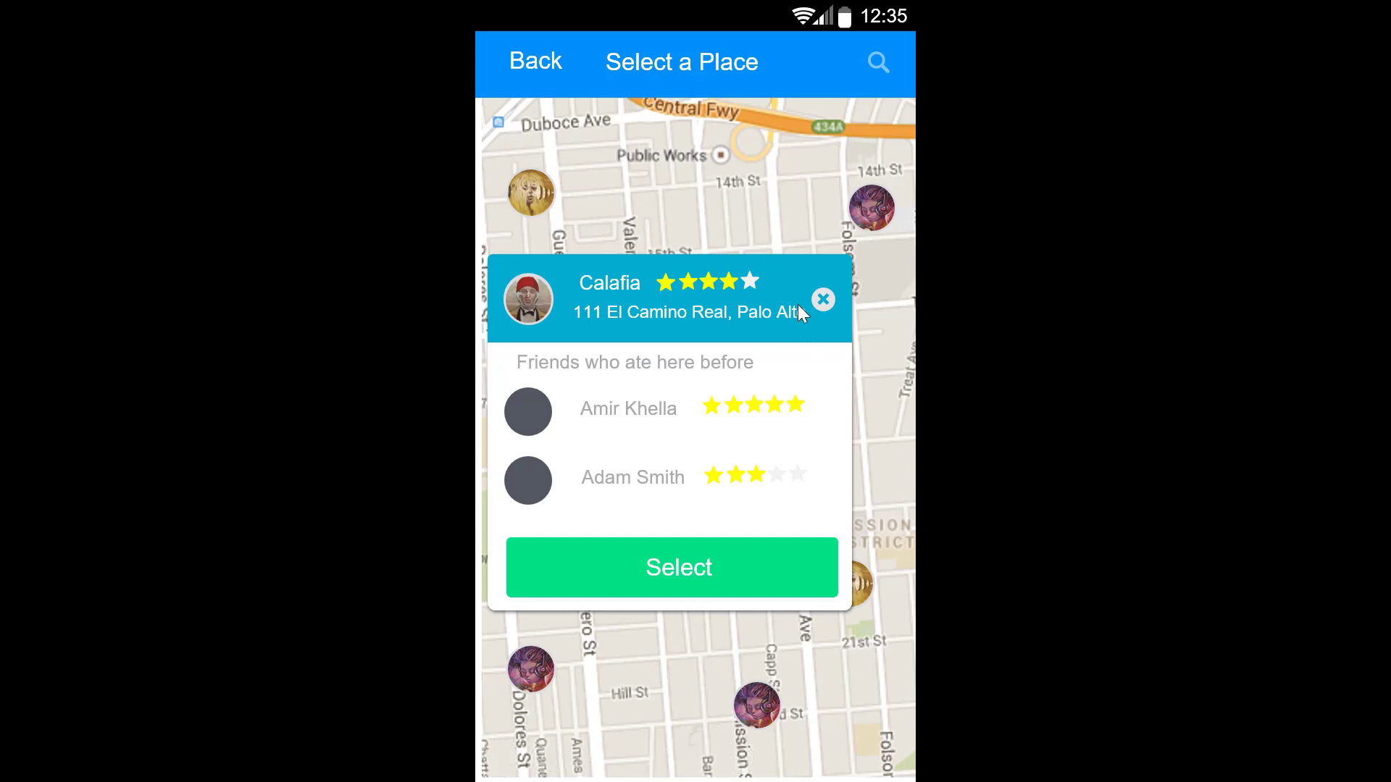
pyautogui.click(685, 569)
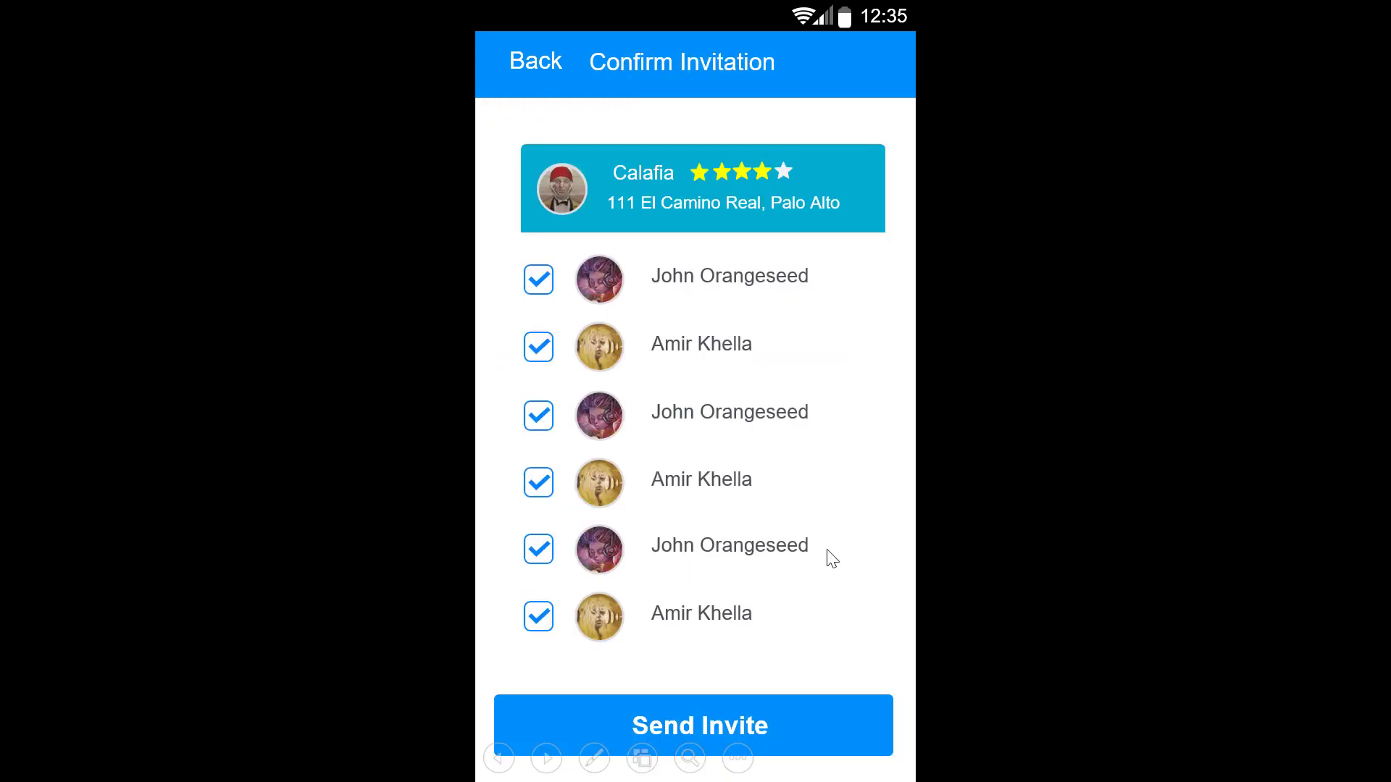
pyautogui.click(826, 739)
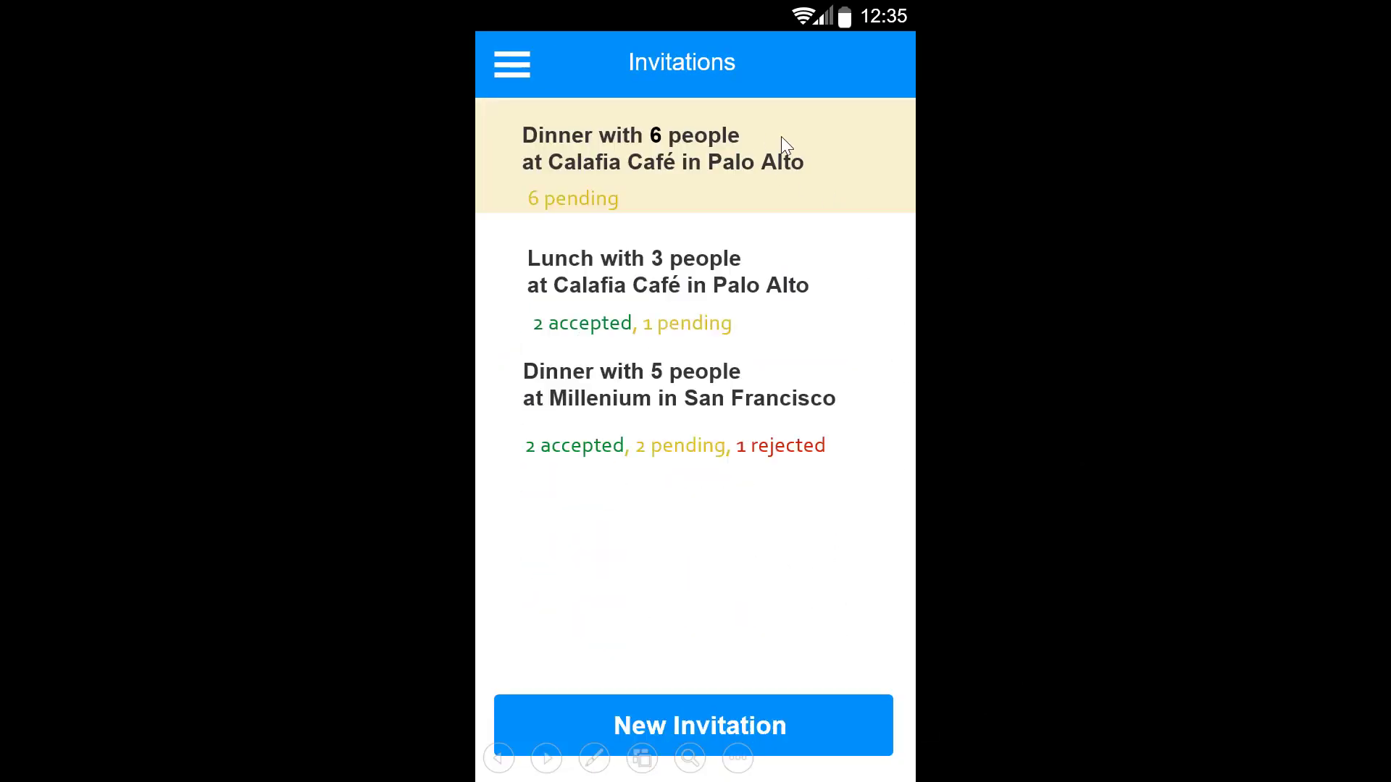
# Step: Start a second invitation, pick Calafia to reach Confirm Invitation, then end the slide show
pyautogui.click(846, 731)
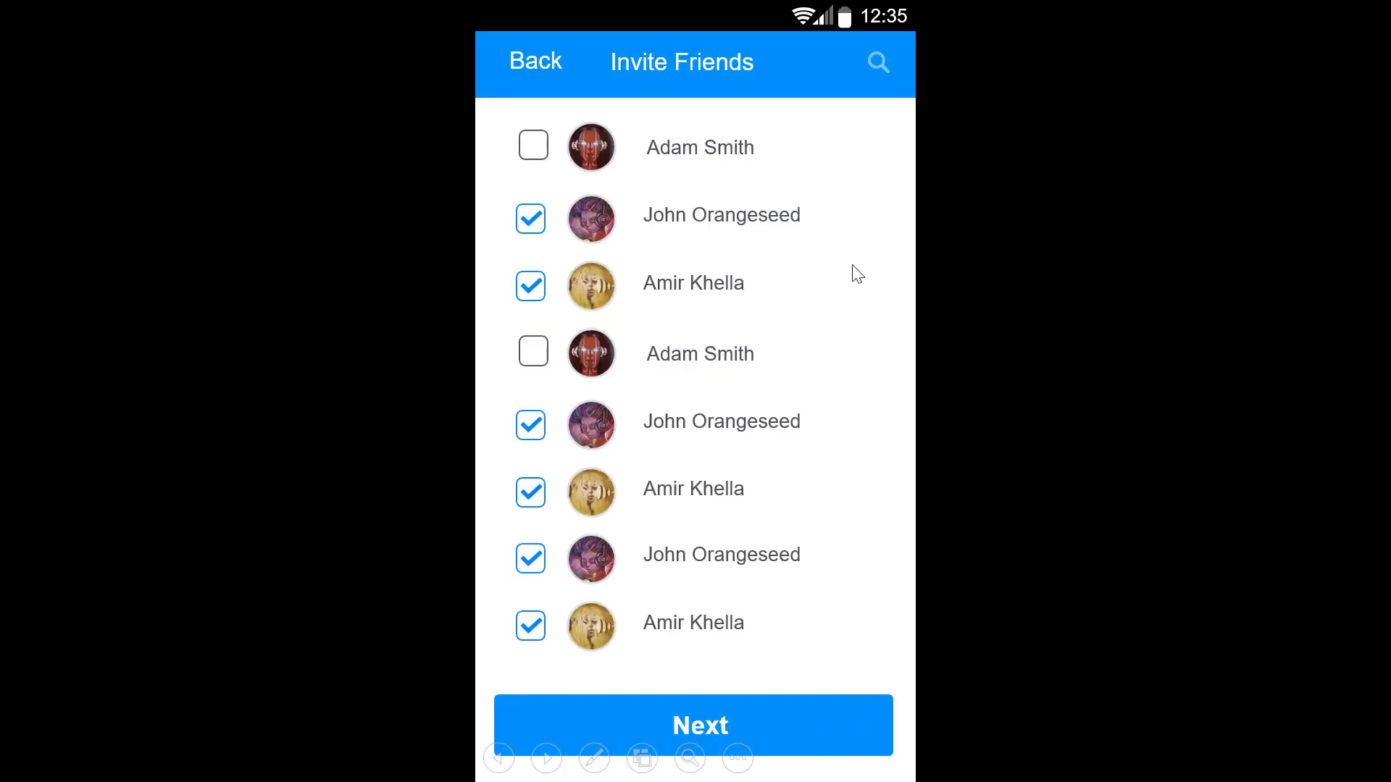
pyautogui.click(770, 739)
pyautogui.click(636, 507)
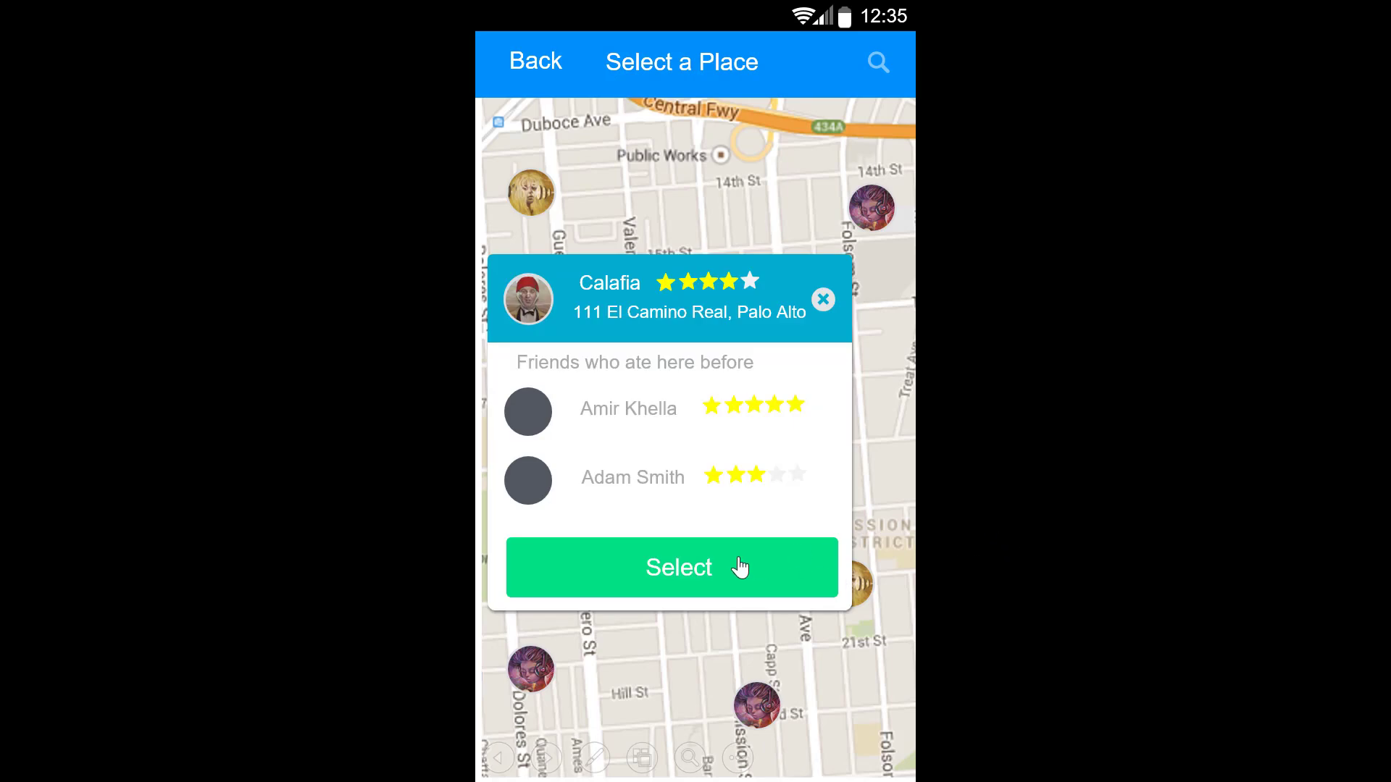
pyautogui.click(739, 569)
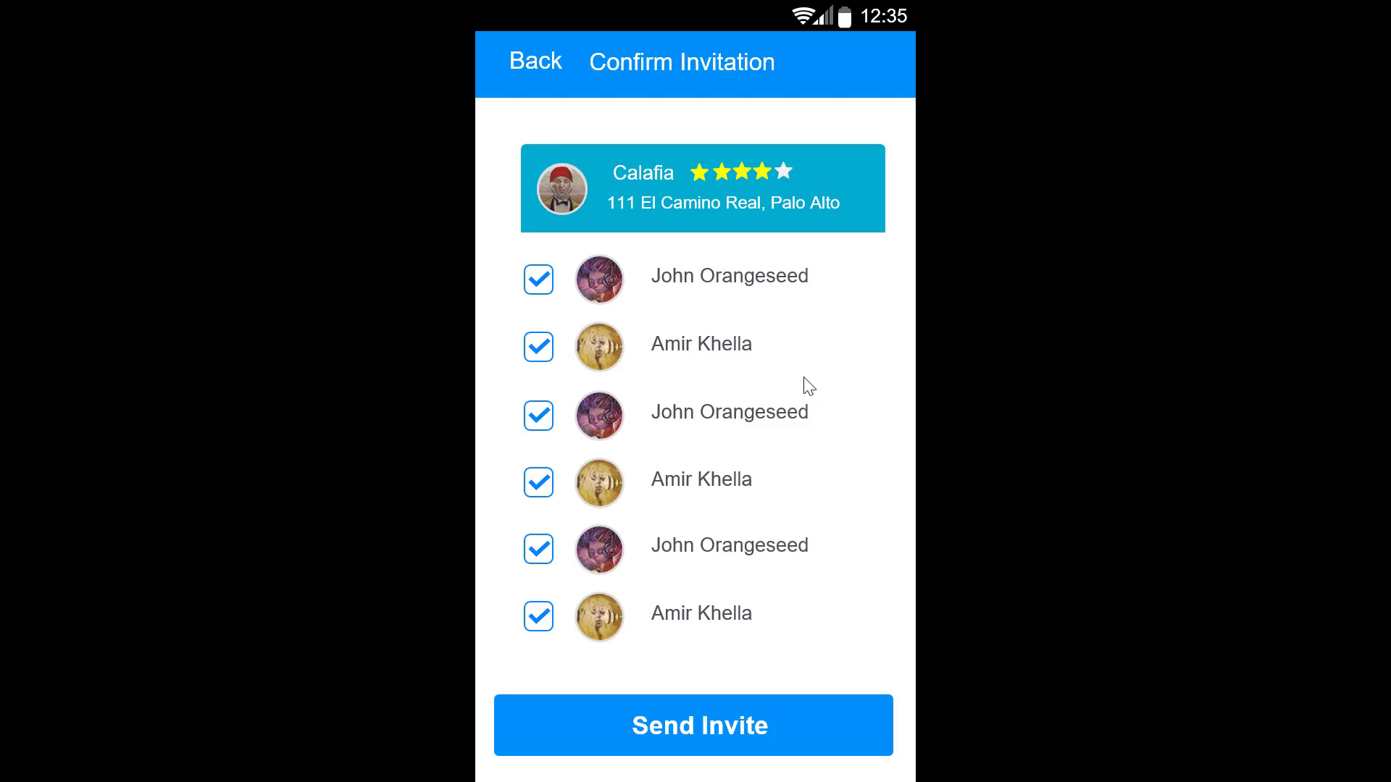
pyautogui.press('Escape')
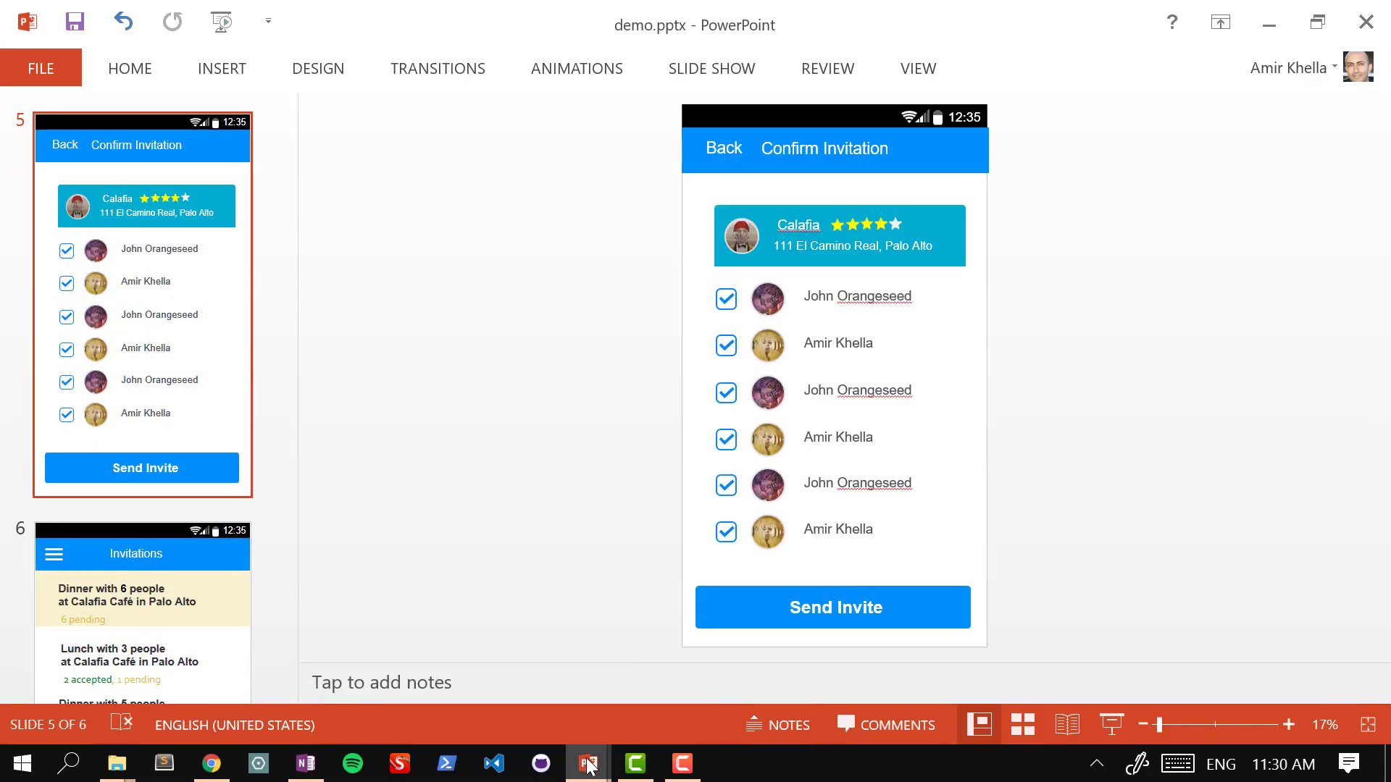
# Step: Bring the Android L UI Kit presentation window forward and maximize it
pyautogui.moveTo(588, 766)
pyautogui.click(724, 676)
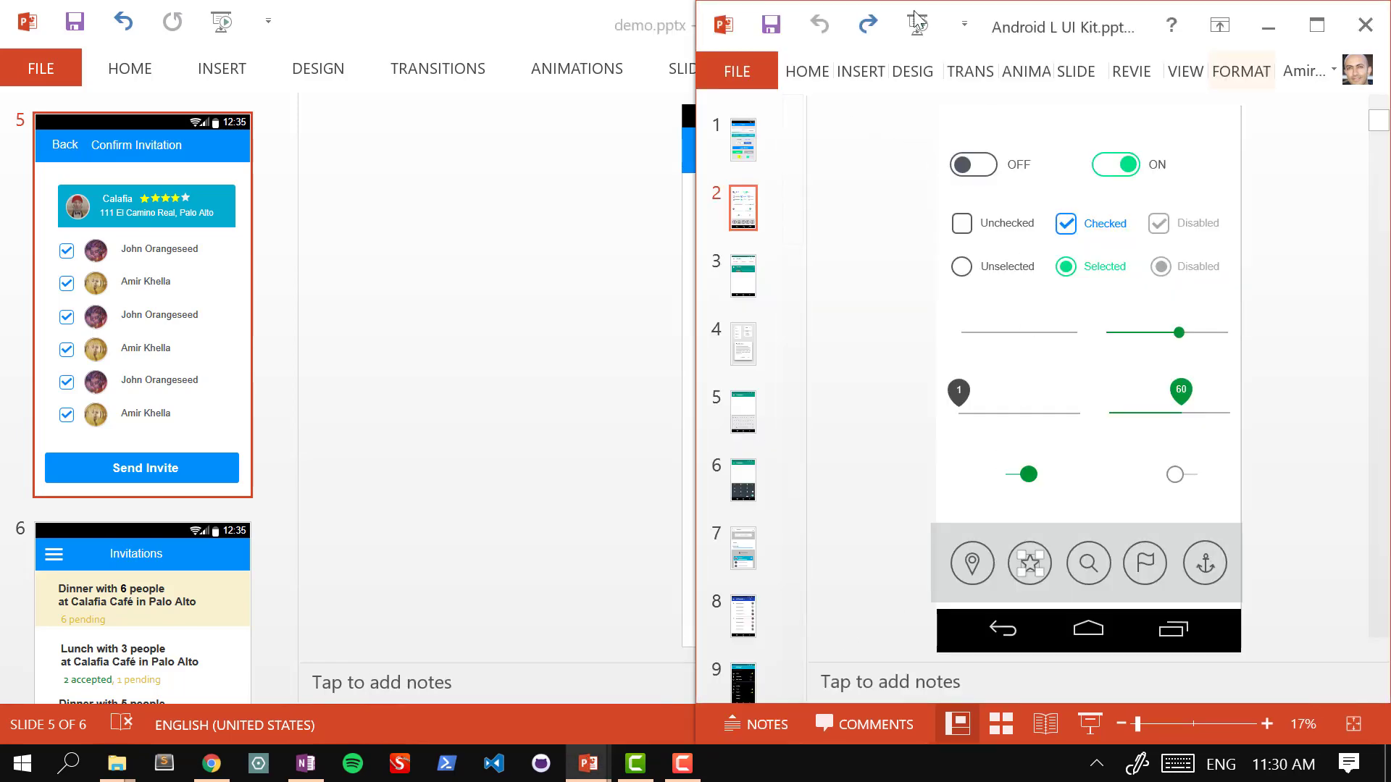
pyautogui.click(1317, 25)
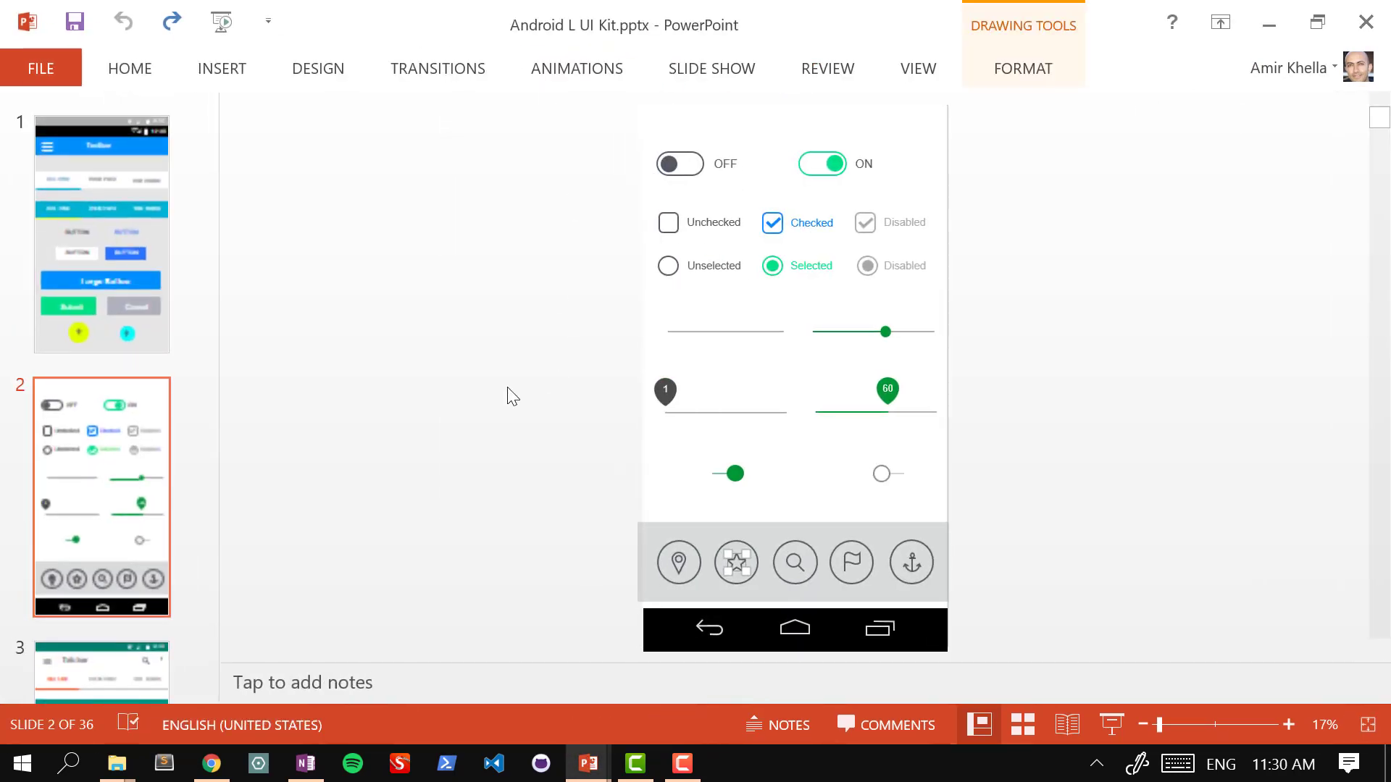
# Step: Browse the UI kit from slide 1, the Toolbar screen, through slide 18
pyautogui.click(139, 182)
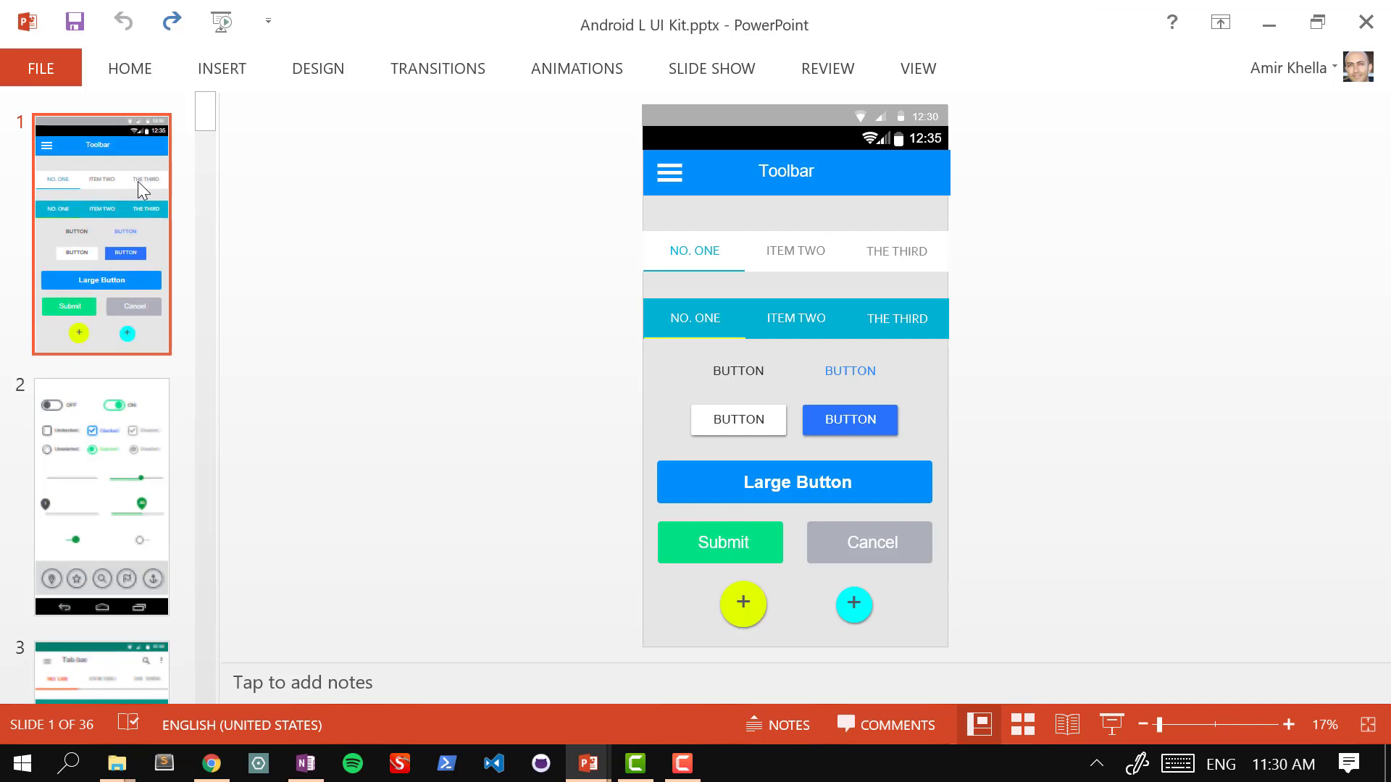
pyautogui.press('Down')
pyautogui.press('Down')
pyautogui.press('Down')
pyautogui.press('Down')
pyautogui.press('Down')
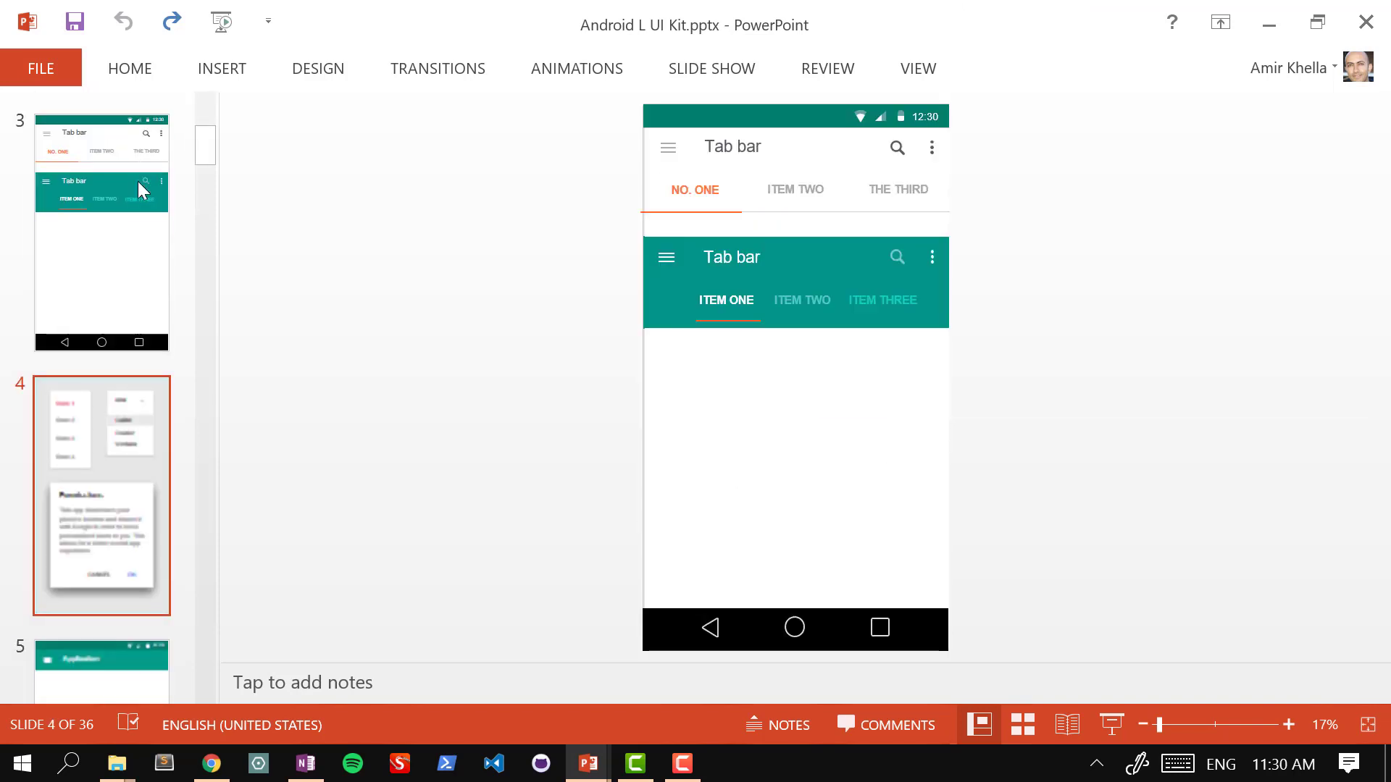
pyautogui.press('Down')
pyautogui.press('Down')
pyautogui.press('Down')
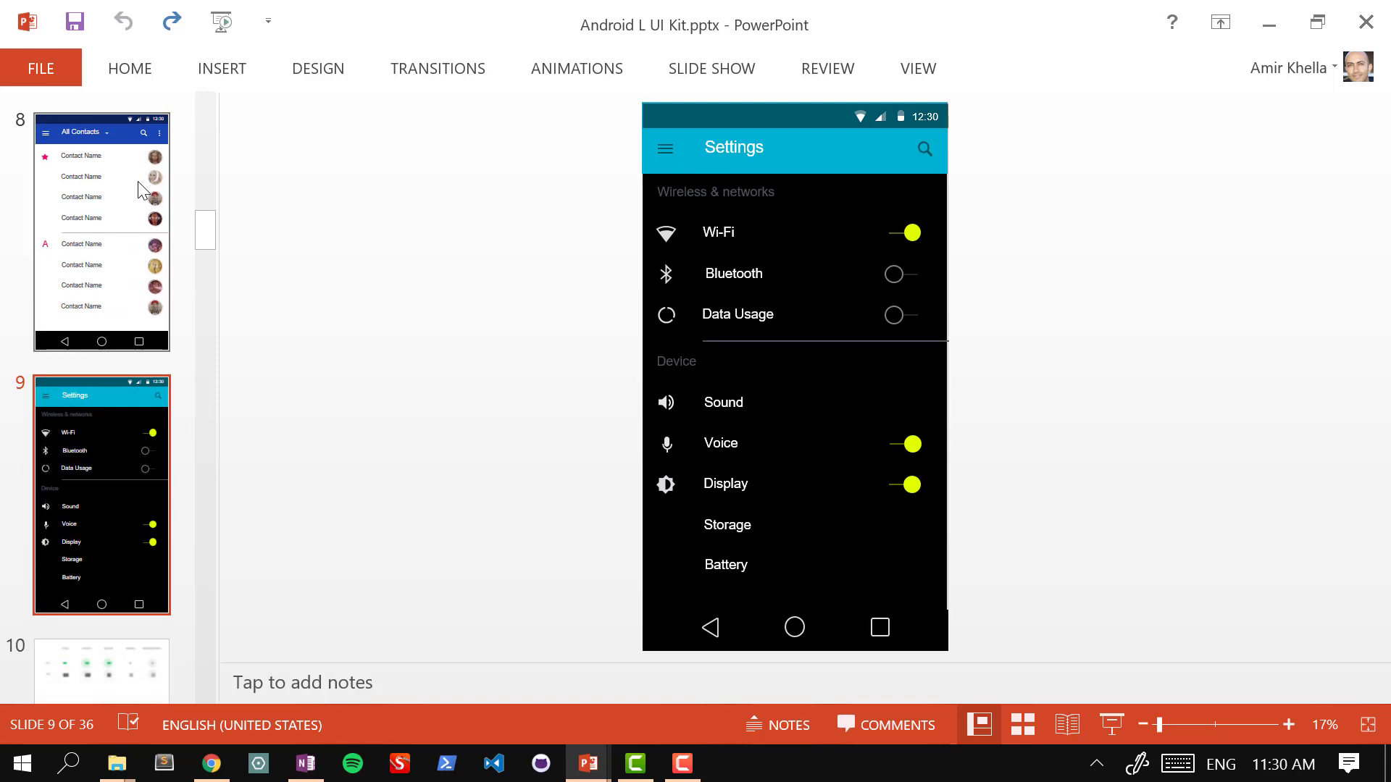
pyautogui.press('Down')
pyautogui.press('Down')
pyautogui.press('Down')
pyautogui.press('Down')
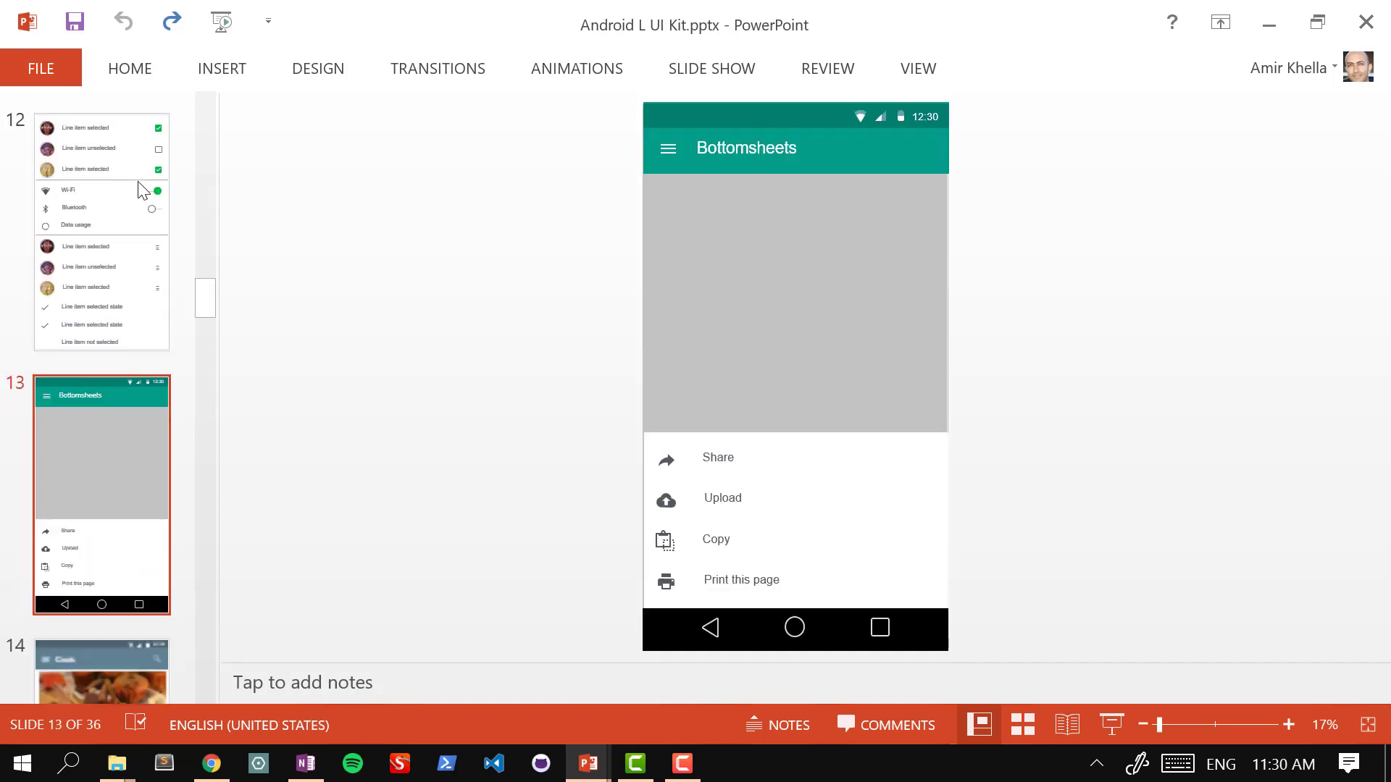
pyautogui.press('Down')
pyautogui.press('Down')
pyautogui.press('Down')
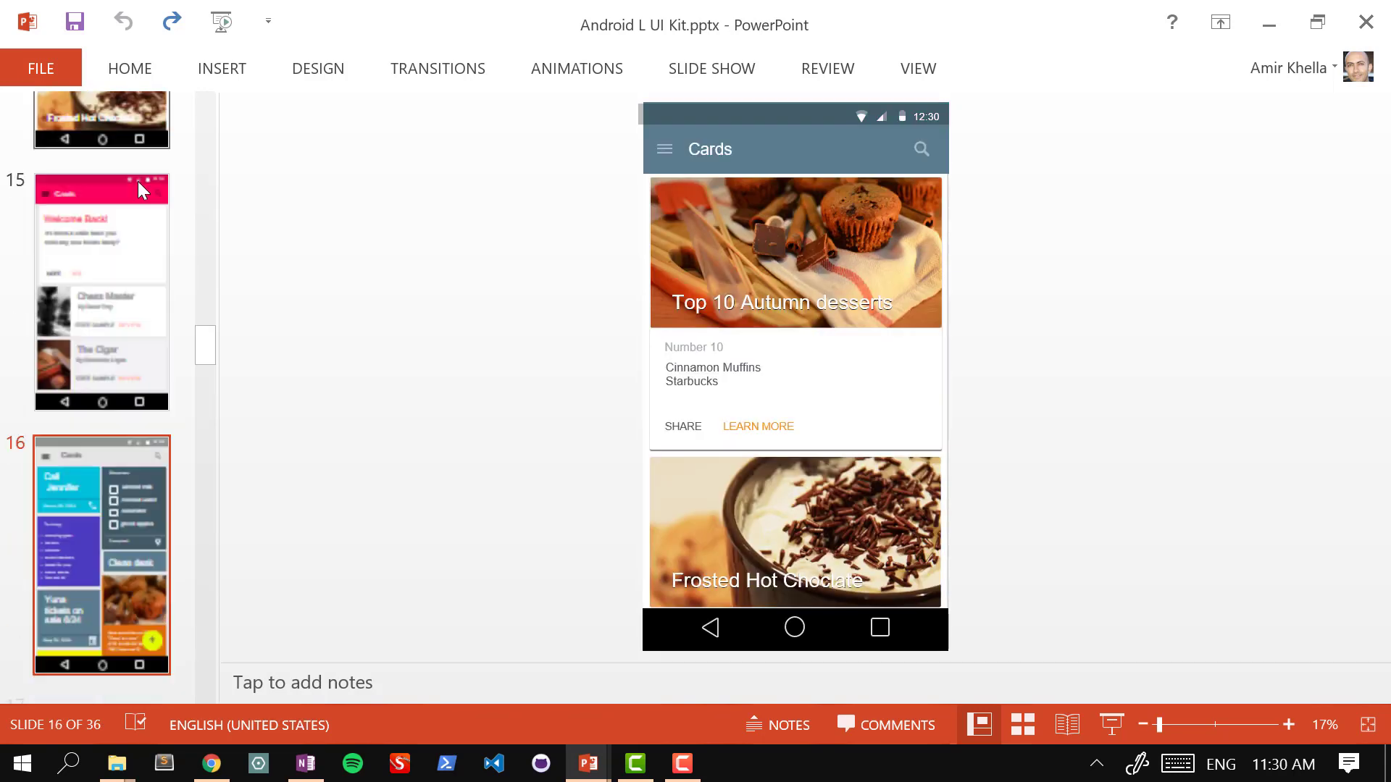
pyautogui.press('Down')
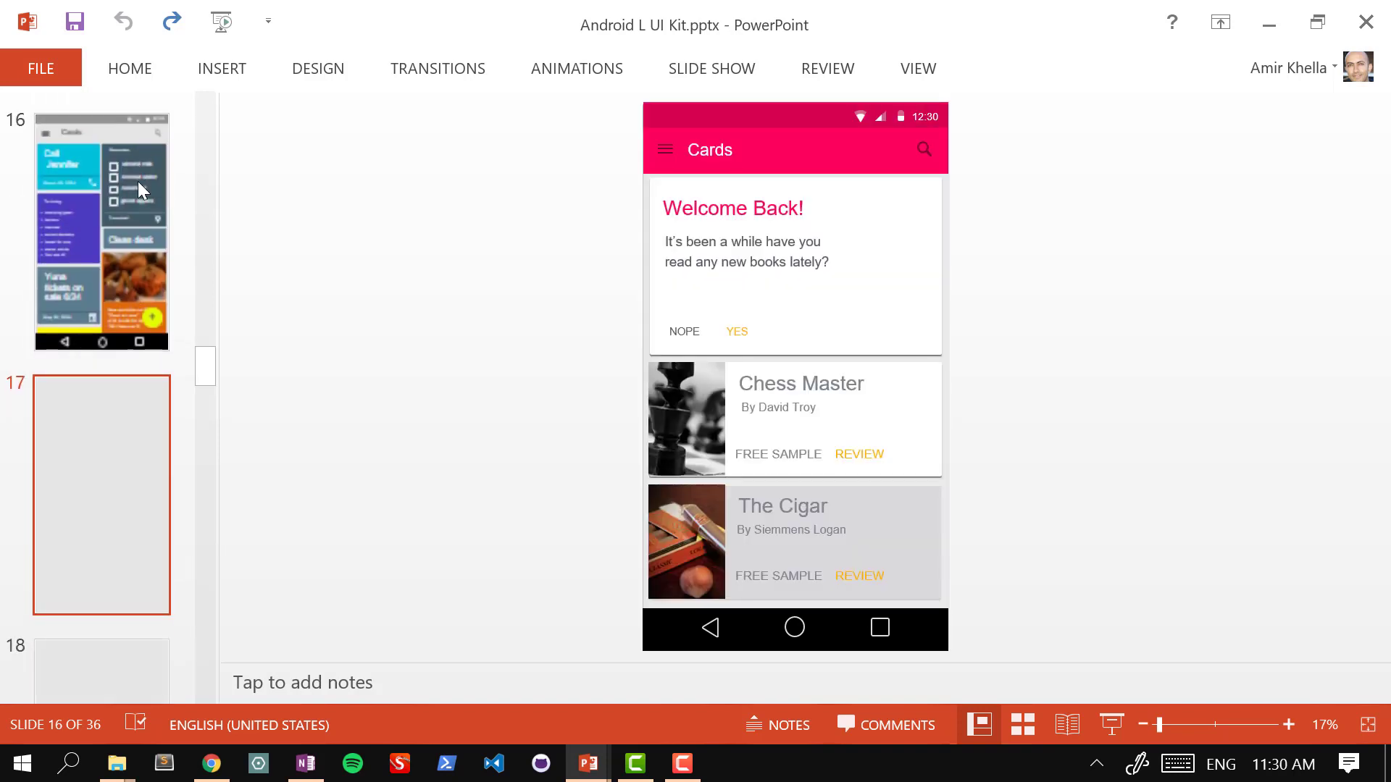
pyautogui.press('Down')
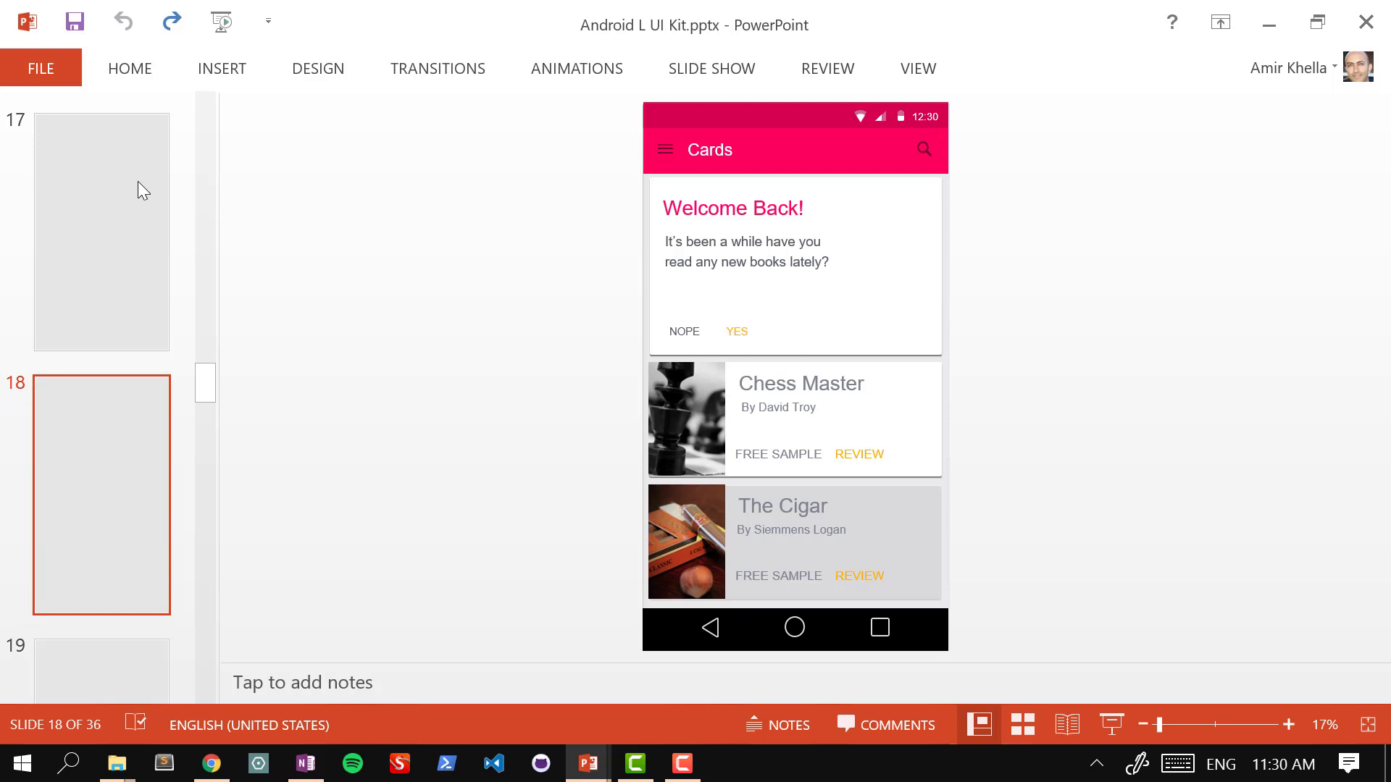